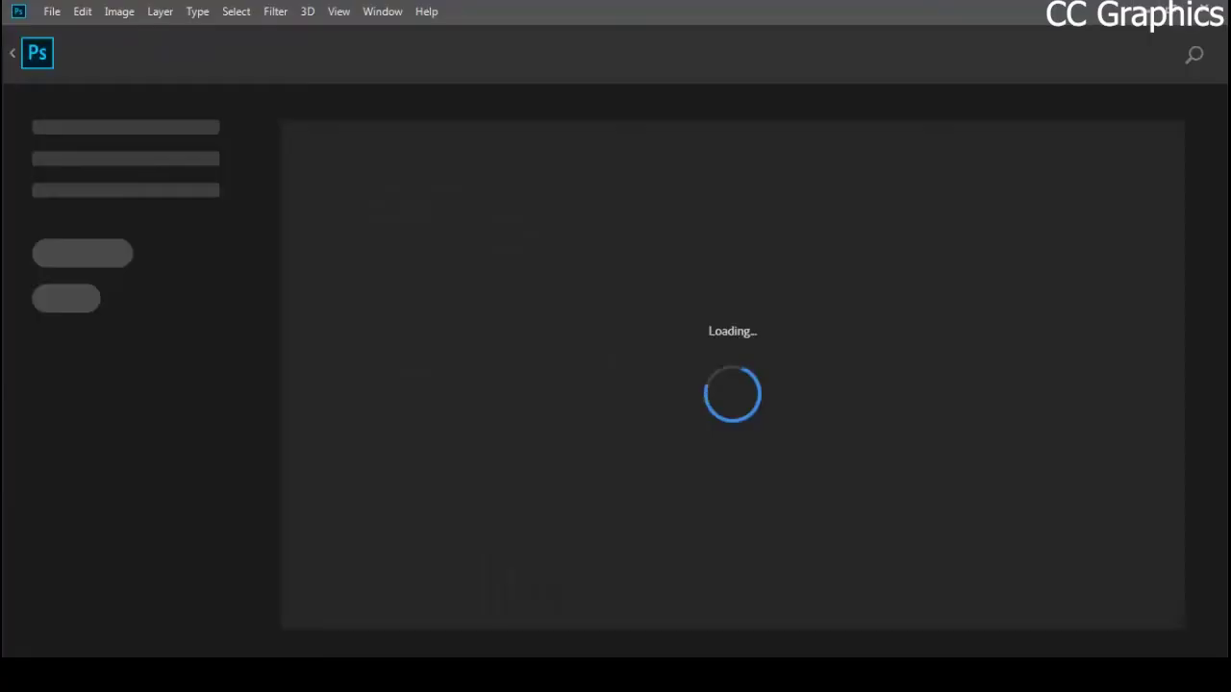
- Start a new document with a width of 12 inches and a height of 18 inches
left_click(52, 11)
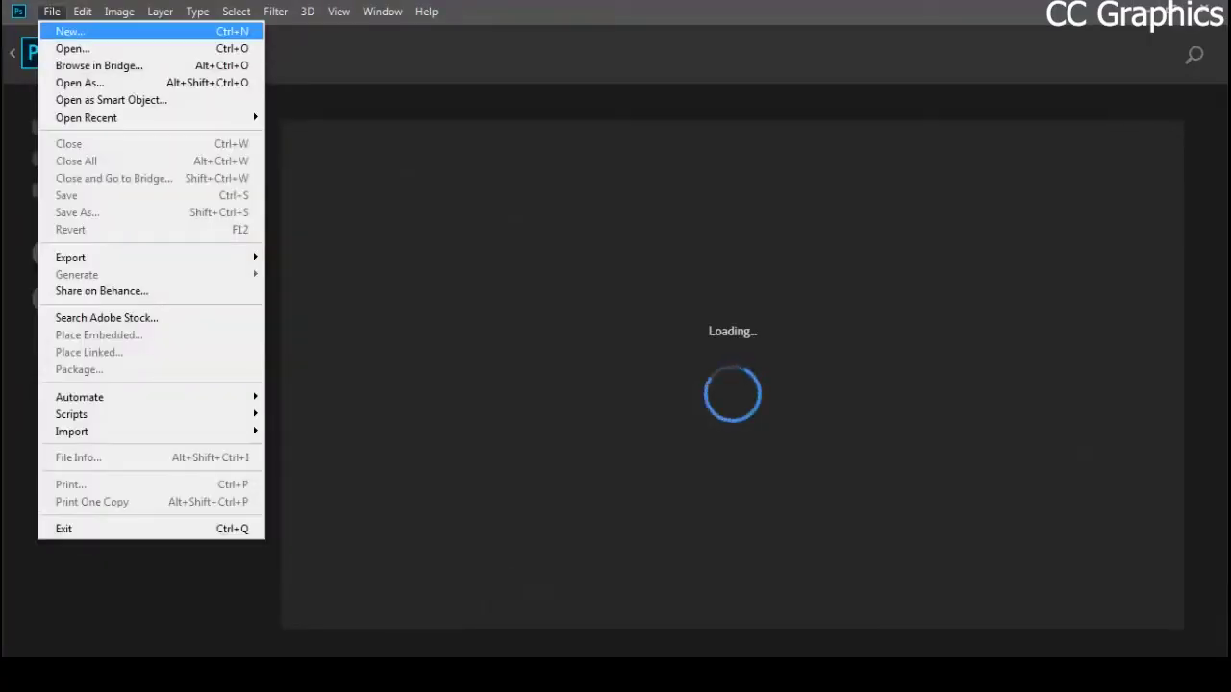
left_click(70, 32)
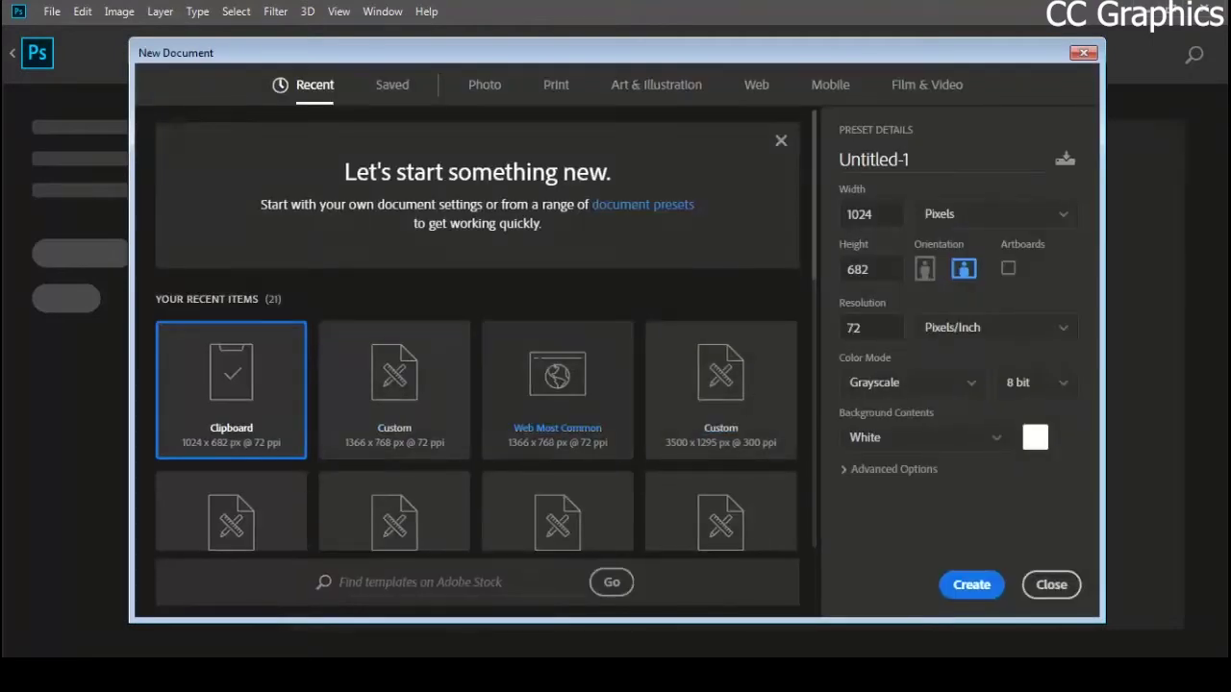
double_click(870, 214)
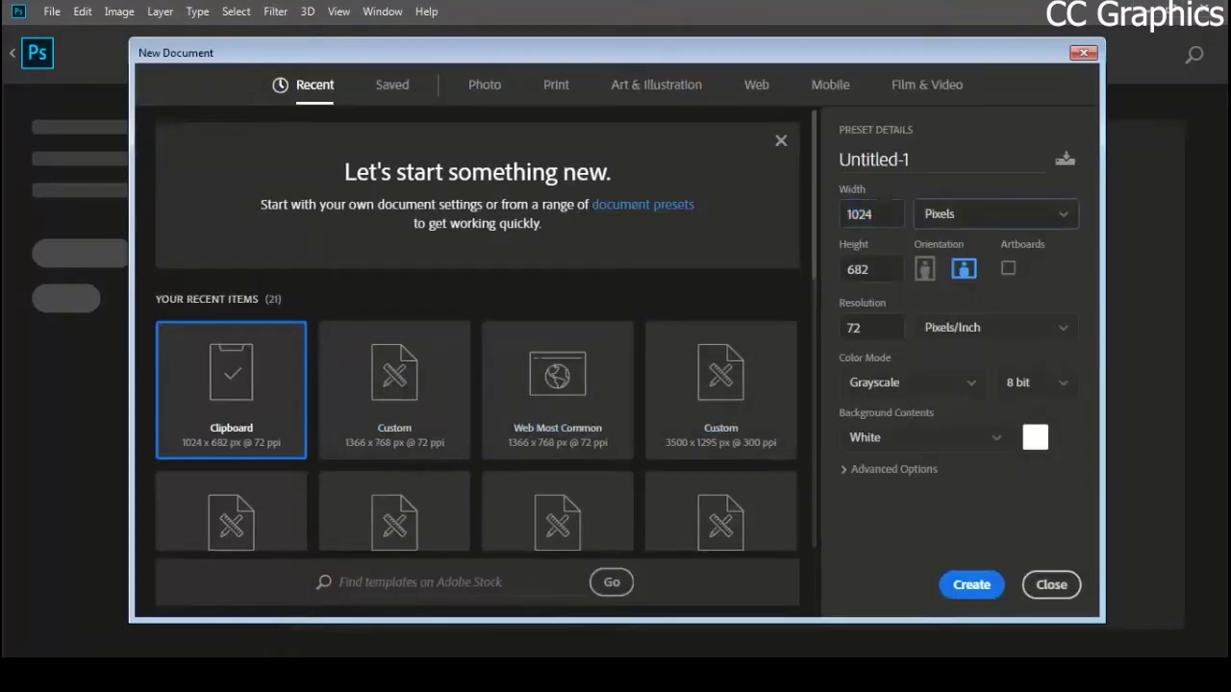
left_click(995, 213)
left_click(942, 275)
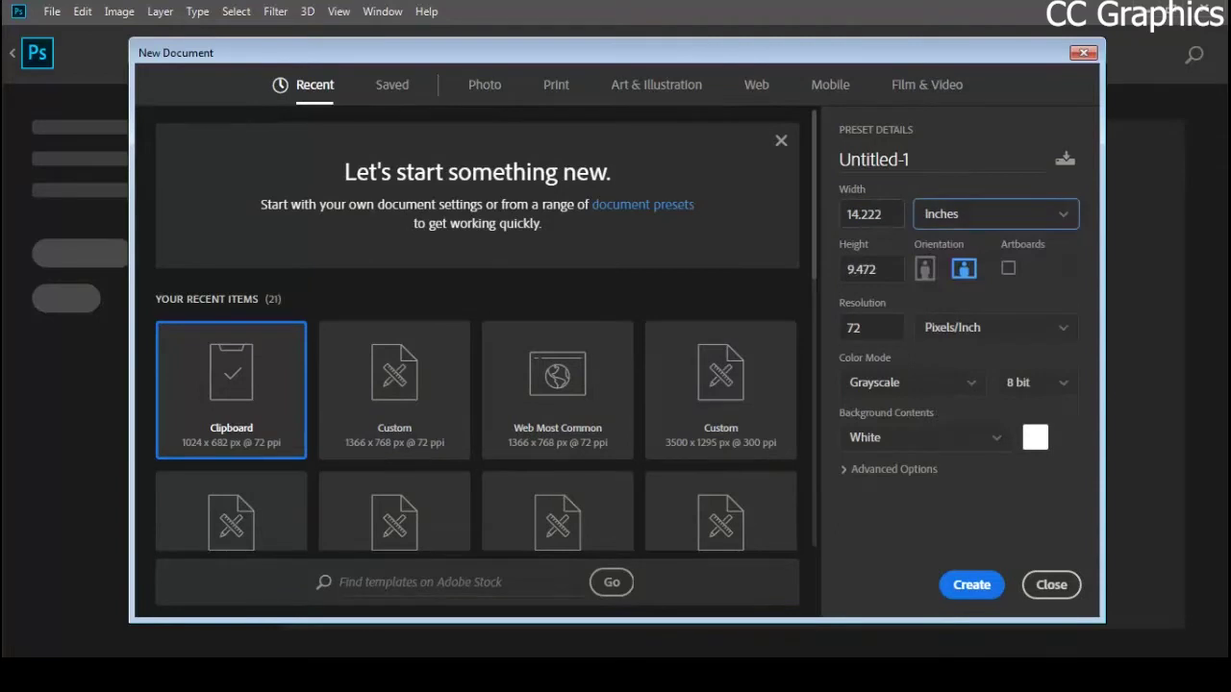
left_click(870, 215)
type("12")
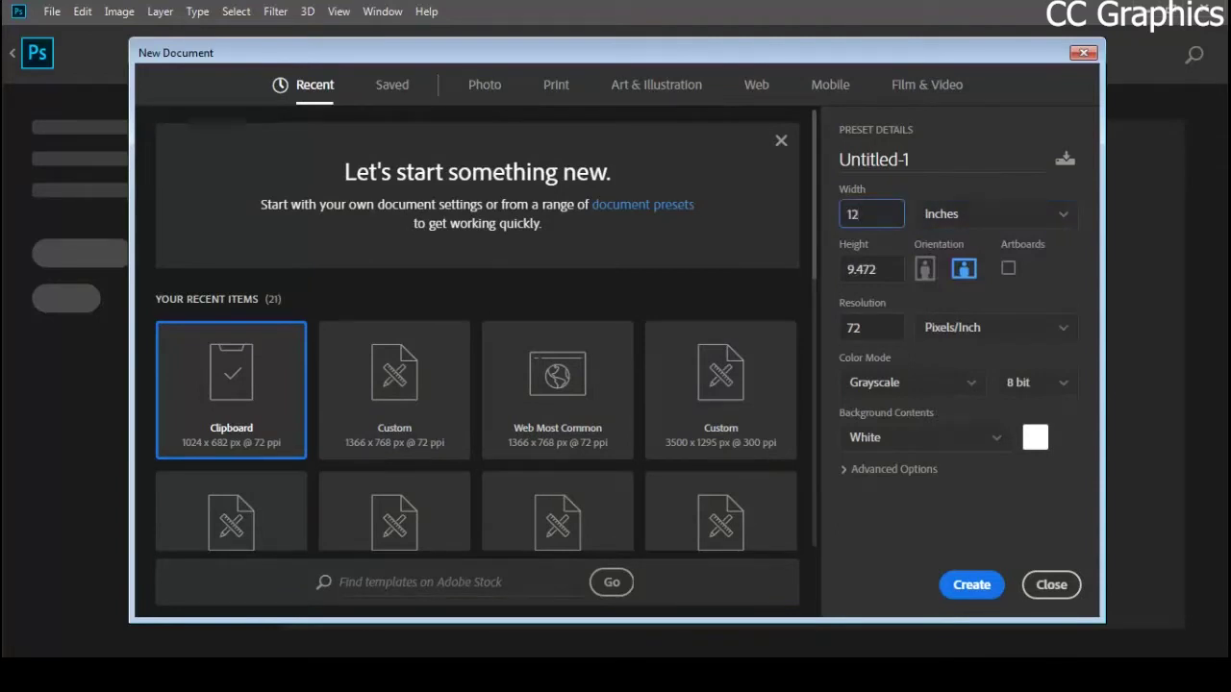
key("Tab")
type("18")
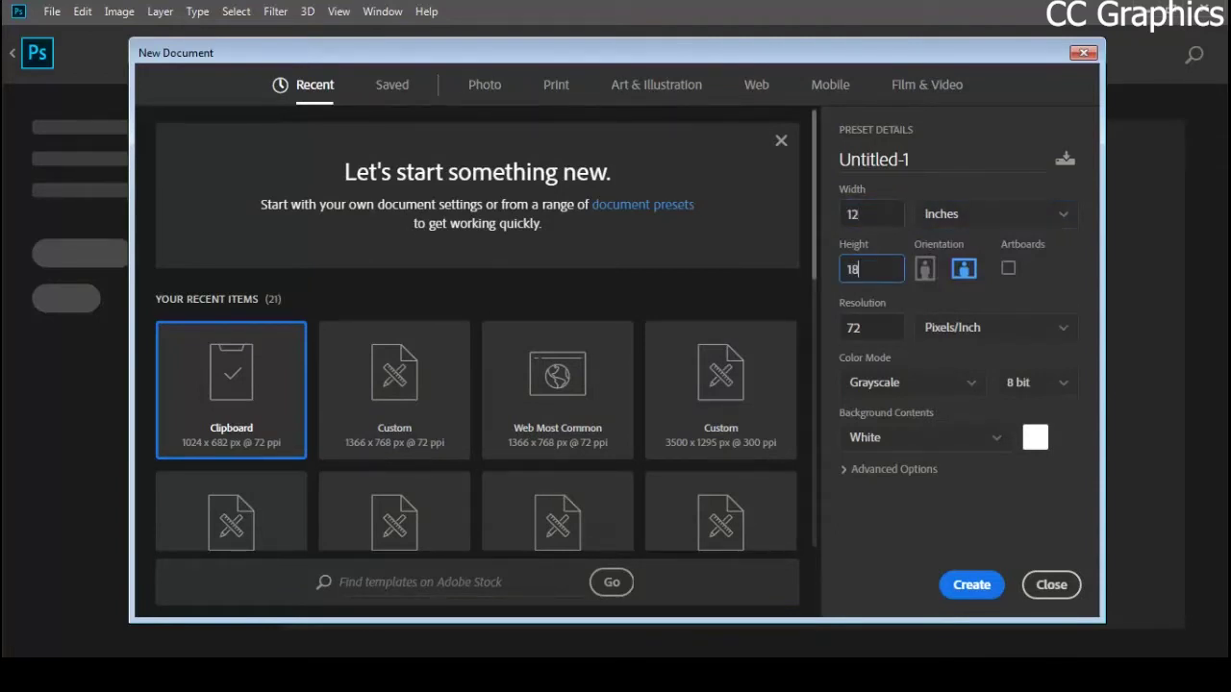
key("Tab")
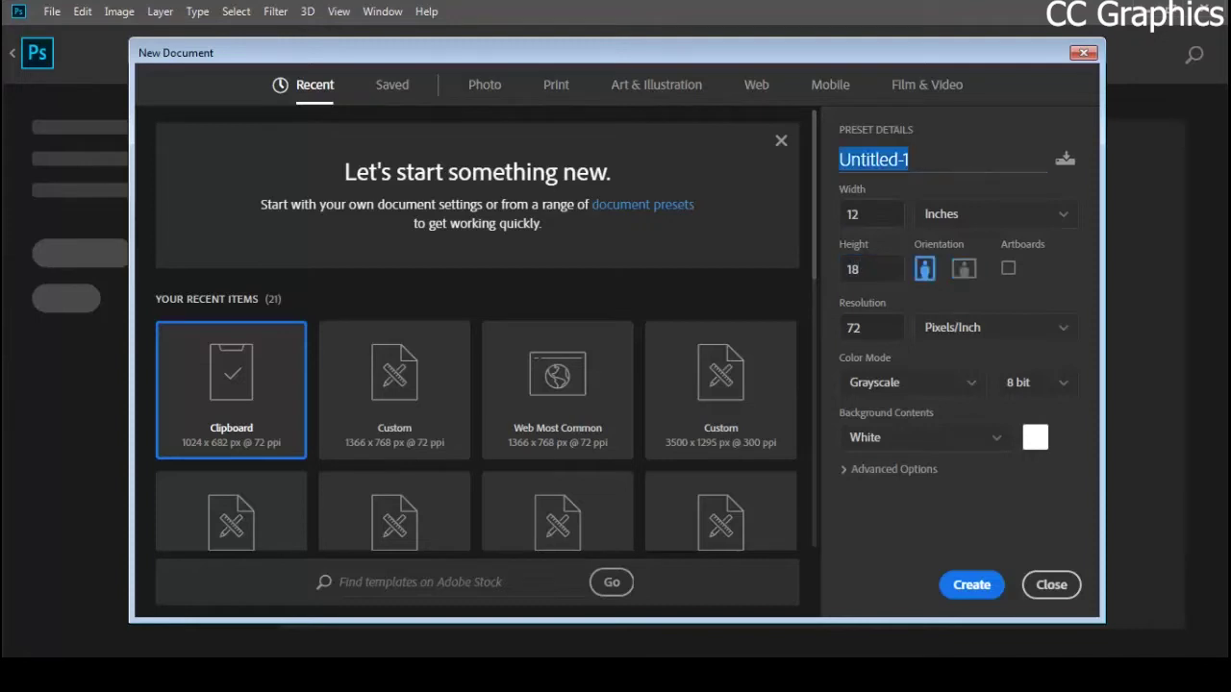
- Name the document "T-shirt design", set 300 pixels/inch resolution and RGB Color mode, and create it
type("T-shirt ")
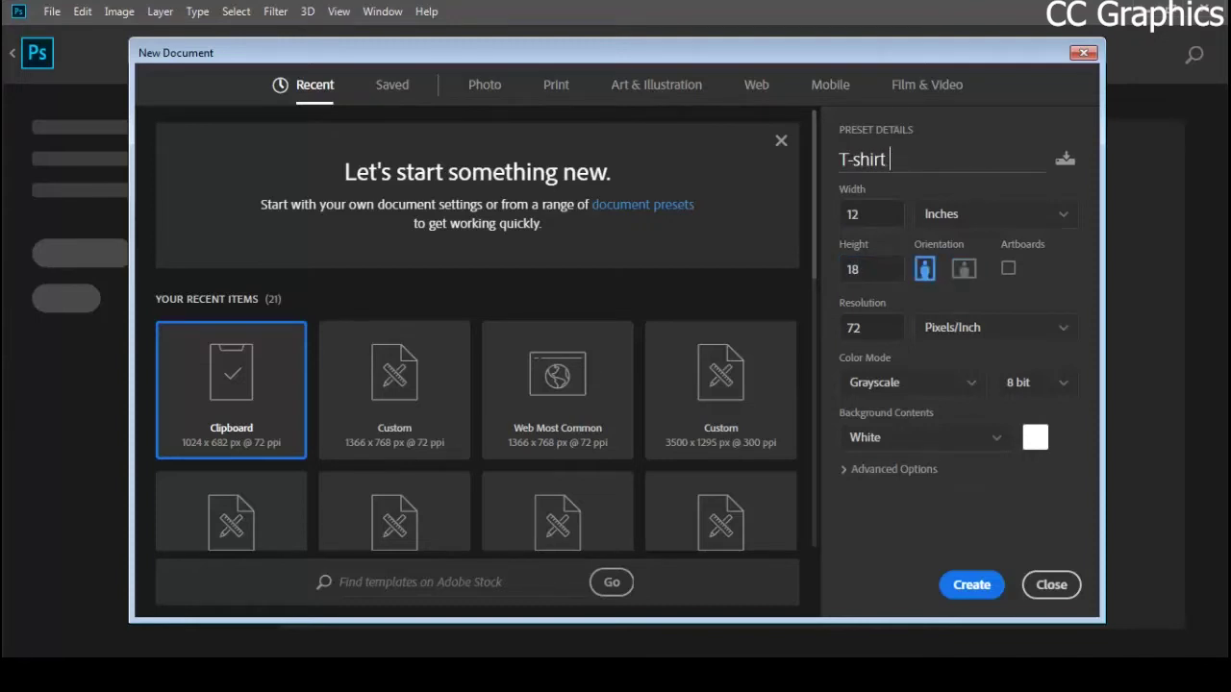
type("design")
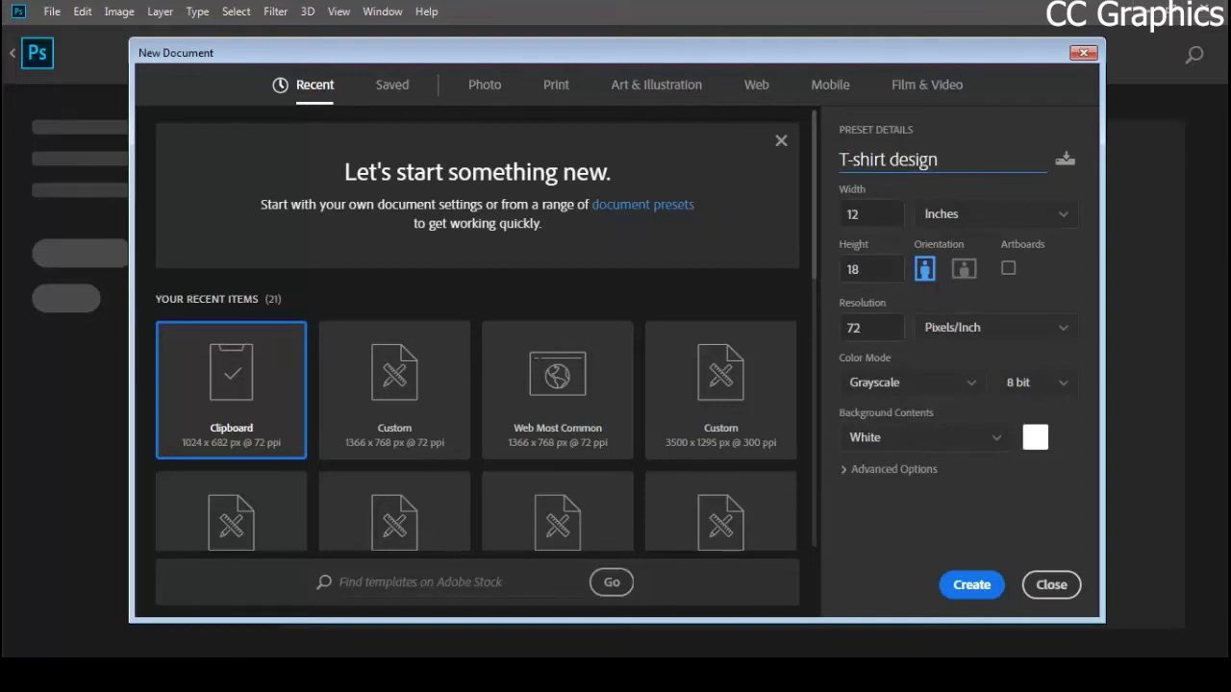
left_click(871, 328)
type("300")
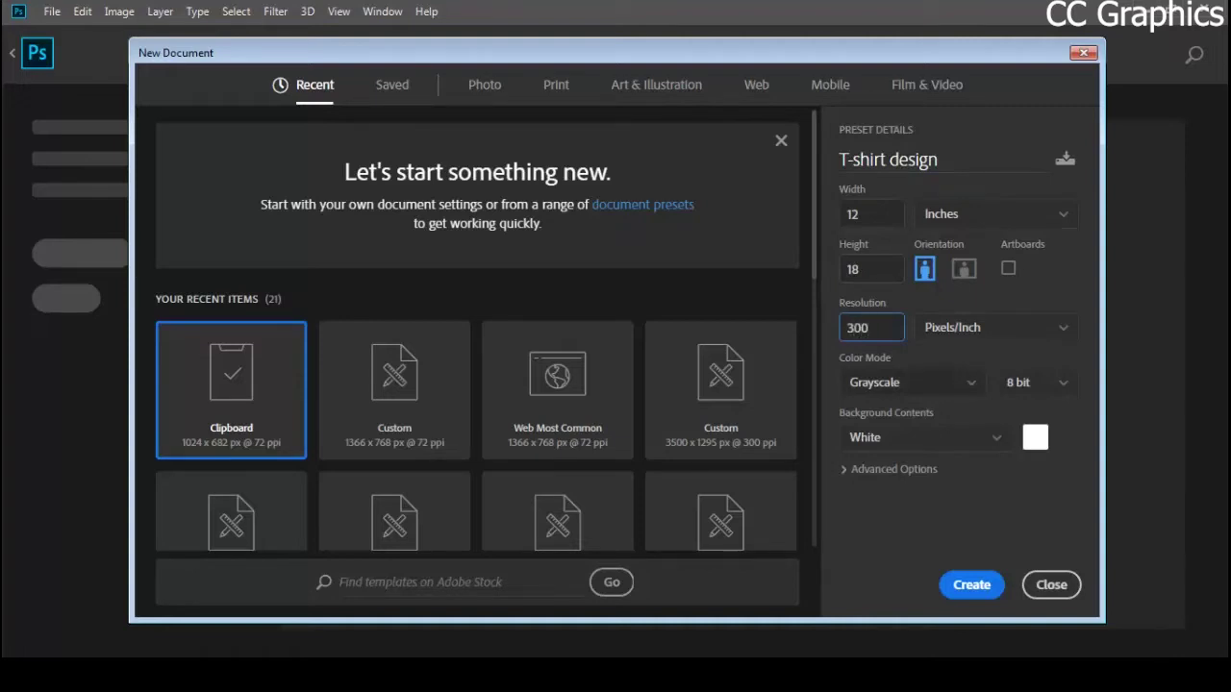
left_click(912, 383)
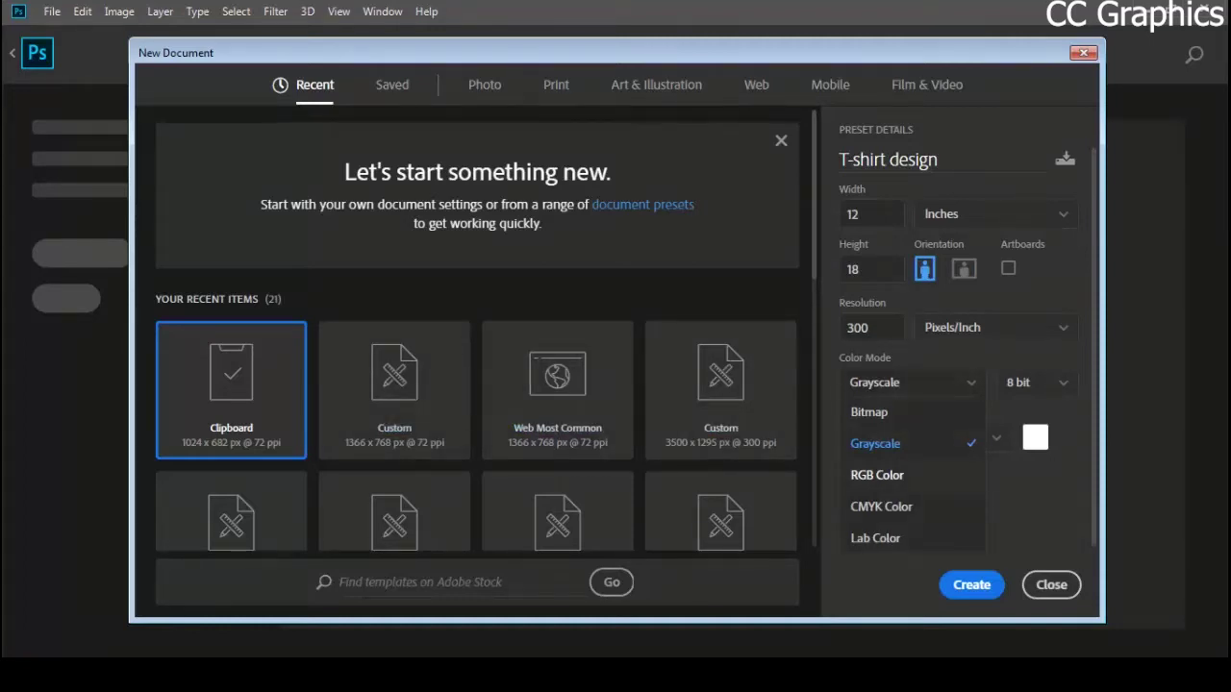
left_click(877, 475)
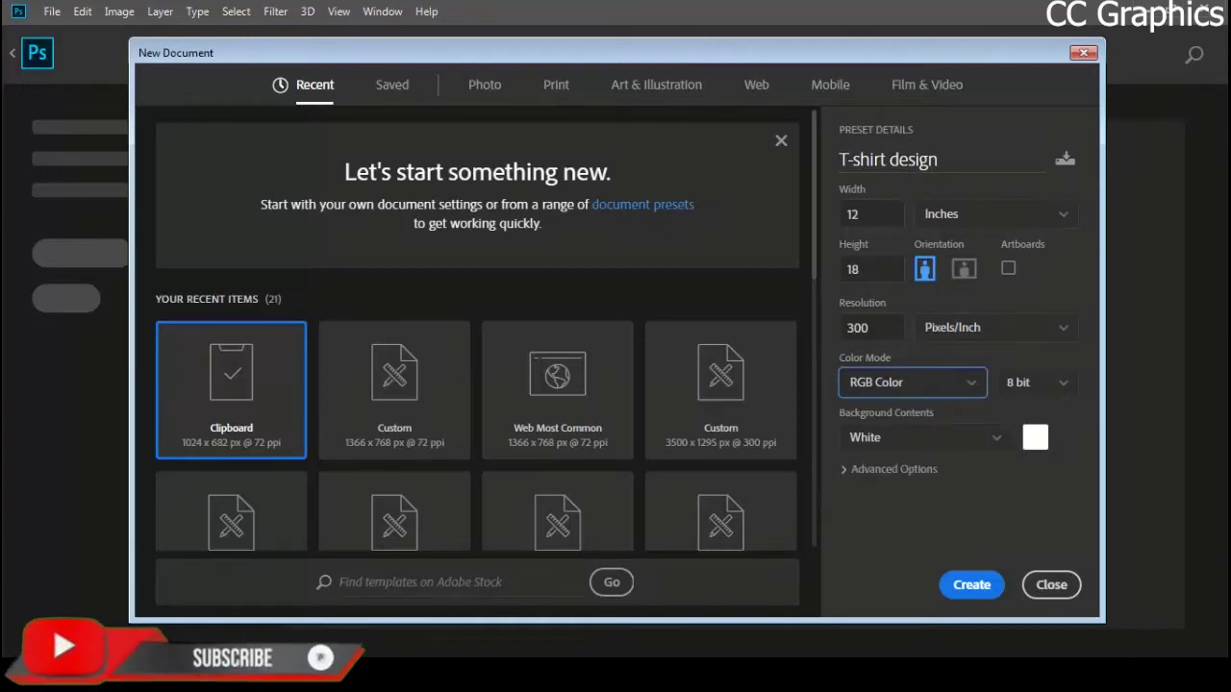
left_click(971, 584)
key("Return")
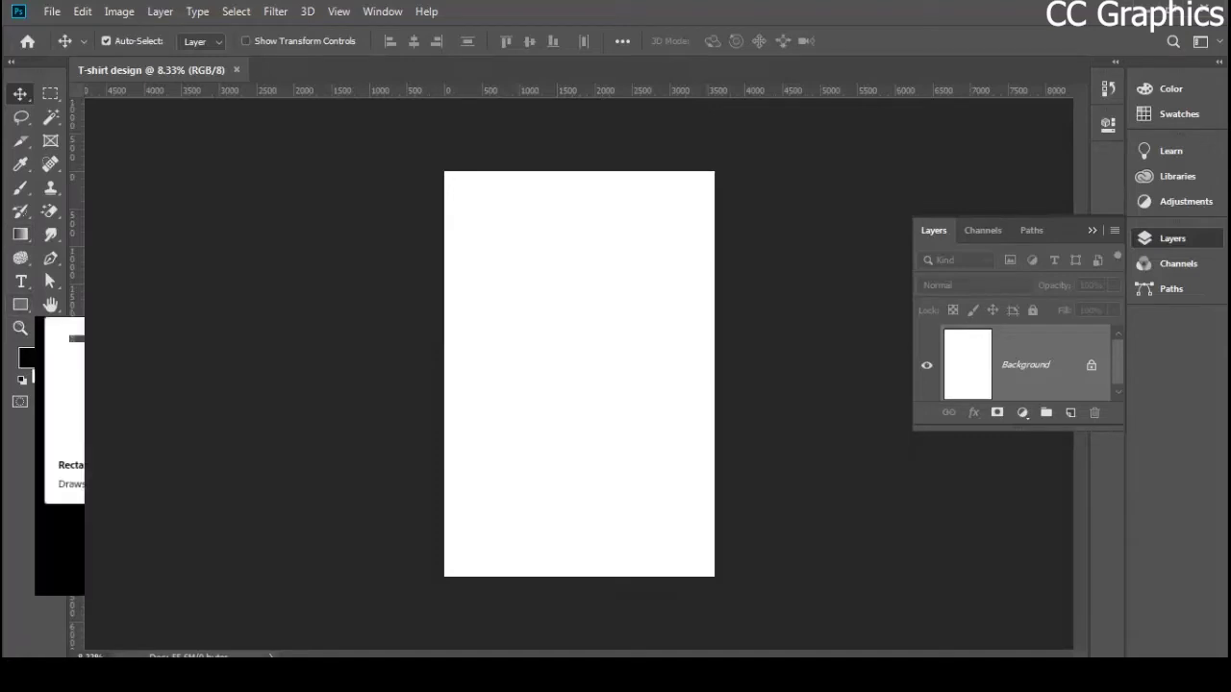
- Cover the whole canvas with a black rectangle on a new layer and lock that layer
left_click_drag(1067, 429, 1067, 507)
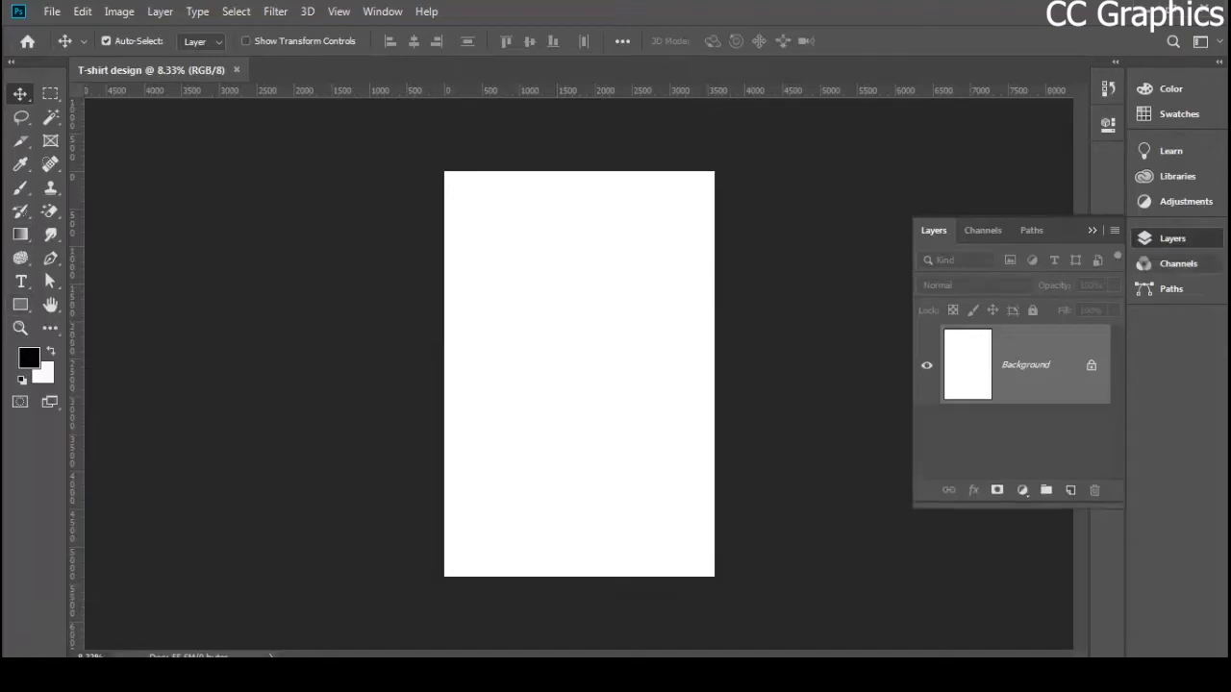
left_click(1070, 489)
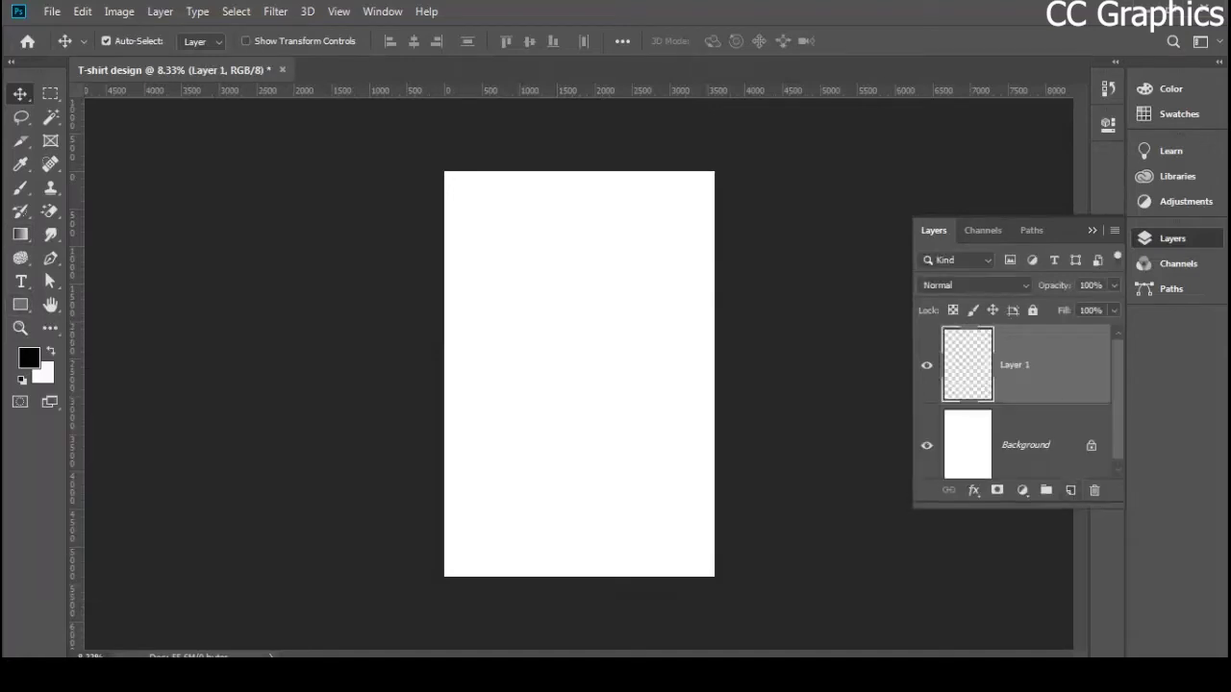
left_click(20, 303)
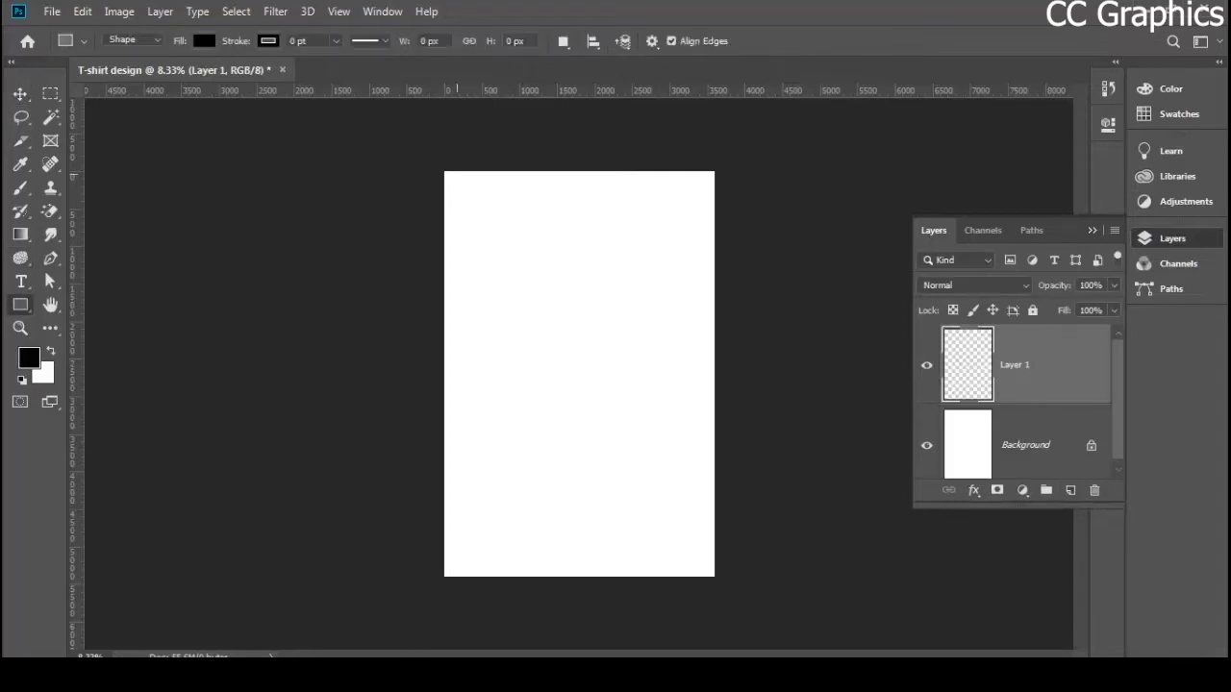
left_click_drag(444, 171, 714, 578)
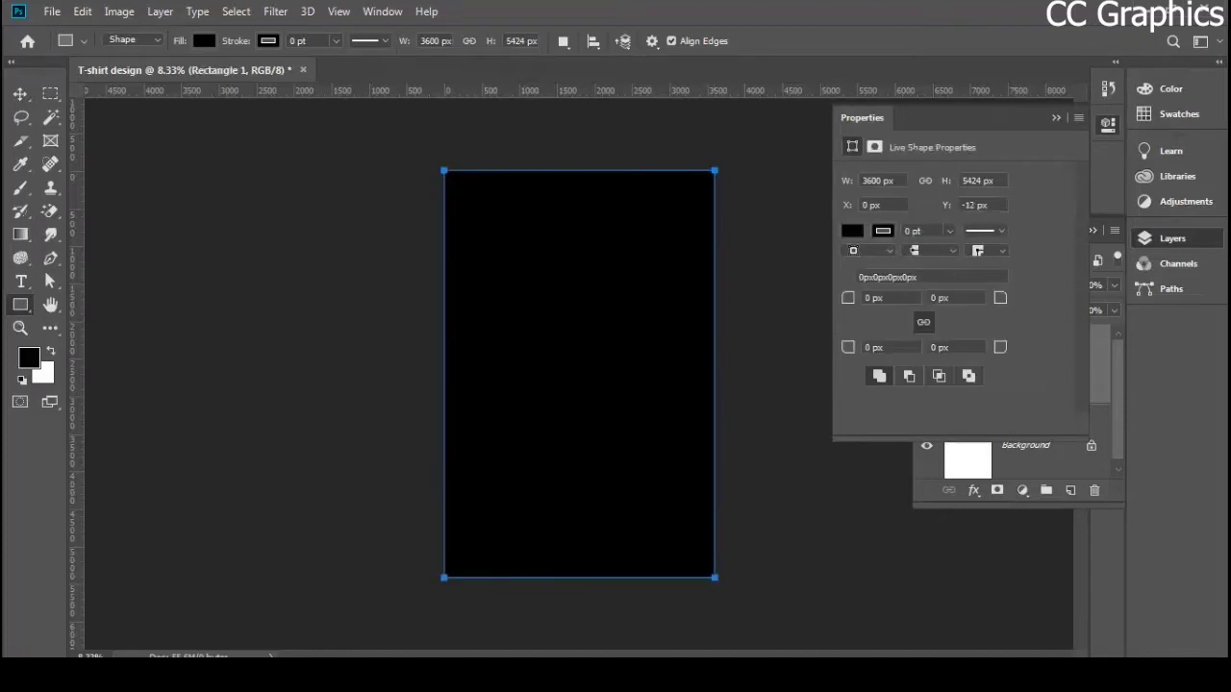
left_click(1056, 117)
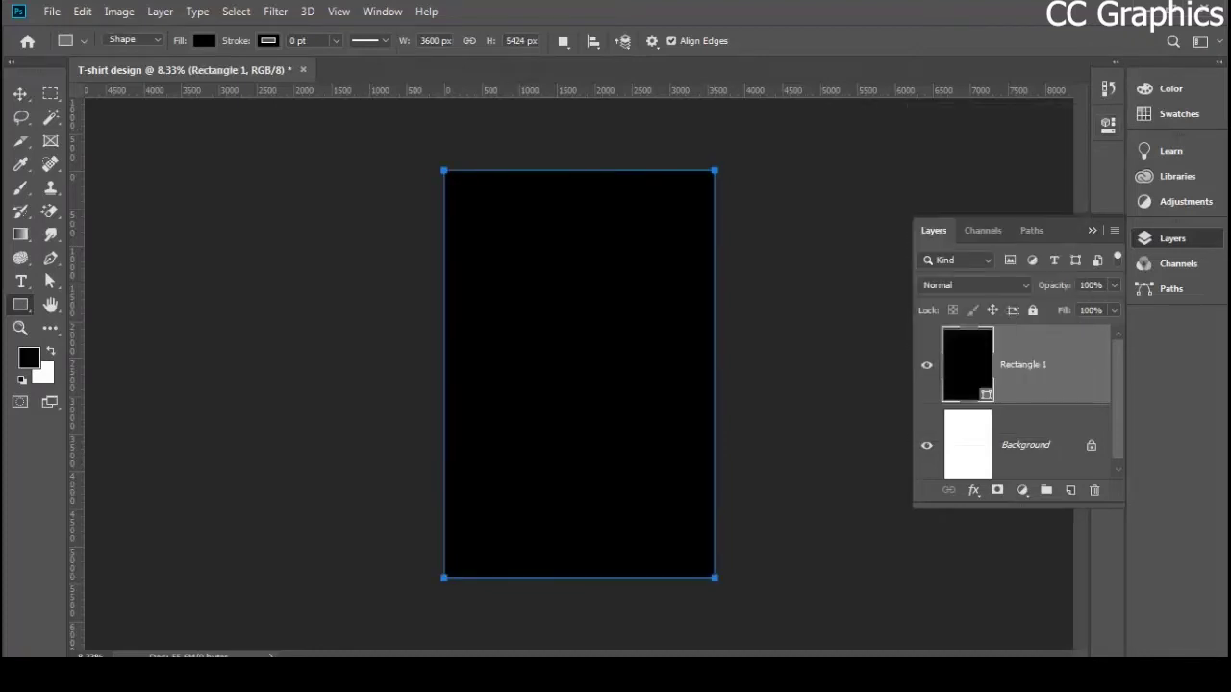
key("v")
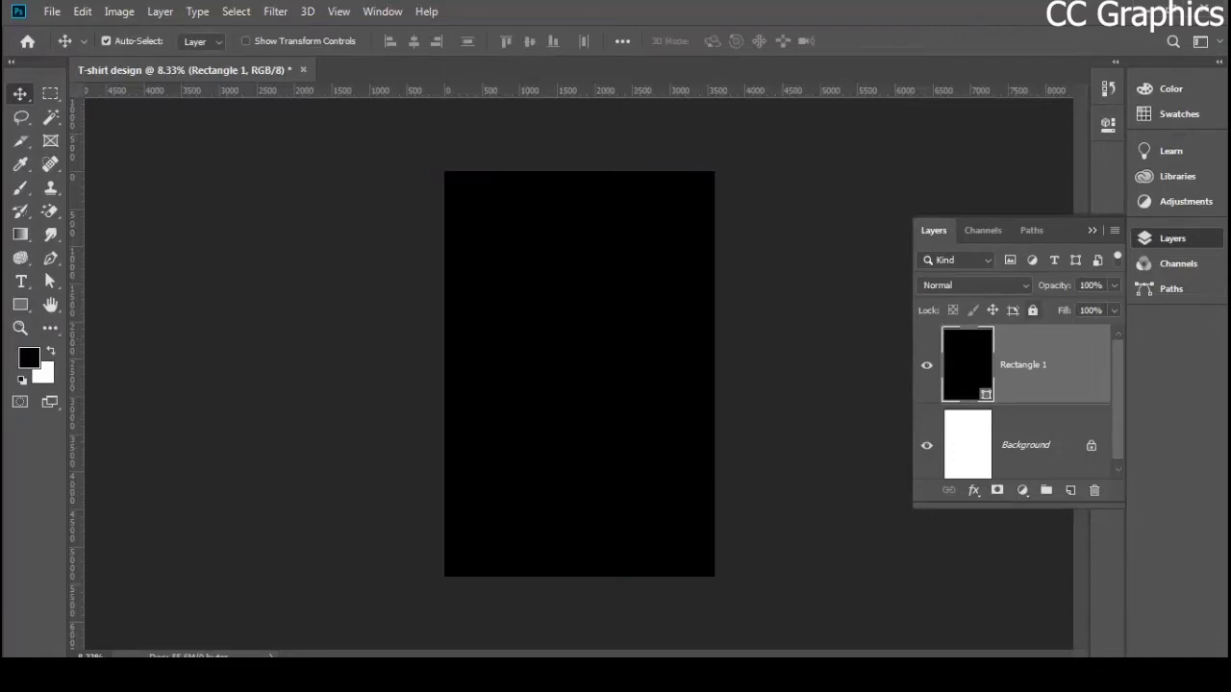
left_click(1033, 310)
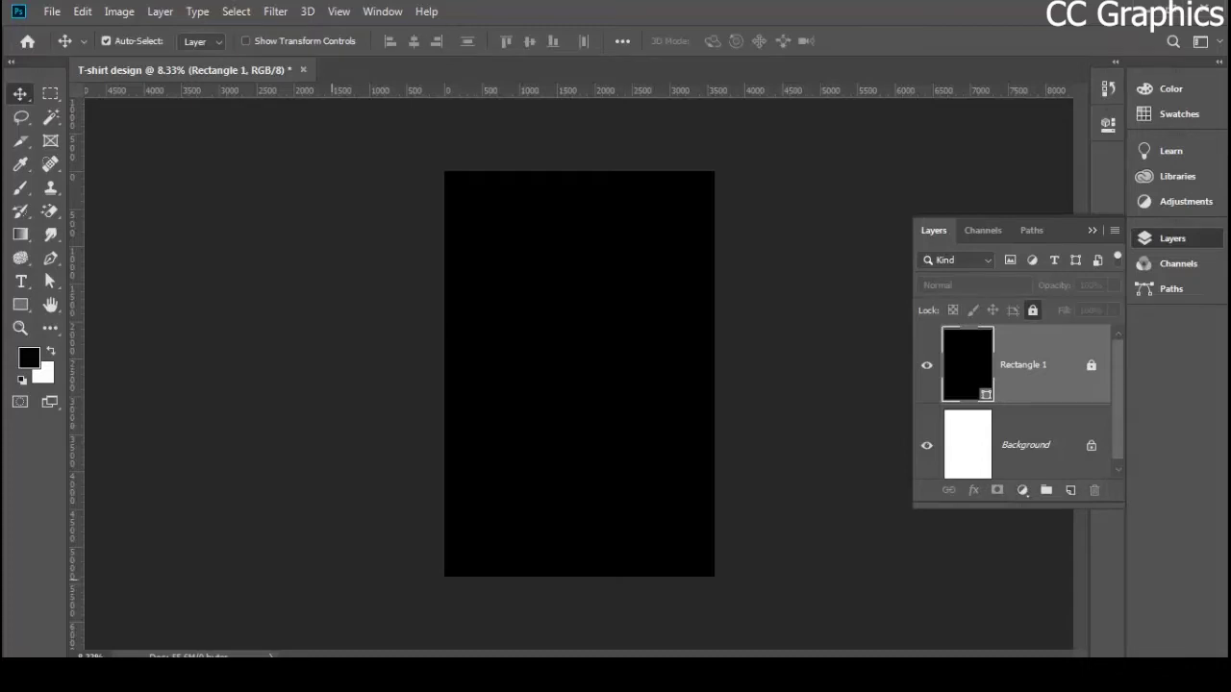
- Switch to the browser and copy the veteran T-shirt reference image
key("alt+Tab")
right_click(509, 286)
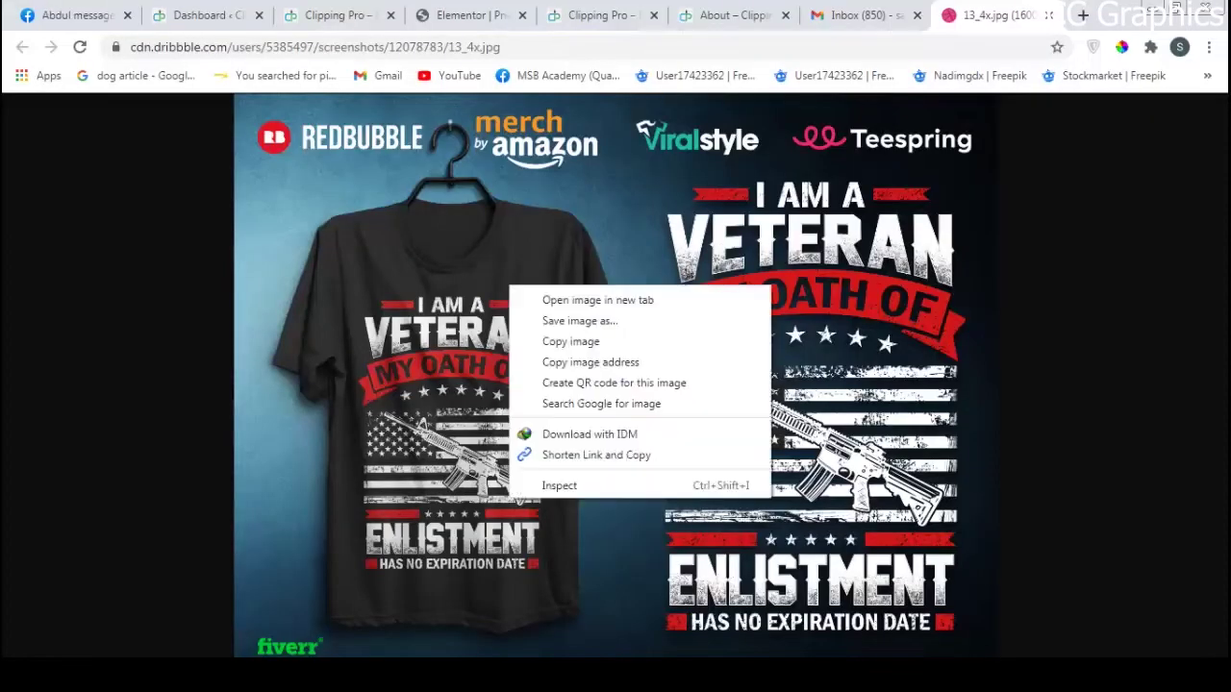
left_click(570, 341)
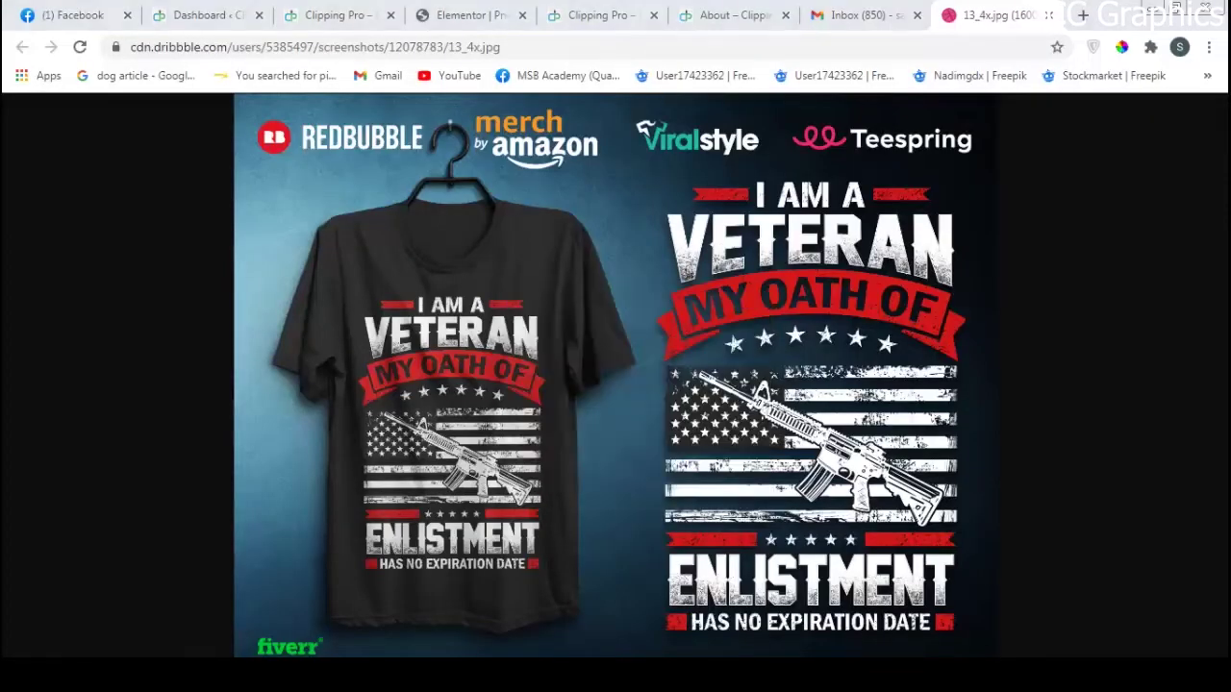
- Switch back to Photoshop, paste the reference image onto a new layer and move it slightly upward
key("alt+Tab")
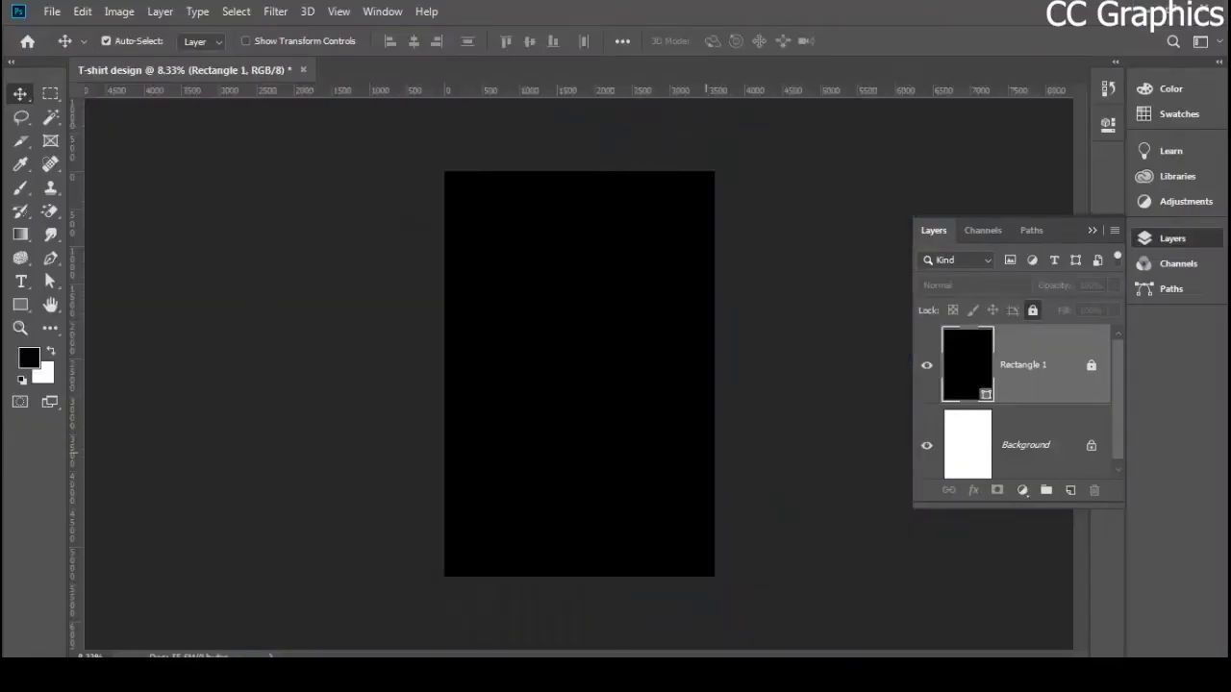
left_click(1070, 491)
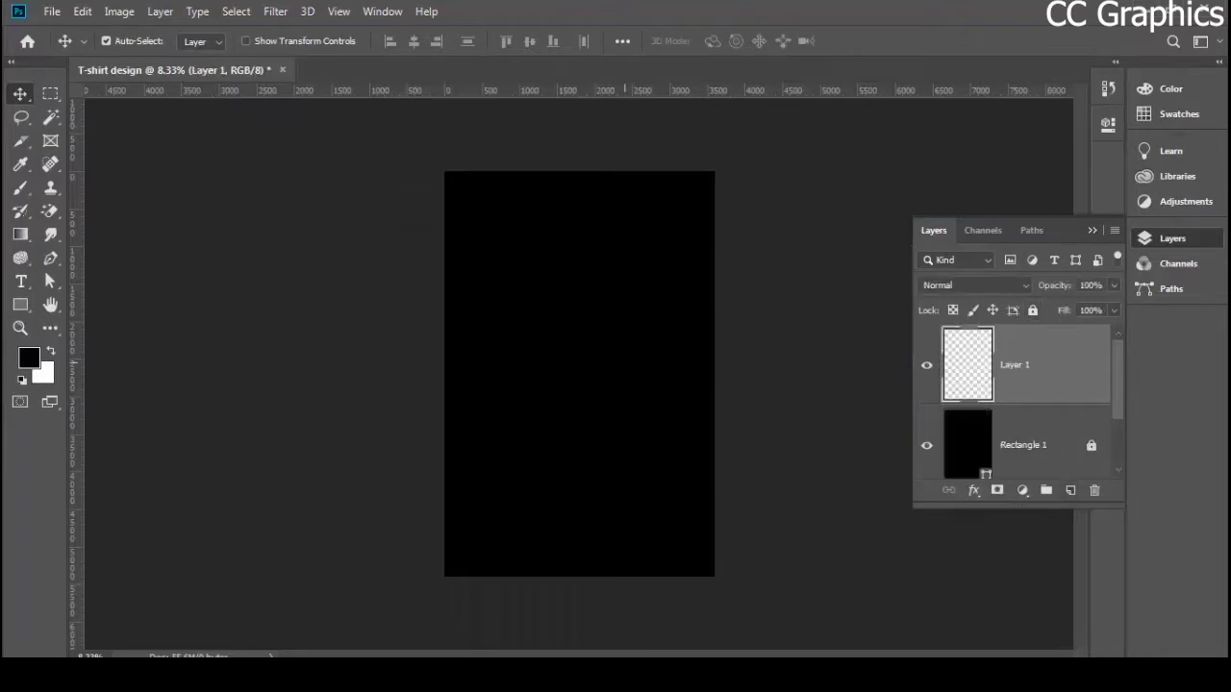
key("ctrl+v")
key("ctrl+v")
key("ctrl+plus")
key("ctrl+plus")
key("ctrl+plus")
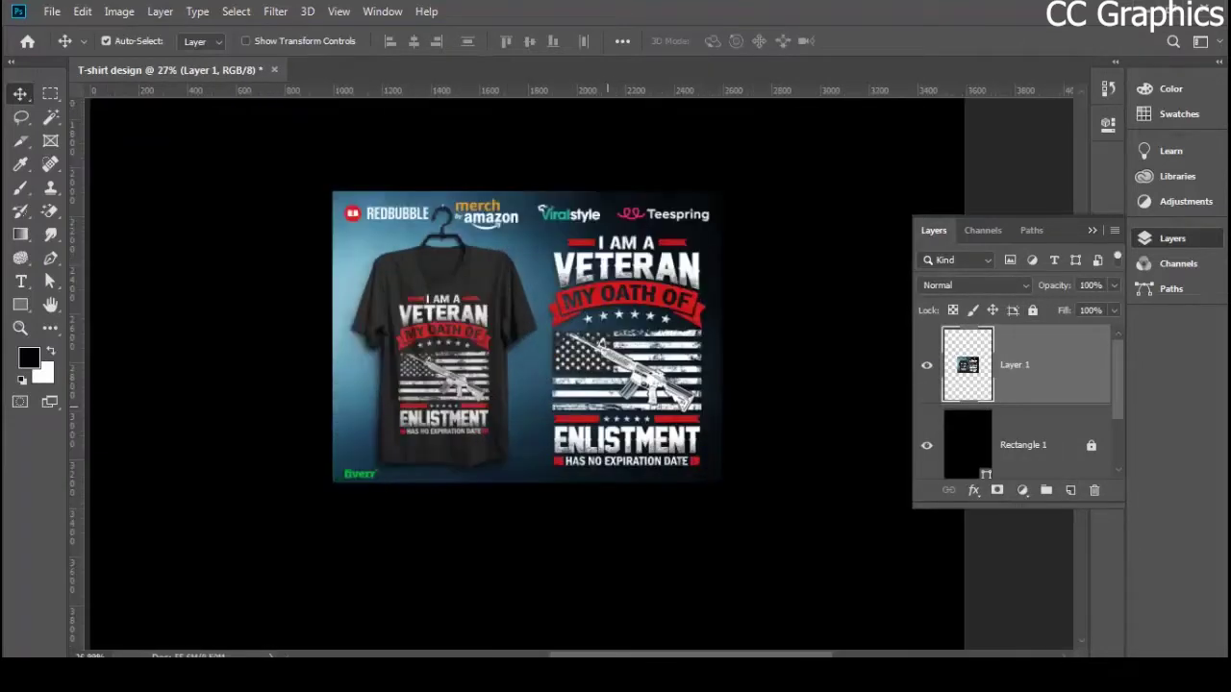
left_click_drag(607, 404, 604, 361)
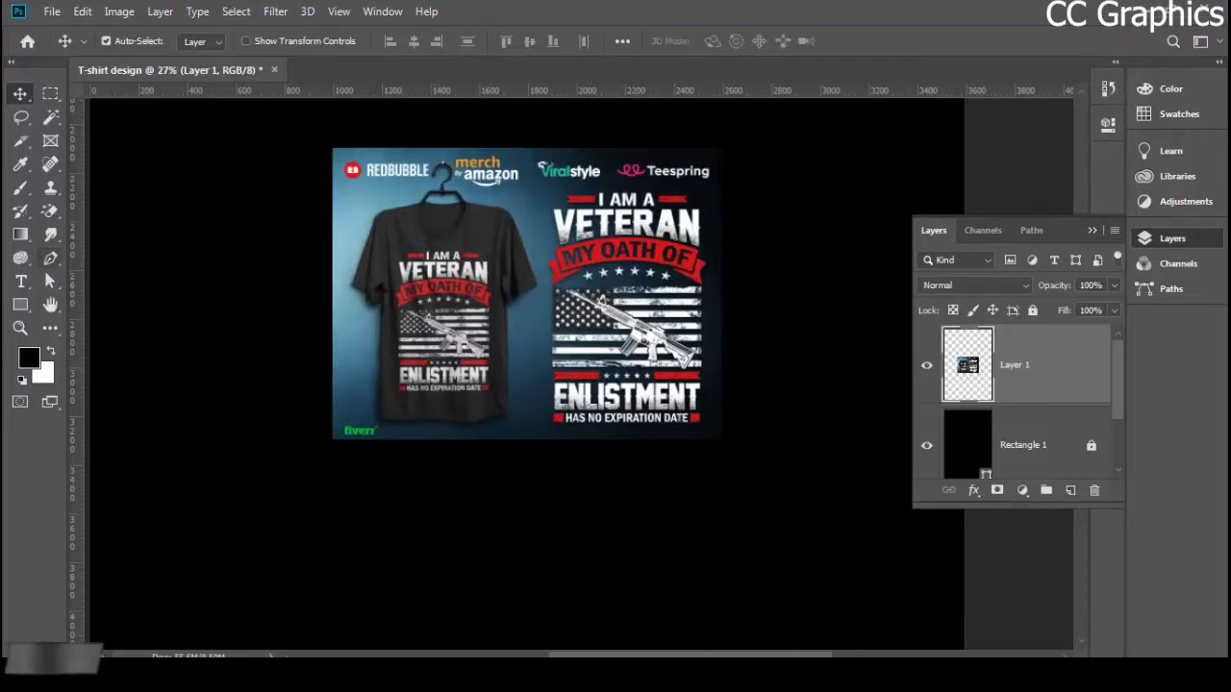
- Add a white text layer reading "I AM A" on the black area below the reference image
key("t")
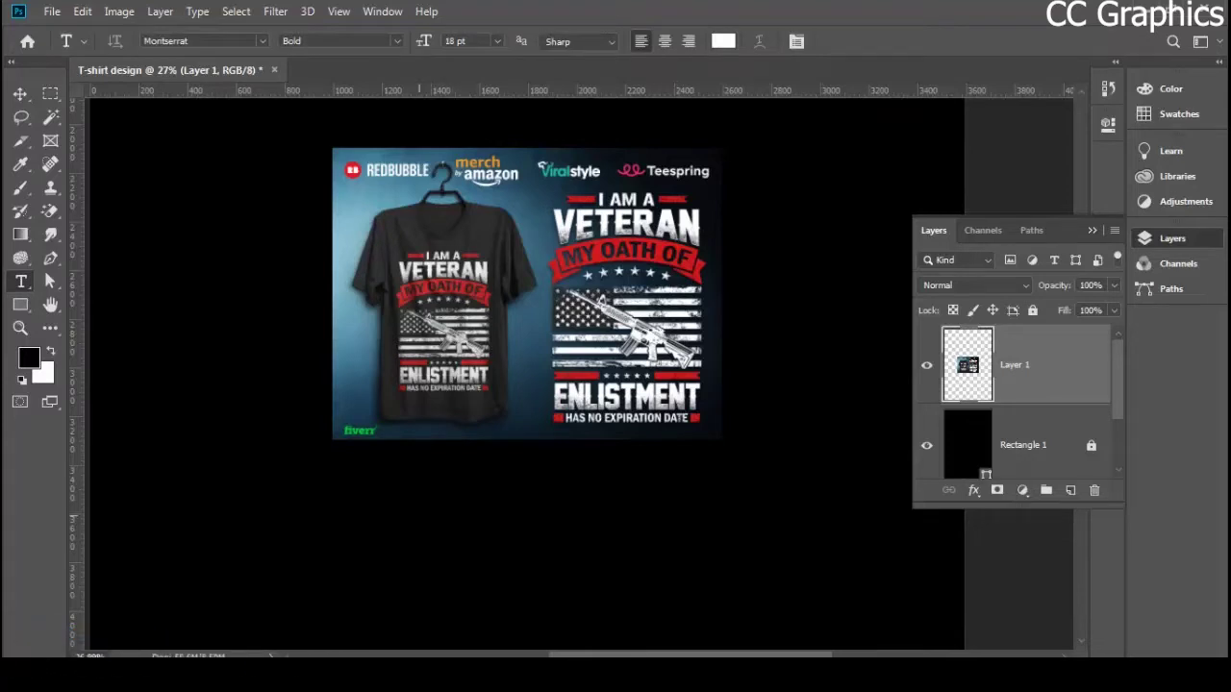
left_click(273, 517)
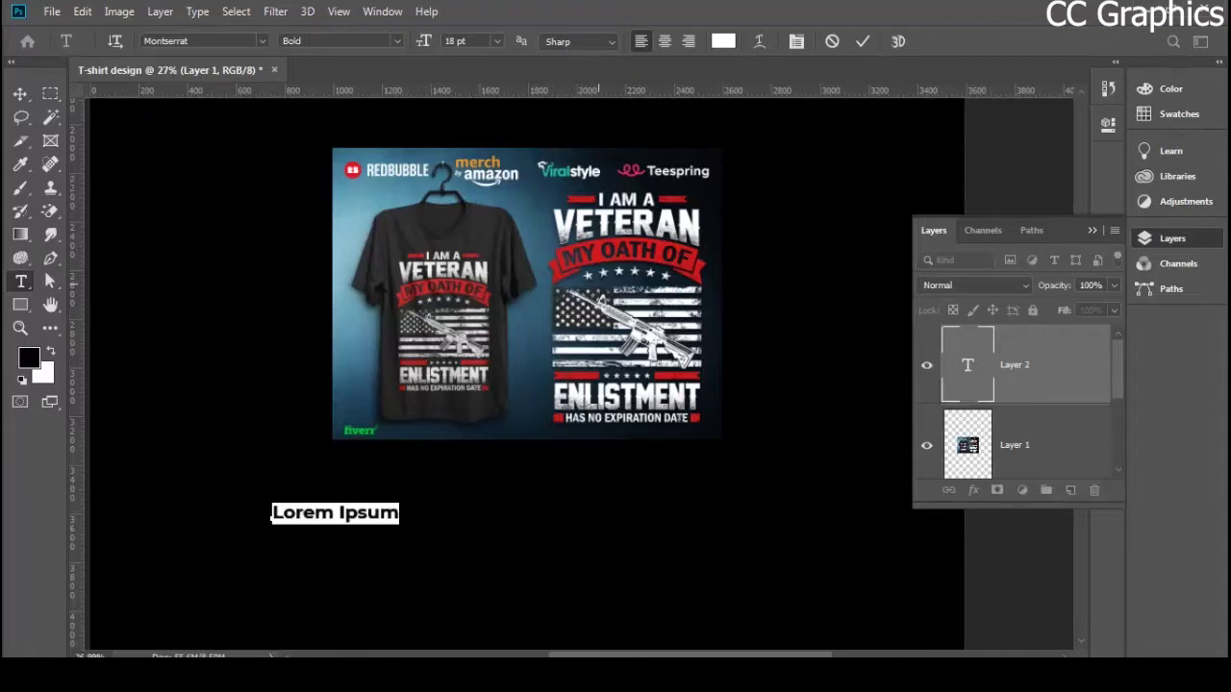
key("BackSpace")
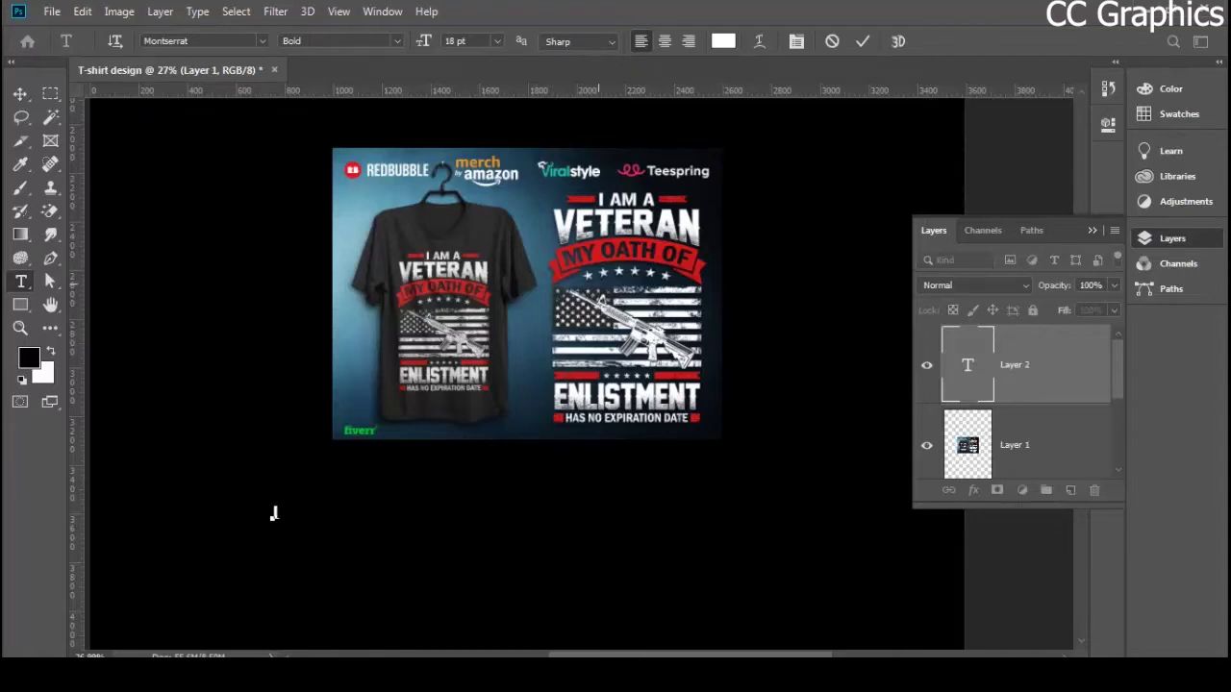
type("I AM A")
key("ctrl+a")
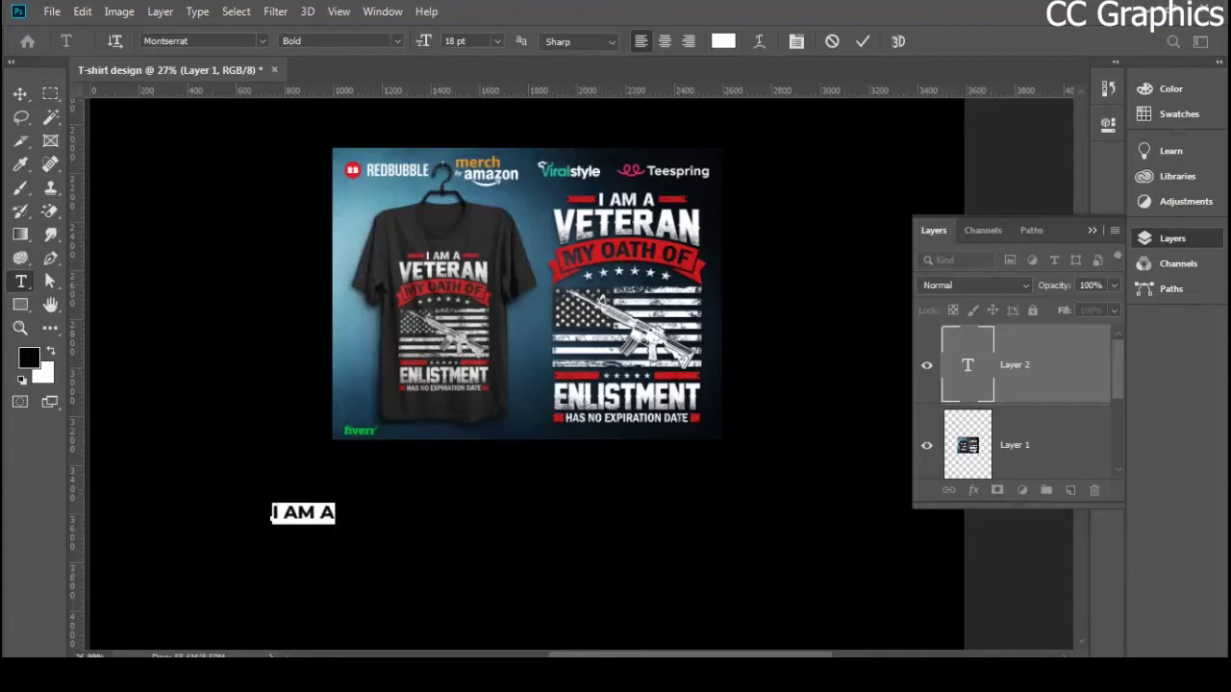
left_click(20, 93)
- Duplicate the "I AM A" text, change the copy to "VETERAN" and place it directly beneath the original
scroll(298, 452, "down", 1)
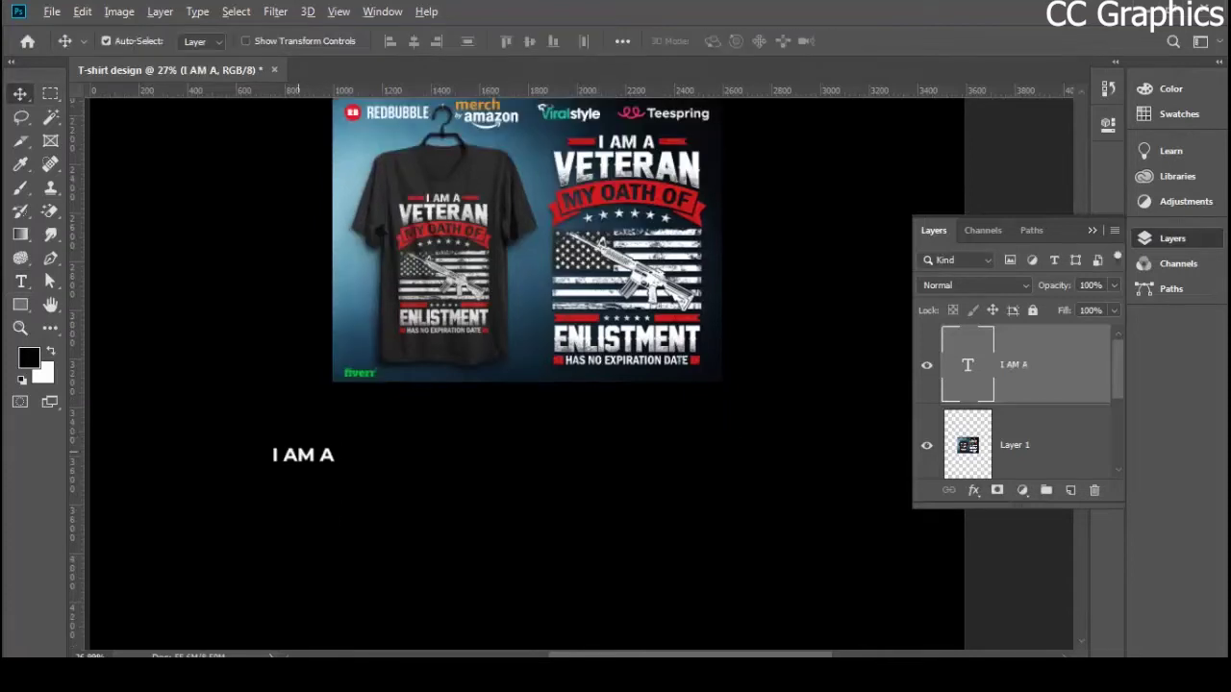
left_click_drag(305, 455, 391, 497)
scroll(519, 385, "up", 1)
key("t")
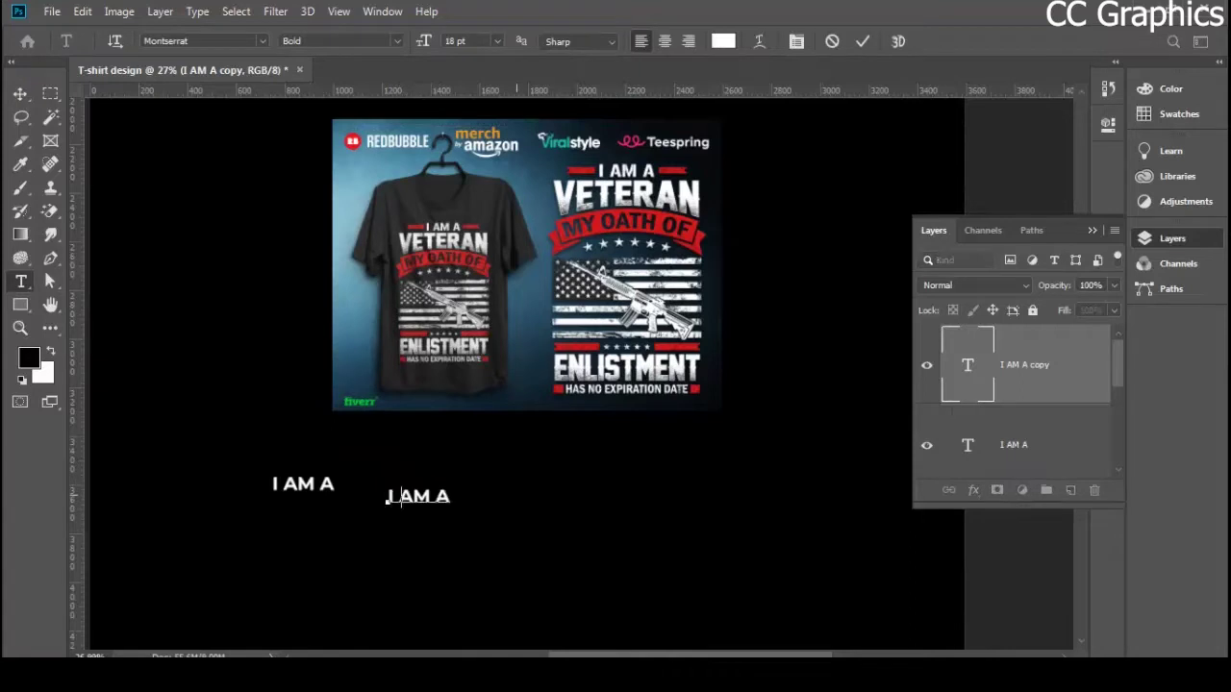
type("VETER")
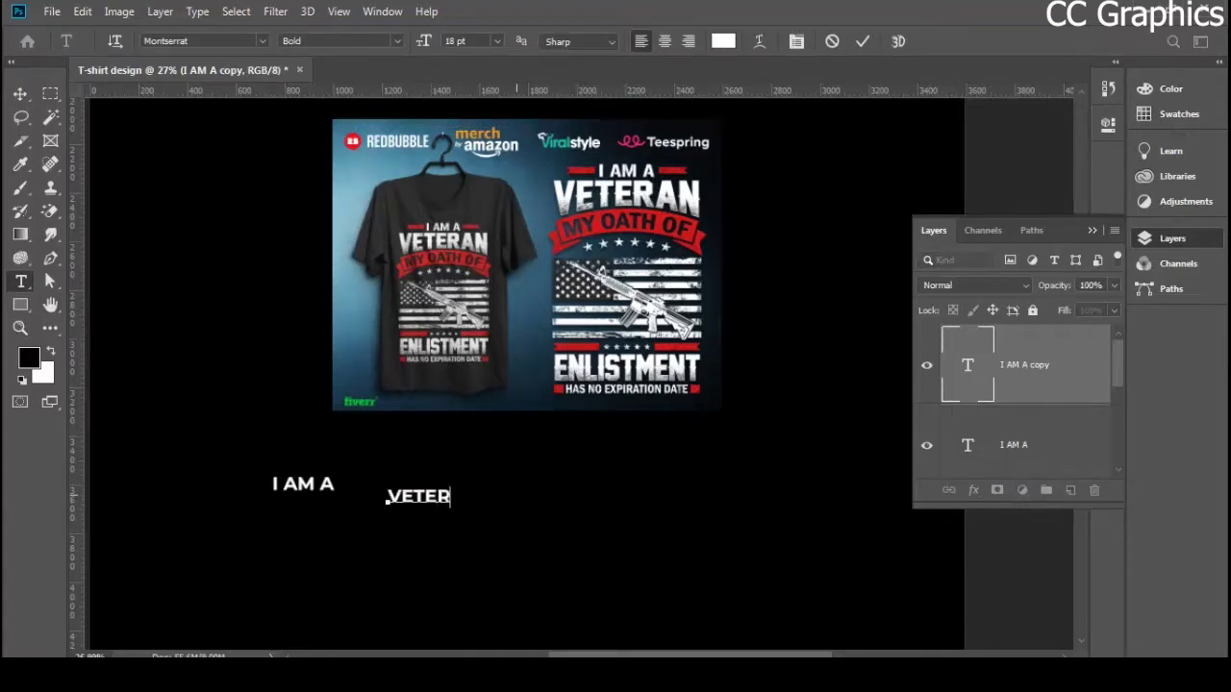
type("AN")
left_click_drag(448, 532, 325, 543)
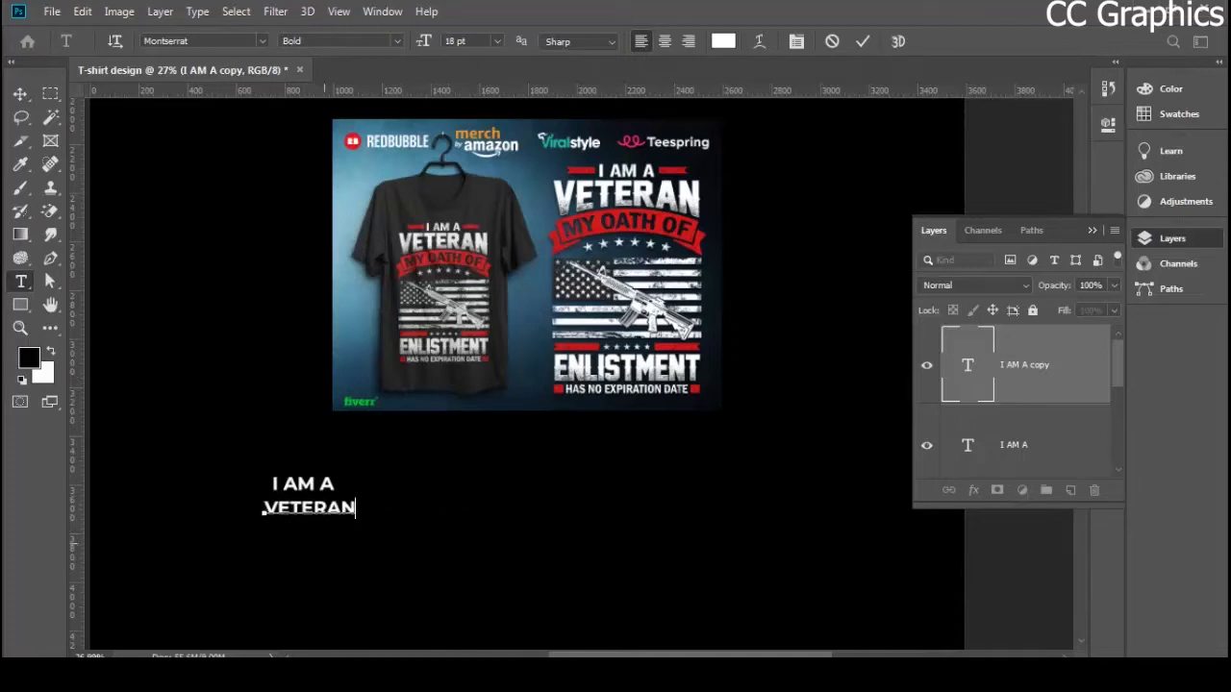
left_click(20, 93)
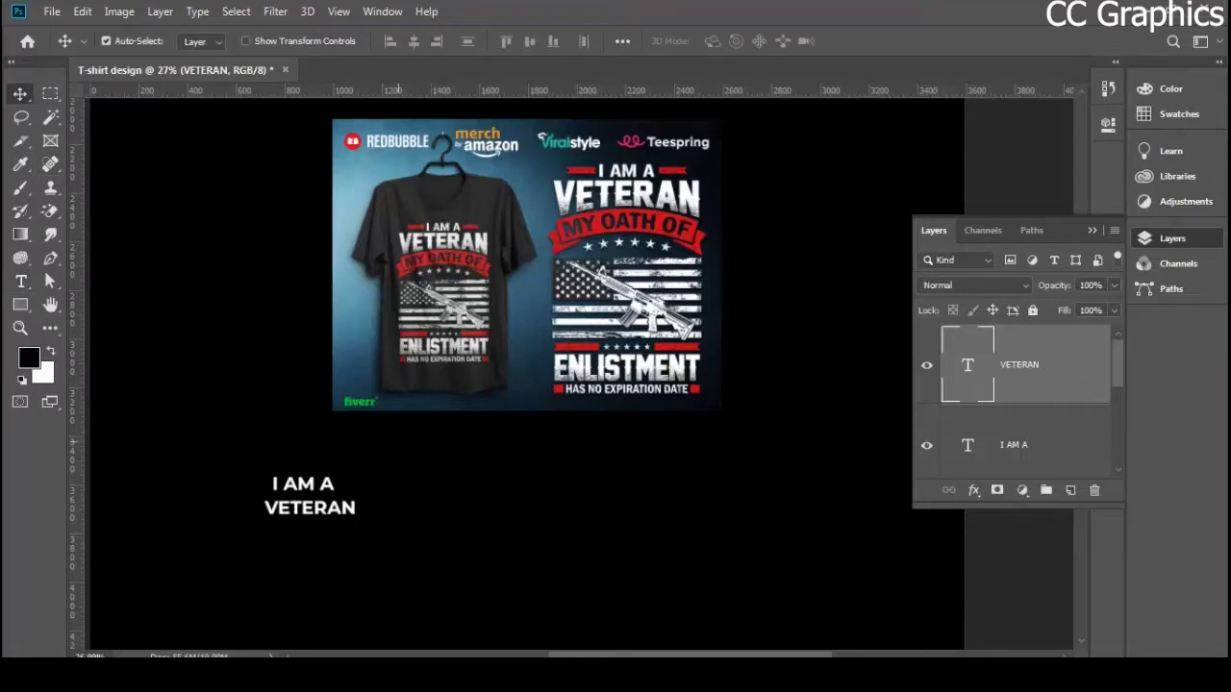
- Duplicate the "VETERAN" text, place the copy directly beneath it and change its wording to "MY OATH OF"
left_click_drag(310, 508, 363, 540)
left_click(270, 544)
key("t")
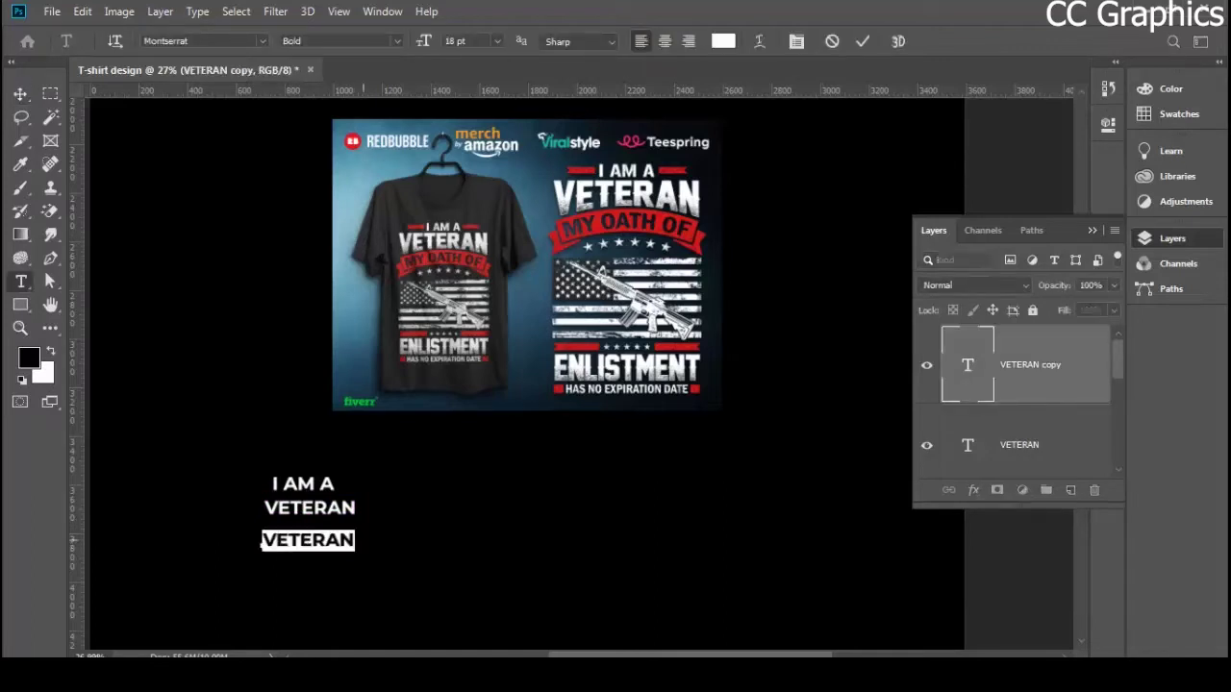
type("MY  ")
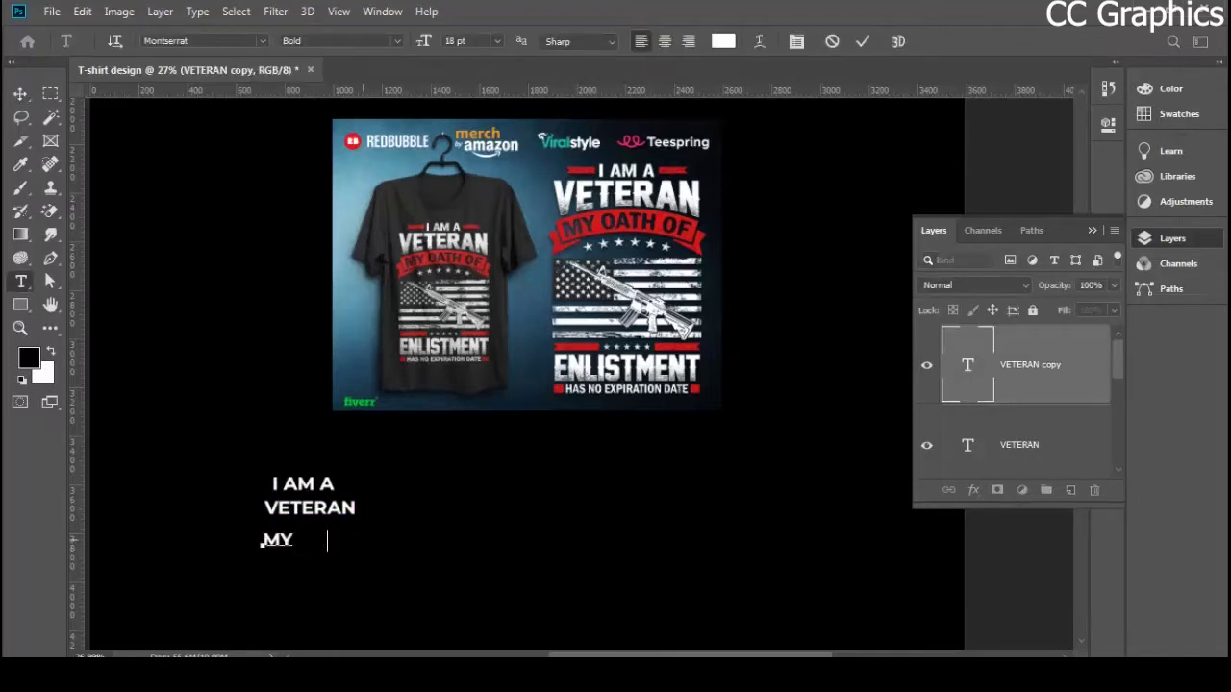
type("OATH OF")
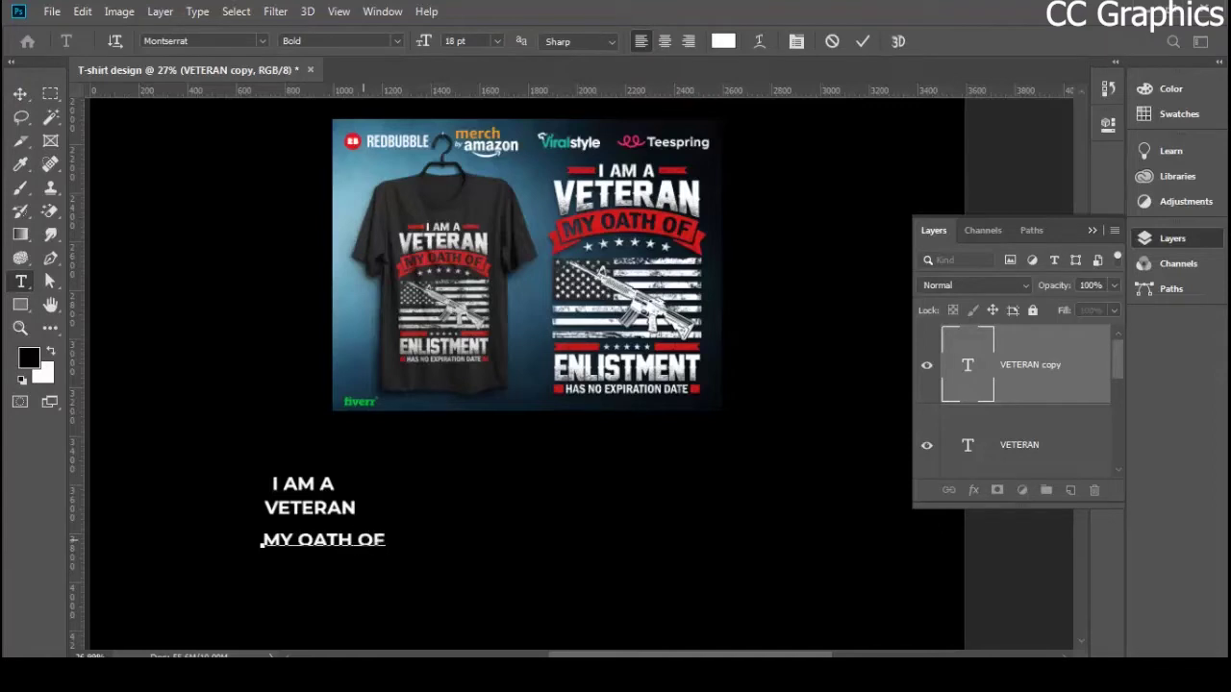
left_click(20, 94)
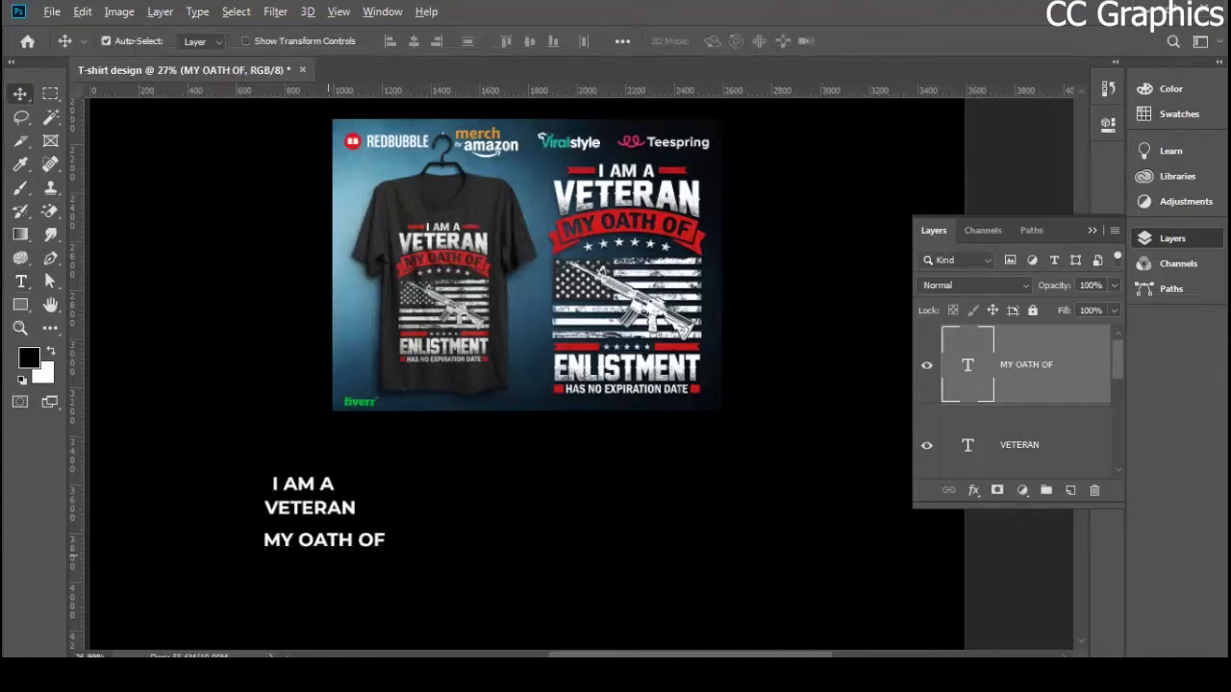
- Duplicate the "MY OATH OF" text to its right and change the copy's wording to "ENLISTMENT"
left_click_drag(344, 539, 558, 519)
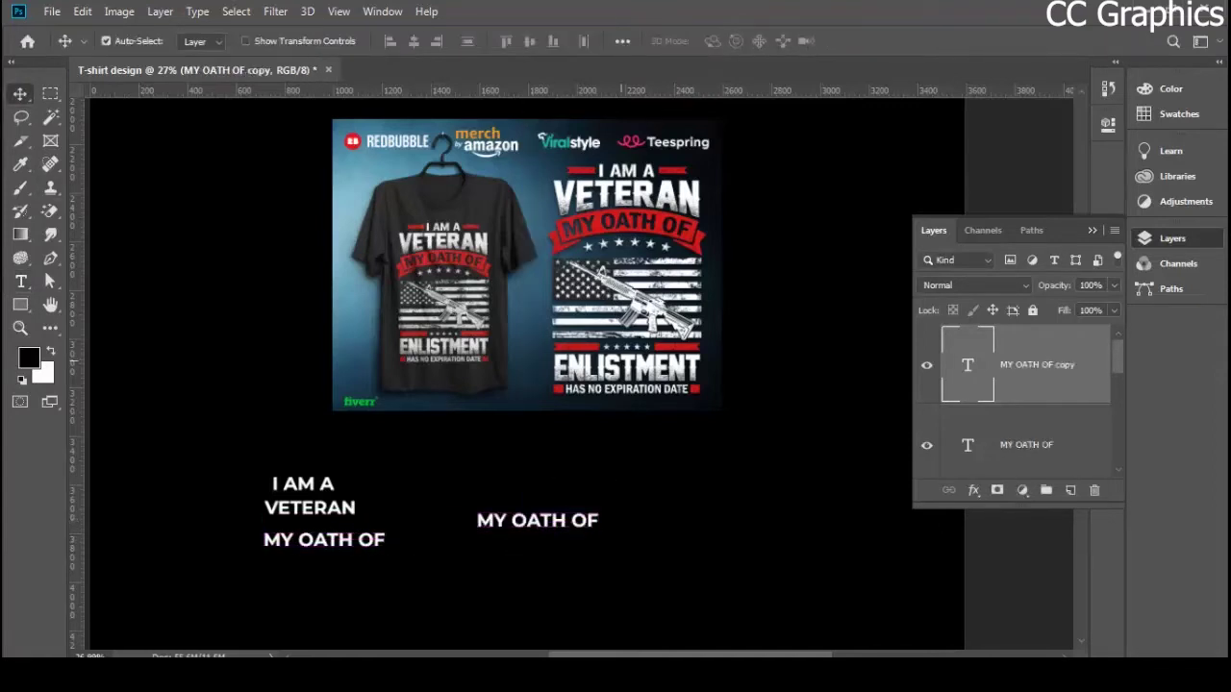
scroll(683, 396, "up", 2)
key("t")
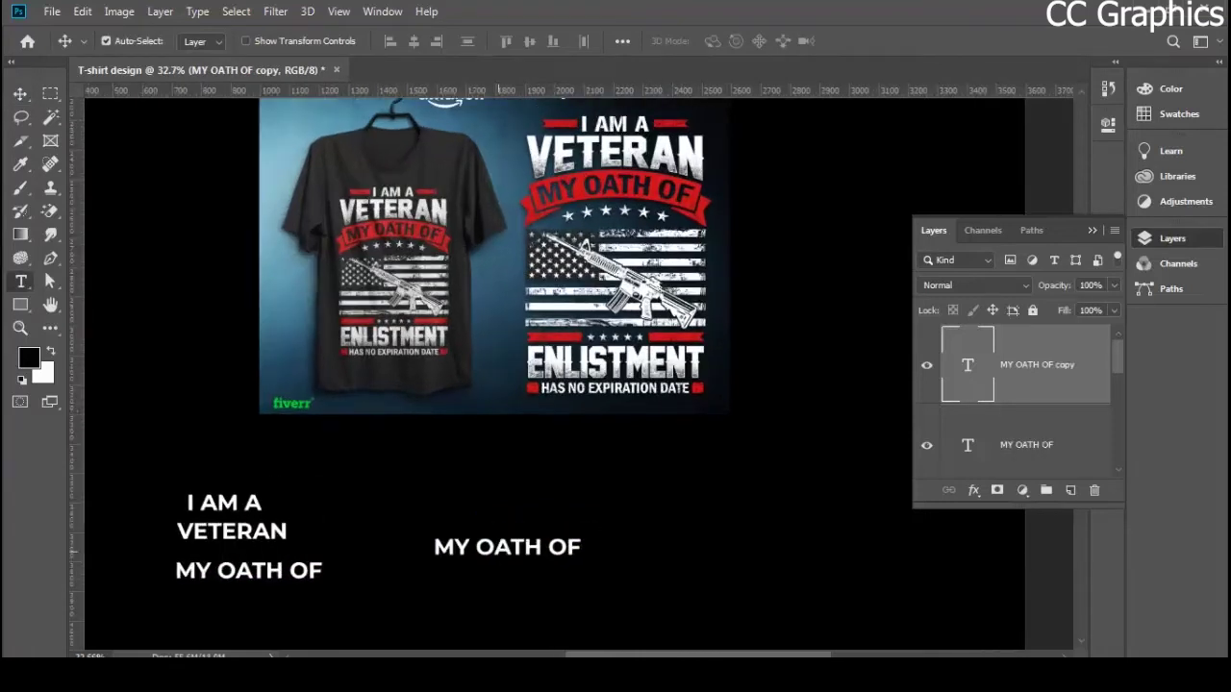
triple_click(498, 550)
key("Right")
key("Right")
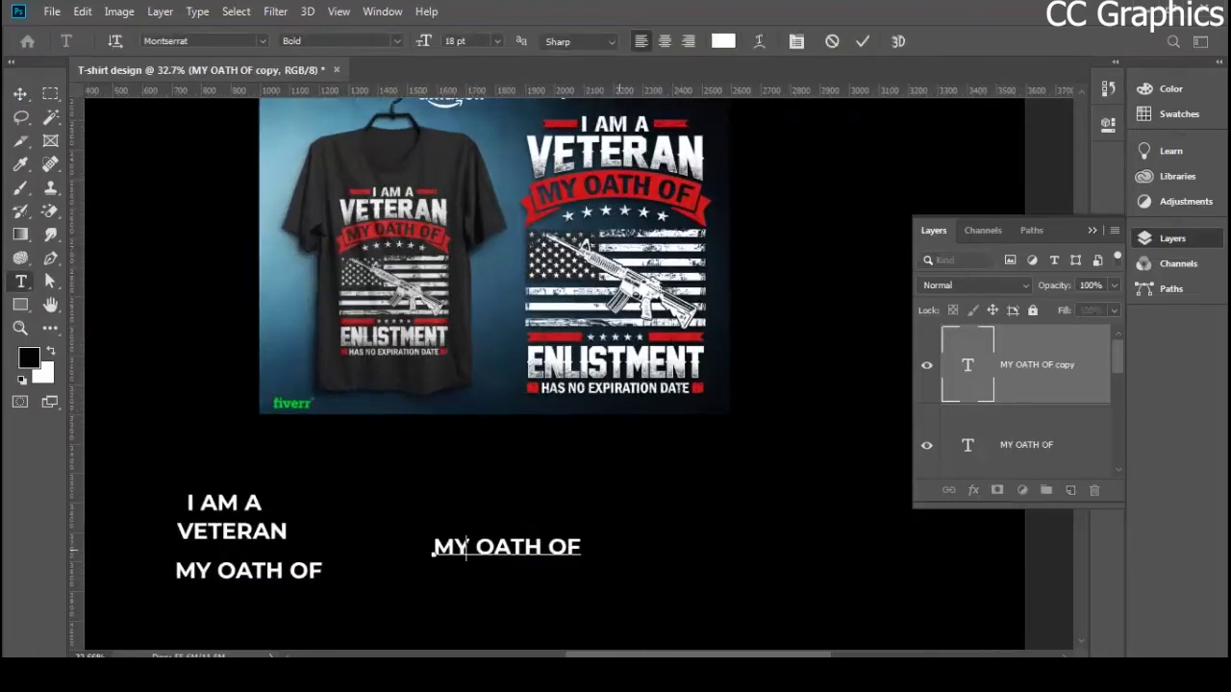
key("ctrl+a")
type("ENLIS")
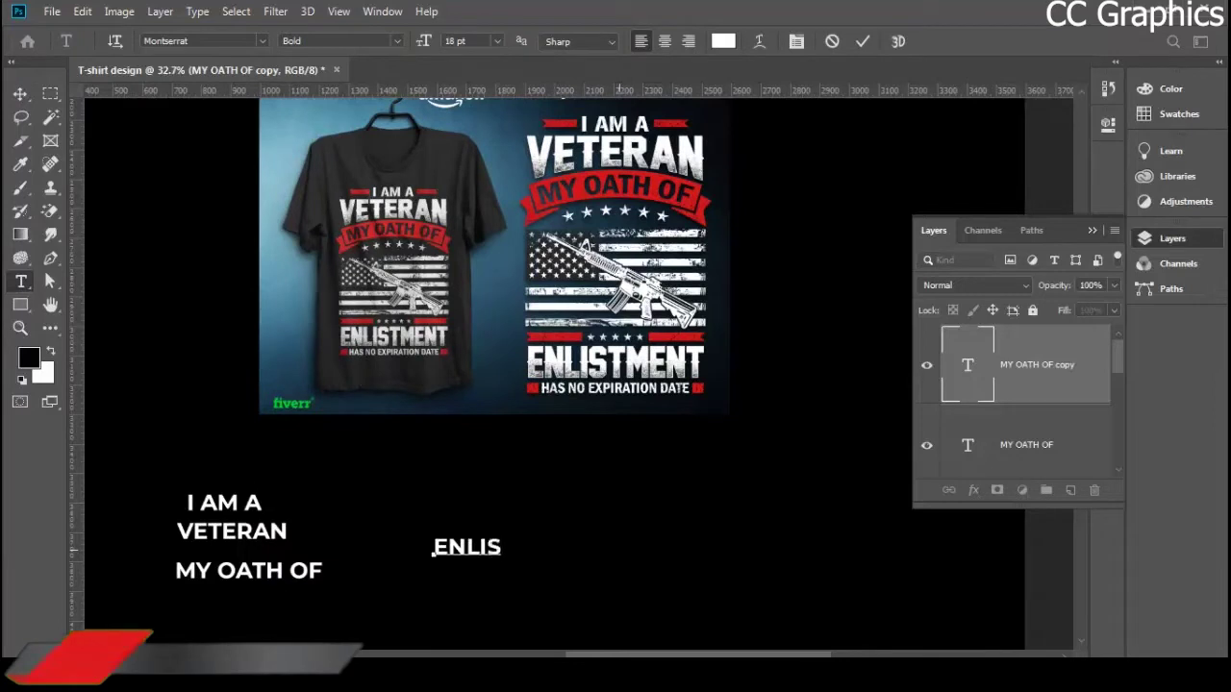
type("TME")
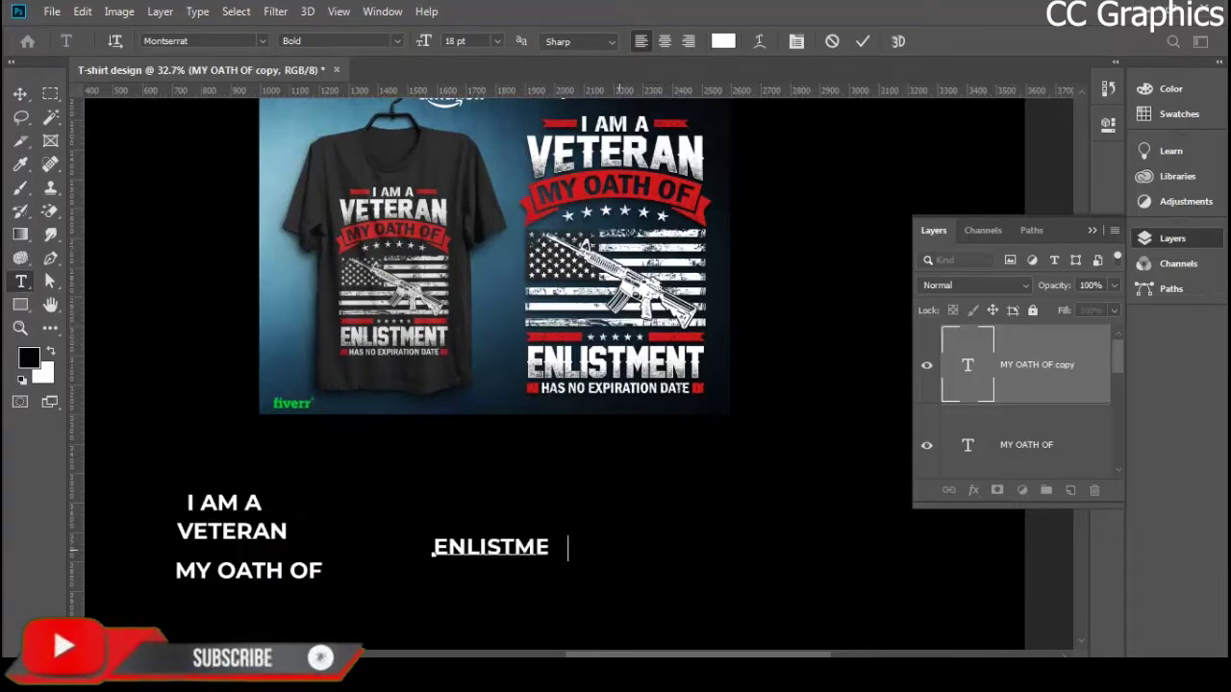
type("NT")
left_click(20, 93)
- Duplicate the "ENLISTMENT" text just below itself and change the copy to "HAS NO EXPIRATION DATE"
left_click_drag(489, 553, 517, 596)
double_click(489, 586)
left_click_drag(430, 589, 456, 580)
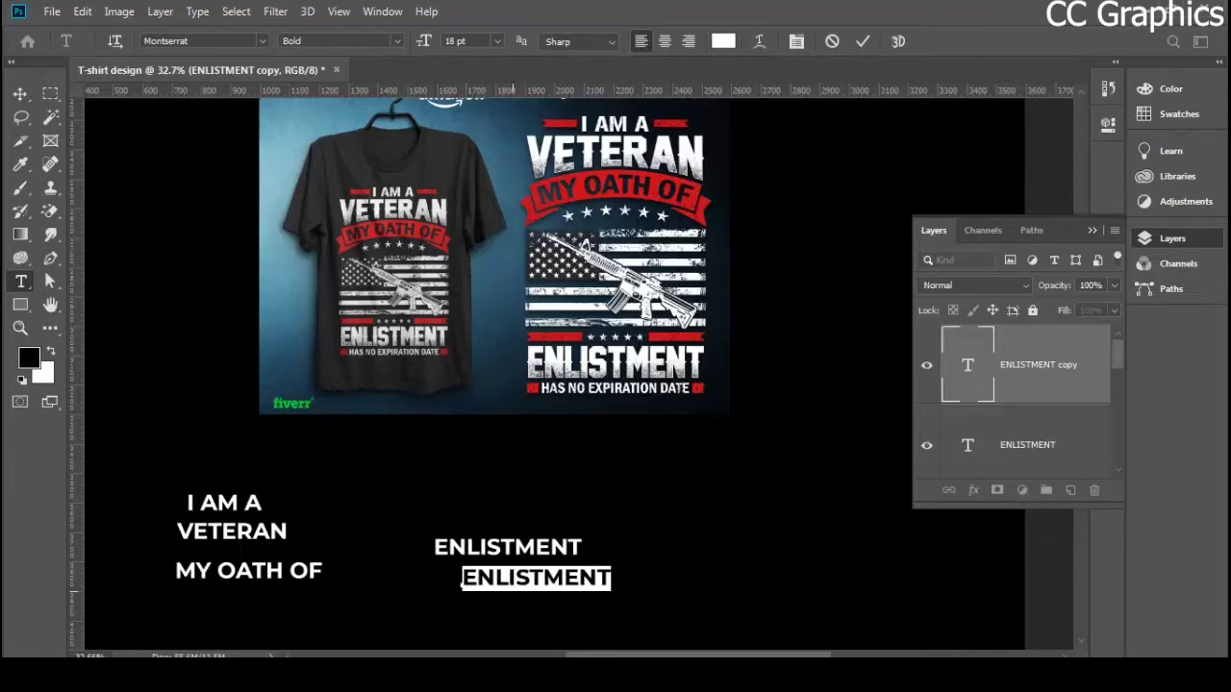
type("HAS")
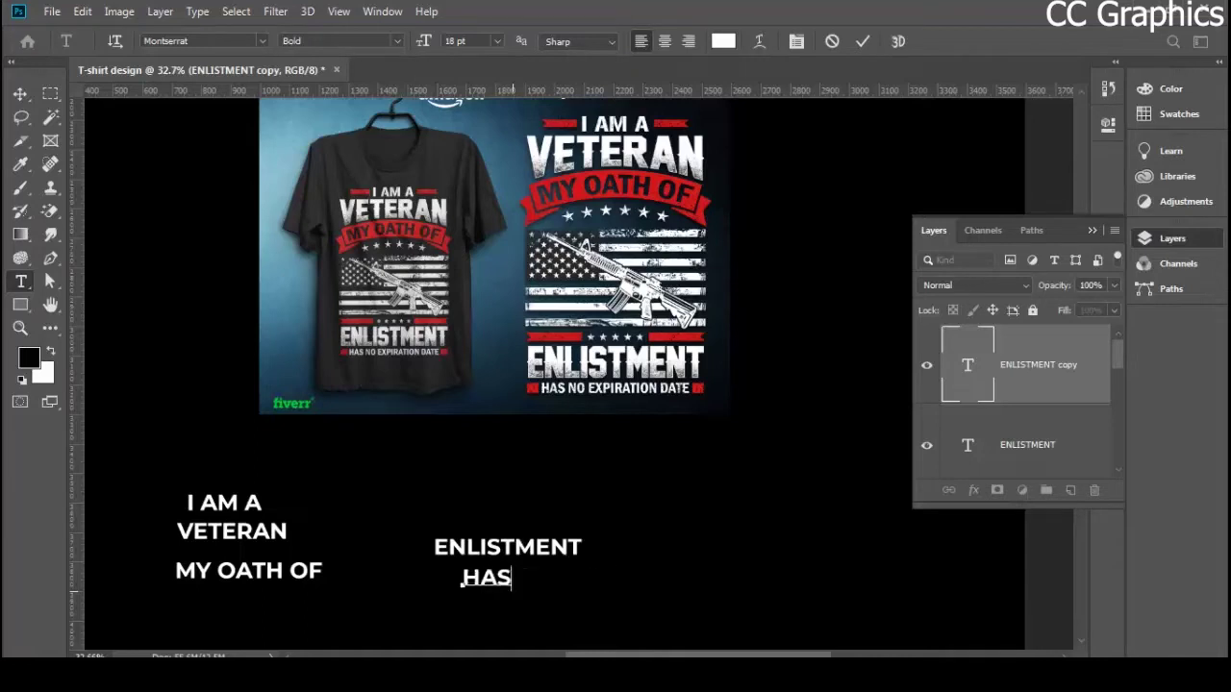
type(" NO EX")
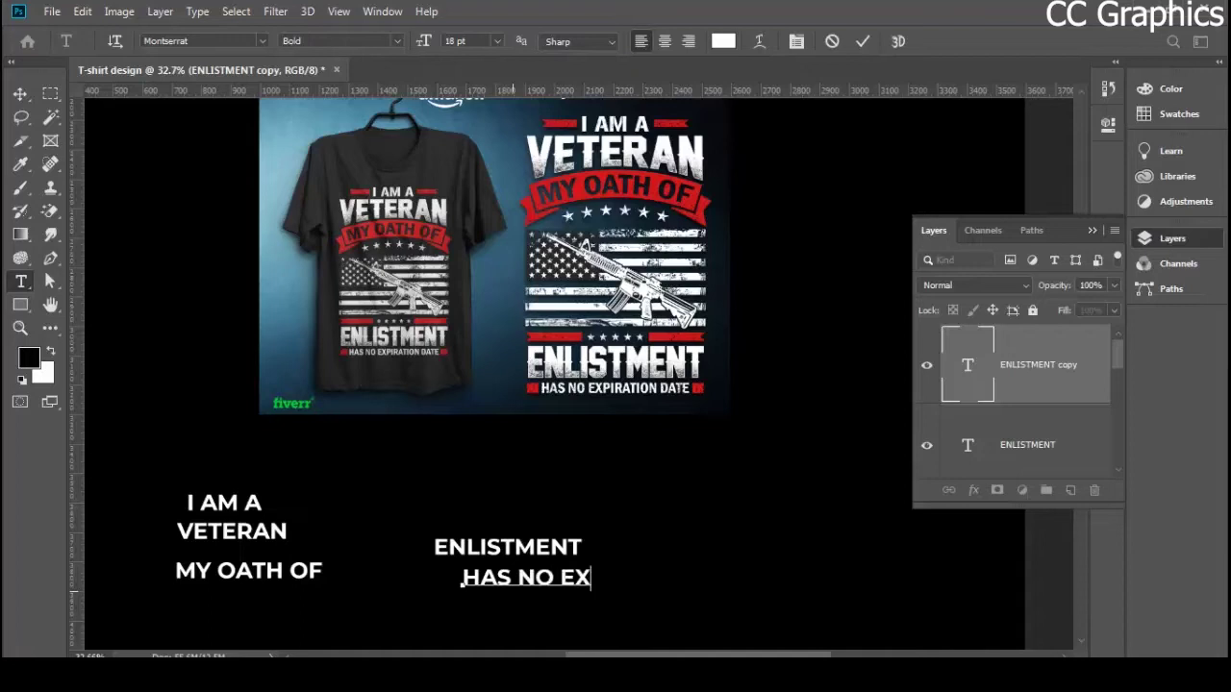
type("PIRATION ")
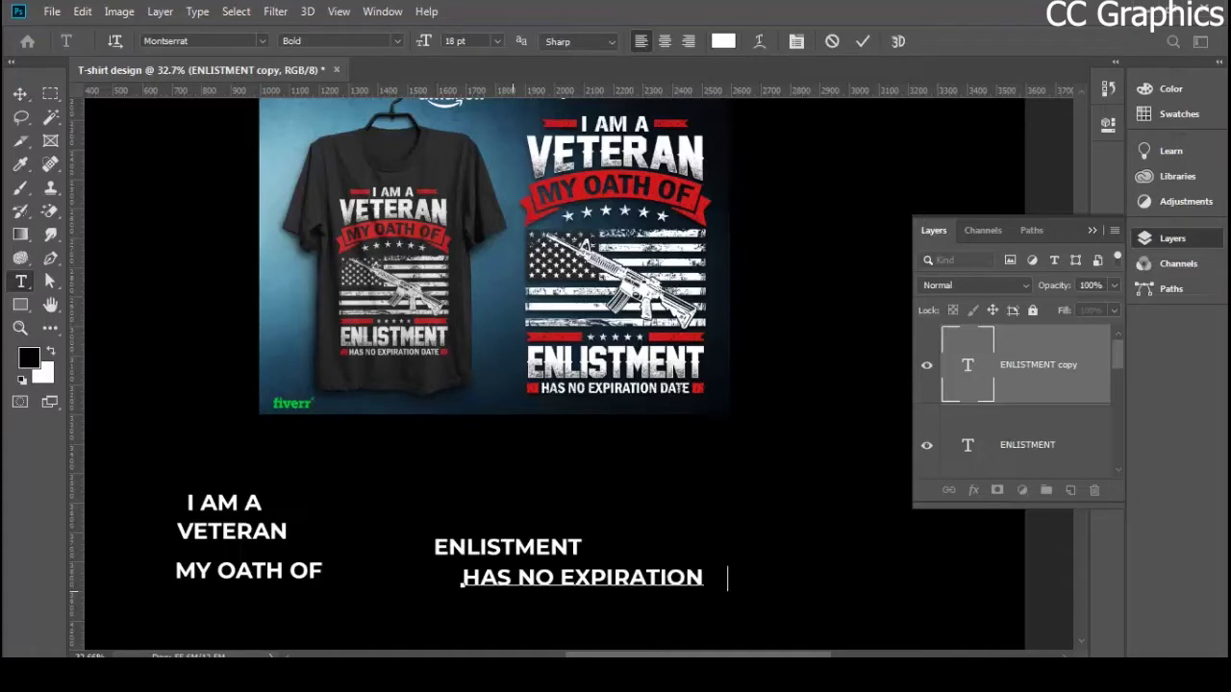
type("DATE")
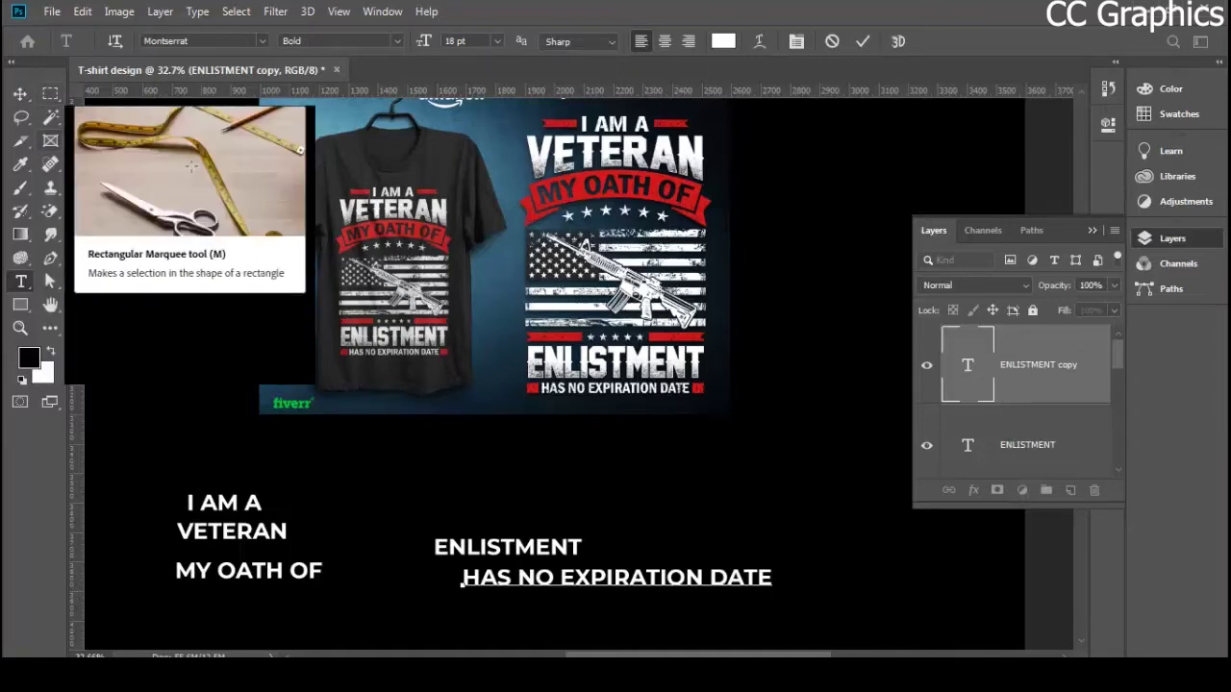
left_click(19, 93)
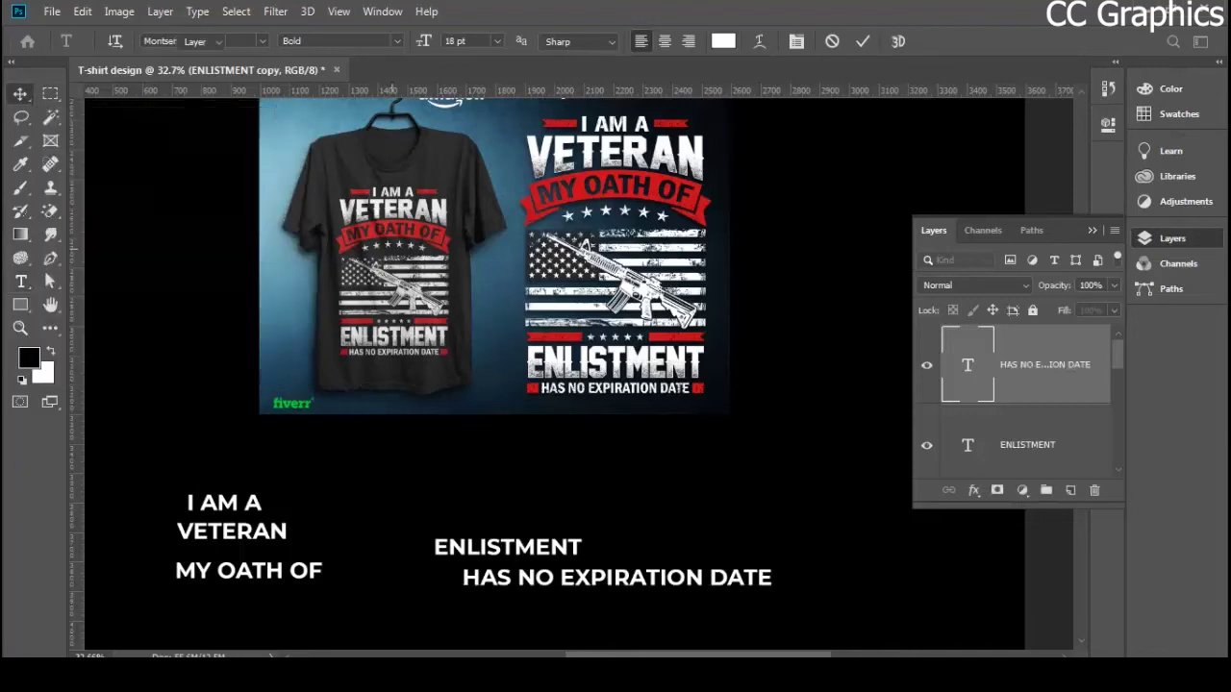
scroll(543, 291, "up", 3)
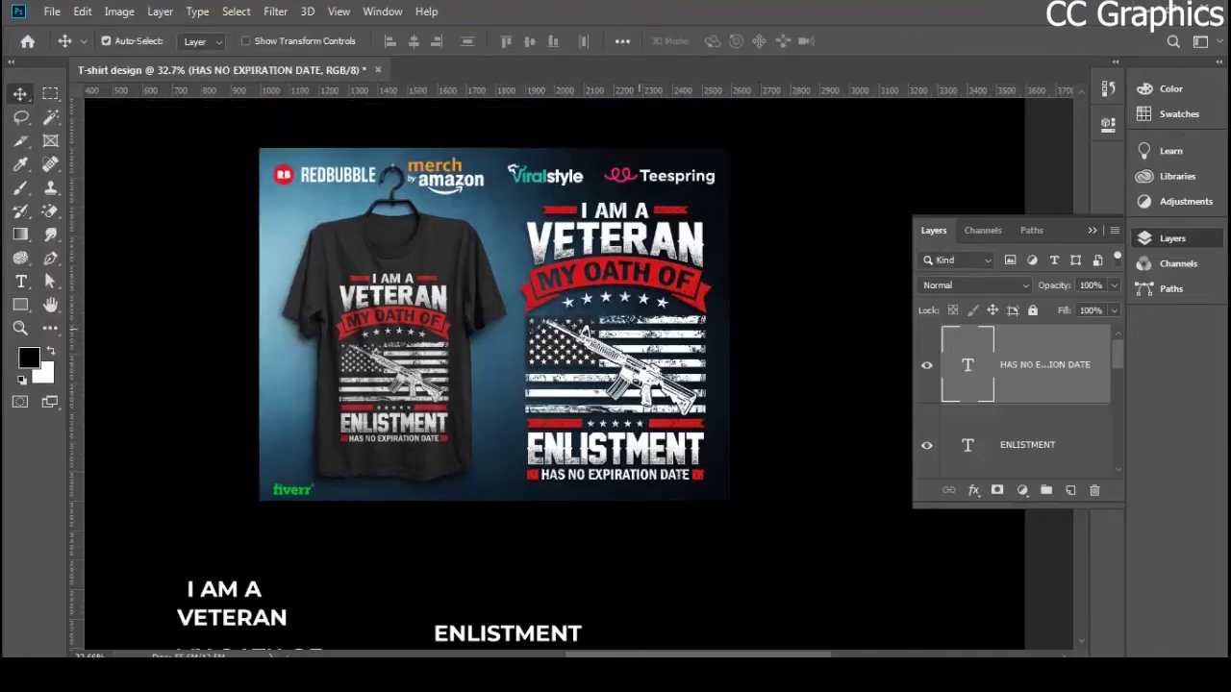
scroll(670, 291, "up", 3)
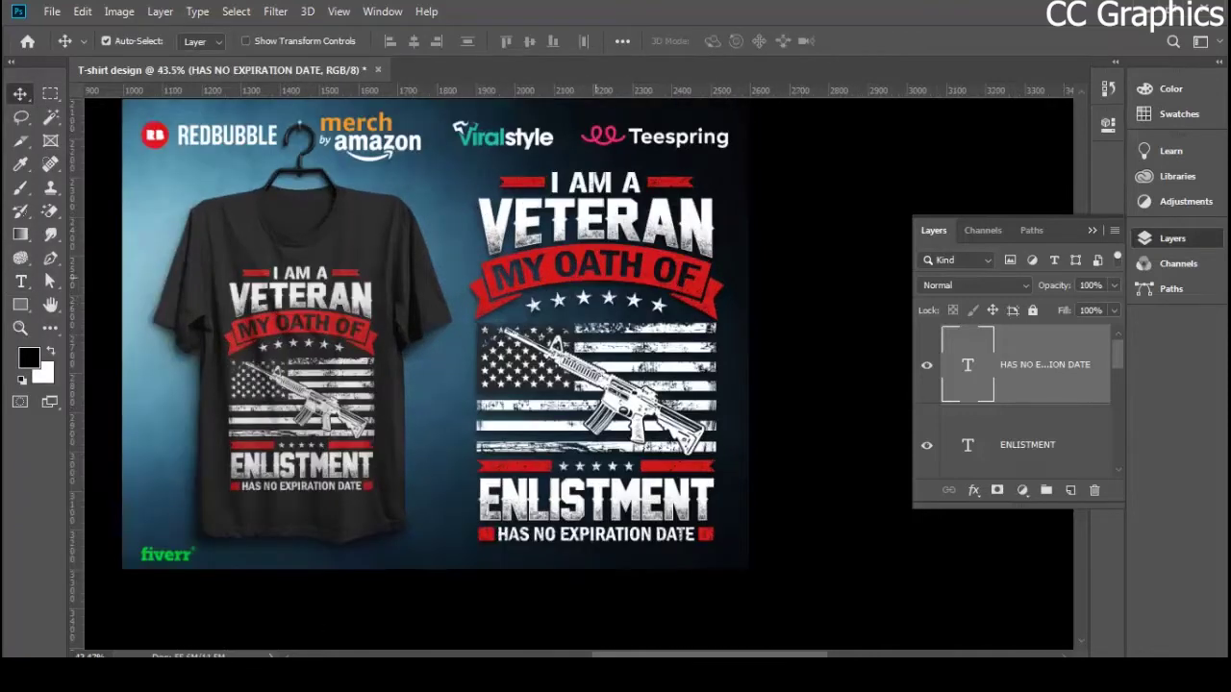
scroll(711, 276, "up", 1)
scroll(400, 373, "up", 1)
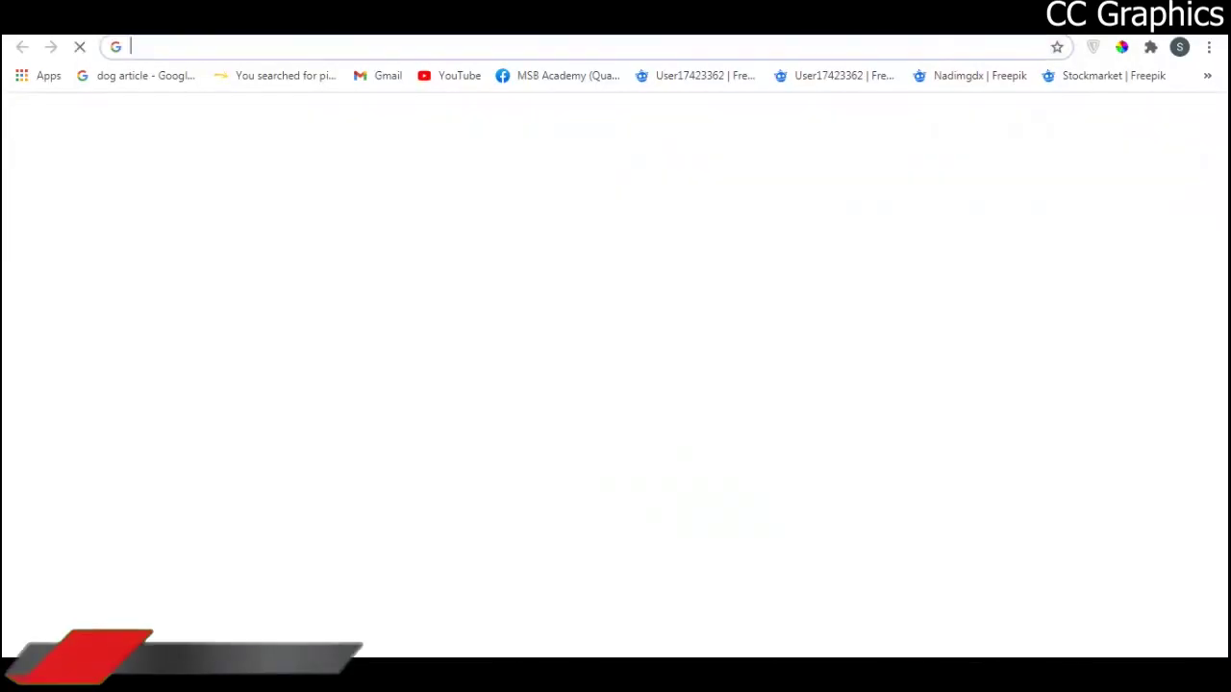
- Search Google Images in the browser for "badge vector png"
type("sha")
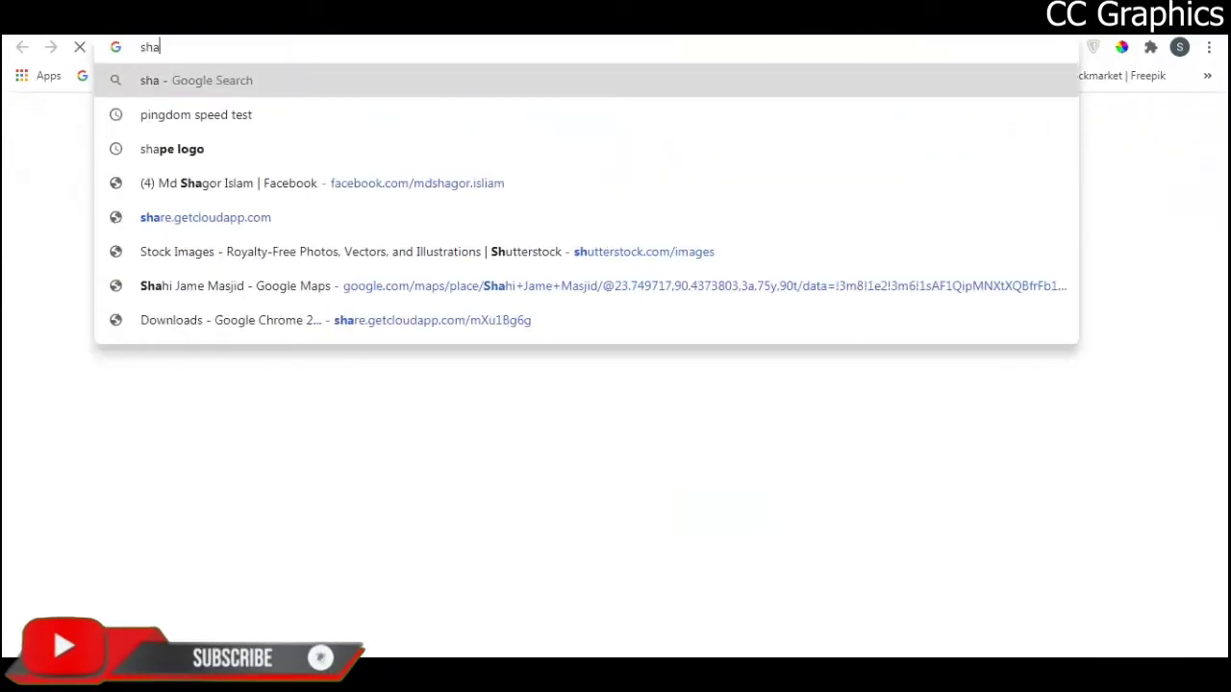
type("pe")
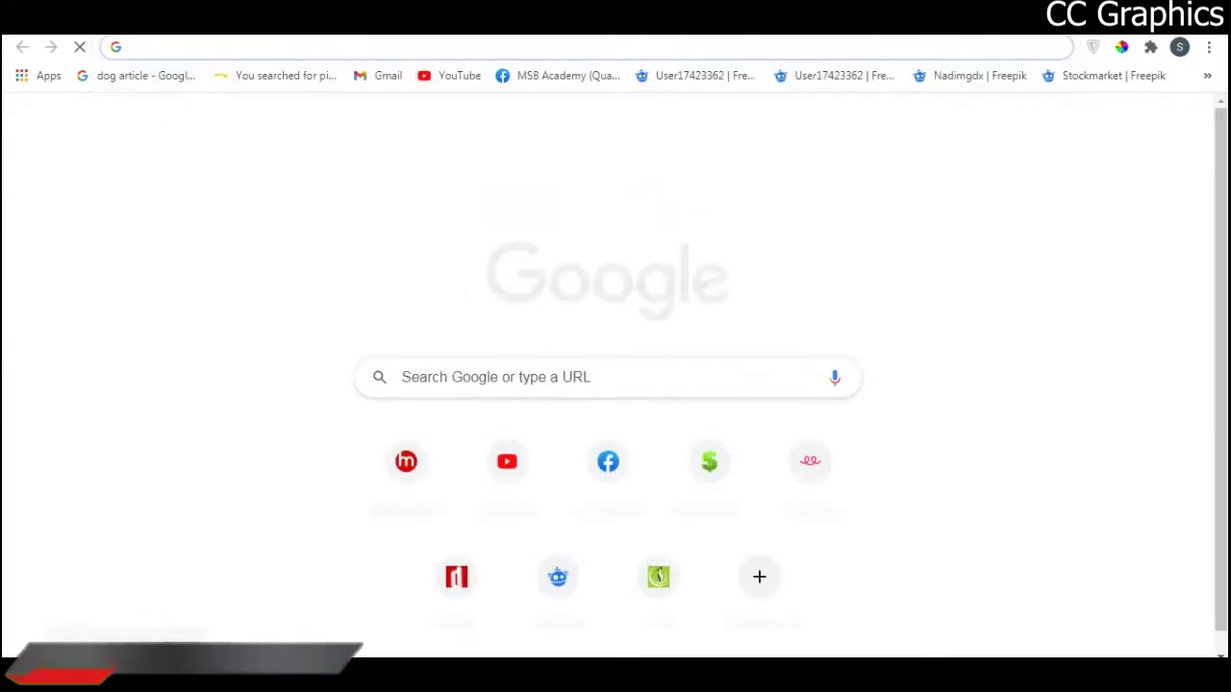
type("badge ve")
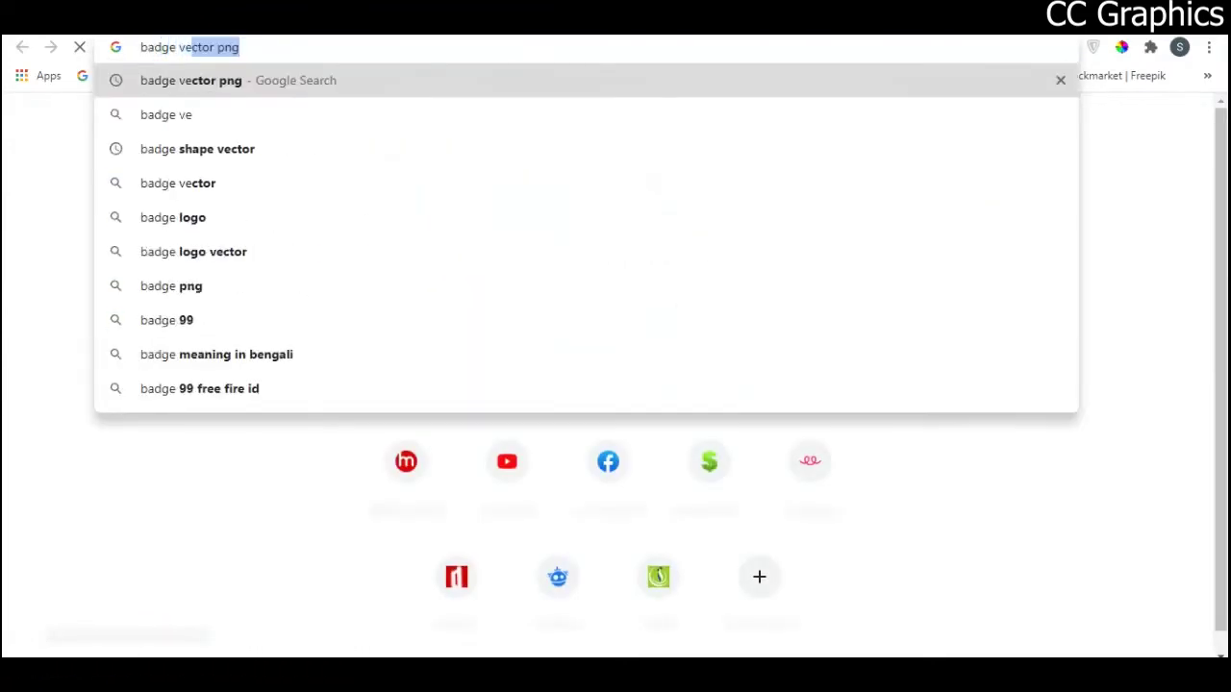
type("ctor")
key("Return")
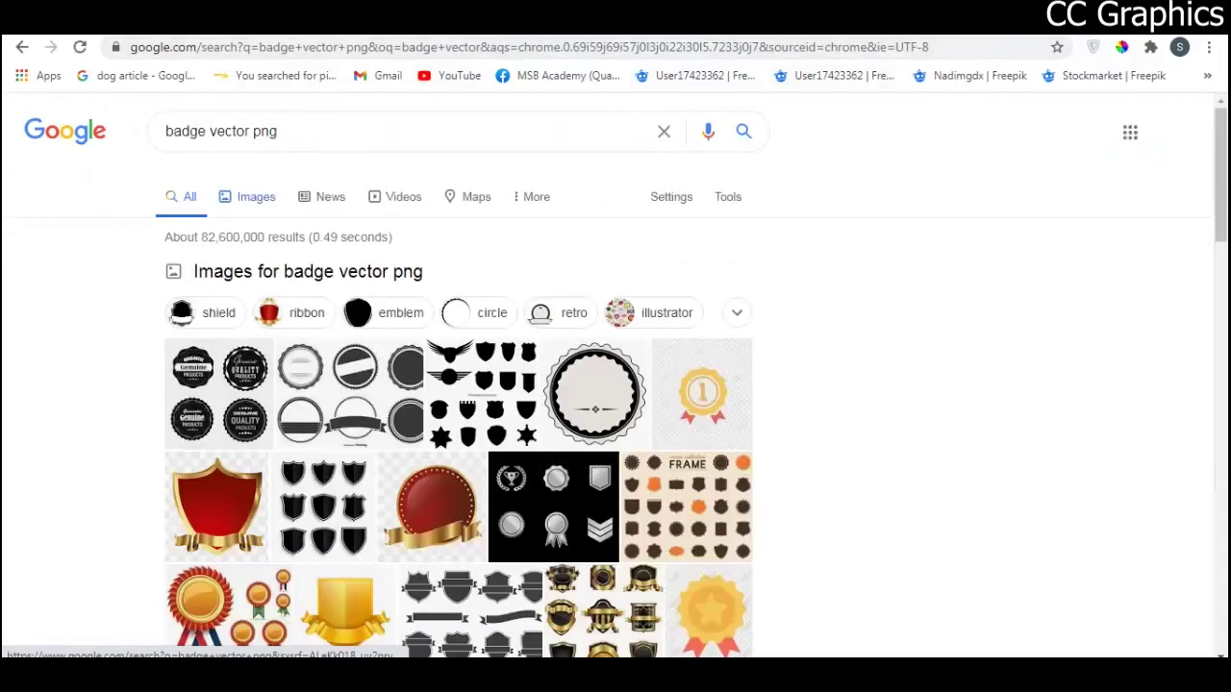
left_click(255, 197)
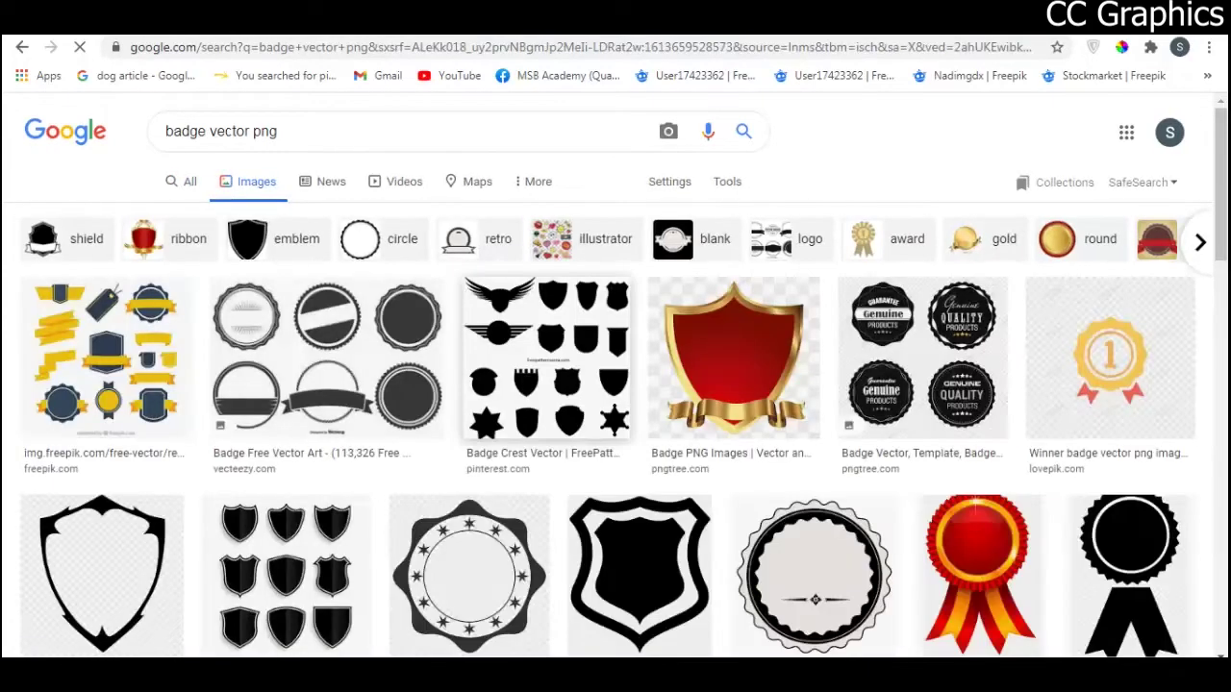
- Look through the badge image results and preview the Vecteezy set of dark shields and ribbon banners
scroll(615, 384, "down", 3)
scroll(543, 366, "down", 1)
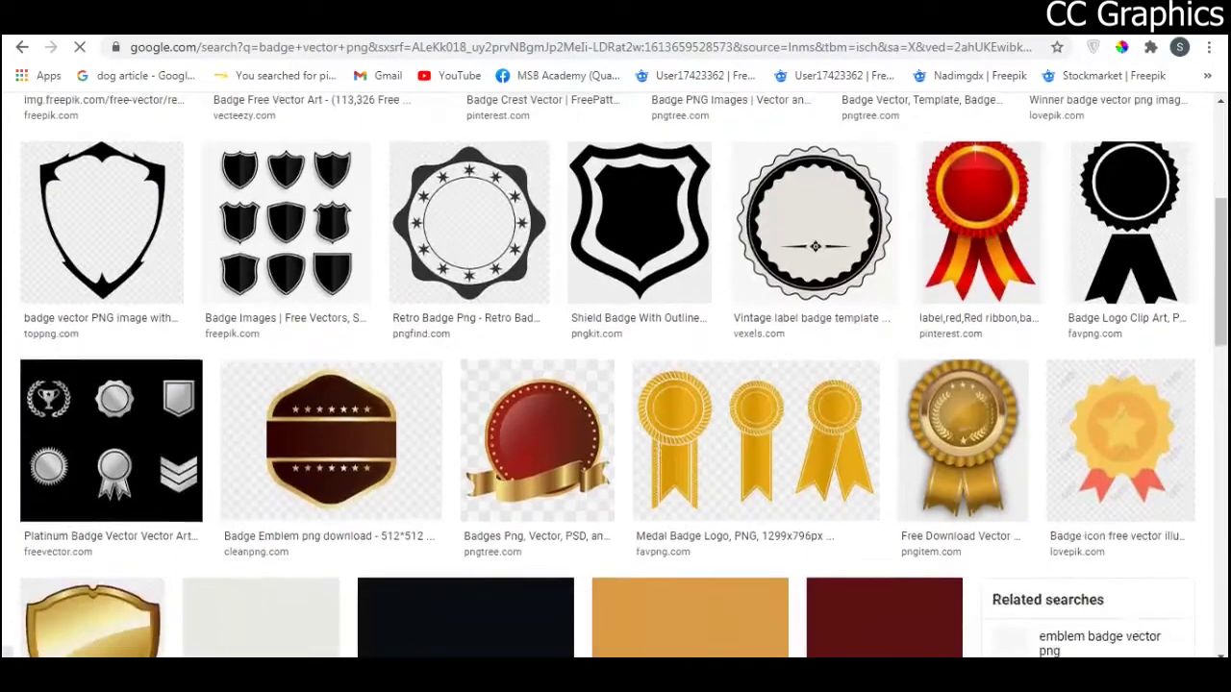
scroll(543, 366, "up", 3)
scroll(544, 366, "down", 8)
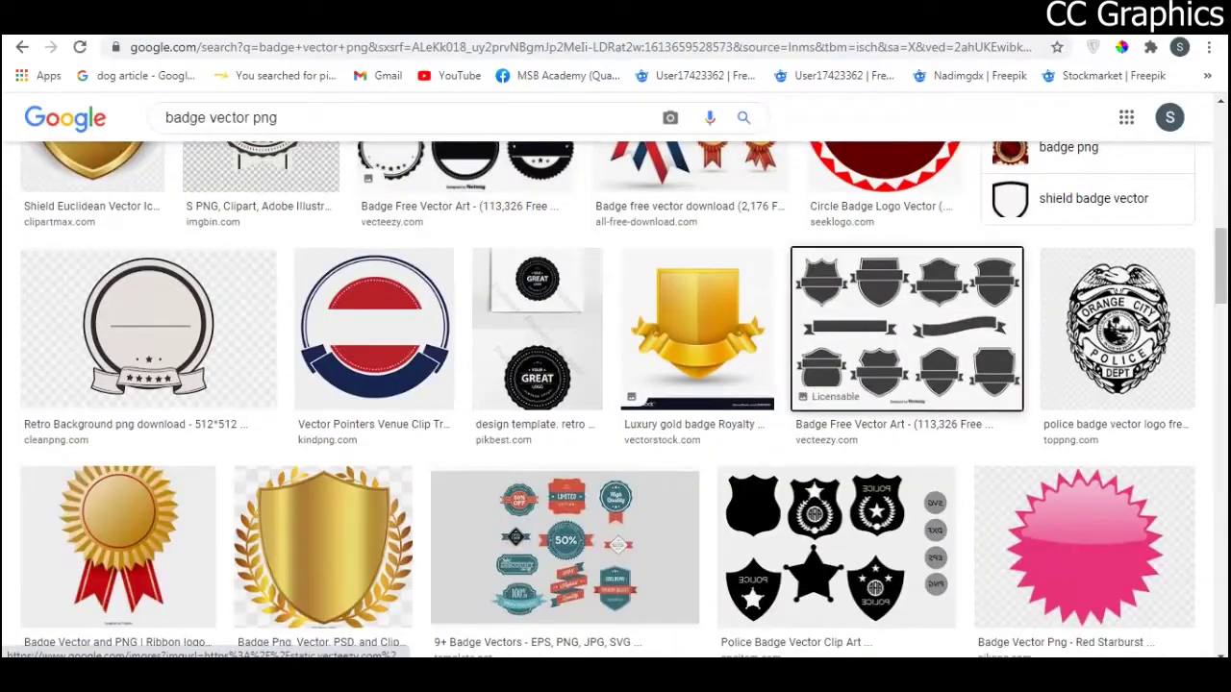
left_click(908, 327)
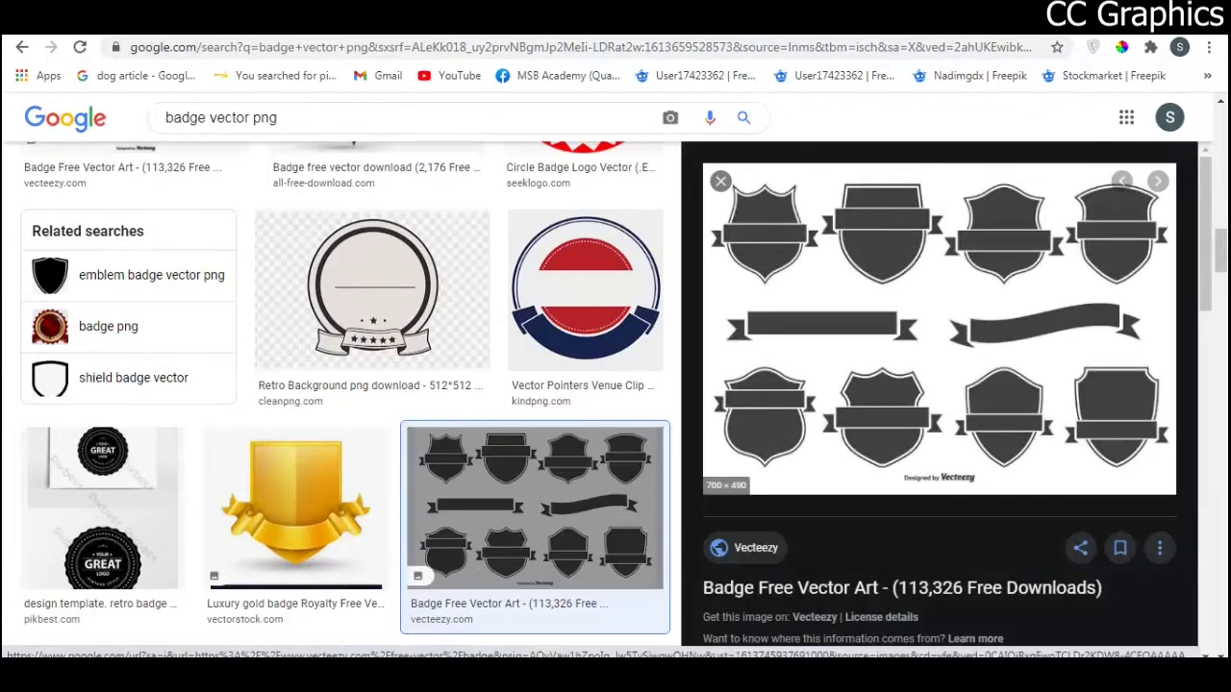
scroll(938, 404, "down", 5)
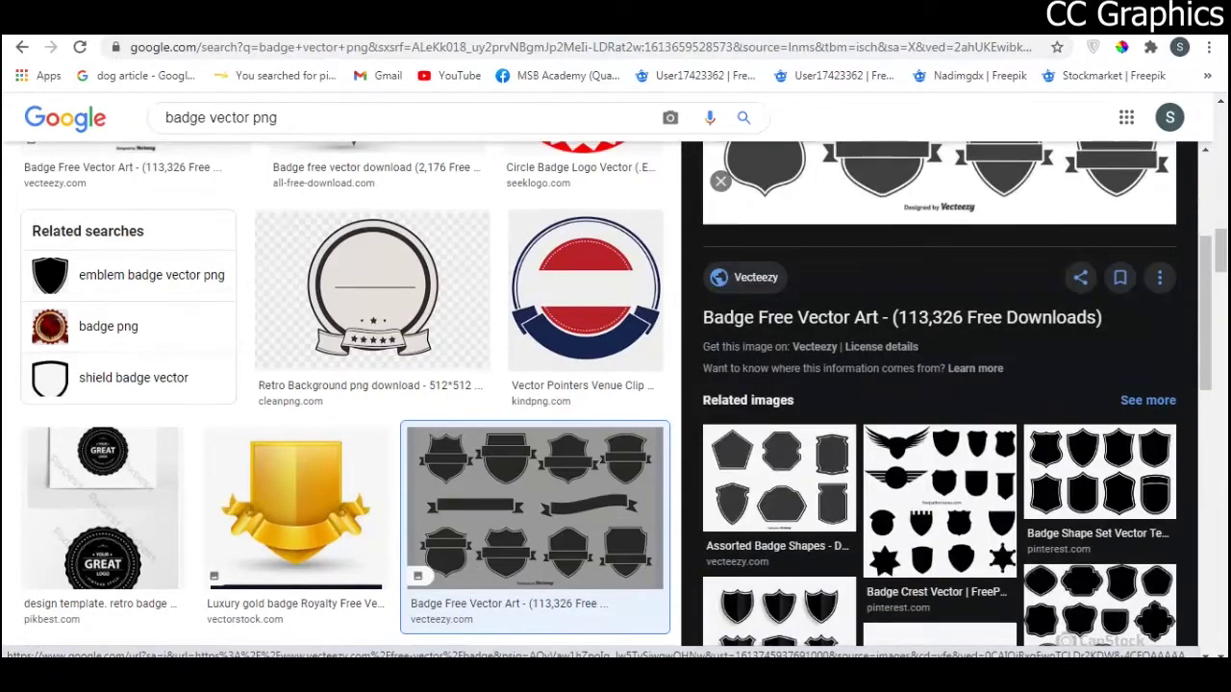
scroll(938, 404, "up", 1)
scroll(939, 404, "down", 4)
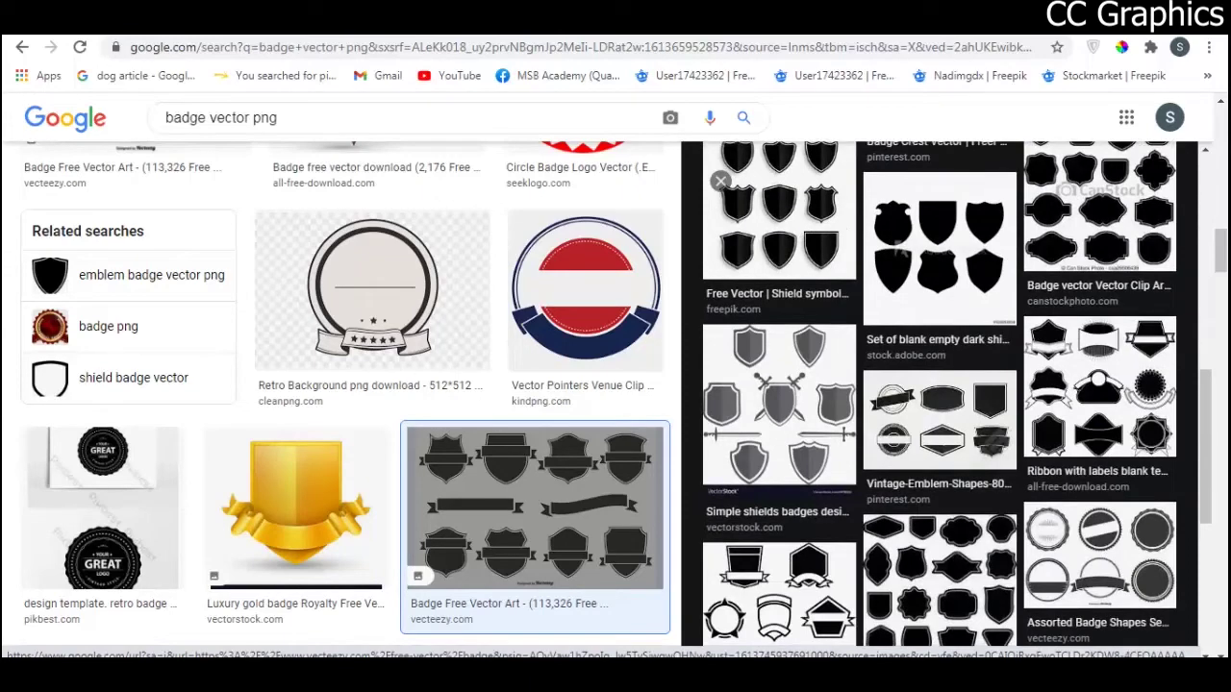
scroll(938, 404, "up", 10)
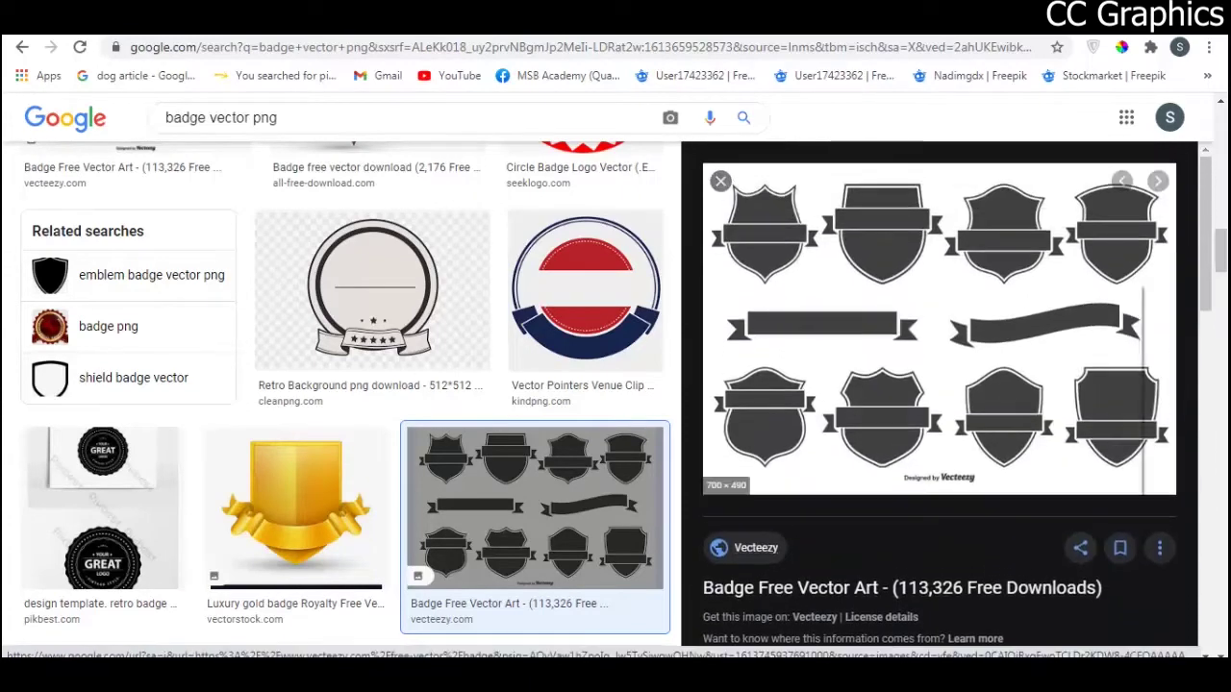
- Copy the Vecteezy badge and banner image from its full-size view in a new tab and switch back to the T-shirt design in Photoshop
right_click(868, 283)
left_click(957, 453)
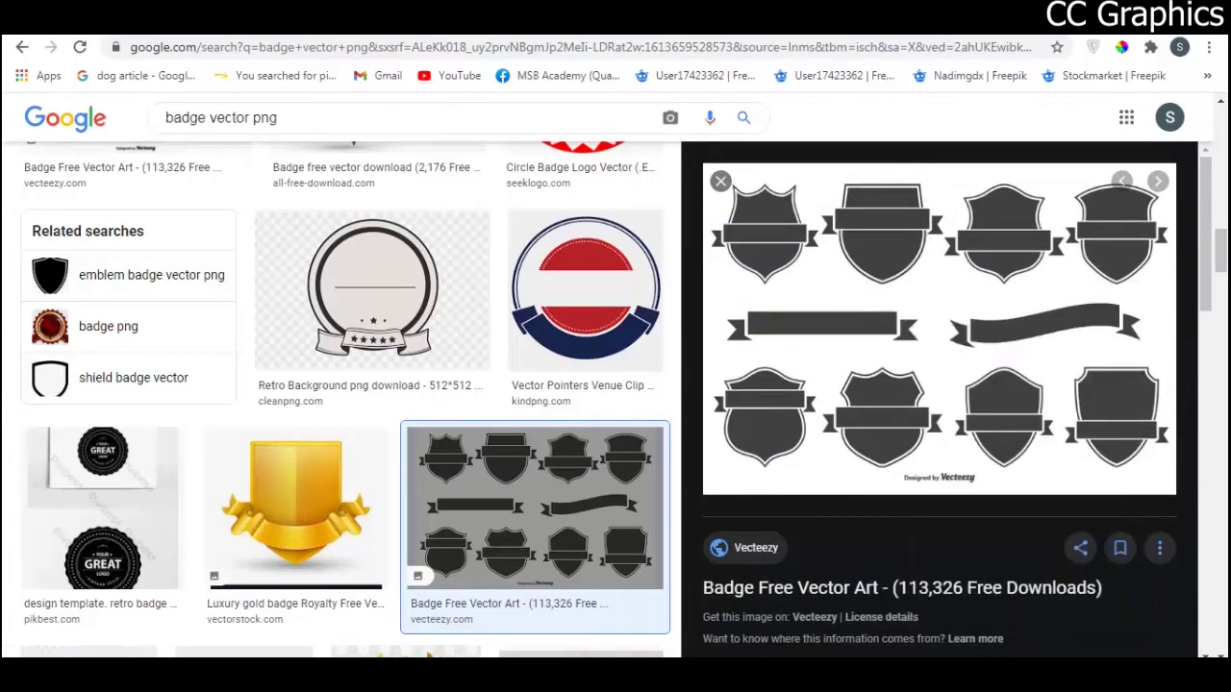
key("ctrl+Tab")
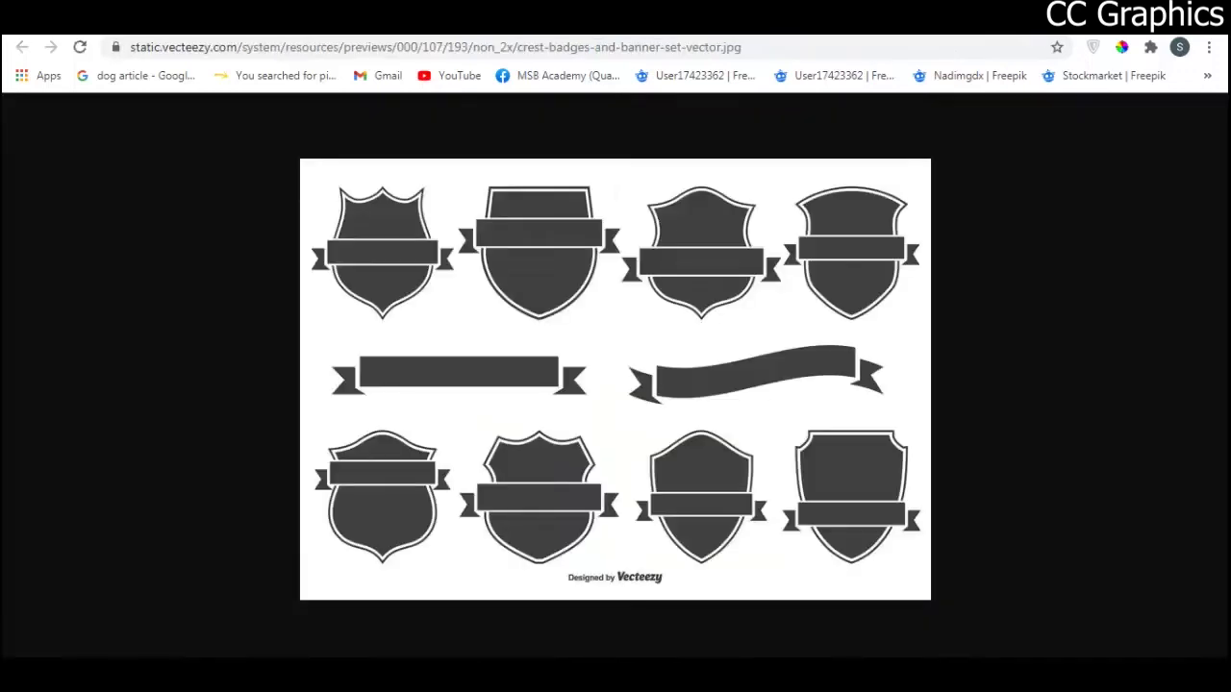
right_click(492, 293)
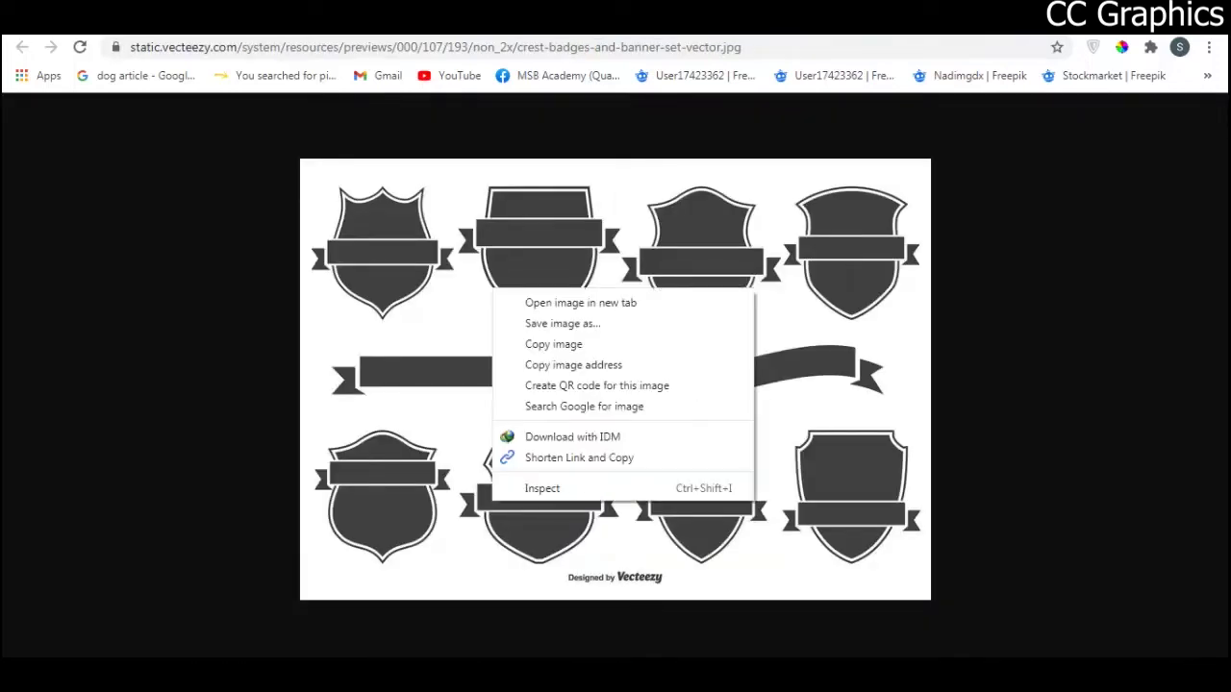
left_click(553, 343)
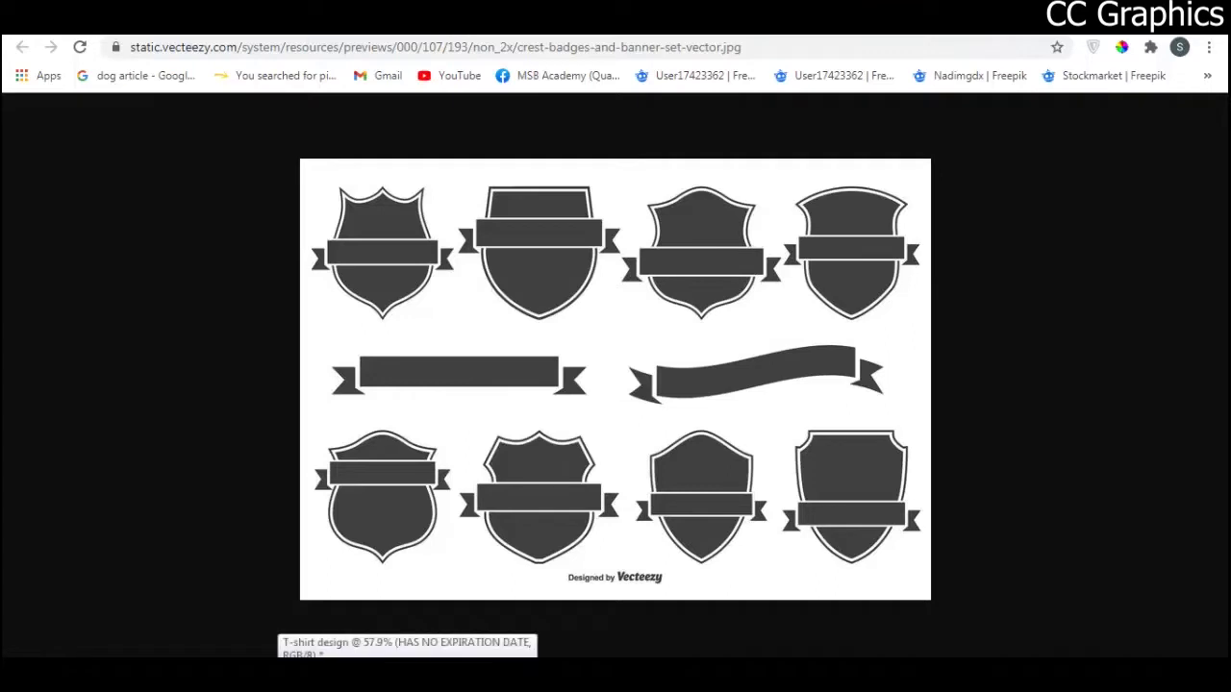
left_click(410, 673)
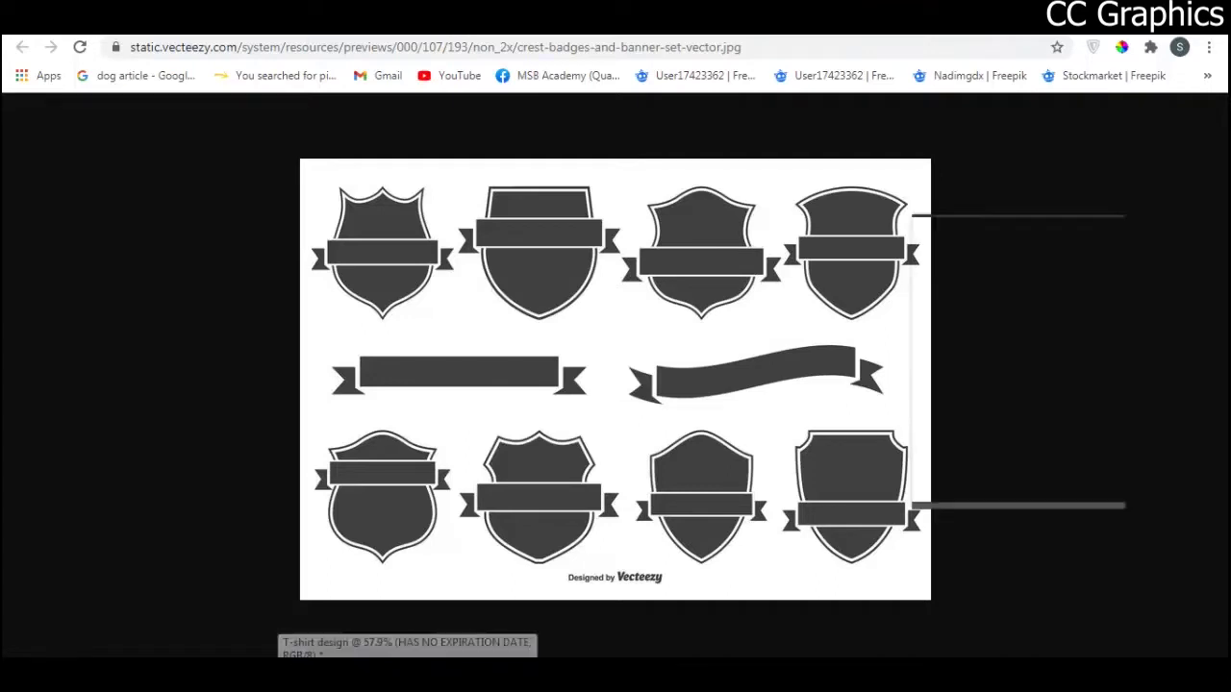
scroll(423, 298, "down", 5)
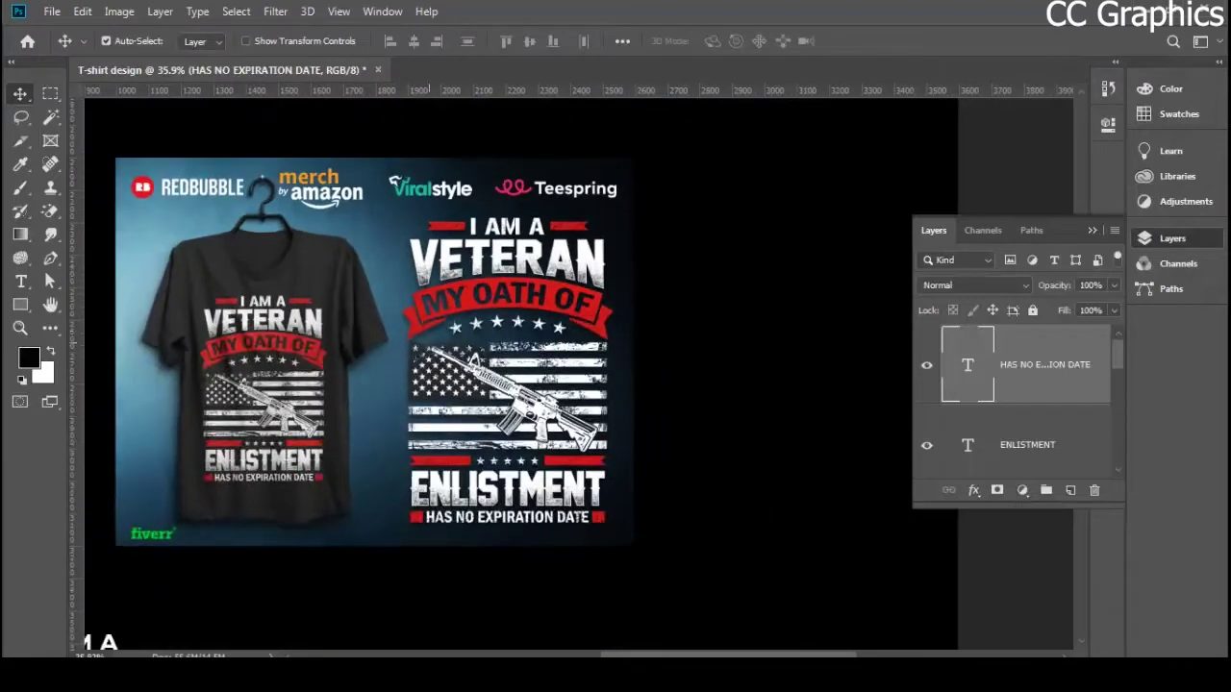
- Paste the copied badge and banner image and move it onto the empty canvas beside the T-shirt reference image
scroll(539, 250, "down", 2)
key("ctrl+minus")
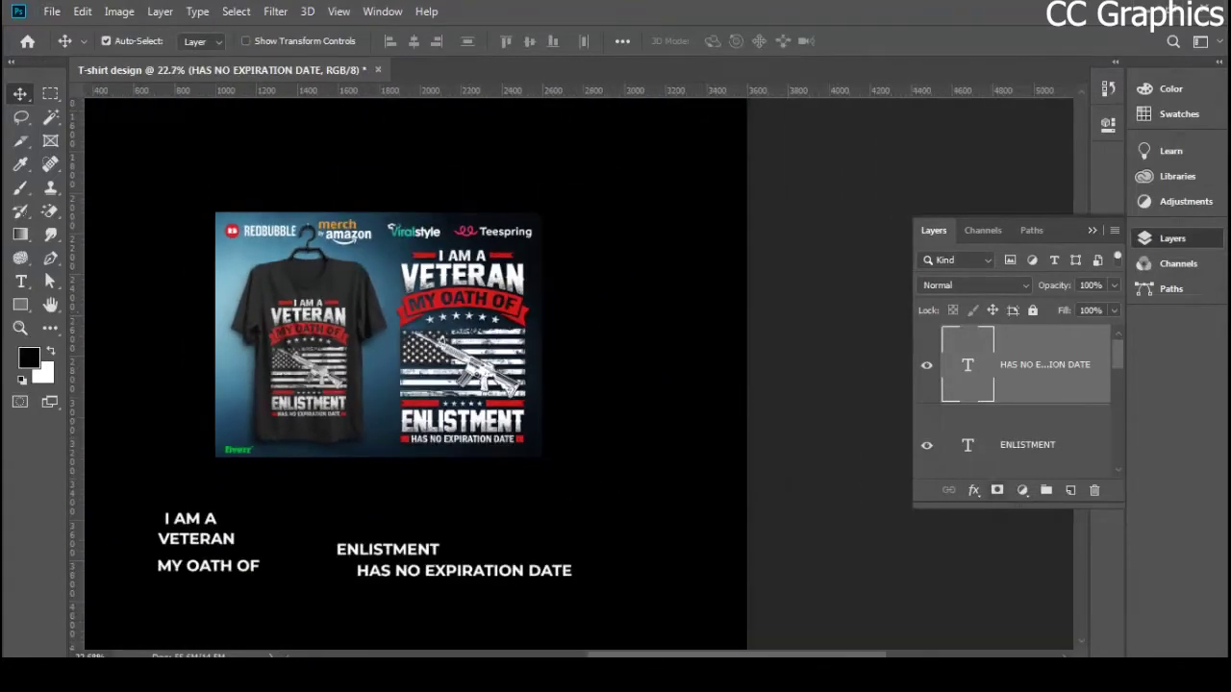
key("ctrl+v")
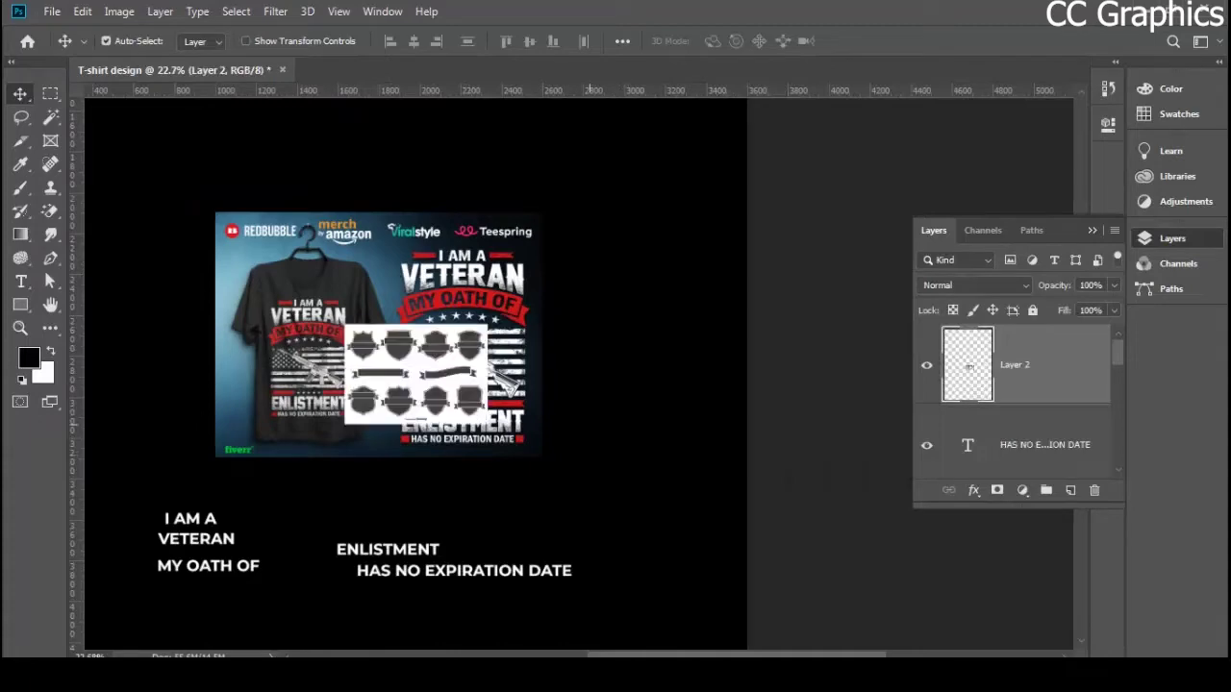
left_click_drag(433, 375, 630, 274)
scroll(687, 266, "up", 4)
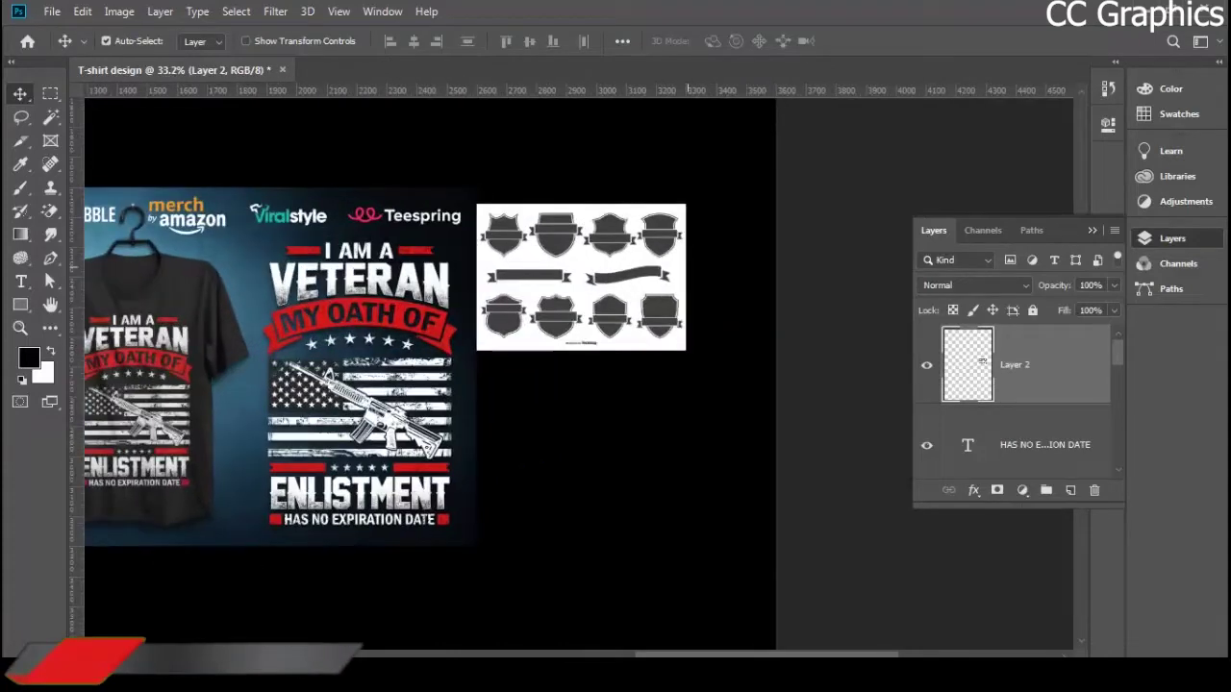
scroll(687, 266, "up", 9)
left_click_drag(487, 321, 533, 321)
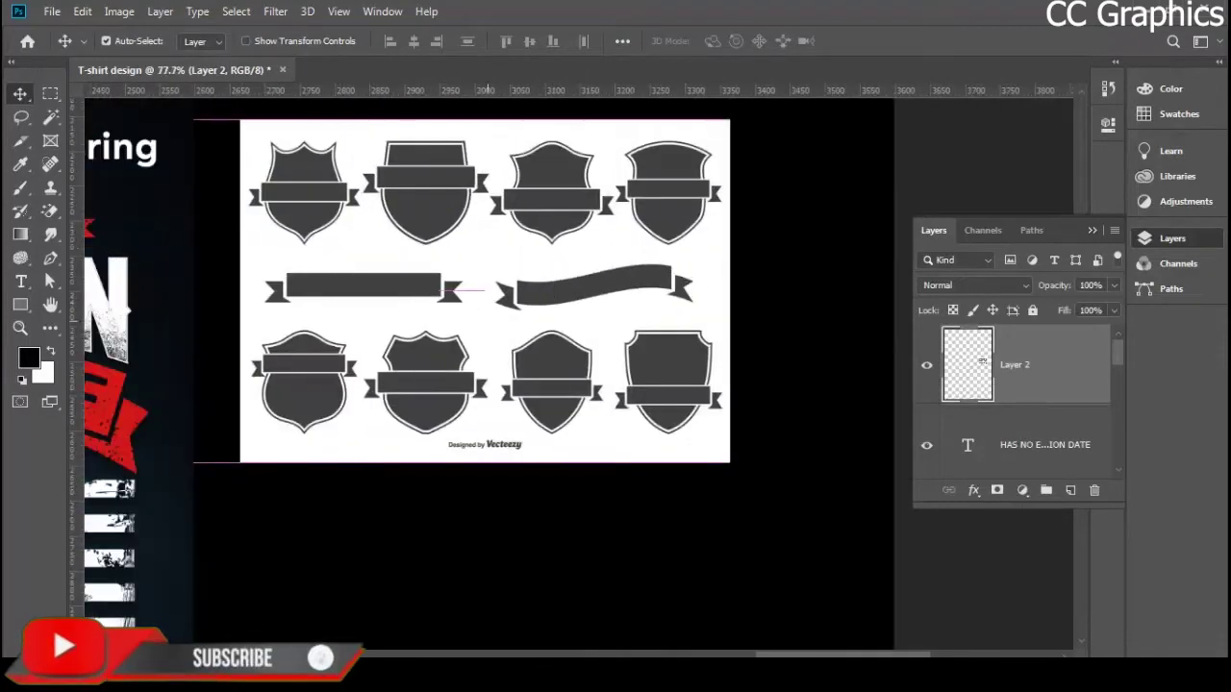
scroll(488, 321, "up", 1)
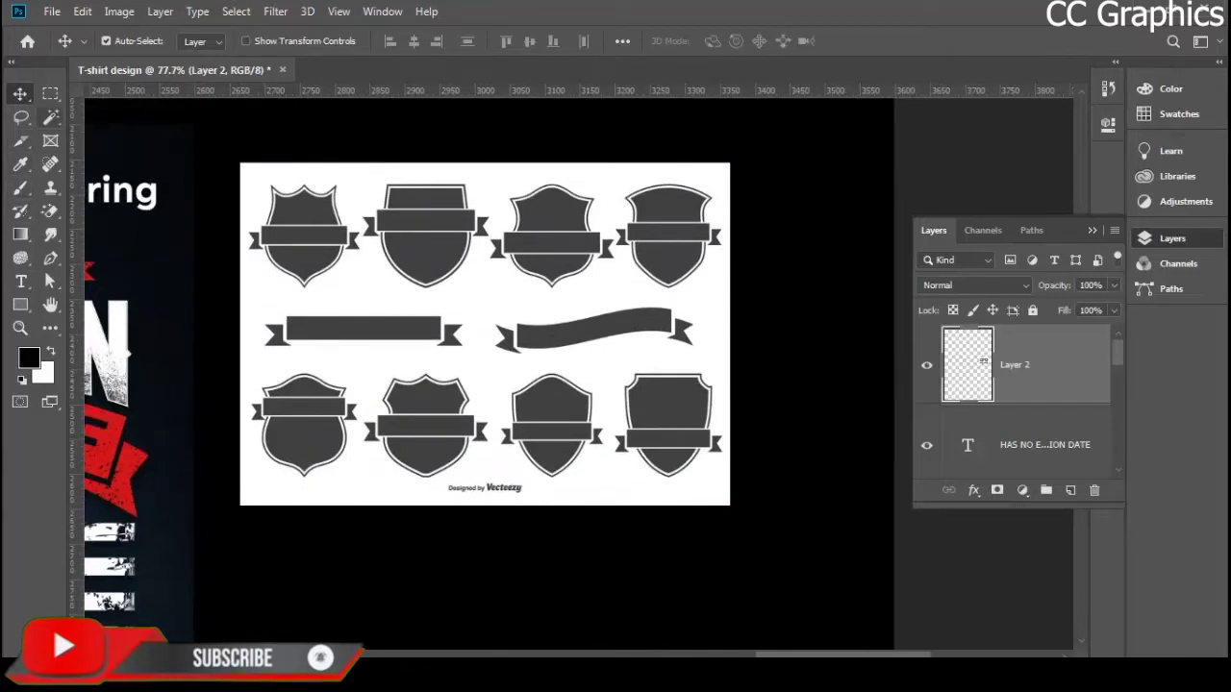
- Marquee-select and delete the upper row of shields, followed by the image's left half with the straight banner
left_click(50, 93)
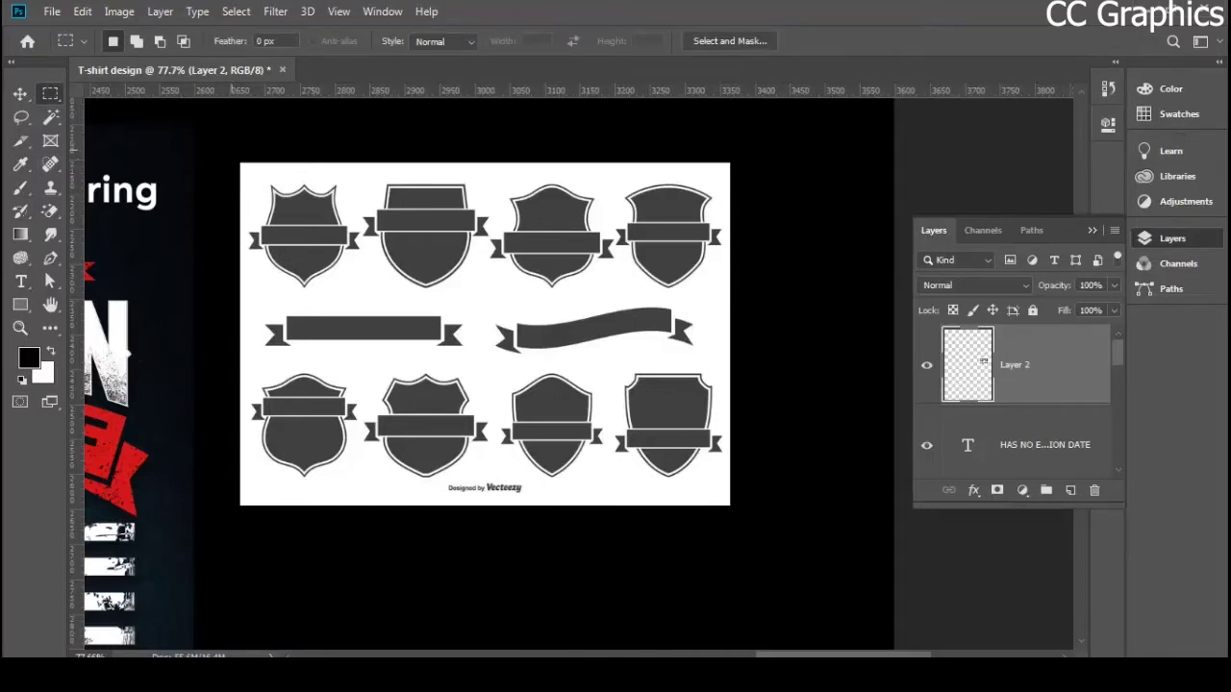
left_click_drag(231, 151, 762, 296)
key("Delete")
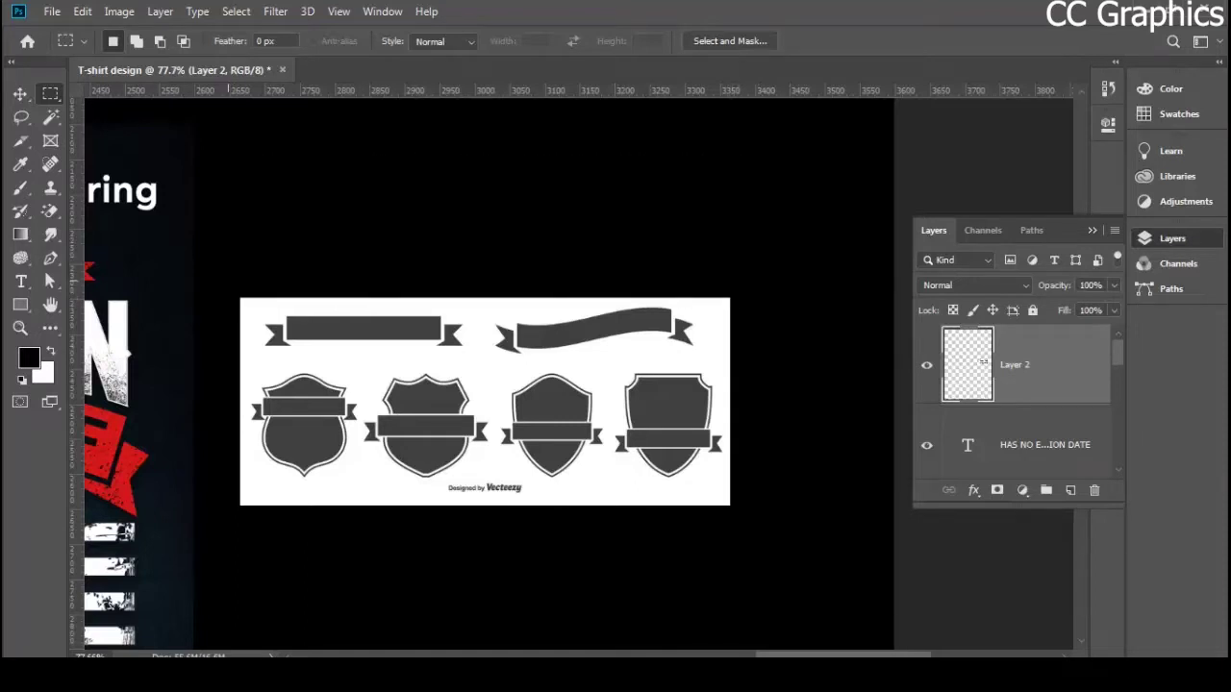
left_click_drag(229, 282, 492, 520)
key("Delete")
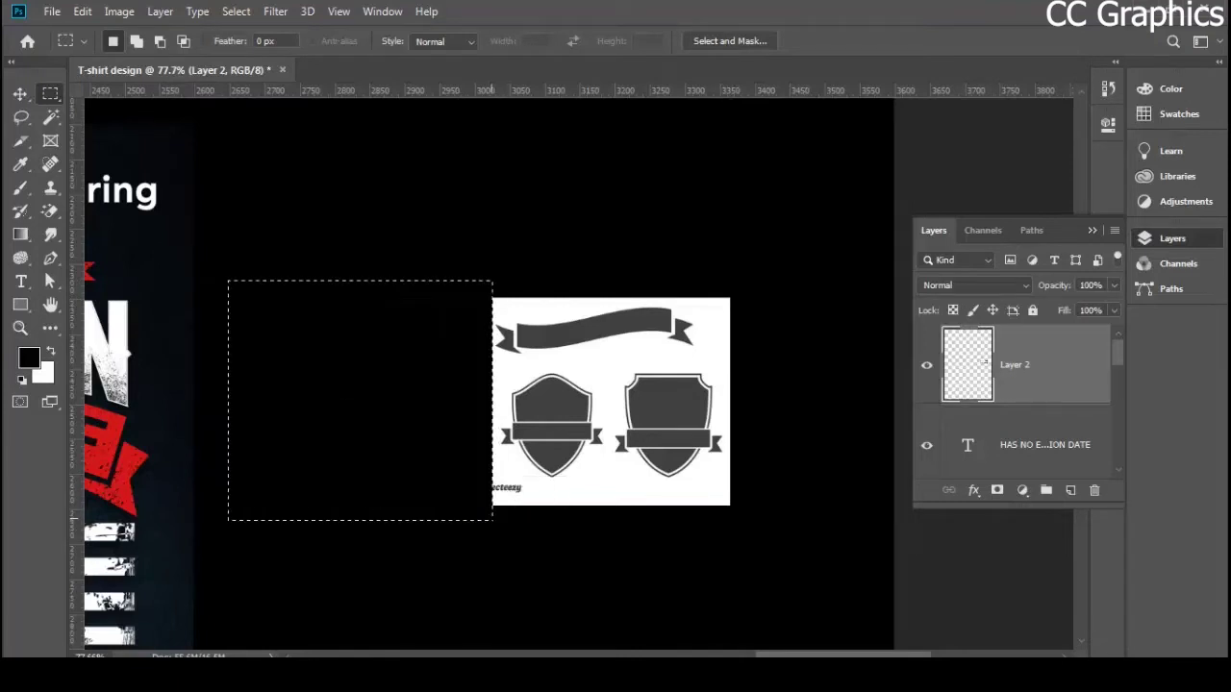
- Marquee-select and delete the remaining shields below the wavy ribbon, and clear the selection
key("ctrl+d")
left_click_drag(469, 380, 753, 562)
key("Delete")
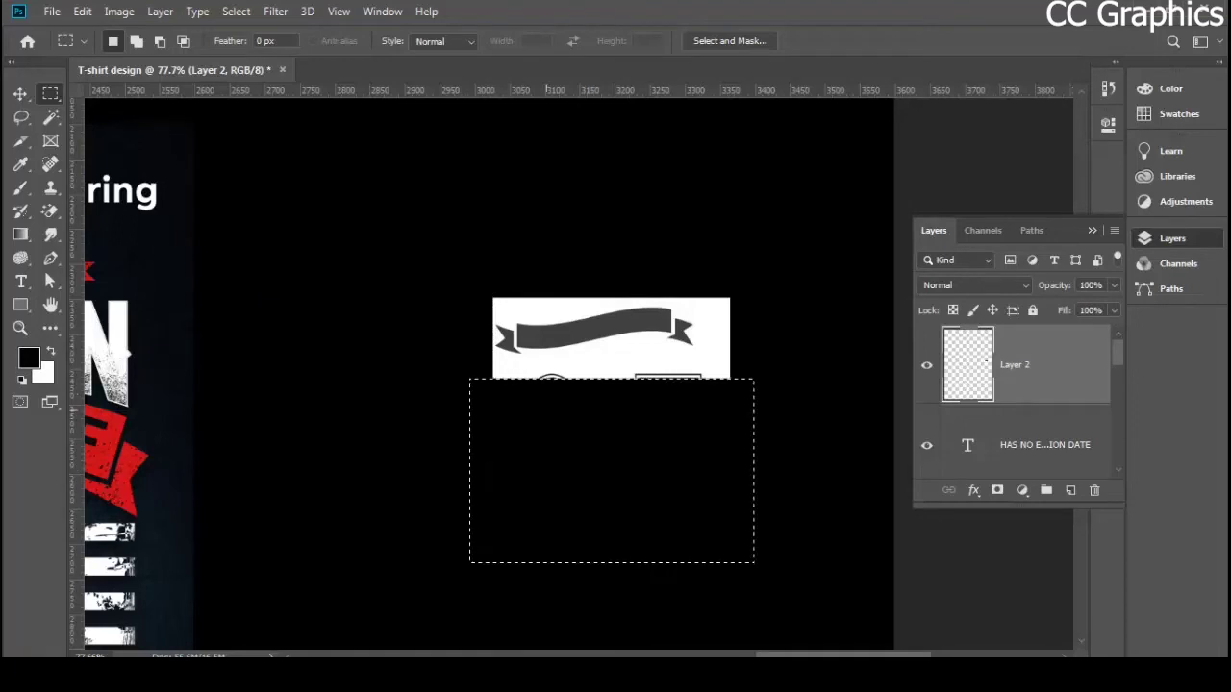
key("ctrl+d")
left_click_drag(481, 367, 784, 454)
key("Delete")
key("ctrl+d")
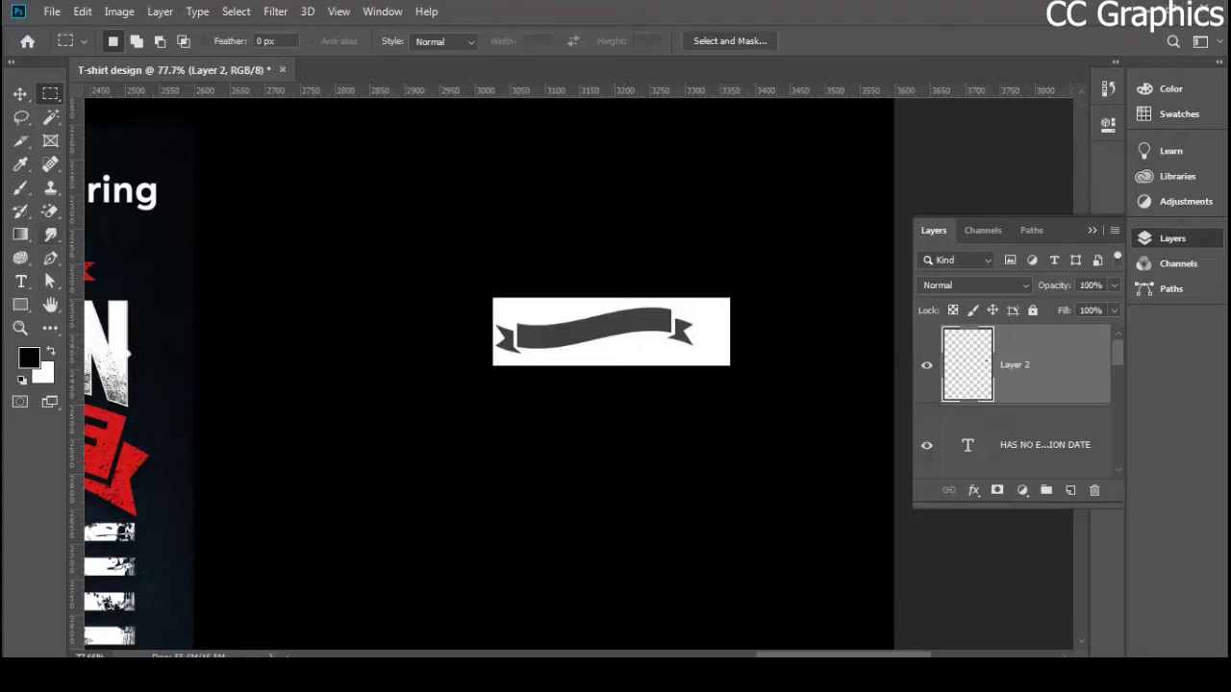
- Remove the white background around the wavy ribbon with the Magic Eraser at tolerance 32
right_click(50, 211)
left_click_drag(145, 245, 144, 245)
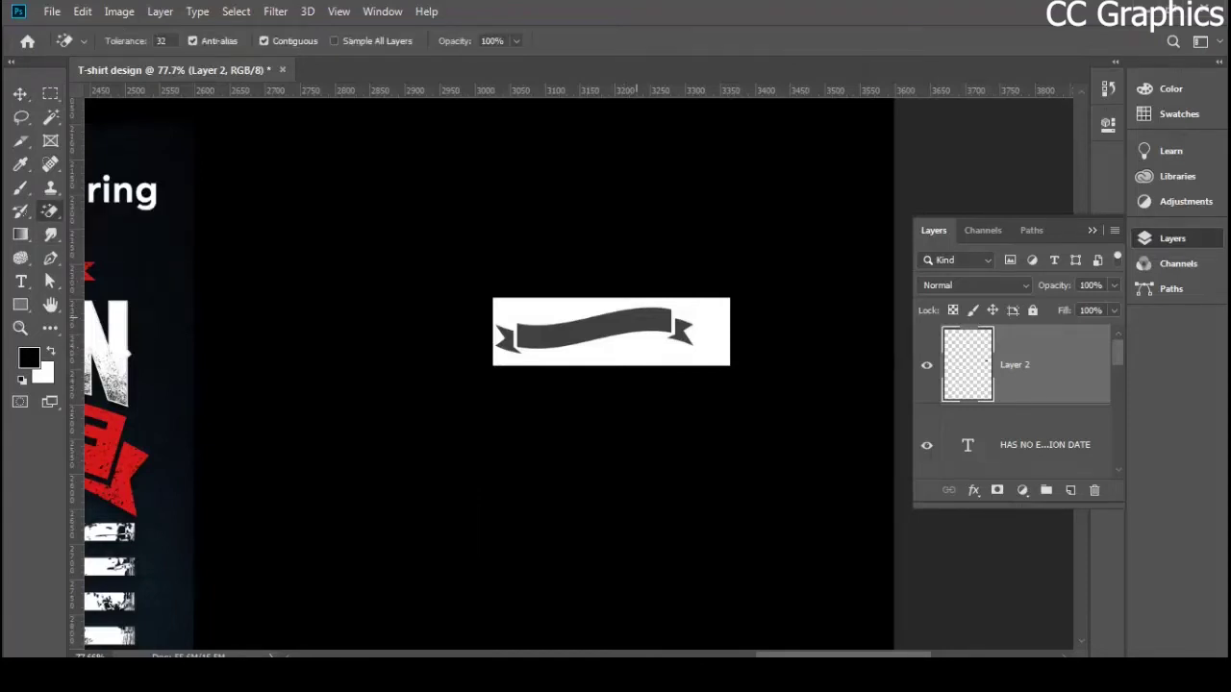
left_click(635, 304)
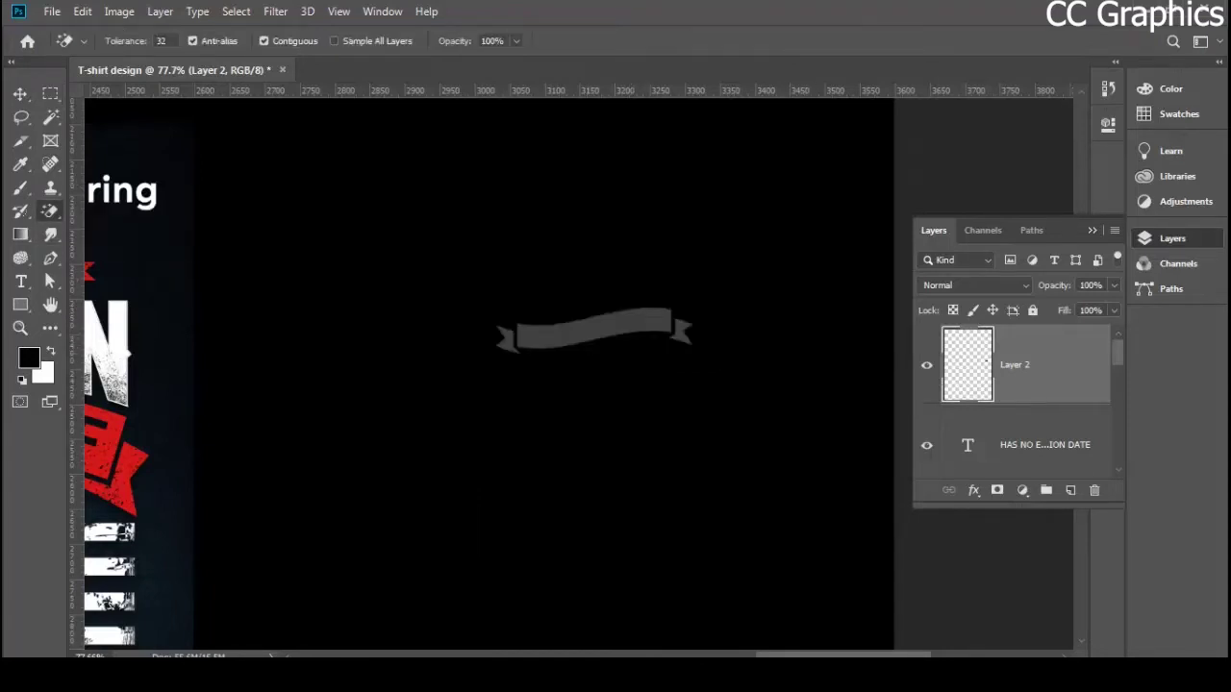
key("v")
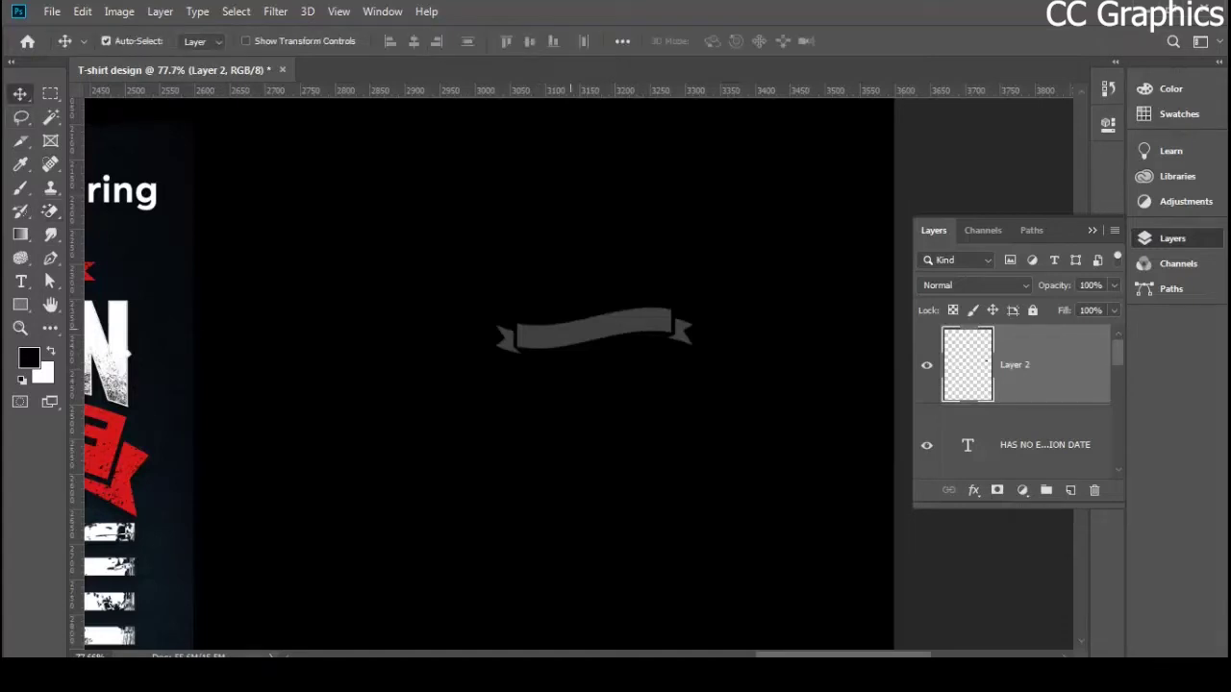
- Load the ribbon's outline as a selection, fill it with the black foreground colour and deselect
scroll(588, 291, "up", 3)
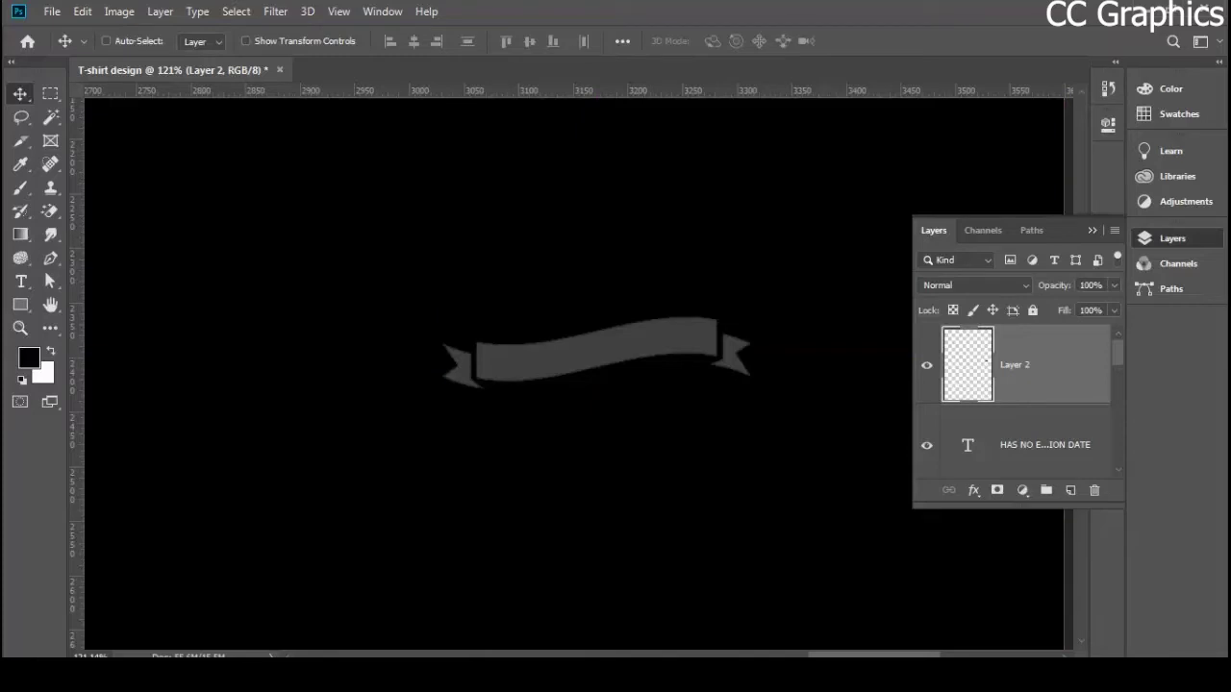
left_click(967, 365, "ctrl")
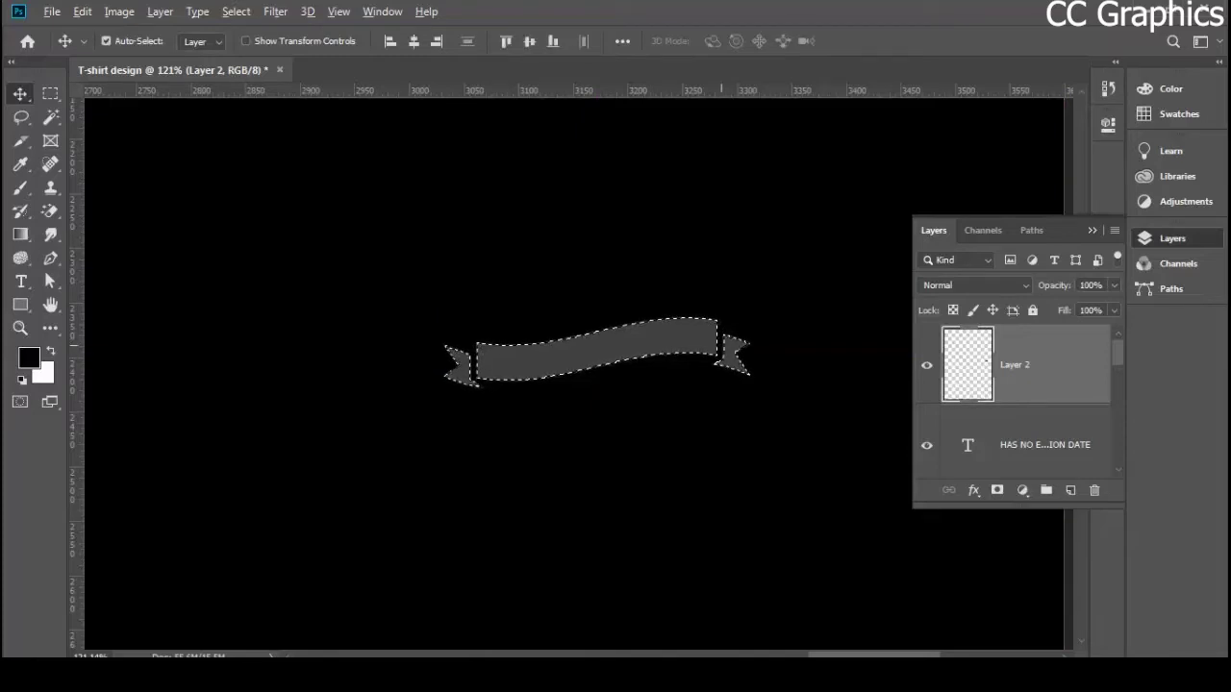
key("alt+BackSpace")
key("ctrl+d")
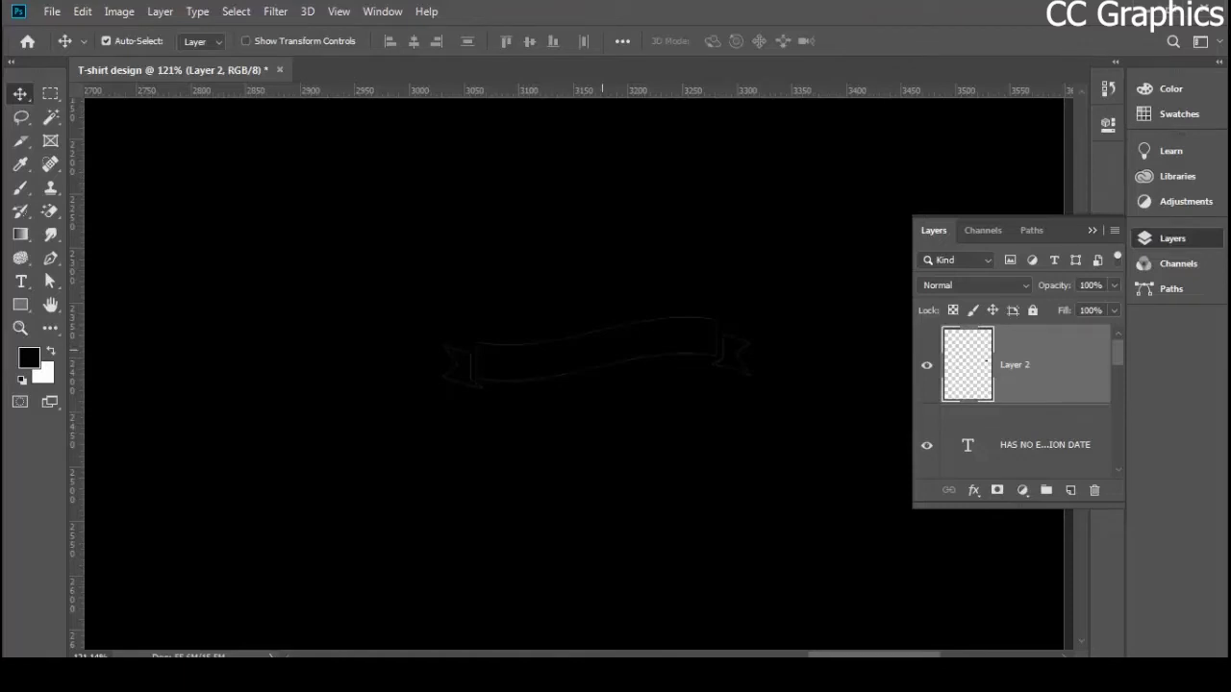
- Hide the black Rectangle 1 layer and move the ribbon to about X 3144, Y 2465 px
scroll(1019, 404, "down", 5)
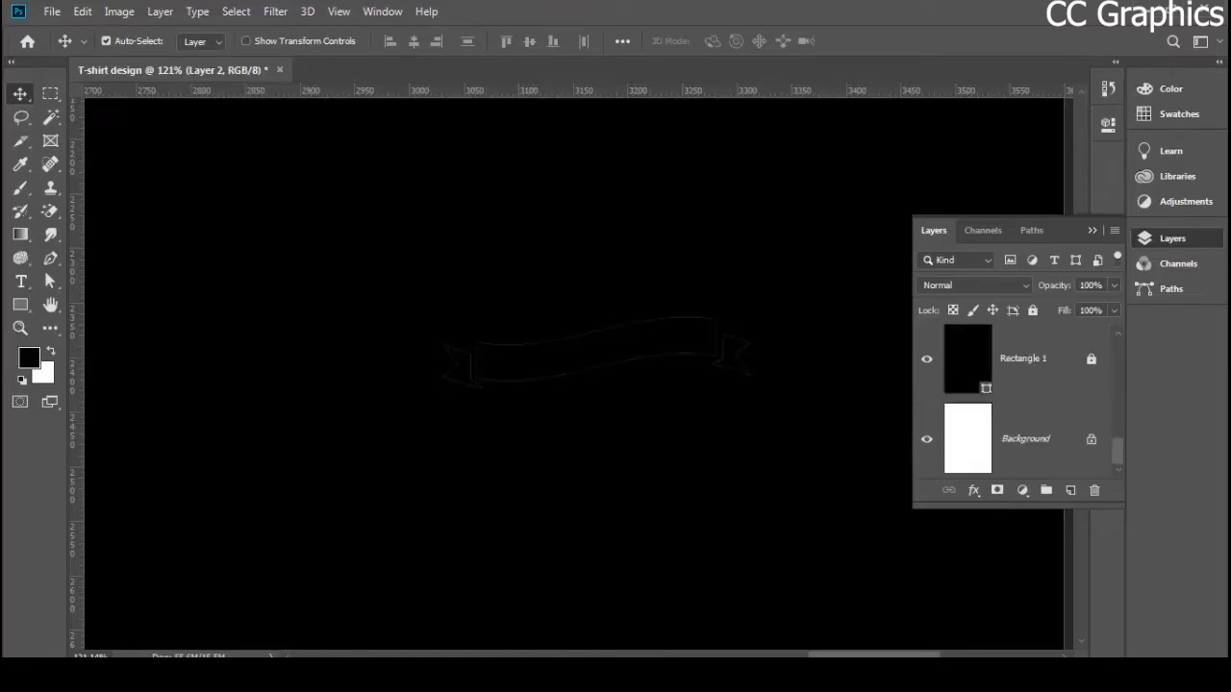
left_click(927, 359)
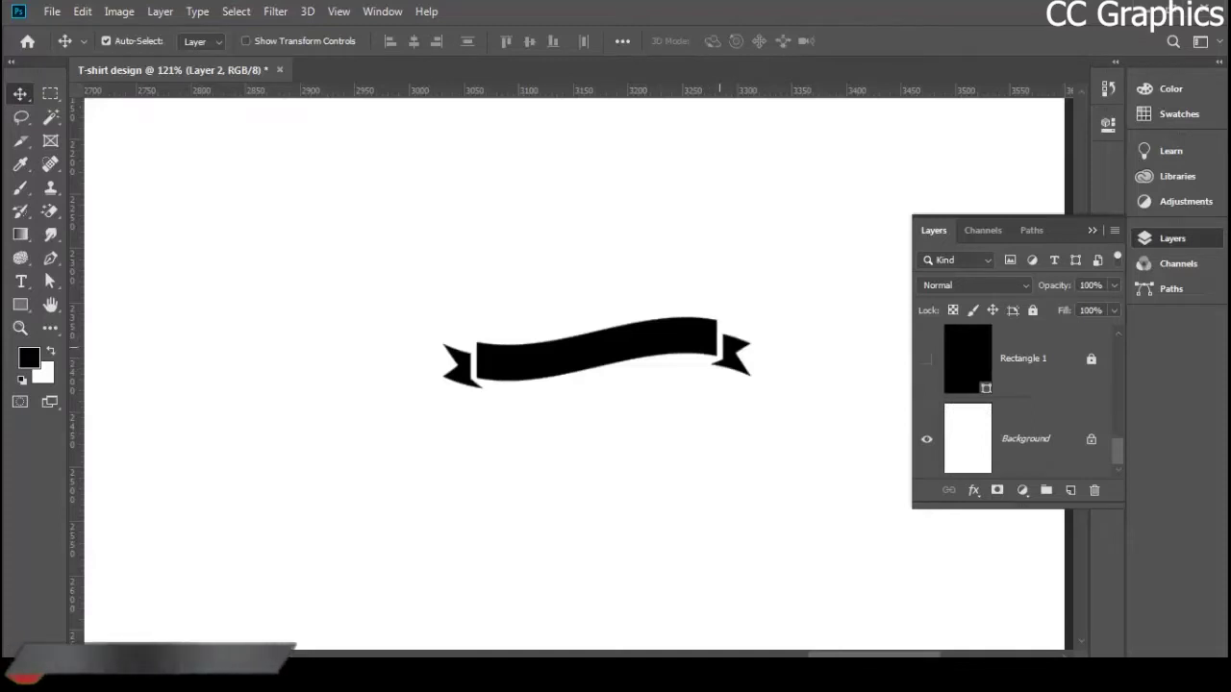
left_click_drag(557, 344, 481, 355)
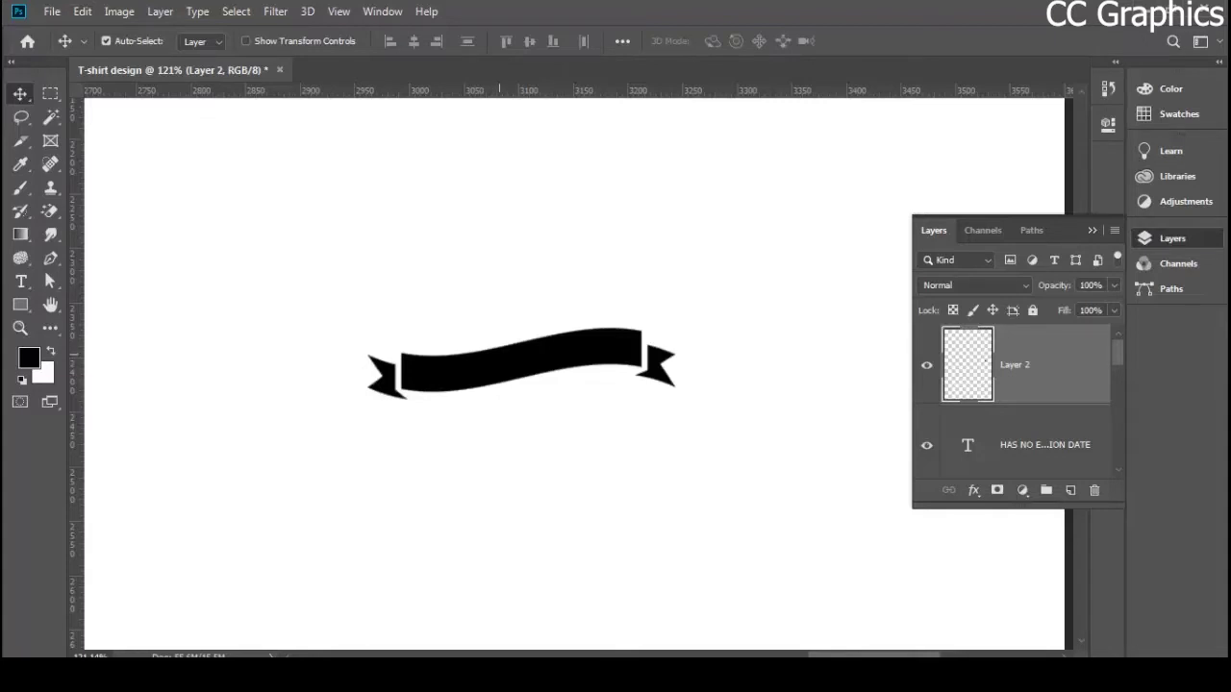
left_click(82, 11)
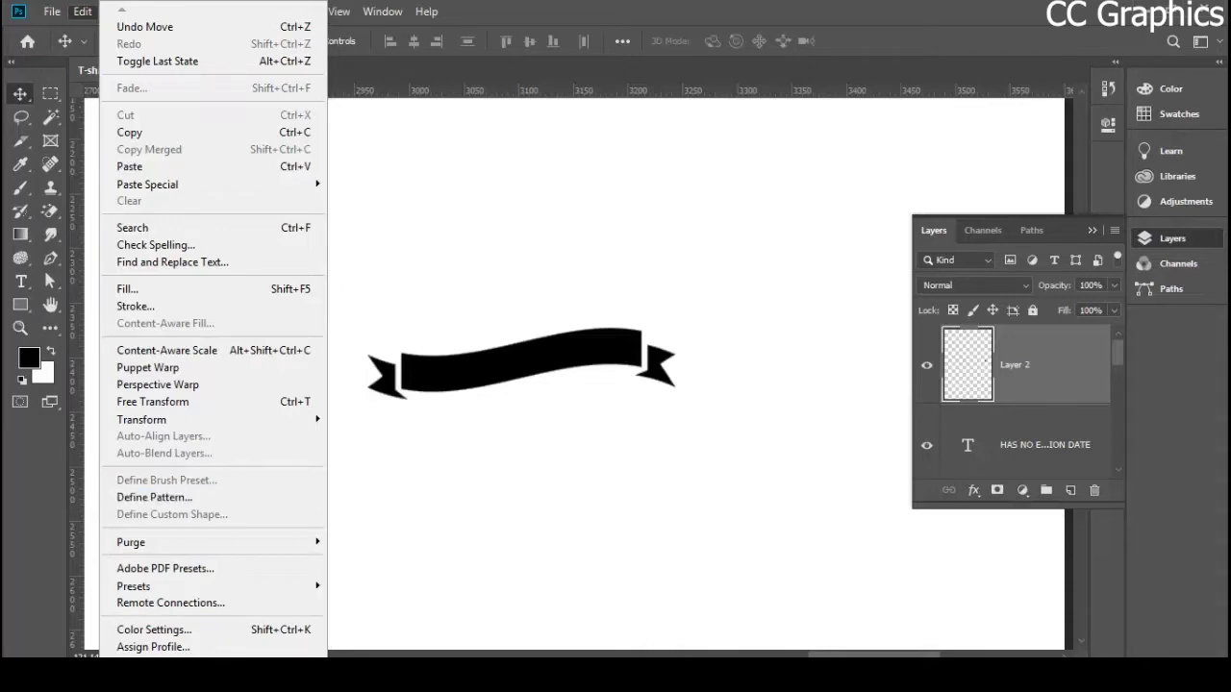
left_click(577, 346)
left_click_drag(577, 346, 622, 408)
left_click_drag(630, 365, 602, 370)
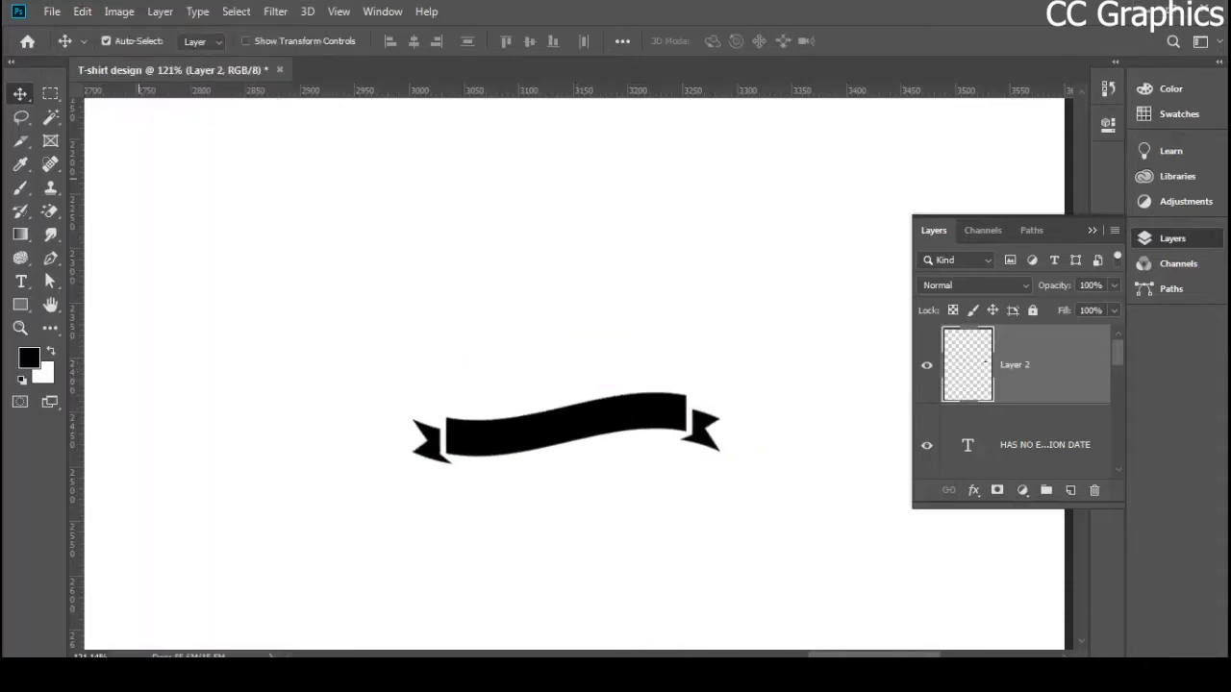
left_click(83, 11)
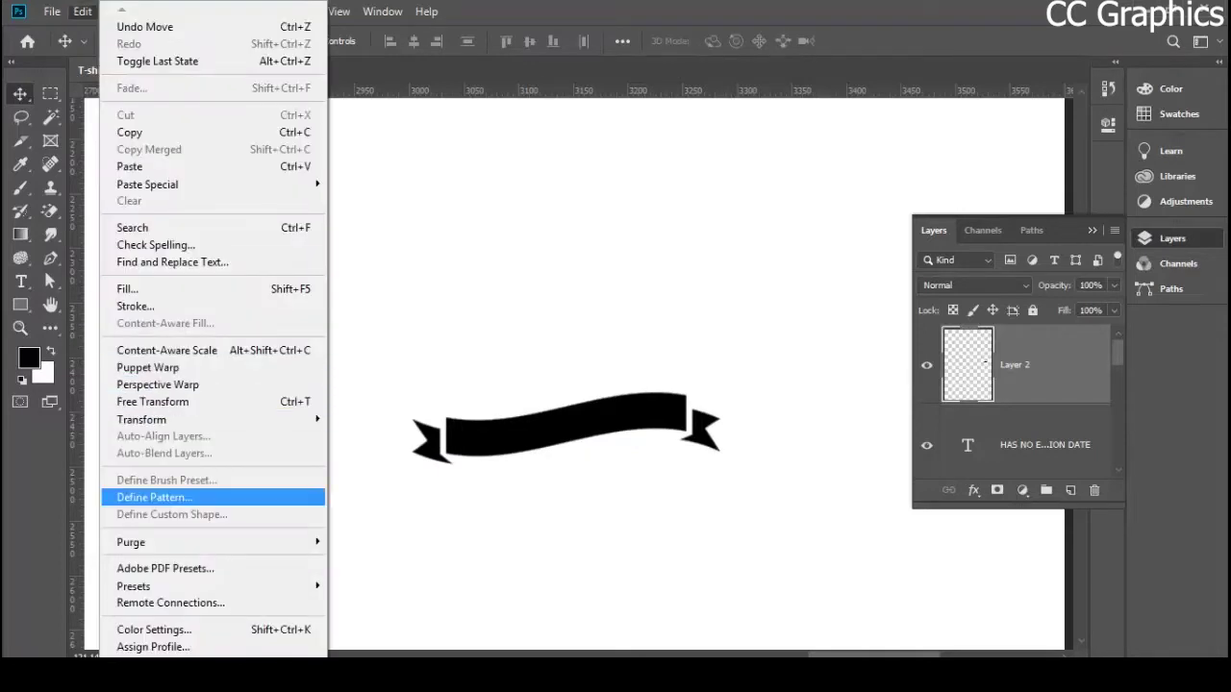
key("Escape")
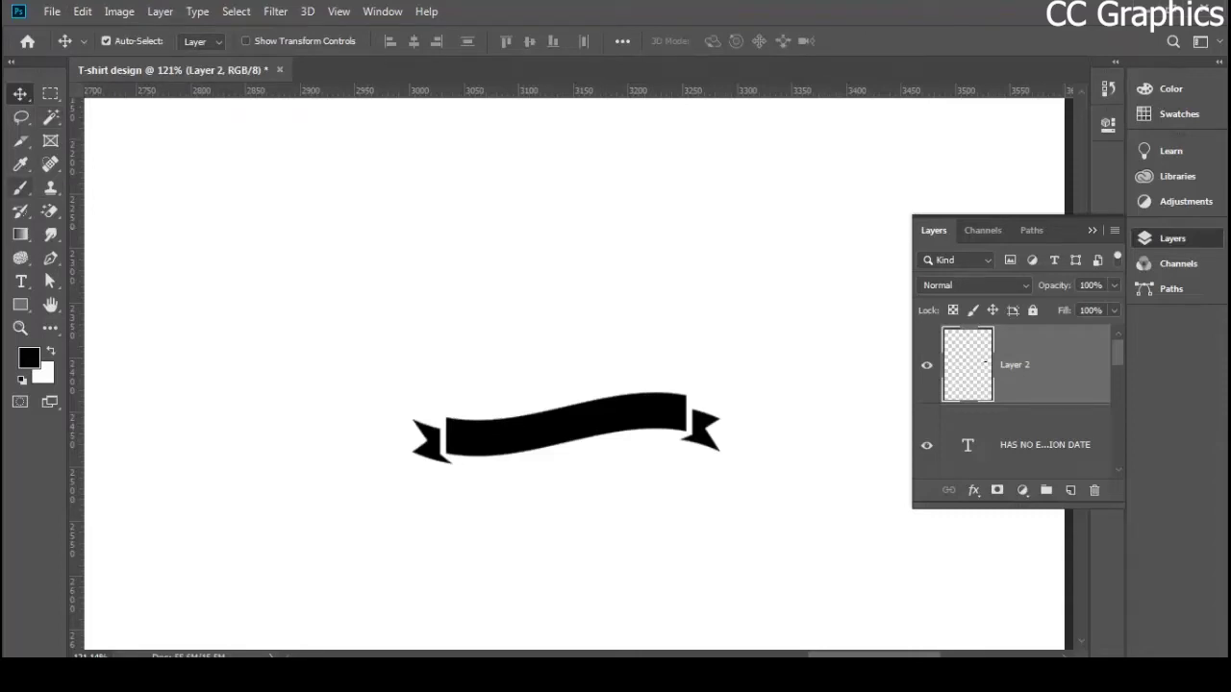
left_click(21, 187)
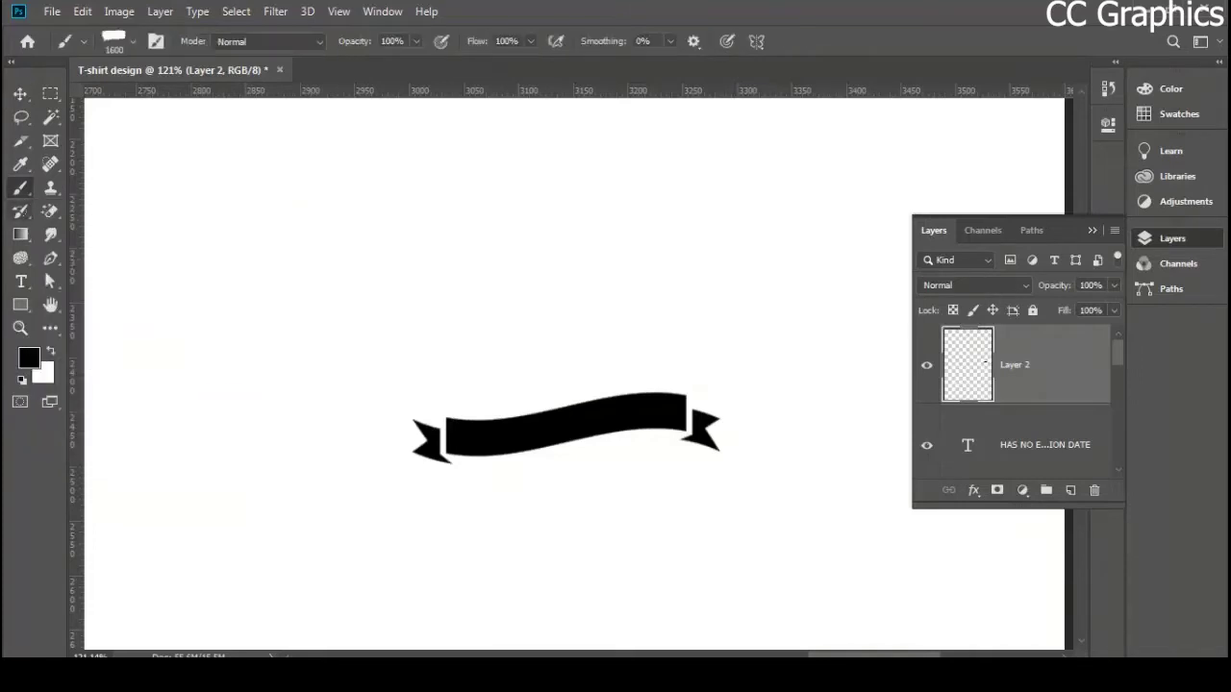
left_click(83, 12)
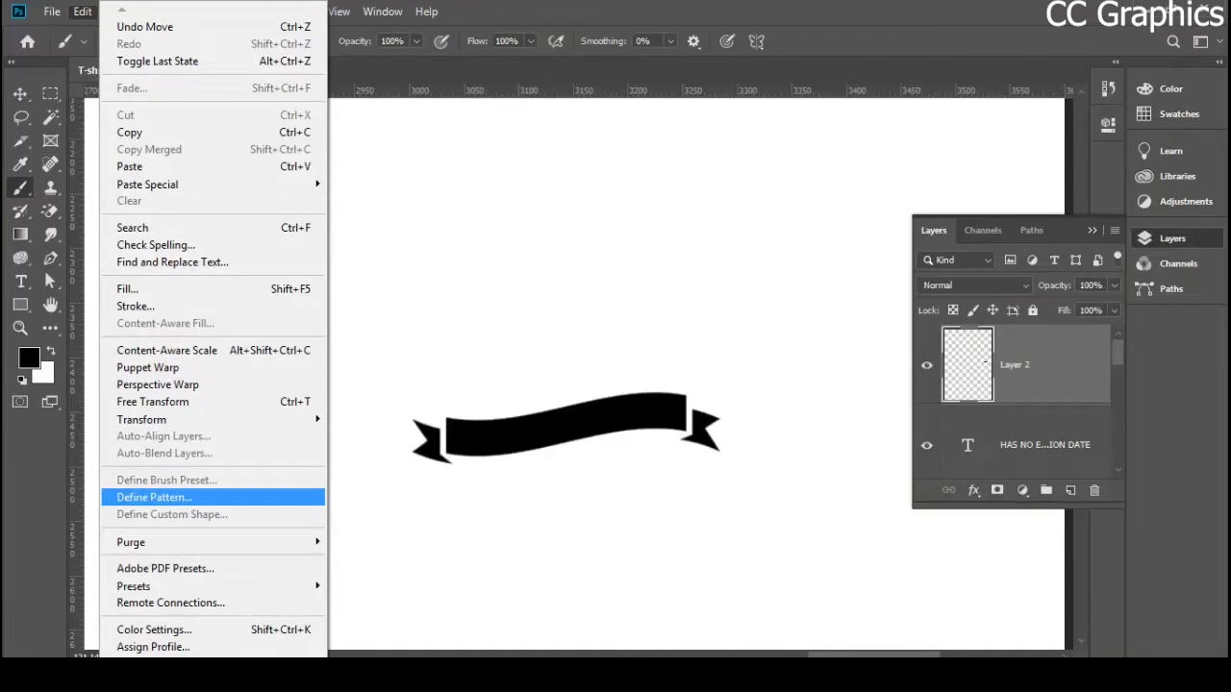
mouse_move(52, 12)
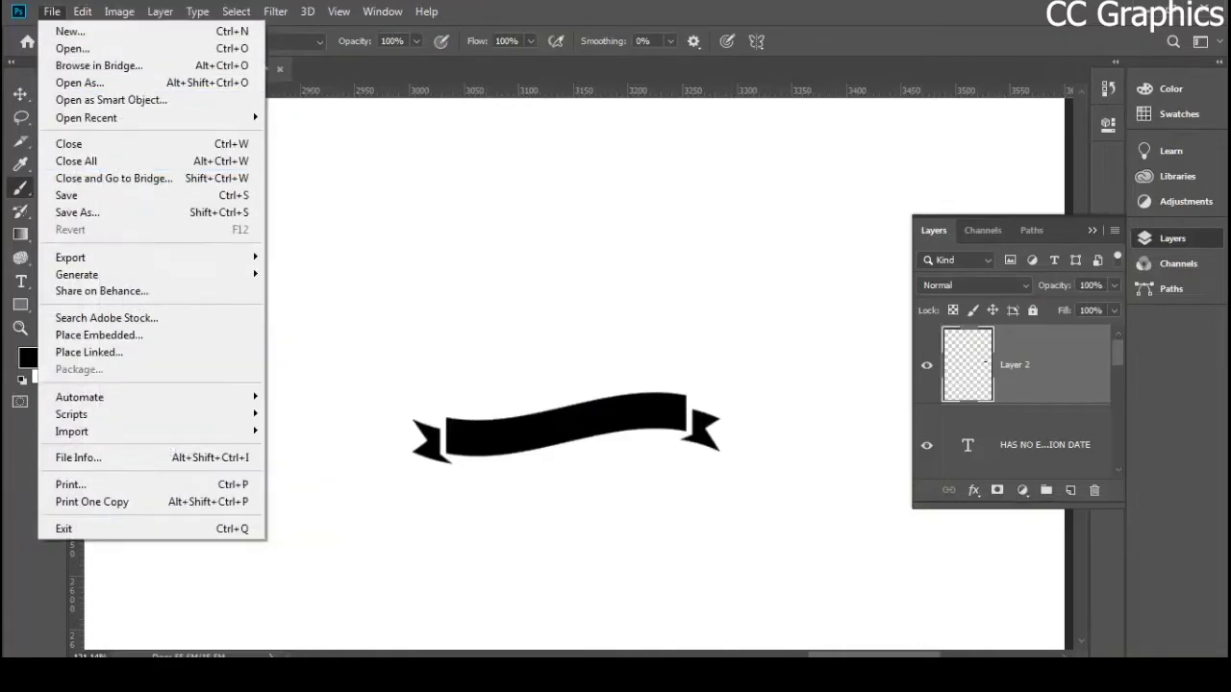
key("Escape")
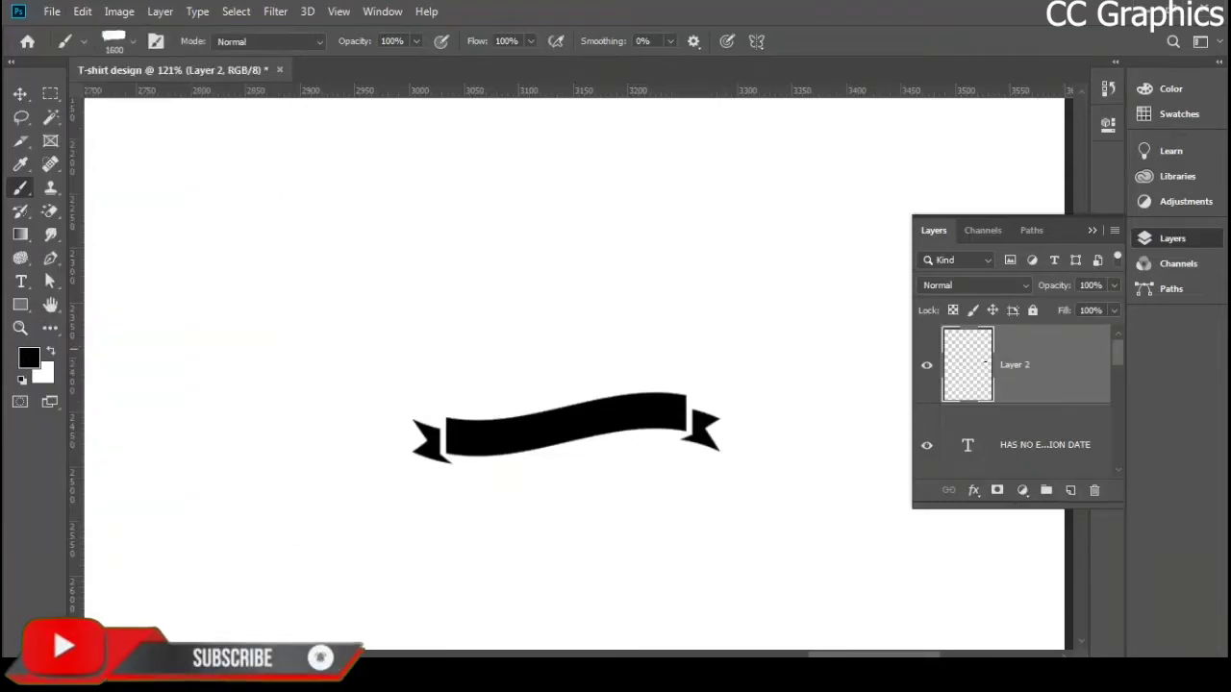
key("v")
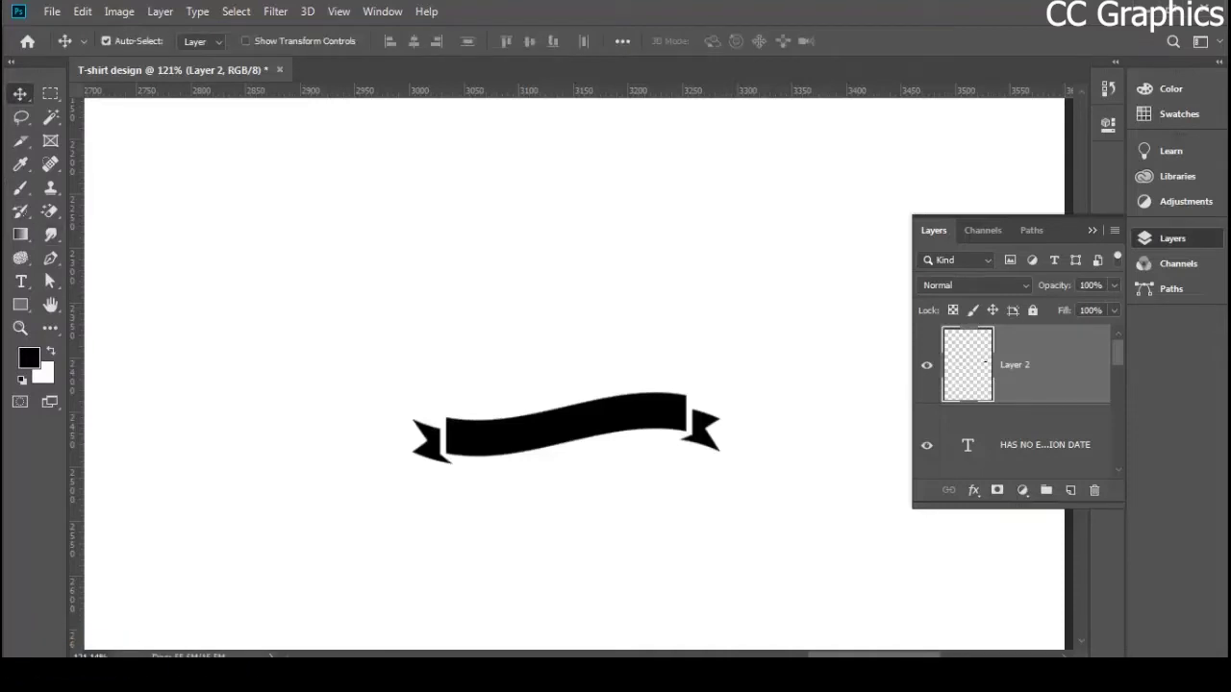
- Load the ribbon's outline as a selection, check the Define Brush Preset command without running it, and deselect
left_click(982, 361, "ctrl")
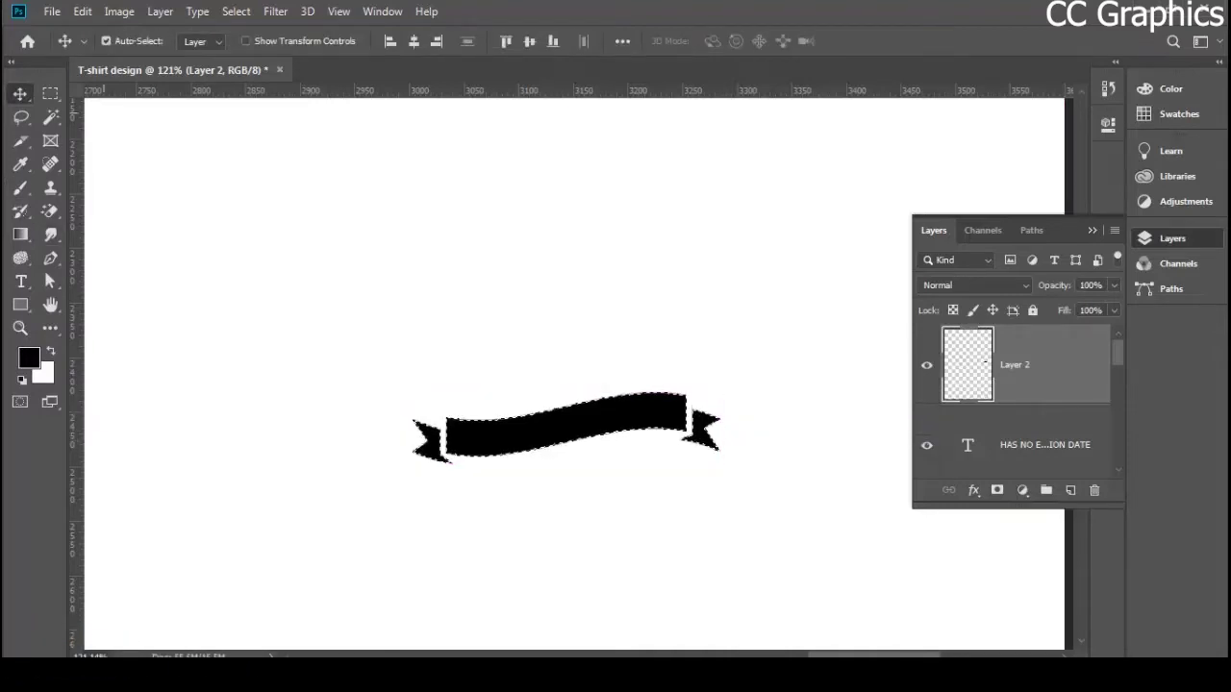
left_click(83, 11)
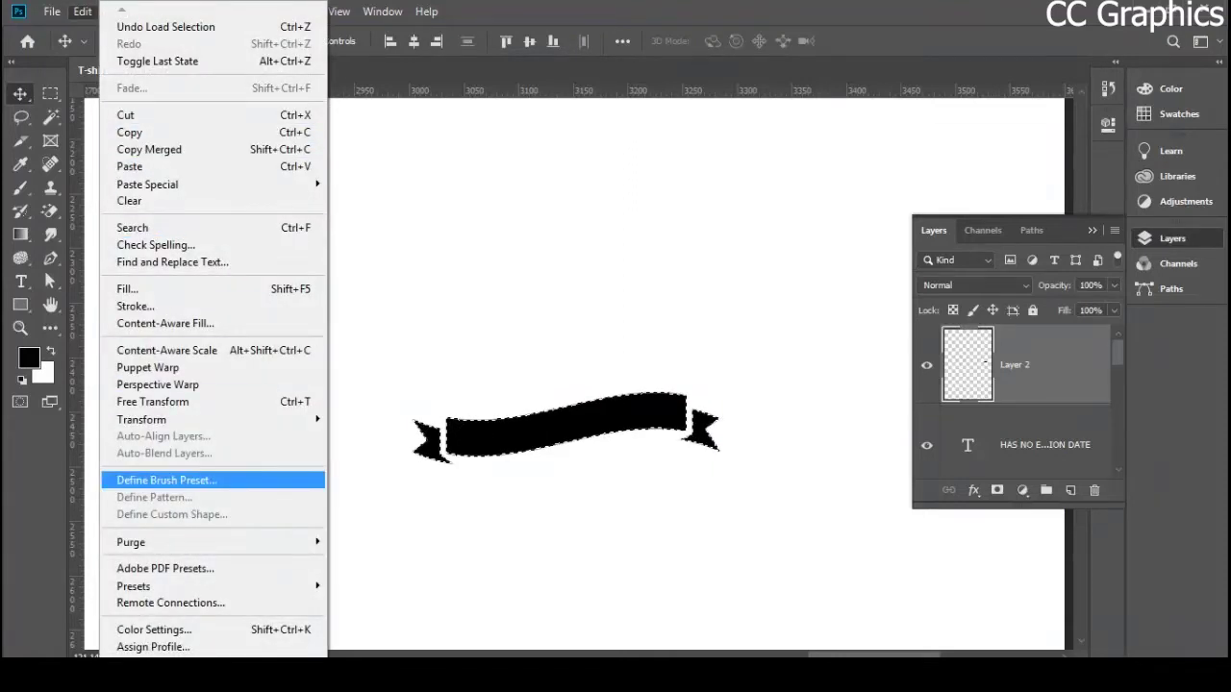
left_click(524, 371)
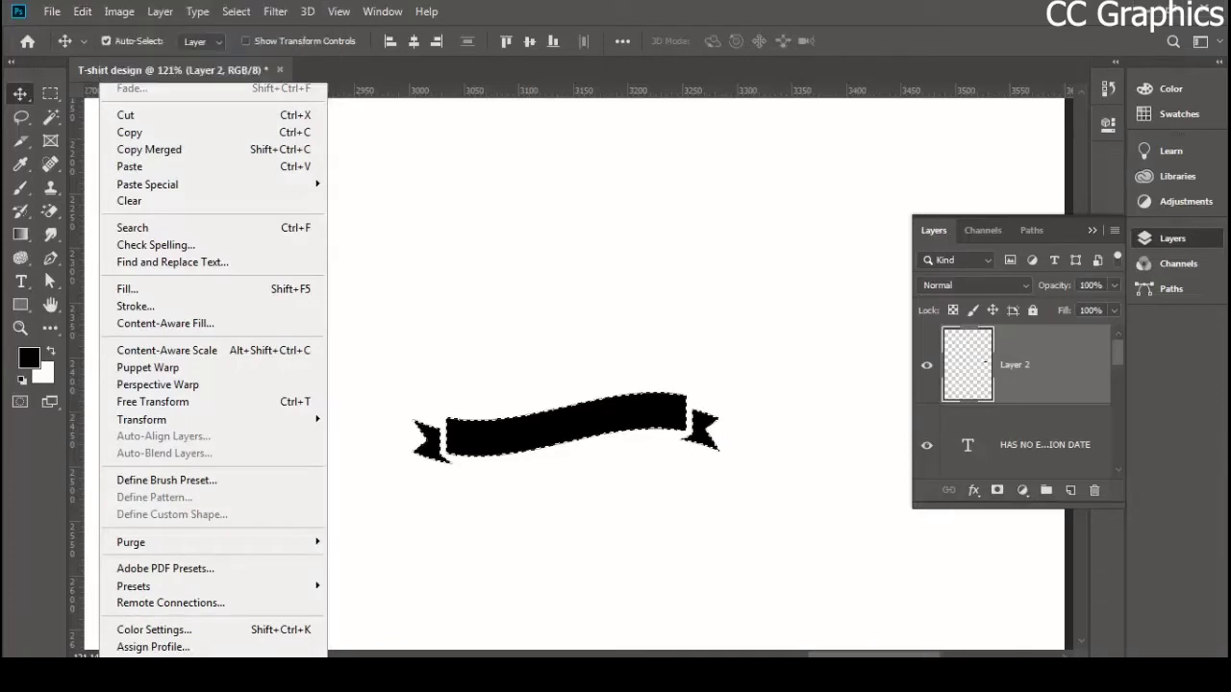
key("ctrl+d")
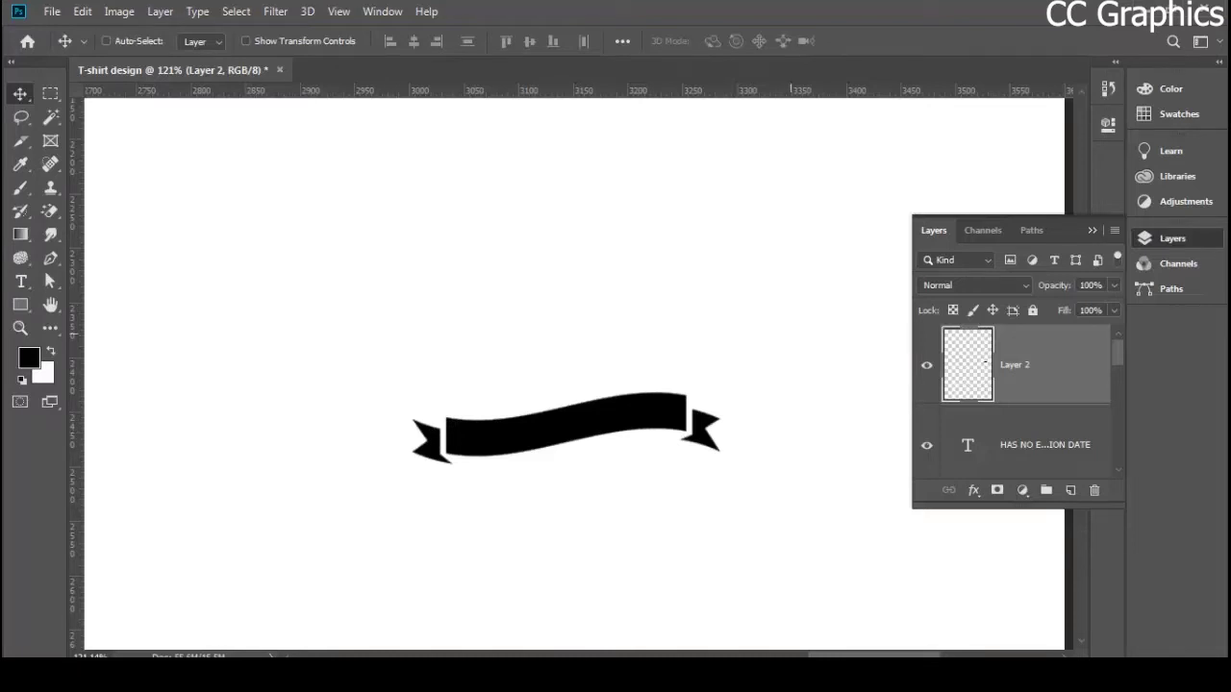
key("ctrl+t")
scroll(644, 288, "down", 3)
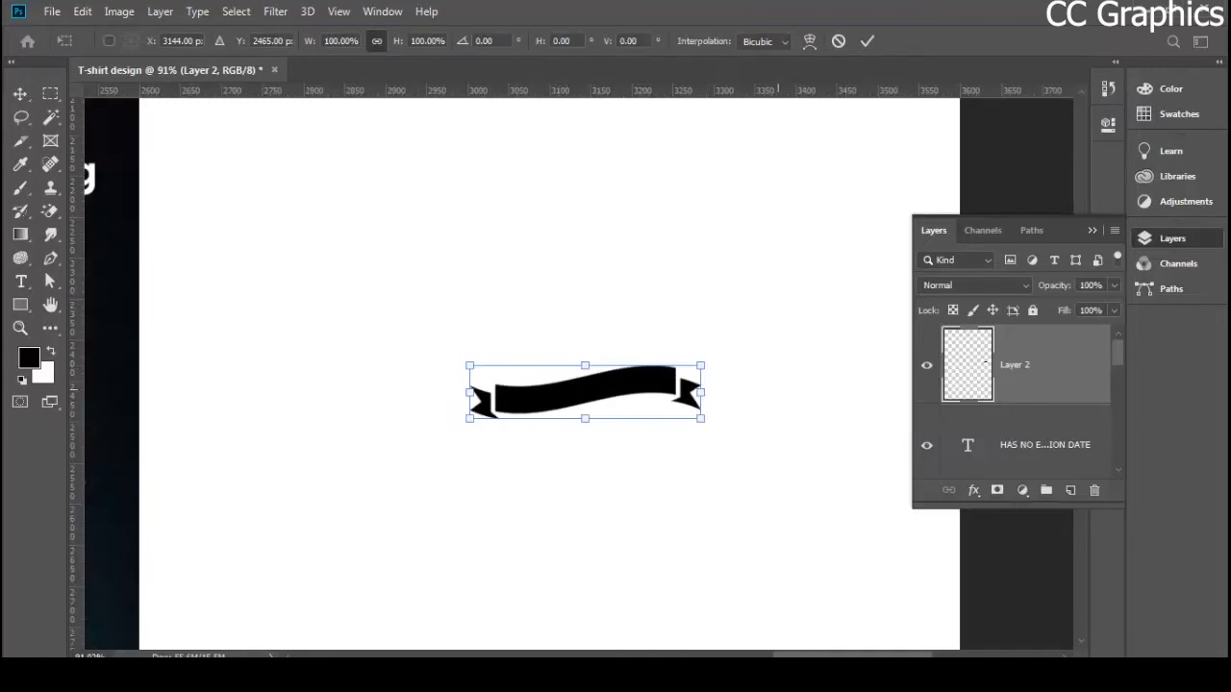
key("alt+space")
key("Escape")
key("Return")
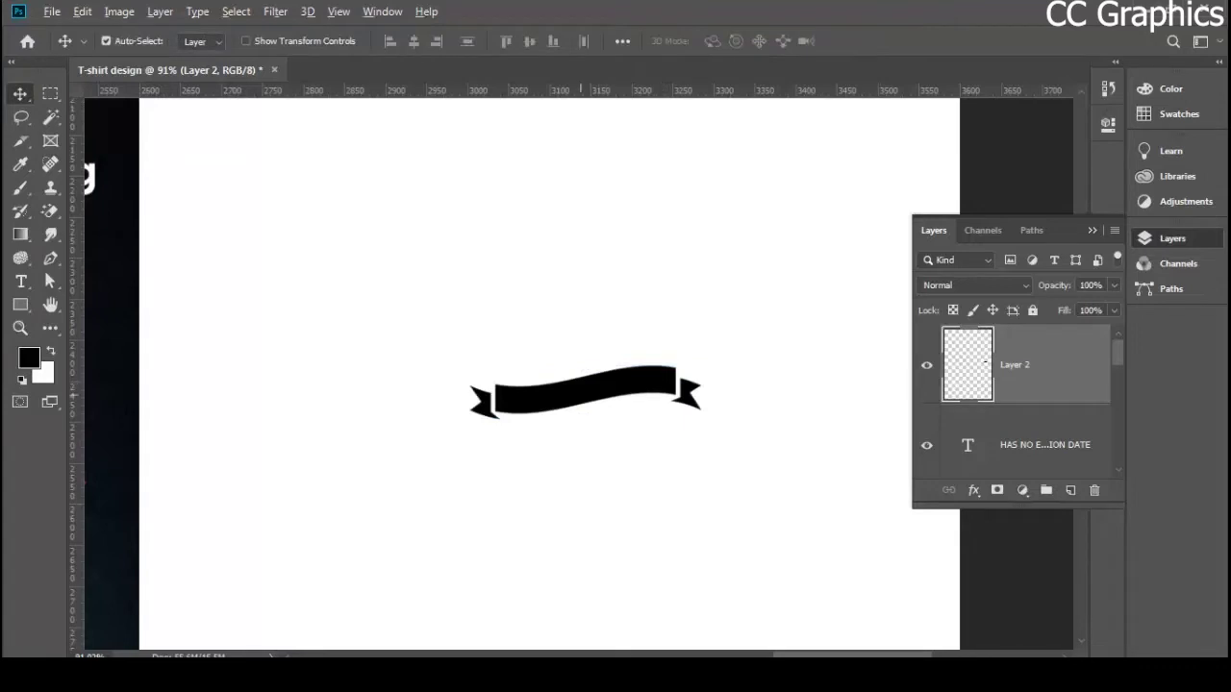
scroll(586, 337, "up", 1)
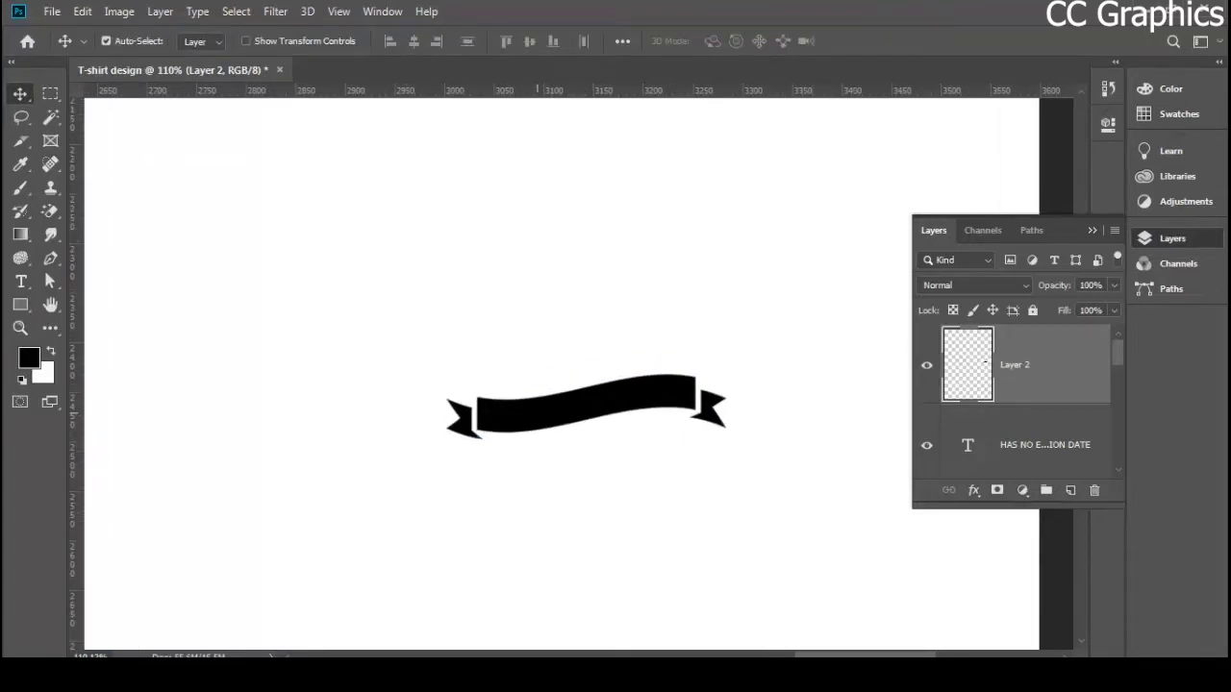
- Load the ribbon's outline as a selection, define it as a brush preset named "Badge Brush", and deselect
key("ctrl")
left_click(967, 364, "ctrl")
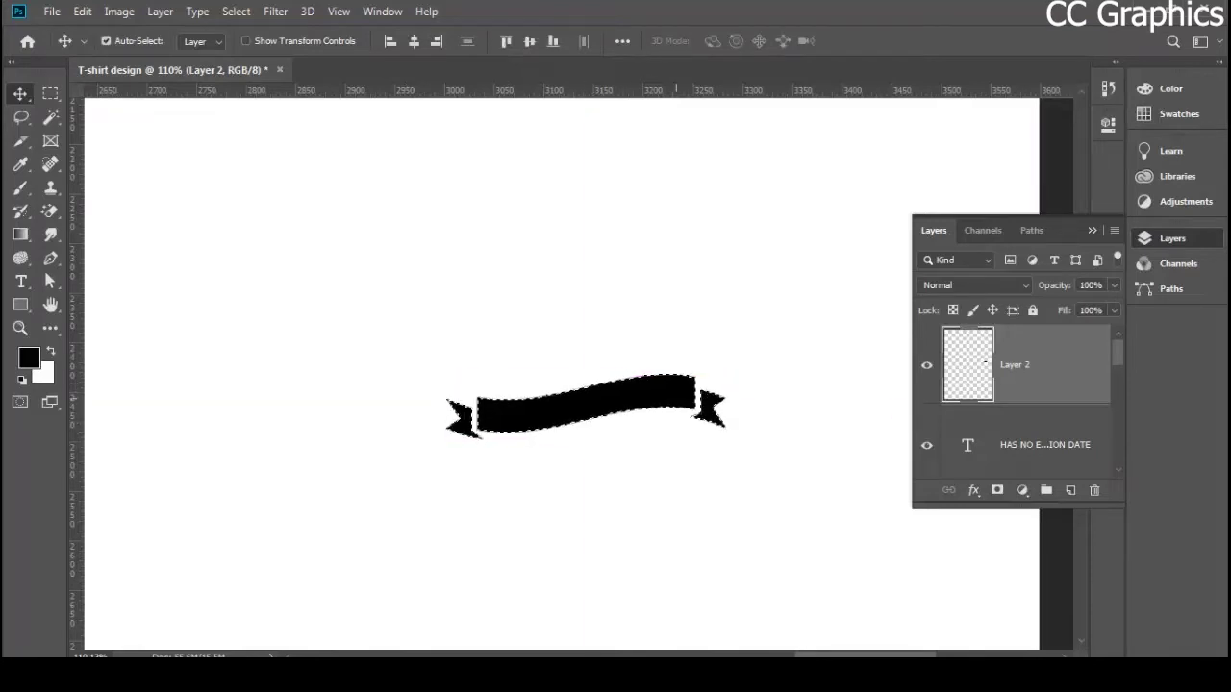
left_click(83, 11)
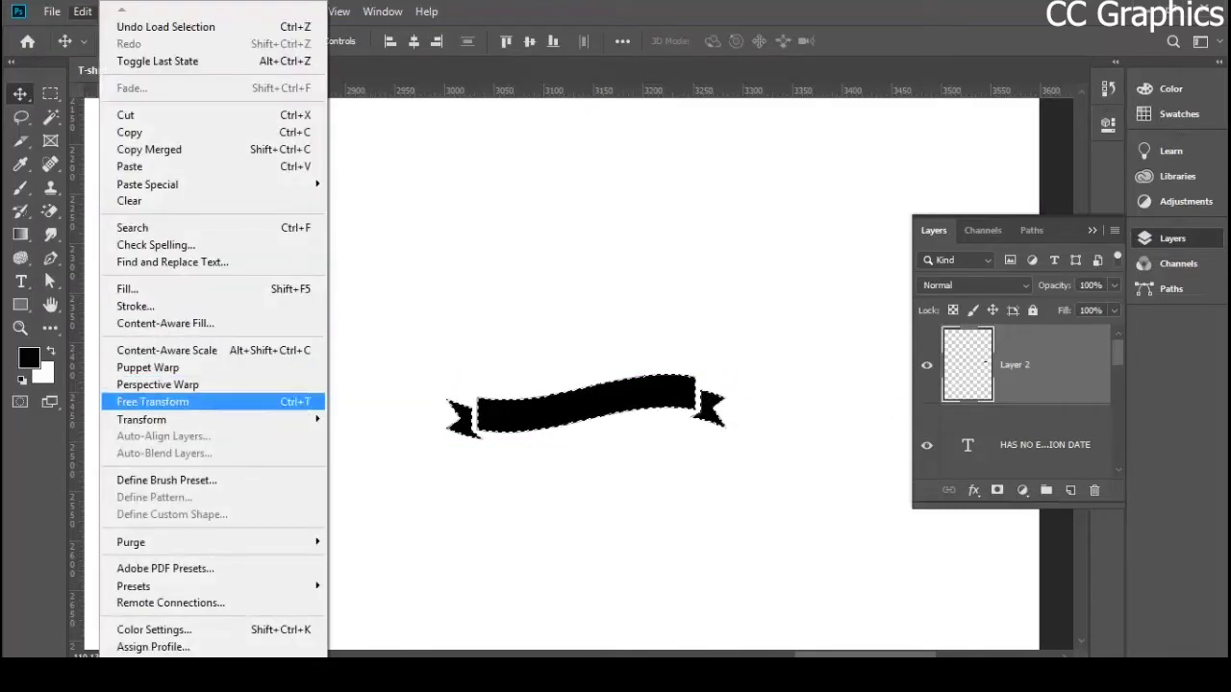
key("Down")
key("Down")
key("Down")
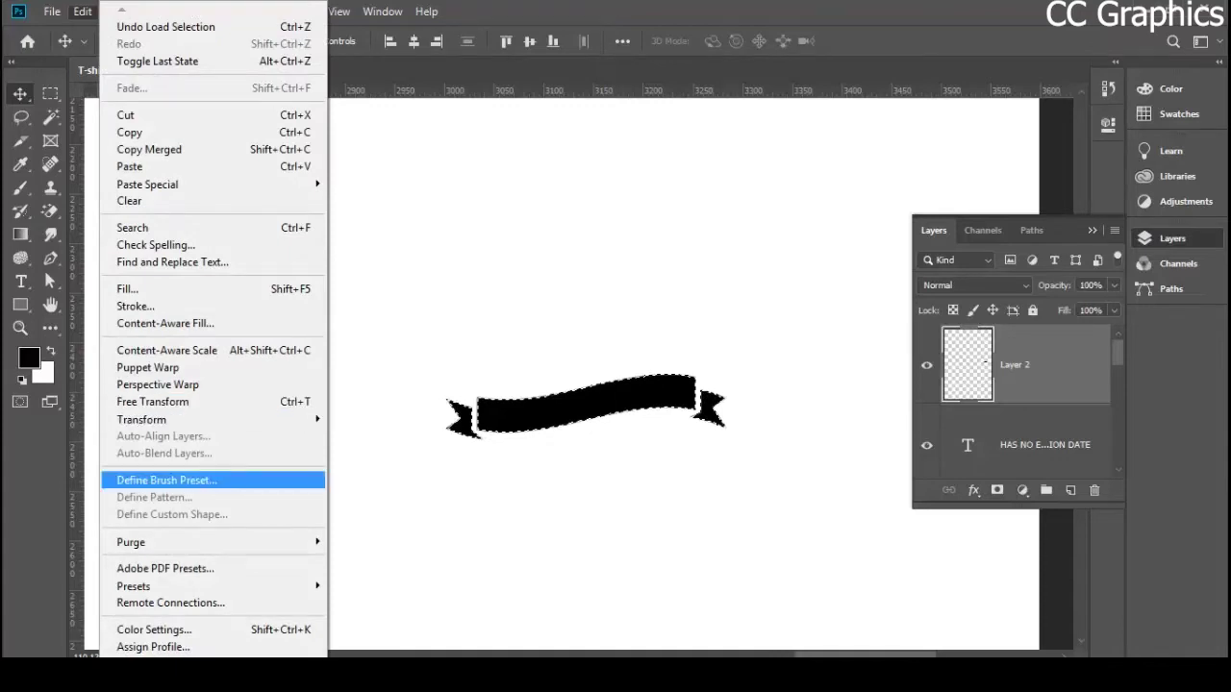
key("Return")
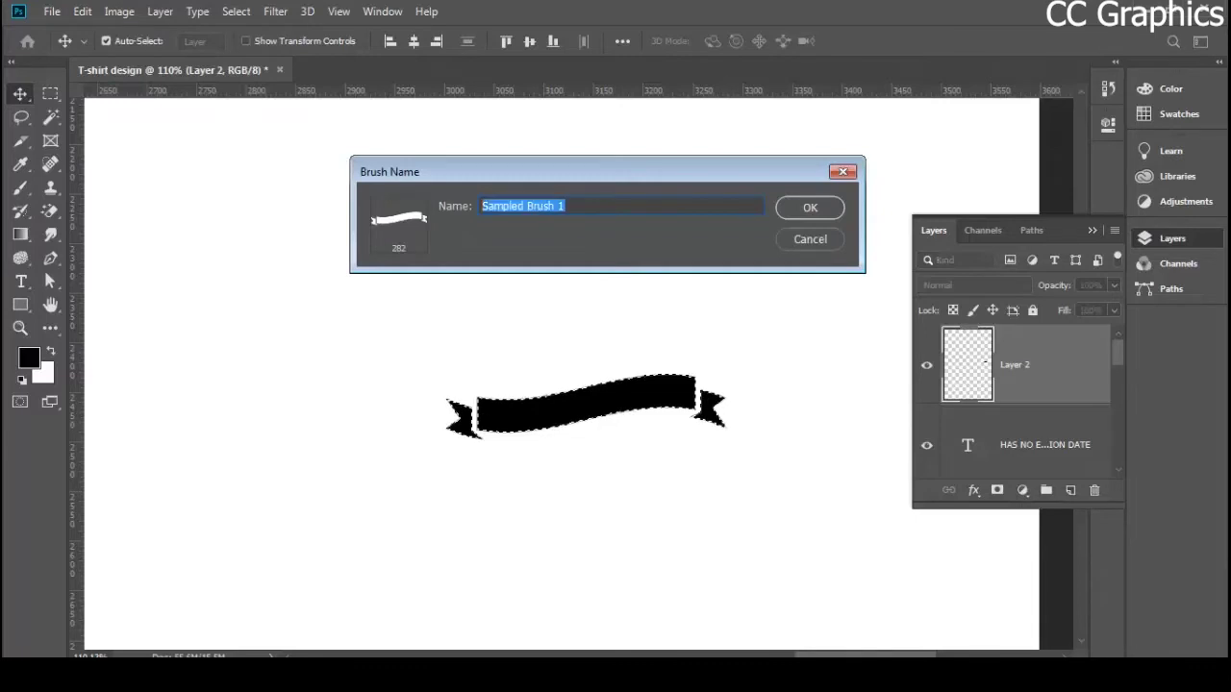
type("Badge ")
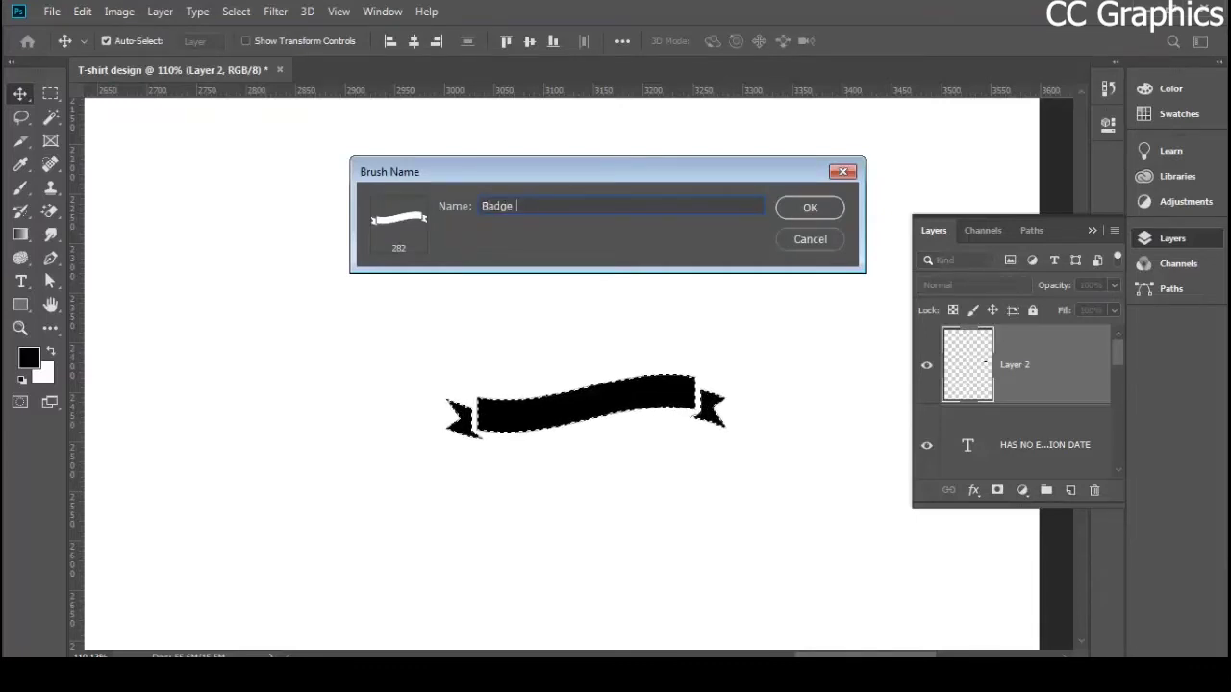
type("Bru")
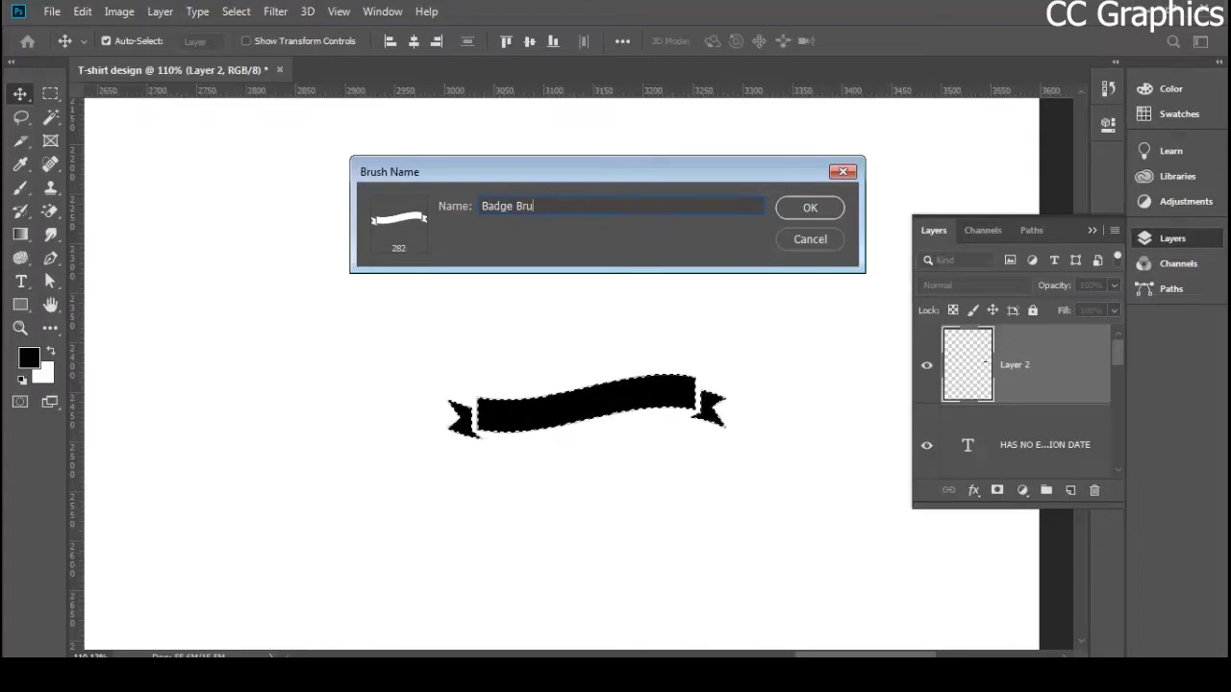
type("sh")
key("Return")
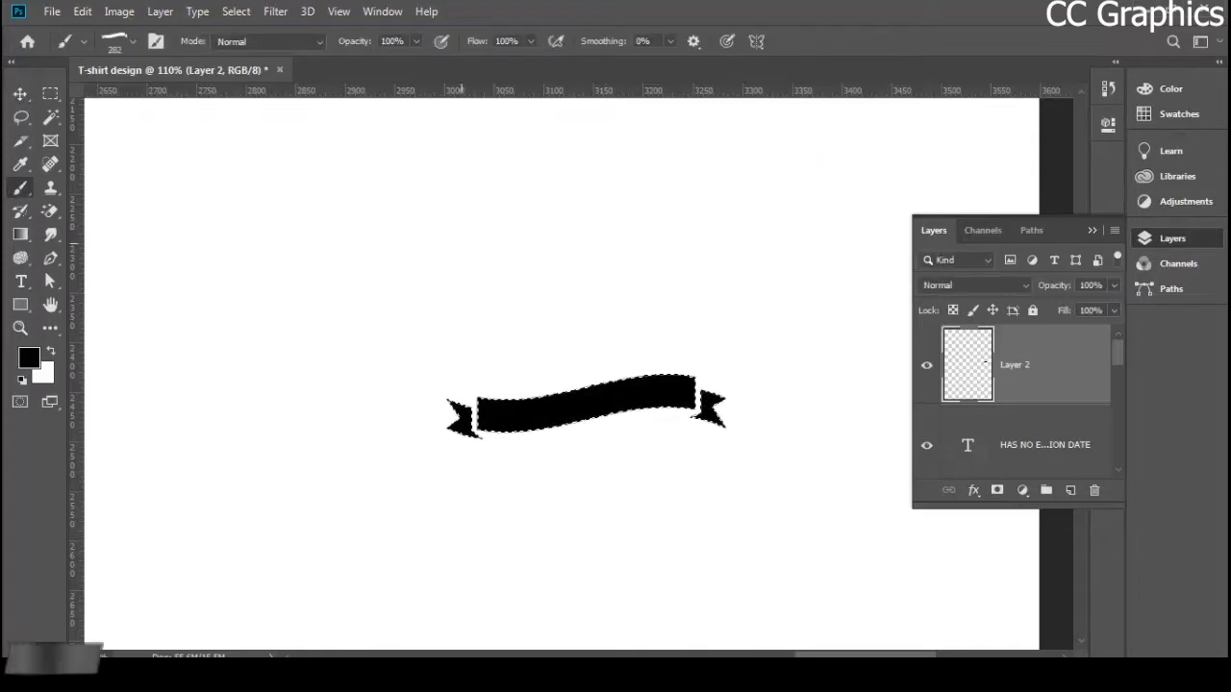
key("ctrl+d")
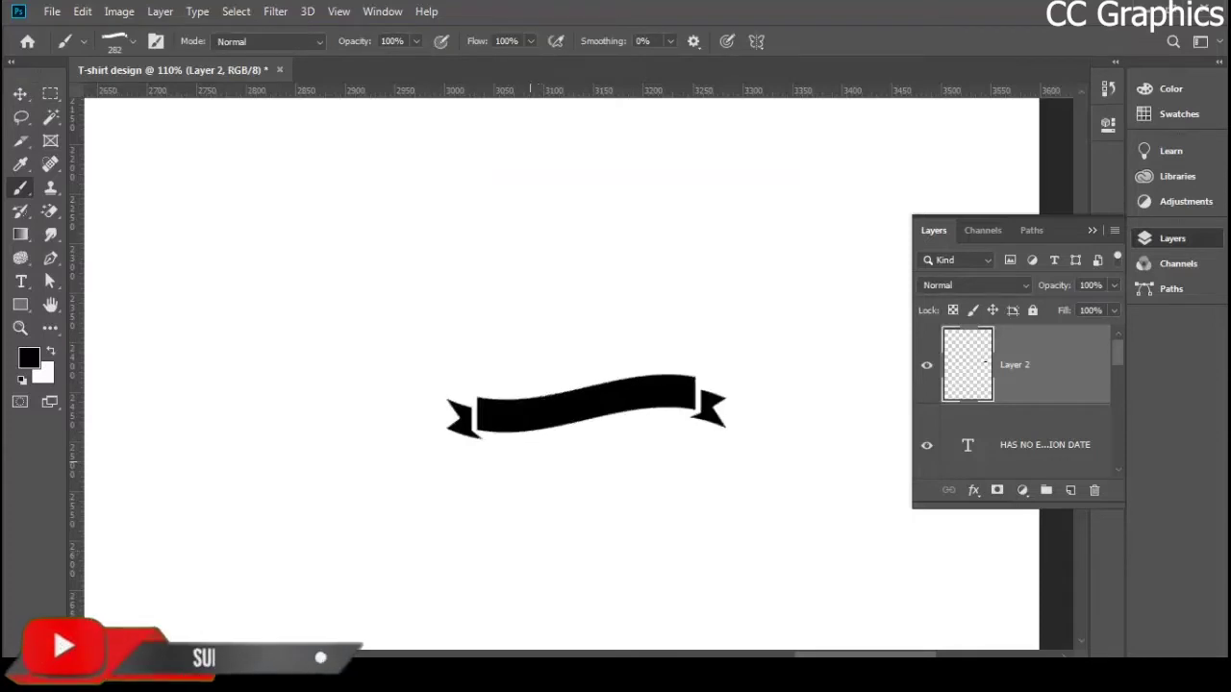
- Create a new layer and stamp the ribbon brush once at 282 px above the original ribbon
scroll(450, 227, "down", 3)
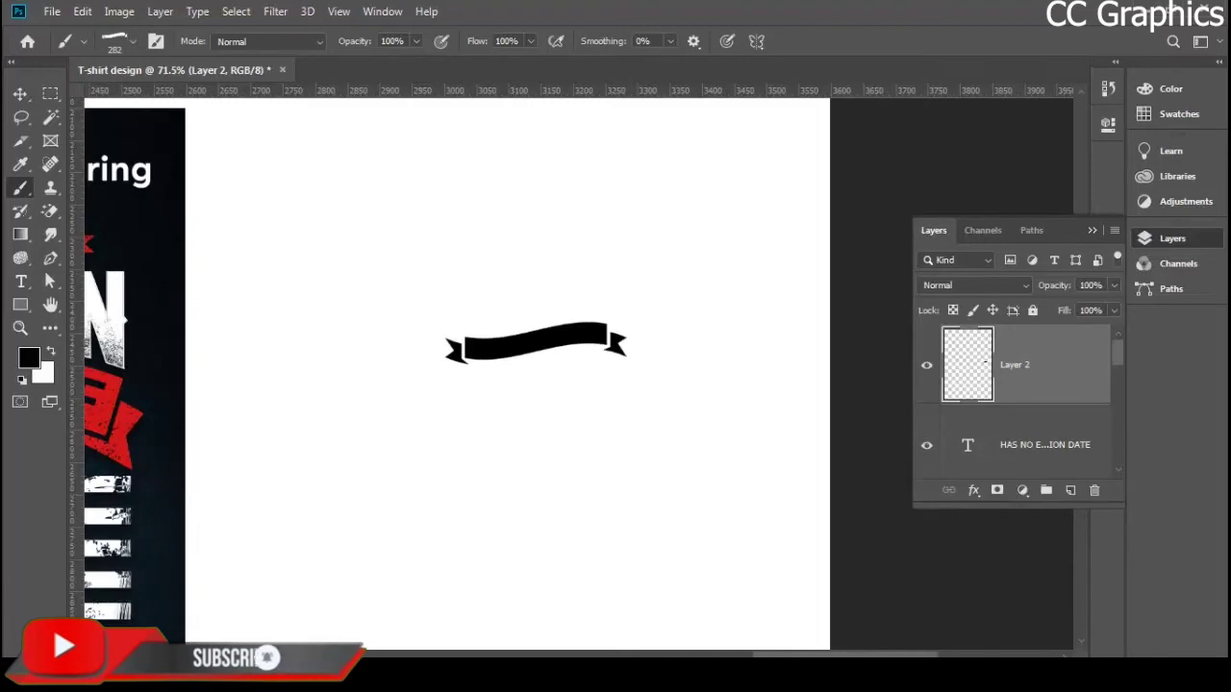
key("ctrl+shift+alt+n")
left_click(474, 231)
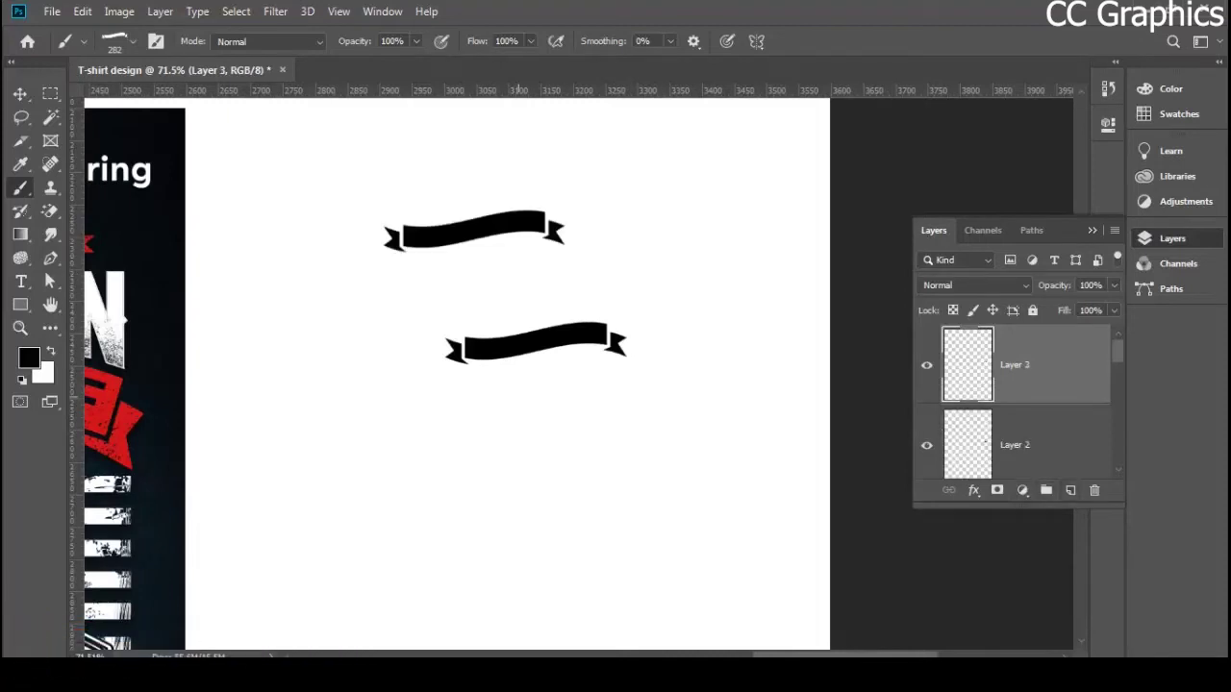
scroll(473, 313, "up", 5)
scroll(543, 394, "up", 3)
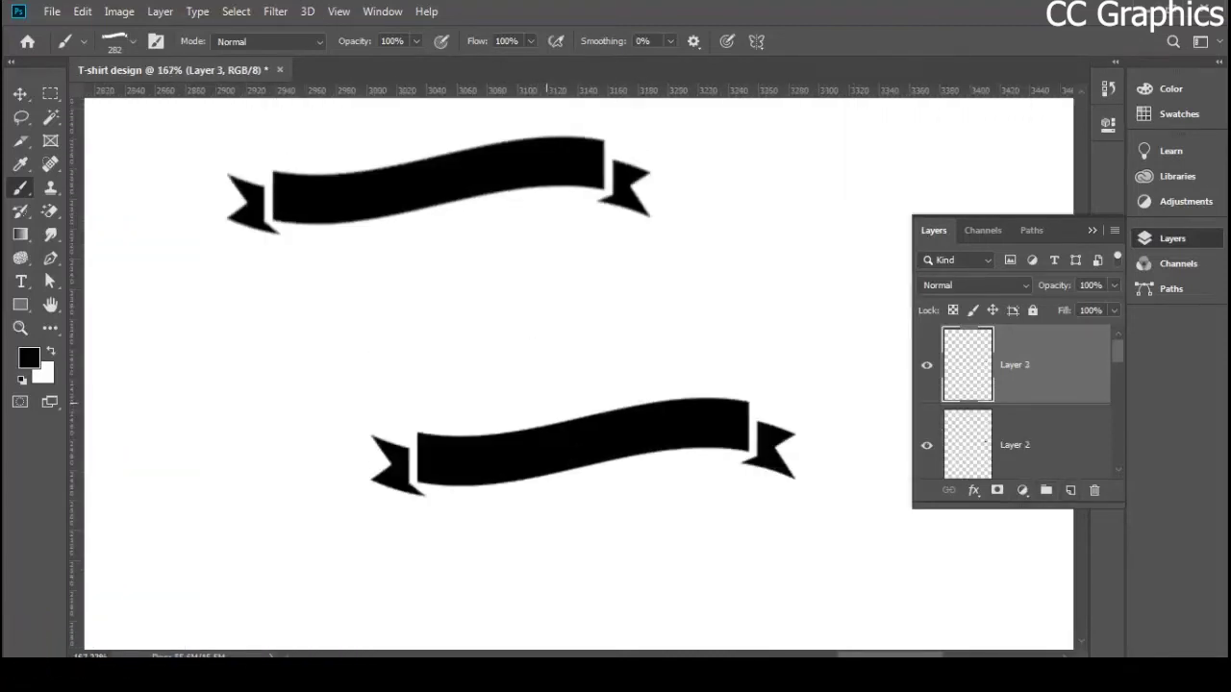
- Enlarge the ribbon brush to 1300 px and stamp two large ribbons above the reference image
scroll(441, 352, "down", 5)
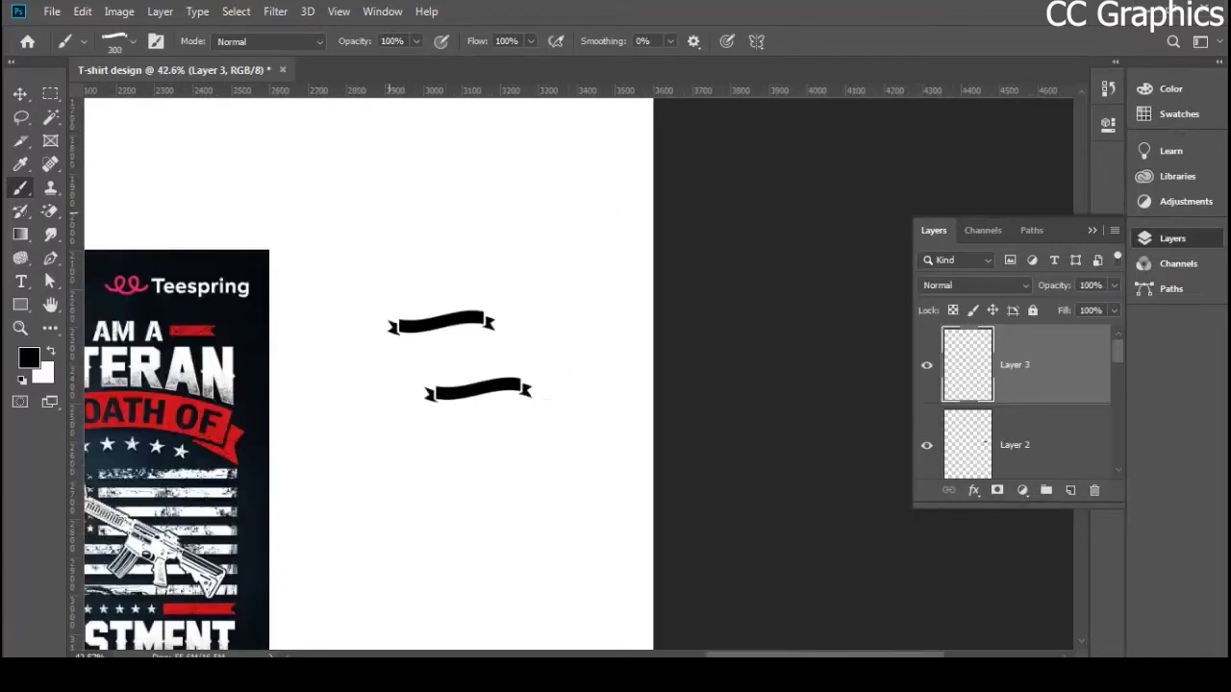
key("bracketright")
key("bracketright")
key("bracketright")
key("bracketright")
key("bracketright")
key("bracketright")
key("bracketright")
key("bracketright")
key("bracketright")
key("bracketright")
left_click(354, 174)
scroll(409, 448, "down", 1)
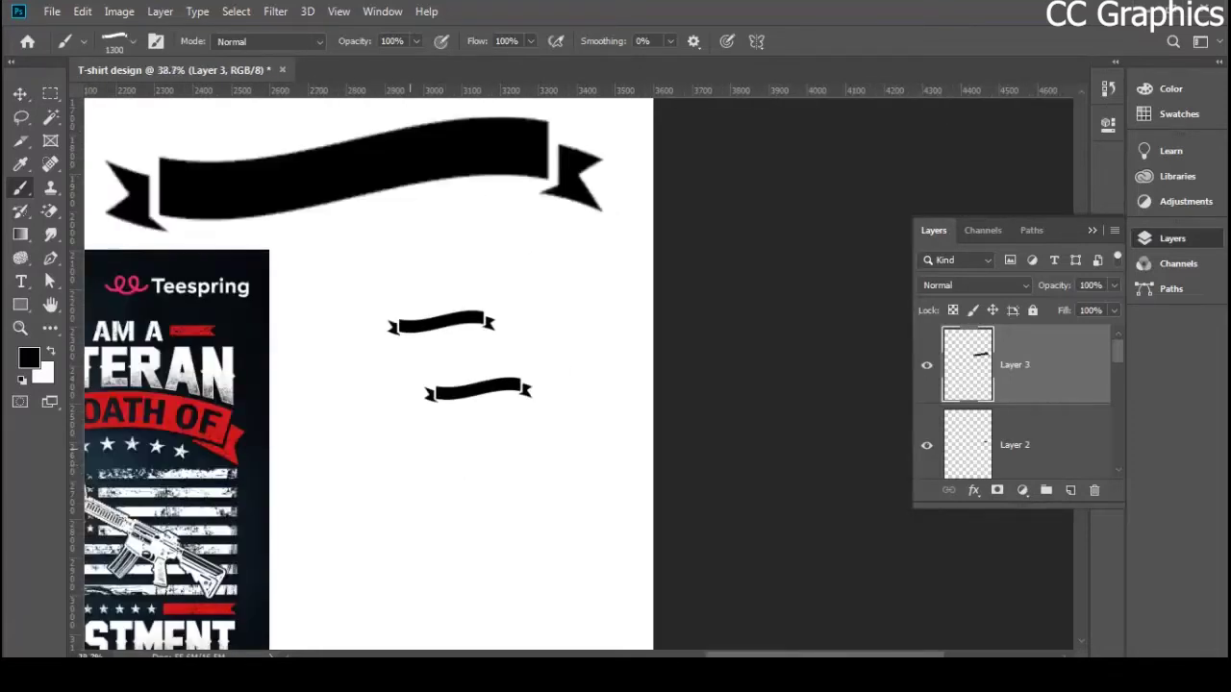
scroll(447, 481, "down", 3)
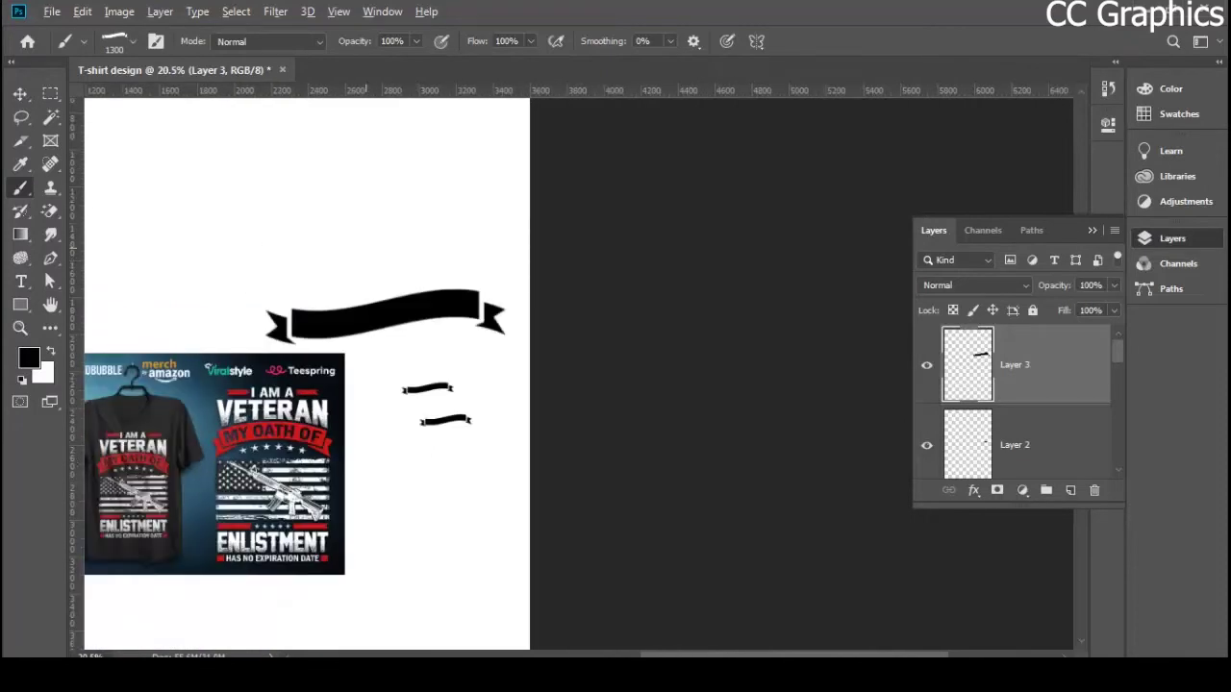
scroll(365, 211, "down", 2)
left_click(233, 200)
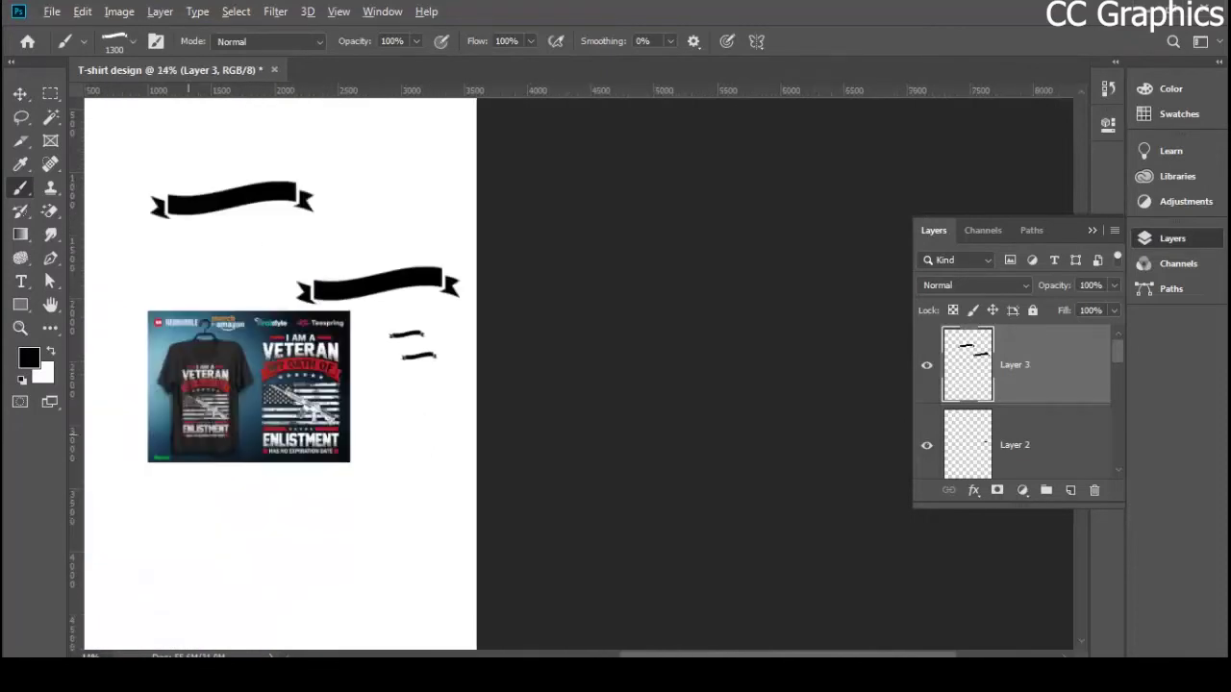
- Delete the layer with the stamped ribbons and the layer with the original ribbon
scroll(169, 237, "up", 2)
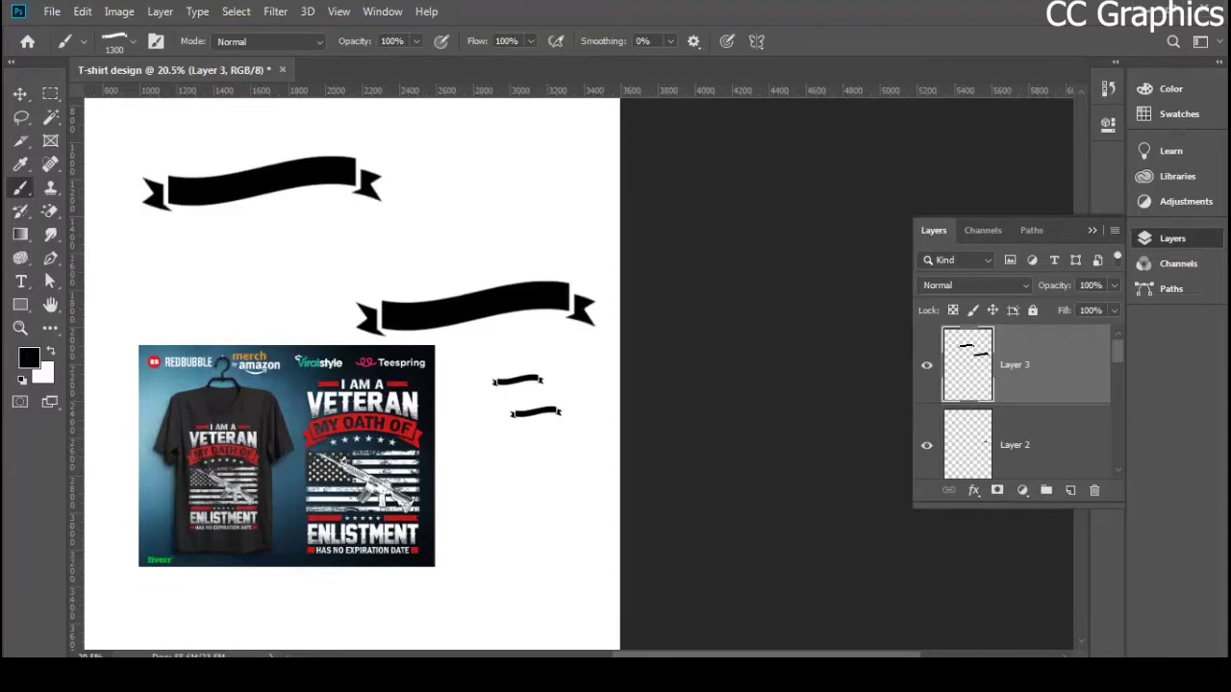
key("Delete")
key("Delete")
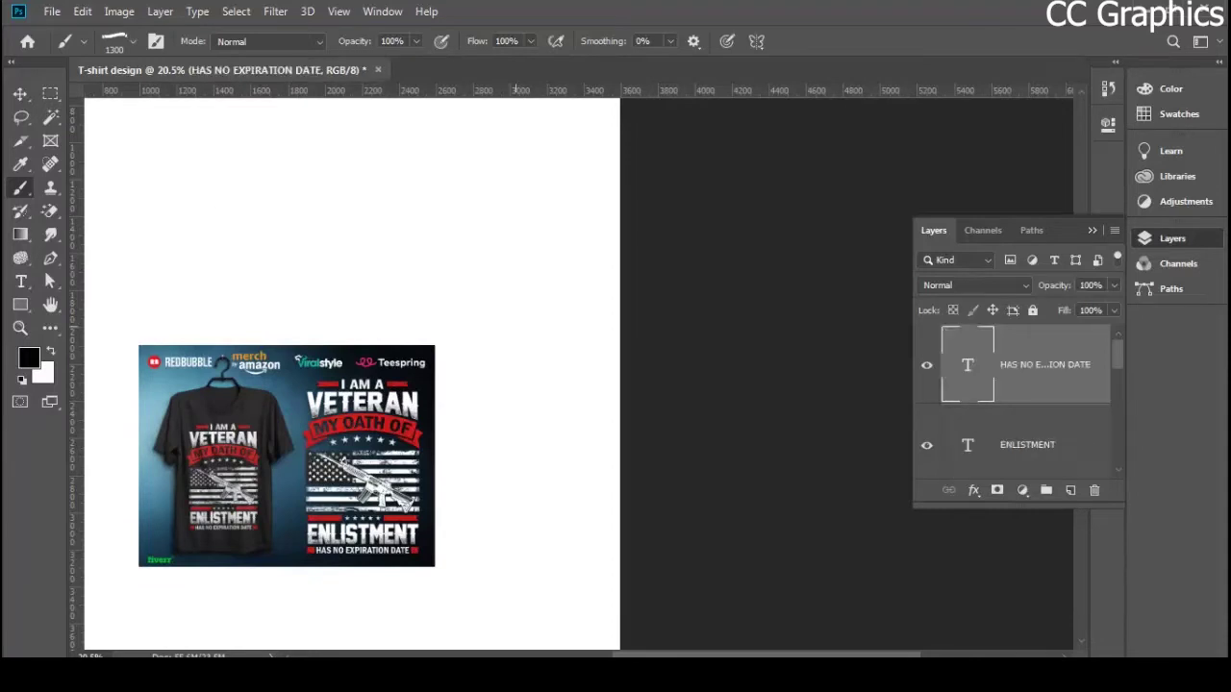
- Switch to the Move tool and show the black Rectangle 1 layer
left_click(20, 93)
scroll(288, 519, "up", 2)
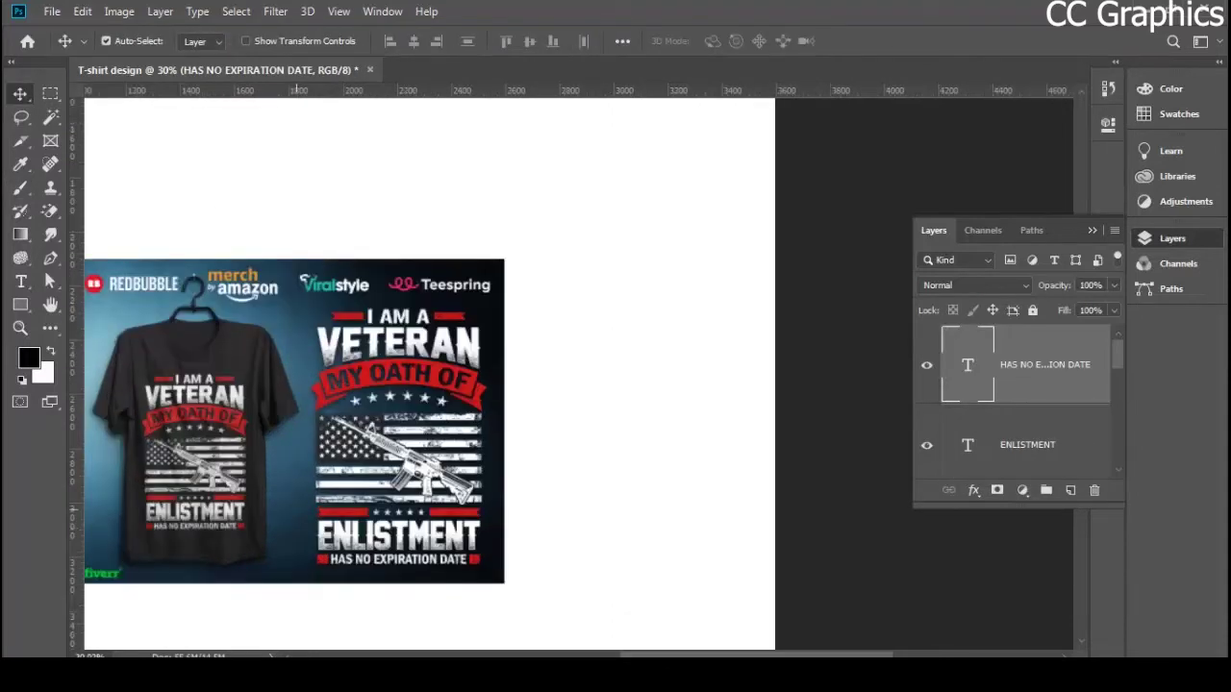
scroll(298, 288, "down", 2)
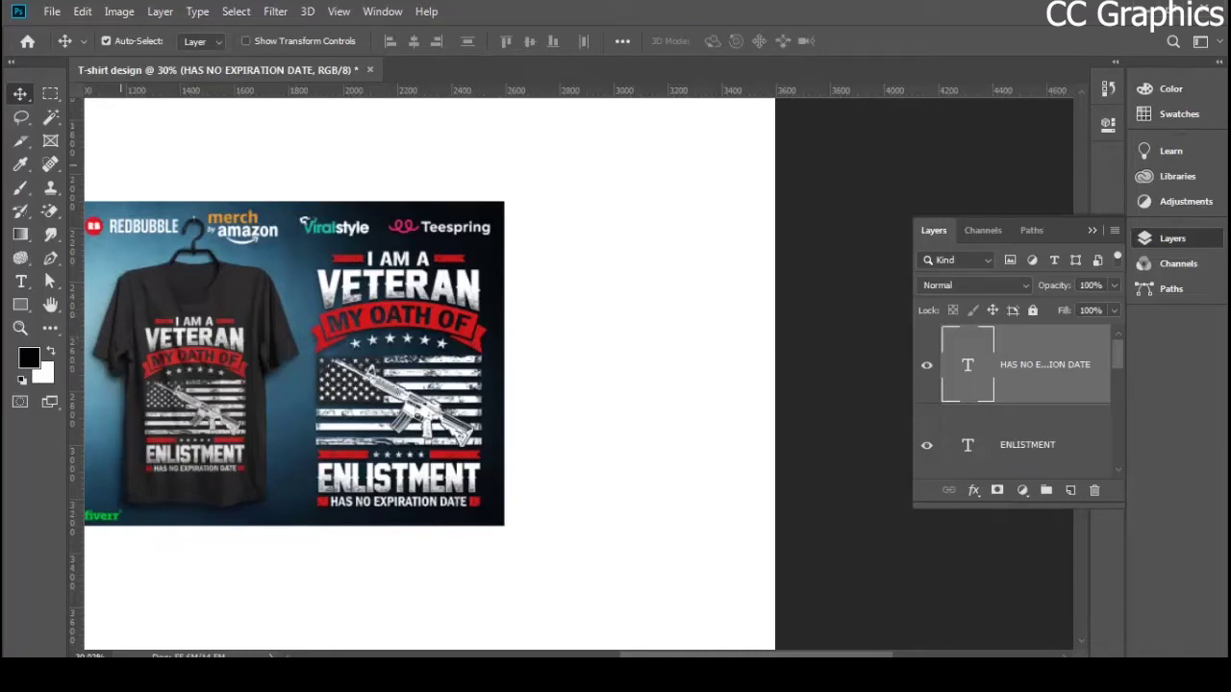
scroll(683, 391, "down", 4)
scroll(481, 383, "down", 1)
scroll(476, 382, "up", 3)
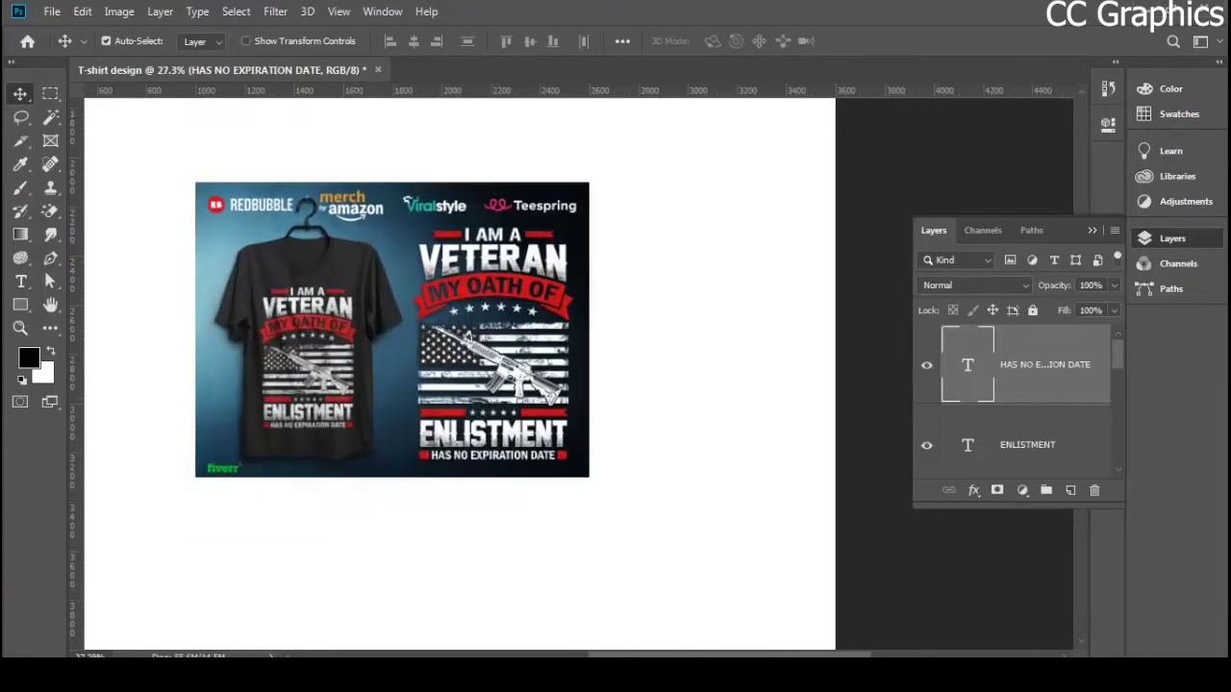
scroll(1019, 399, "down", 5)
left_click(926, 358)
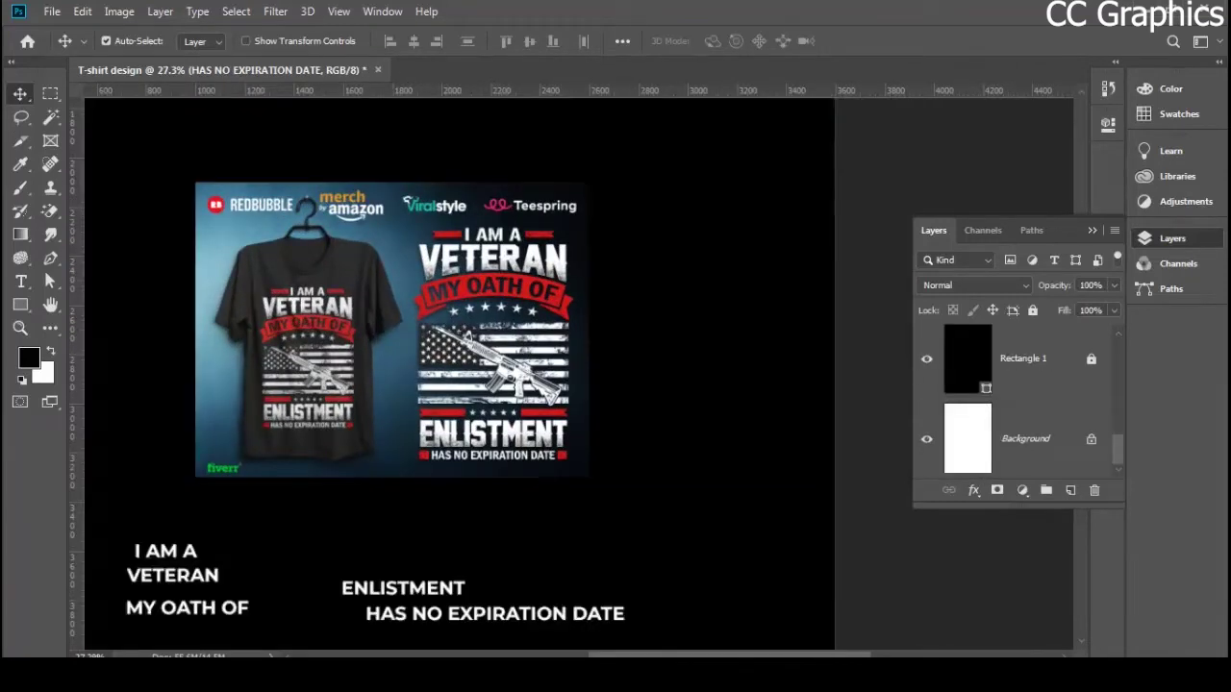
- Start a Pen tool shape about 585 px wide, curved along the upper edge of the reference's red MY OATH OF banner
scroll(488, 211, "up", 4)
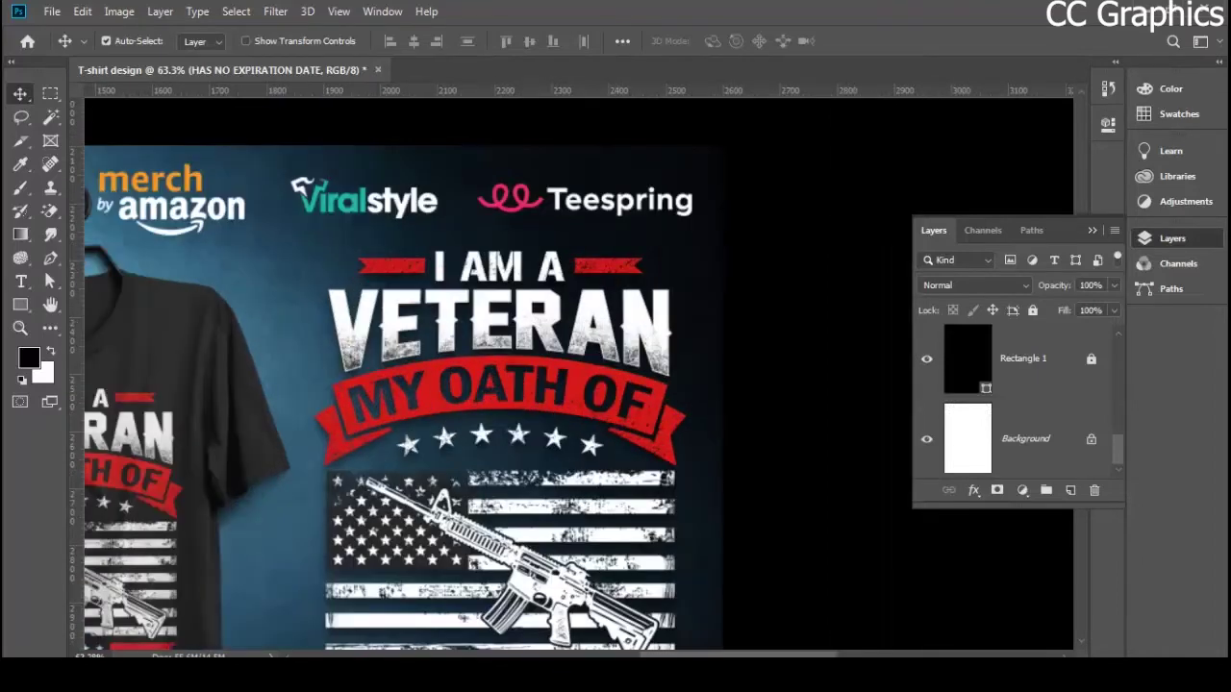
left_click(49, 257)
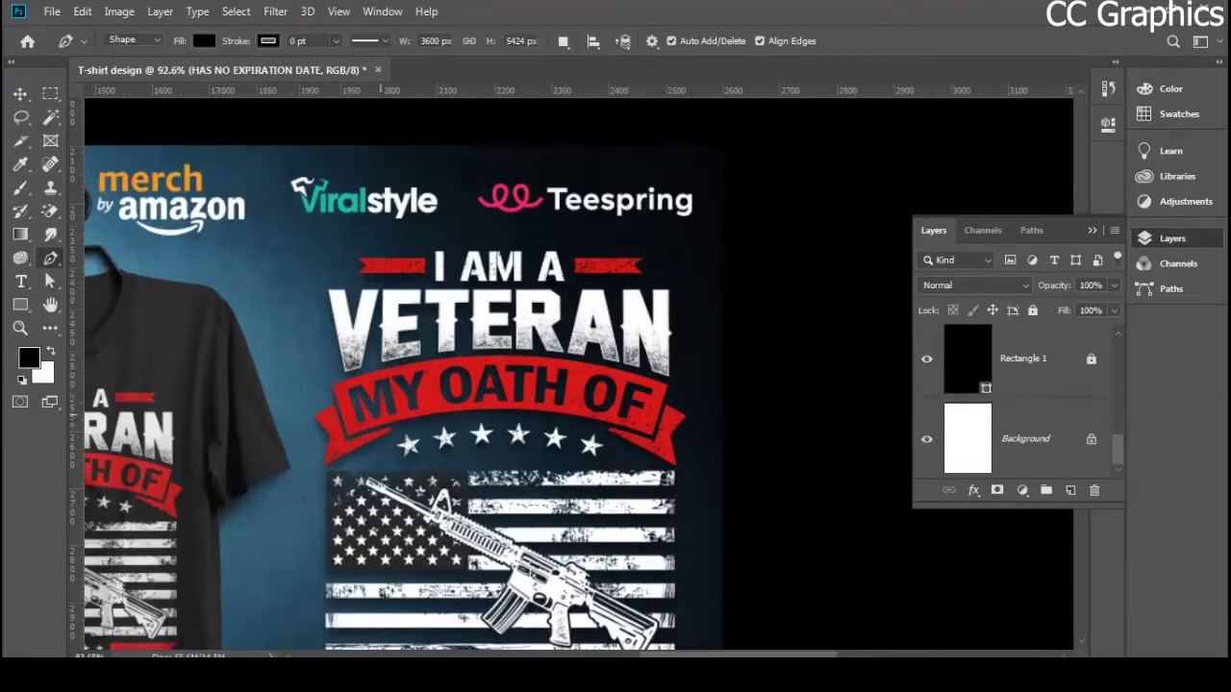
scroll(375, 421, "up", 2)
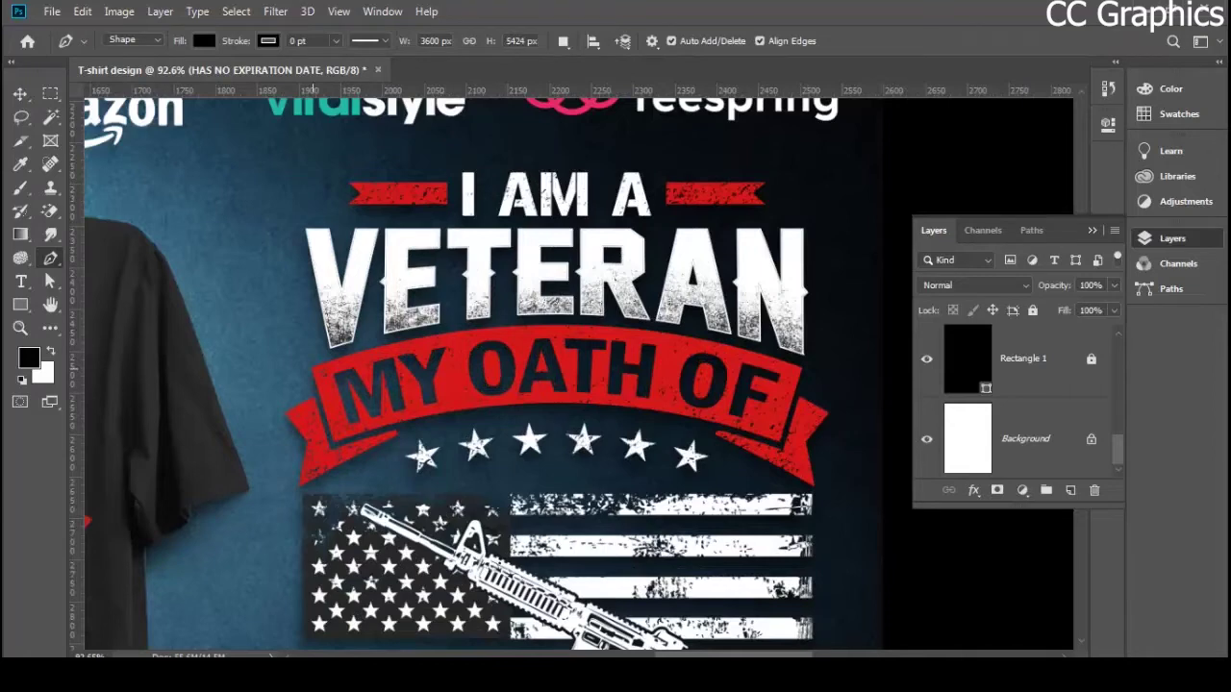
left_click(311, 368)
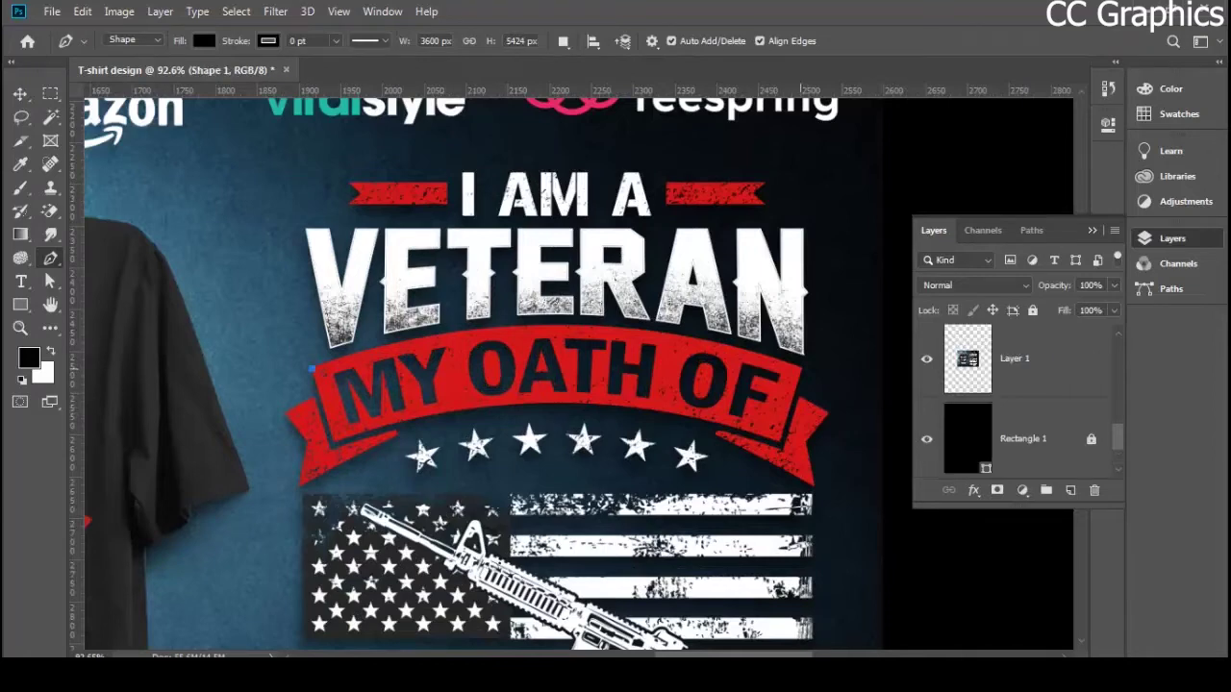
left_click(803, 367)
left_click_drag(803, 368, 832, 394)
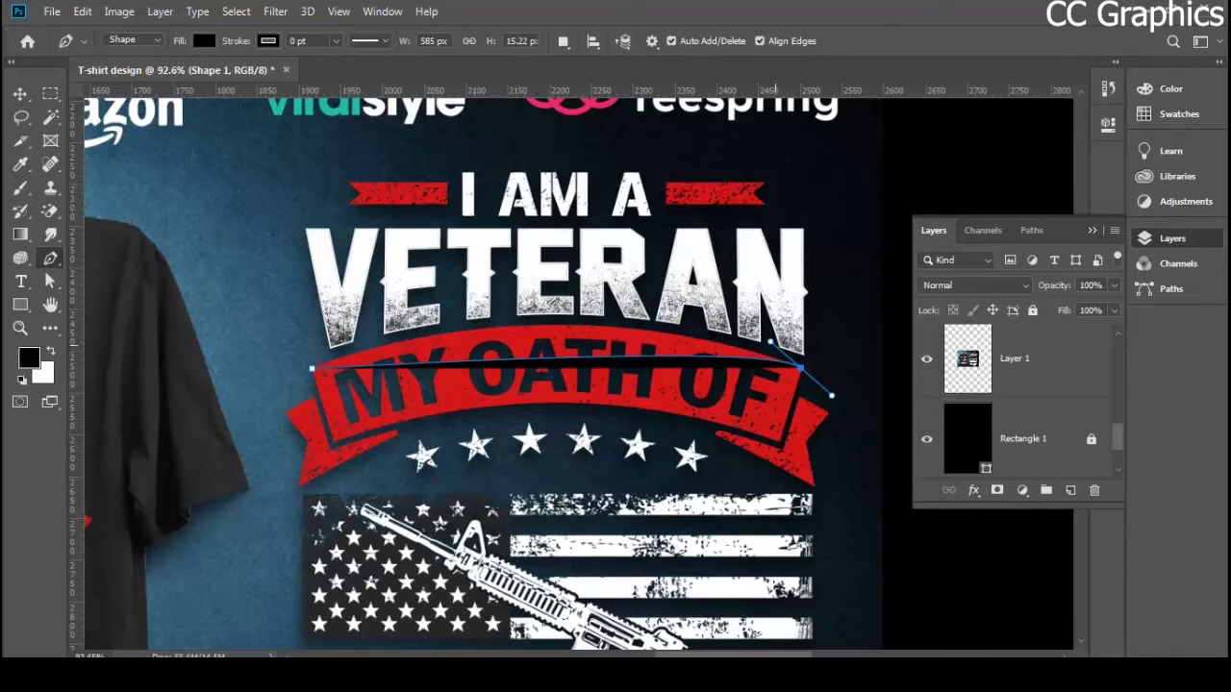
left_click_drag(770, 341, 555, 271)
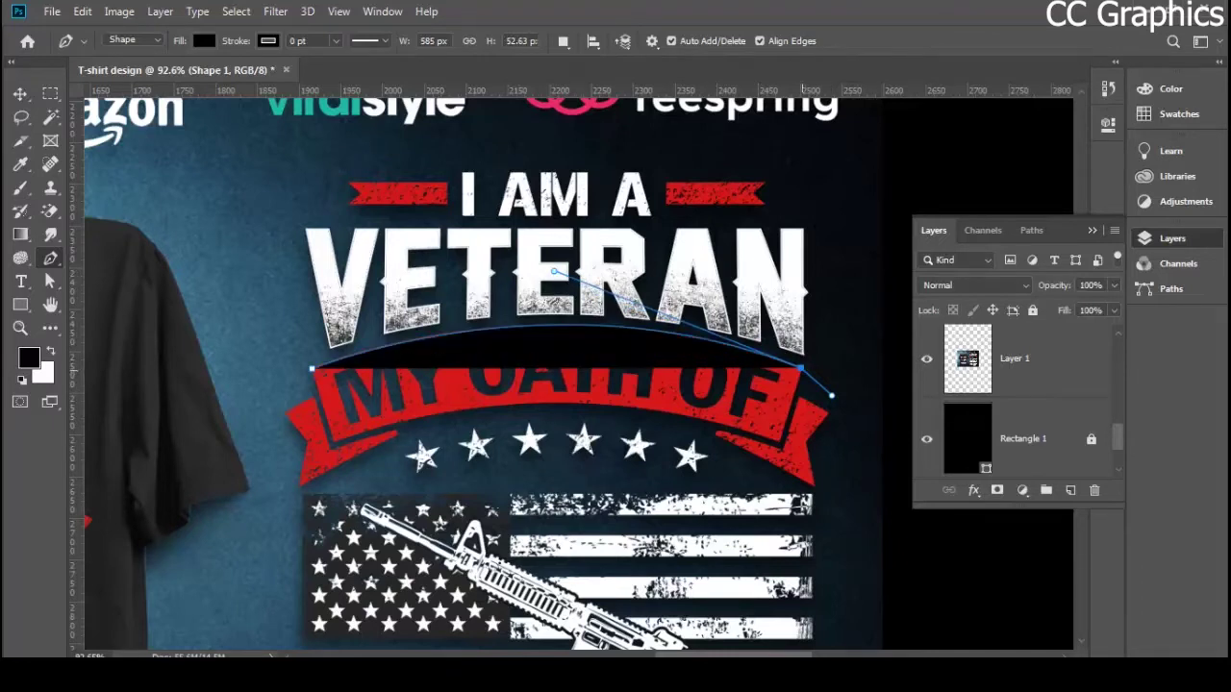
- Trace the banner's straight right end and curved lower edge, and close the shape at about 585 x 137 px
left_click(801, 369, "alt")
left_click(778, 438)
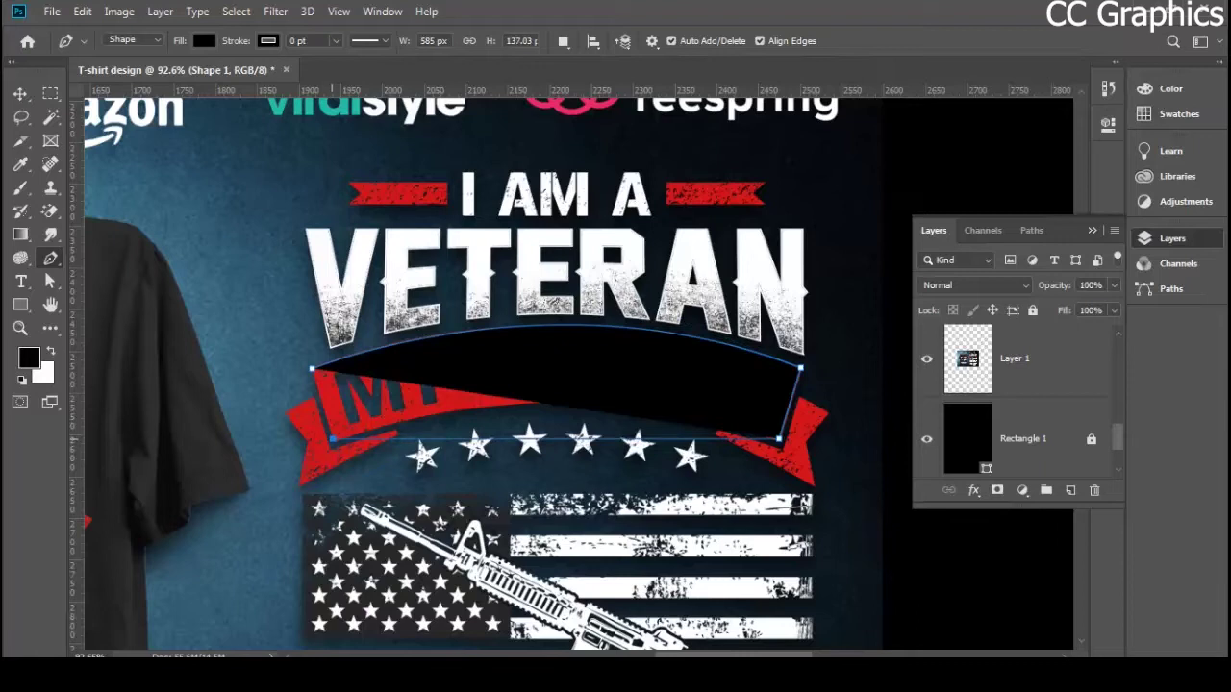
left_click_drag(331, 439, 310, 473)
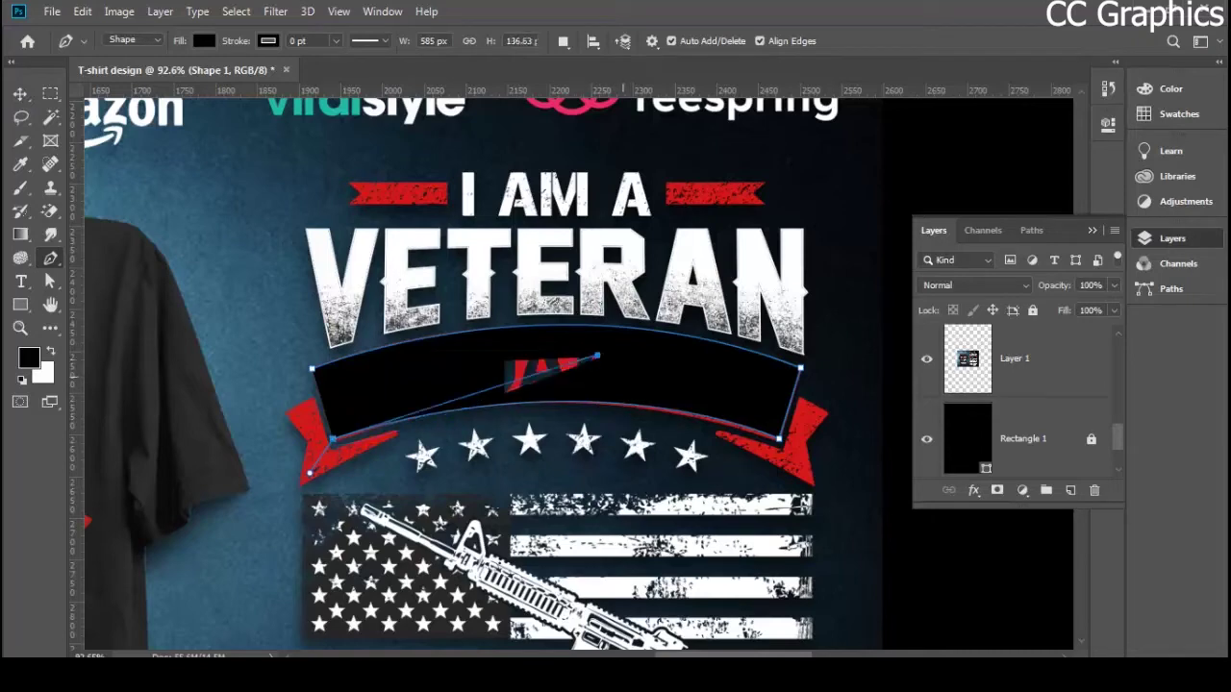
scroll(597, 356, "up", 2)
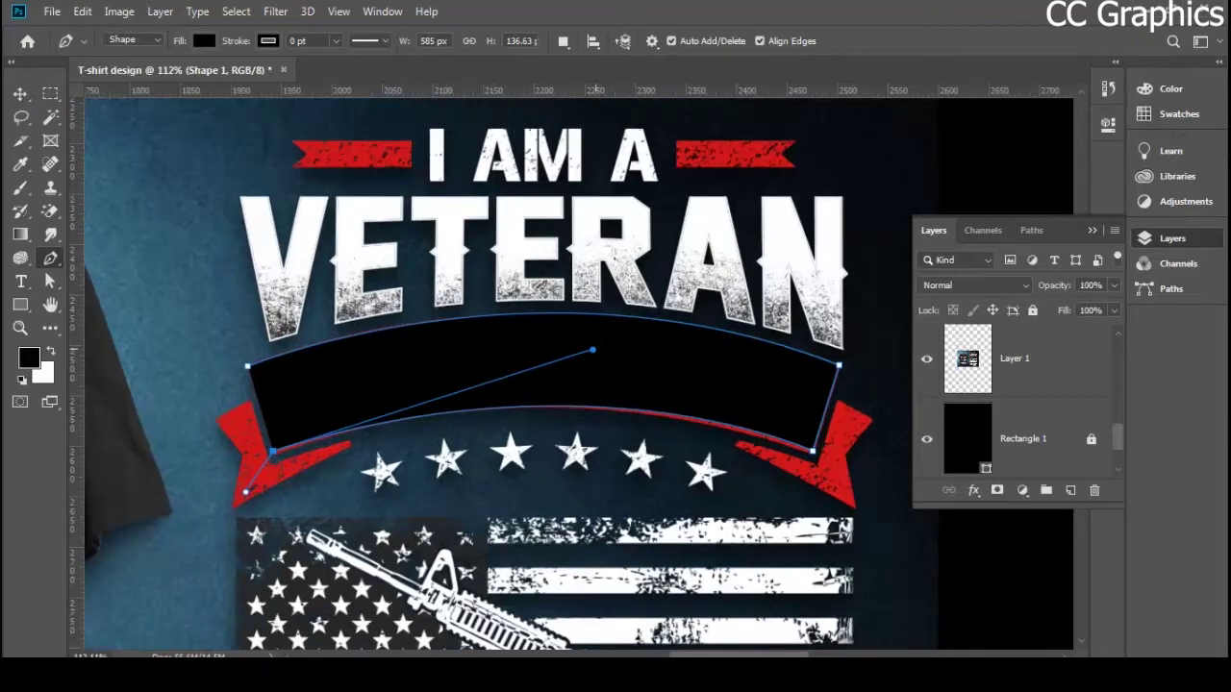
left_click_drag(592, 350, 554, 353)
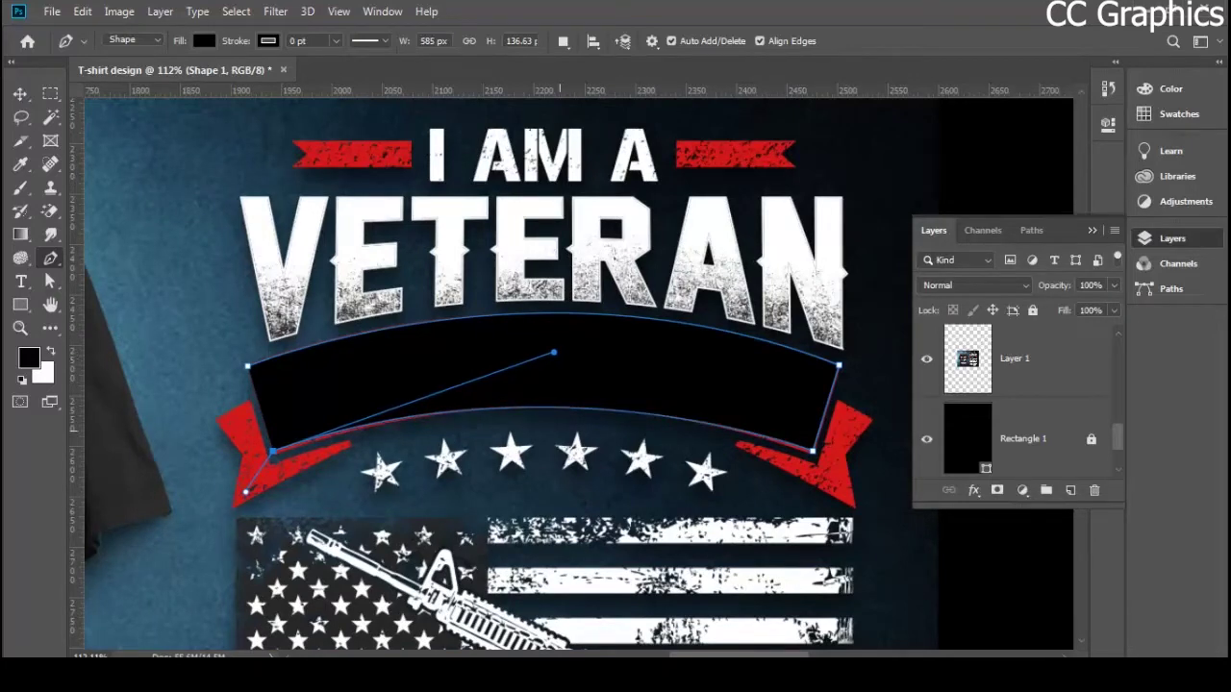
left_click(274, 452, "alt")
left_click(248, 367)
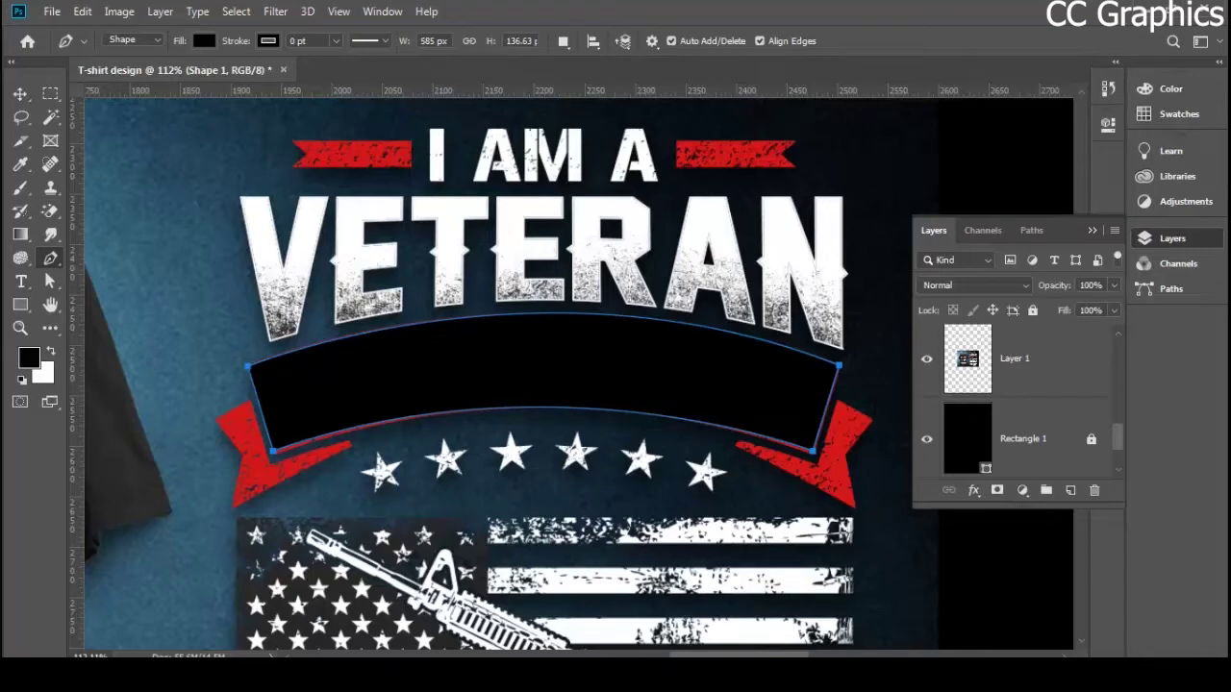
- Add a new empty layer above the traced banner shape, with the Pen tool active
left_click(20, 93)
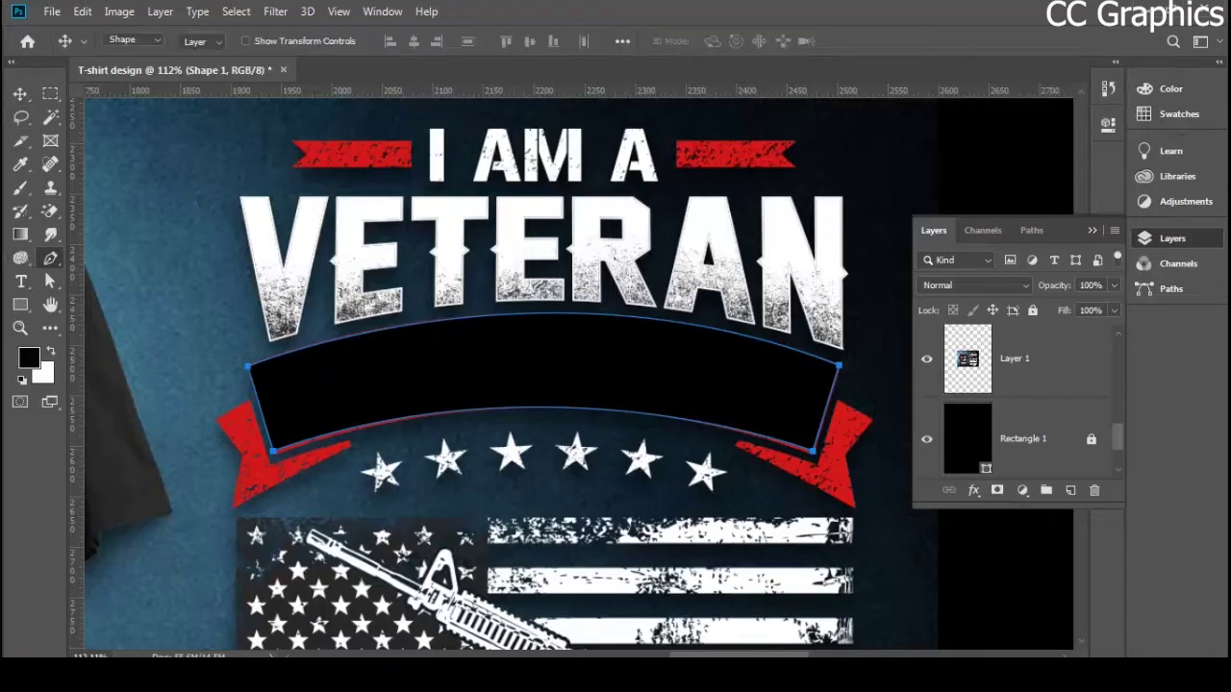
key("p")
scroll(902, 457, "up", 3)
scroll(1014, 399, "up", 2)
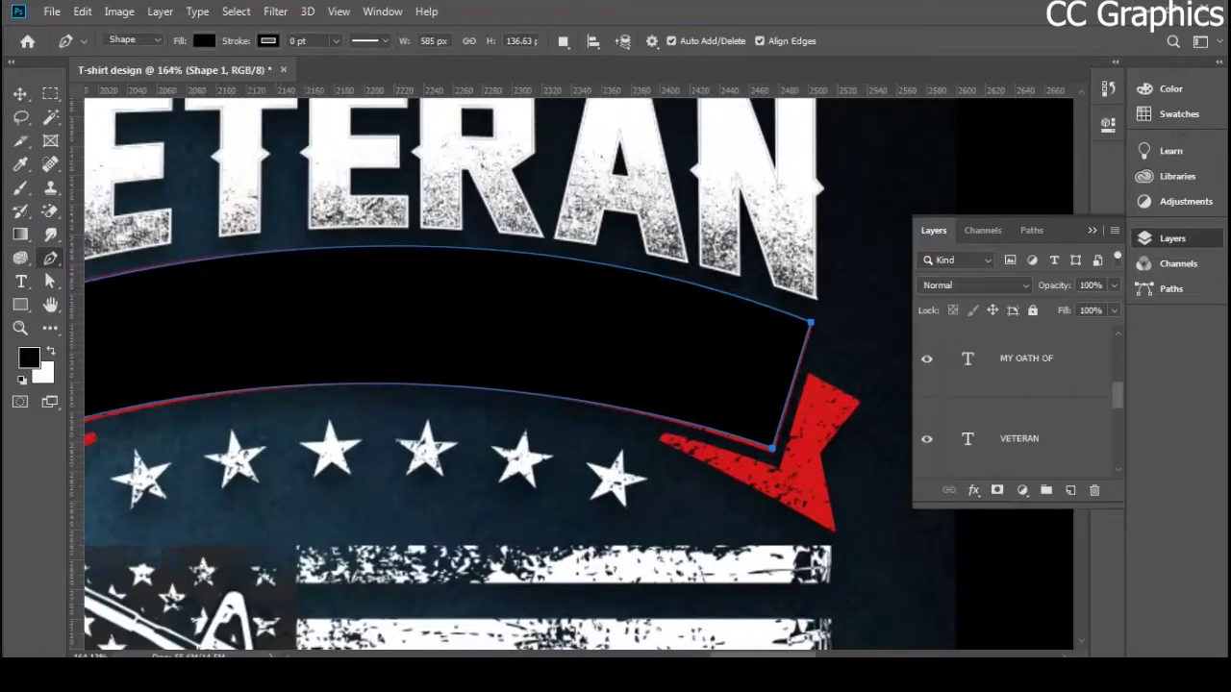
scroll(1014, 399, "up", 2)
left_click(1070, 490)
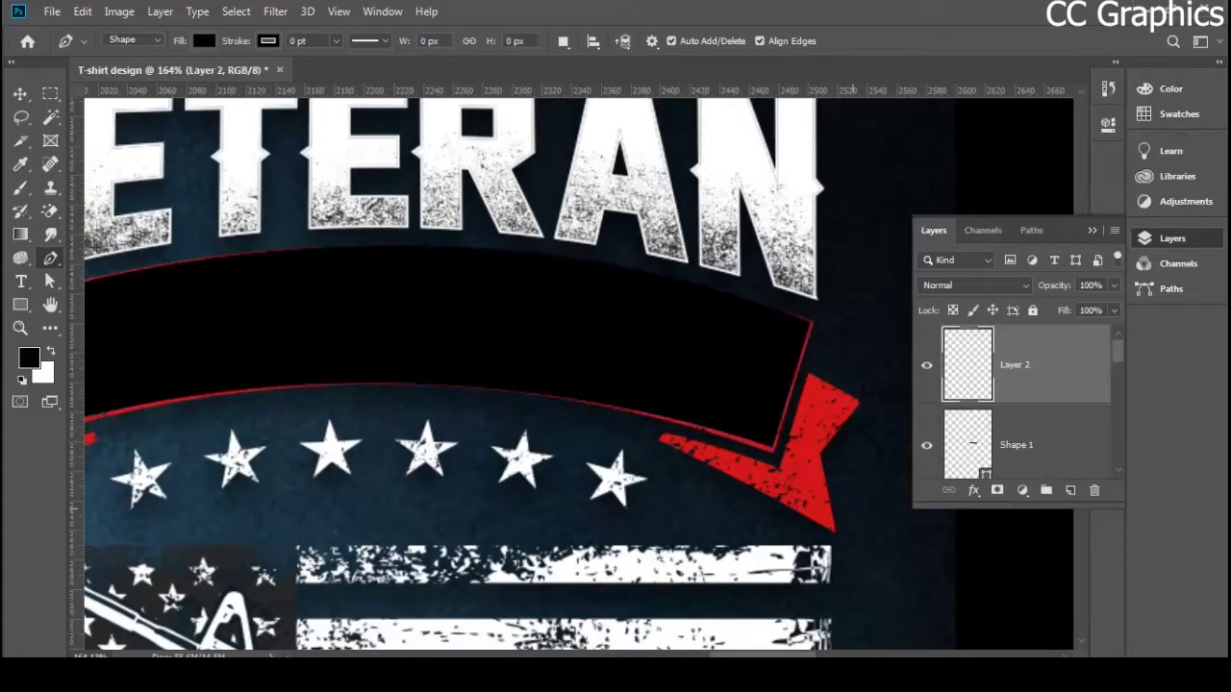
- Trace the red ribbon tail at the banner's right end as a closed Pen tool shape, about 137 x 105 px
scroll(853, 475, "up", 3)
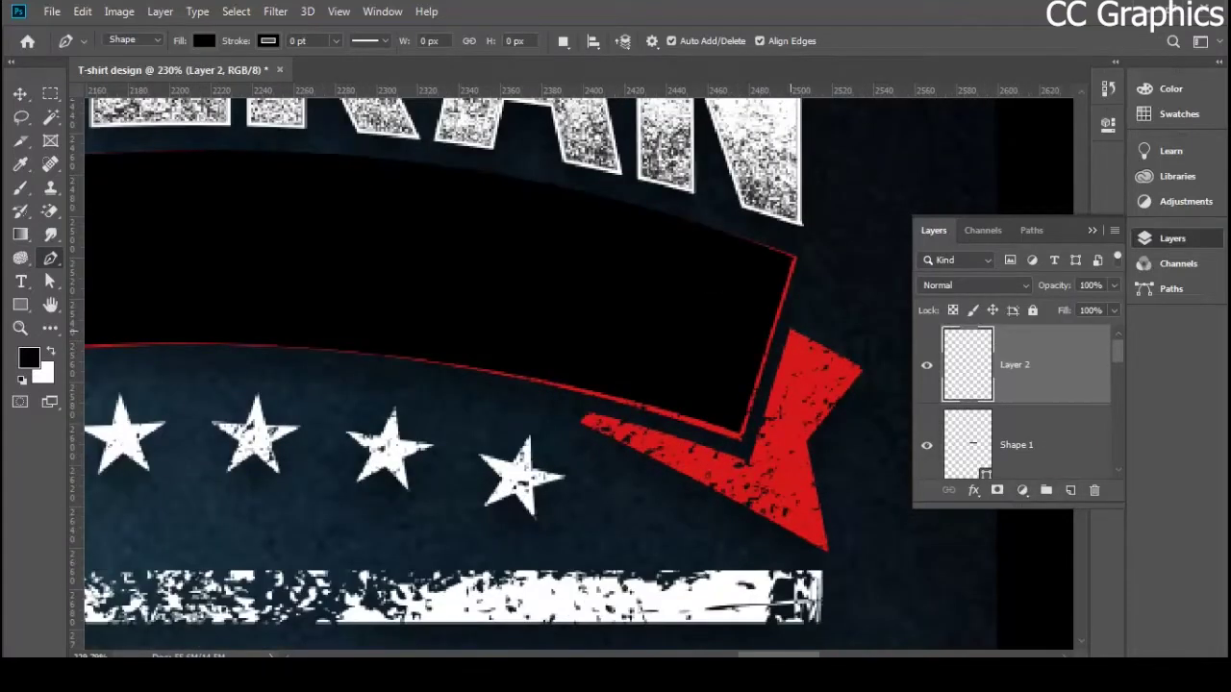
left_click(790, 331)
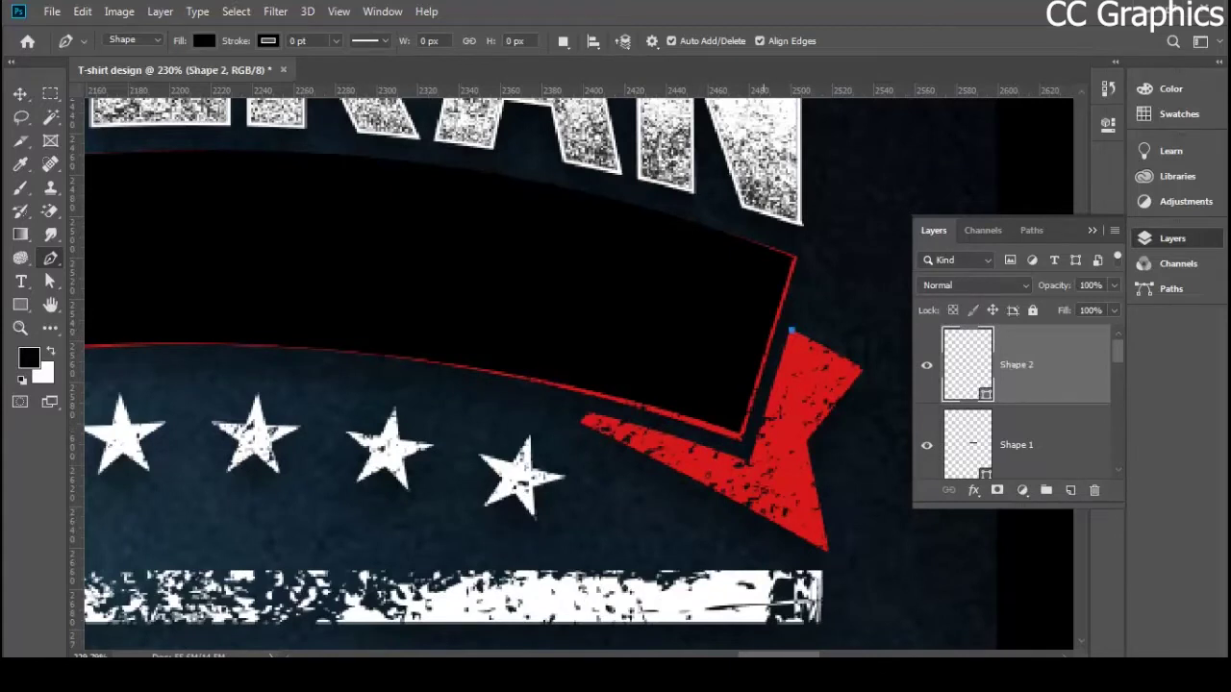
left_click(749, 465)
key("ctrl+z")
left_click(749, 465)
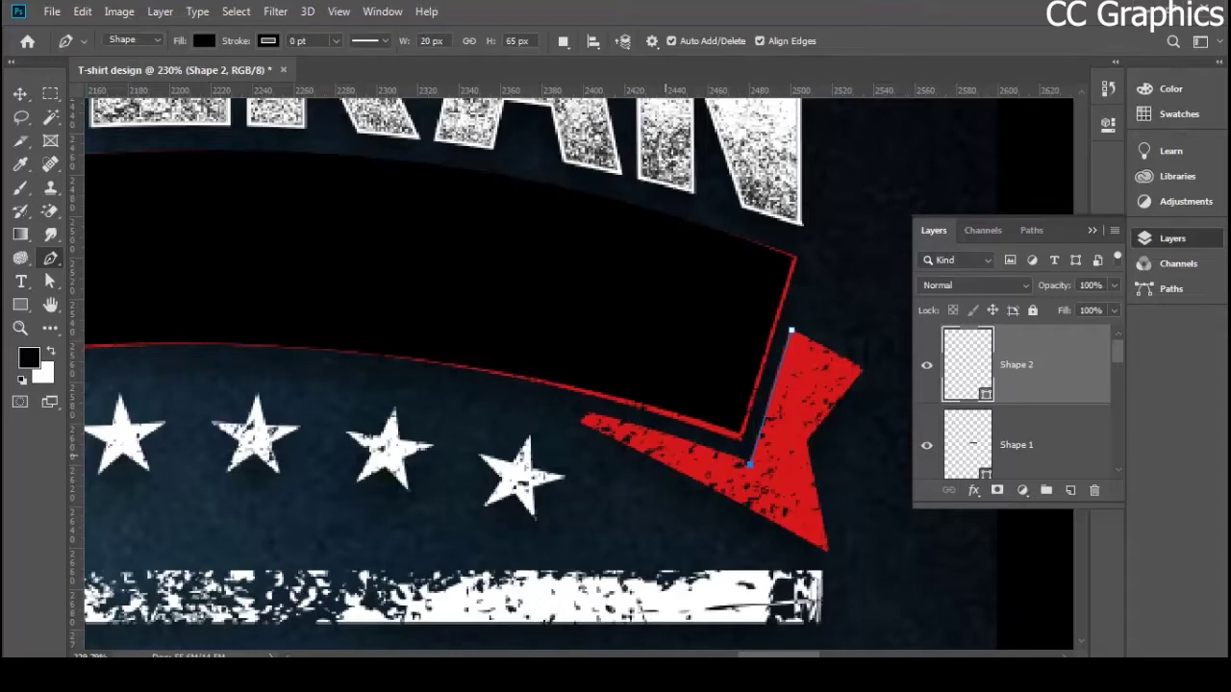
left_click(588, 415)
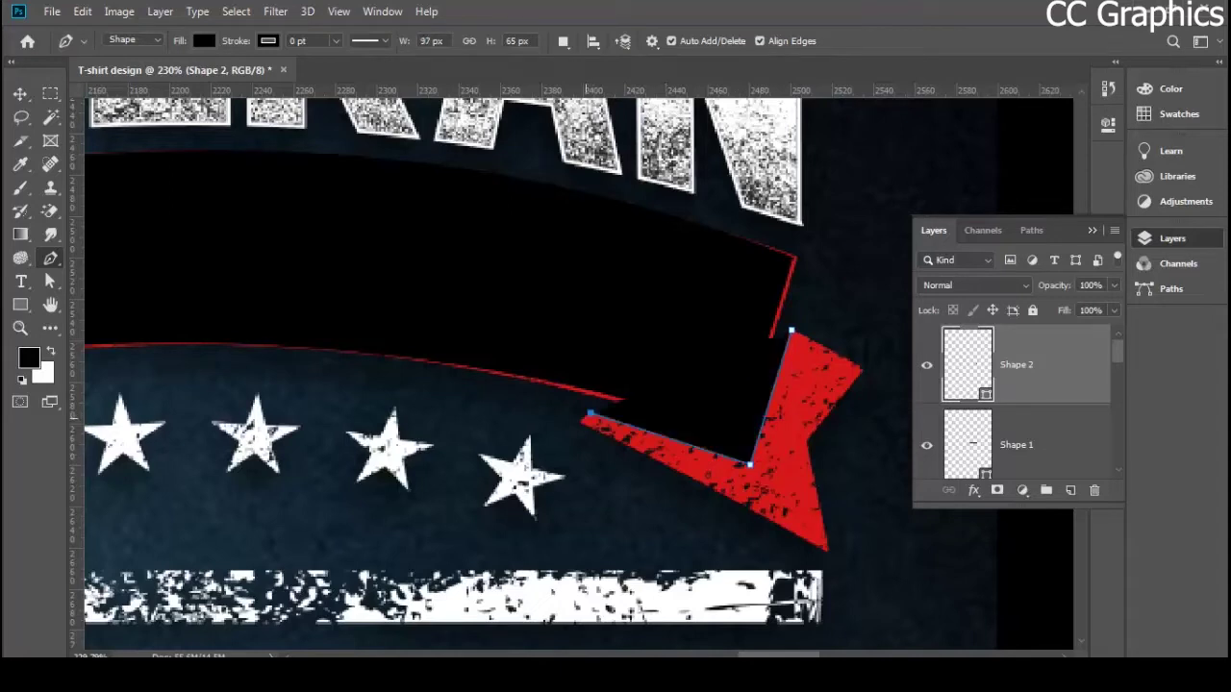
left_click(579, 420)
left_click(823, 547)
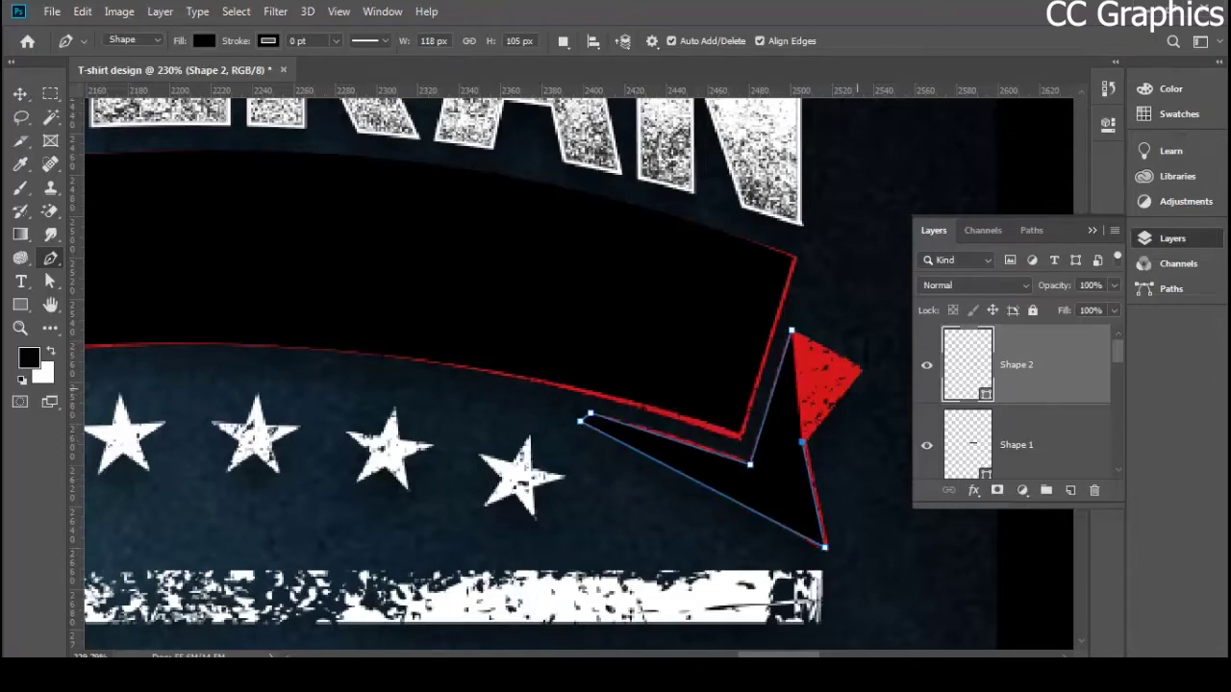
left_click(862, 370)
left_click(791, 330)
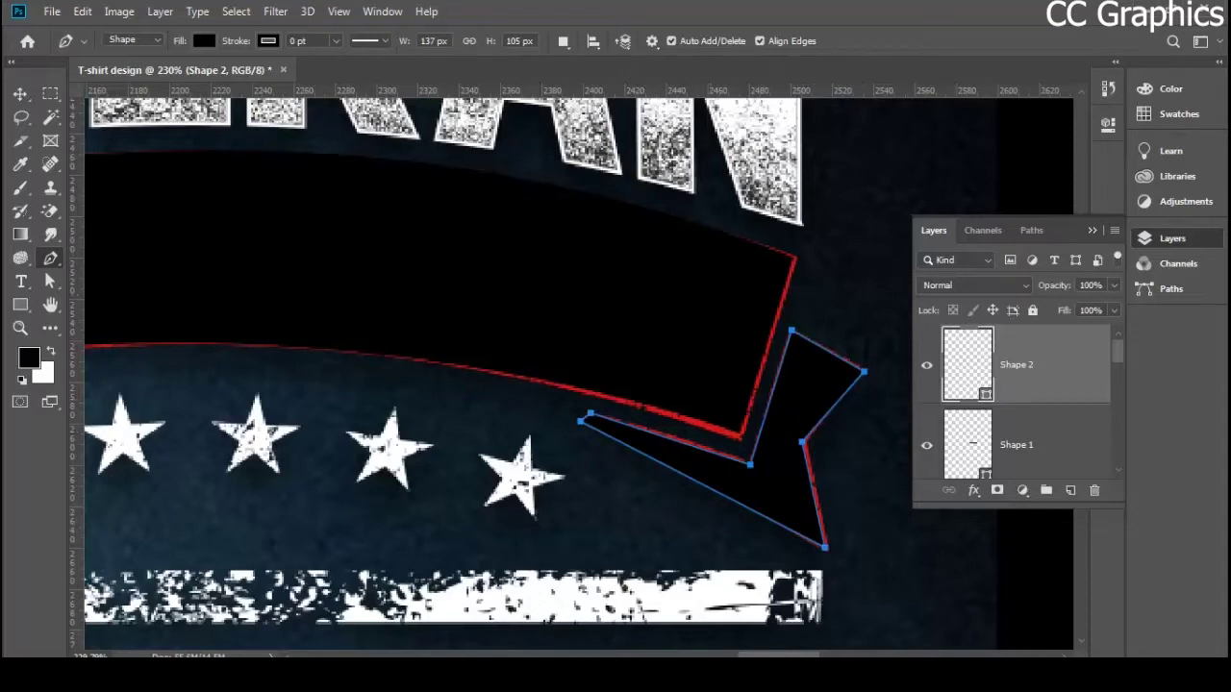
- Recolour the traced right ribbon tail with a muted reddish grey fill
double_click(967, 365)
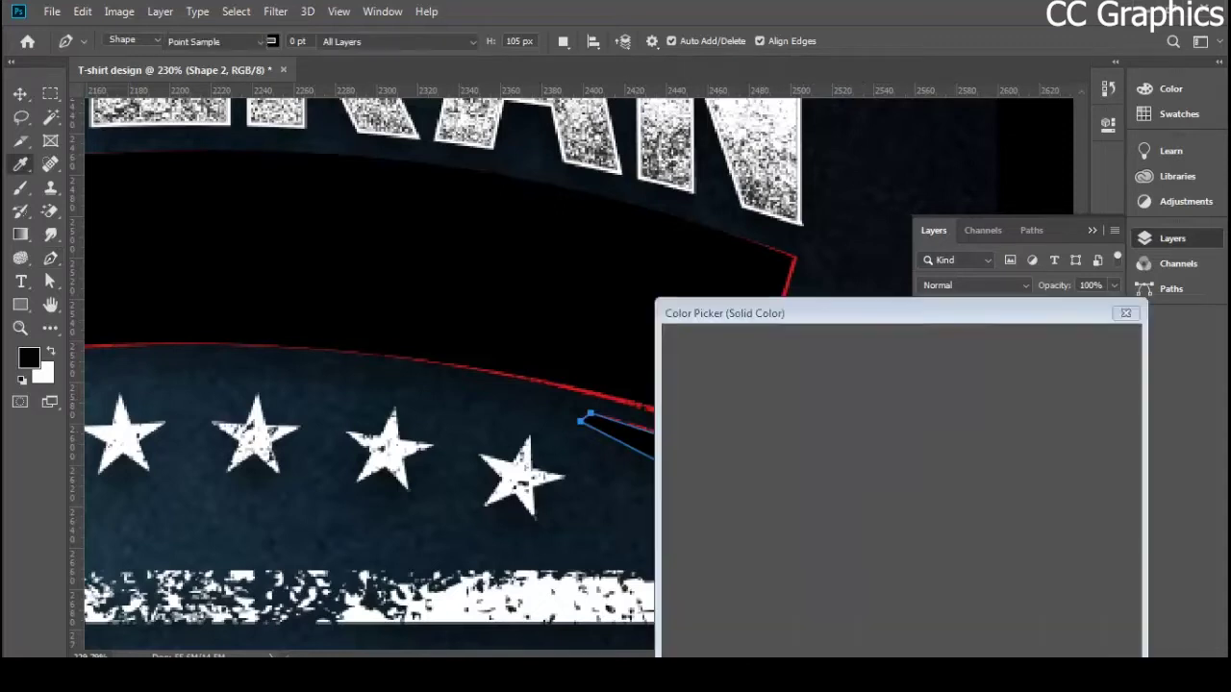
left_click(688, 458)
left_click(1080, 345)
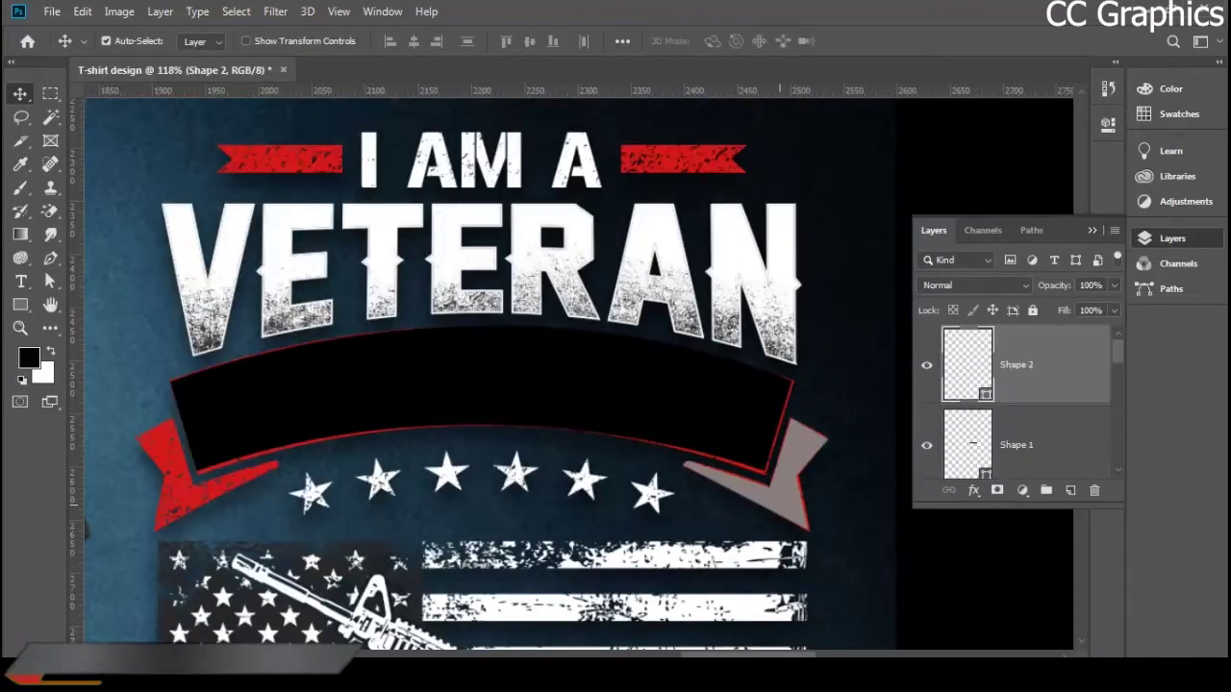
- Duplicate the grey ribbon tail over the row of stars, try rotating the copy 180°, and undo the rotation
left_click_drag(694, 476, 403, 485)
key("ctrl")
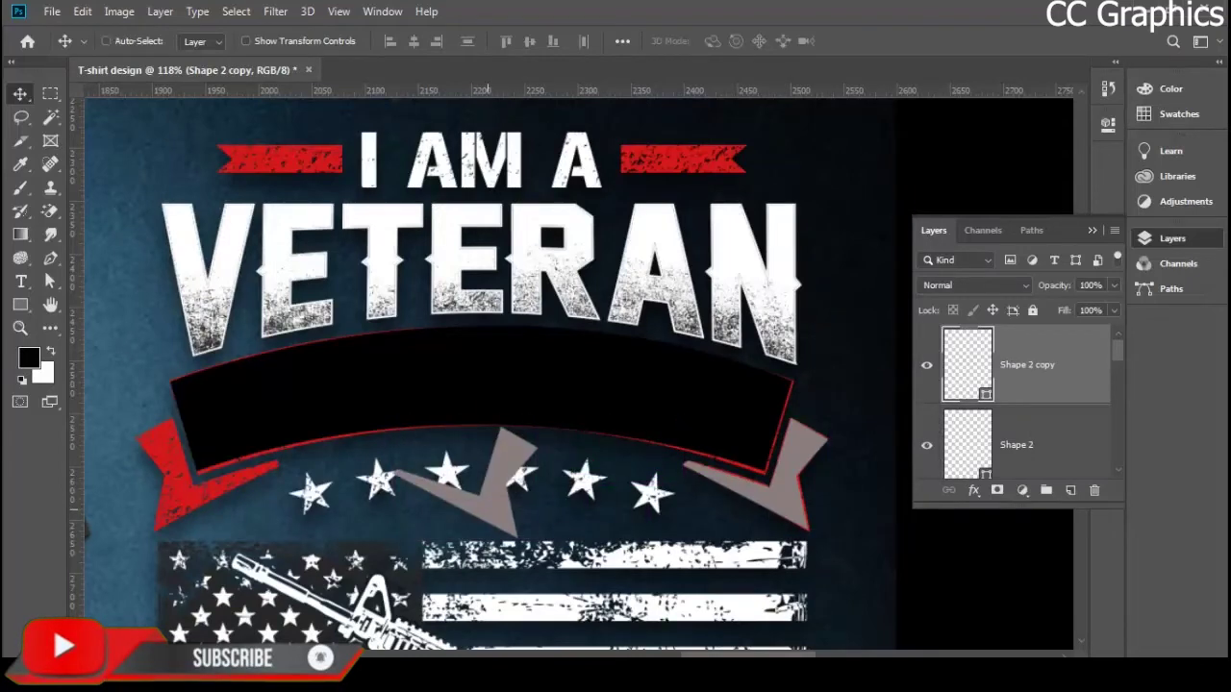
key("ctrl+t")
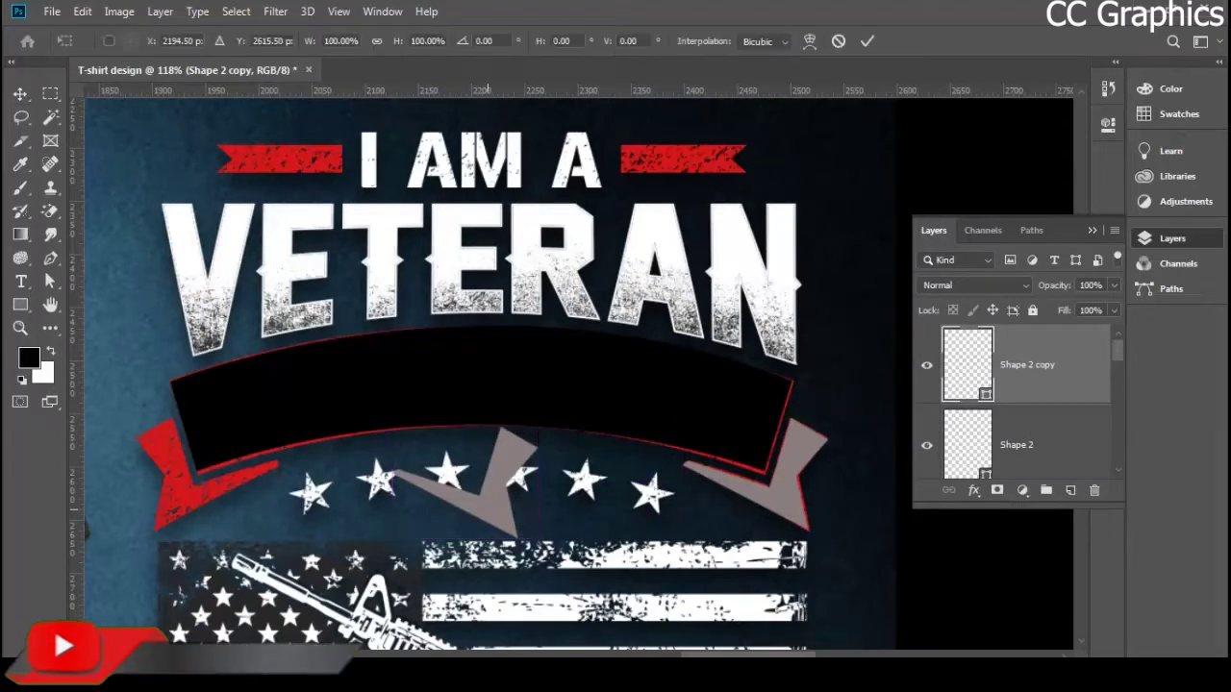
right_click(496, 497)
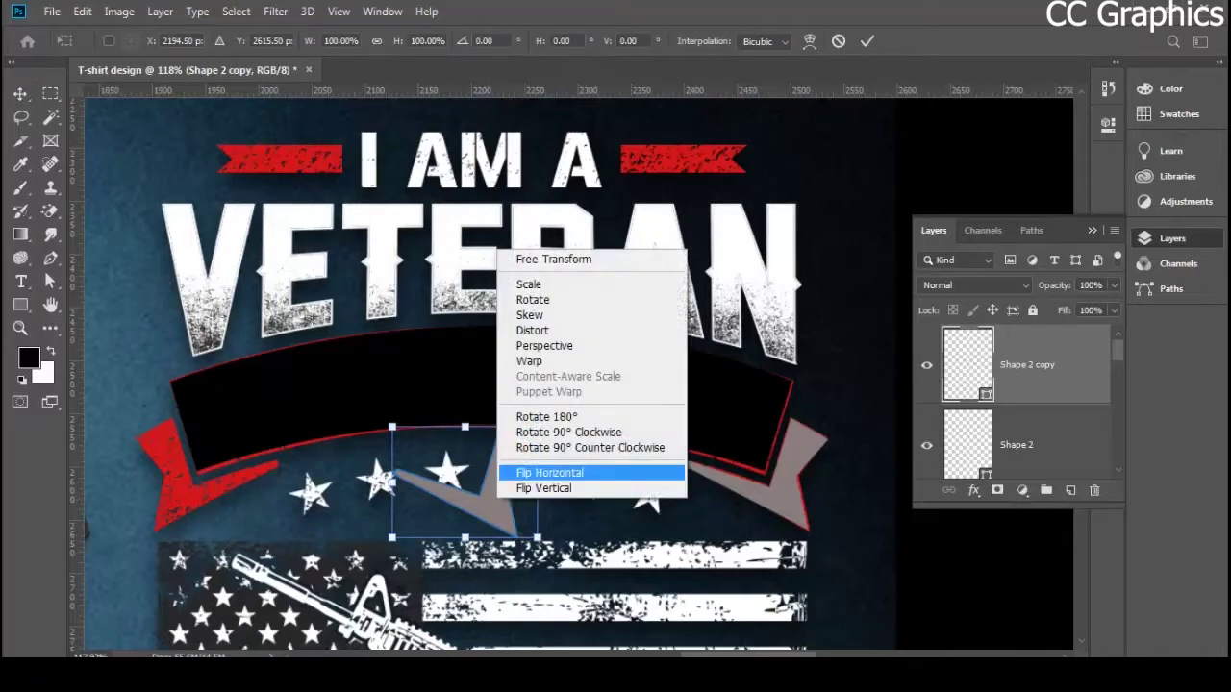
left_click(546, 416)
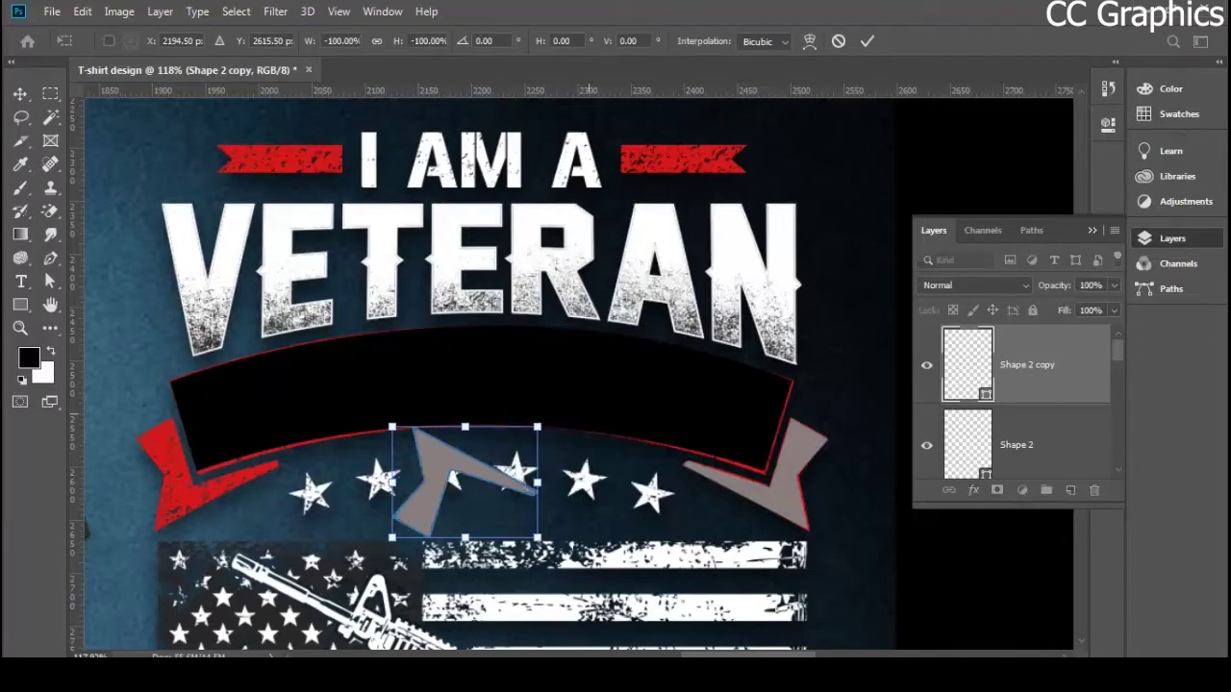
key("ctrl+z")
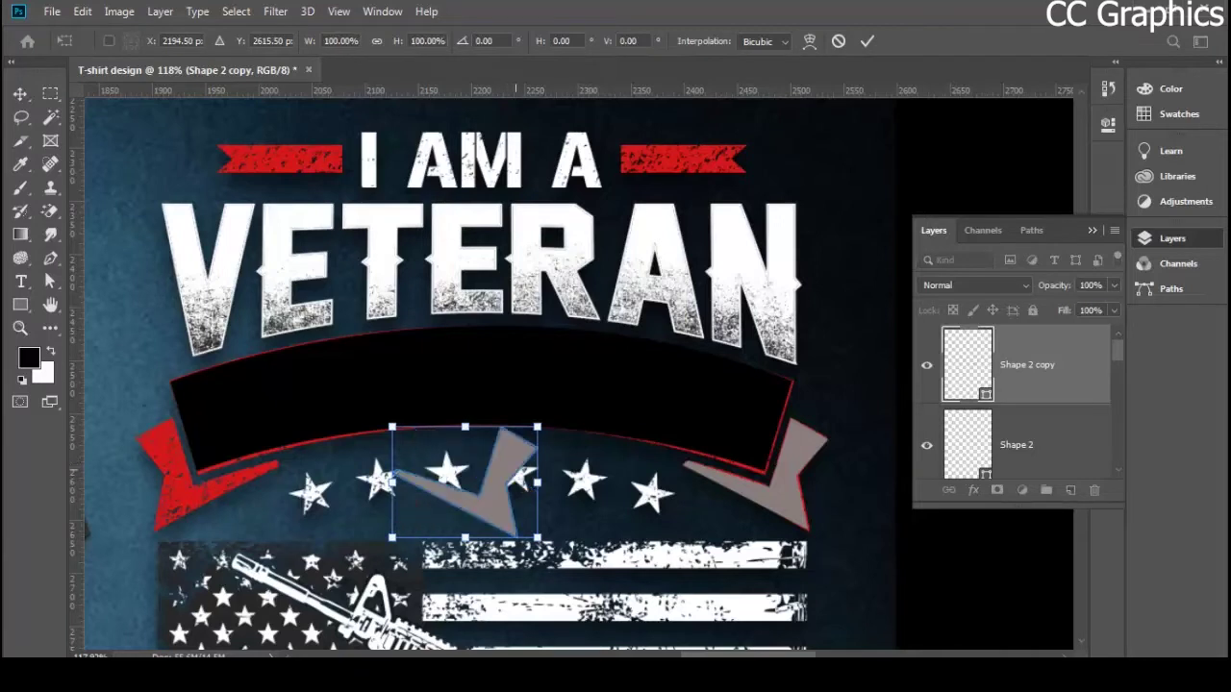
- Try mirroring the duplicated tail horizontally, cancel the transform, and delete the copy
left_click_drag(537, 481, 246, 481)
key("ctrl+z")
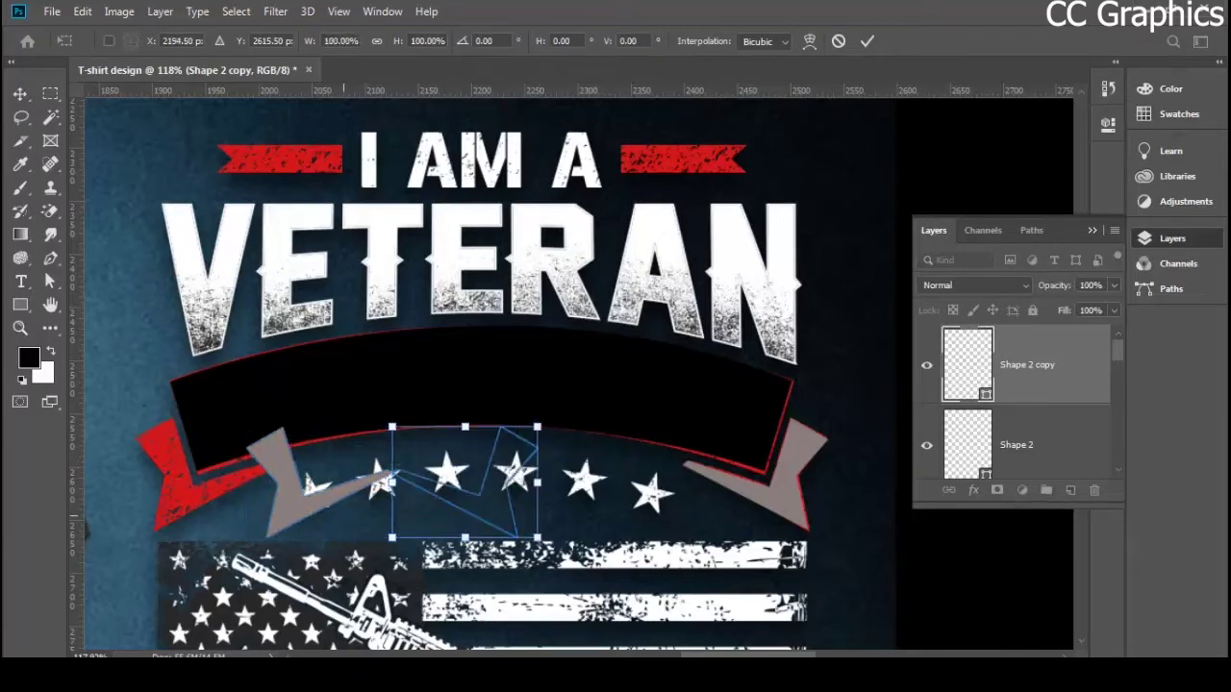
key("Escape")
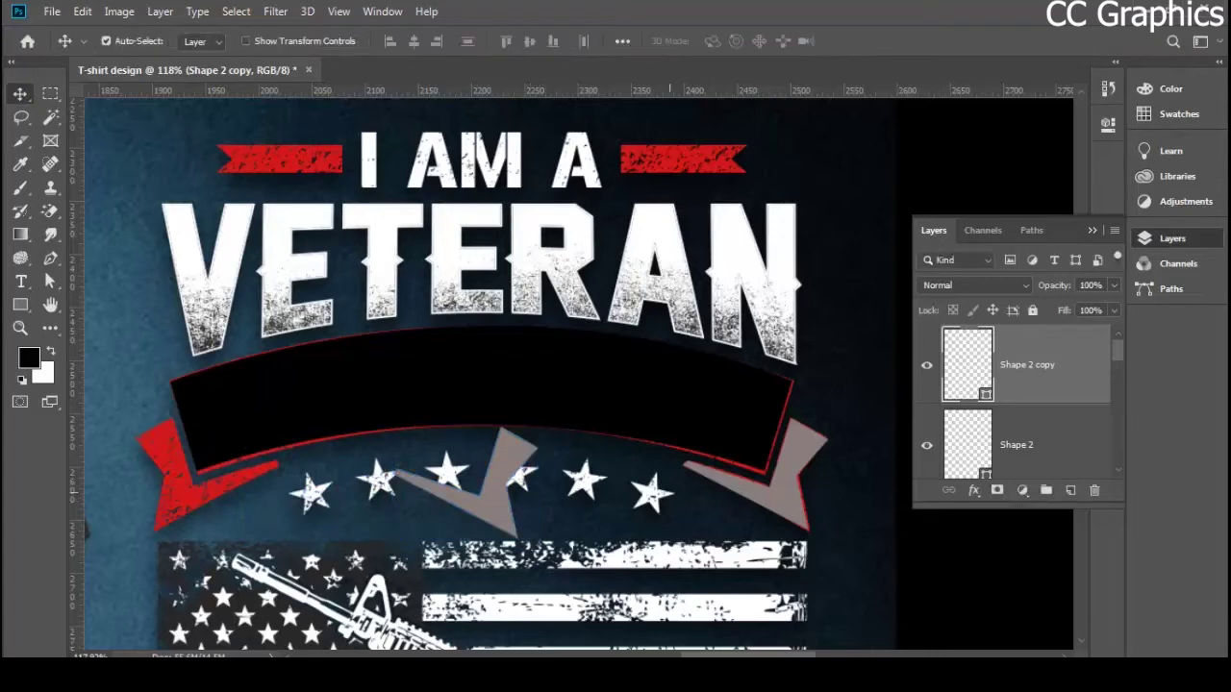
key("Delete")
- On a new layer, start a Pen tool shape along the left ribbon tail's upper and inner edges, about 55 x 63 px
scroll(140, 500, "up", 4)
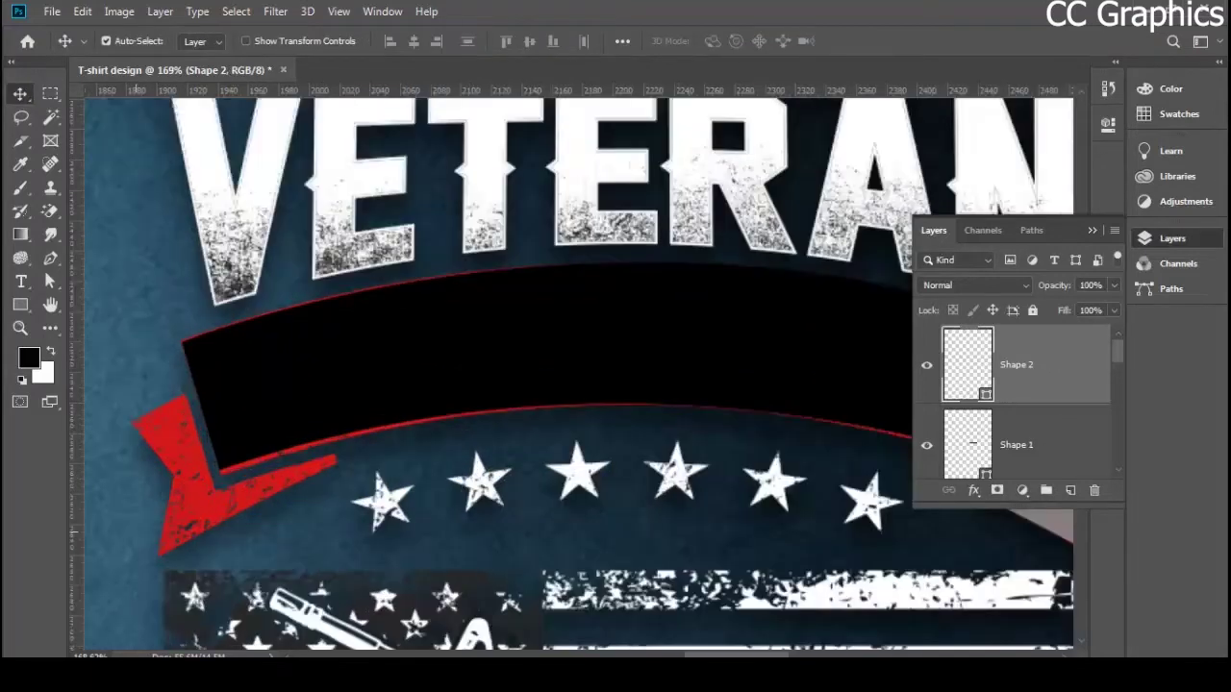
left_click(1070, 491)
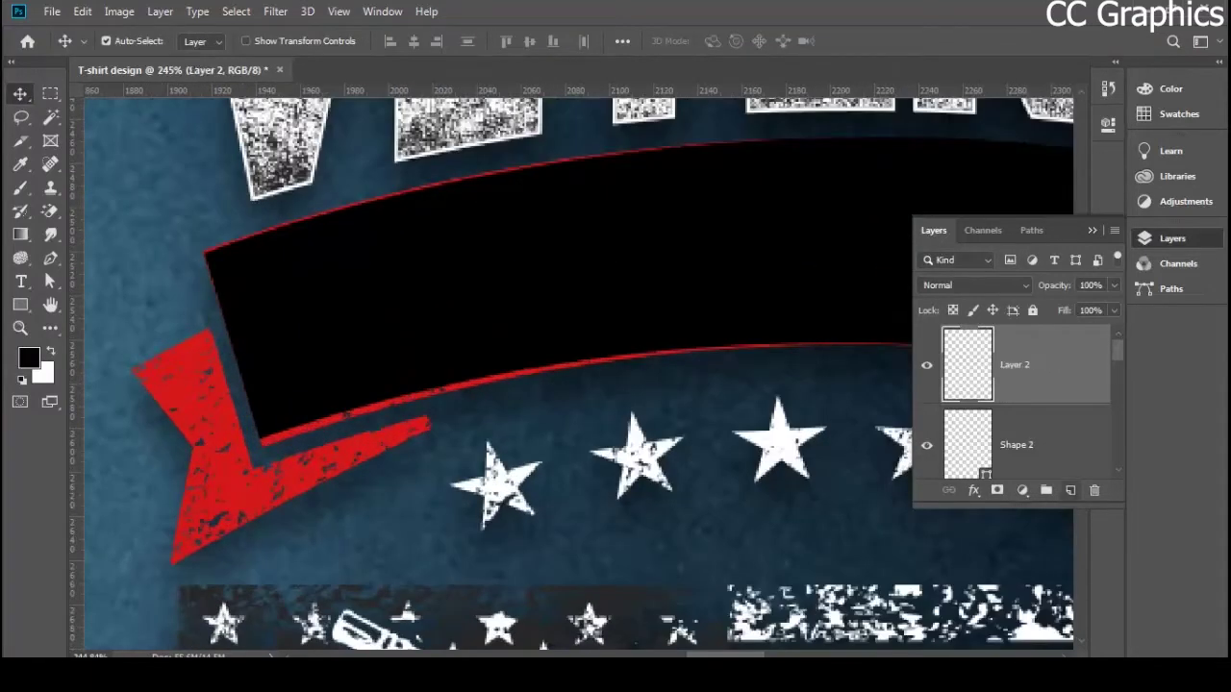
left_click(50, 258)
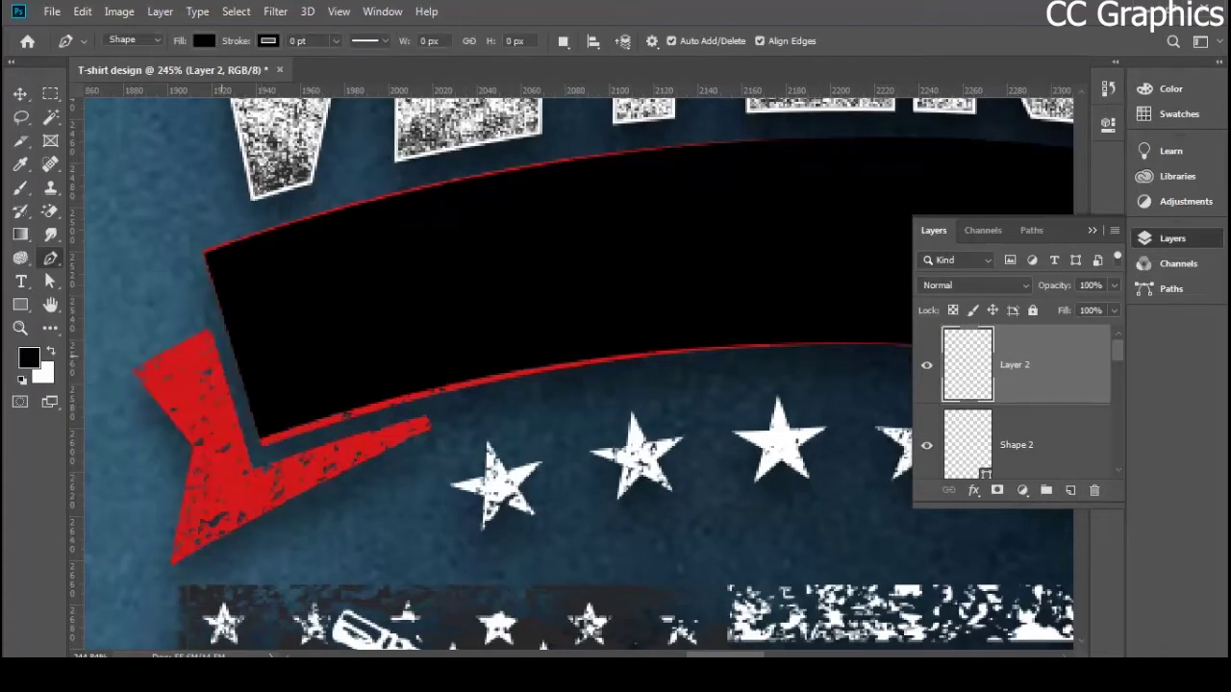
left_click(130, 371)
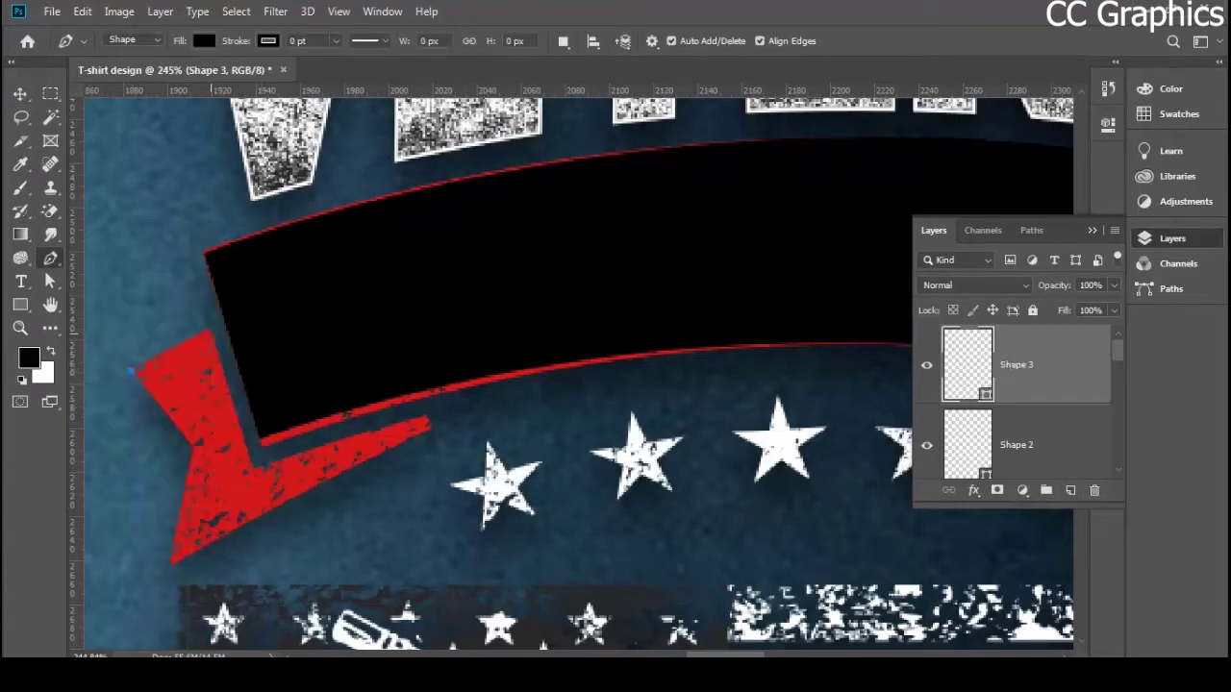
left_click(173, 329)
key("ctrl+z")
left_click(206, 329)
left_click(252, 467)
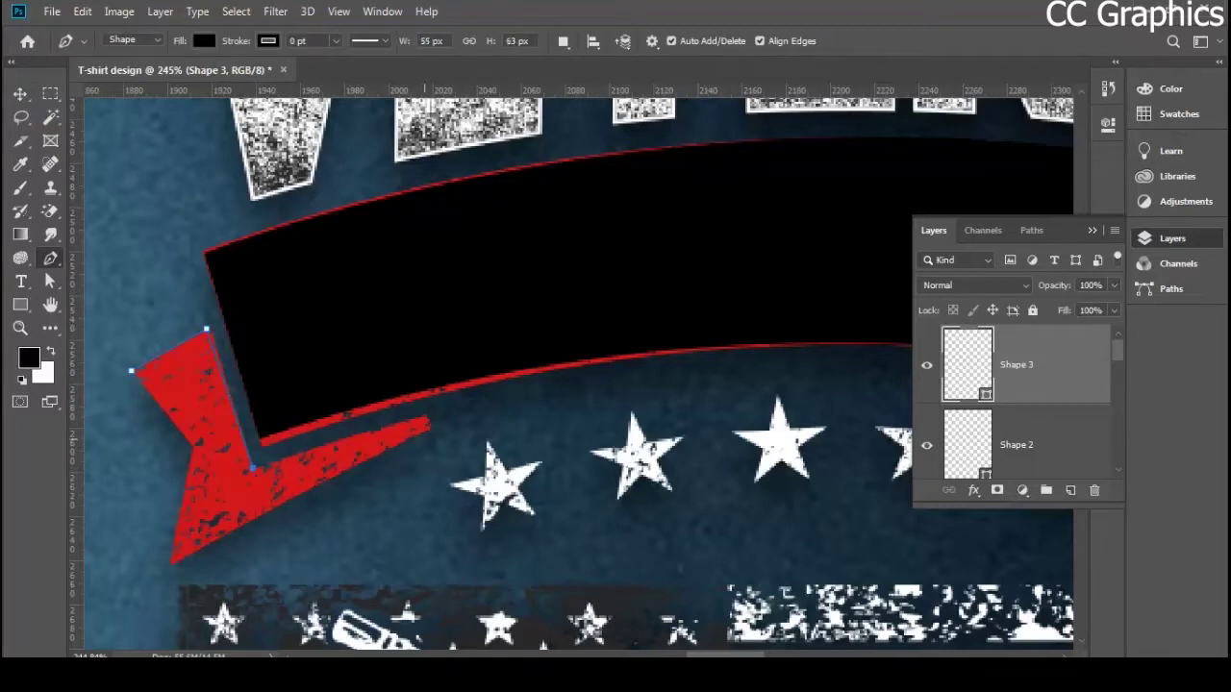
- Trace the rest of the left ribbon tail and close the shape at about 135 x 106 px
left_click(424, 416)
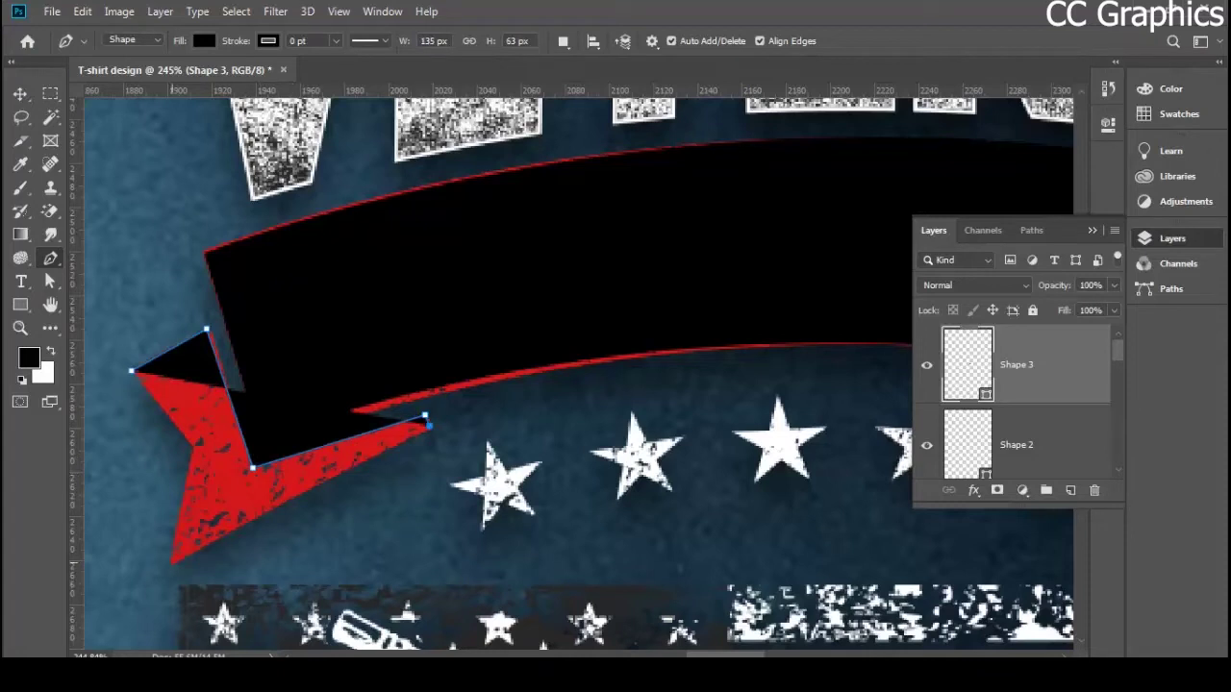
left_click(172, 561)
left_click(192, 452)
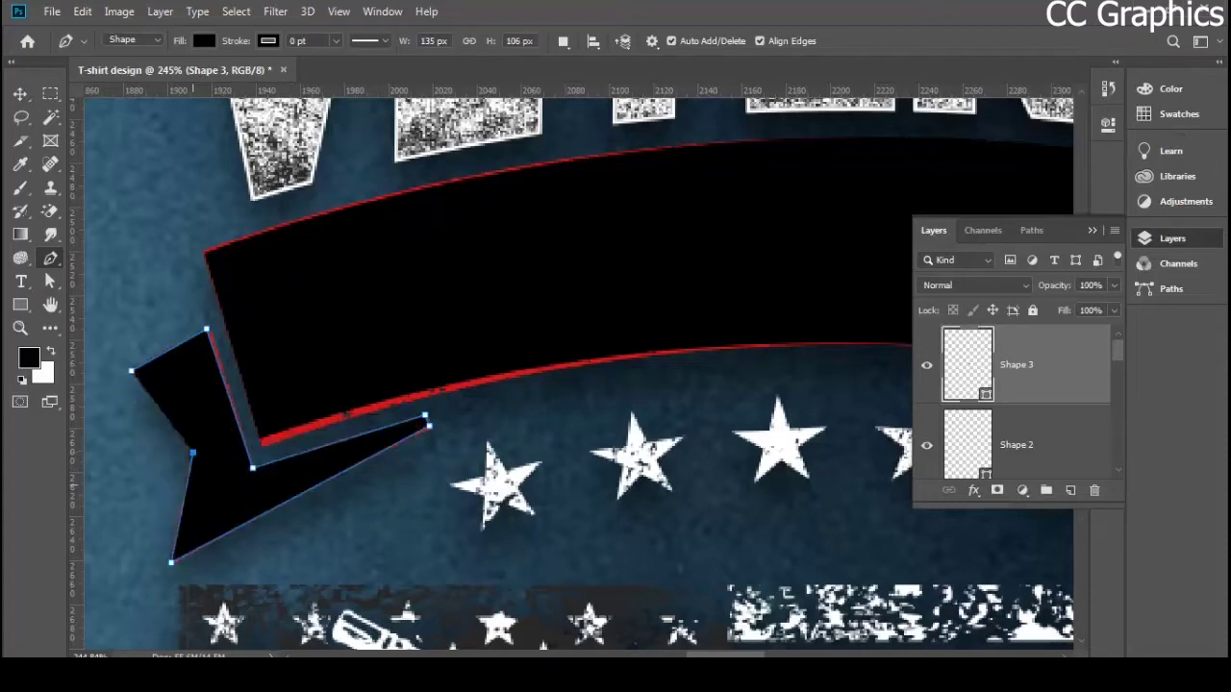
left_click(132, 370)
key("v")
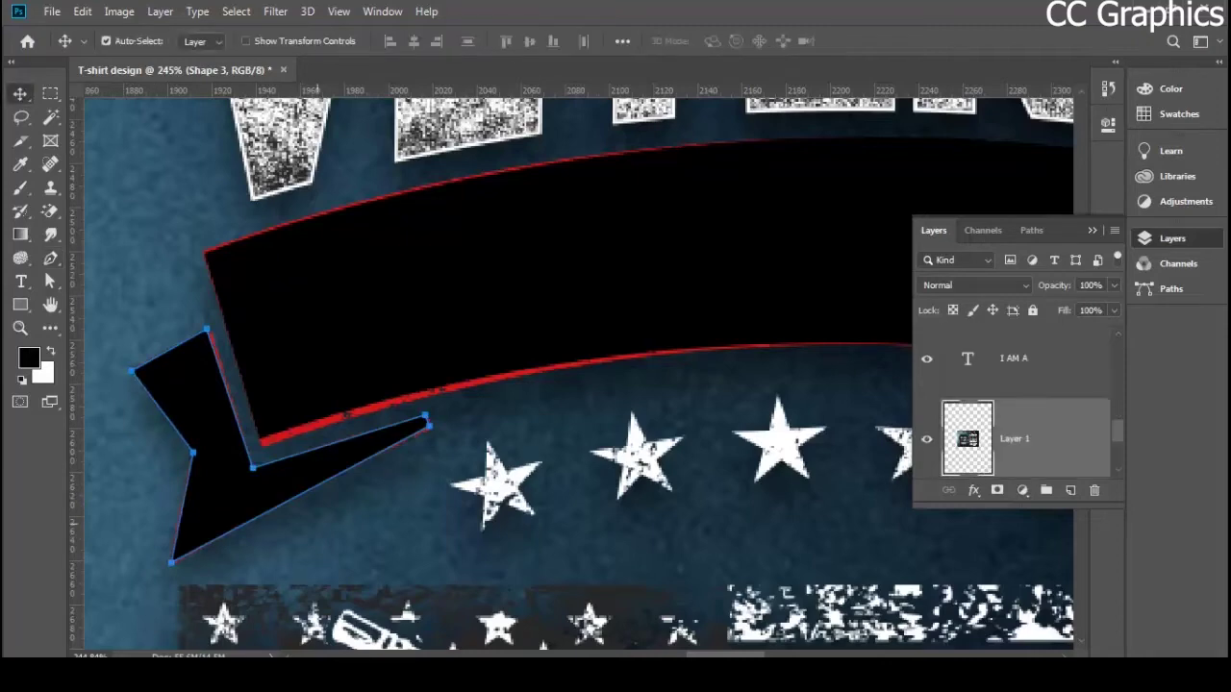
- Change the fill of the right ribbon tail shape to black, 000000
scroll(170, 488, "down", 4)
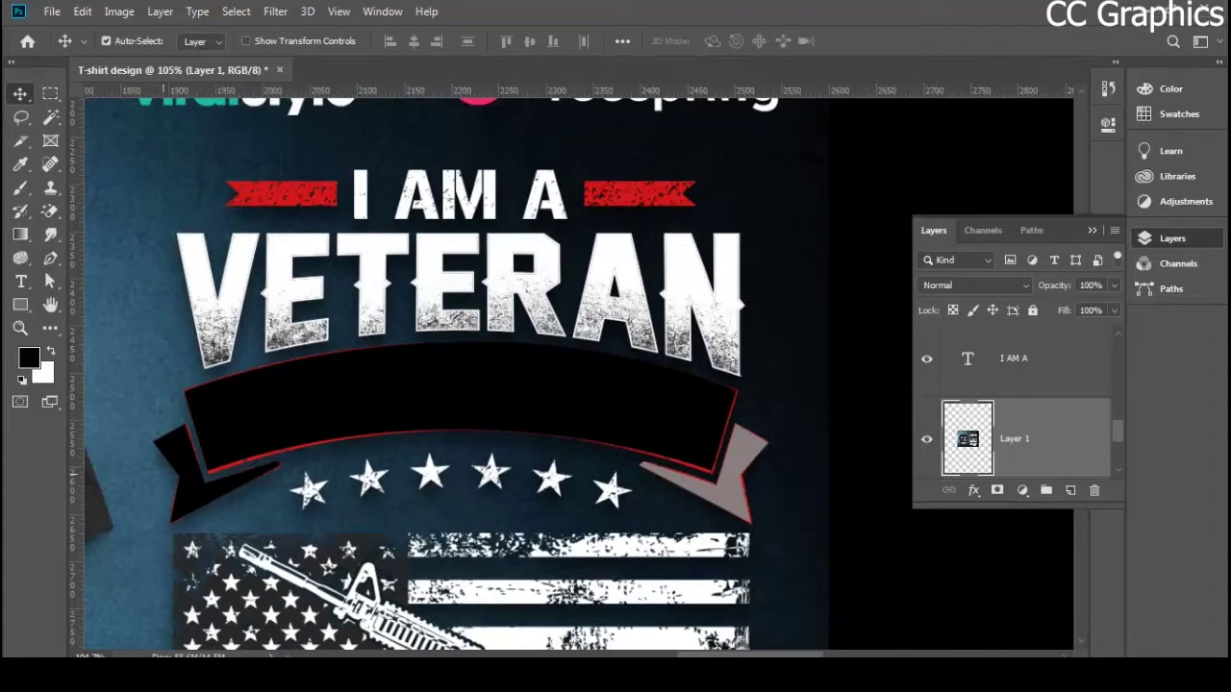
left_click(188, 476)
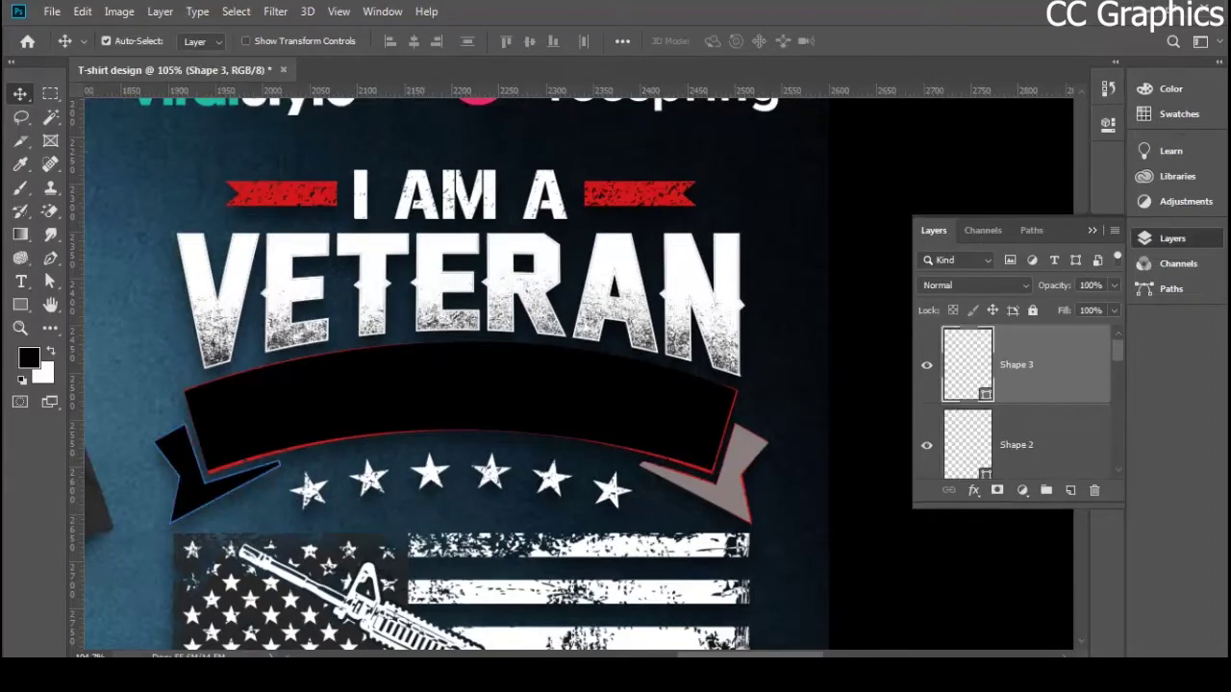
left_click(710, 495)
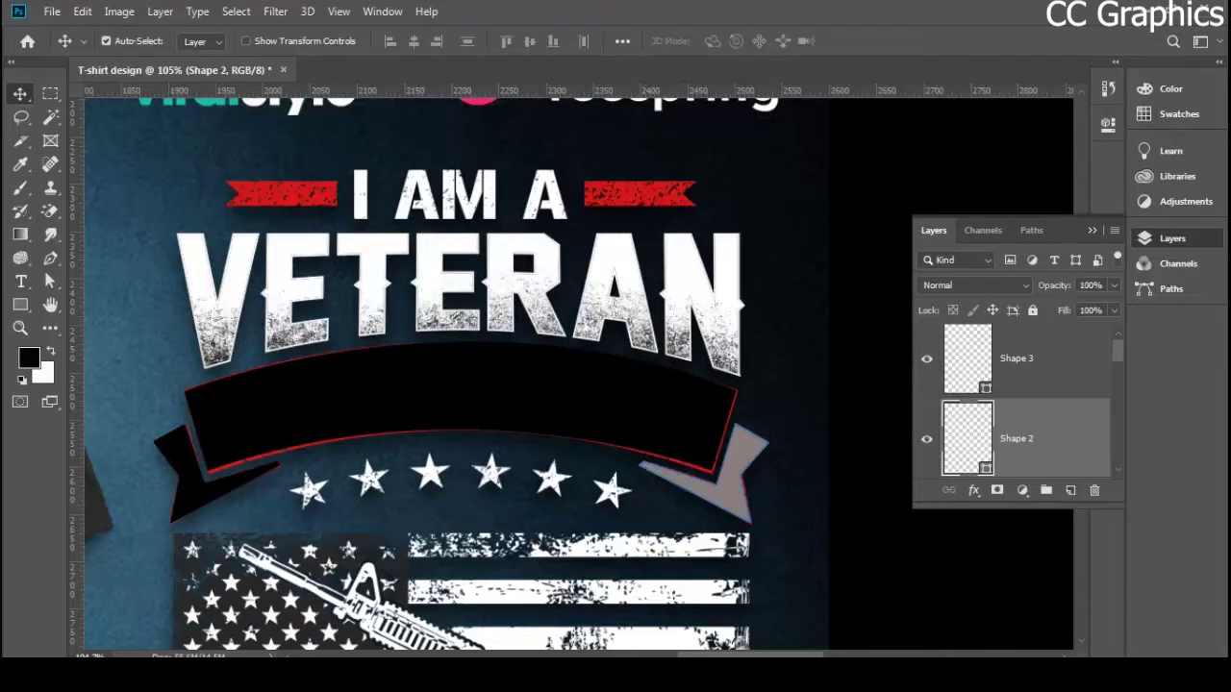
double_click(966, 438)
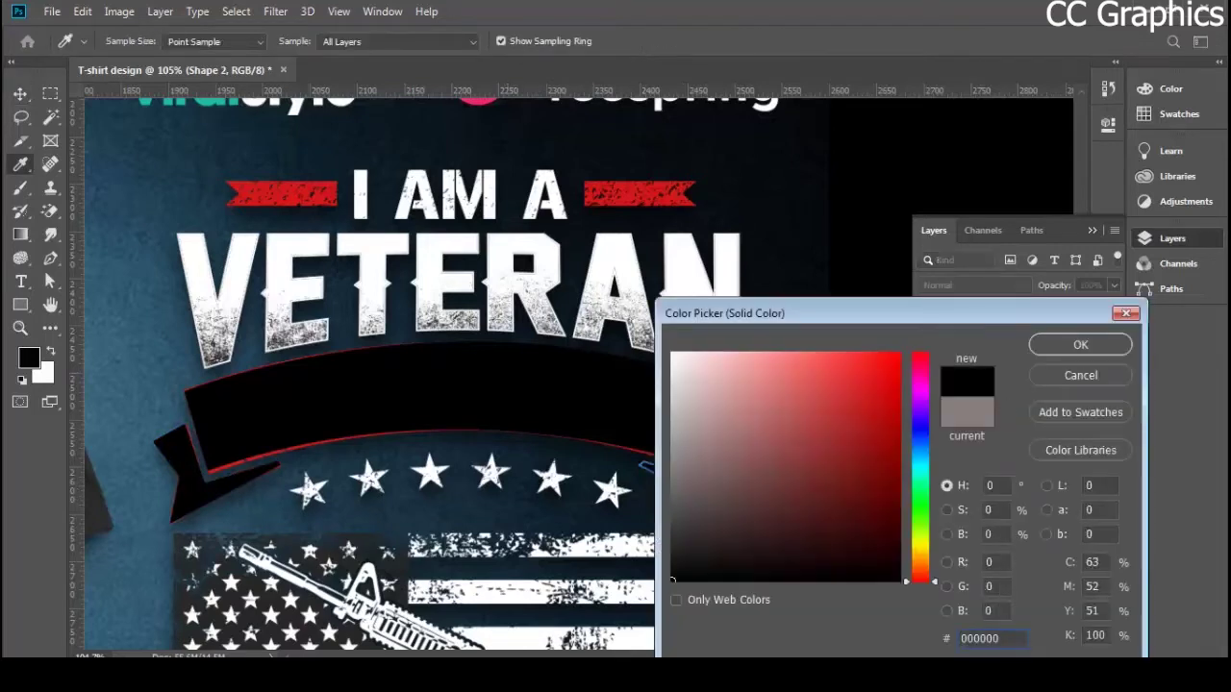
key("Return")
- Select the curved banner shape and both ribbon tail shapes together
left_click(581, 397)
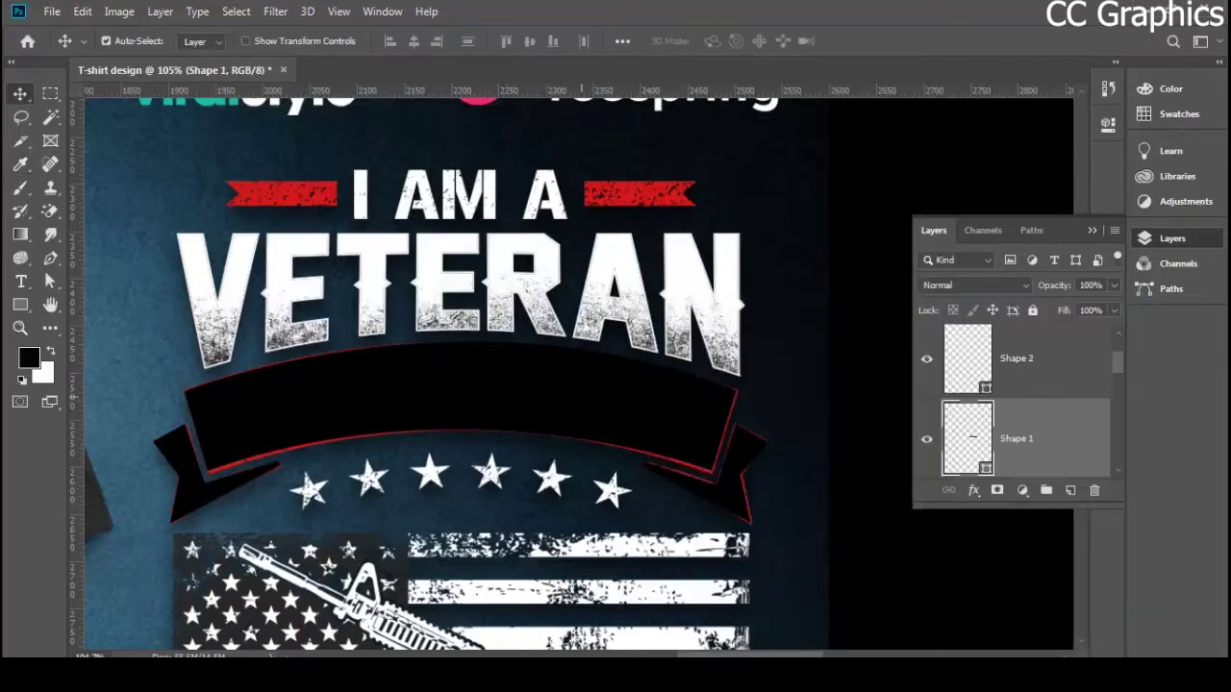
left_click(729, 489)
left_click(219, 494)
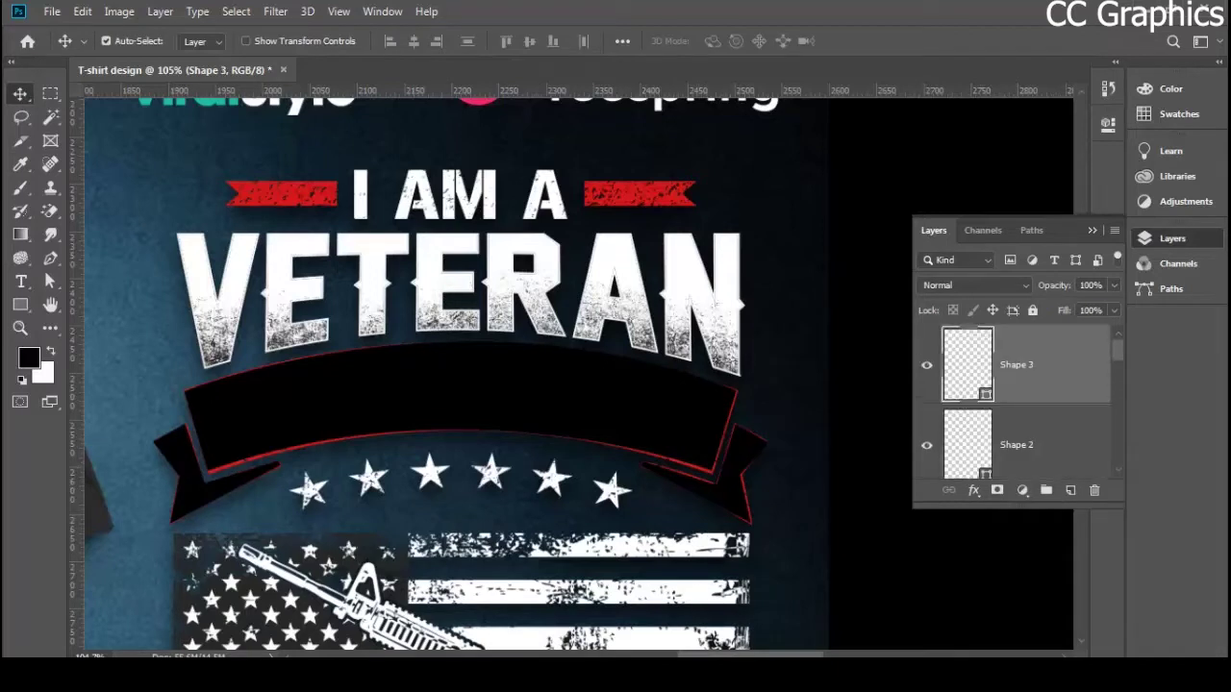
key("alt+bracketleft")
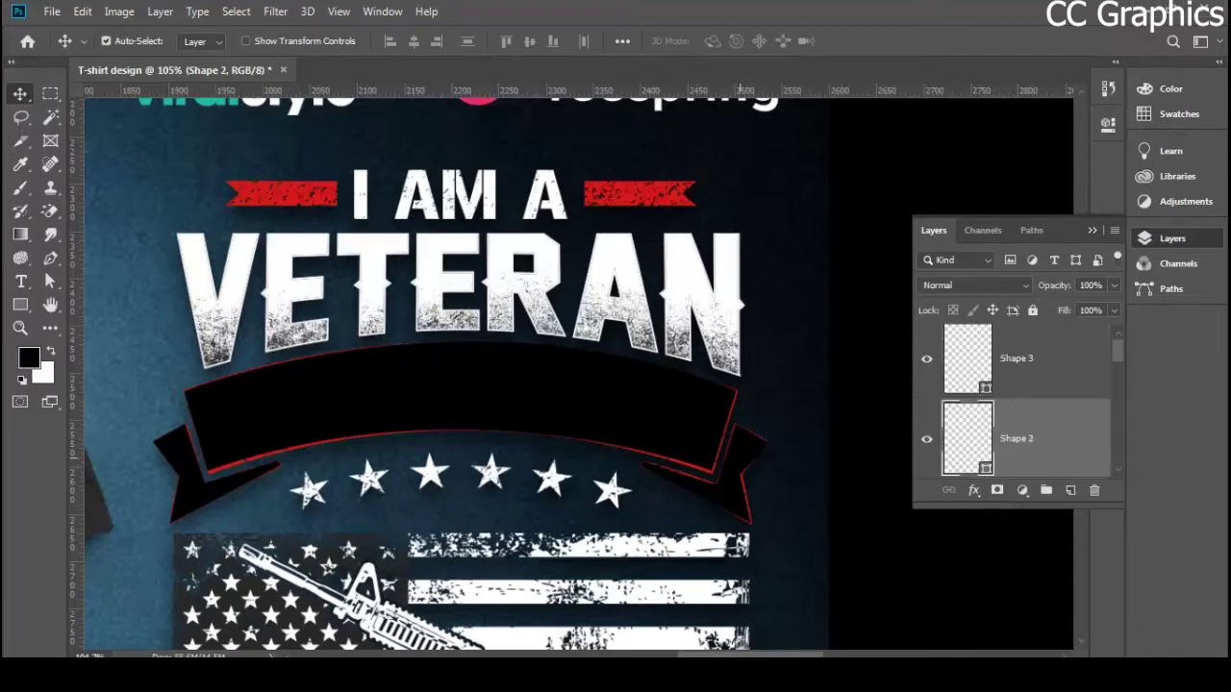
left_click(569, 387, "shift")
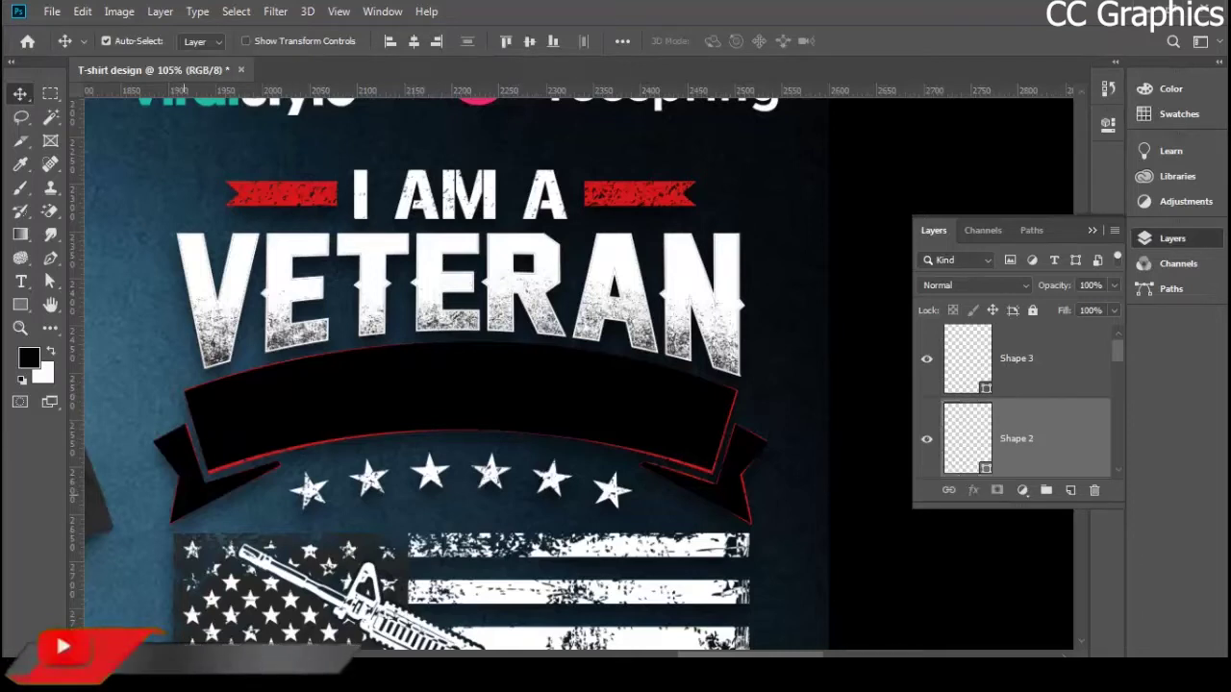
left_click(207, 492, "shift")
- Merge the selected banner and tail shapes into one shape layer and hide it
scroll(1019, 400, "down", 5)
scroll(1019, 400, "up", 5)
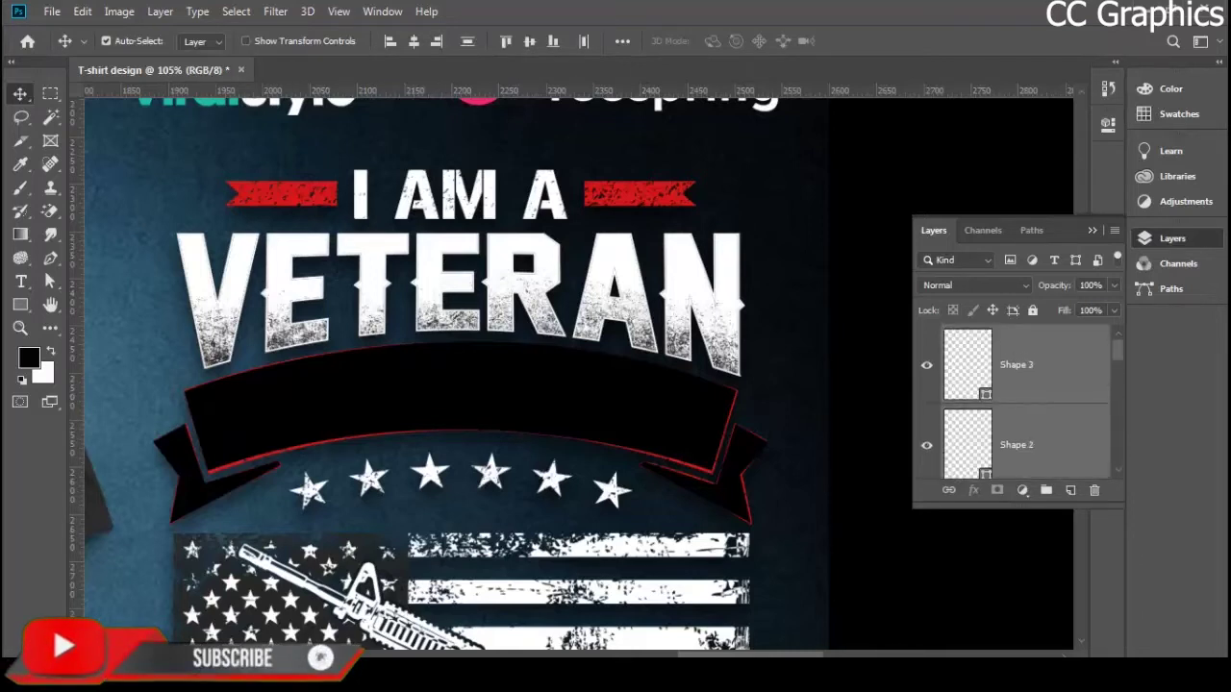
scroll(1019, 400, "down", 1)
scroll(1019, 400, "down", 4)
scroll(1019, 400, "up", 5)
scroll(576, 409, "down", 4)
scroll(602, 390, "down", 3)
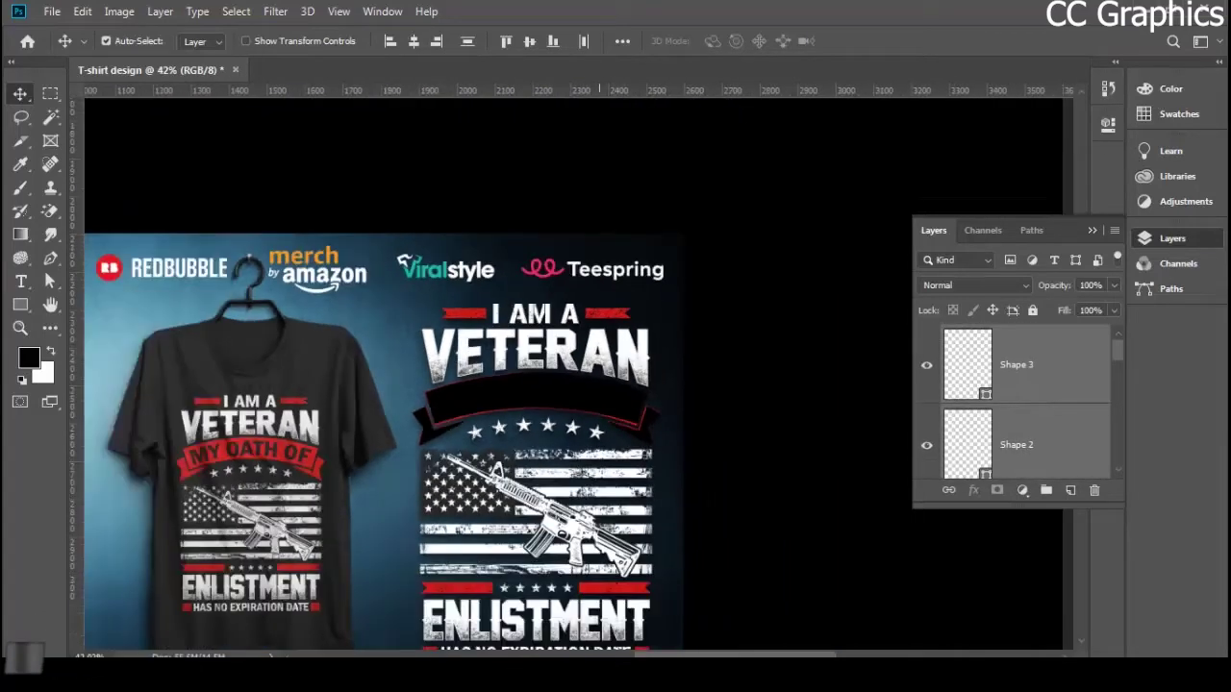
key("ctrl")
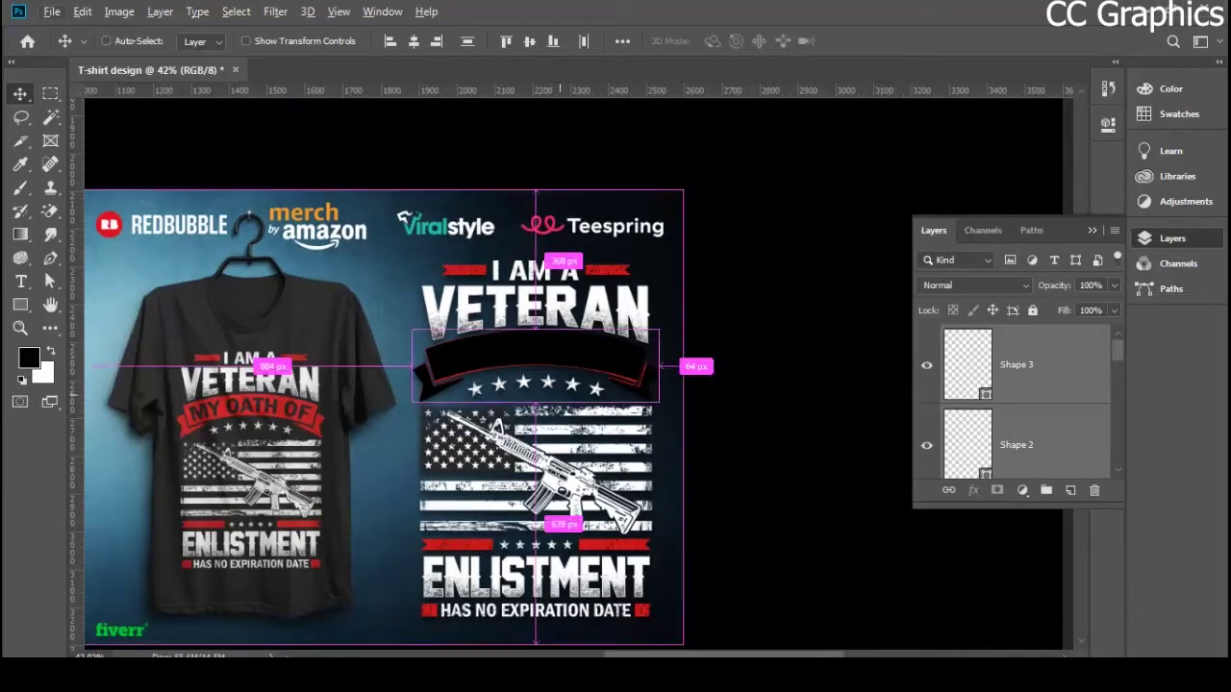
key("ctrl+e")
left_click(927, 365)
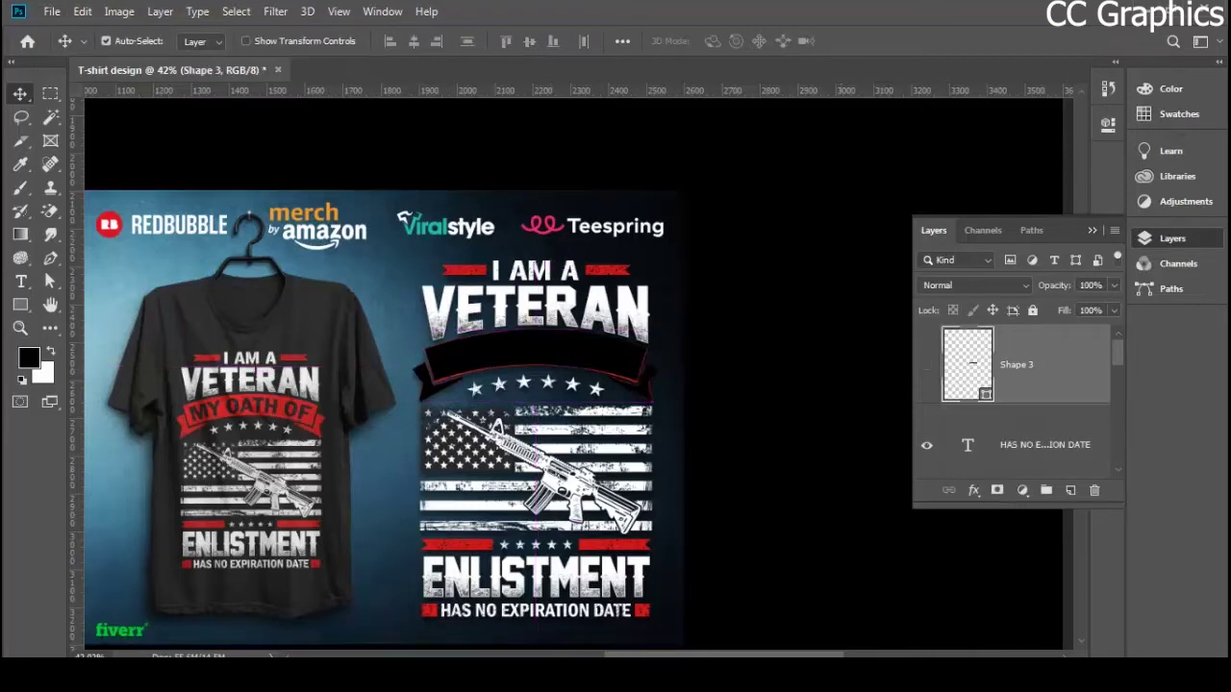
- Show the merged banner shape layer and change its fill to white, ffffff
key("ctrl+comma")
scroll(1019, 404, "down", 5)
scroll(576, 384, "up", 1)
scroll(1019, 404, "up", 5)
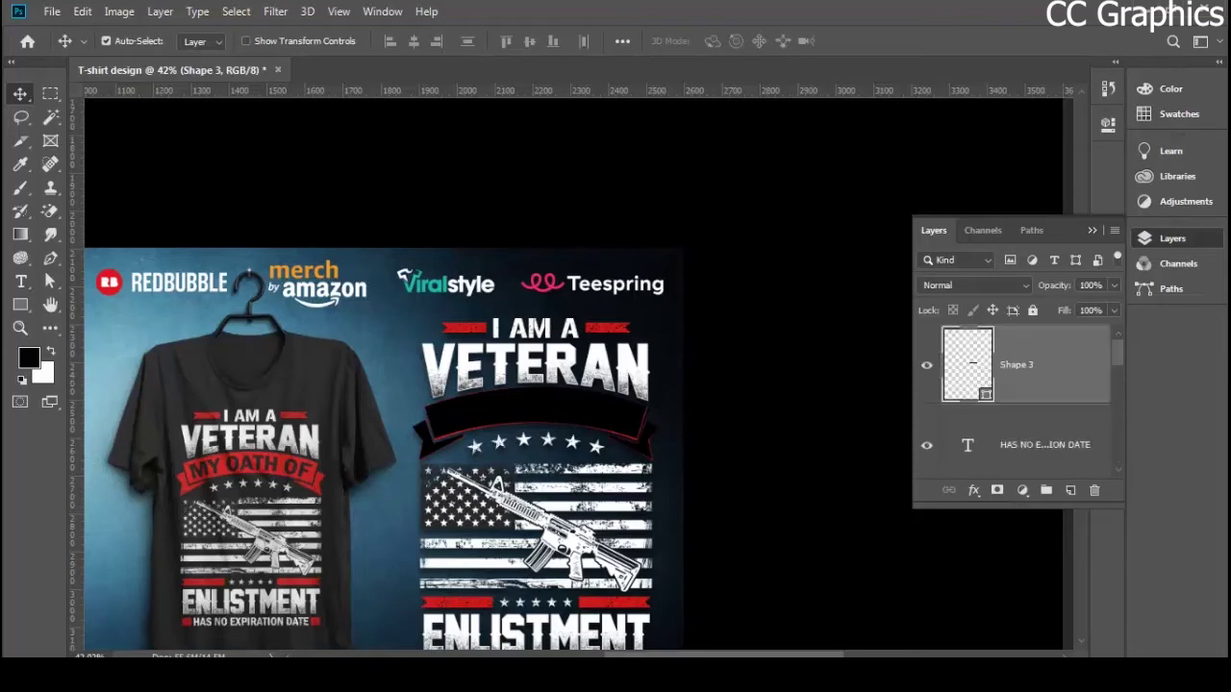
double_click(968, 365)
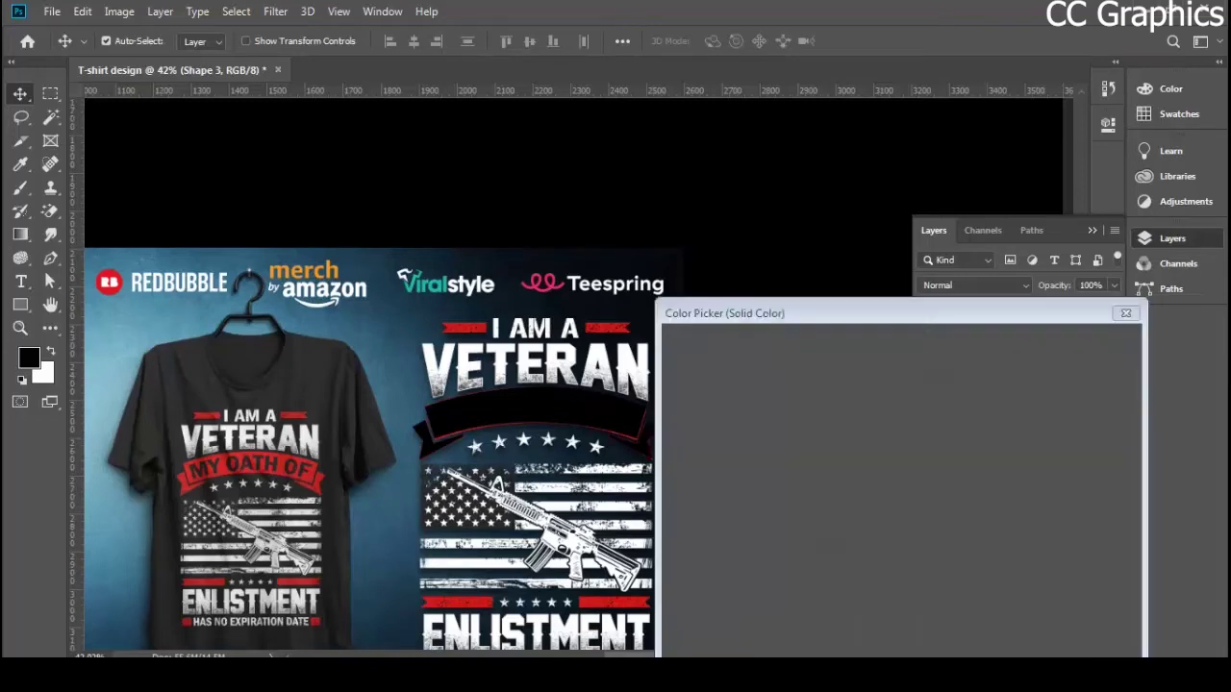
left_click_drag(695, 381, 671, 353)
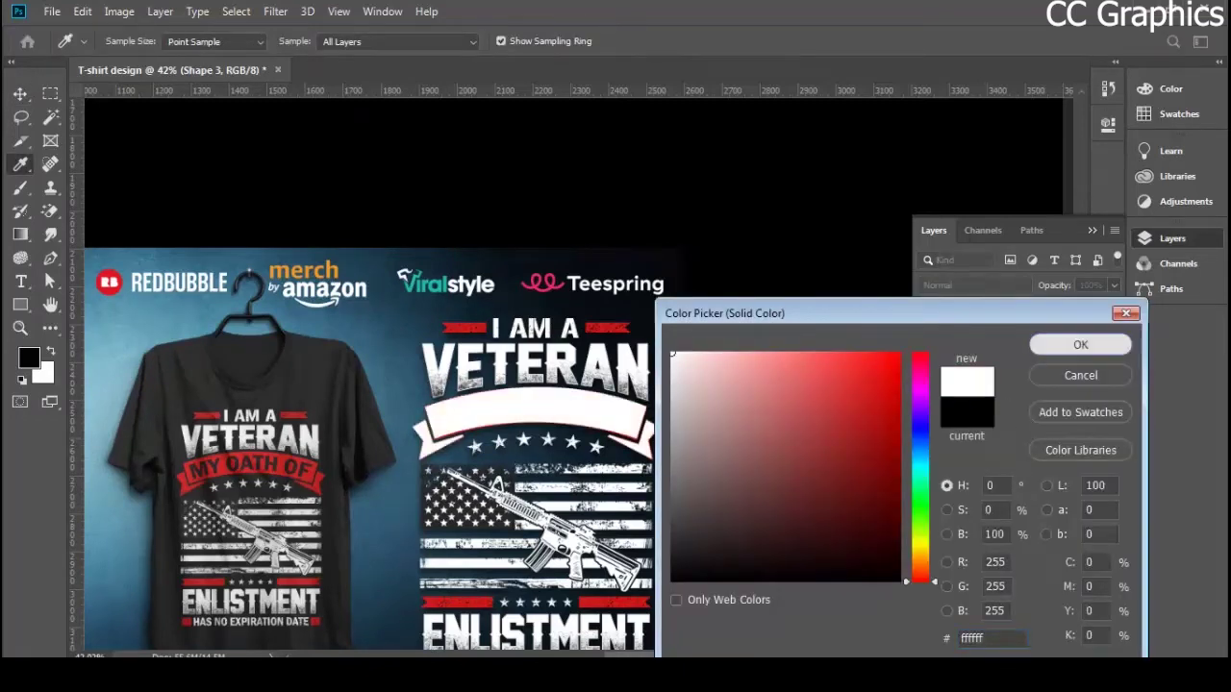
key("Return")
- Move the white banner above the reference image and scale it up to span nearly two thirds of the canvas width
scroll(627, 379, "down", 4)
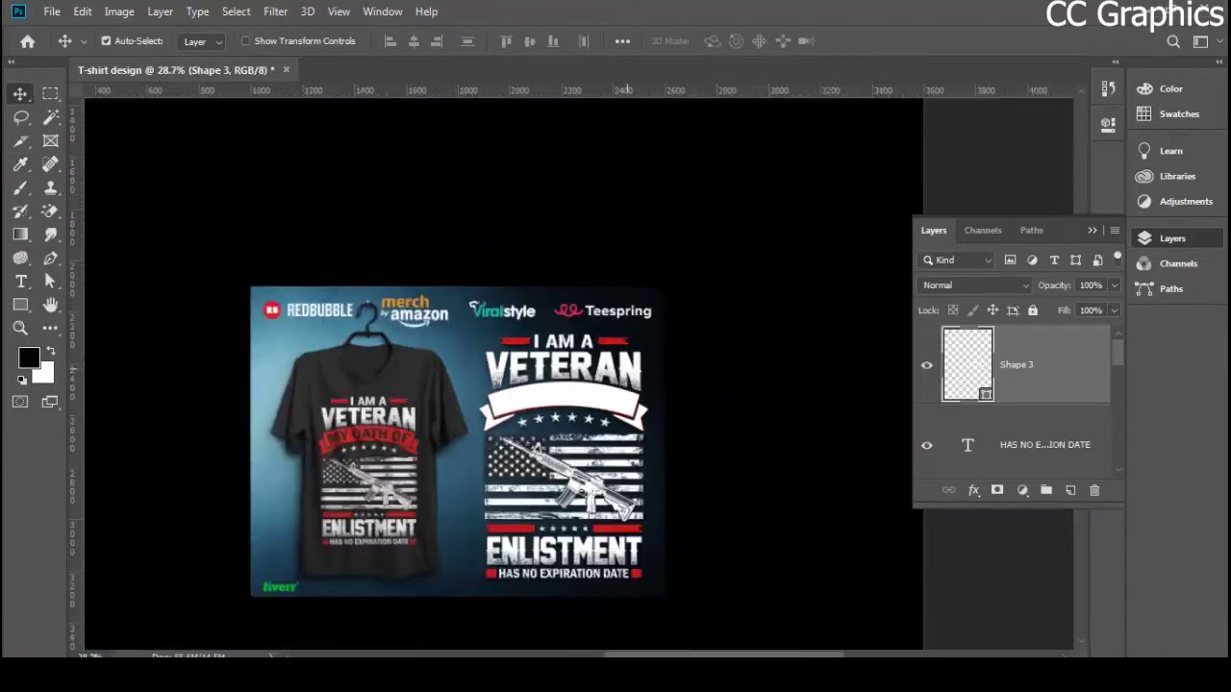
left_click_drag(599, 392, 523, 192)
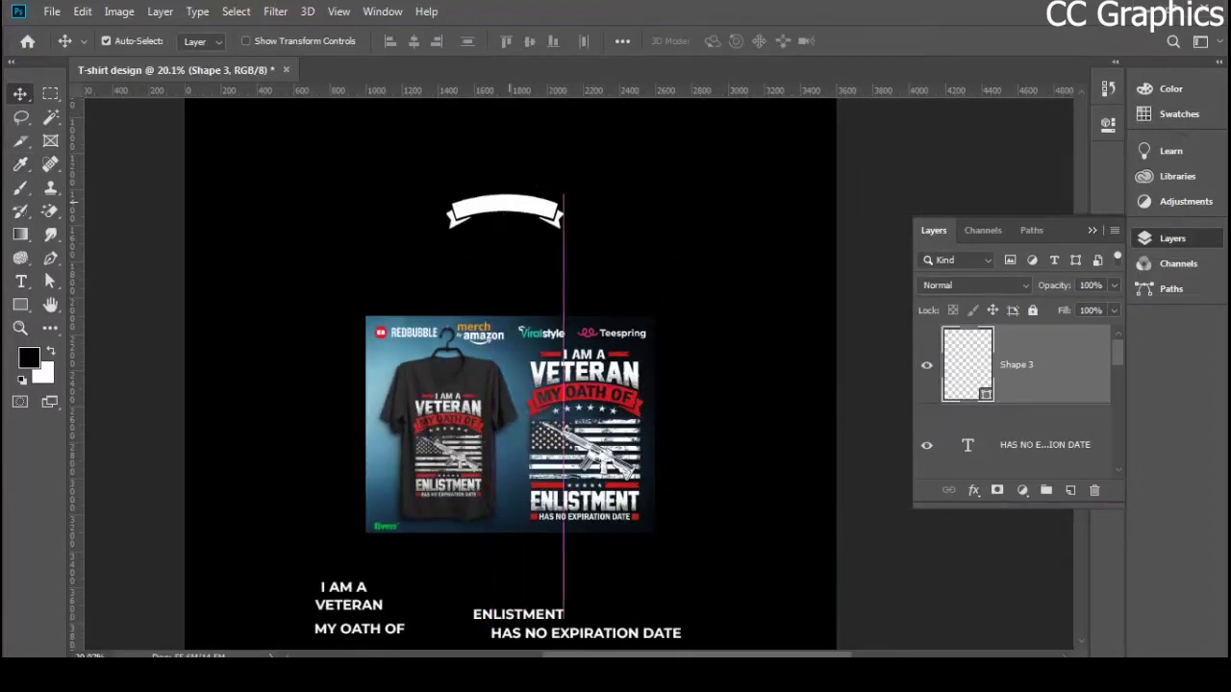
key("ctrl+t")
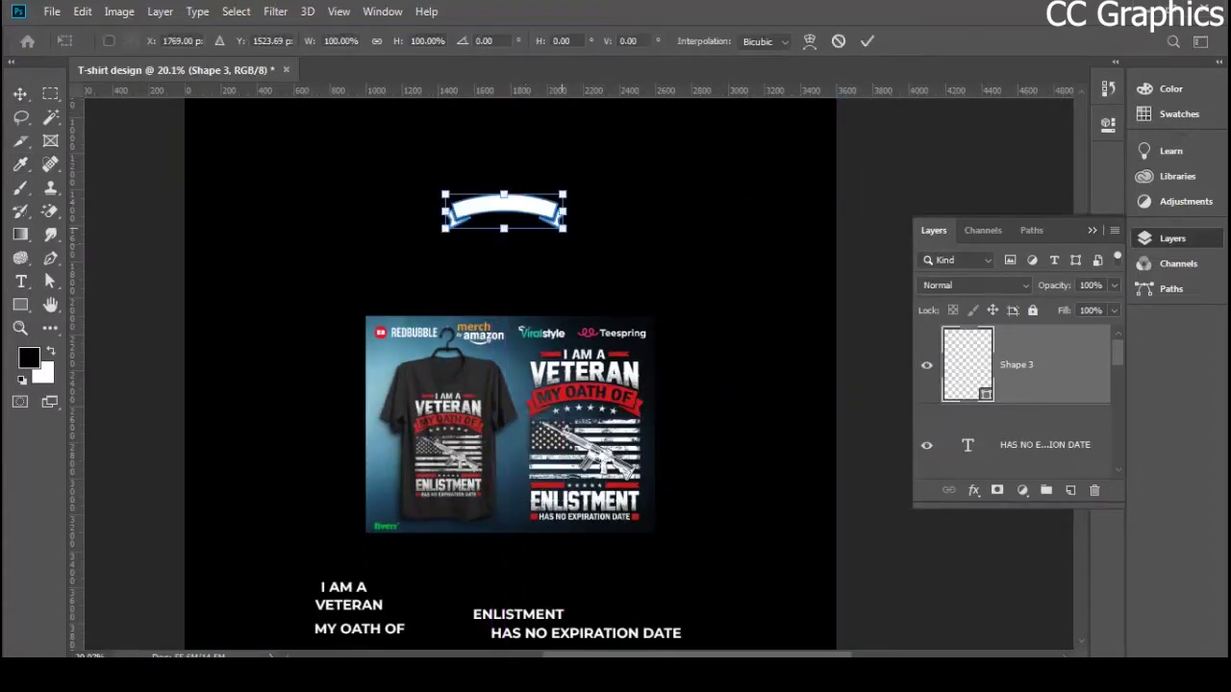
left_click_drag(562, 229, 695, 335)
key("ctrl+z")
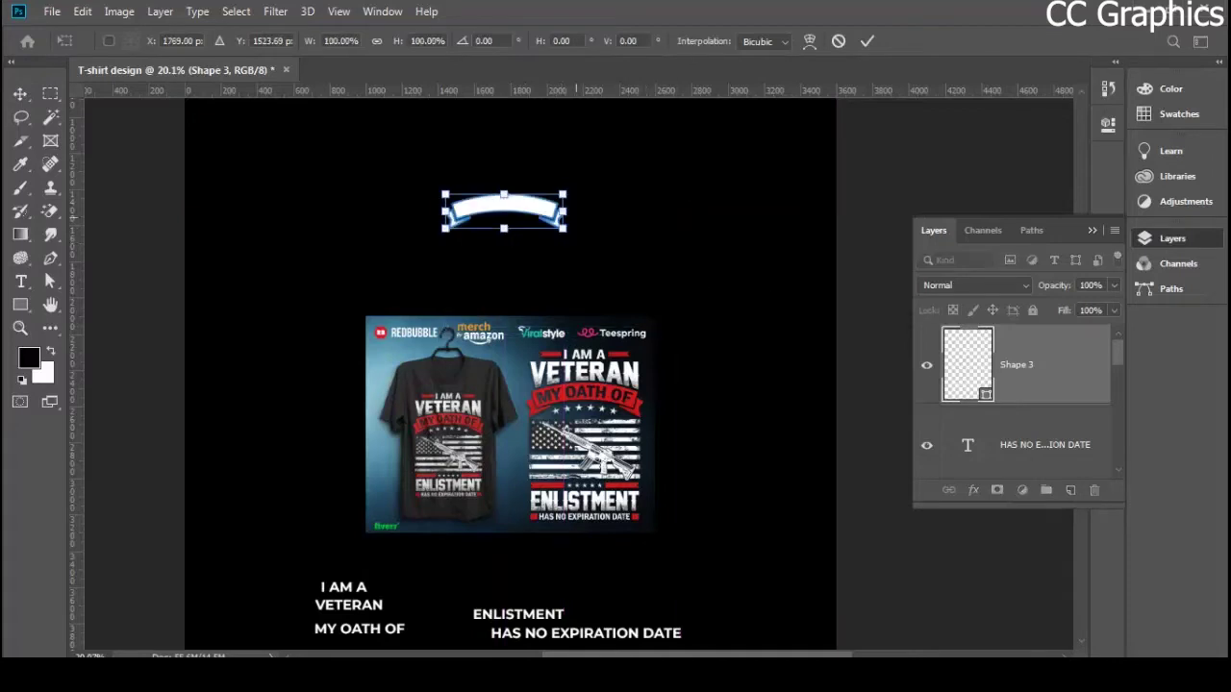
left_click_drag(561, 194, 698, 150)
key("Return")
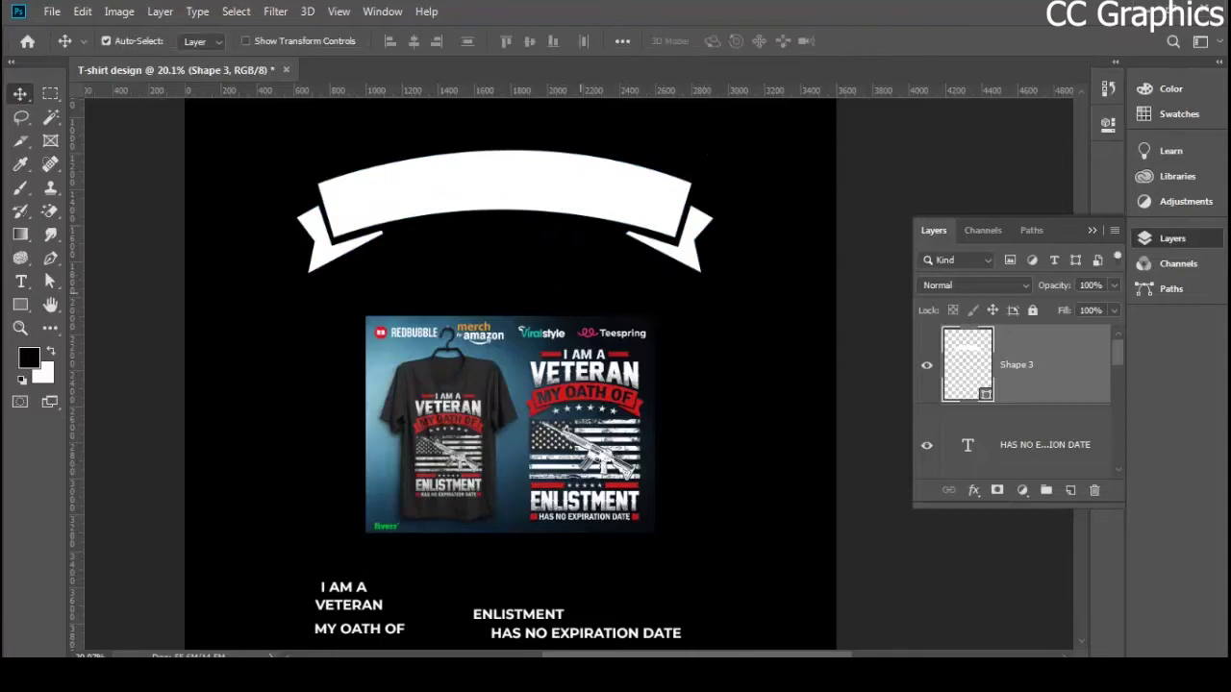
- Hide the enlarged white banner's shape layer
scroll(533, 385, "up", 2)
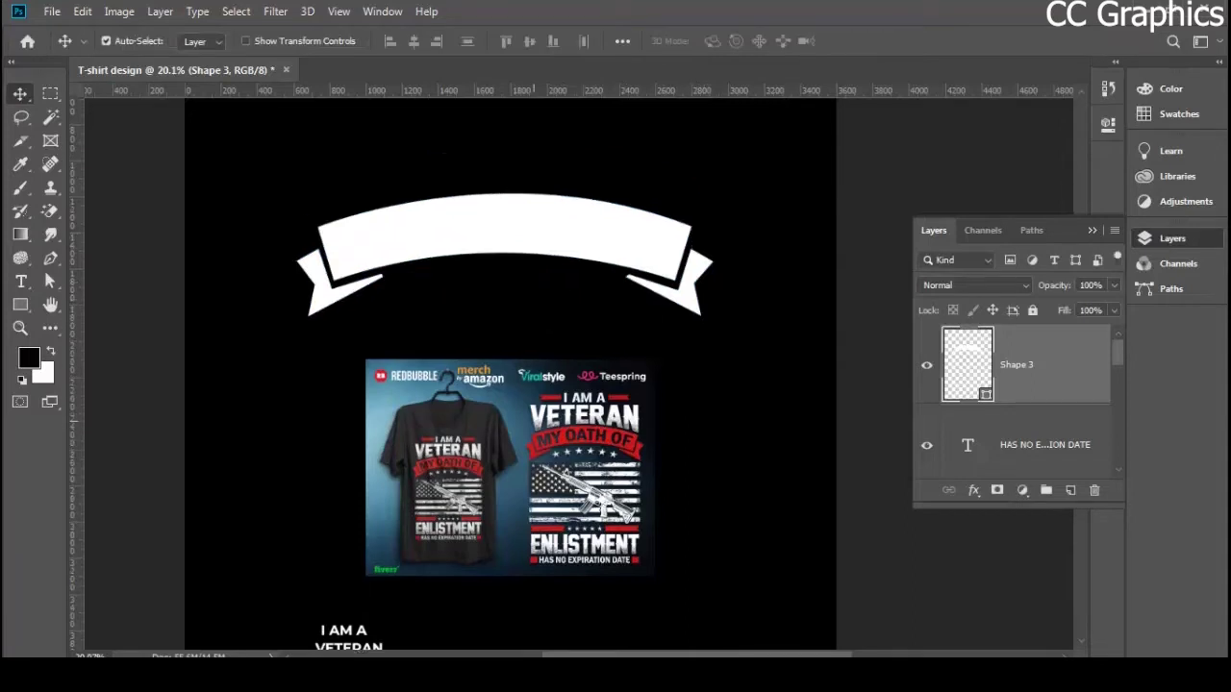
scroll(537, 337, "down", 3)
scroll(607, 371, "up", 2)
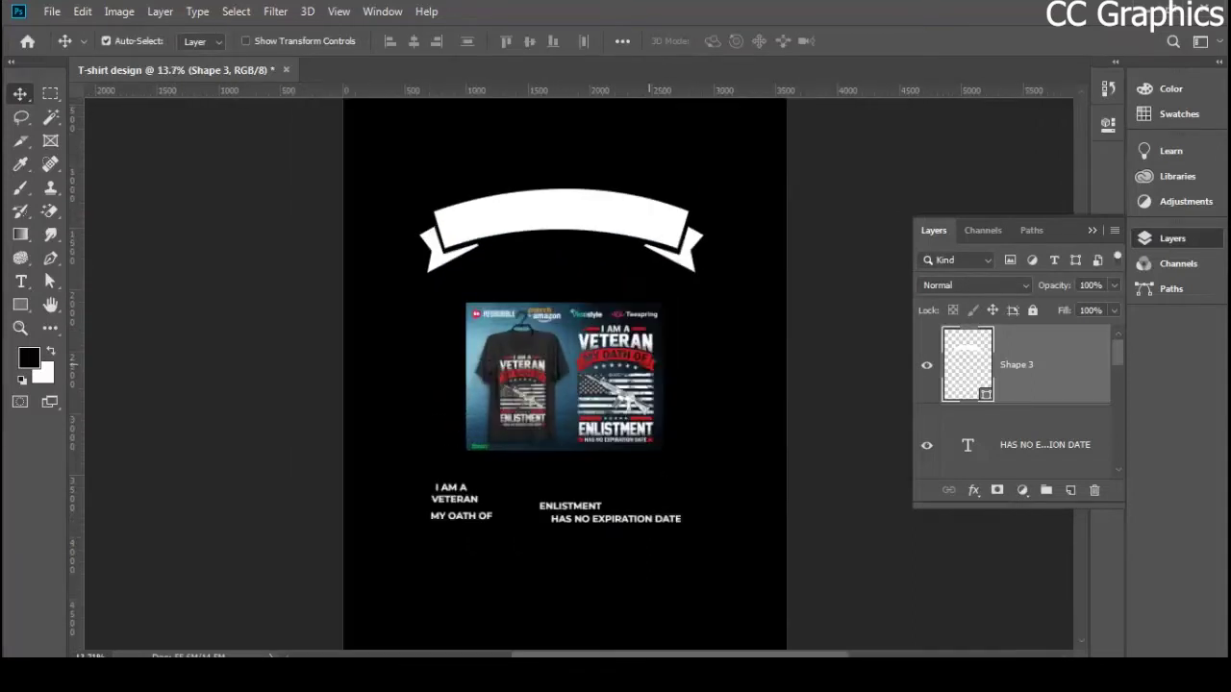
scroll(577, 375, "up", 2)
scroll(577, 375, "up", 1)
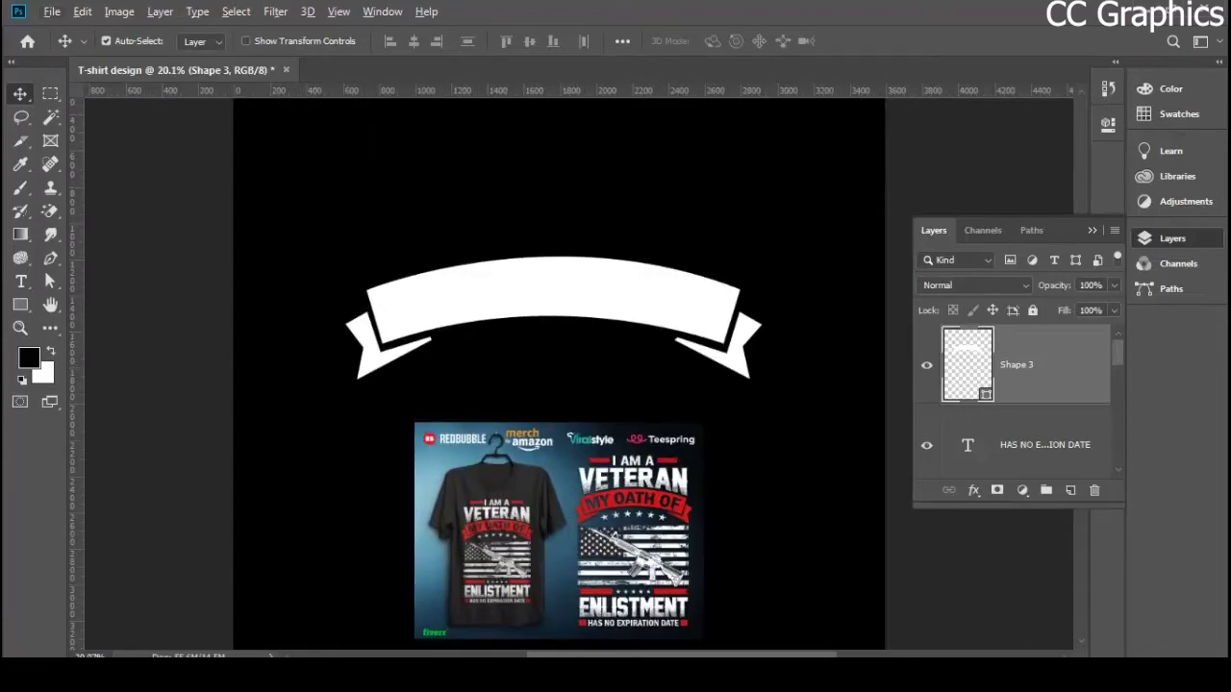
left_click(926, 364)
scroll(668, 520, "up", 3)
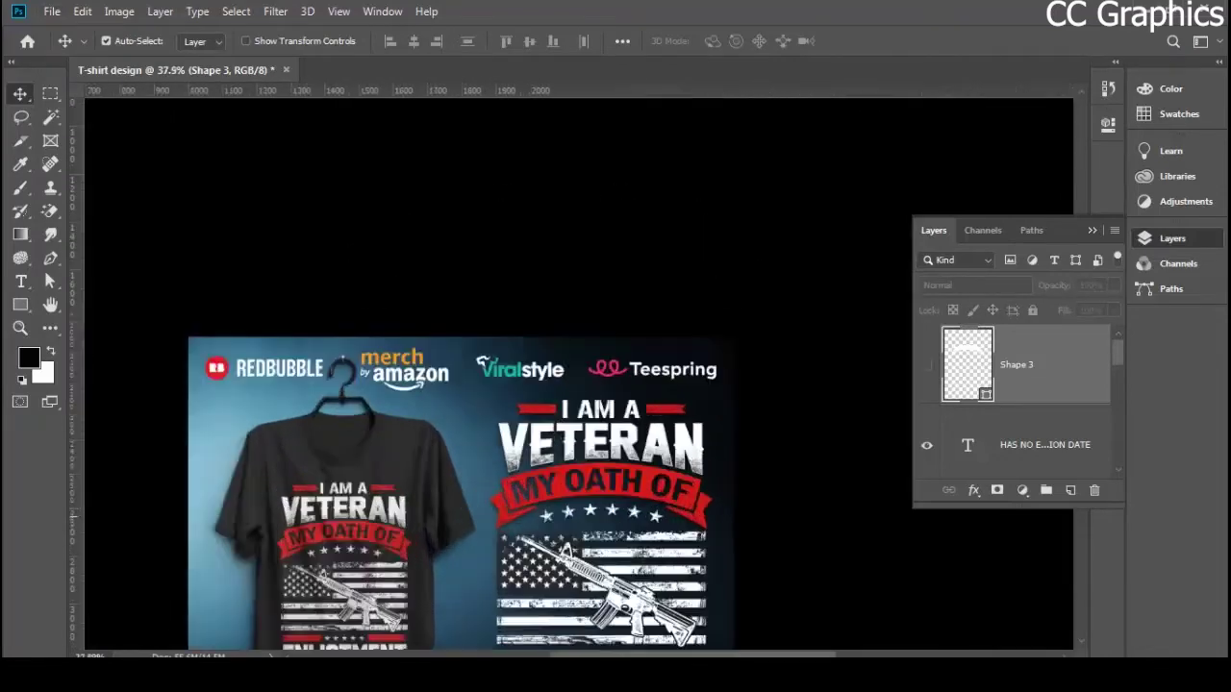
scroll(634, 596, "up", 3)
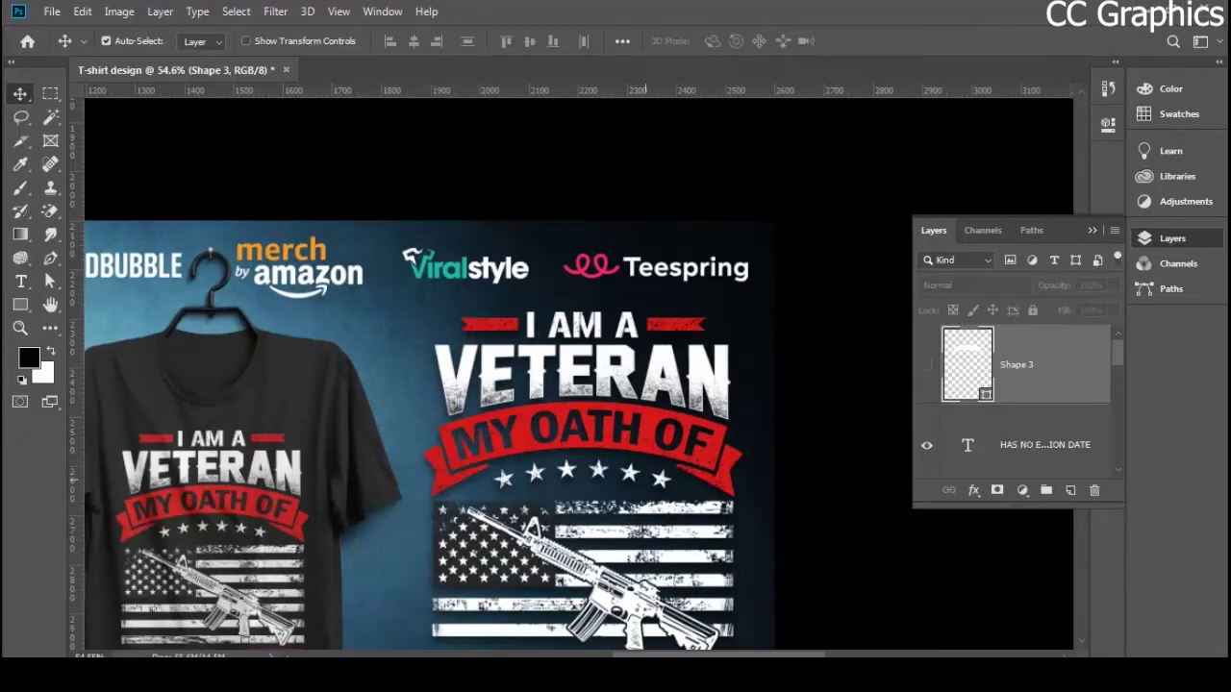
scroll(581, 375, "down", 1)
scroll(692, 270, "up", 3)
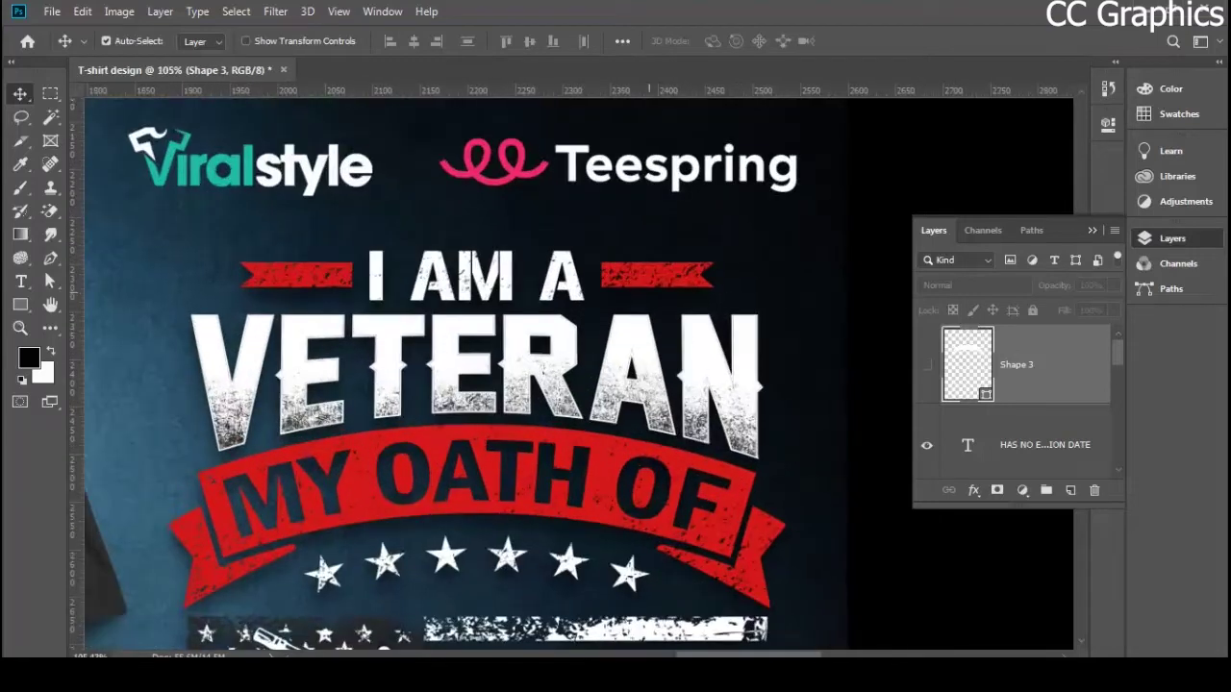
- Draw a white rectangle about 146 x 28 px above the small red ribbon to the right of the reference's "I AM A"
left_click(21, 304)
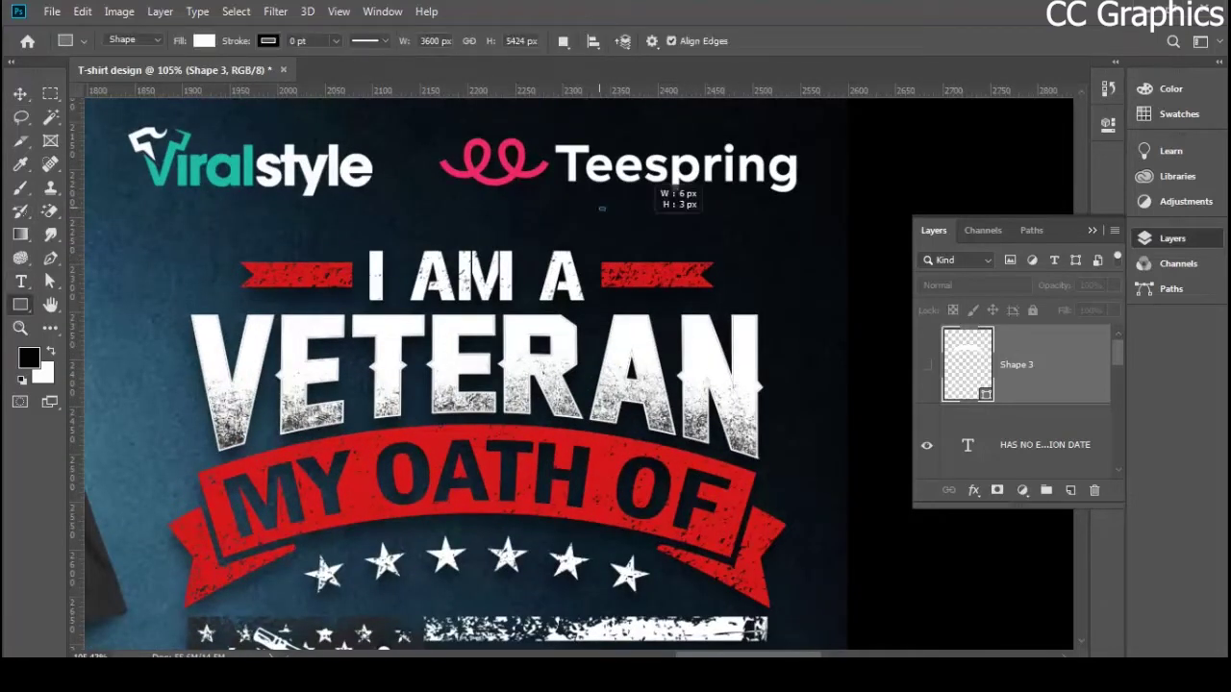
left_click_drag(599, 207, 738, 232)
left_click(1055, 117)
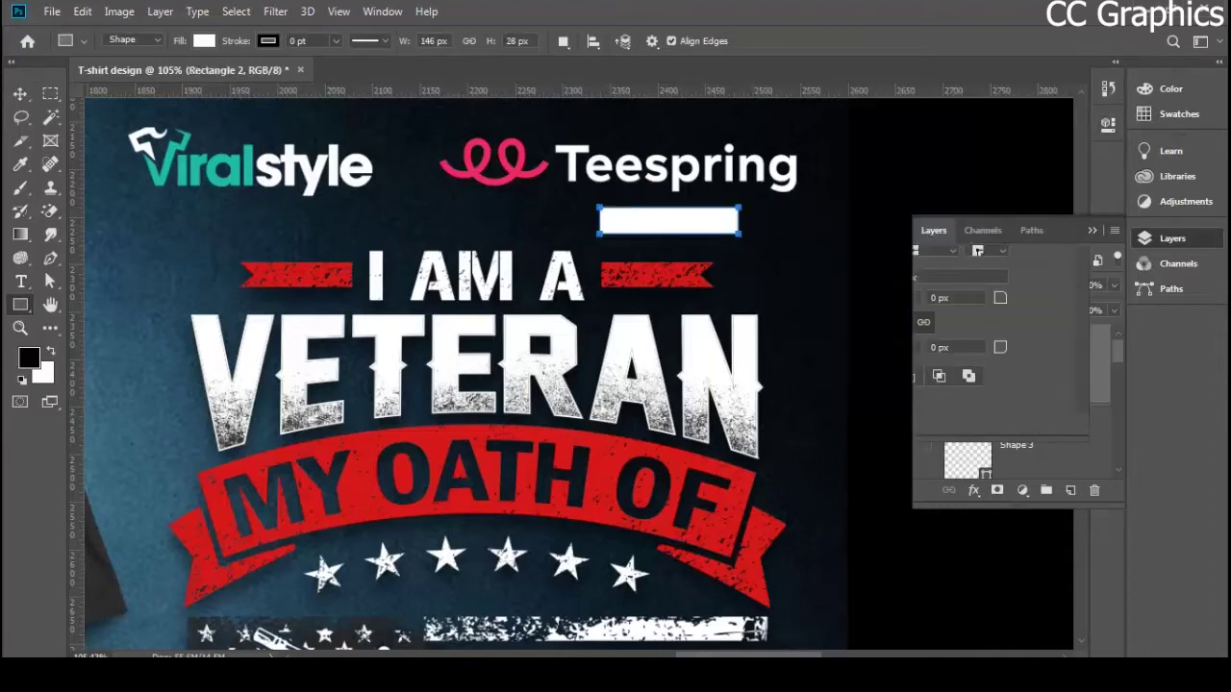
- Add an anchor point midway along the white rectangle's right edge and pull it inward about 14 px
left_click(50, 258)
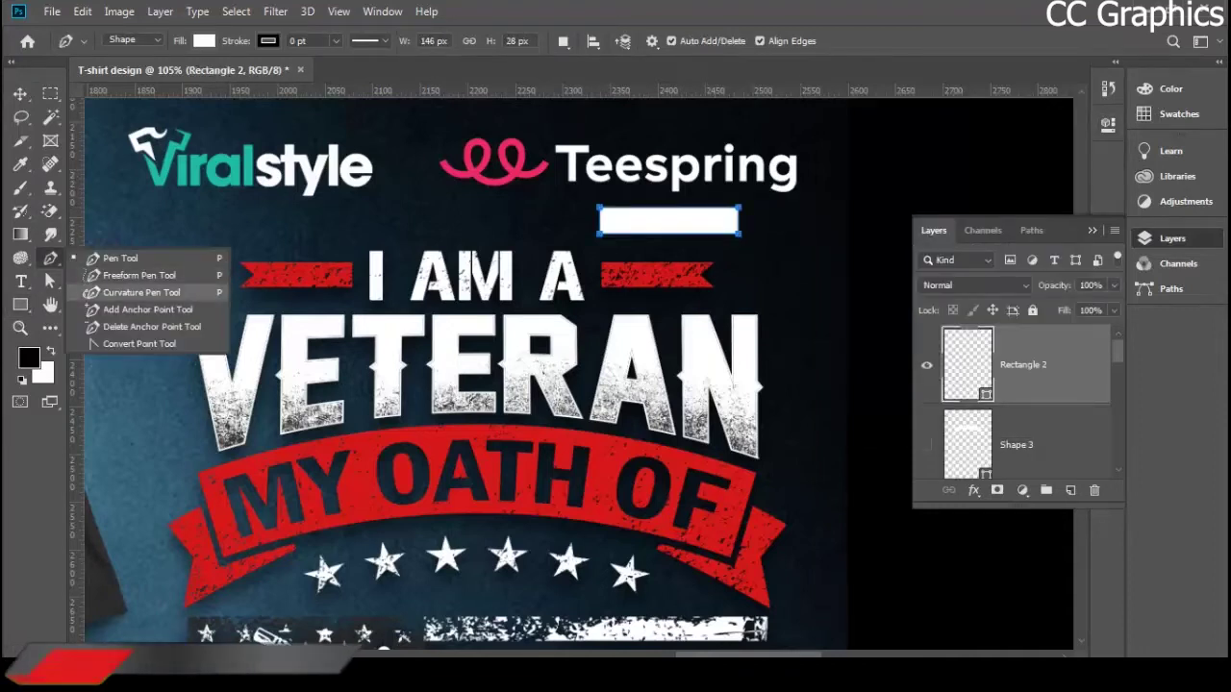
left_click(145, 310)
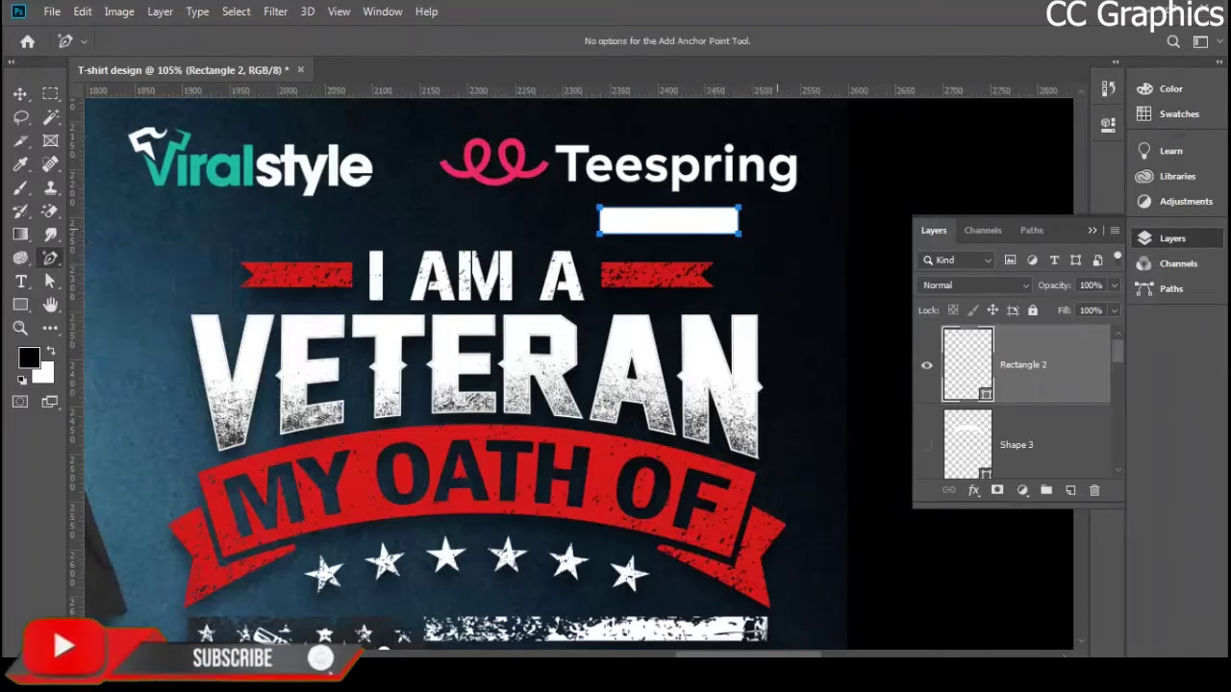
scroll(762, 210, "up", 8)
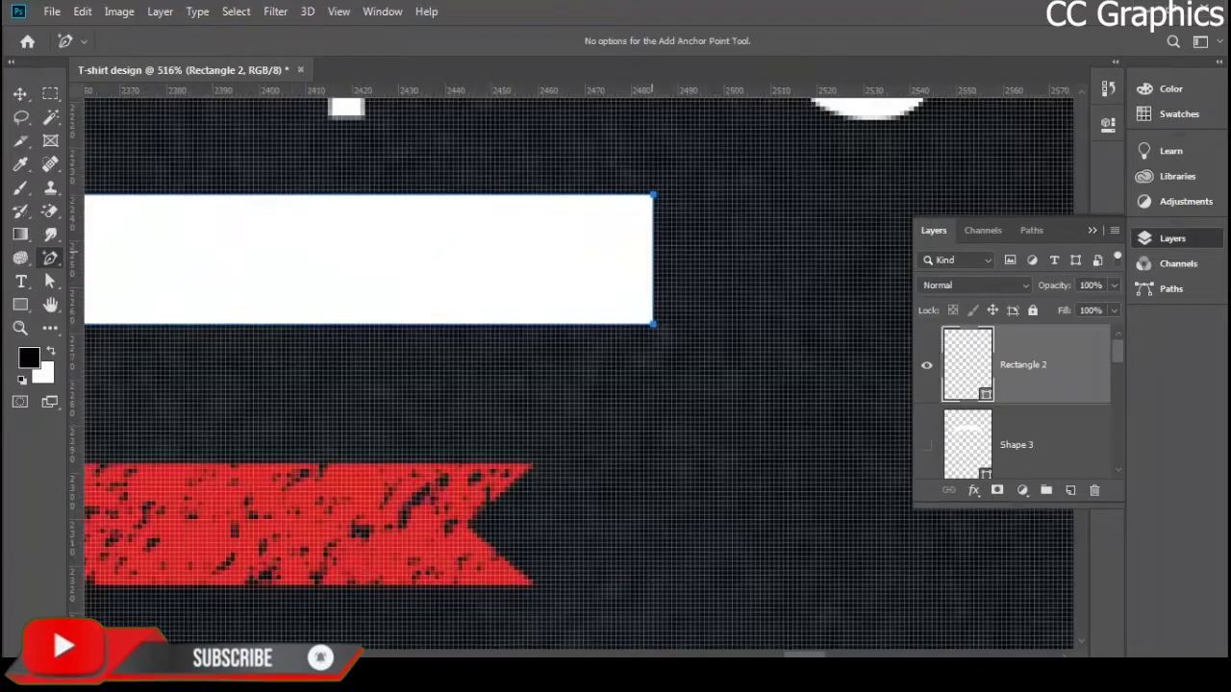
left_click(653, 264)
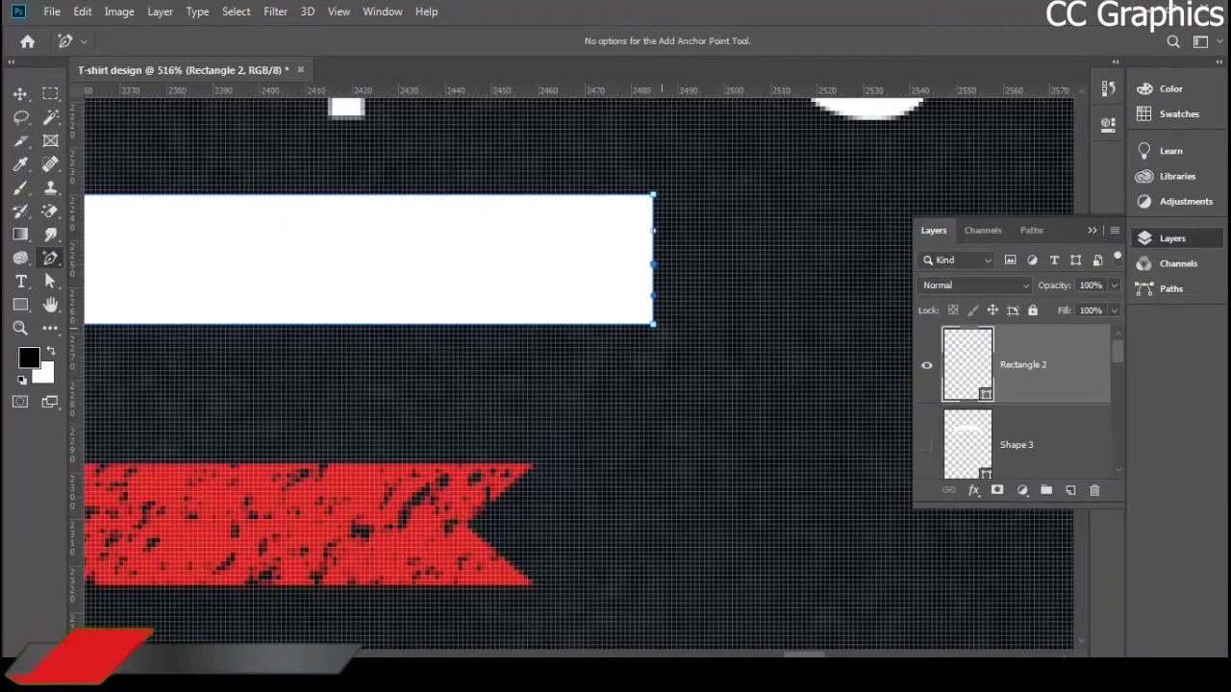
scroll(577, 375, "up", 1)
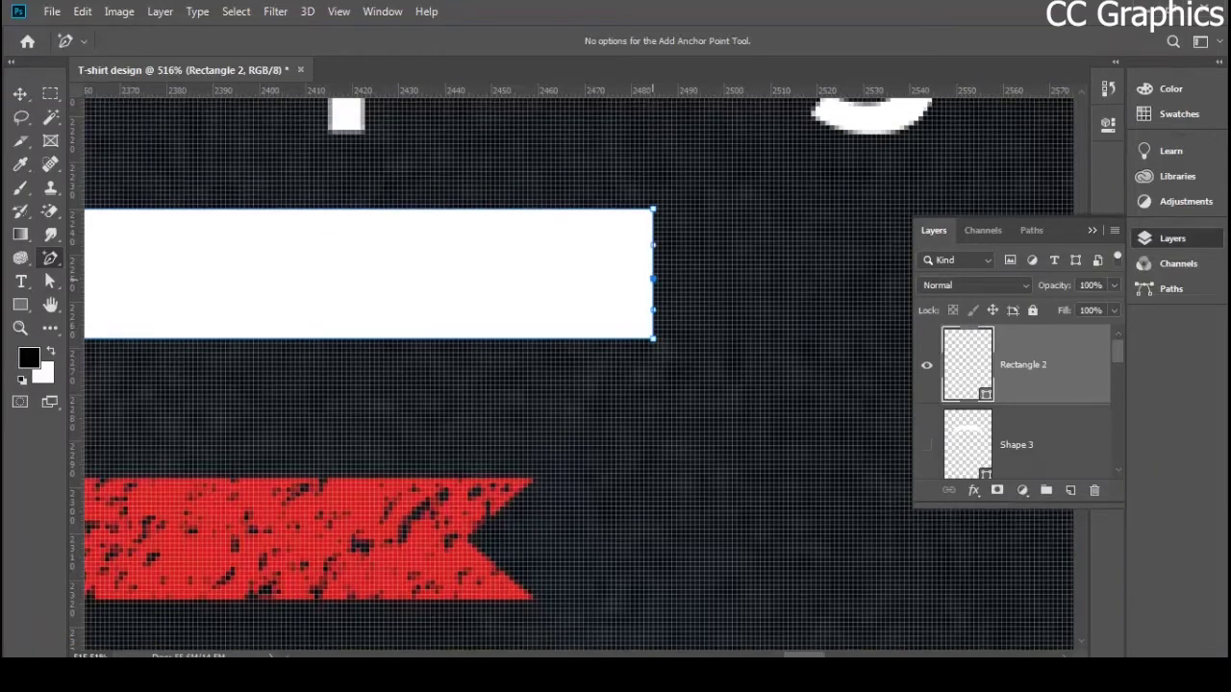
left_click_drag(652, 279, 588, 273)
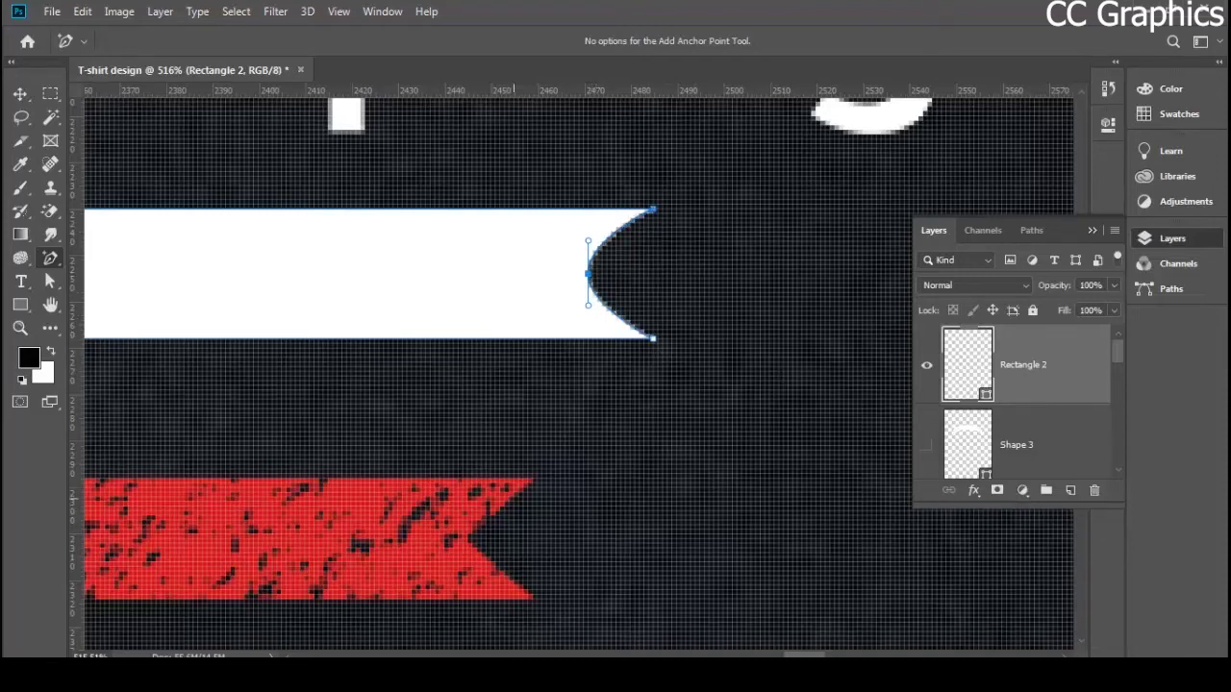
- Convert the pulled-in anchor to a corner point so the rectangle's right end forms a sharp V notch, and finish editing the path
right_click(50, 258)
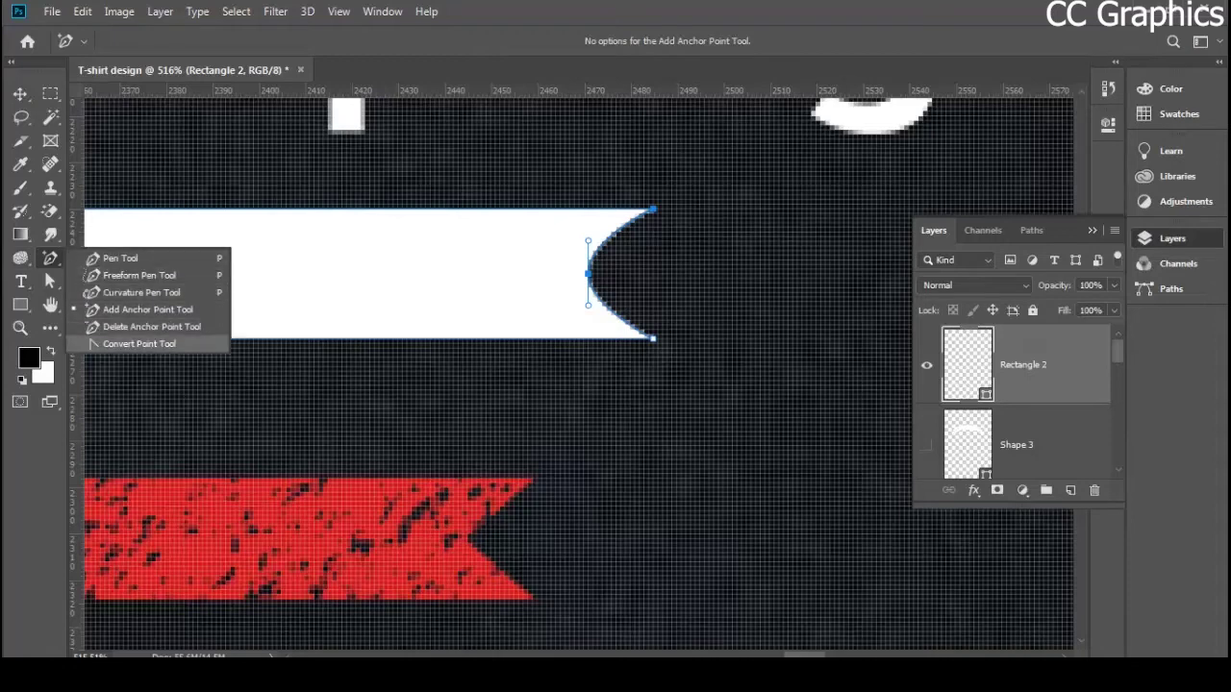
left_click(139, 343)
left_click(589, 273)
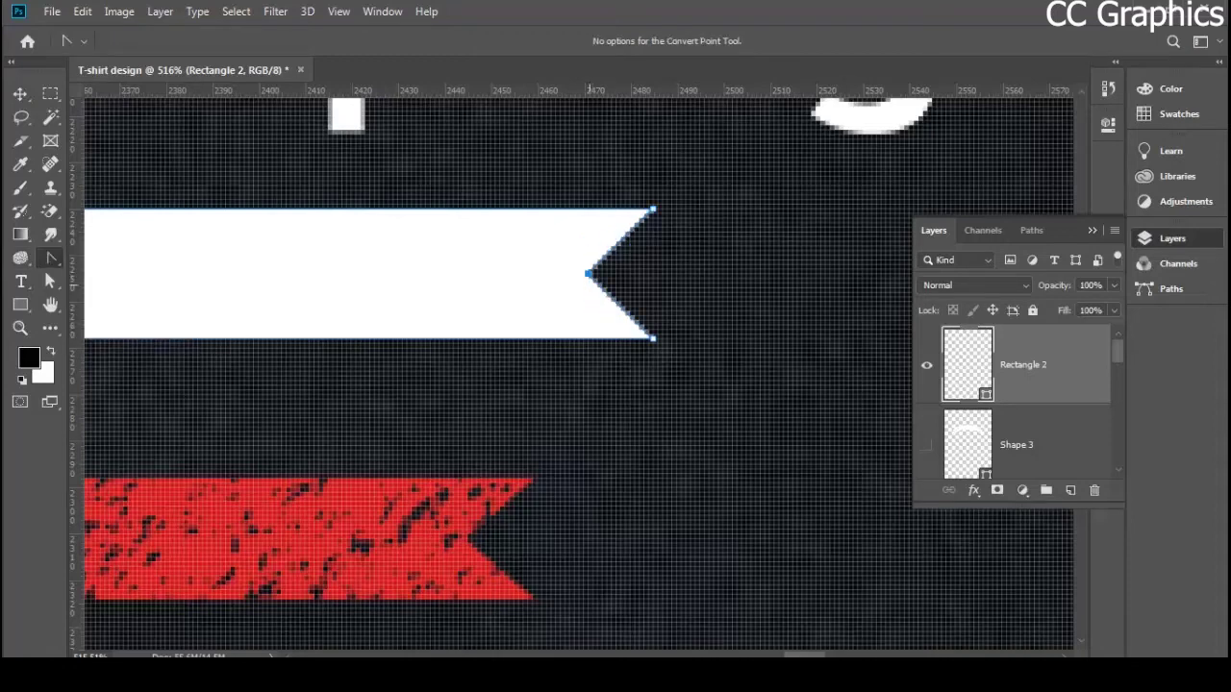
left_click(20, 93)
left_click(653, 471)
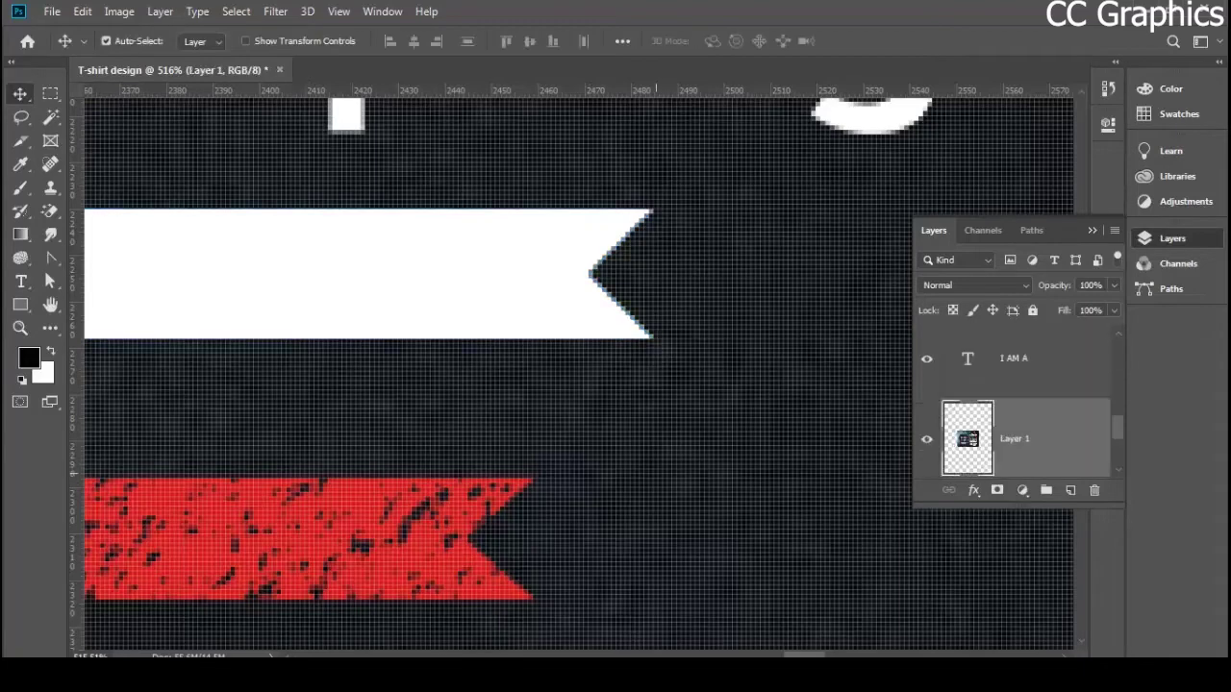
- Move the small notched ribbon up onto the empty black area above the reference image
scroll(652, 471, "down", 4)
scroll(647, 500, "down", 10)
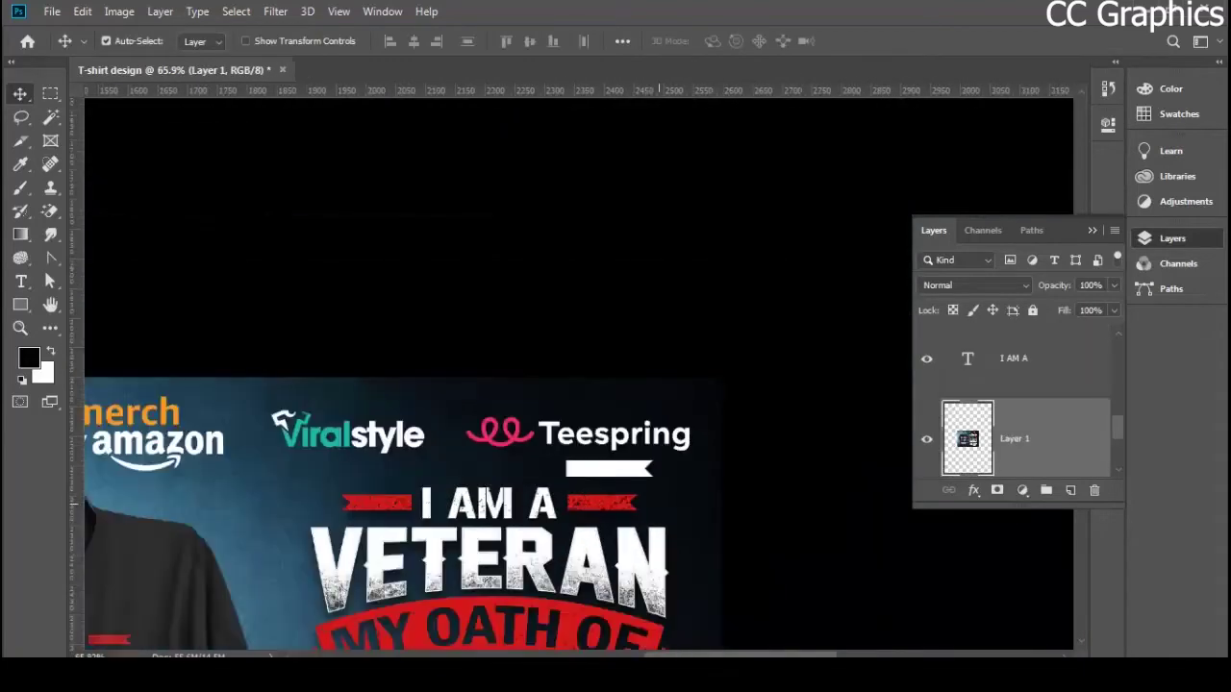
left_click_drag(616, 471, 656, 209)
- Show the large white banner again and move it straight up toward the top of the canvas
scroll(658, 209, "up", 2)
scroll(664, 447, "down", 5)
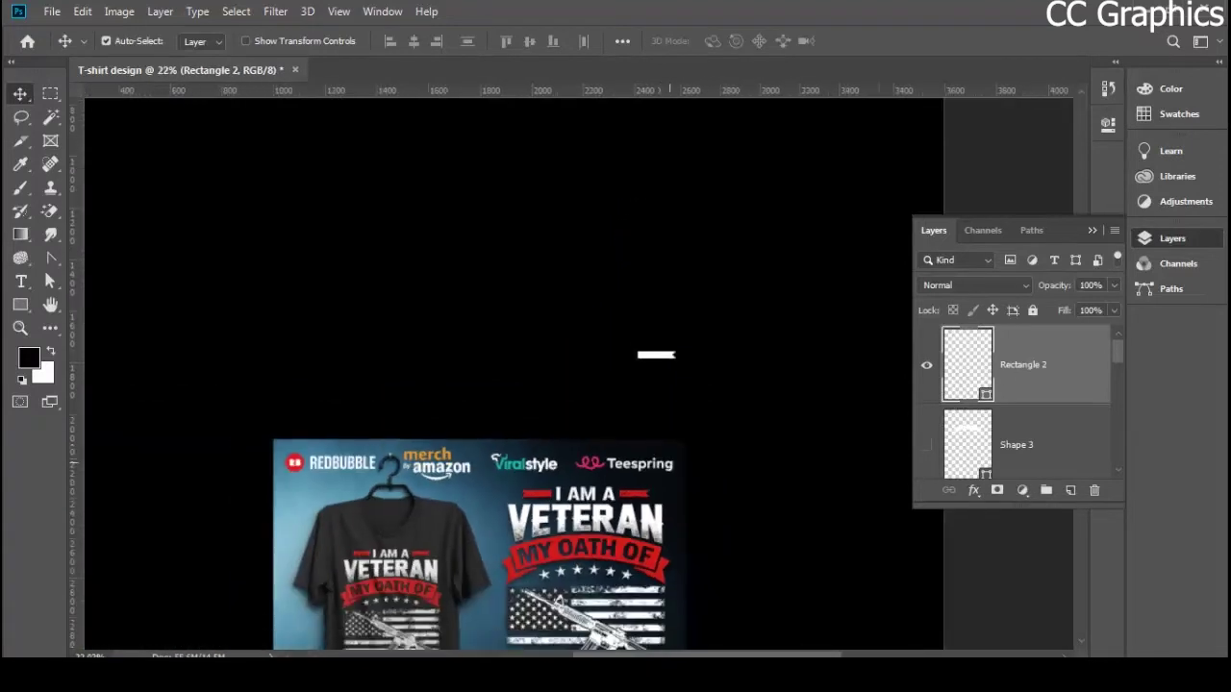
left_click(926, 445)
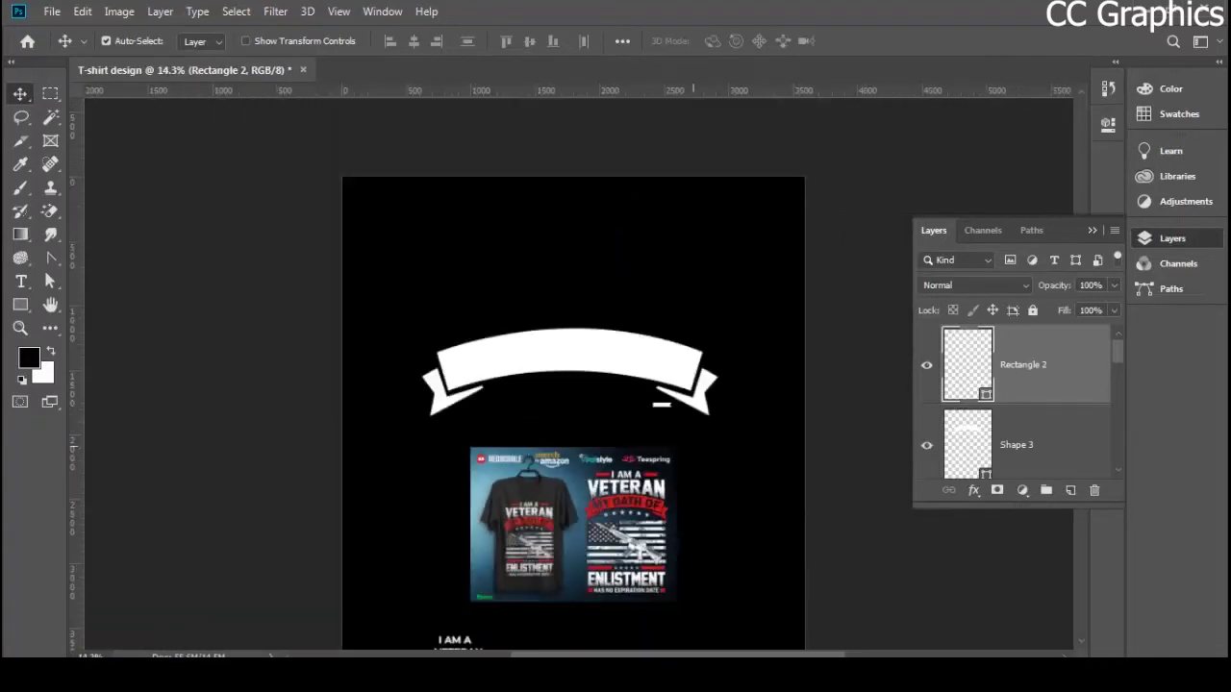
left_click_drag(608, 356, 607, 267)
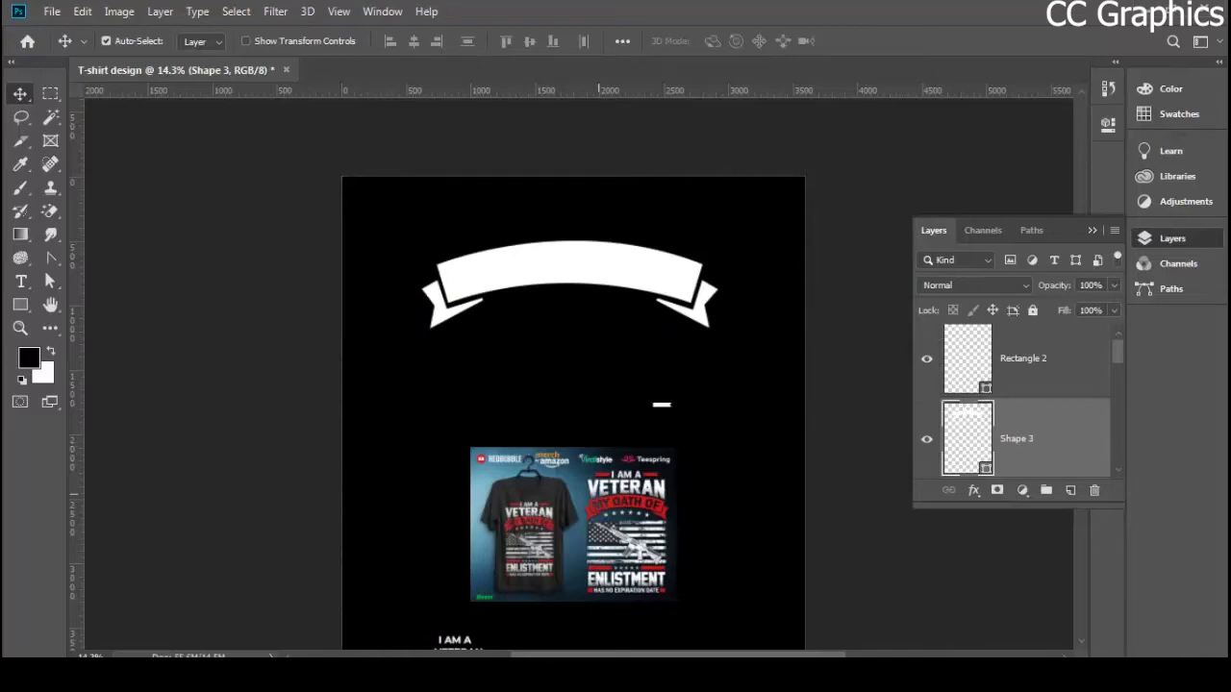
- Duplicate the small notched ribbon and place the copy to its left at the same height
scroll(629, 577, "up", 3)
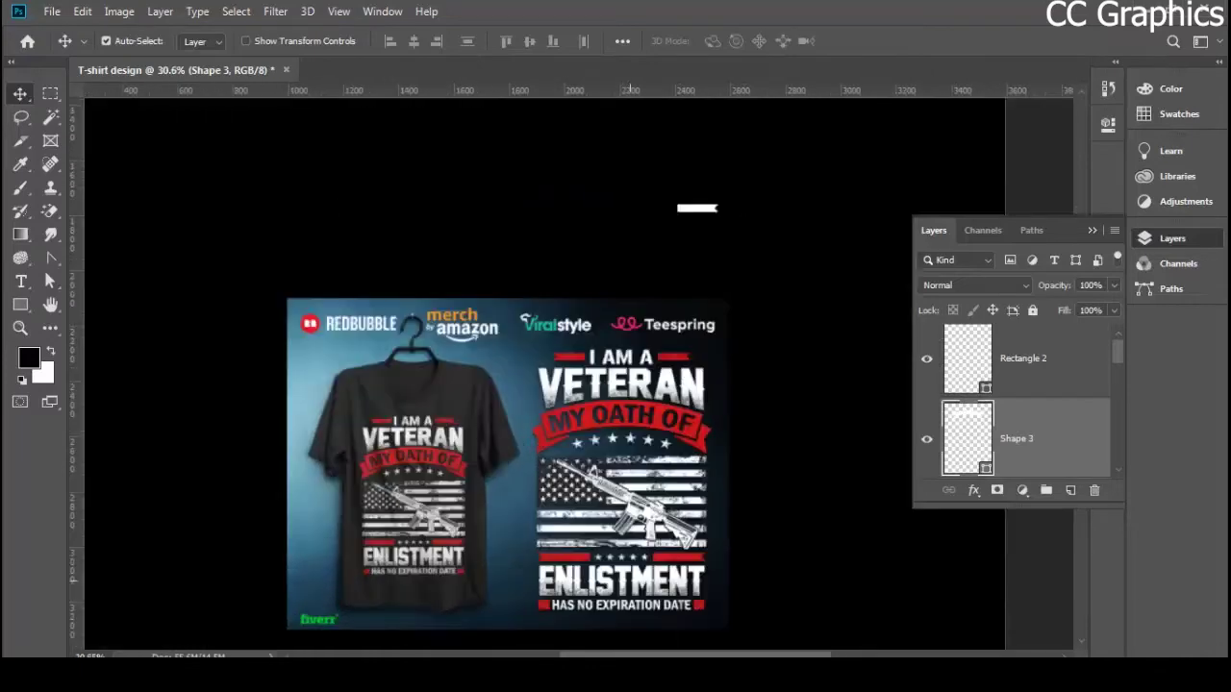
scroll(635, 574, "up", 2)
scroll(596, 384, "up", 3)
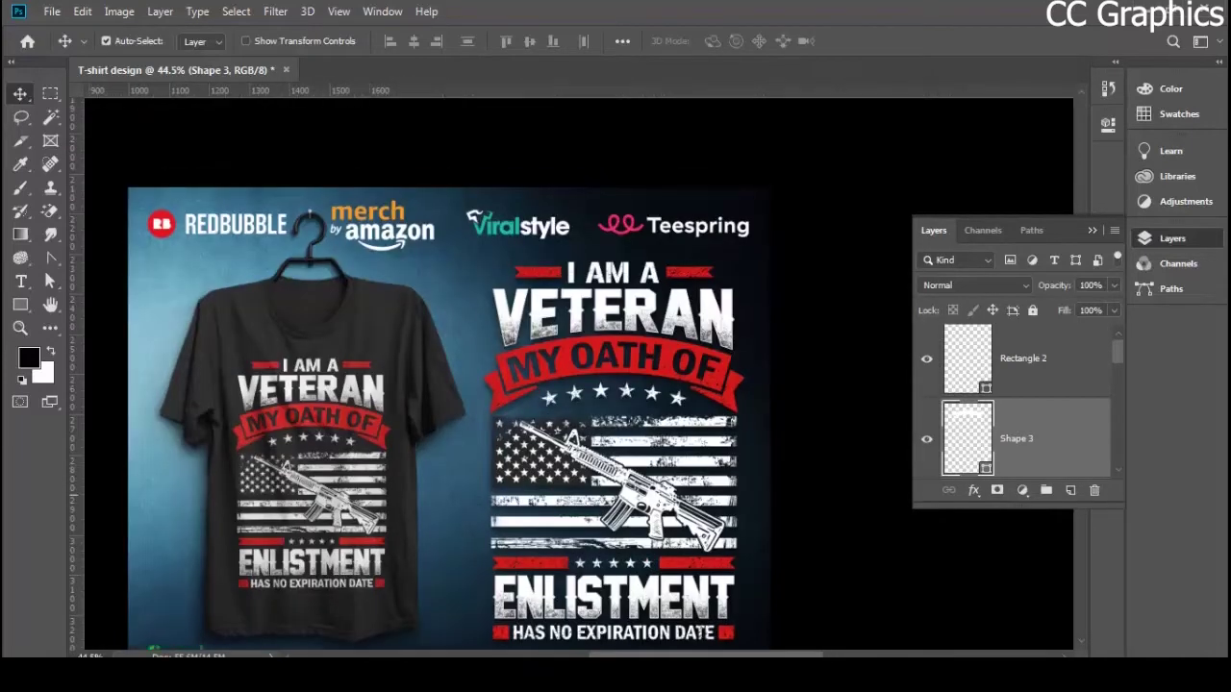
left_click(736, 116)
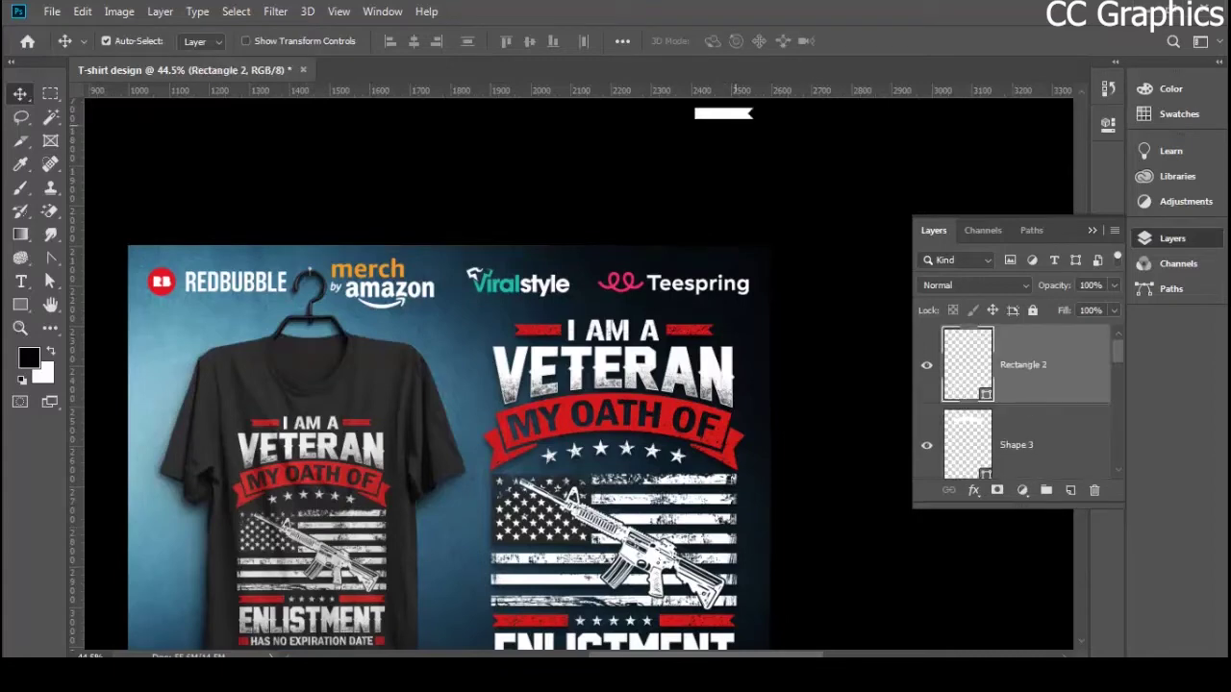
scroll(433, 443, "up", 2)
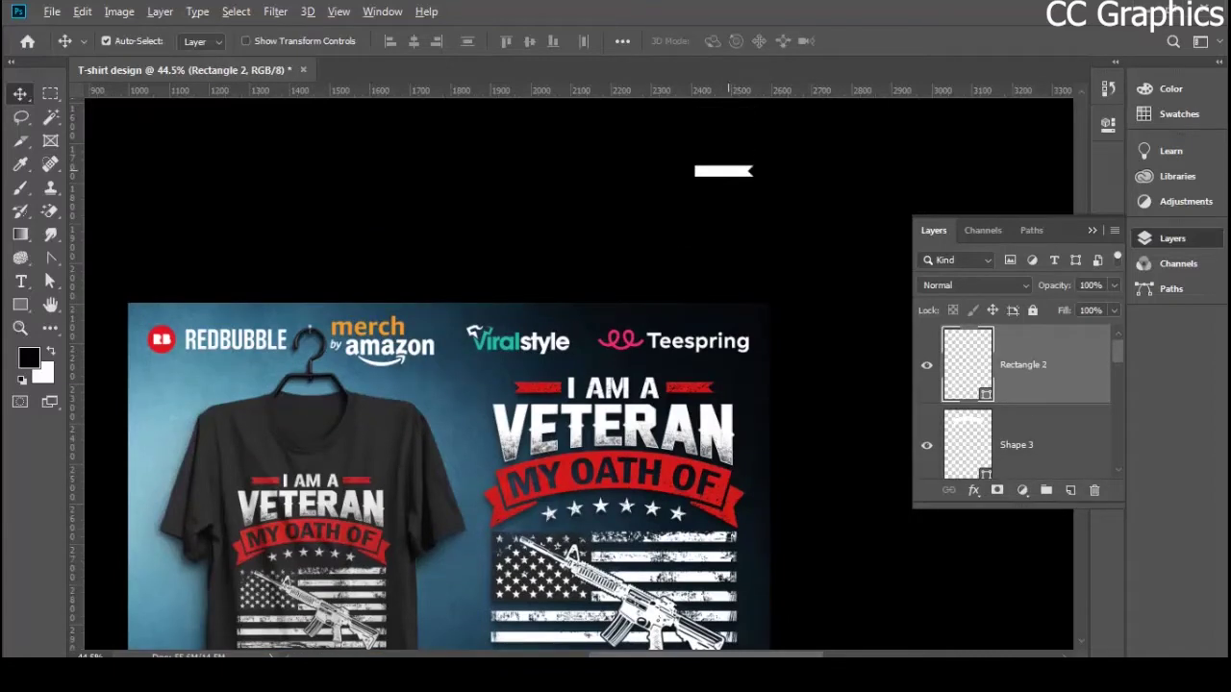
left_click_drag(723, 171, 612, 172)
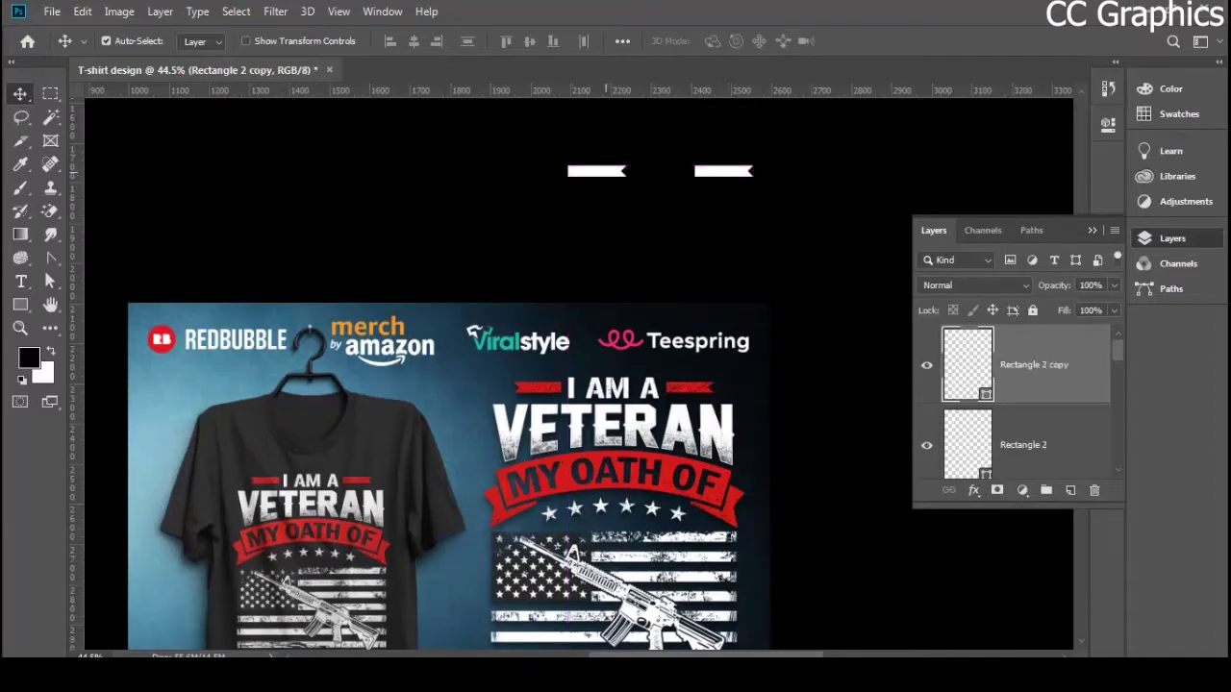
- Rotate the copied ribbon 180° so its V notch faces outward, opposite the original ribbon
key("ctrl")
key("ctrl+t")
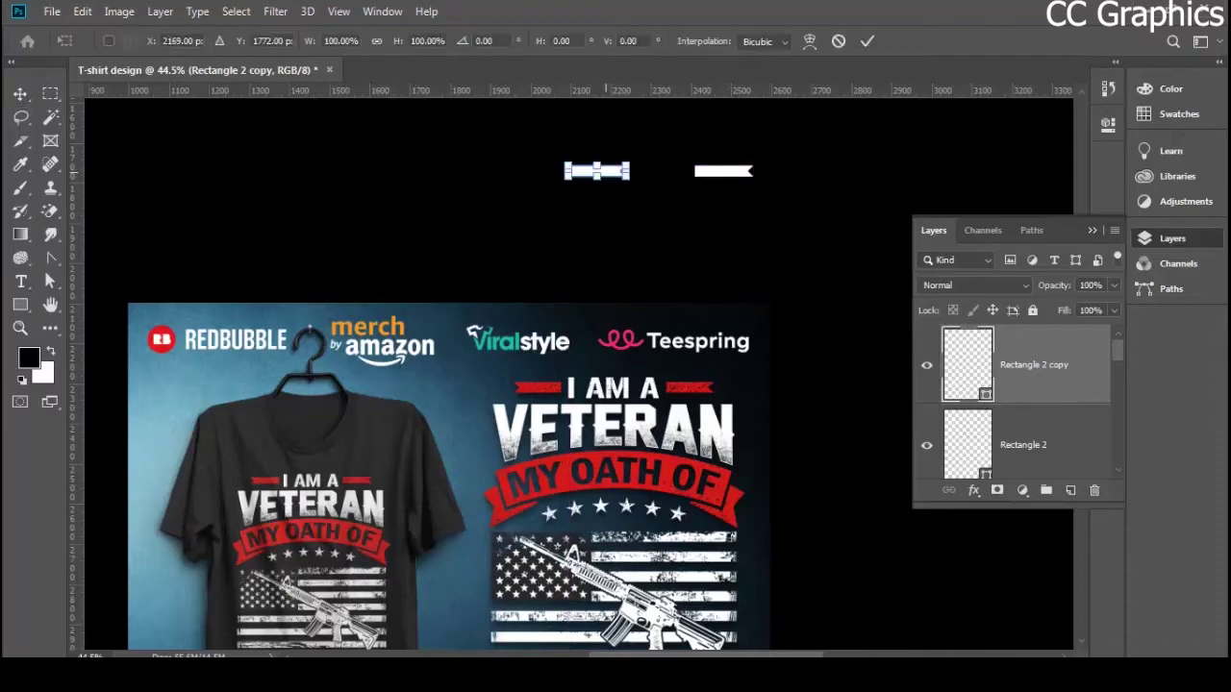
right_click(604, 173)
left_click(634, 342)
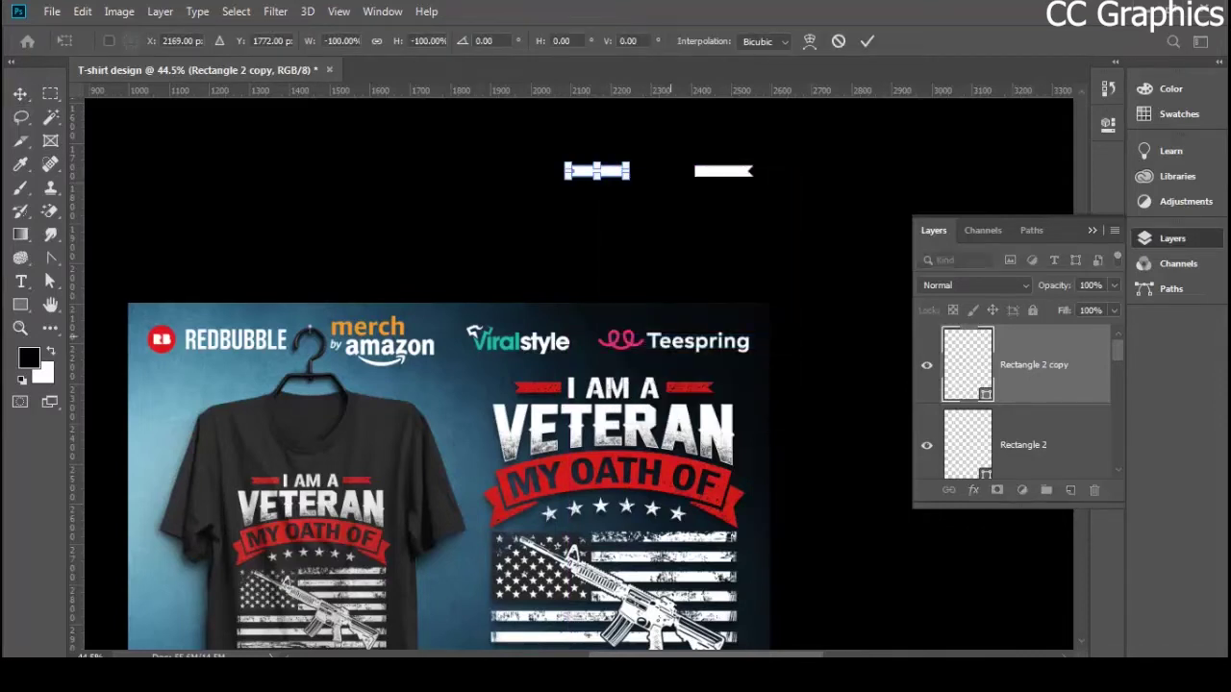
key("Return")
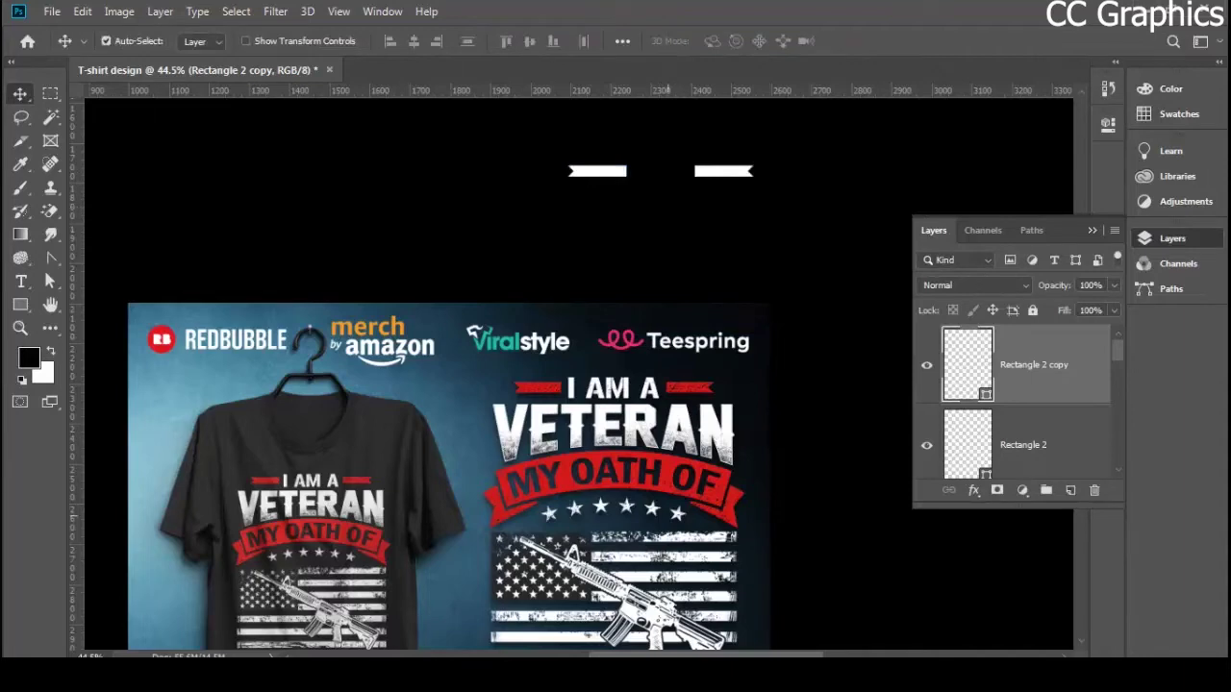
- Switch to the web browser, close the badge and banner set image, and search Google Images for "american flag"
scroll(596, 375, "down", 4)
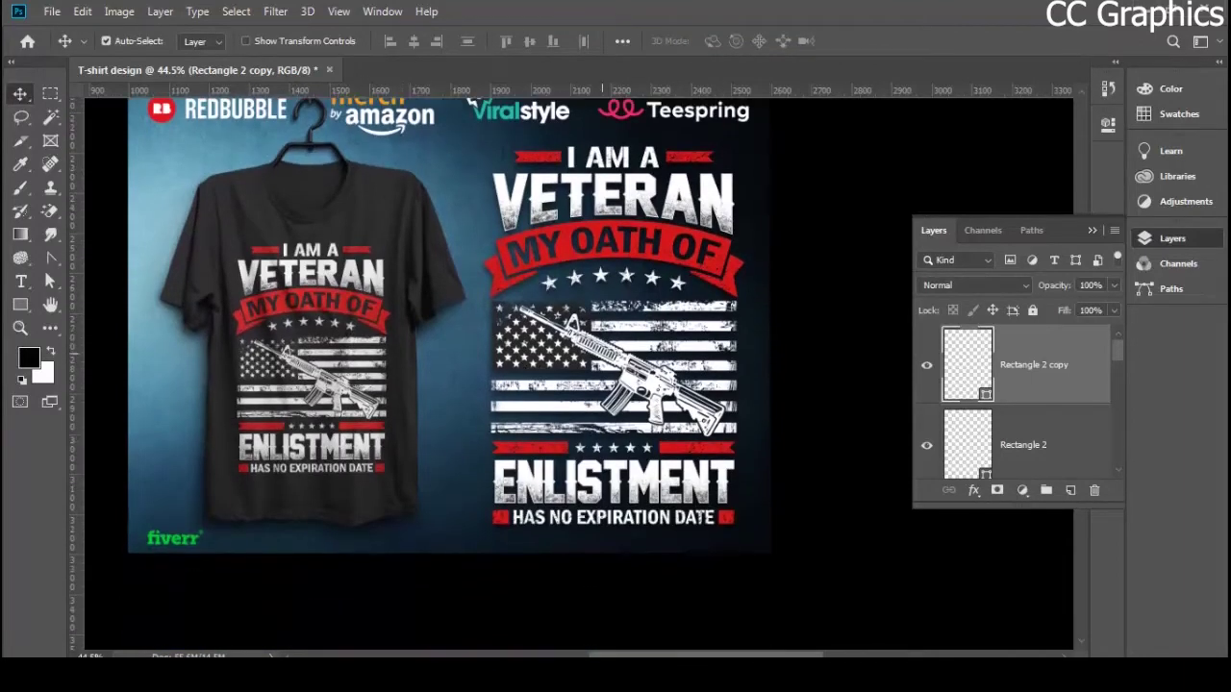
scroll(692, 423, "up", 2)
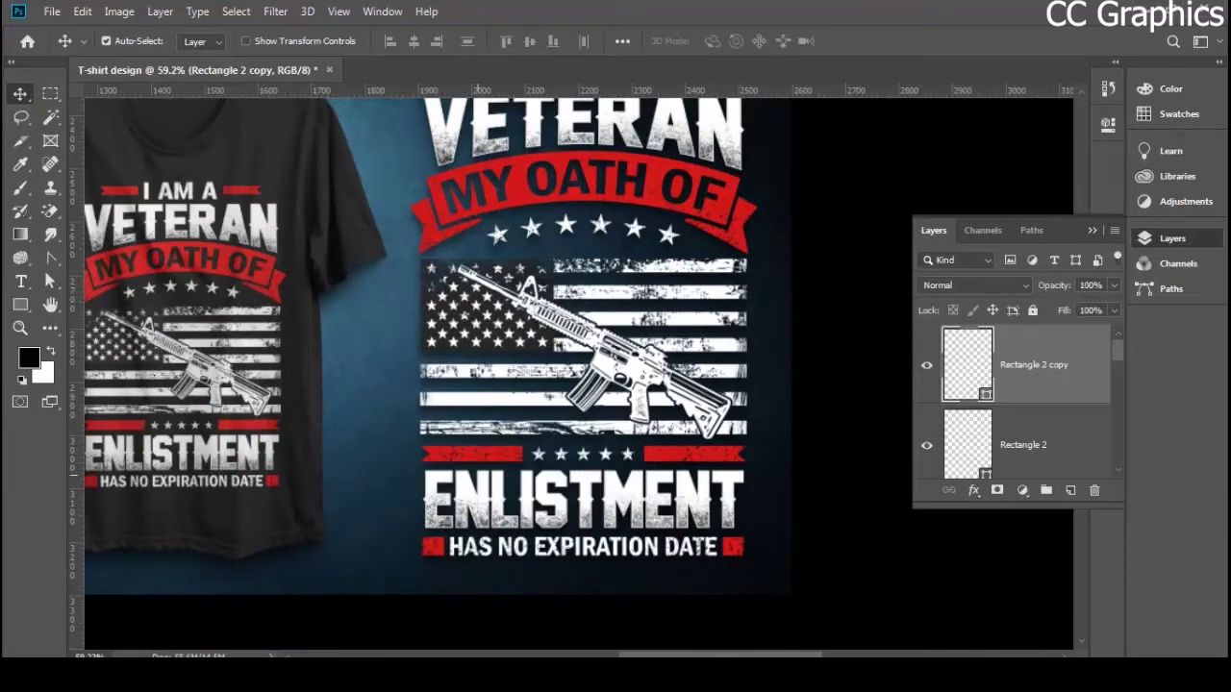
scroll(483, 476, "down", 3)
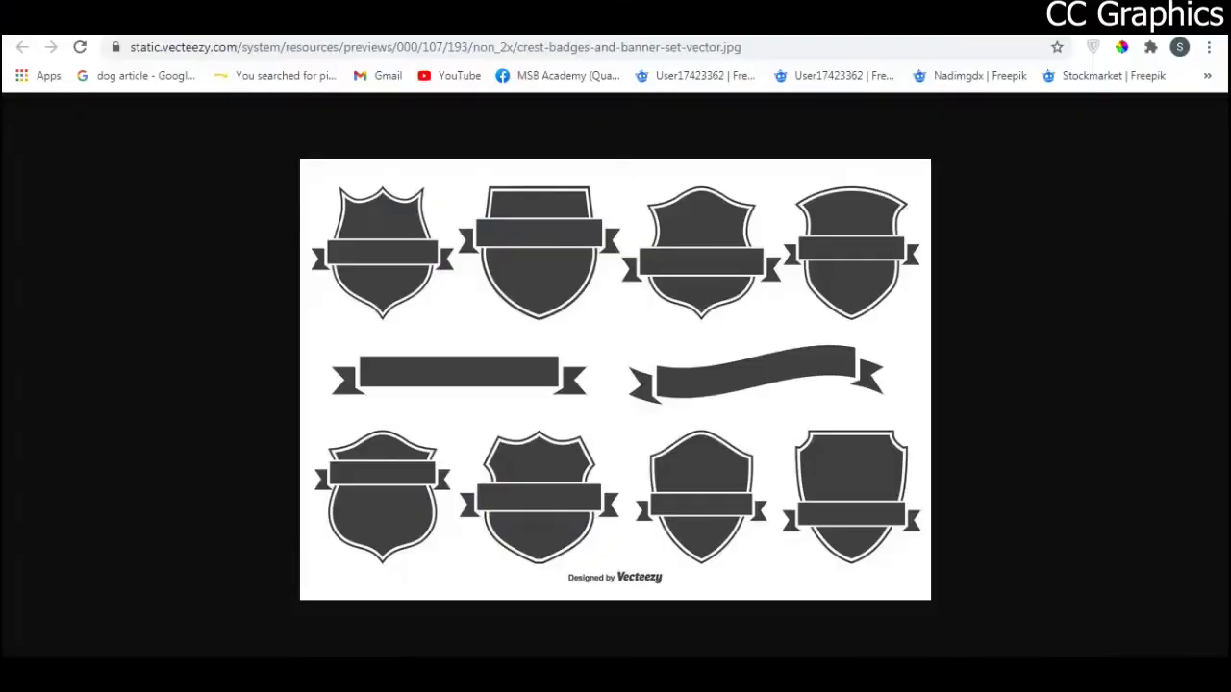
key("ctrl+w")
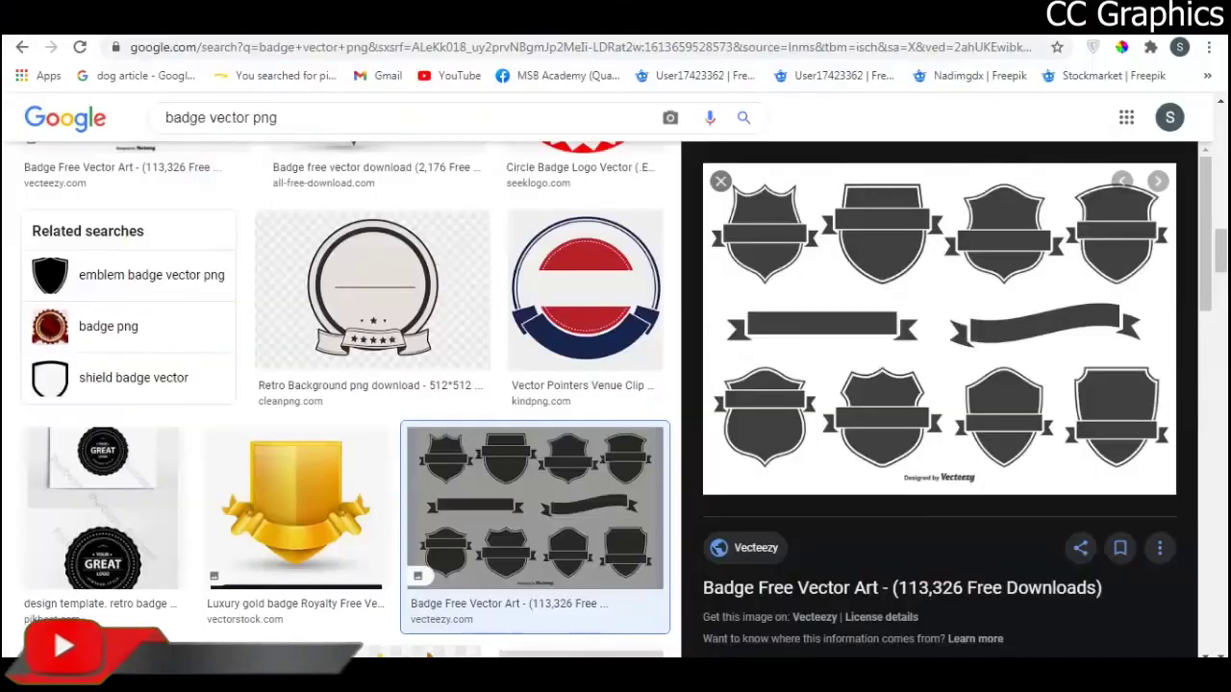
key("End")
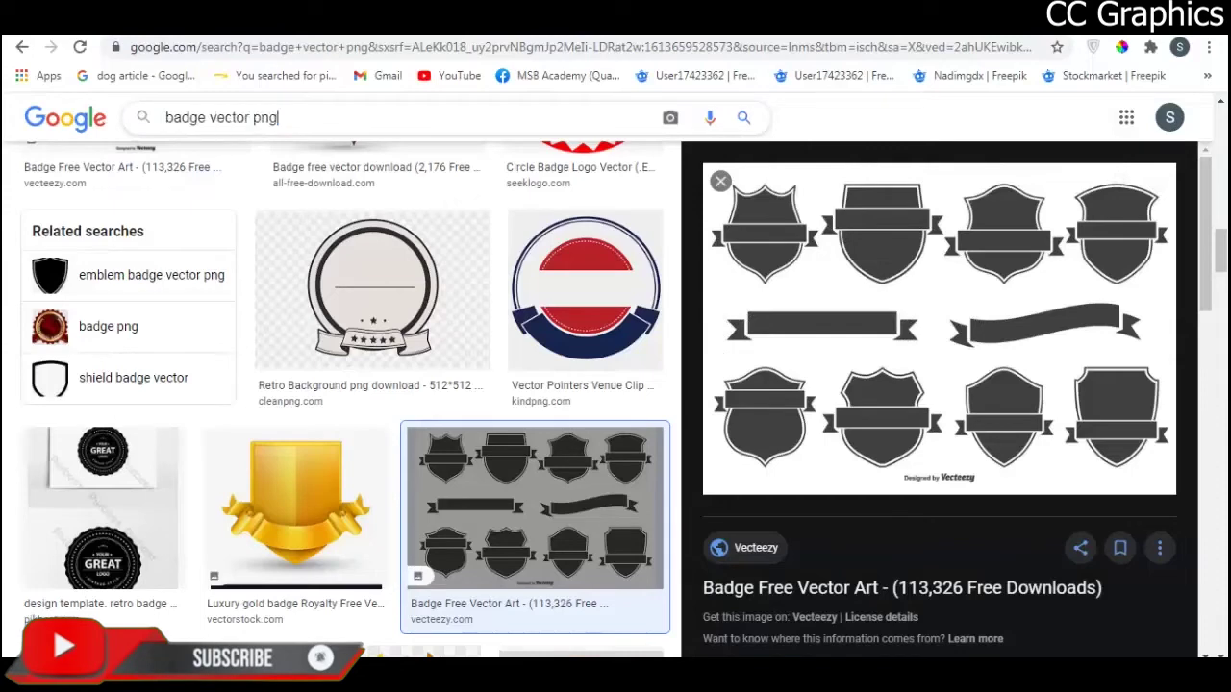
key("ctrl+a")
type("american flag")
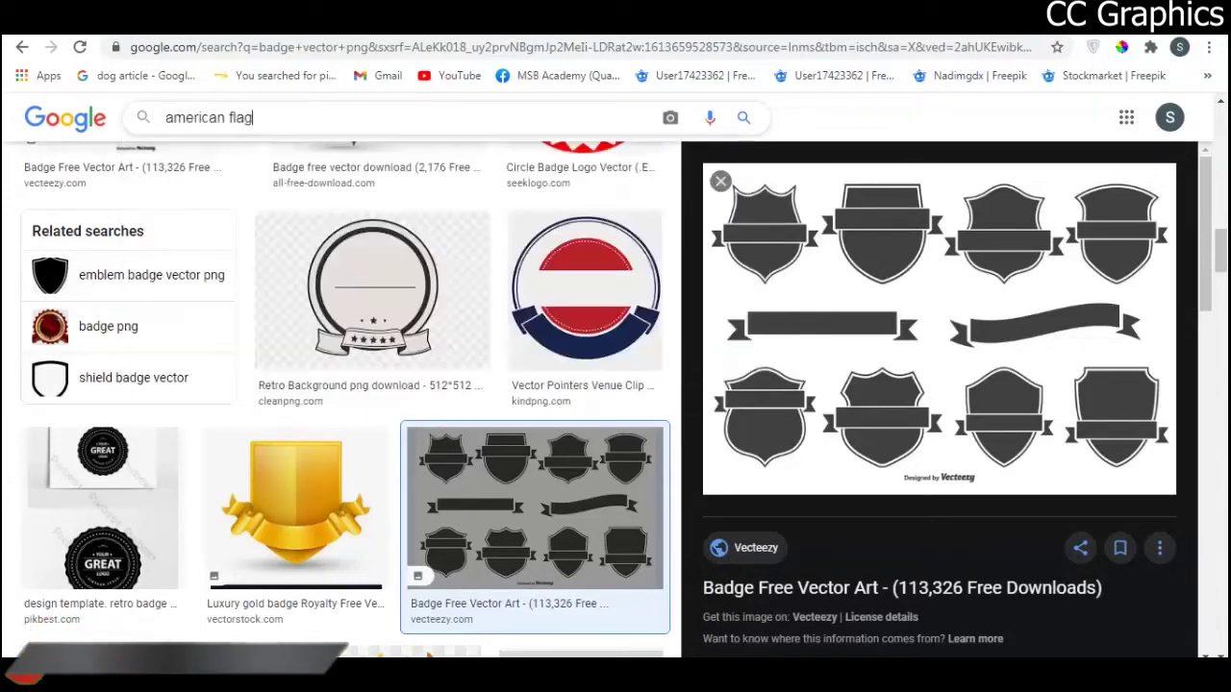
key("Return")
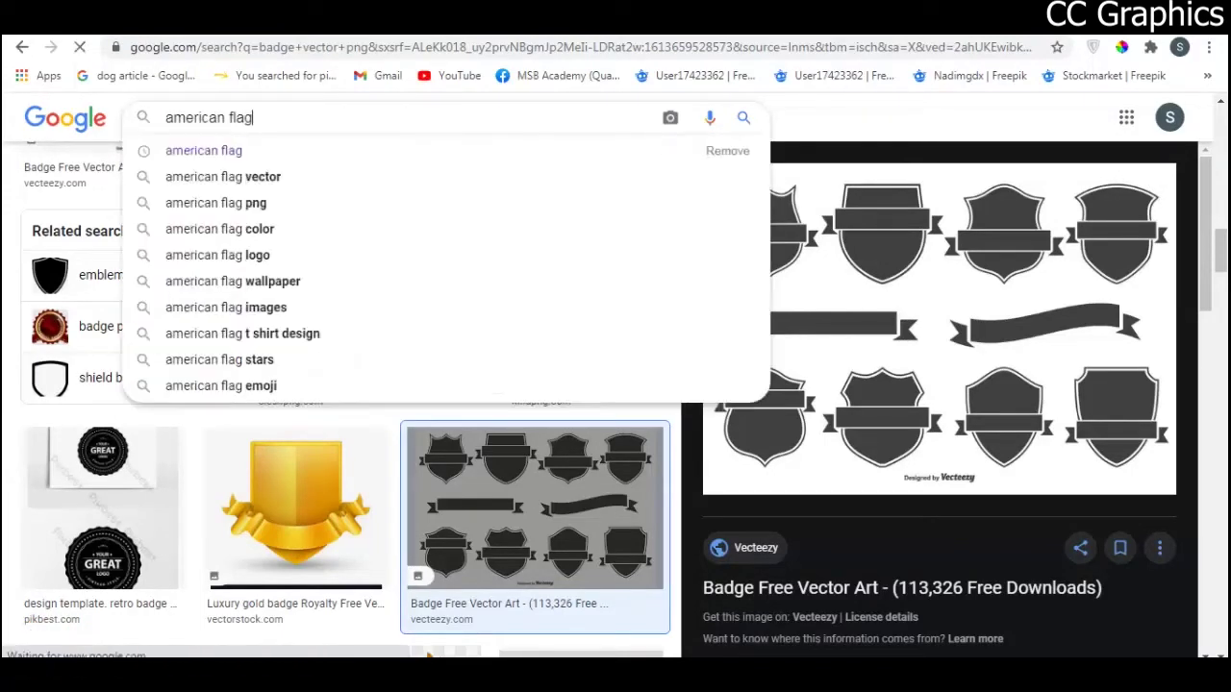
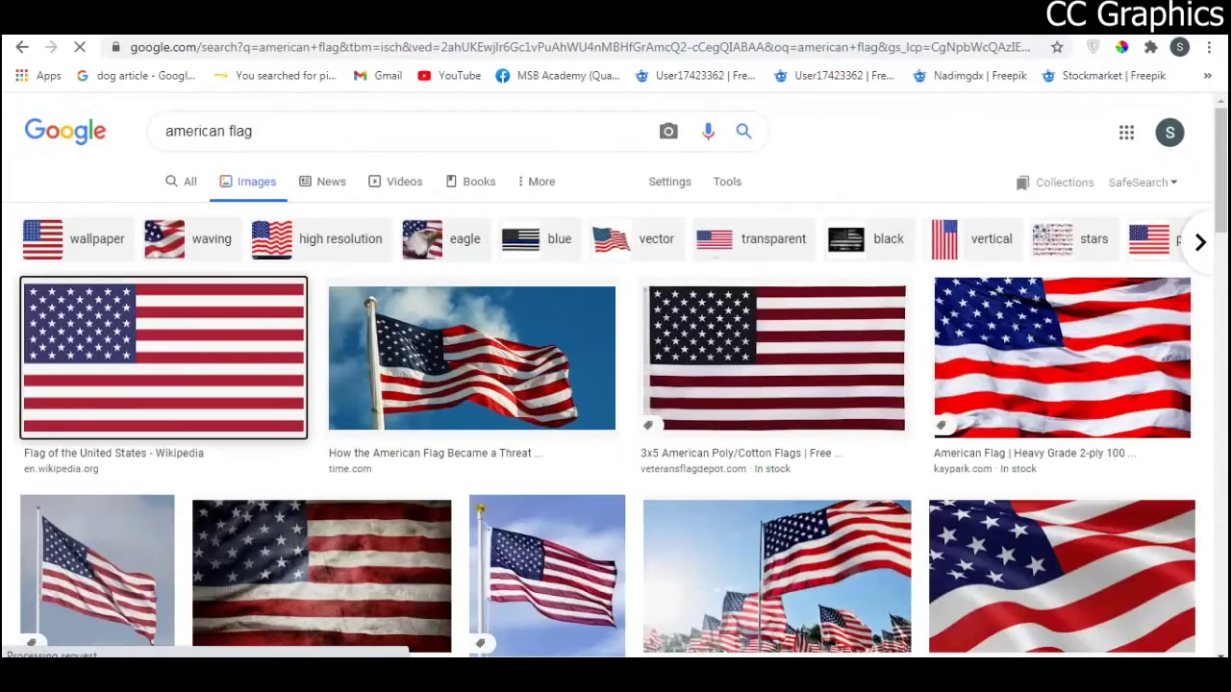
- Open the Wikipedia "Flag of the United States" result and copy its large preview image
left_click(164, 358)
scroll(308, 385, "down", 3)
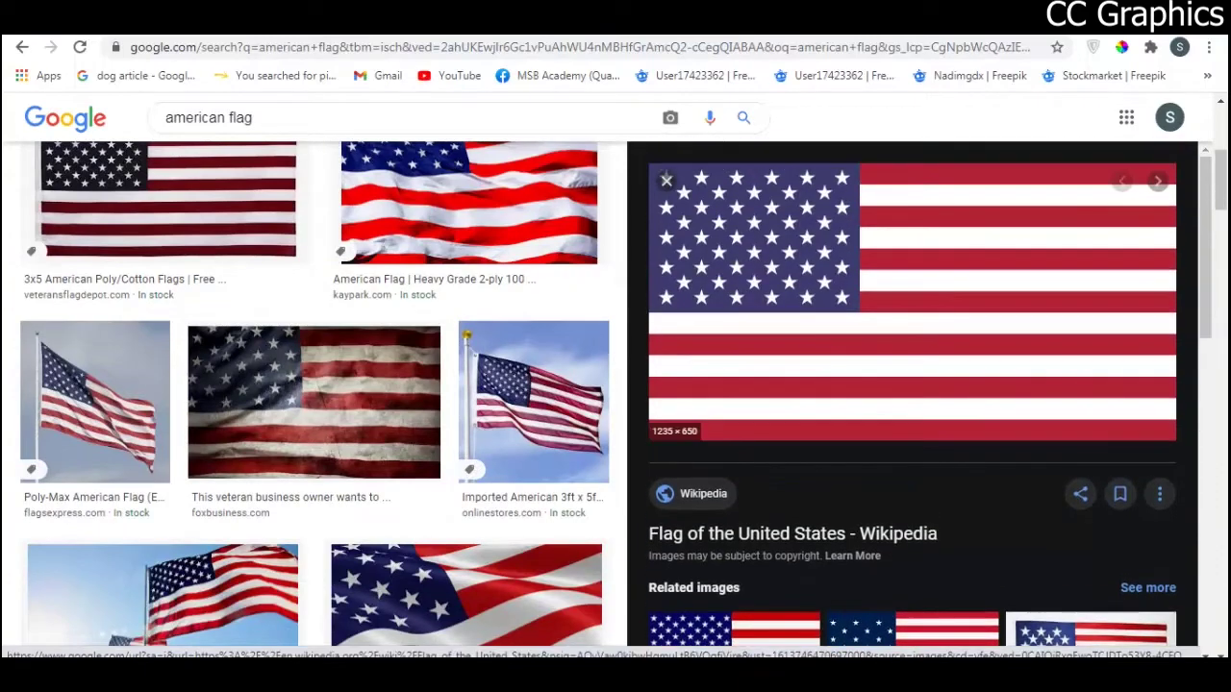
right_click(903, 286)
left_click(971, 500)
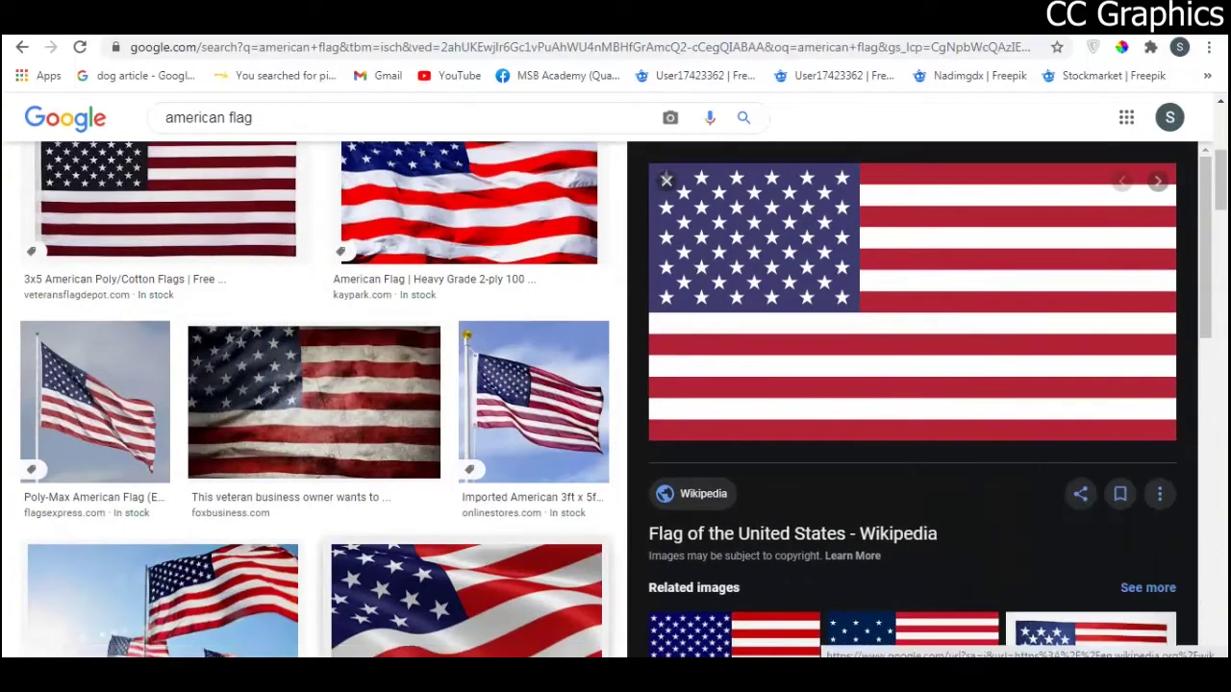
- Switch back to Photoshop and paste the copied flag onto a new layer above the ribbons
key("alt+Tab")
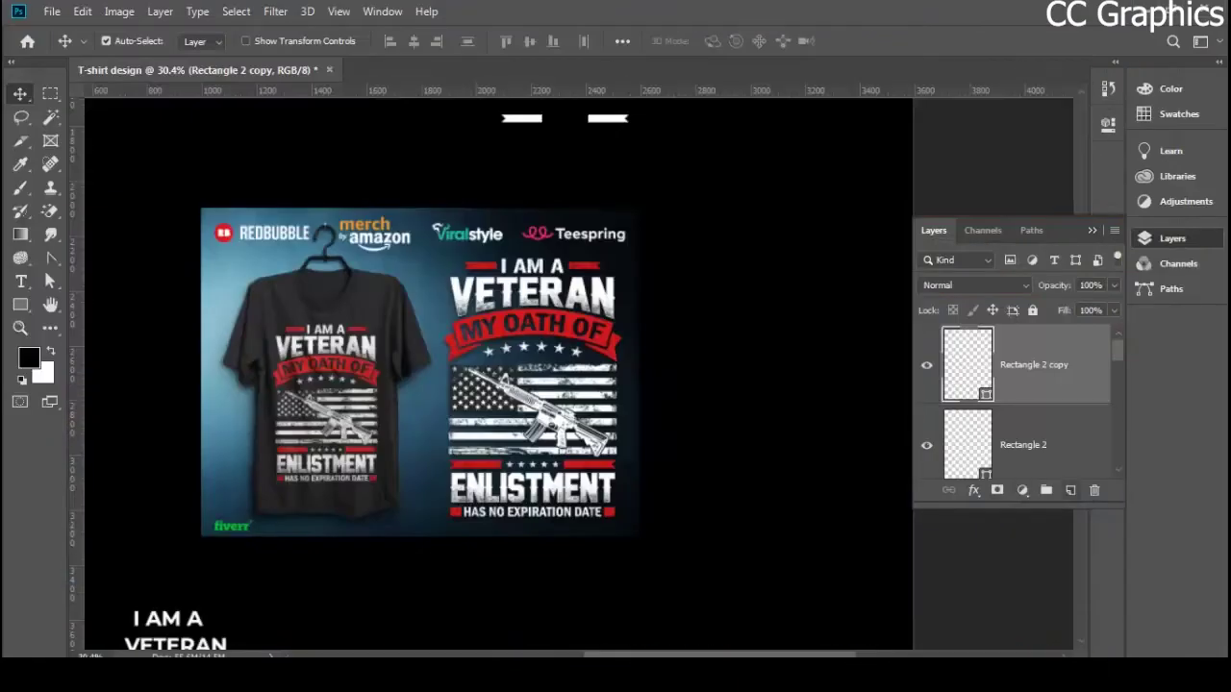
left_click(1070, 491)
key("ctrl+v")
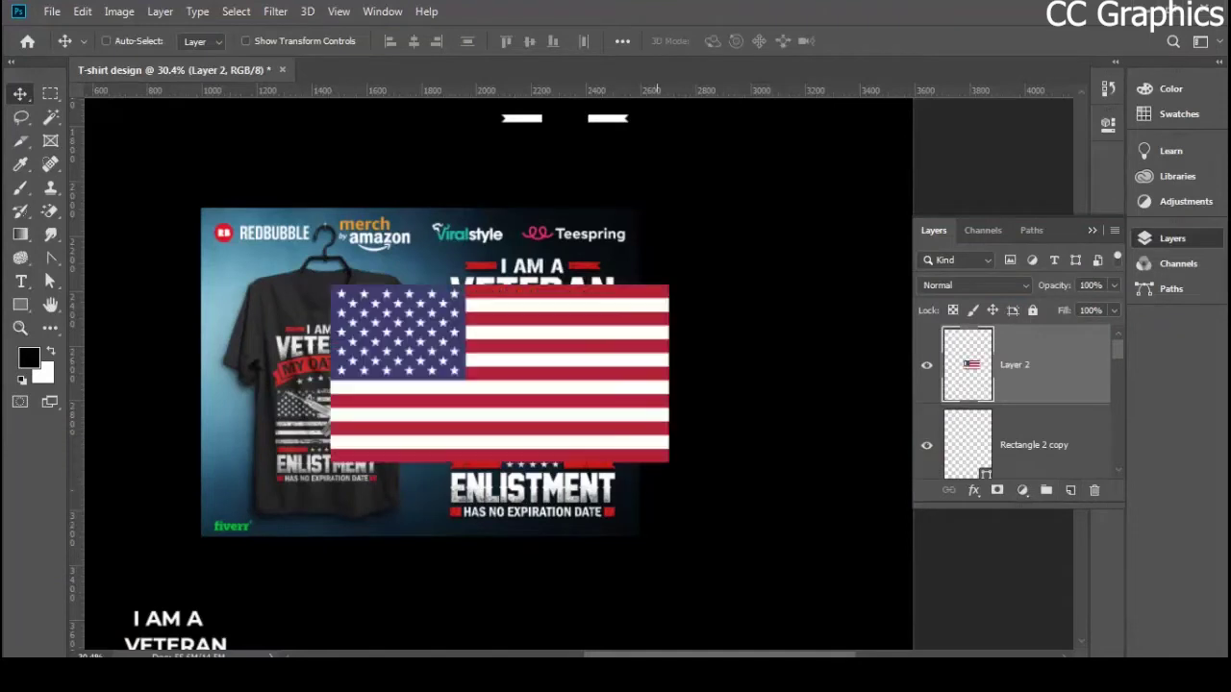
scroll(515, 365, "down", 2)
scroll(513, 442, "down", 2)
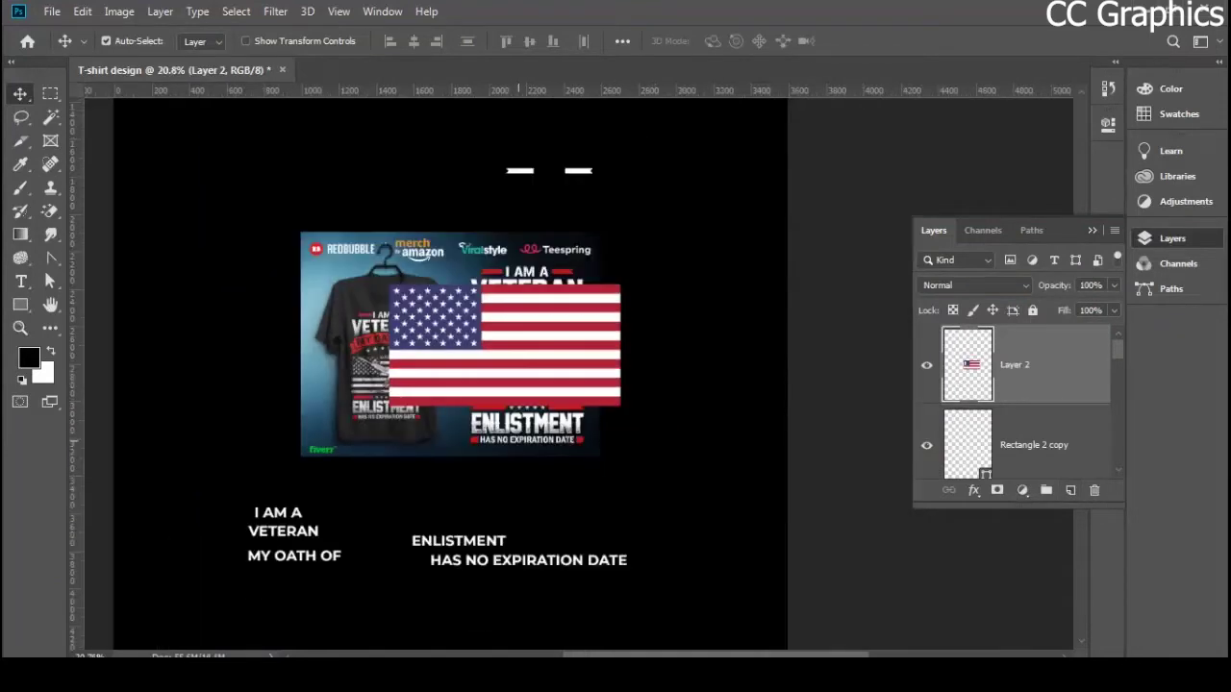
scroll(514, 442, "up", 2)
scroll(514, 443, "down", 2)
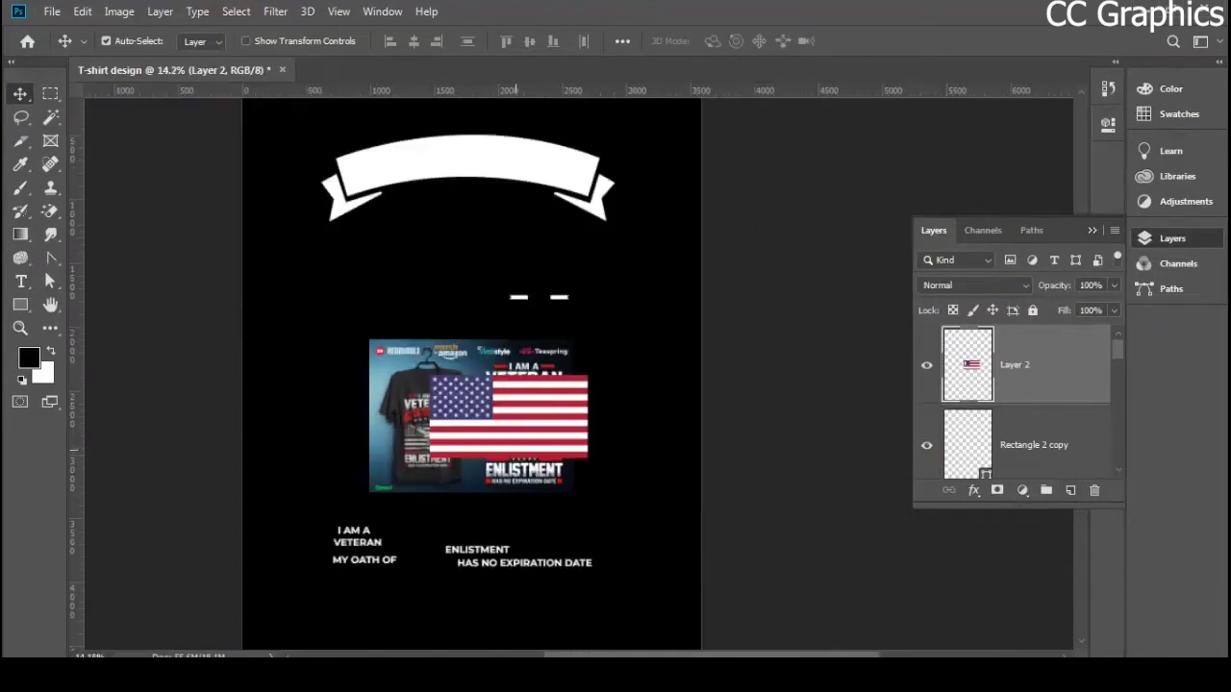
scroll(516, 452, "down", 2)
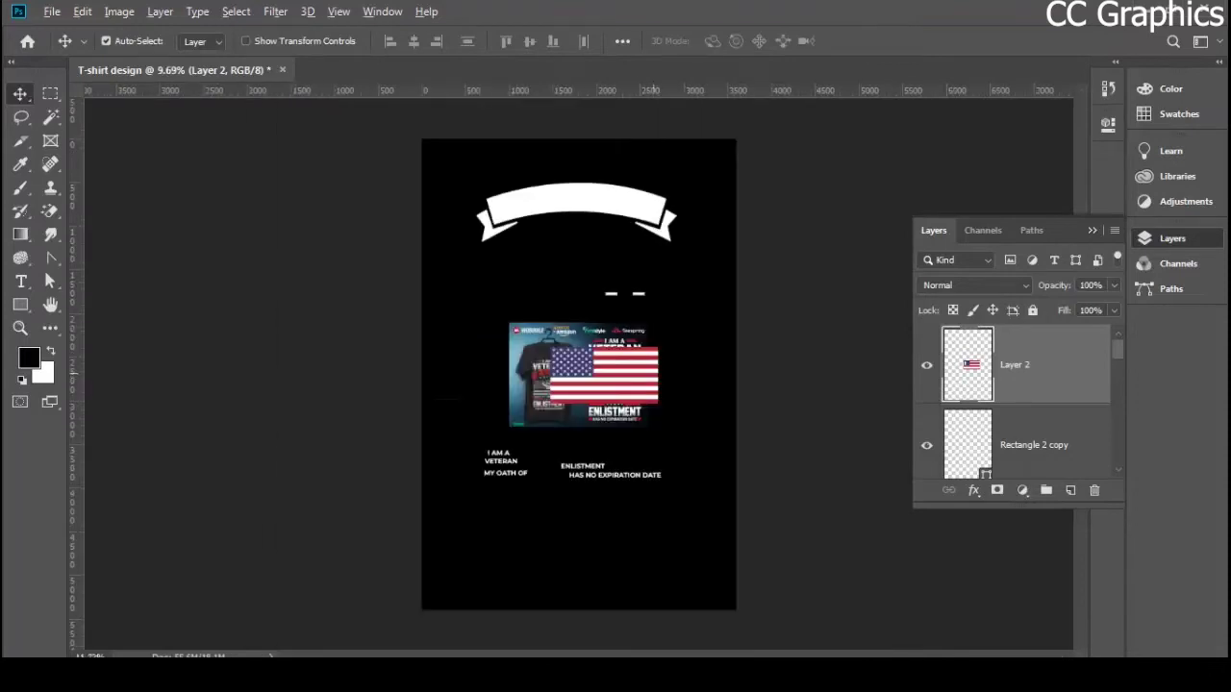
scroll(635, 389, "up", 2)
scroll(637, 393, "up", 1)
scroll(639, 372, "up", 3)
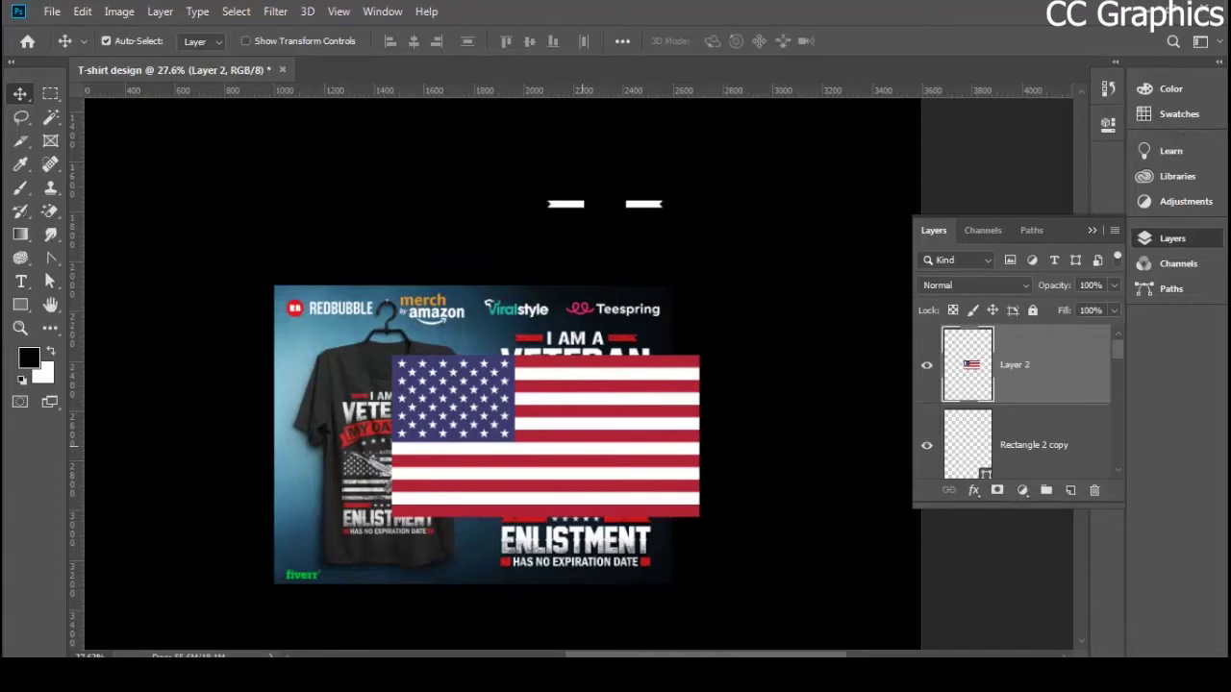
scroll(600, 425, "down", 3)
- Try to move the pasted flag off the reference image, and hide the flag layer
left_click(479, 434)
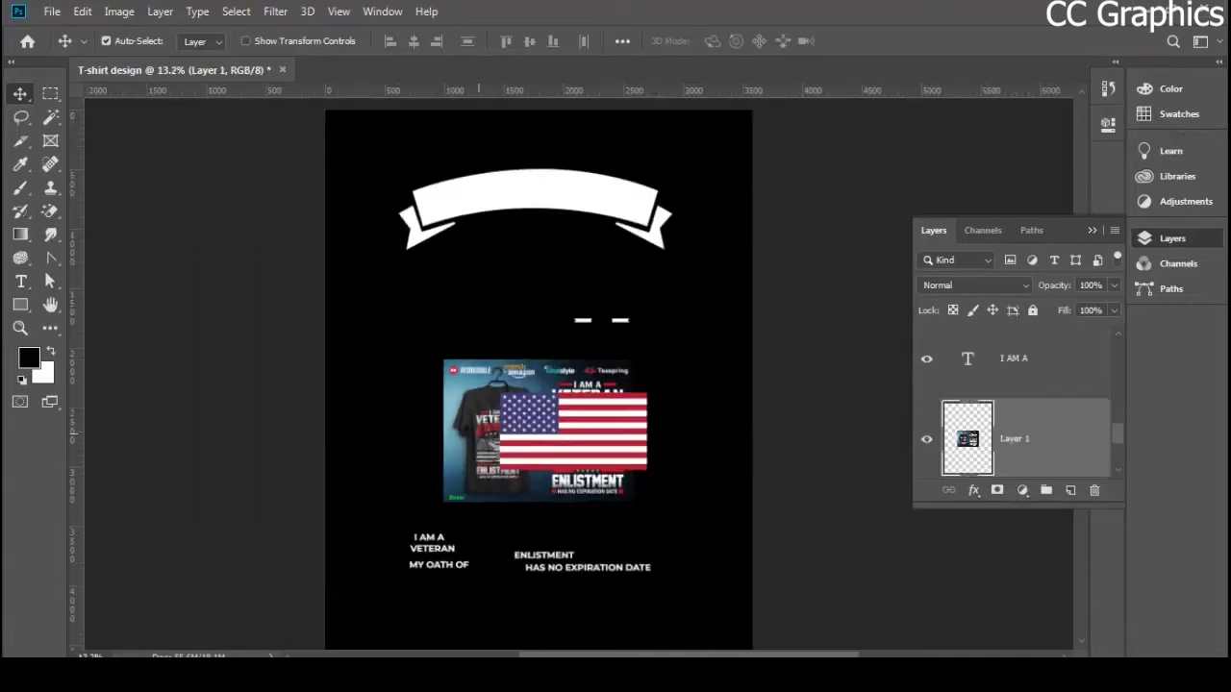
scroll(582, 405, "up", 3)
left_click_drag(548, 432, 696, 485)
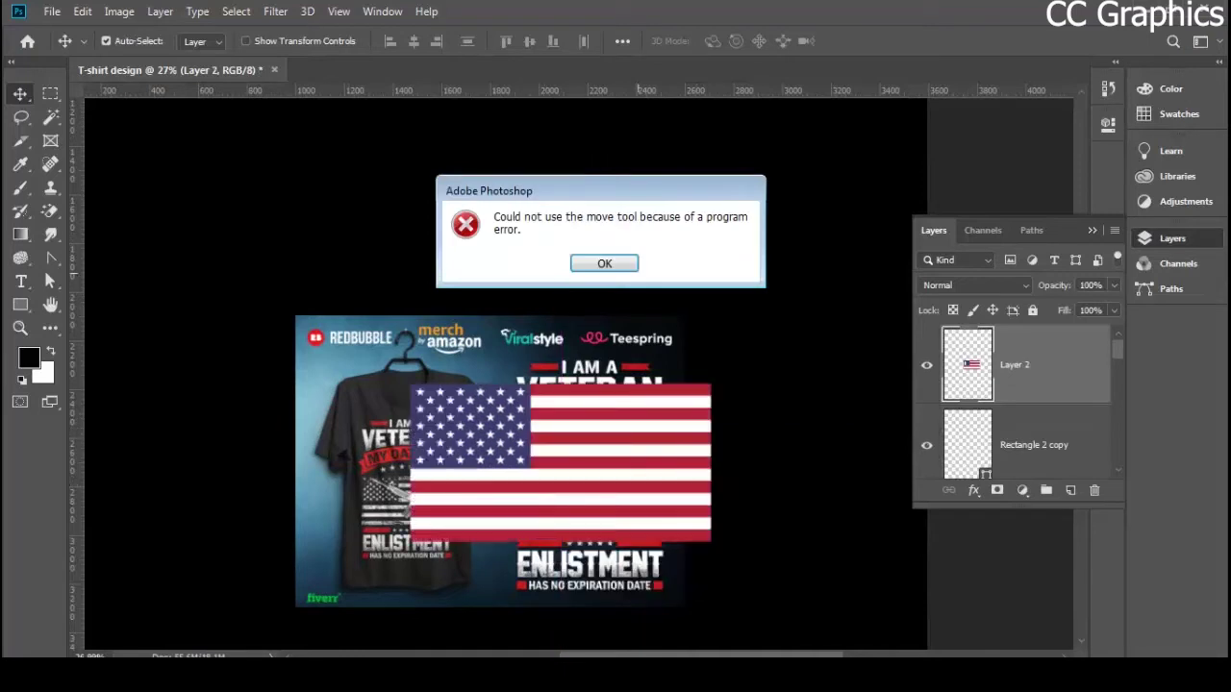
key("Return")
left_click(925, 364)
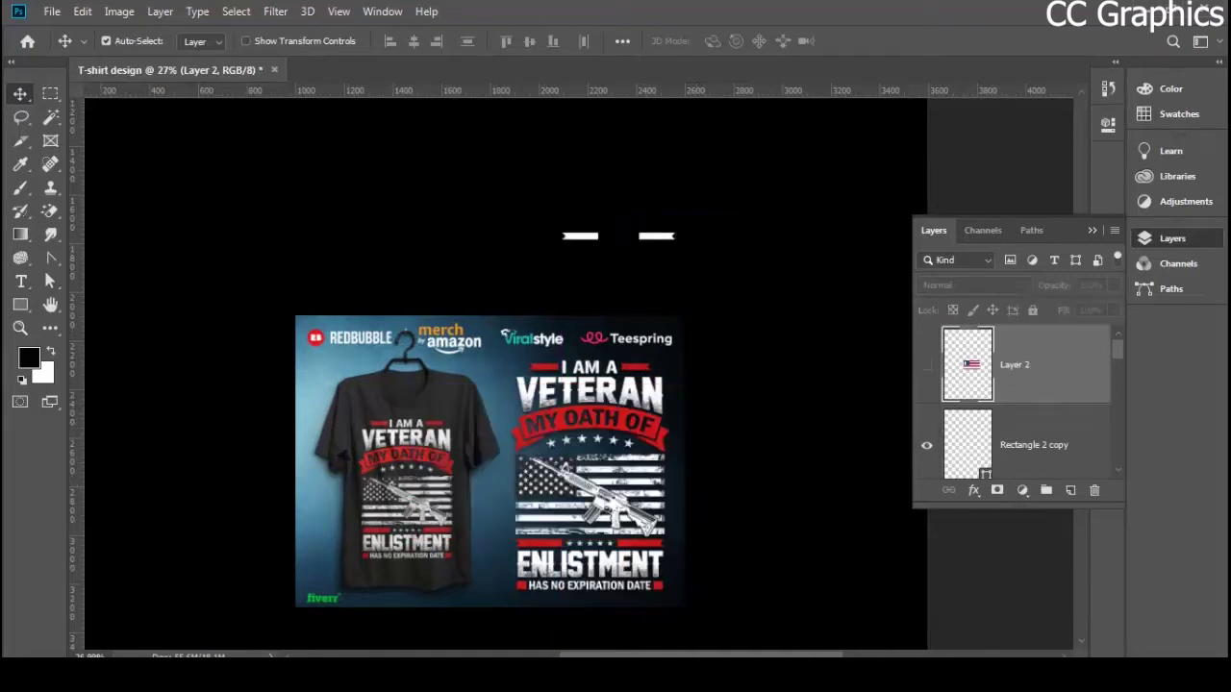
scroll(552, 434, "up", 1)
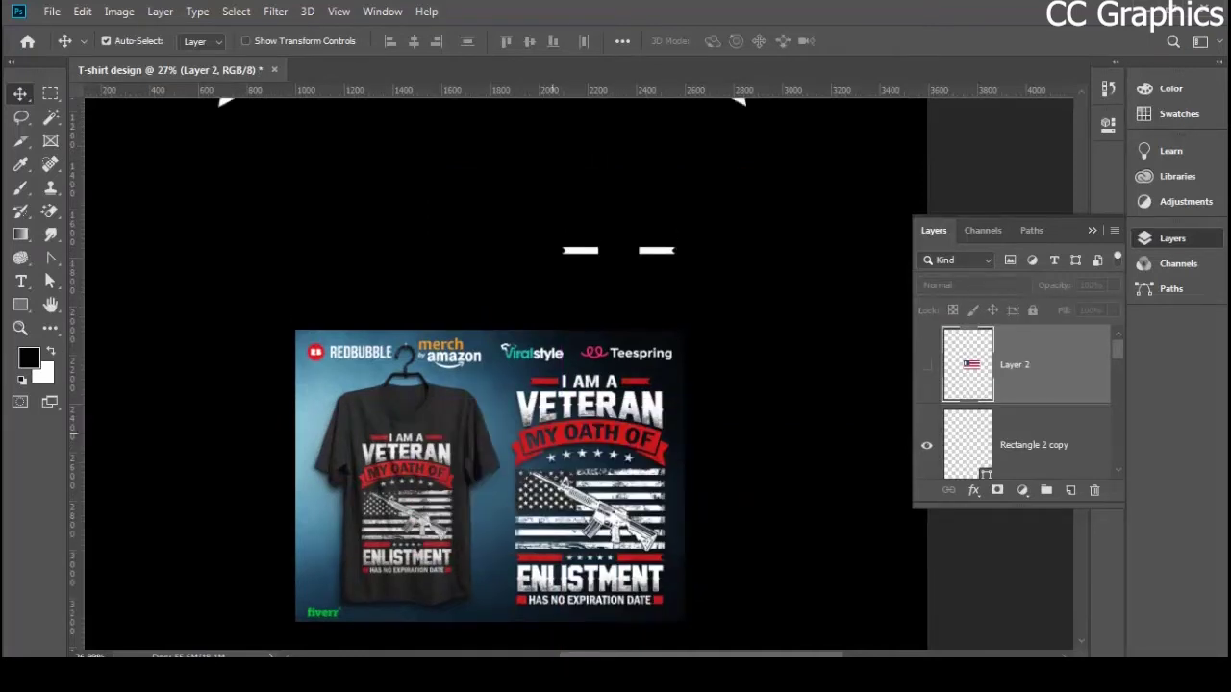
left_click(583, 251)
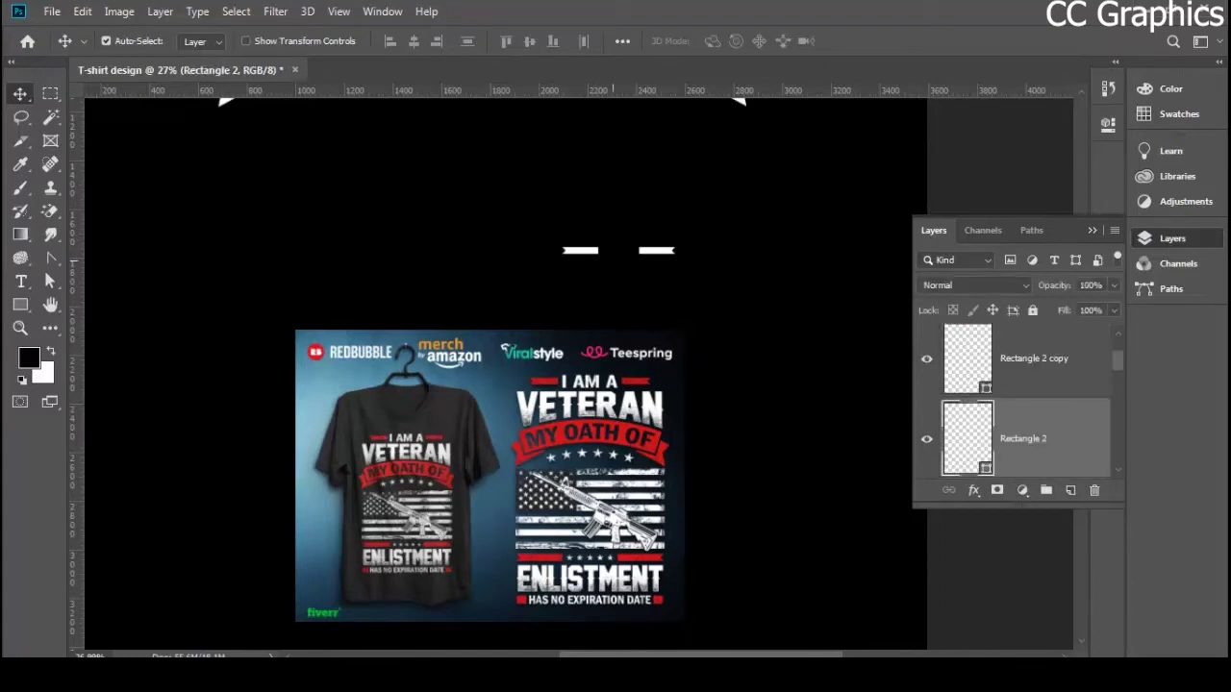
key("alt+shift+bracketright")
scroll(535, 413, "down", 11)
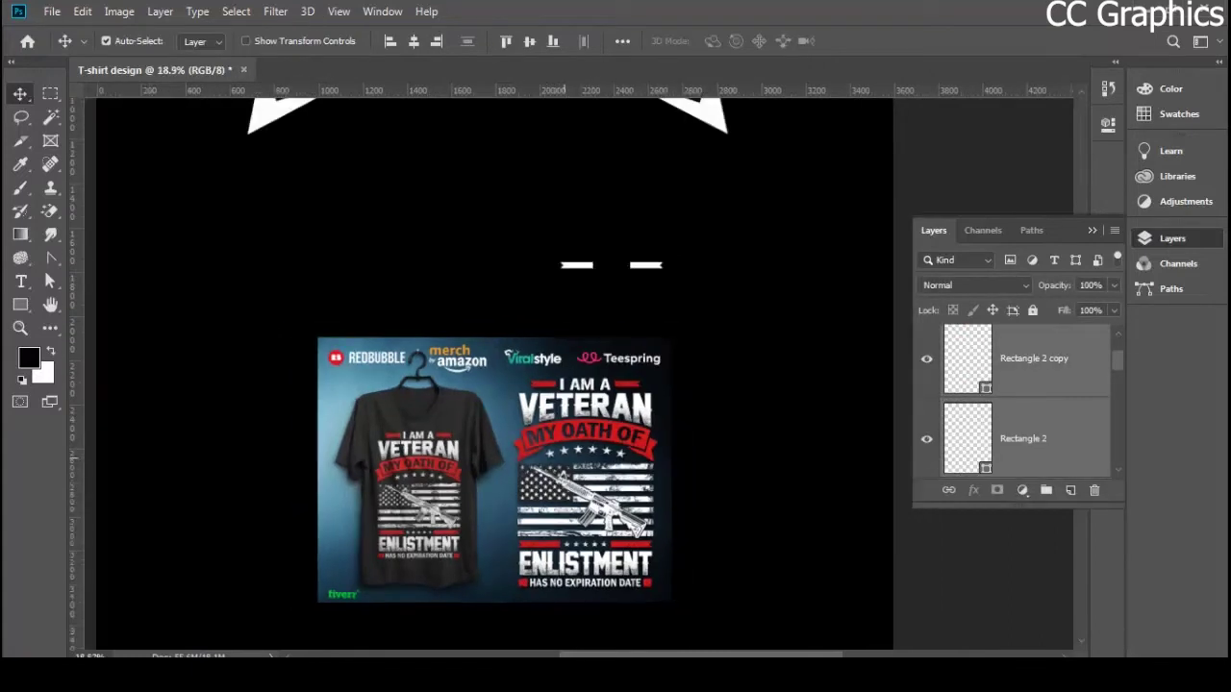
- Hide the large white banner near the top of the canvas
left_click(639, 229)
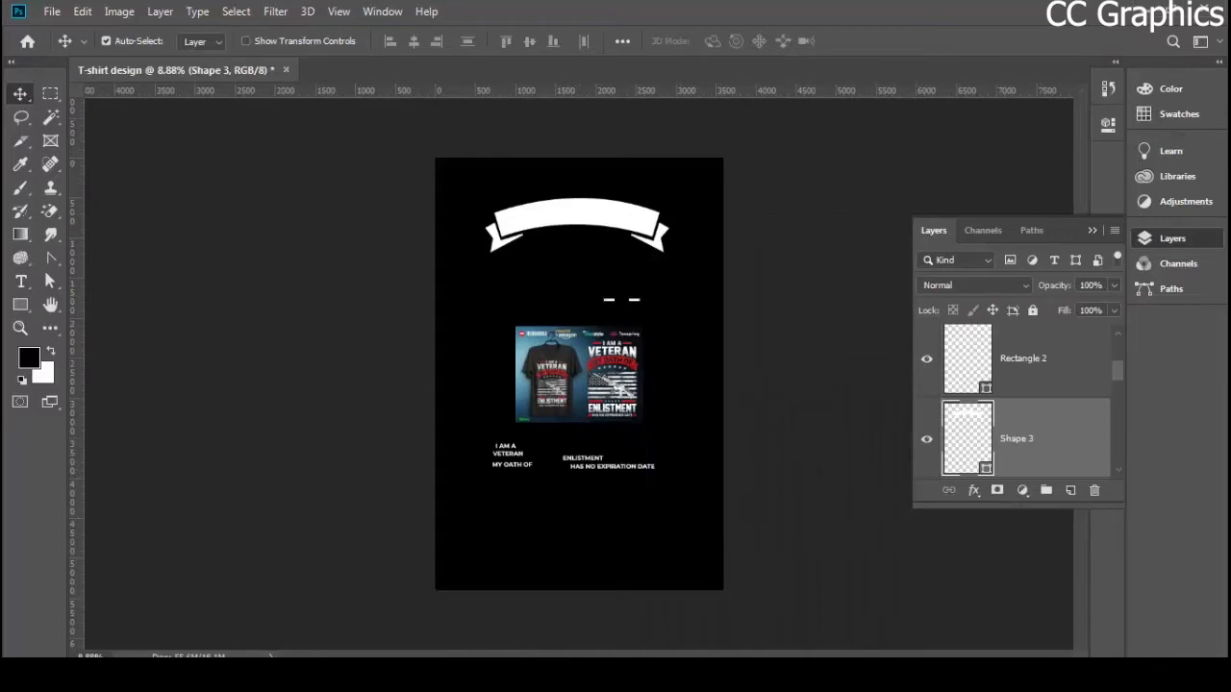
key("alt+bracketright")
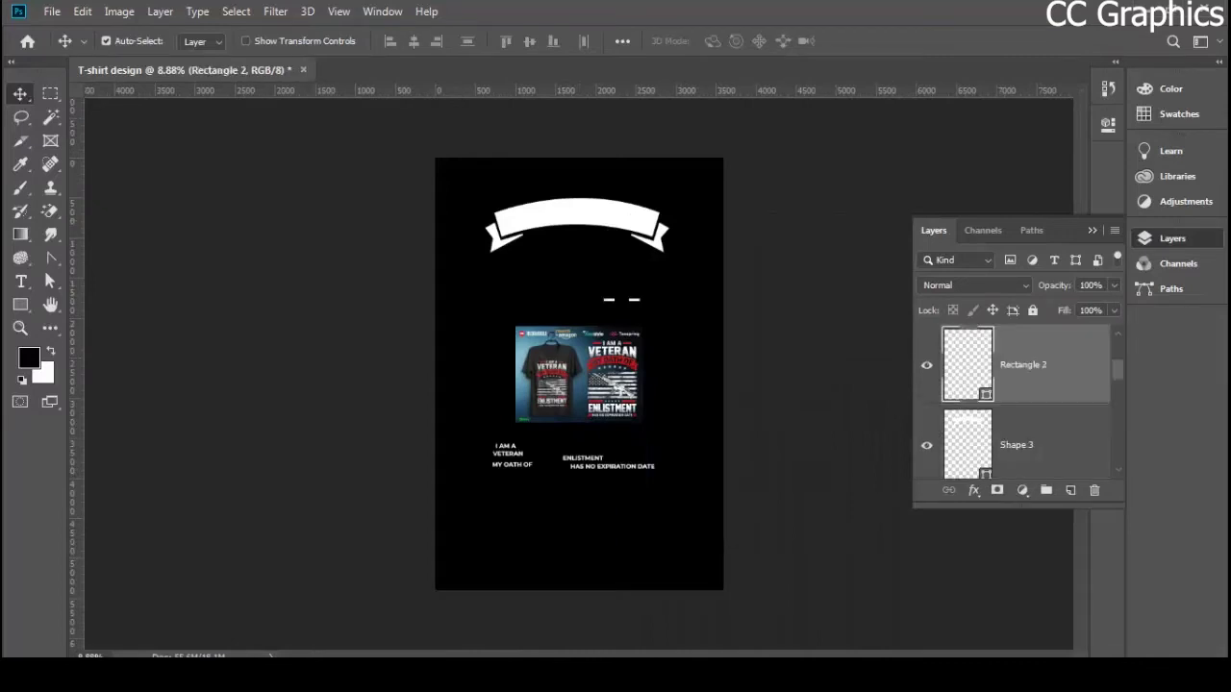
left_click(624, 221)
left_click(927, 439)
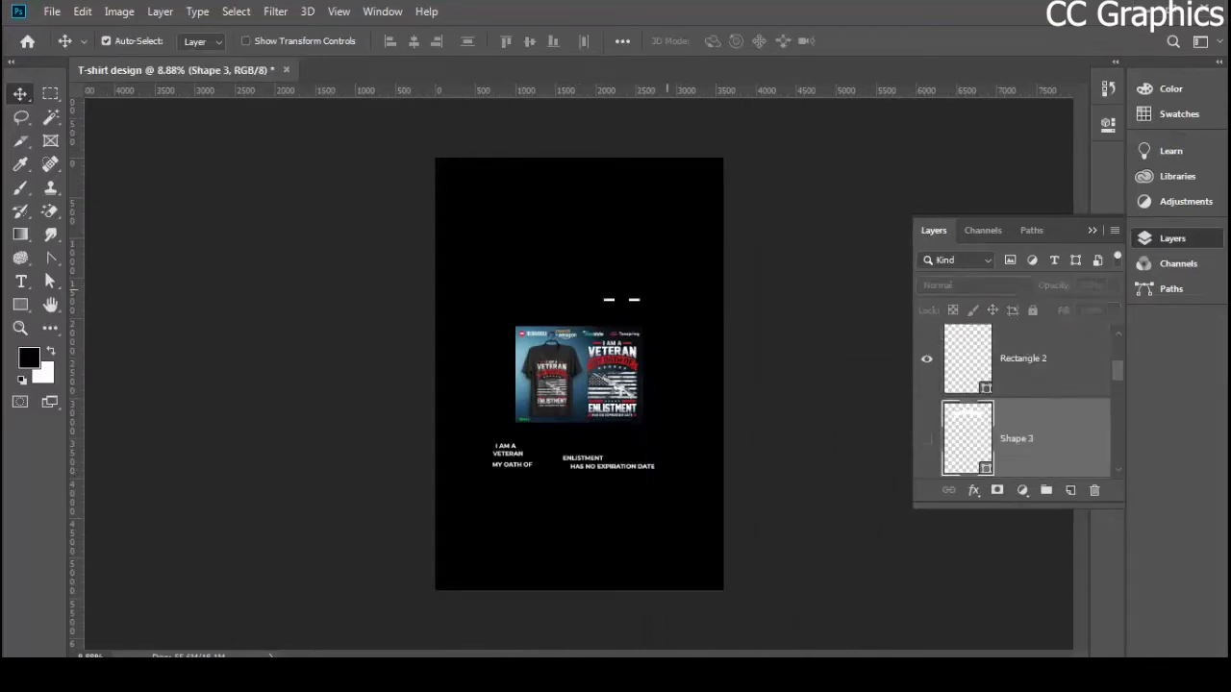
key("alt+bracketright")
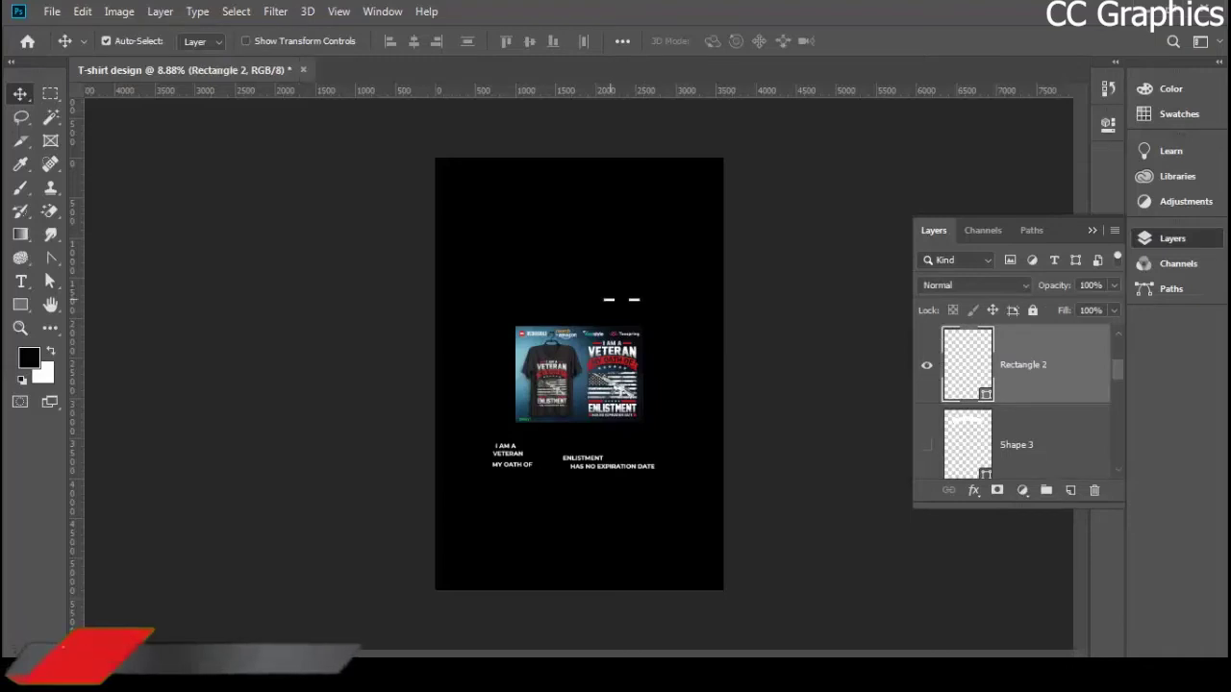
scroll(1019, 404, "up", 1)
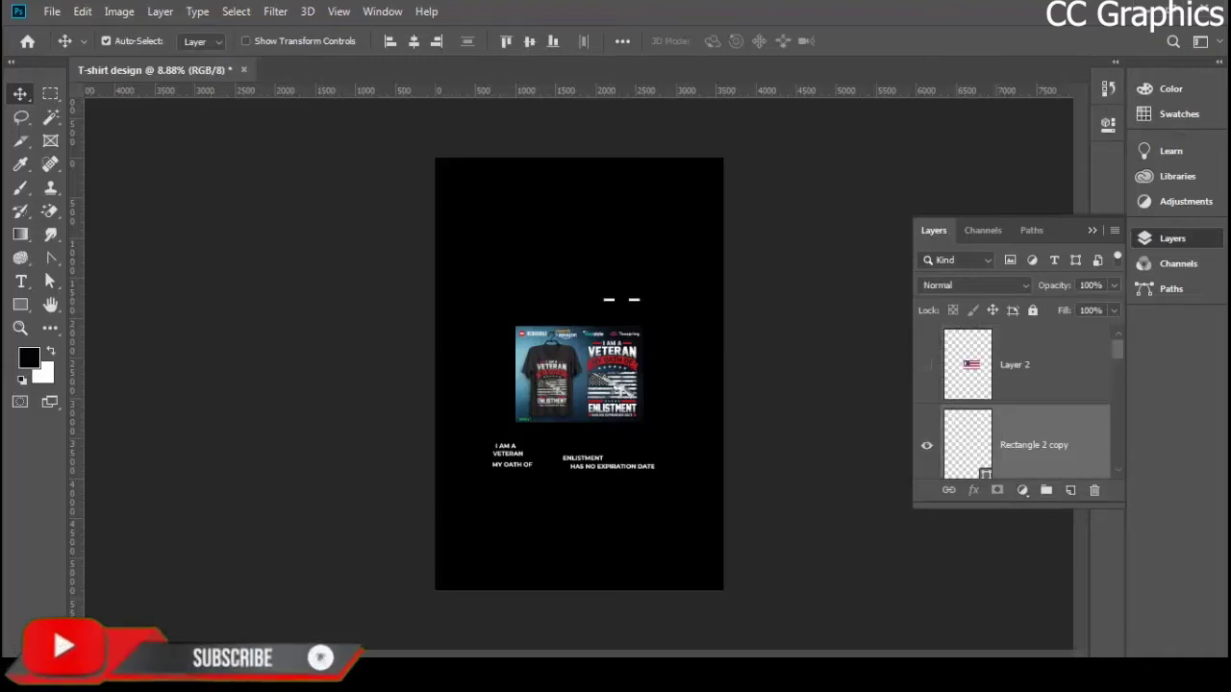
scroll(1019, 404, "down", 5)
scroll(1019, 404, "up", 5)
scroll(644, 313, "up", 8)
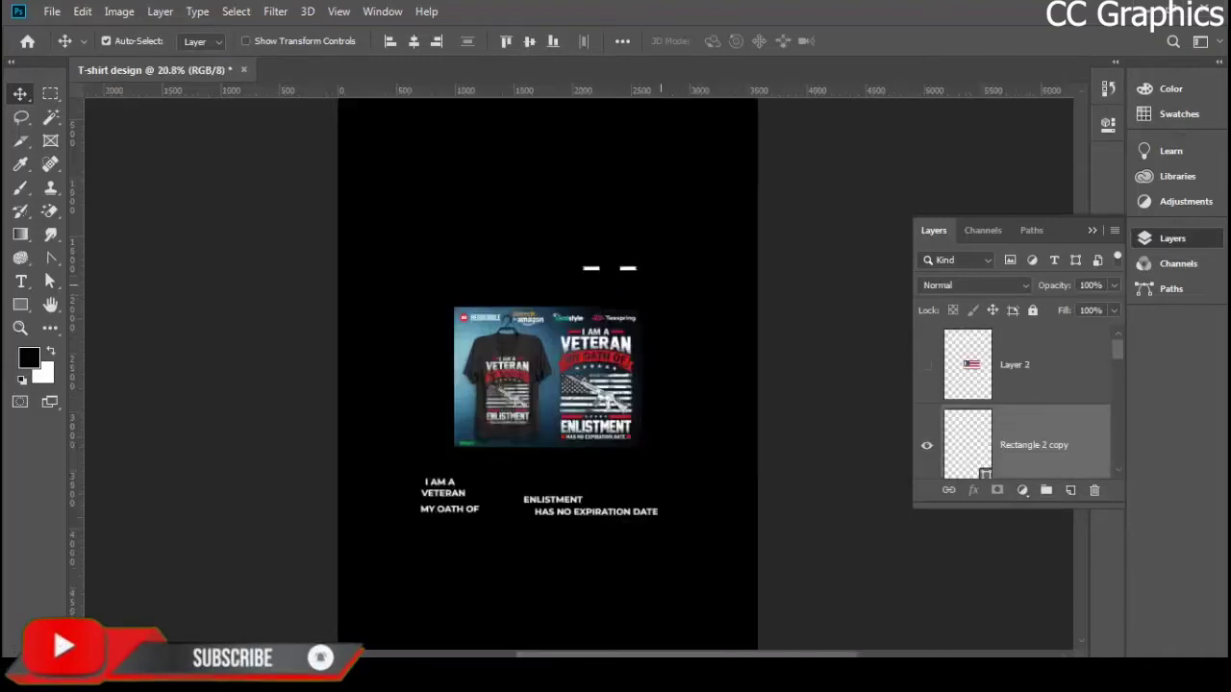
key("alt+bracketleft")
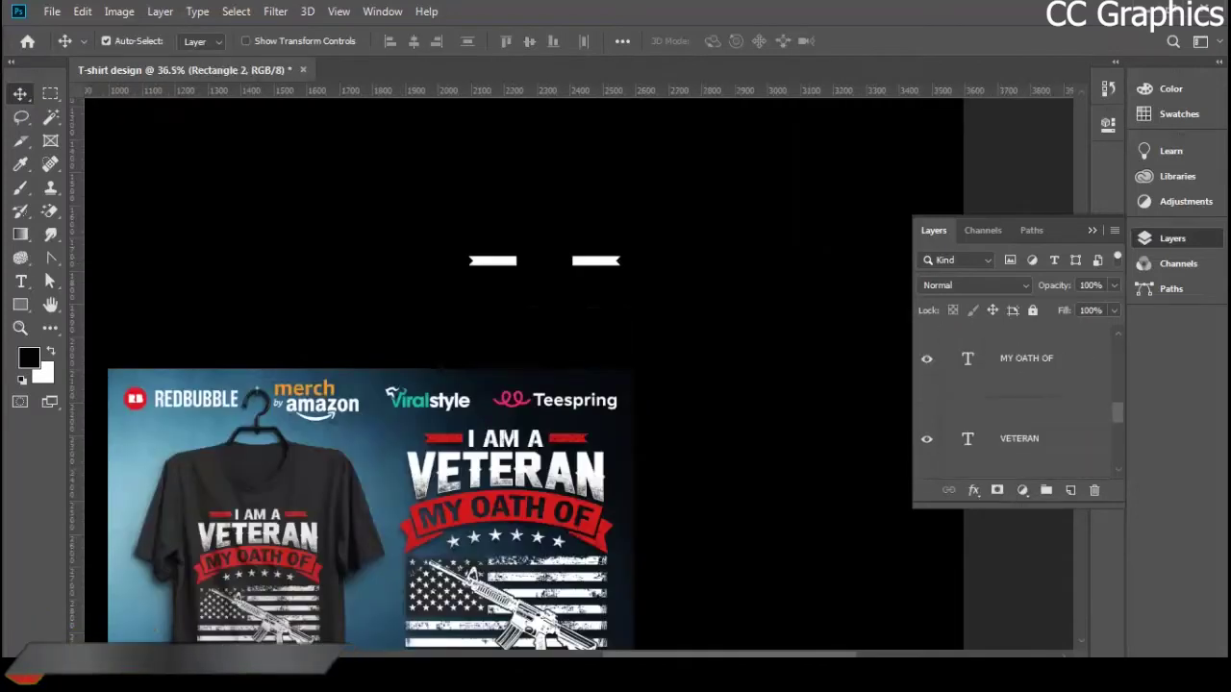
scroll(1019, 404, "up", 1)
scroll(1019, 404, "down", 3)
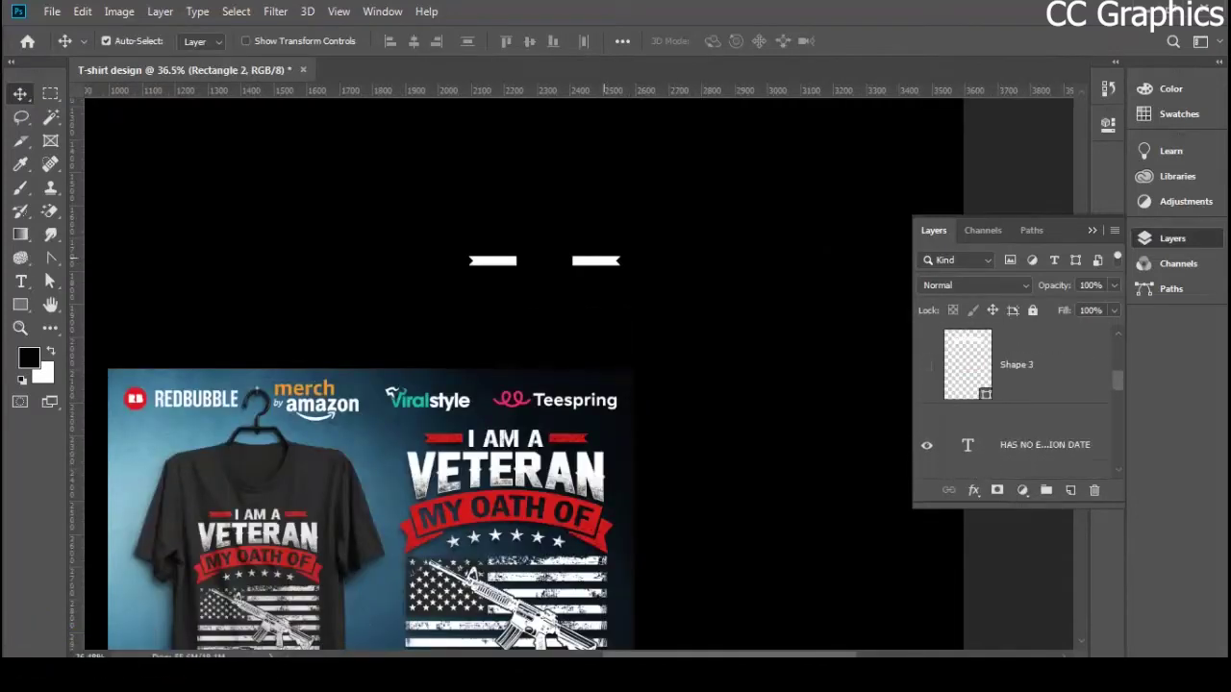
- Move both small white notched ribbons together to the upper part of the canvas, centred horizontally at about Y 643 px
left_click(1019, 364)
left_click(598, 261)
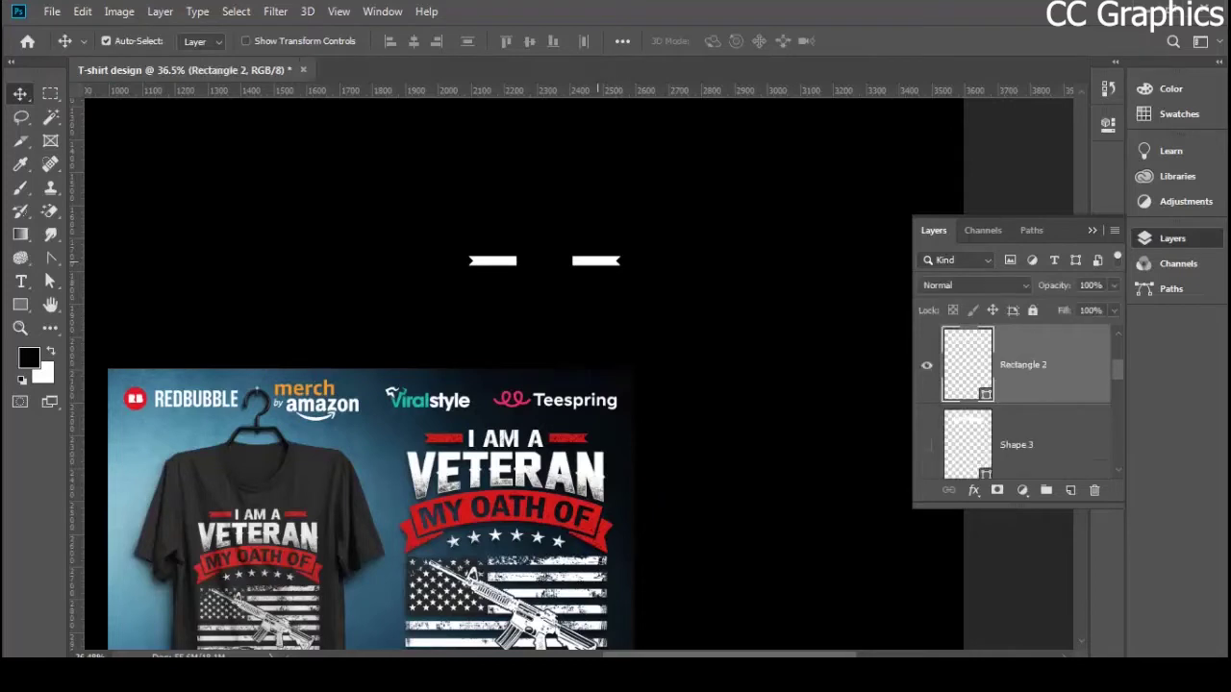
left_click(503, 259, "shift")
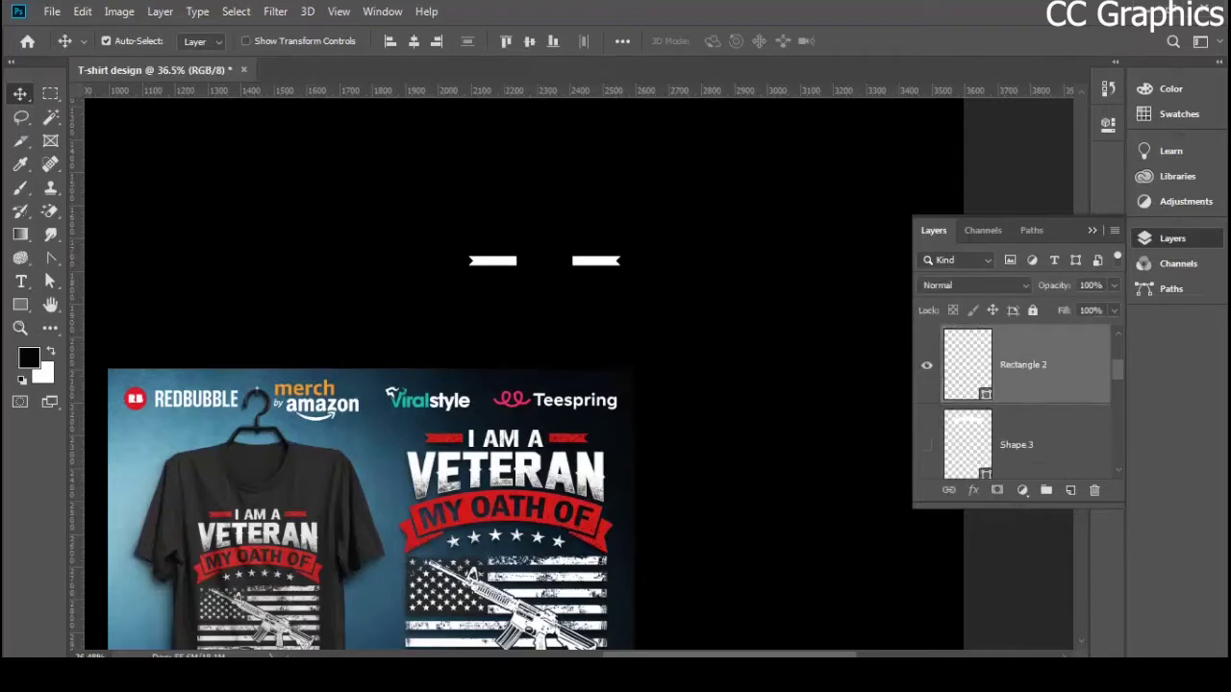
scroll(1019, 404, "down", 7)
scroll(1020, 404, "up", 9)
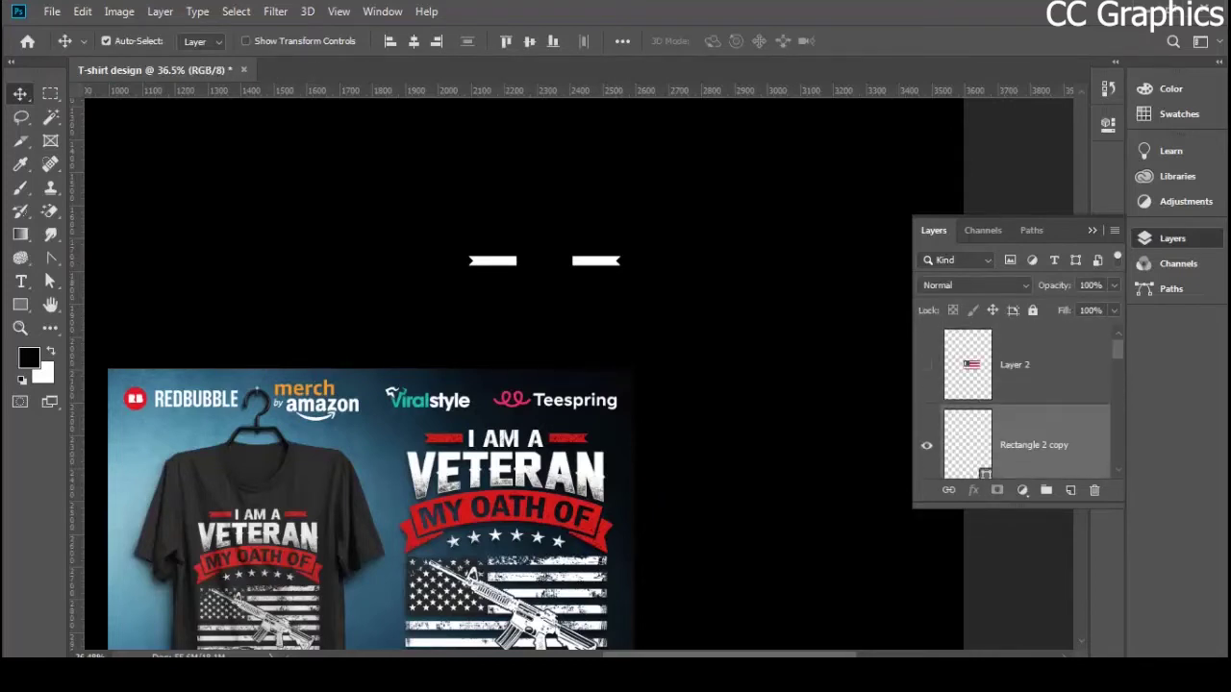
scroll(1019, 403, "down", 3)
scroll(1019, 404, "up", 2)
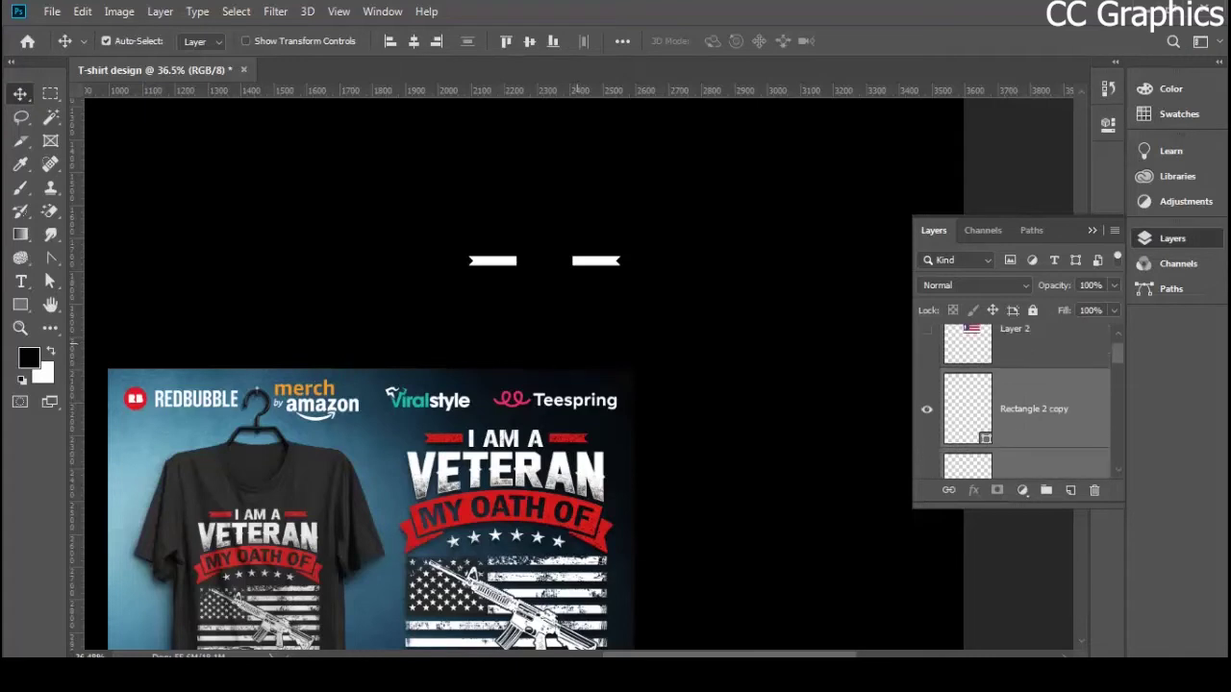
scroll(578, 343, "up", 6)
scroll(577, 414, "down", 8)
scroll(589, 412, "up", 1)
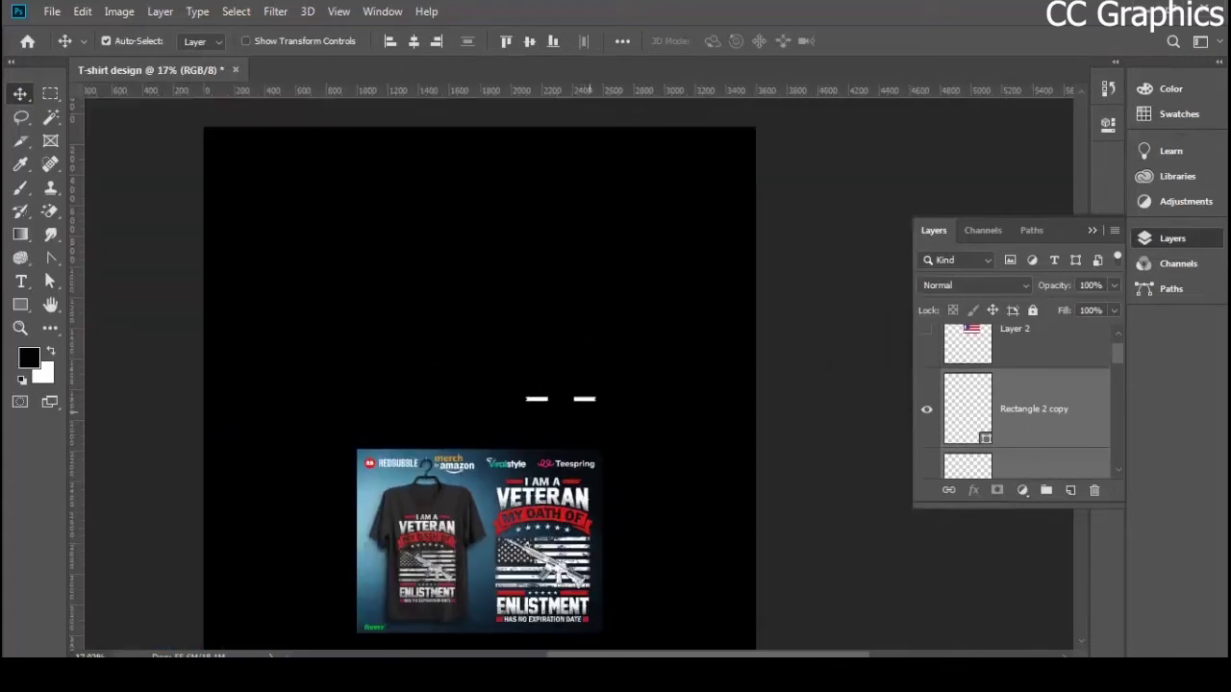
scroll(480, 385, "up", 1)
left_click_drag(582, 427, 505, 257)
key("ctrl")
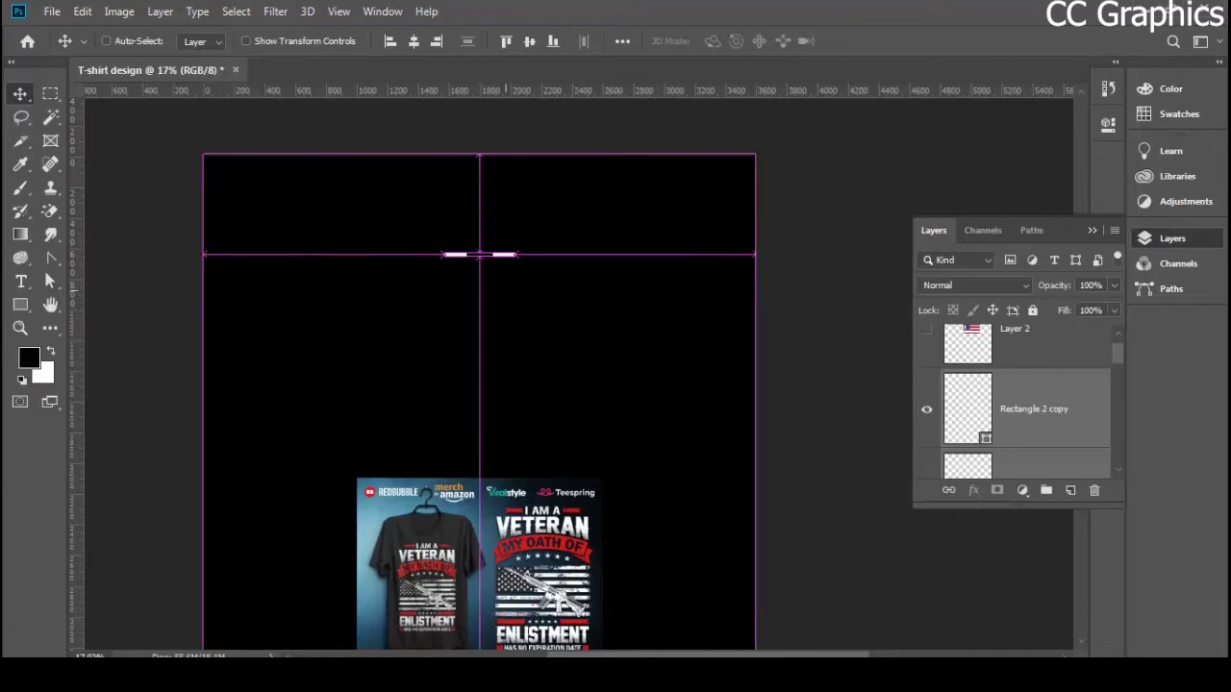
- Enlarge the pair of ribbons proportionally about its centre until it spans roughly 60% of the canvas width
key("ctrl+t")
left_click_drag(516, 258, 568, 293)
key("ctrl+z")
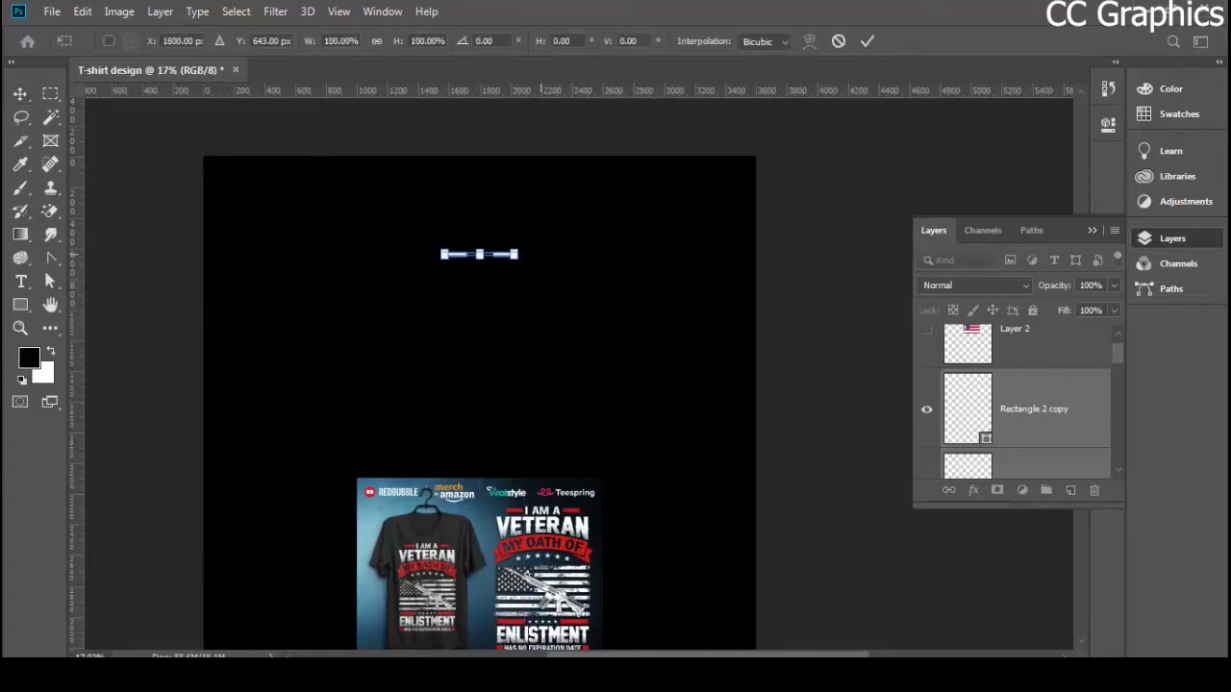
left_click_drag(518, 253, 617, 252)
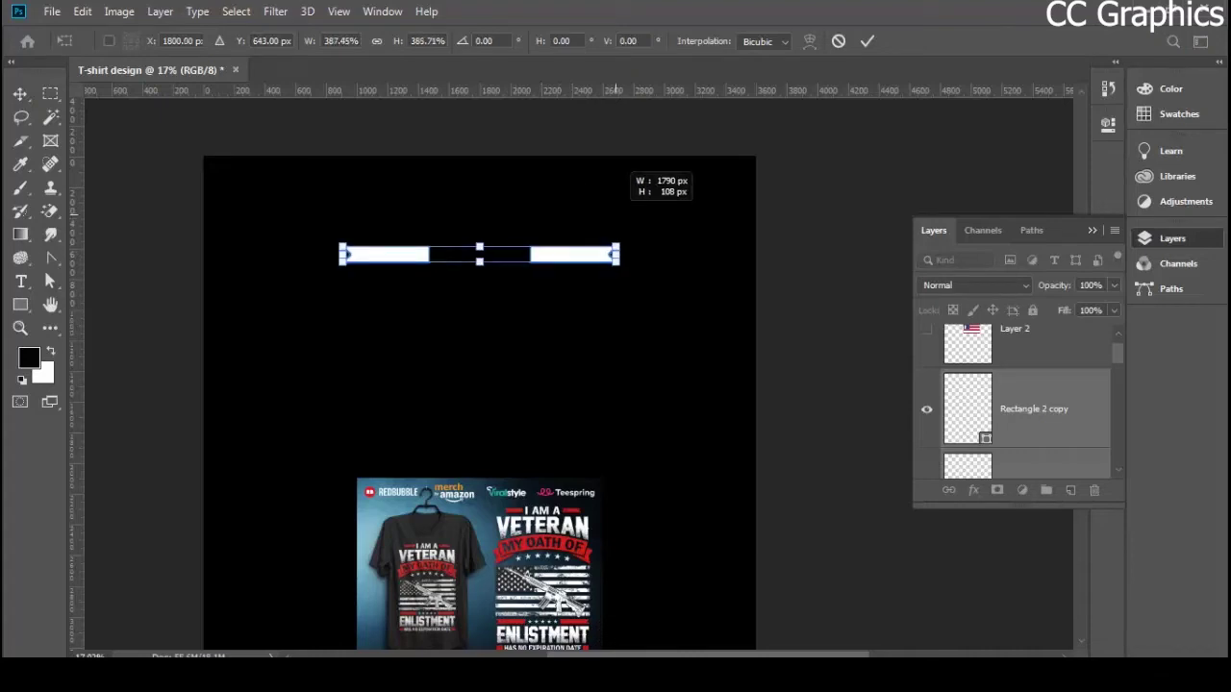
left_click_drag(617, 253, 646, 253)
key("Return")
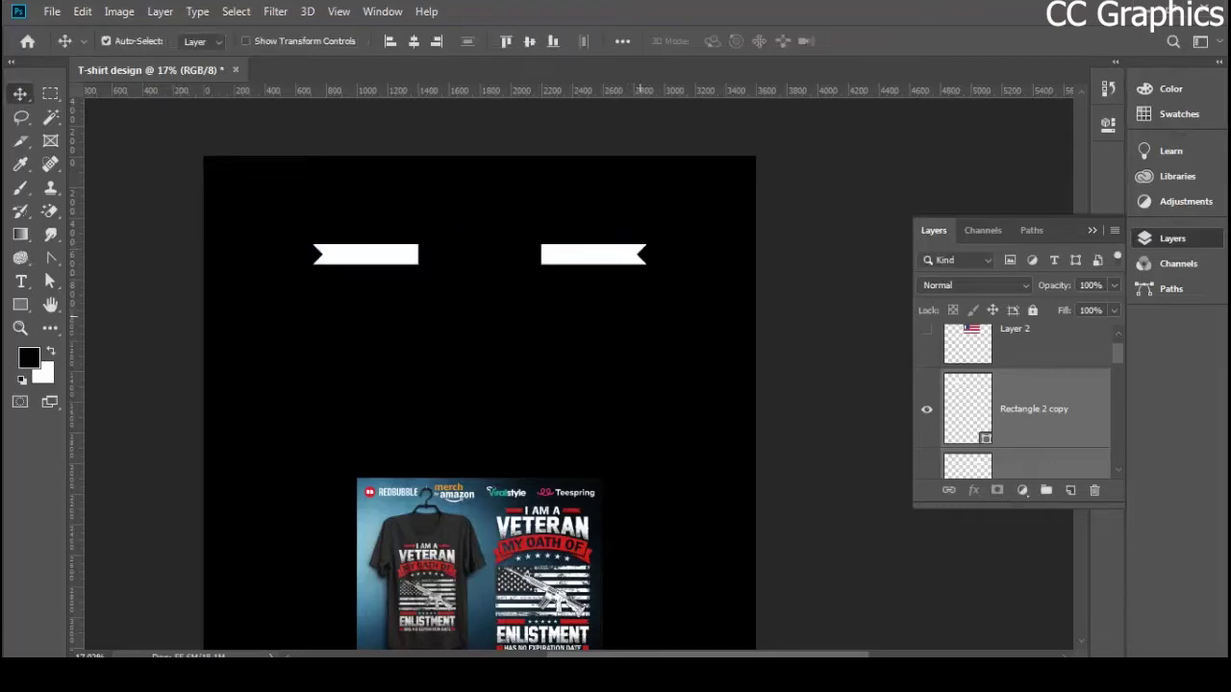
- Move the "I AM A" text from below the reference image up into the gap between the two ribbons
scroll(417, 384, "down", 1)
scroll(417, 384, "down", 2)
scroll(442, 442, "down", 2)
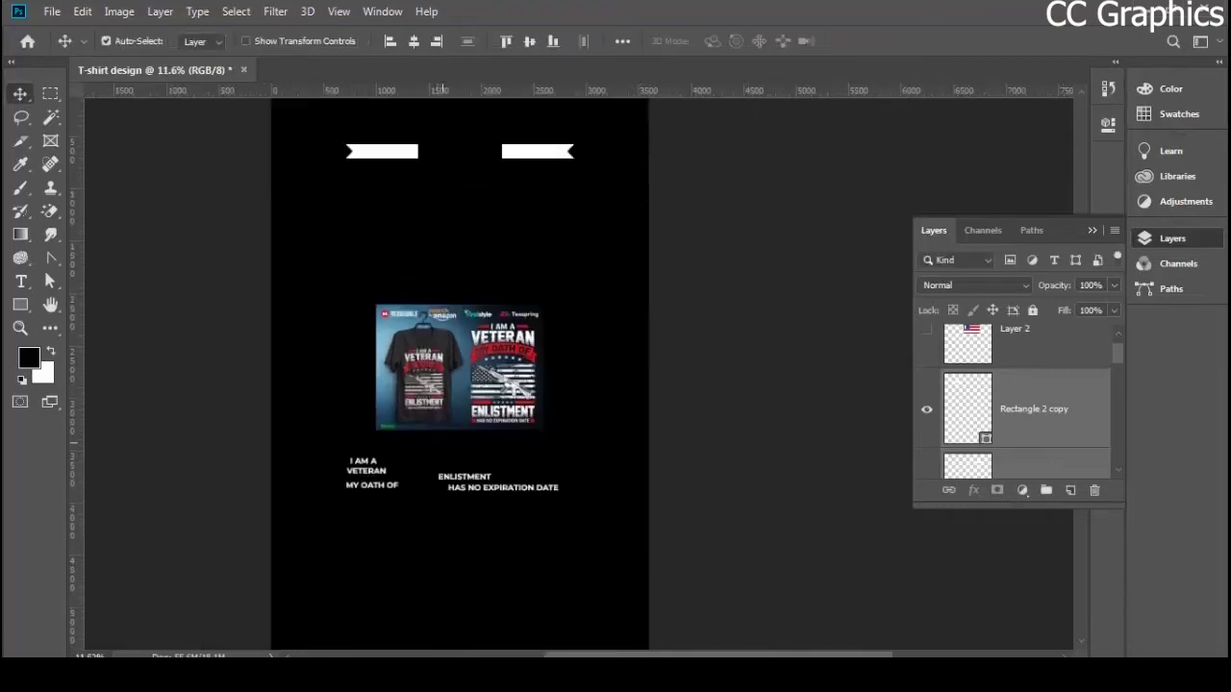
left_click_drag(363, 461, 453, 157)
scroll(471, 355, "up", 4)
scroll(456, 420, "up", 4)
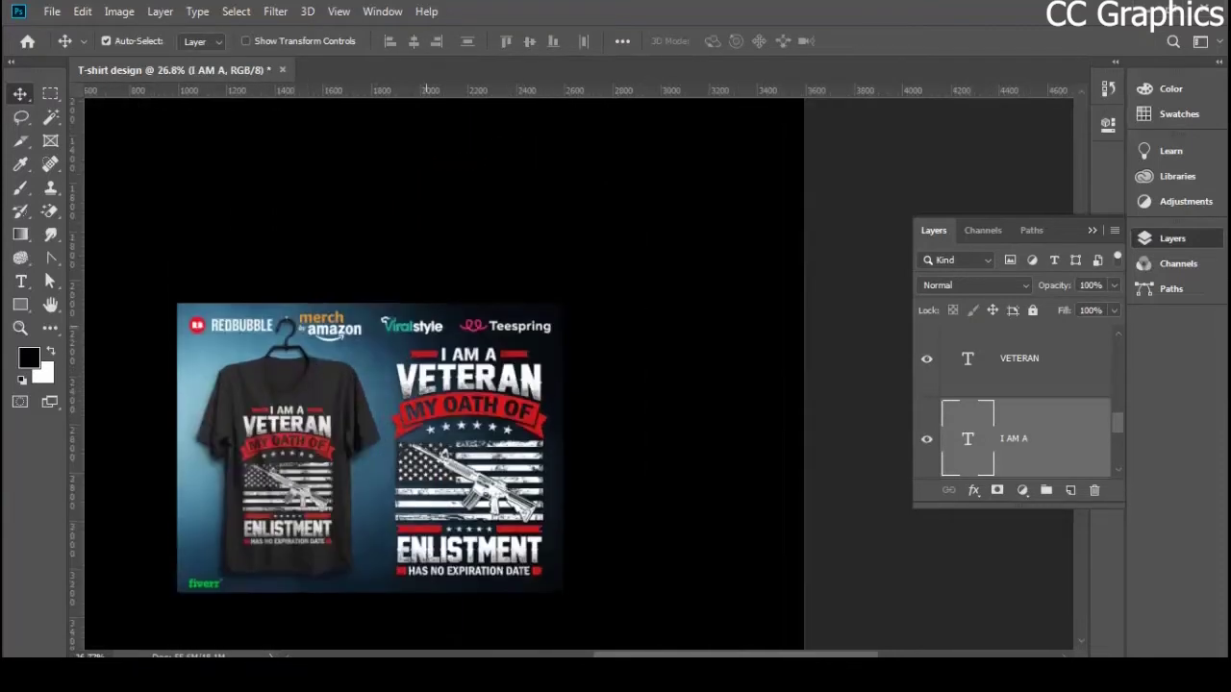
scroll(457, 385, "up", 5)
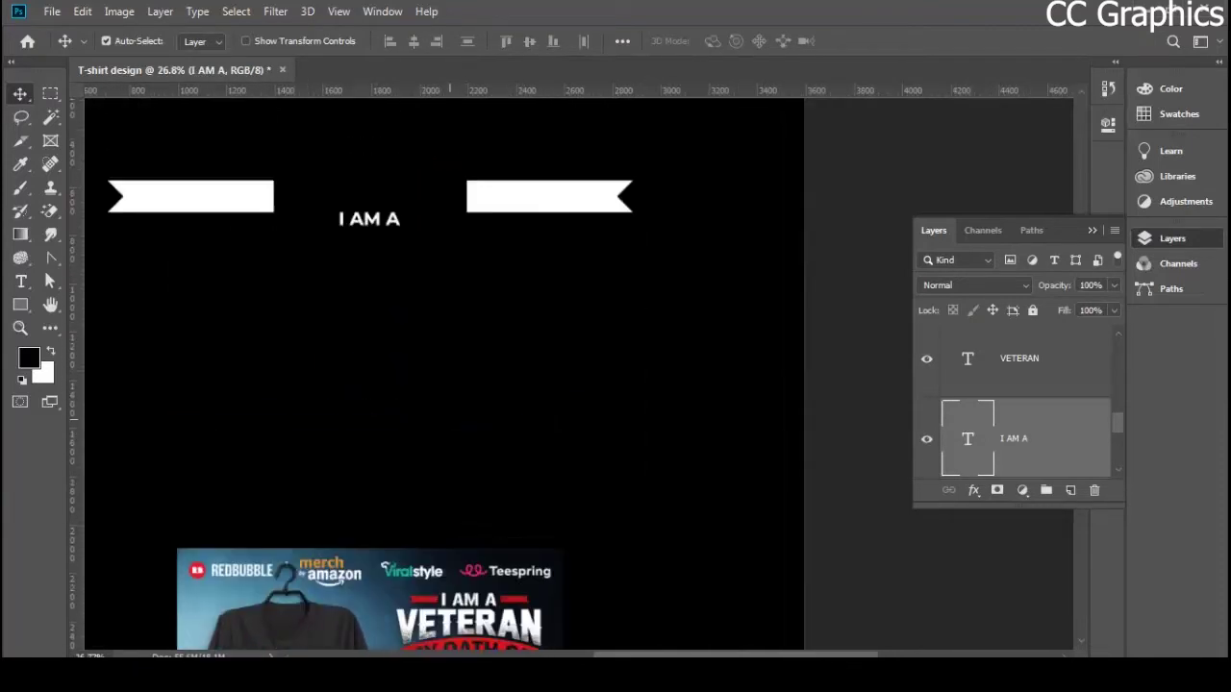
- Change the font of the "I AM A" text to Bebas Regular
double_click(363, 275)
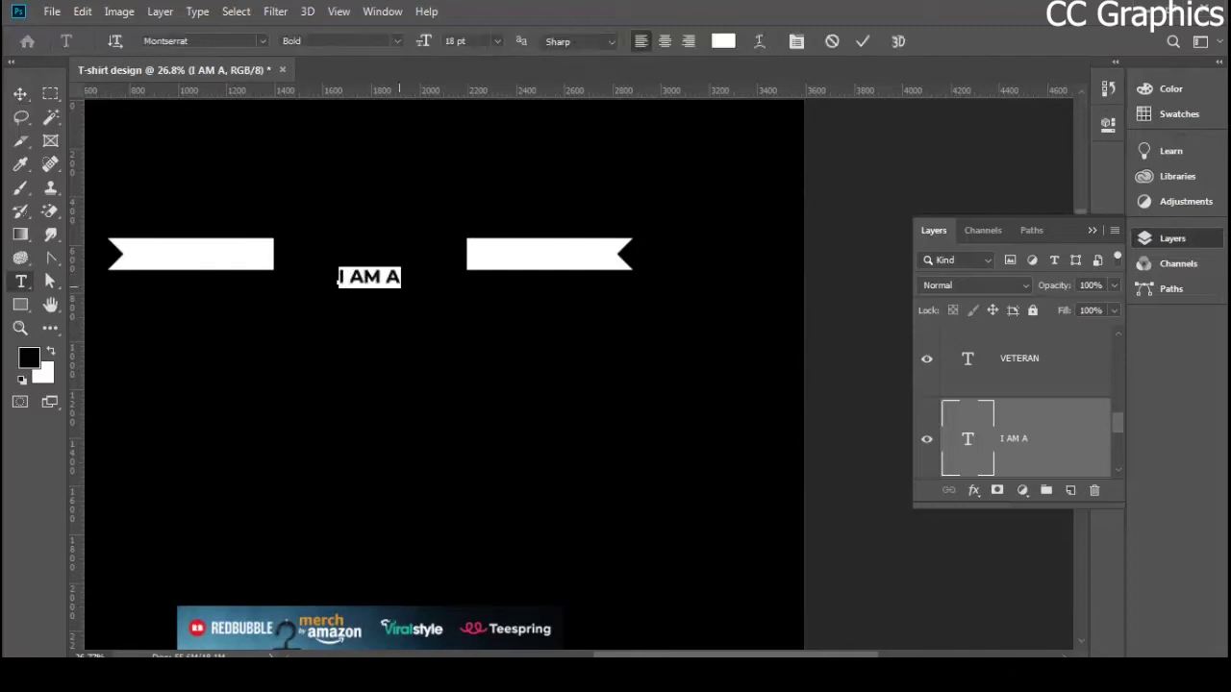
left_click(181, 42)
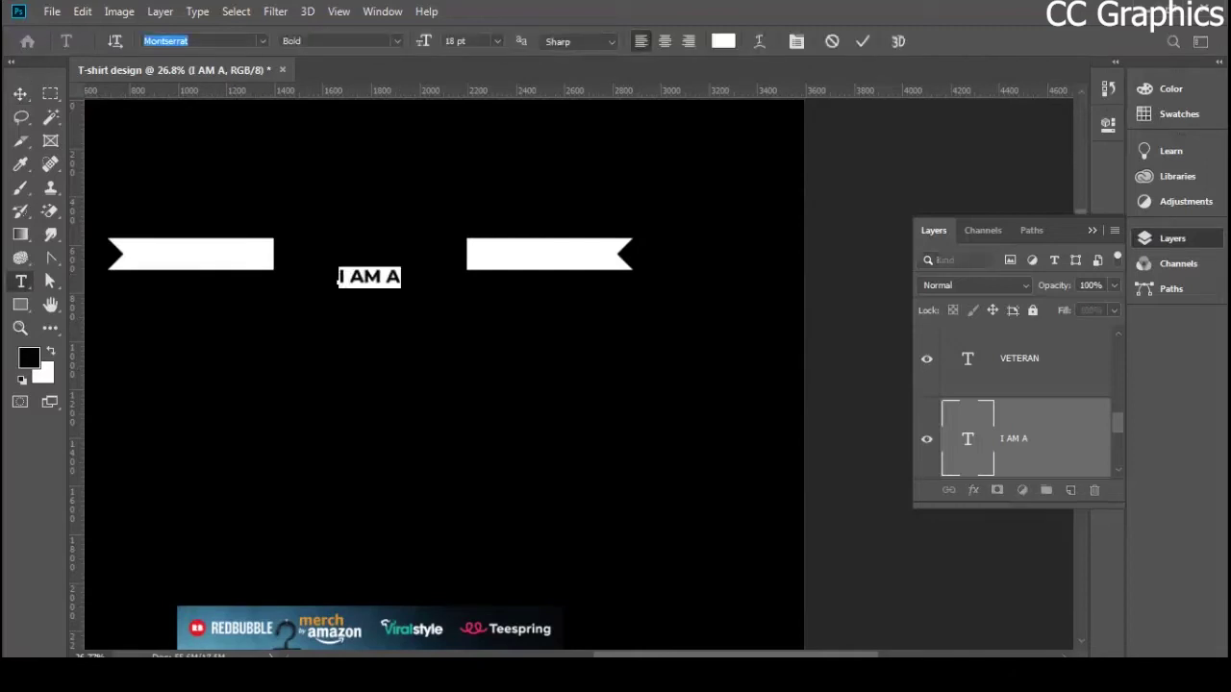
left_click(262, 41)
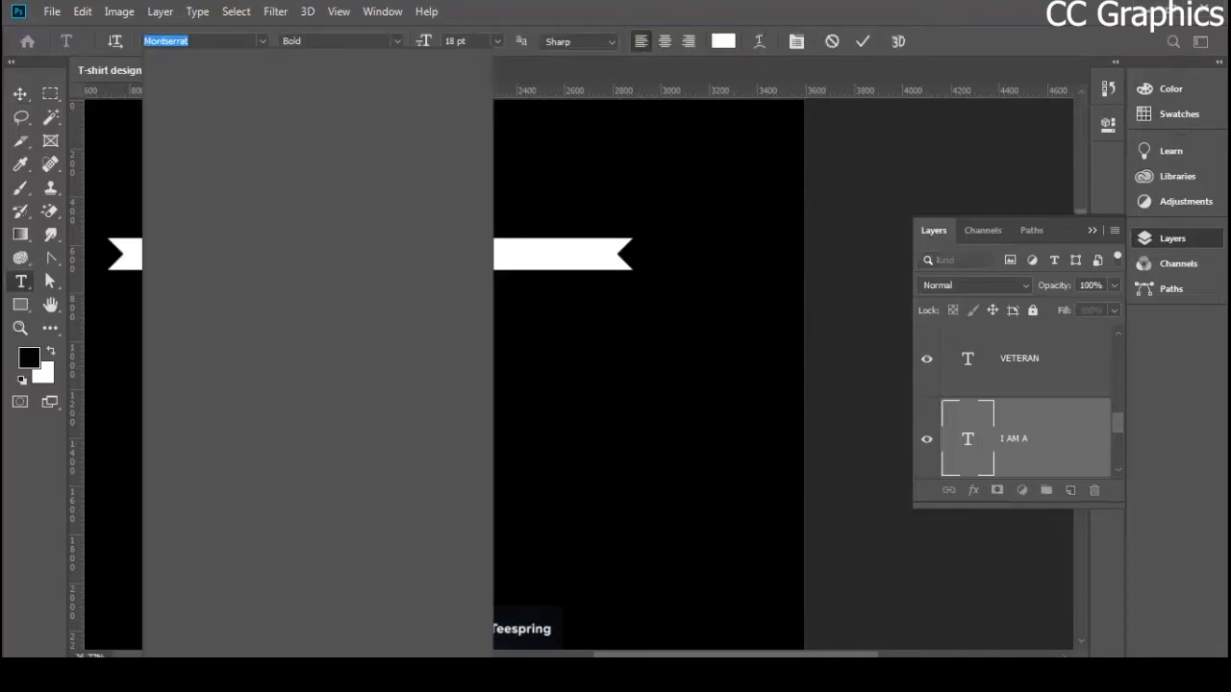
type("B")
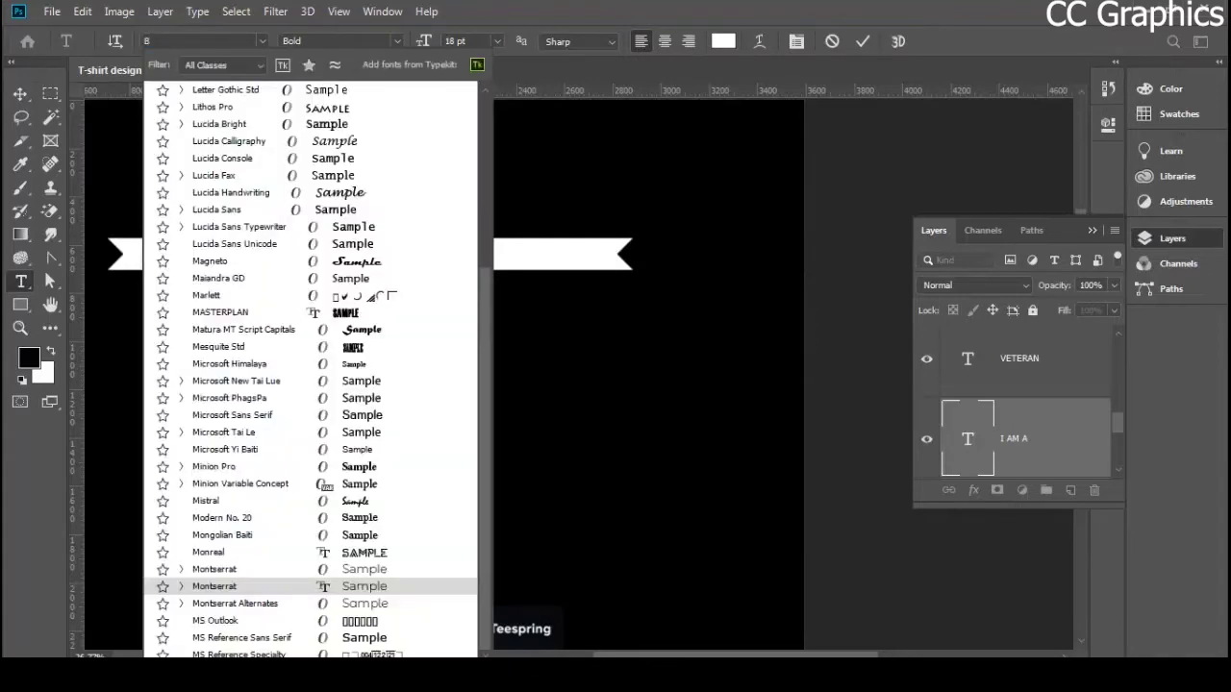
type("ebas")
key("Return")
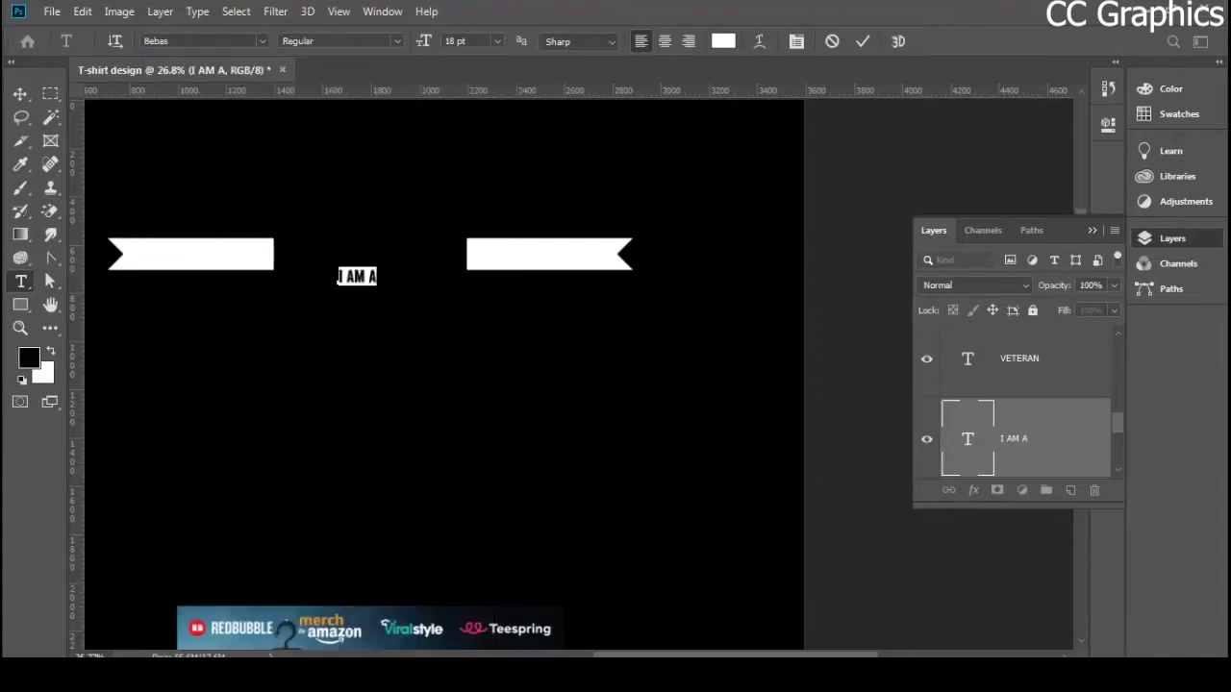
left_click(20, 93)
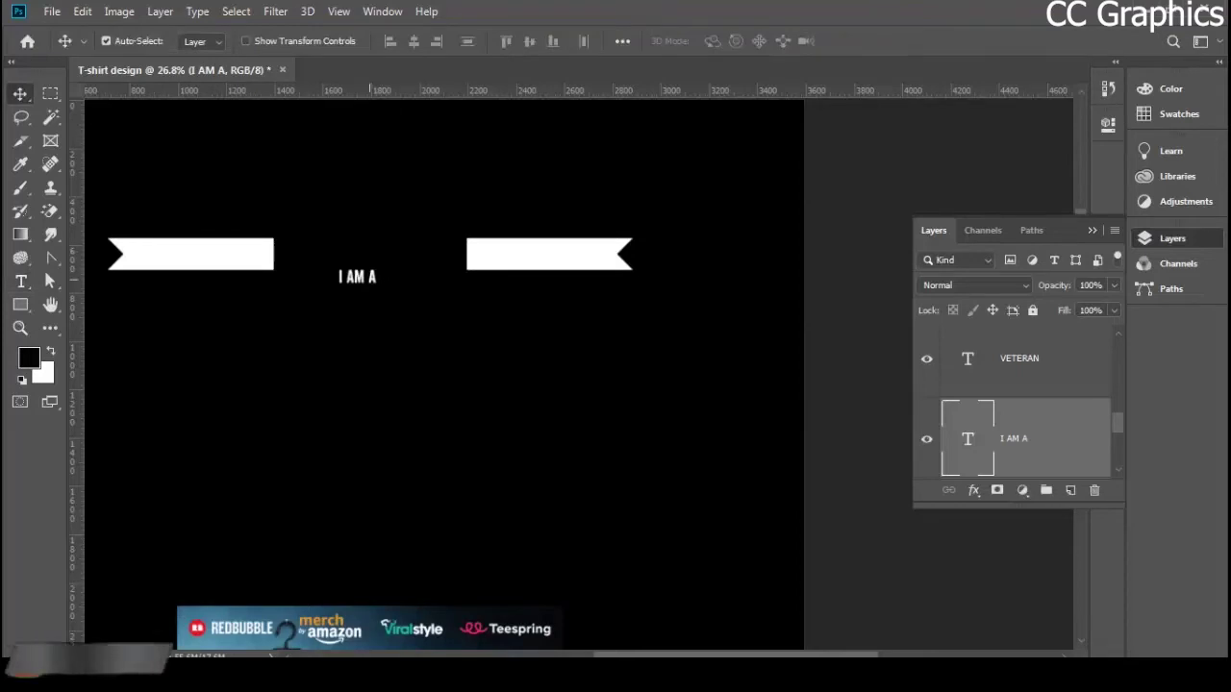
- Scale the "I AM A" text to about 449% wide, centred between the ribbons at X 1800 px, with its height slightly reduced
key("ctrl+t")
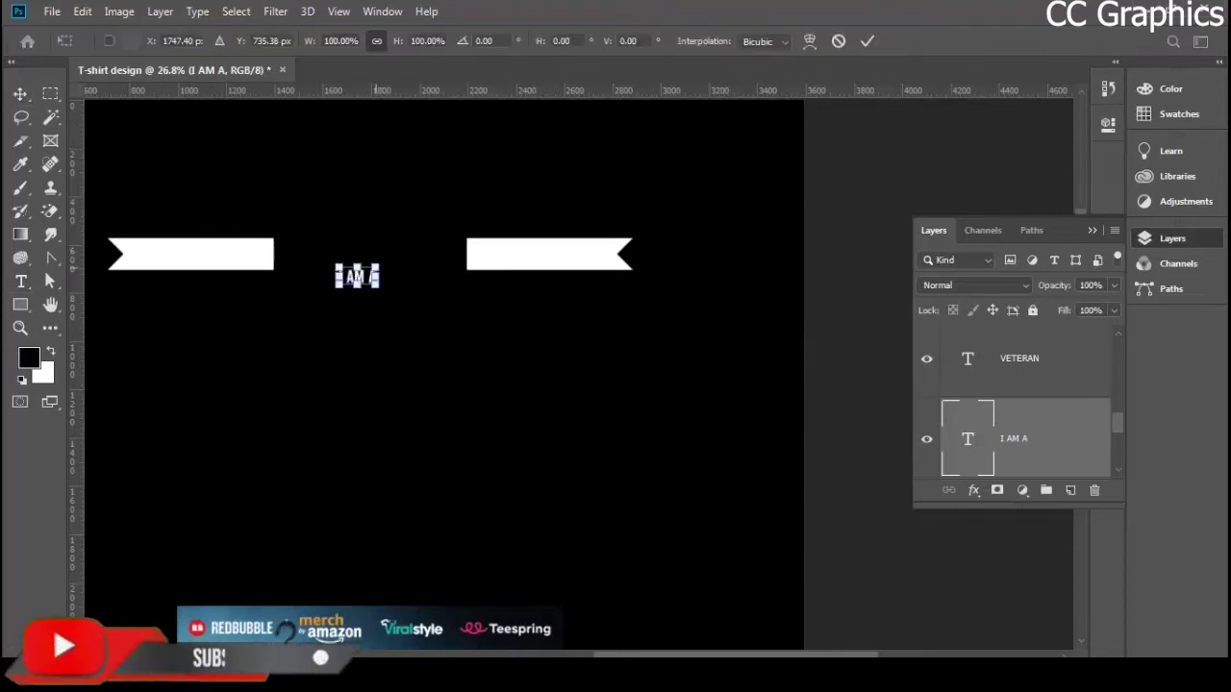
mouse_move(380, 264)
left_mouse_down()
mouse_move(438, 237)
mouse_move(394, 265)
mouse_move(403, 258)
left_mouse_up()
scroll(427, 336, "down", 2)
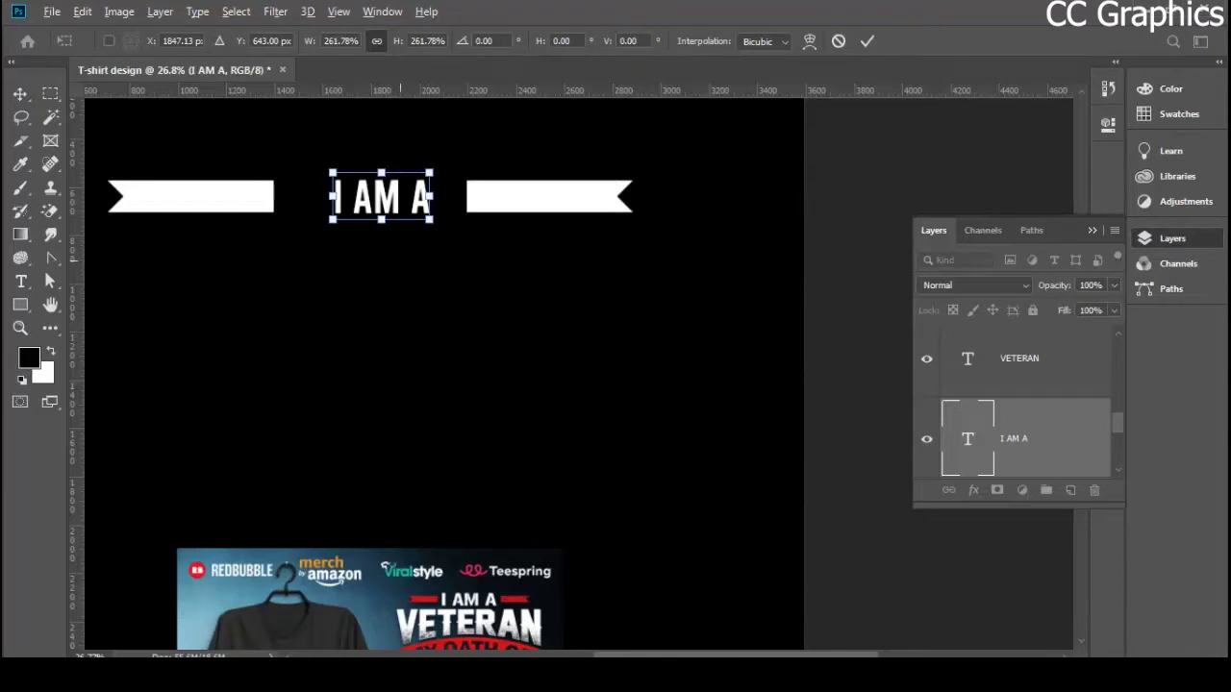
left_click_drag(387, 221, 388, 207)
key("ctrl+z")
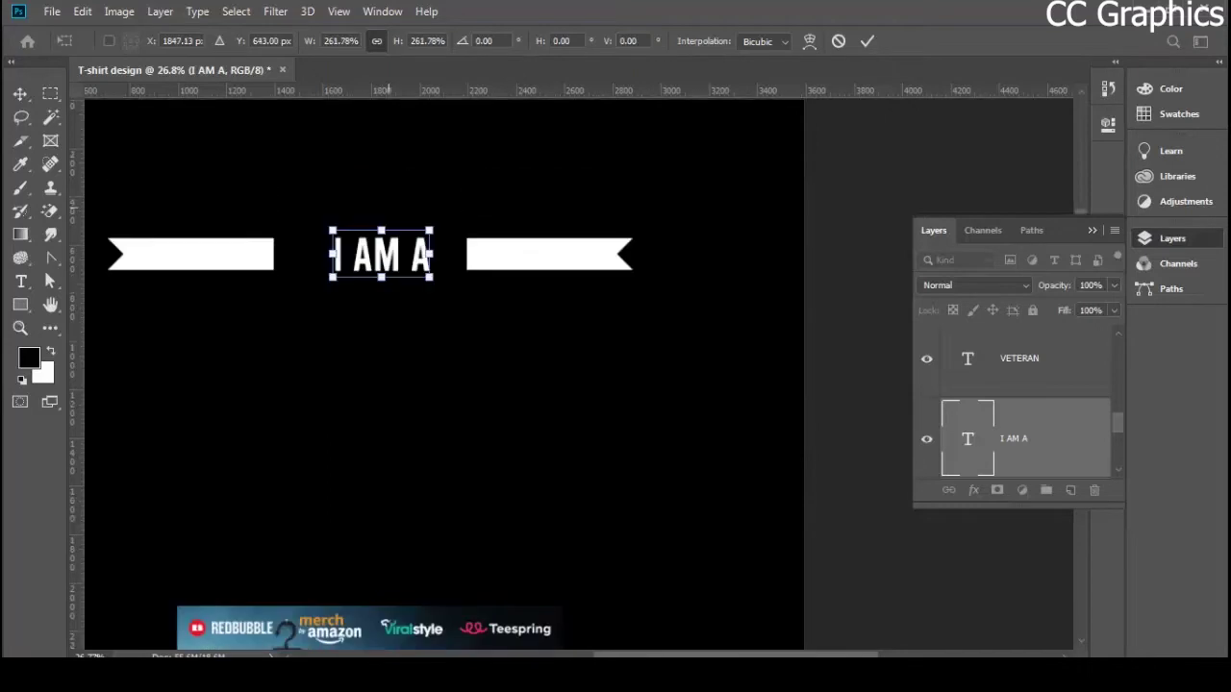
scroll(421, 316, "down", 2)
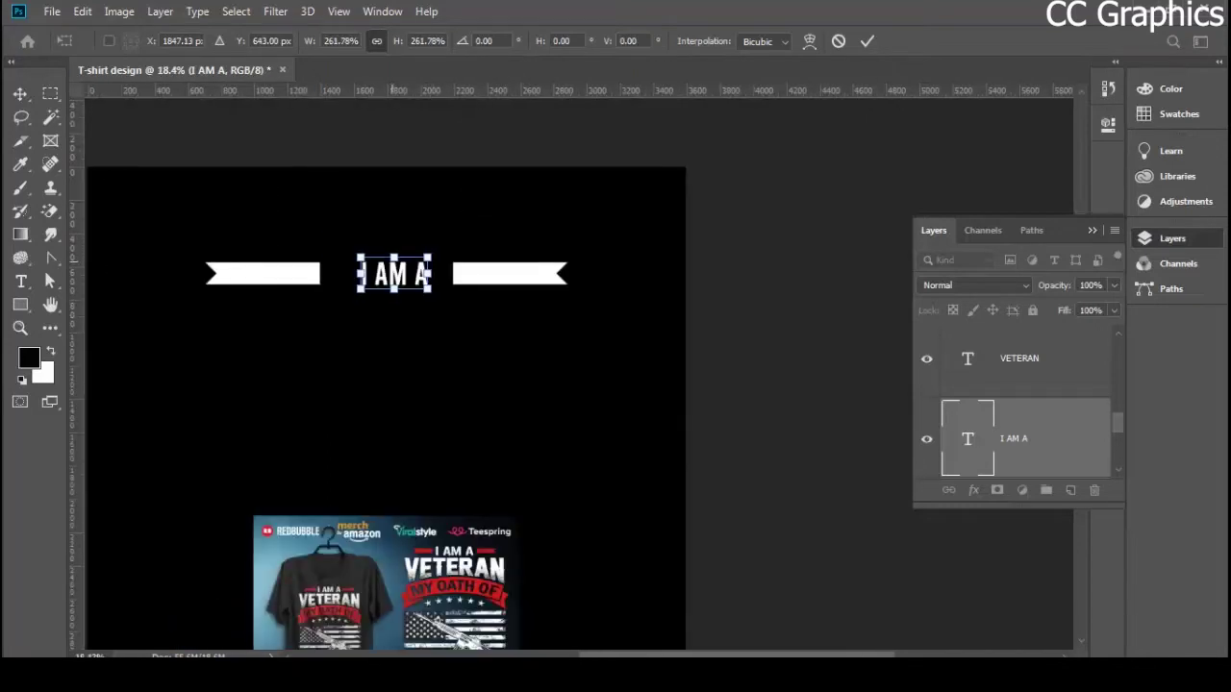
mouse_move(428, 257)
left_mouse_down()
mouse_move(476, 234)
mouse_move(409, 263)
left_mouse_up()
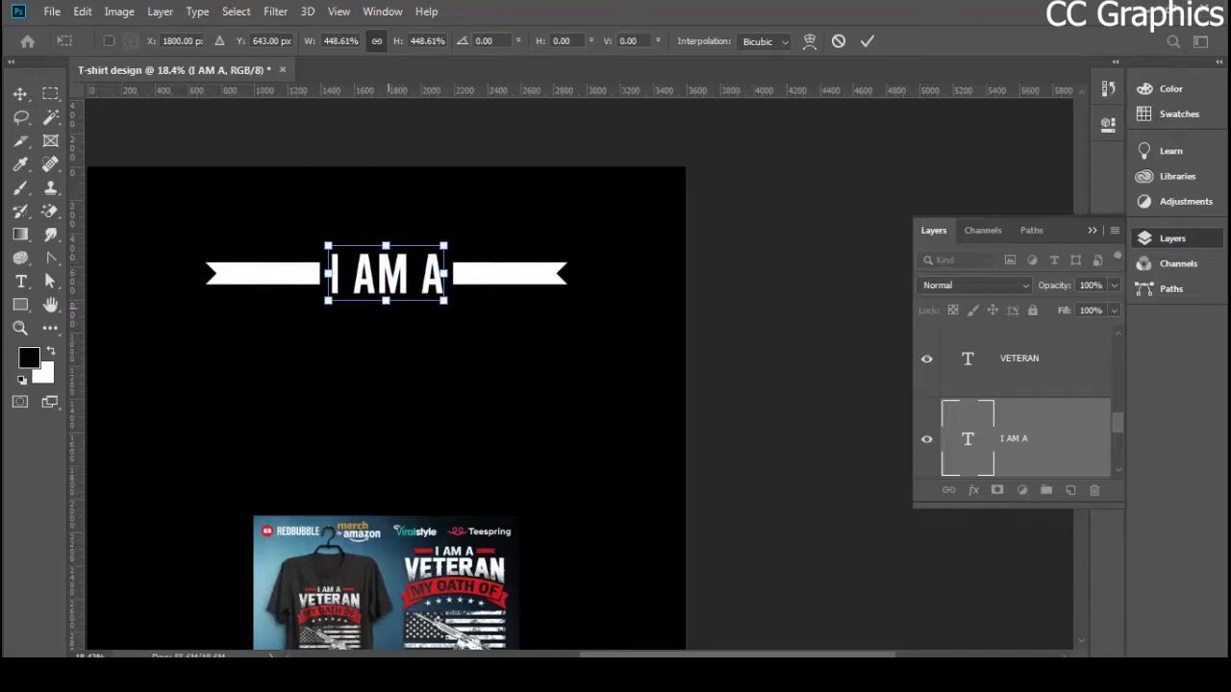
scroll(392, 303, "up", 2)
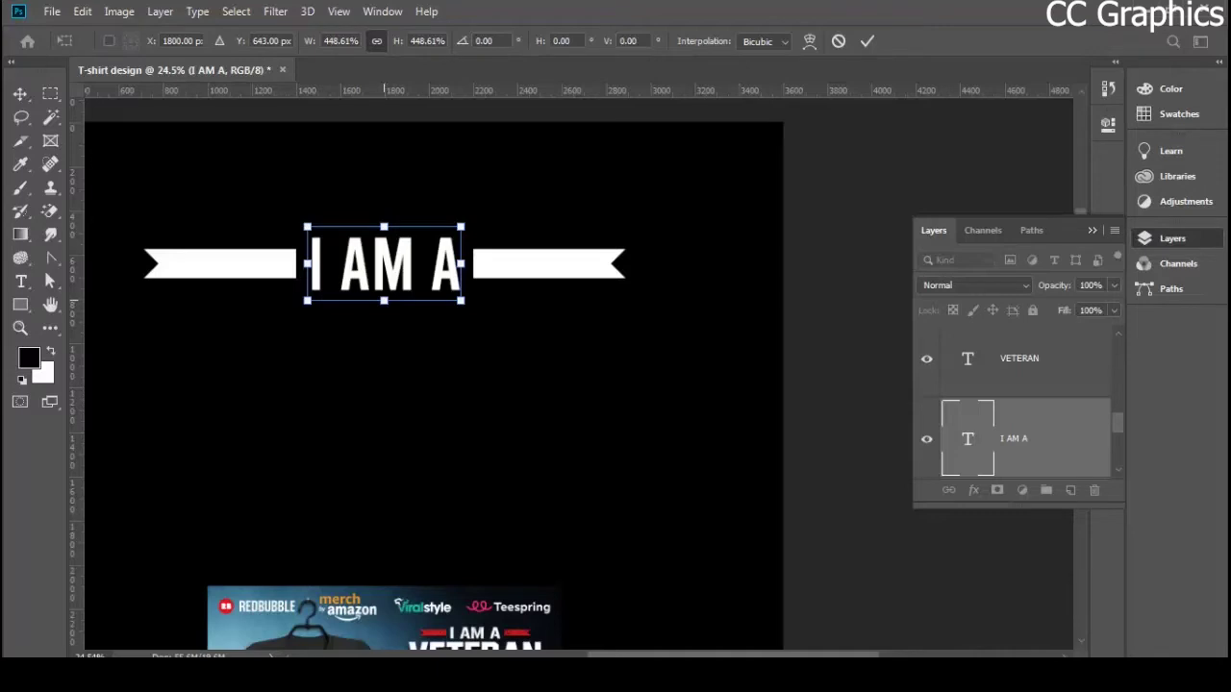
left_click_drag(384, 301, 396, 274)
key("Return")
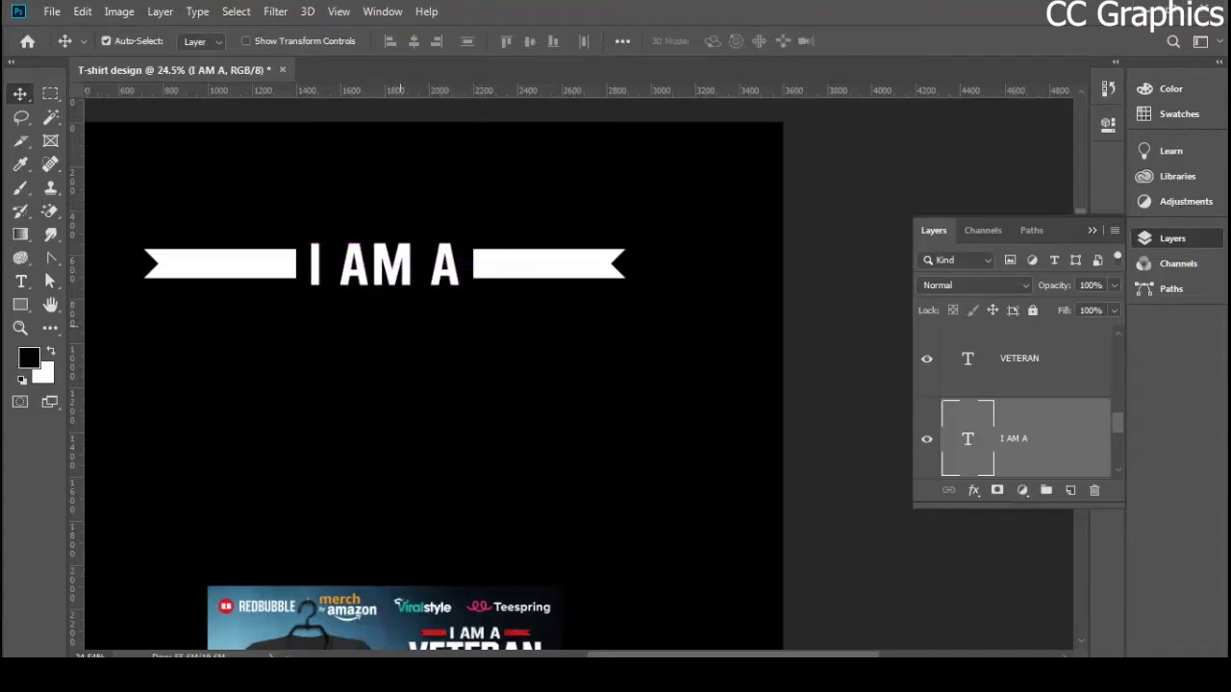
- Recolour the ribbon after the "I AM A" text to red #d6181a, sampled from the banner in the reference image
scroll(440, 305, "down", 2)
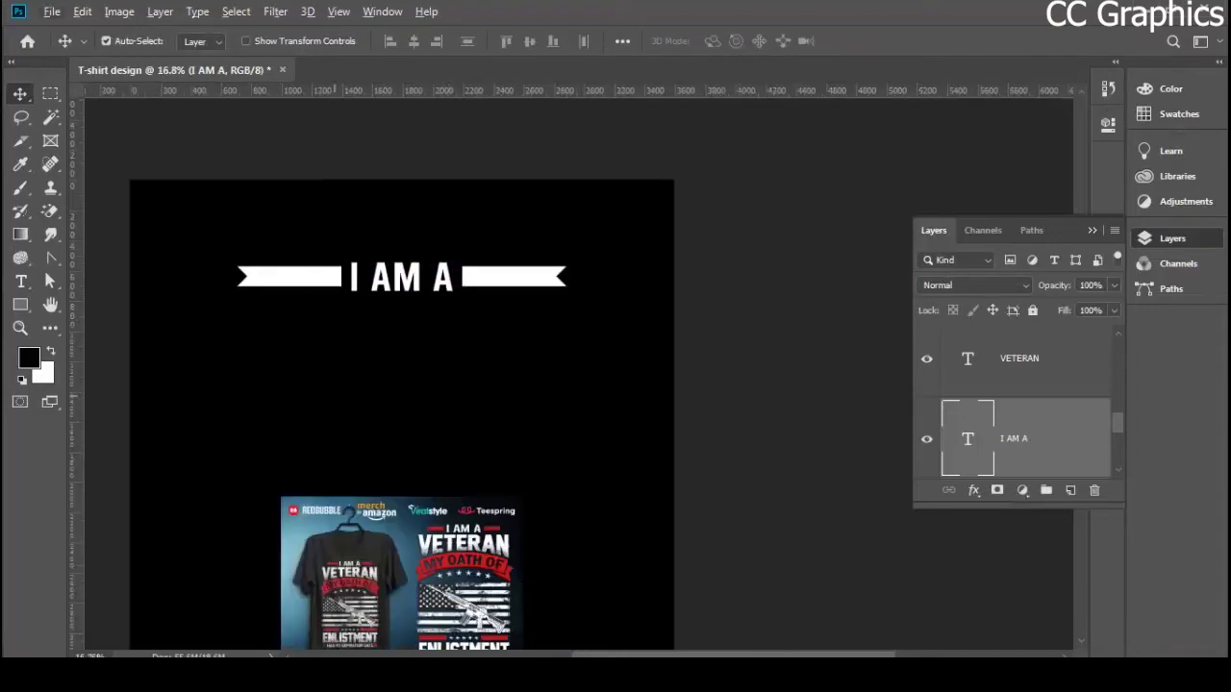
scroll(356, 384, "up", 1)
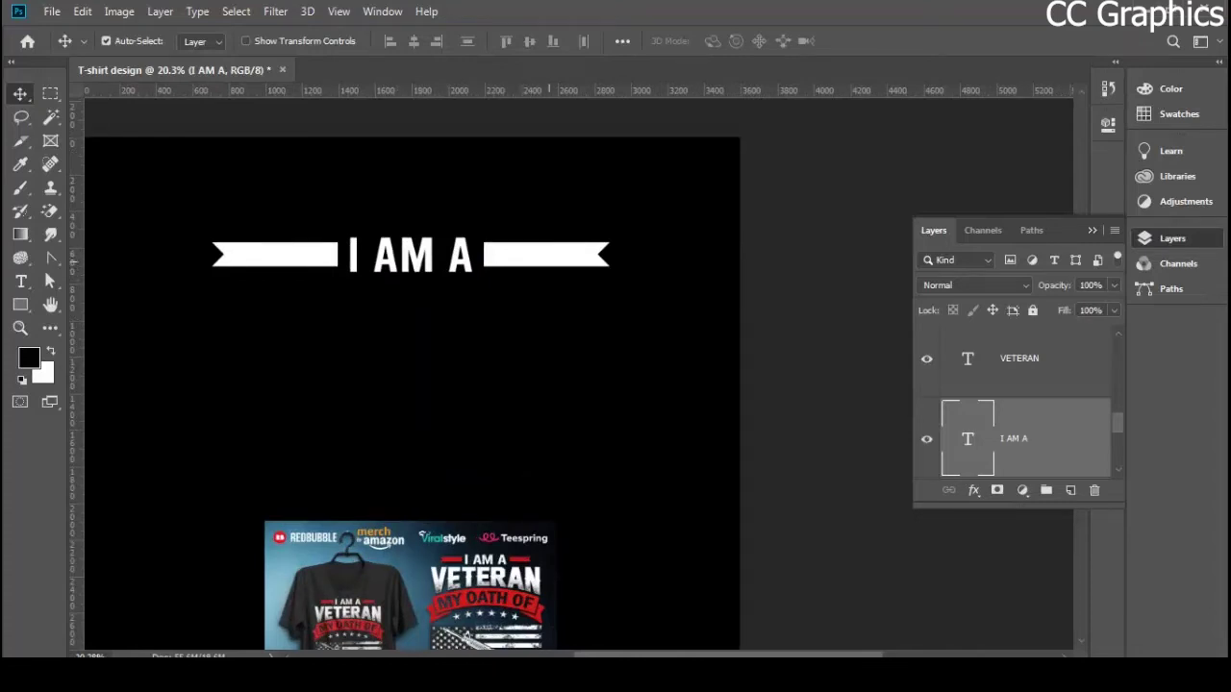
left_click(549, 261)
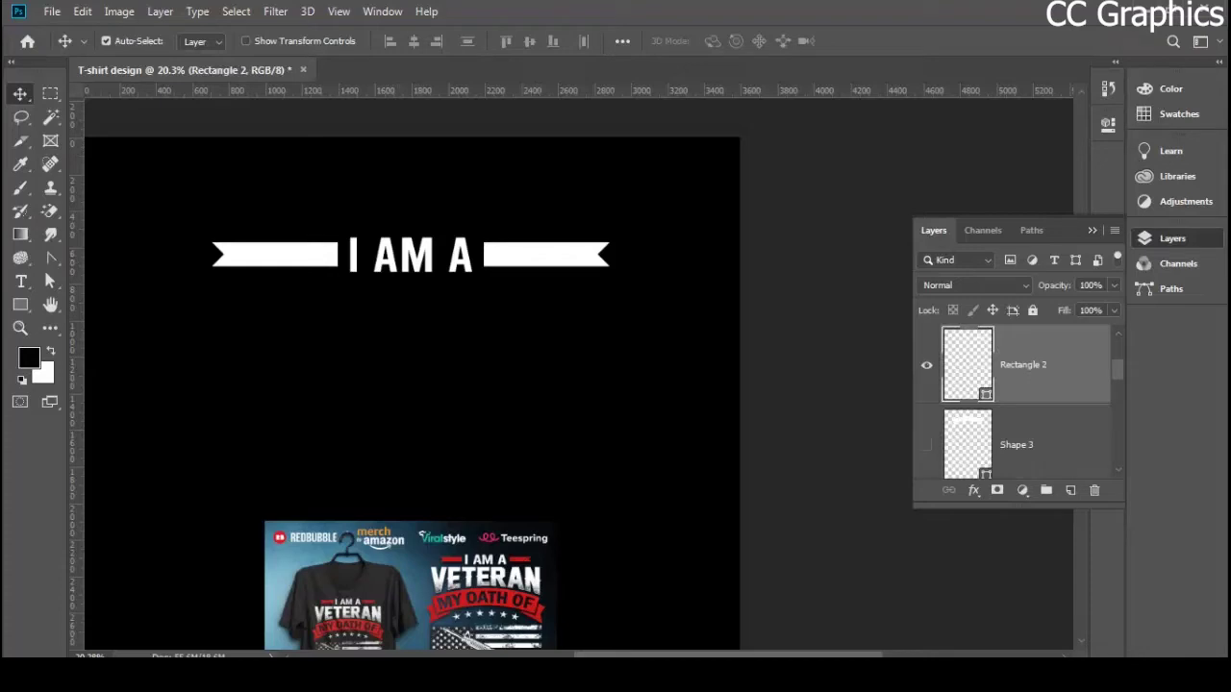
double_click(967, 365)
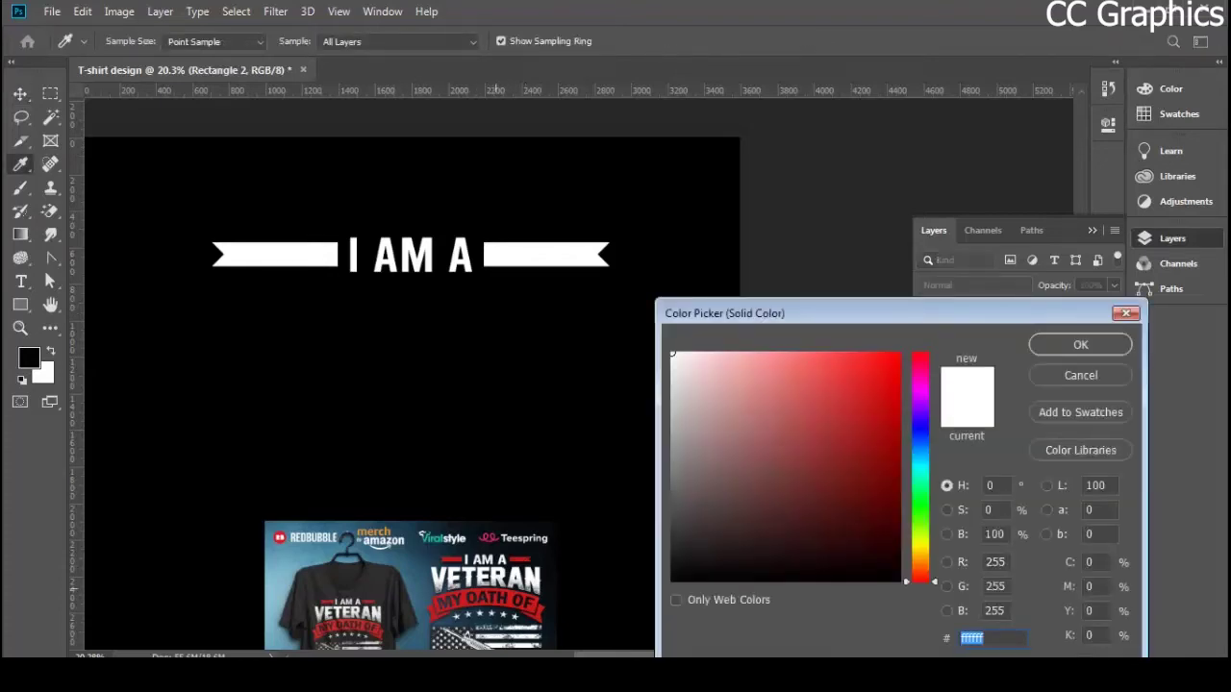
left_click(496, 593)
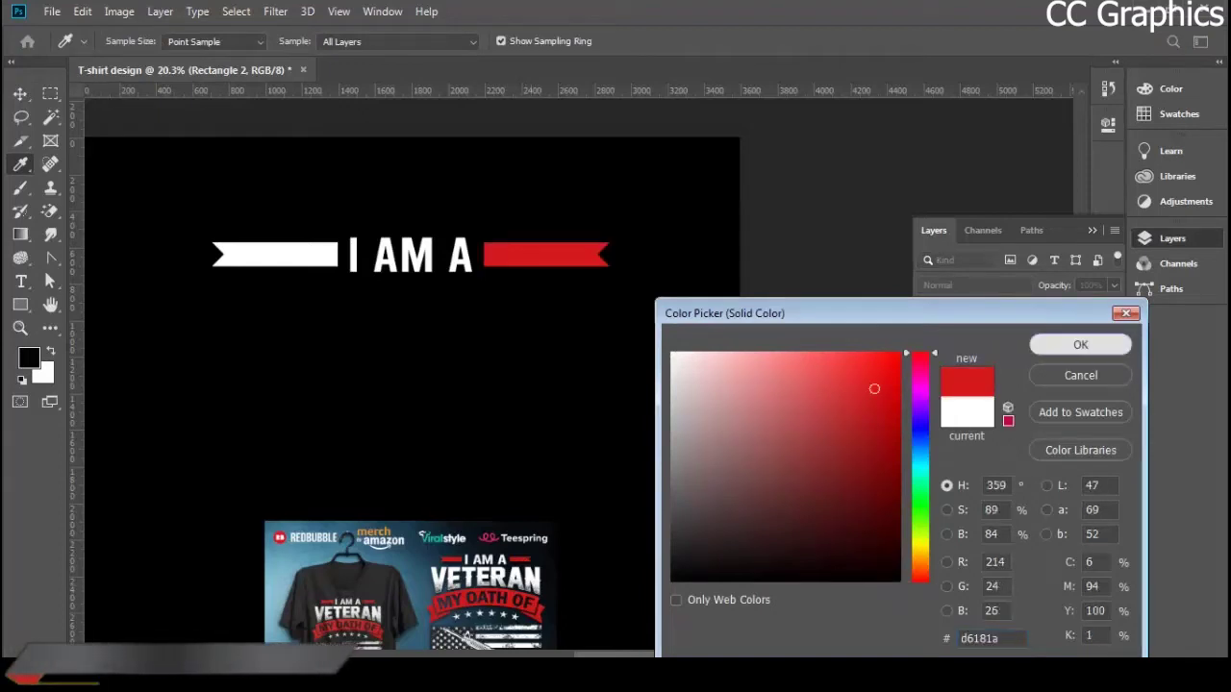
key("Return")
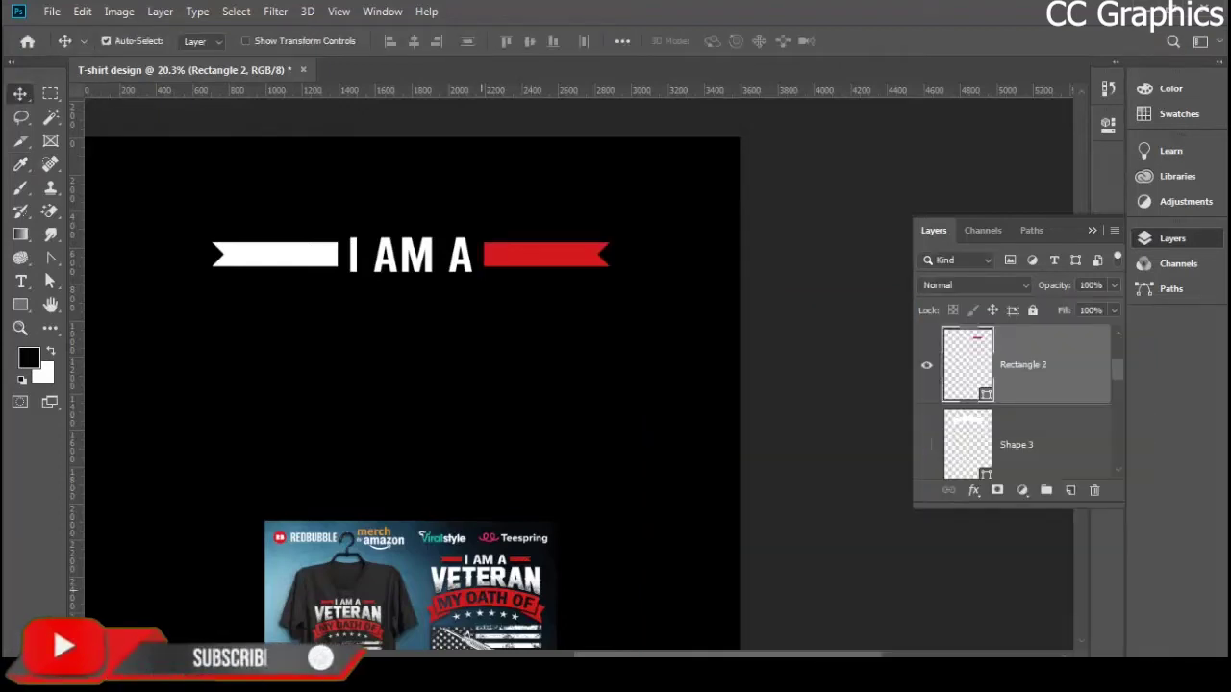
- Recolour the ribbon before the "I AM A" text to the same red #d6181a, sampled from the recoloured ribbon
key("ctrl+j")
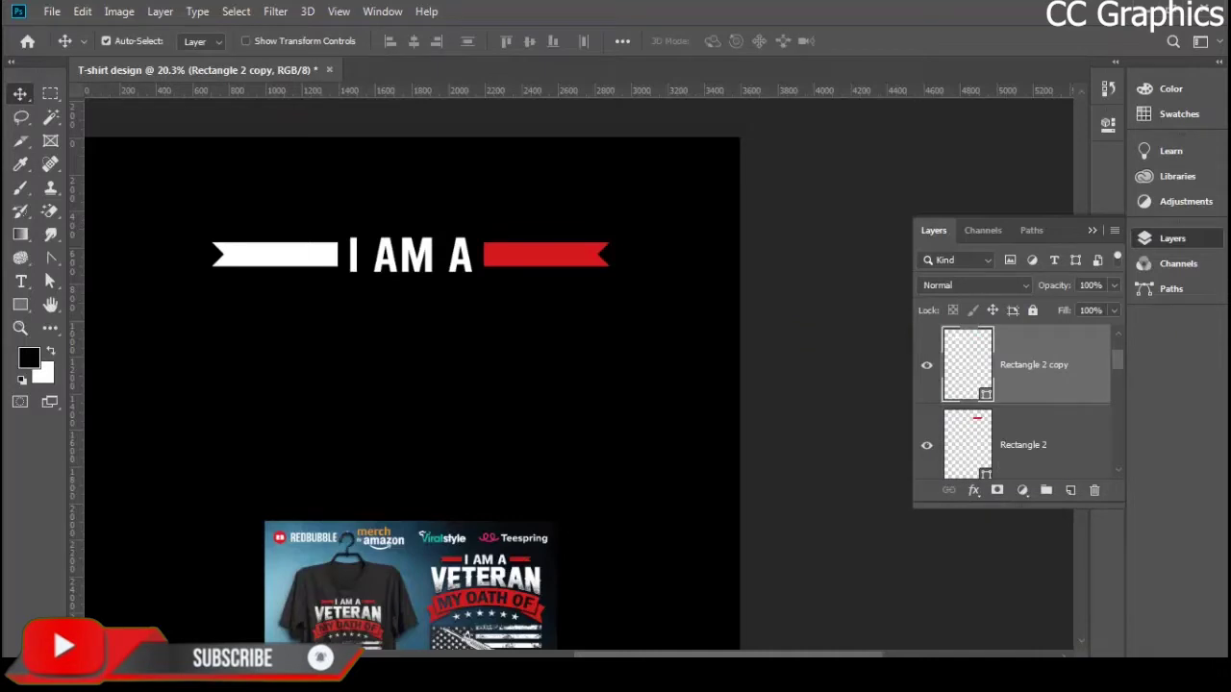
double_click(967, 365)
left_click(546, 257)
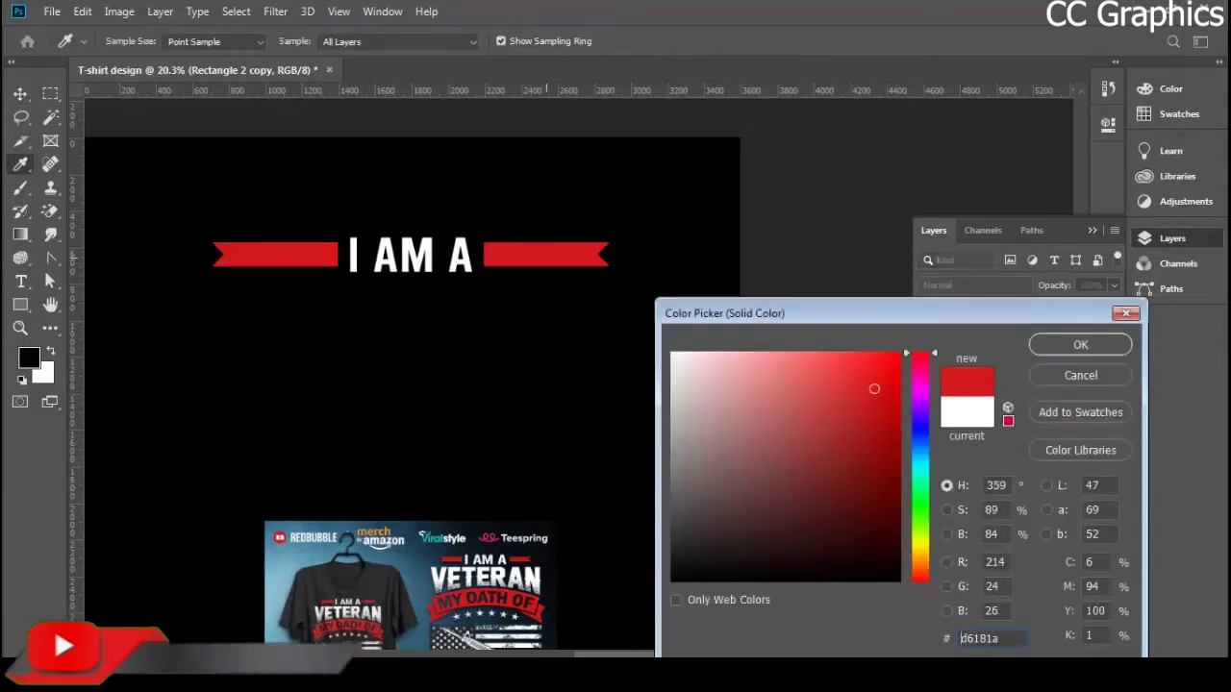
key("Return")
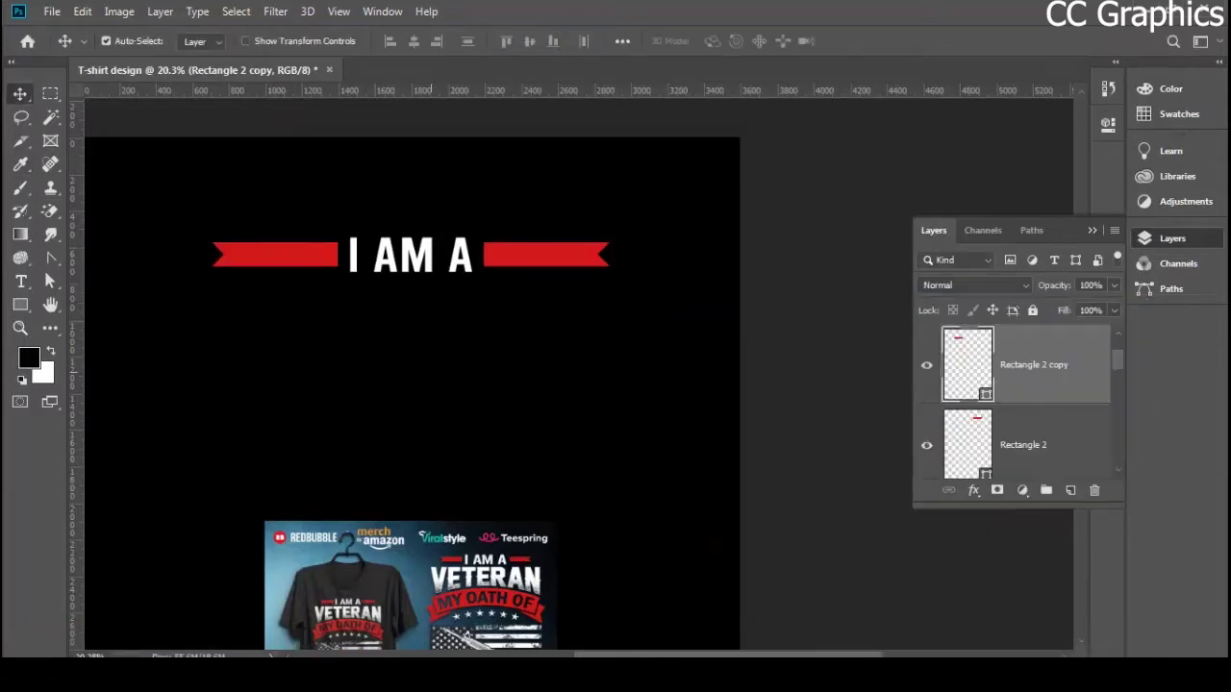
- Move the "VETERAN" text from below the reference image up to the empty area beneath the "I AM A" line
scroll(414, 375, "down", 1)
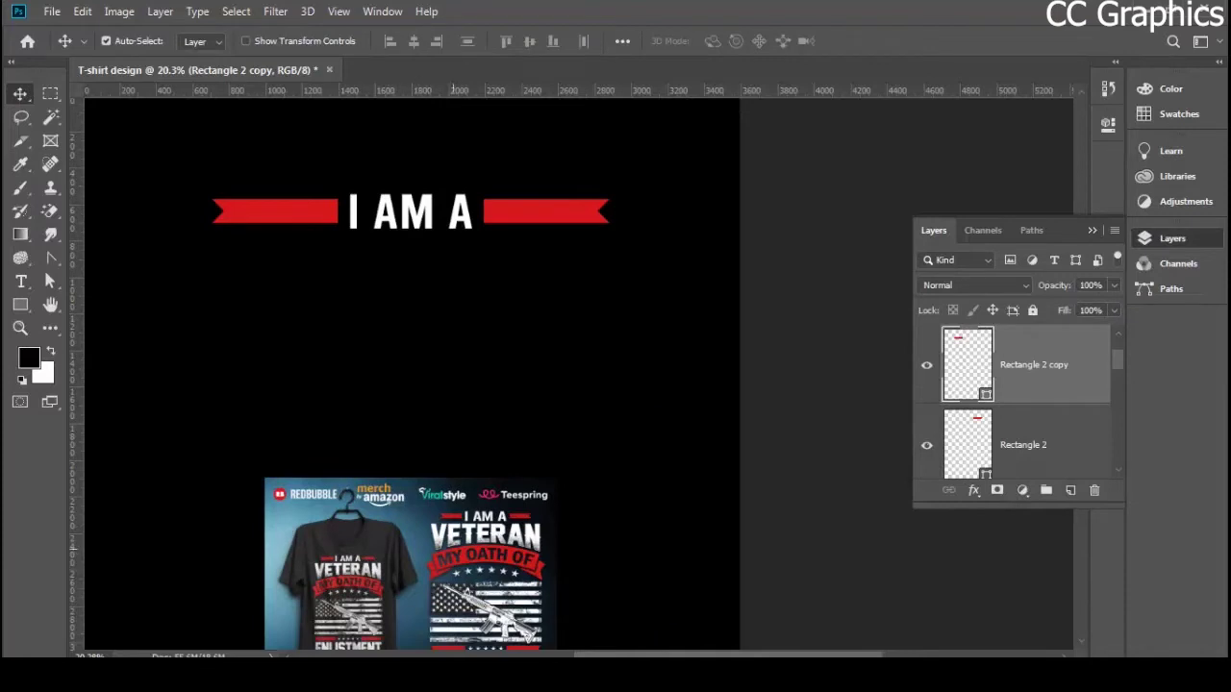
scroll(453, 549, "down", 2)
scroll(511, 503, "down", 2)
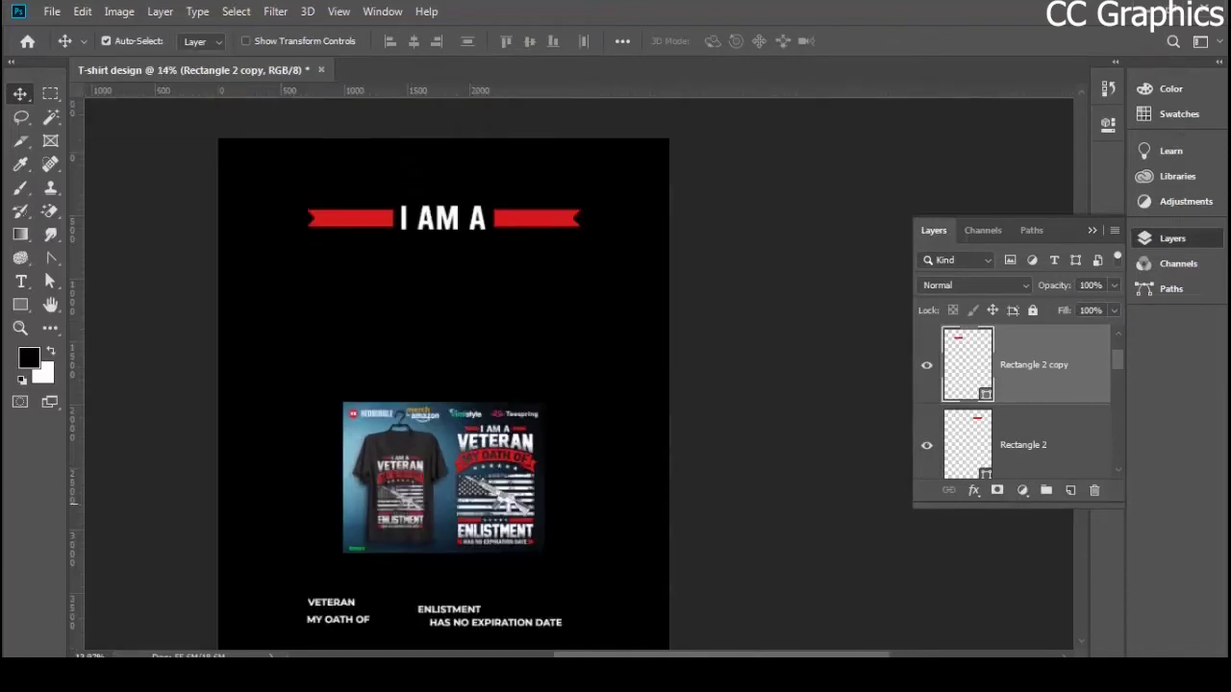
scroll(442, 384, "down", 1)
left_click_drag(339, 564, 459, 255)
scroll(463, 253, "up", 2)
scroll(448, 244, "up", 2)
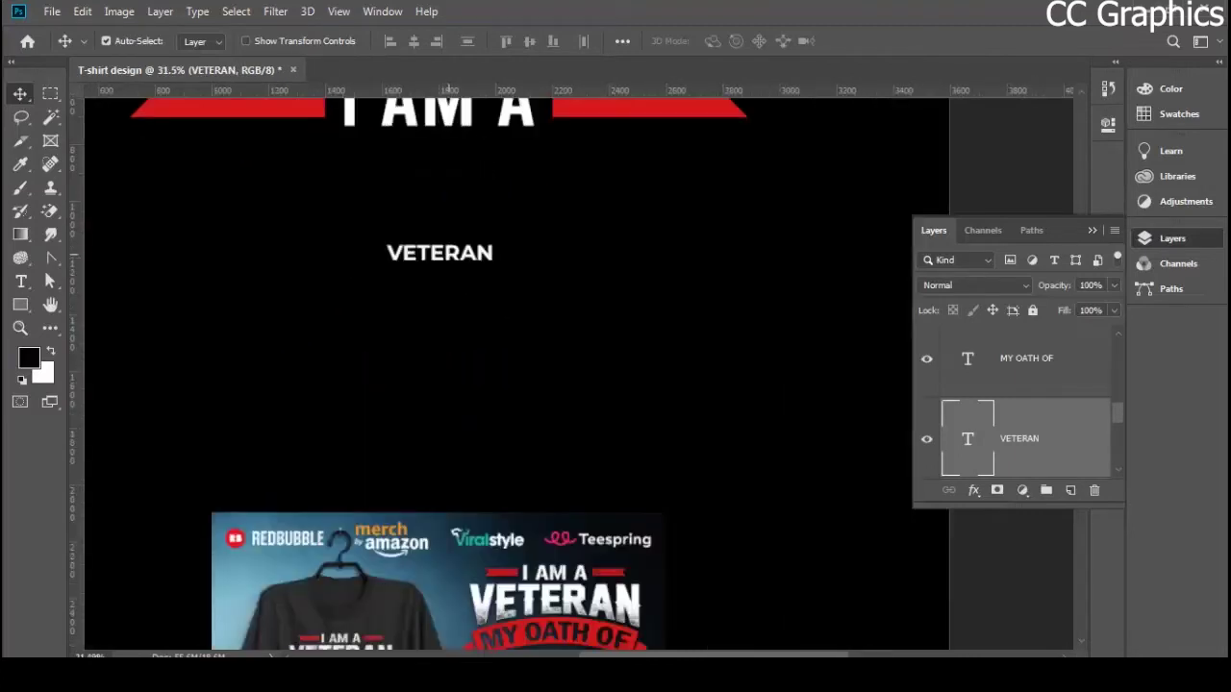
- Change the font of the "VETERAN" text to Legend M54 Regular
key("t")
double_click(389, 253)
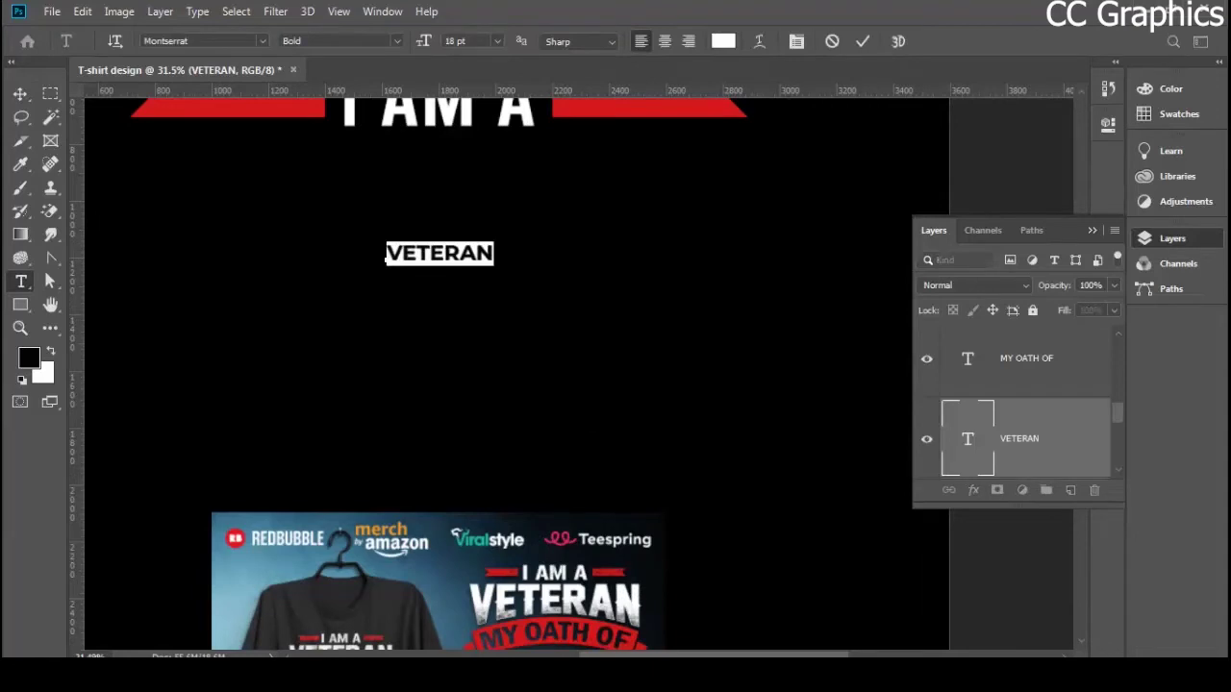
left_click(178, 41)
left_click(263, 41)
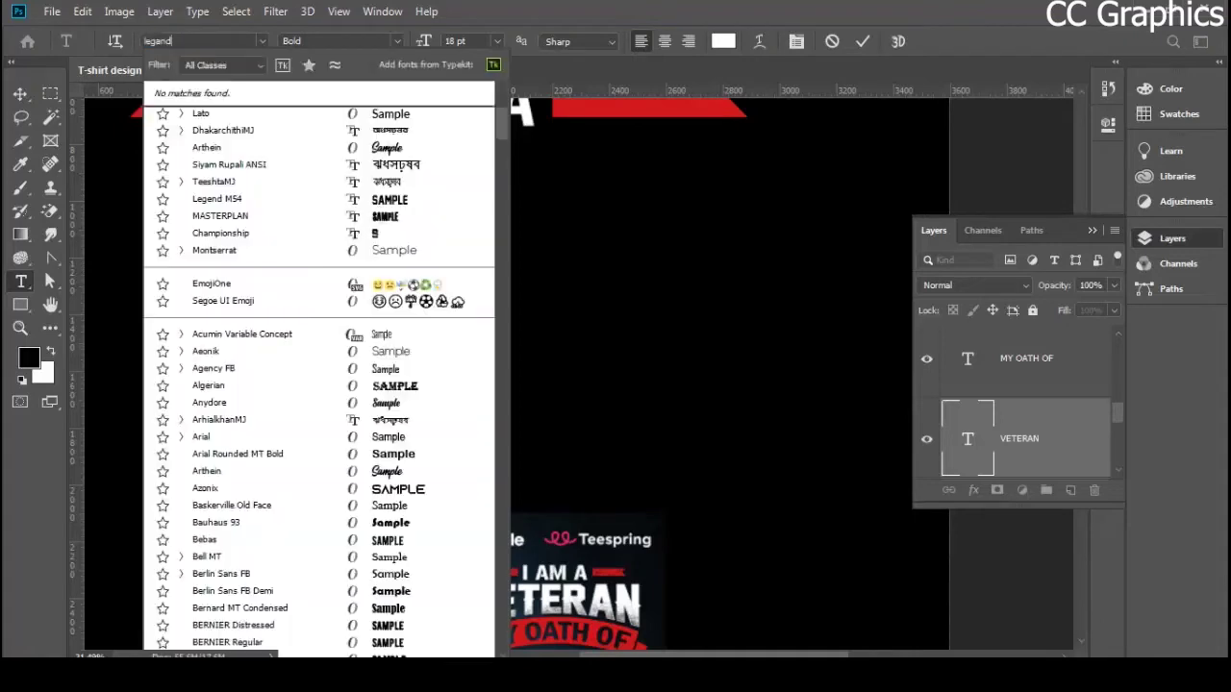
type("legand")
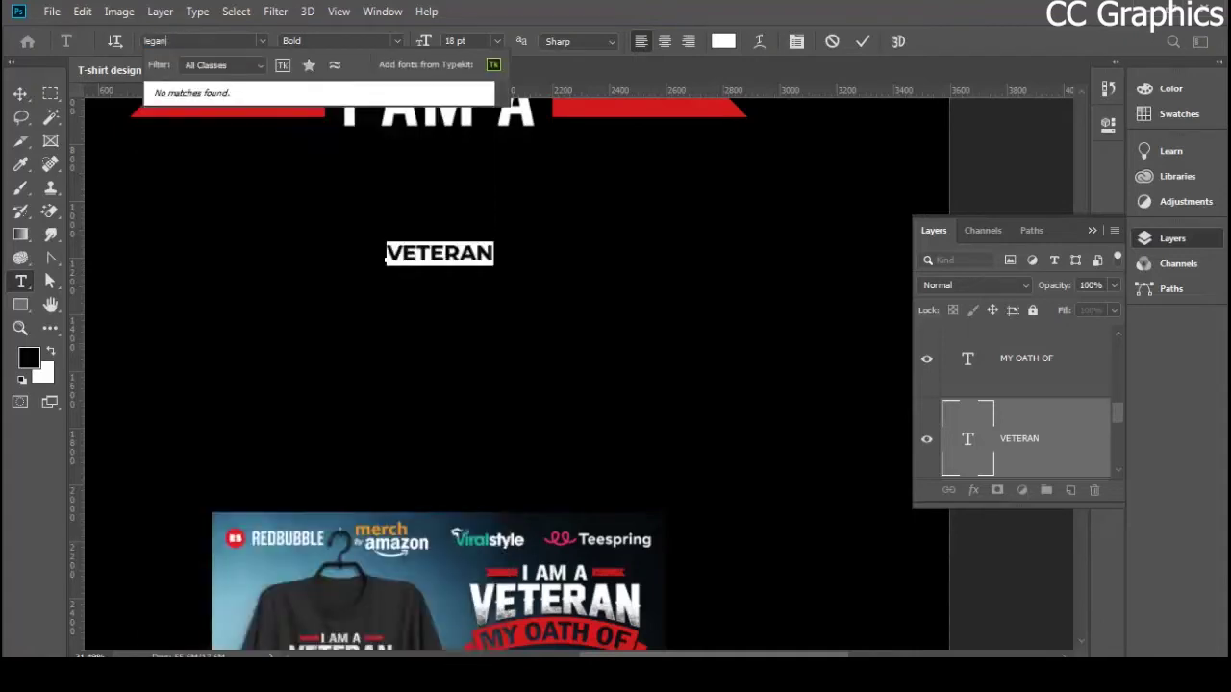
key("BackSpace")
key("BackSpace")
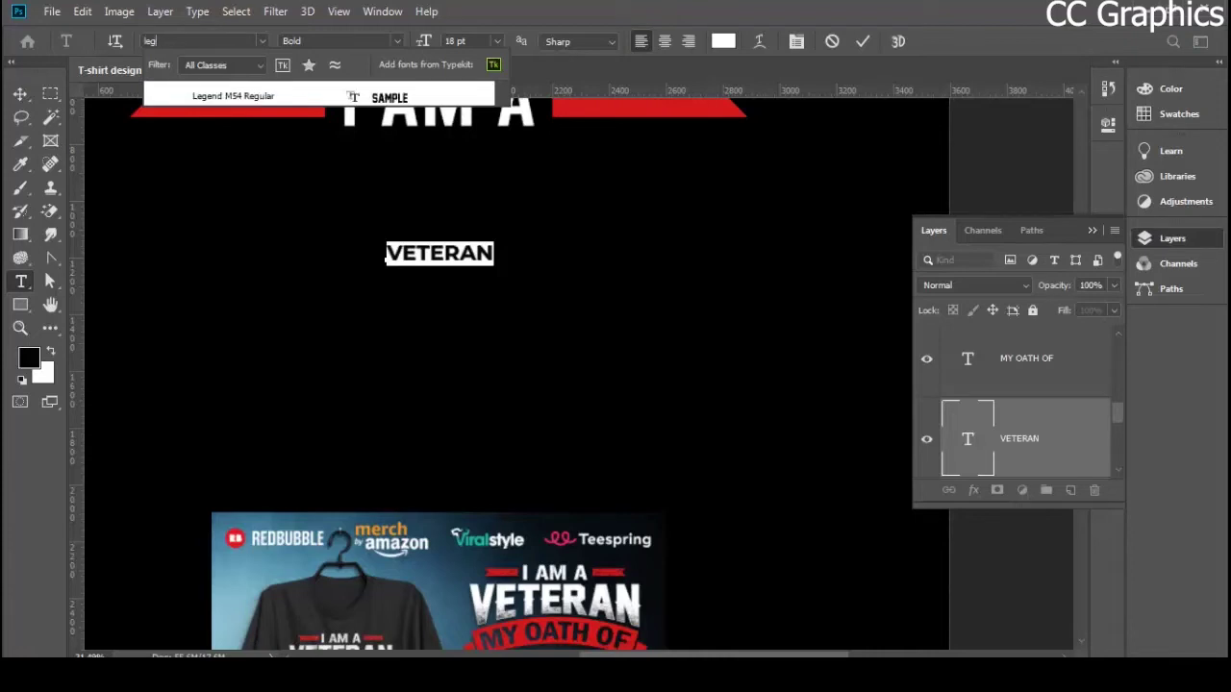
key("Down")
key("Return")
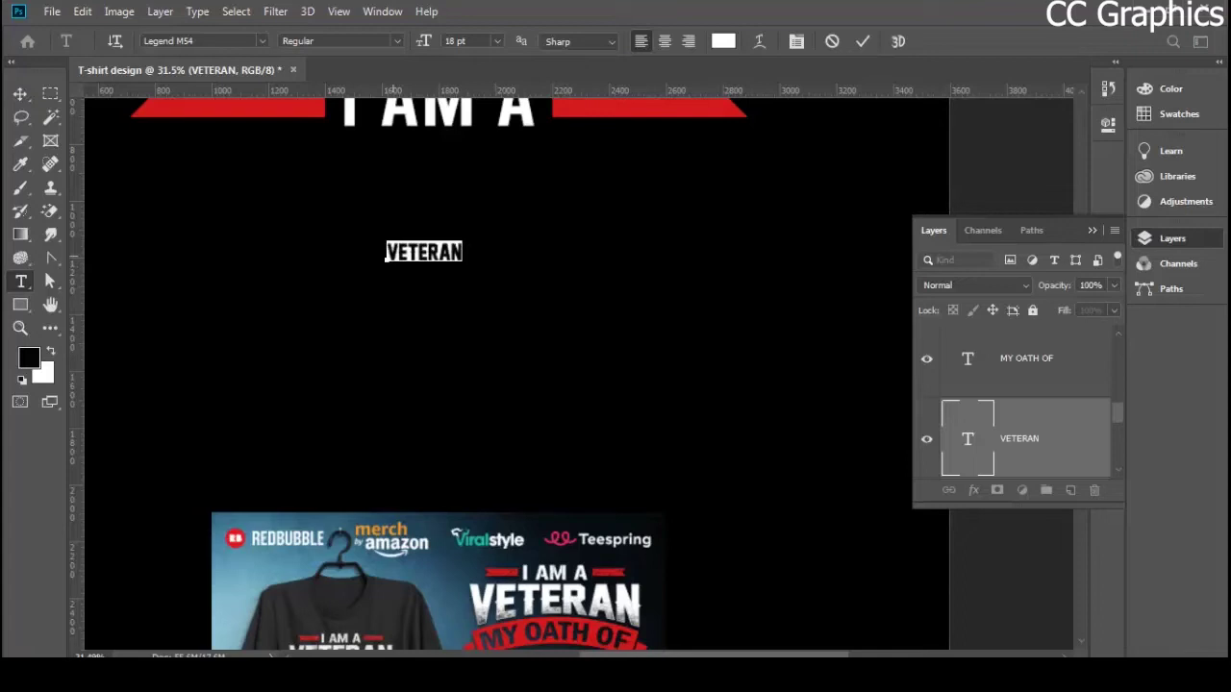
left_click(20, 93)
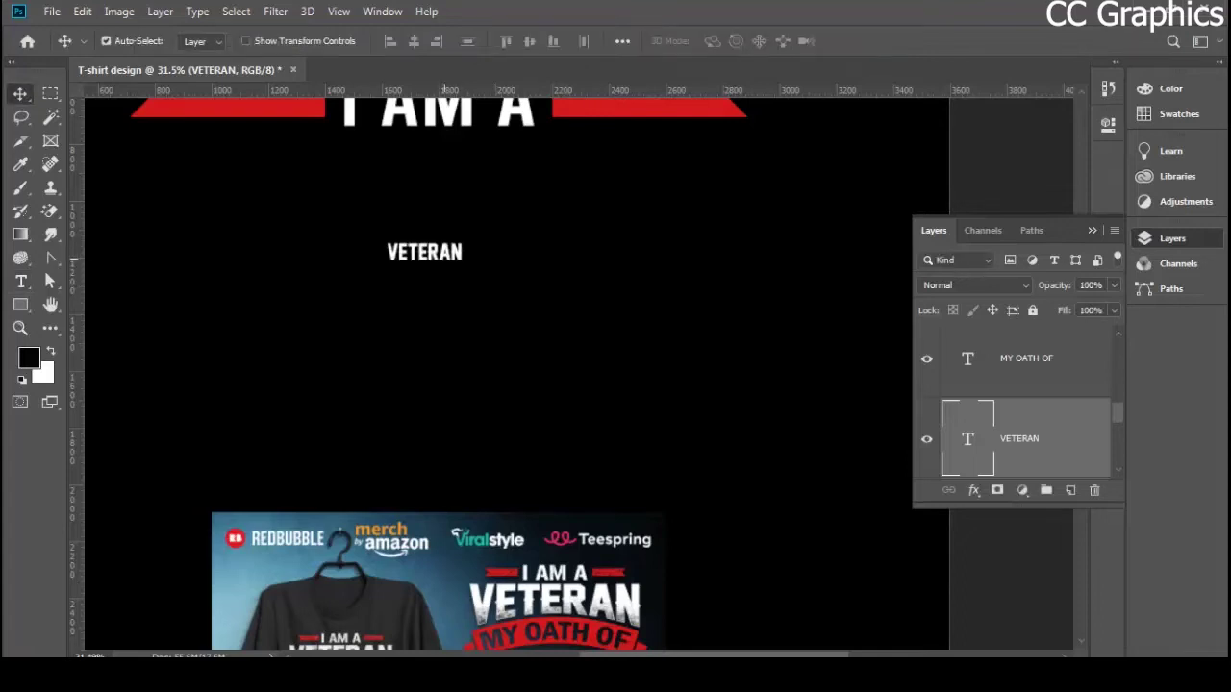
- Enlarge the "VETERAN" text proportionally to about 571% and place it just beneath the "I AM A" line
key("ctrl+t")
left_click_drag(465, 262, 816, 352)
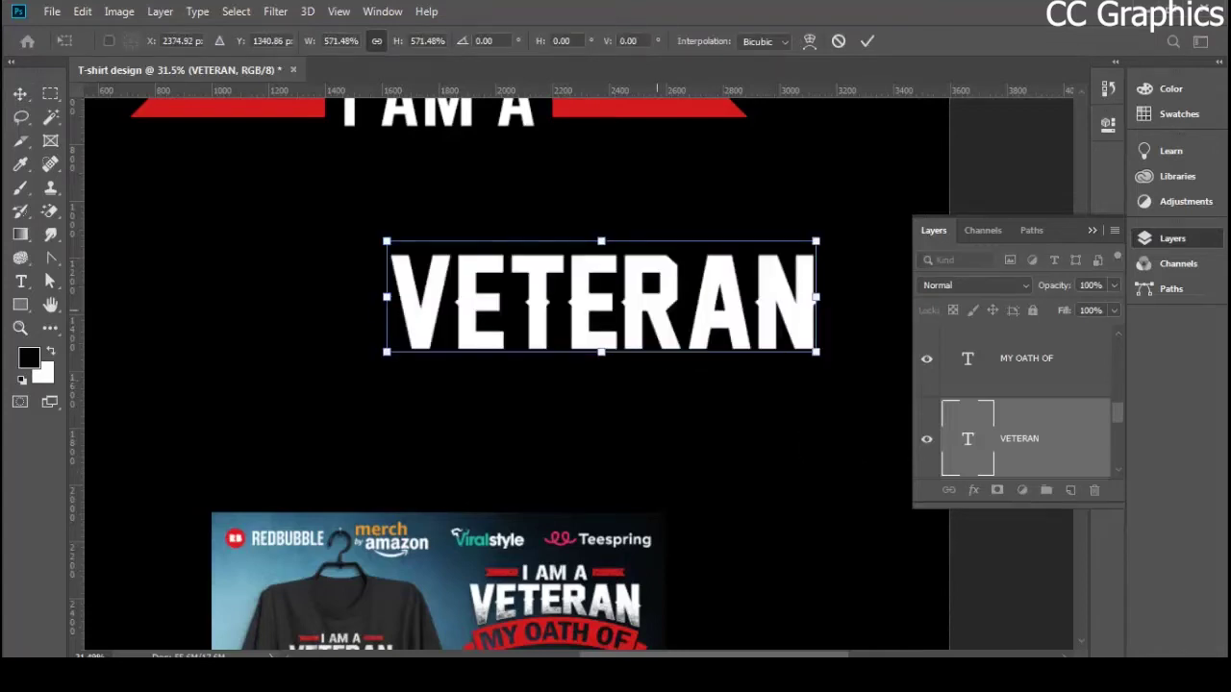
key("Return")
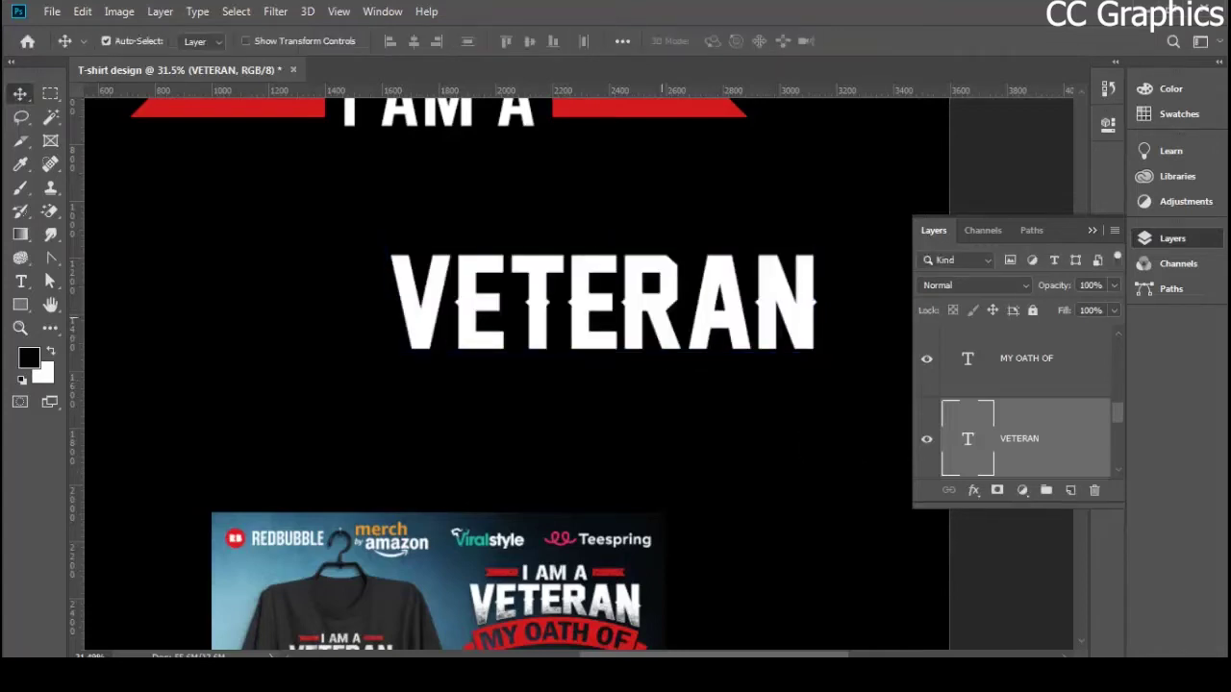
left_click_drag(661, 276, 466, 196)
- Scale the "VETERAN" text proportionally by about 176% so it extends wider than the two ribbons, with its centre near X 1837 px
key("ctrl+t")
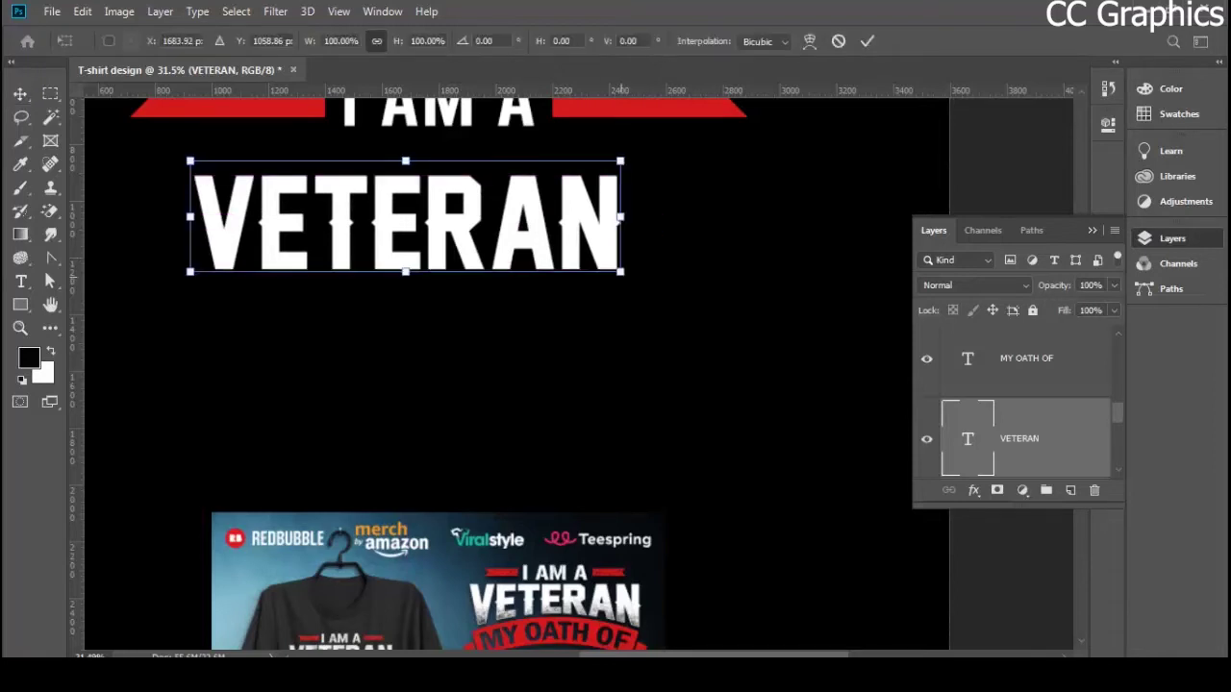
left_click_drag(620, 271, 870, 336)
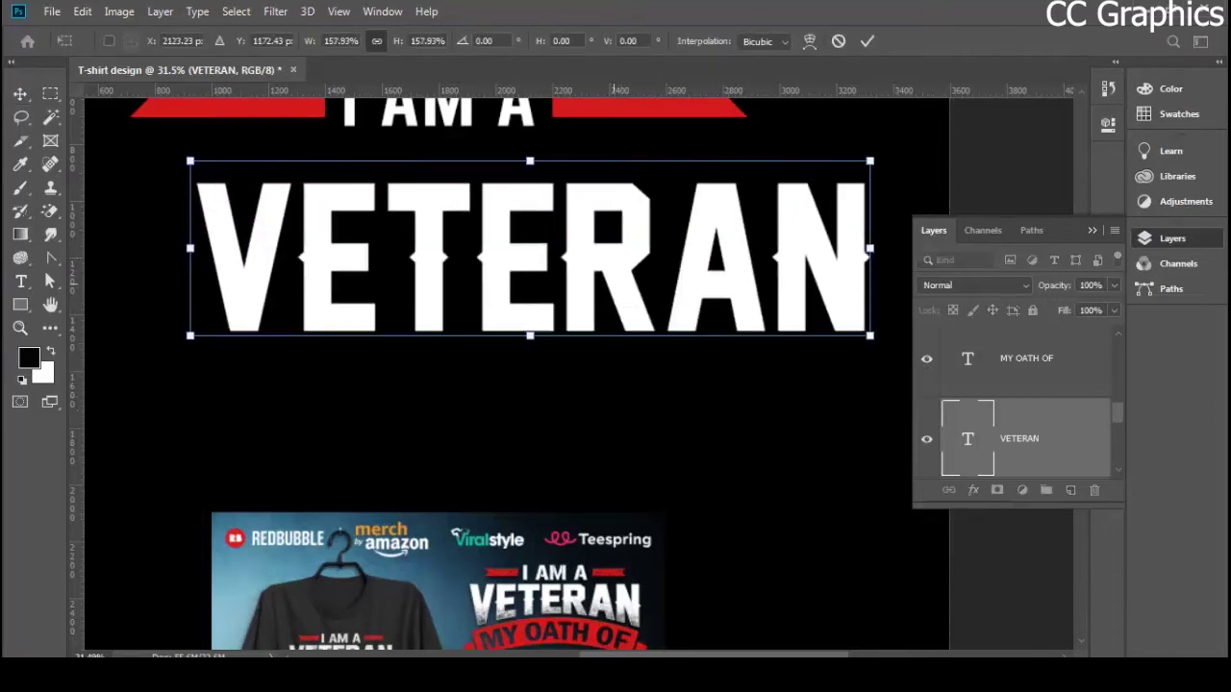
left_click_drag(620, 231, 513, 221)
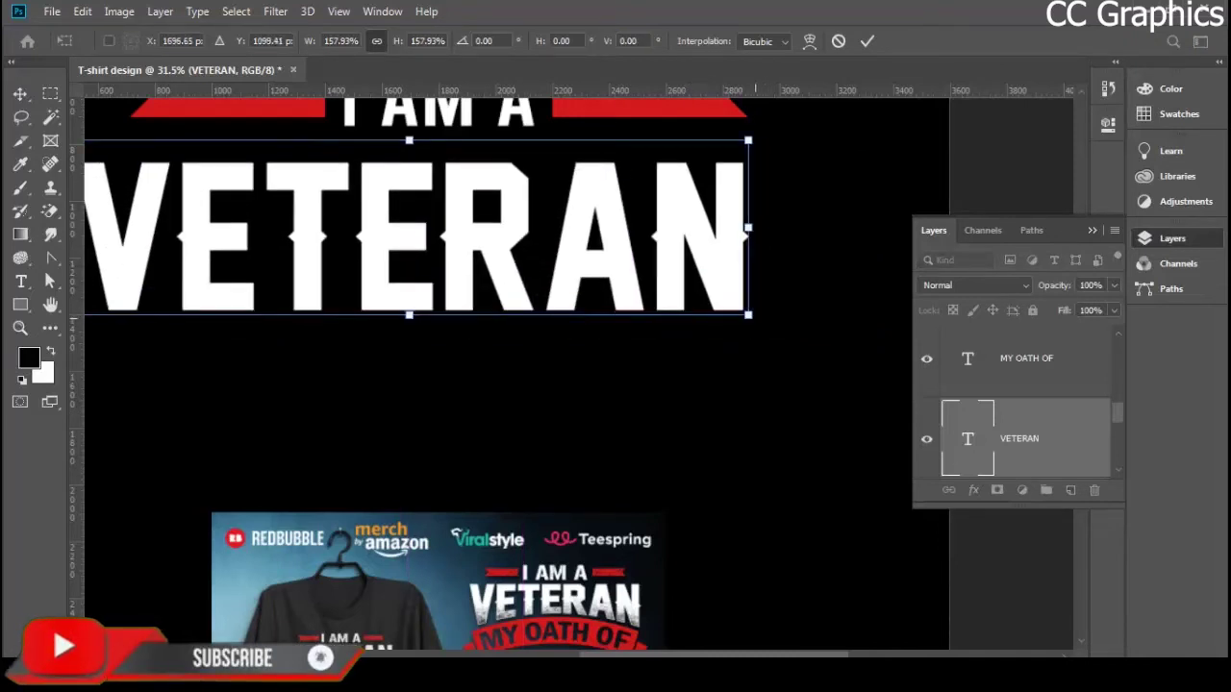
left_click_drag(748, 316, 828, 335)
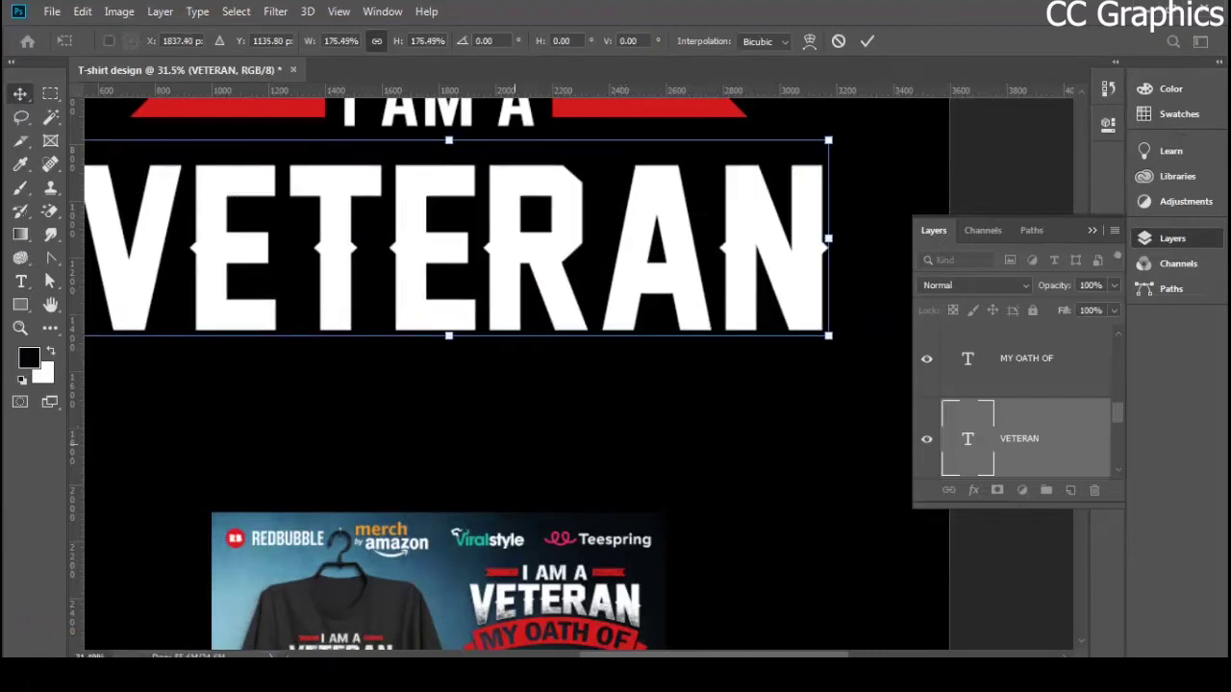
key("Return")
- Try to align the "VETERAN" and "I AM A" texts by their horizontal centres
scroll(542, 432, "down", 3)
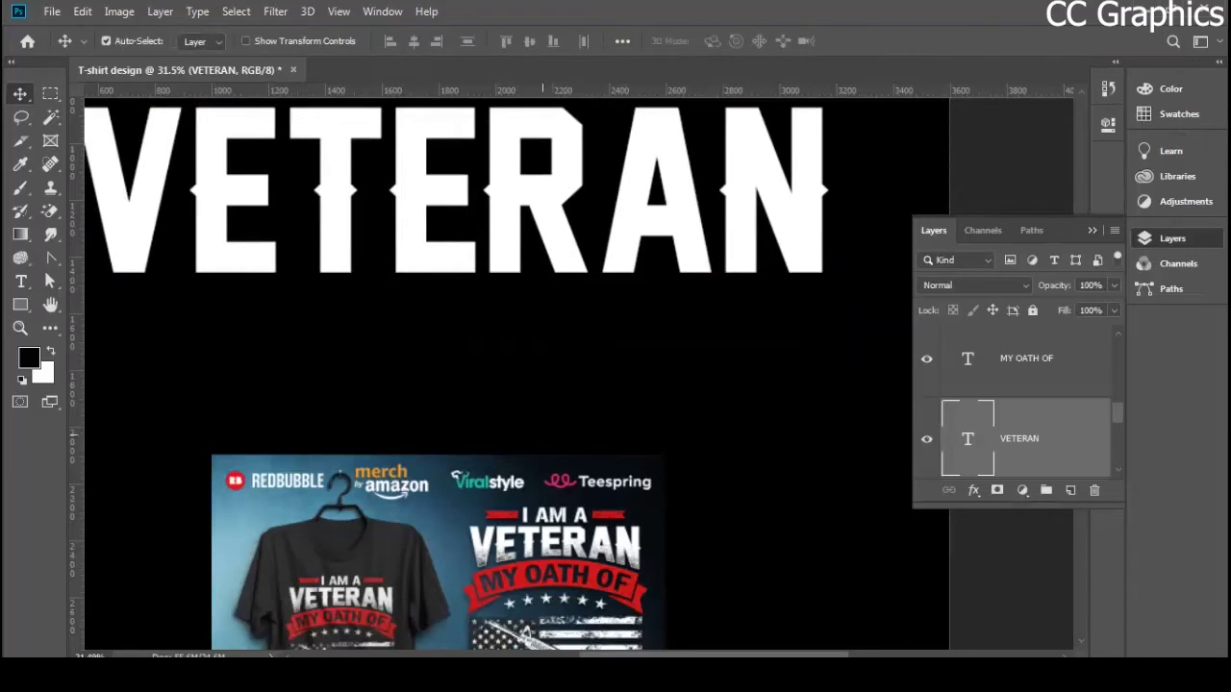
scroll(542, 433, "down", 3)
scroll(564, 459, "down", 2)
scroll(548, 337, "up", 2)
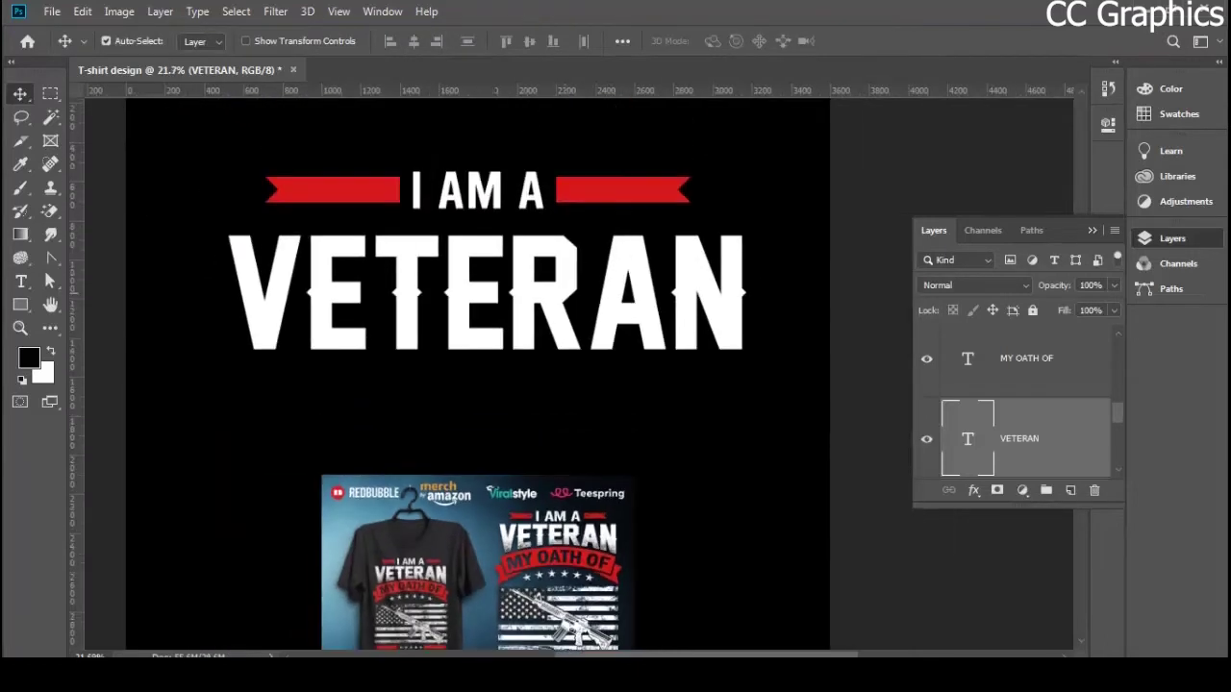
key("alt+bracketleft")
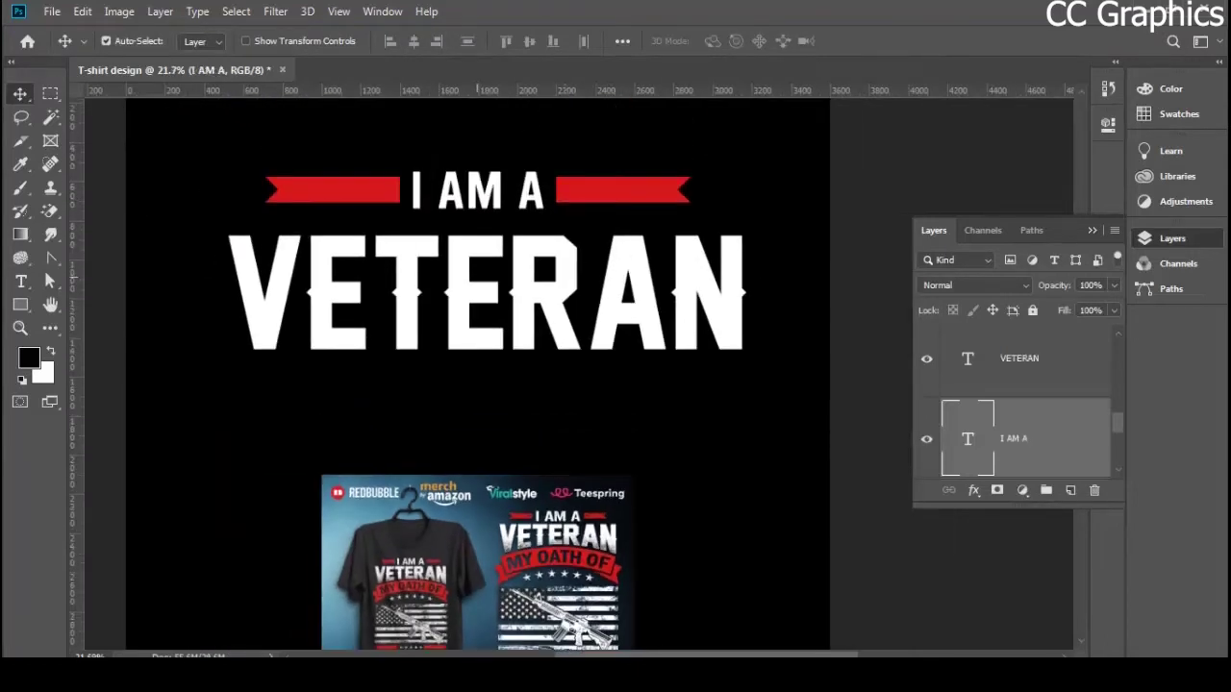
key("alt+shift+bracketright")
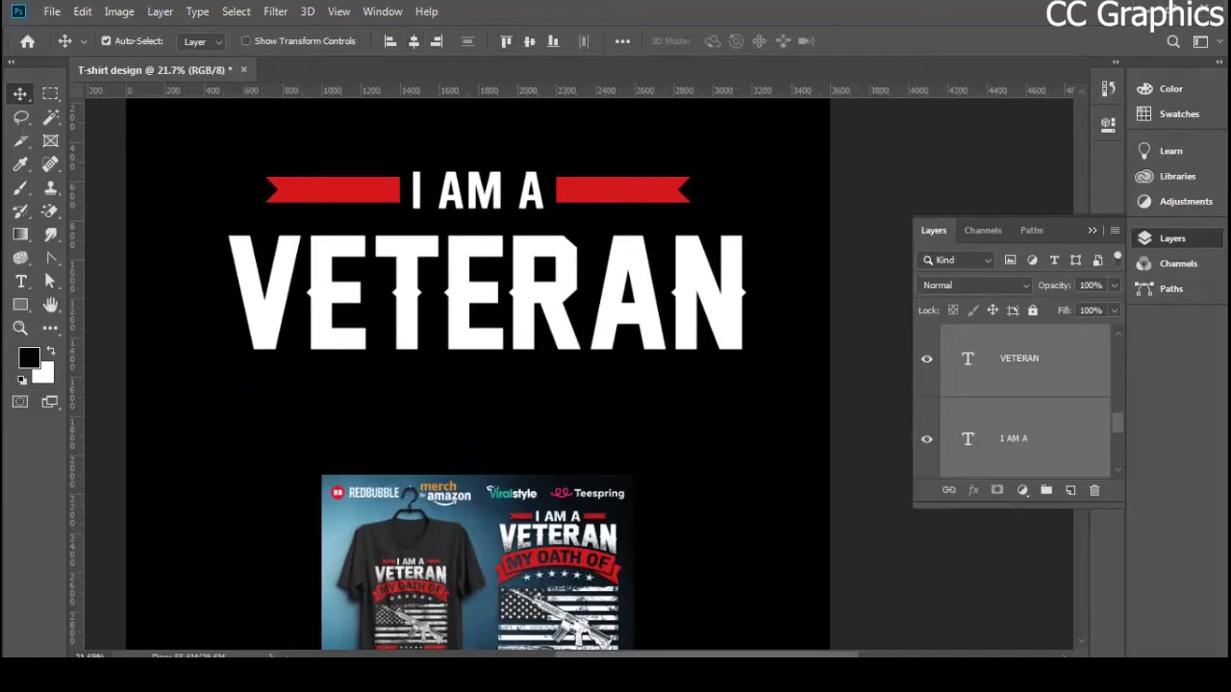
left_click(414, 41)
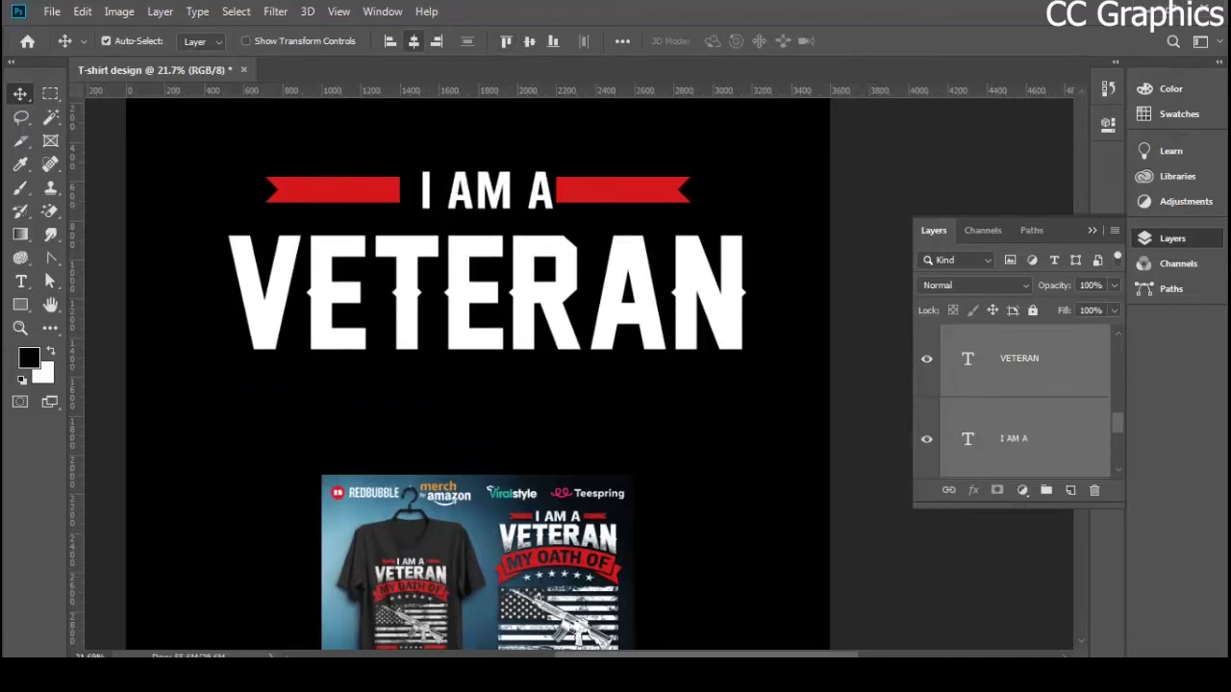
key("ctrl+z")
left_click(478, 409)
- Move the "VETERAN" text closer beneath the "I AM A" line and centre it horizontally on the canvas
left_click(459, 336)
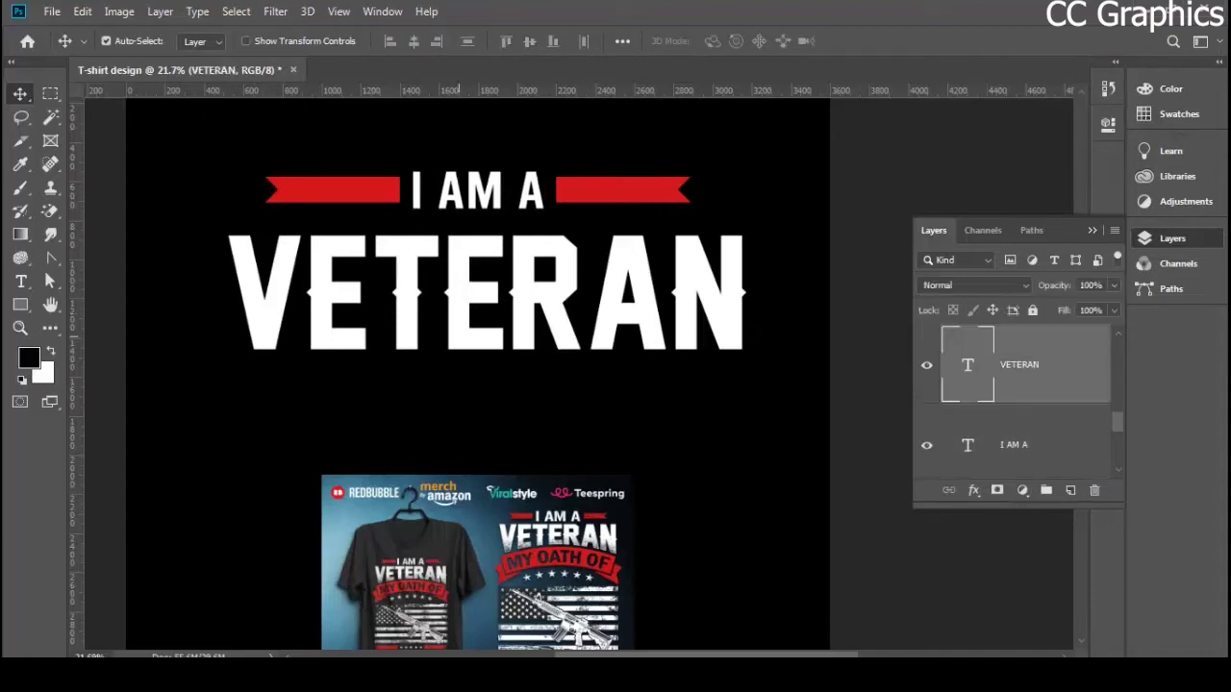
scroll(502, 400, "down", 3)
left_click_drag(485, 317, 480, 317)
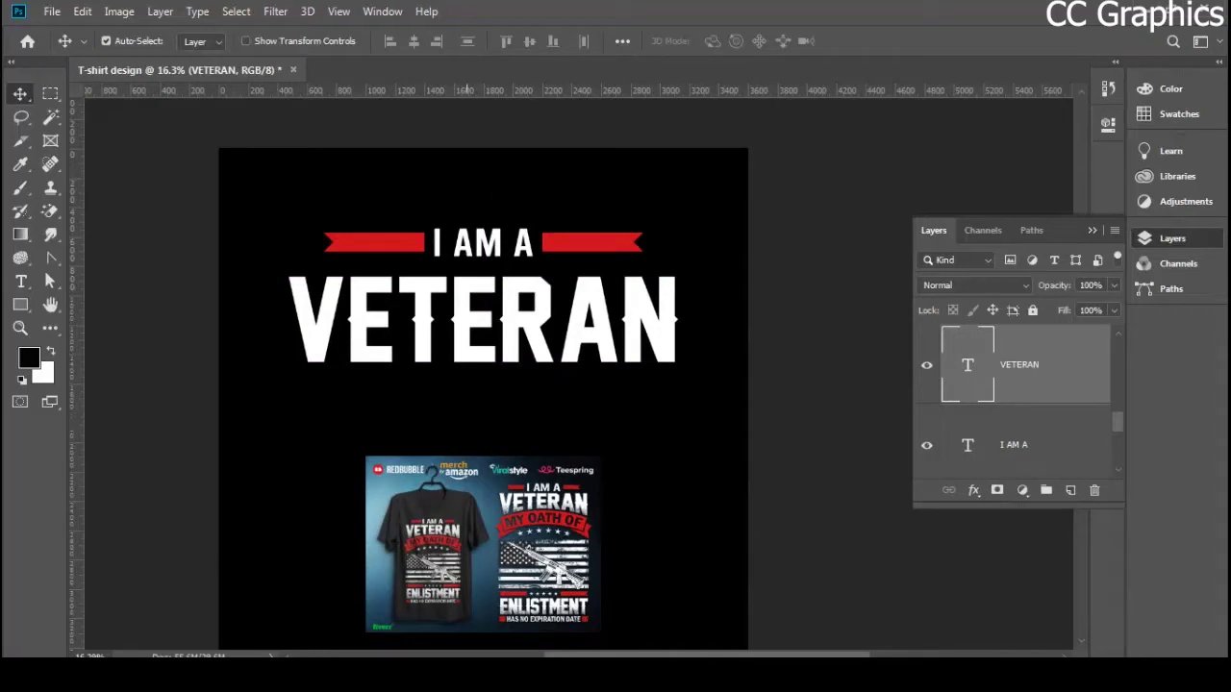
scroll(470, 385, "up", 2)
mouse_move(478, 262)
left_mouse_down()
mouse_move(478, 241)
mouse_move(462, 276)
left_mouse_up()
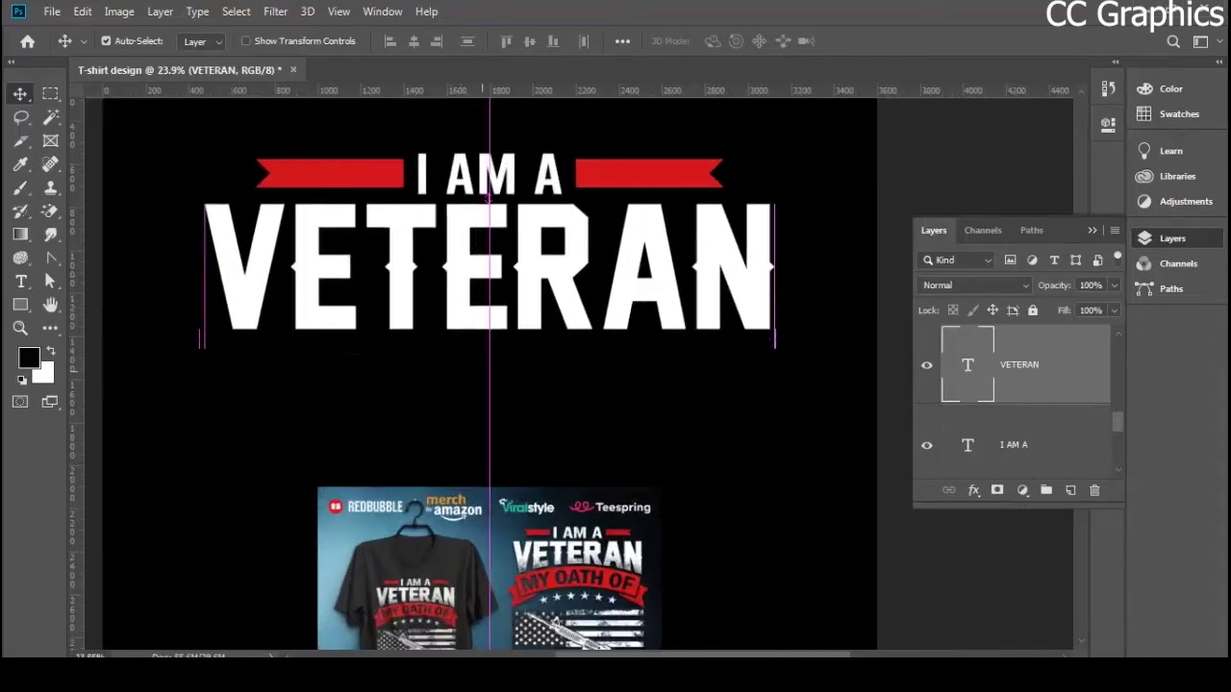
scroll(494, 385, "up", 1)
scroll(497, 430, "down", 4)
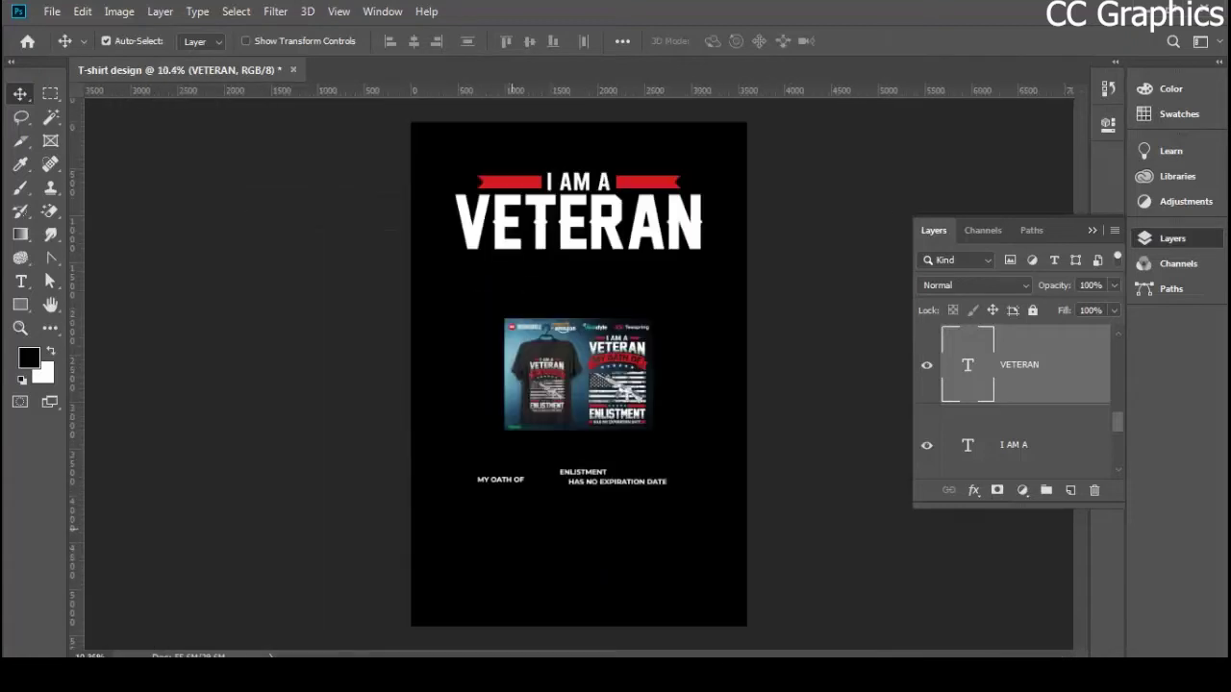
scroll(773, 368, "up", 2)
scroll(598, 414, "up", 3)
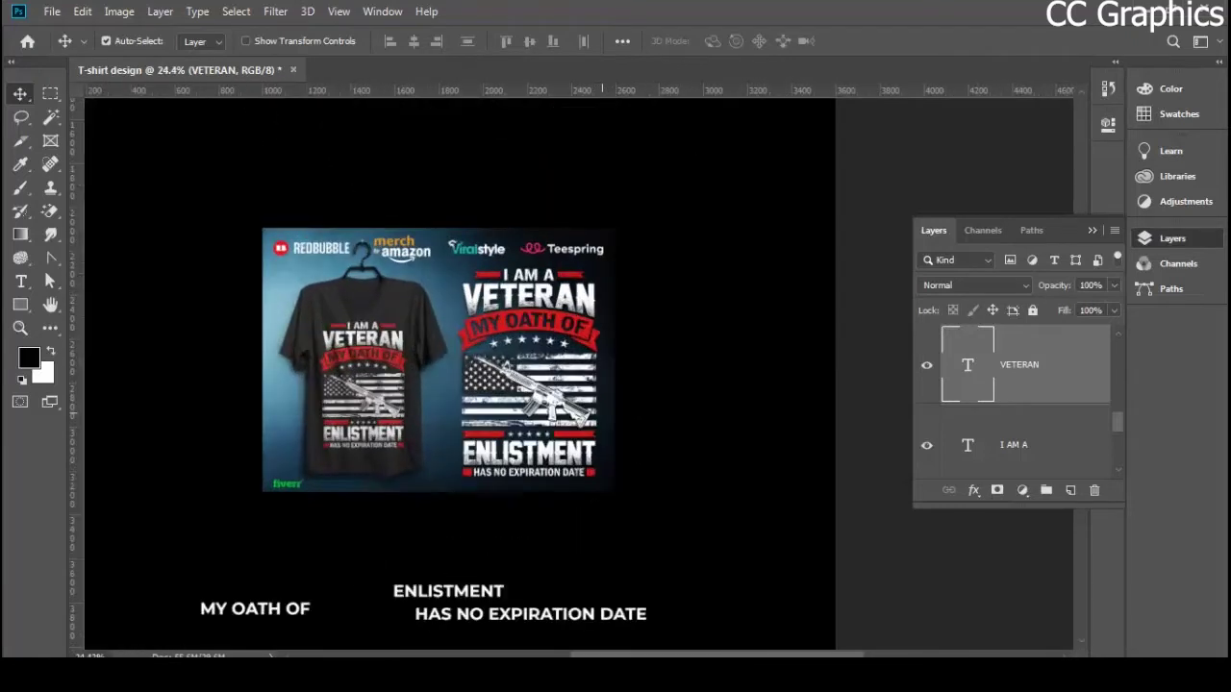
scroll(490, 391, "up", 1)
scroll(1021, 404, "down", 3)
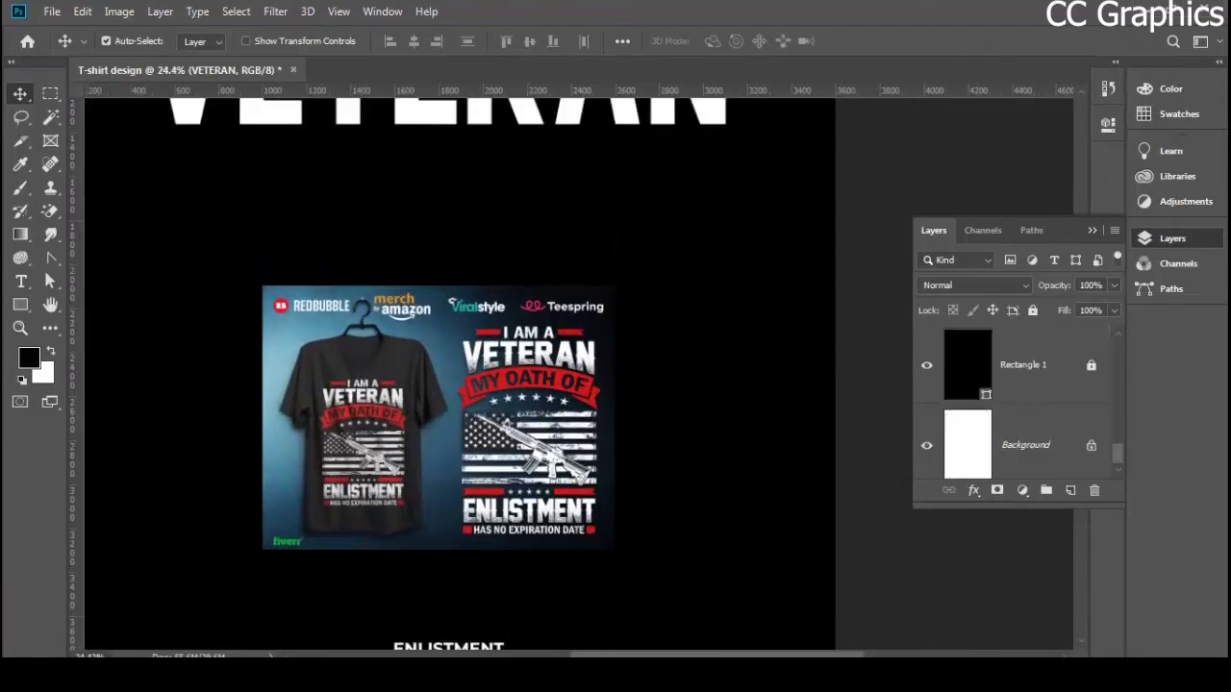
- Show the white banner shape and move it down so it sits beneath the "VETERAN" text
scroll(1021, 403, "up", 6)
left_click(926, 444)
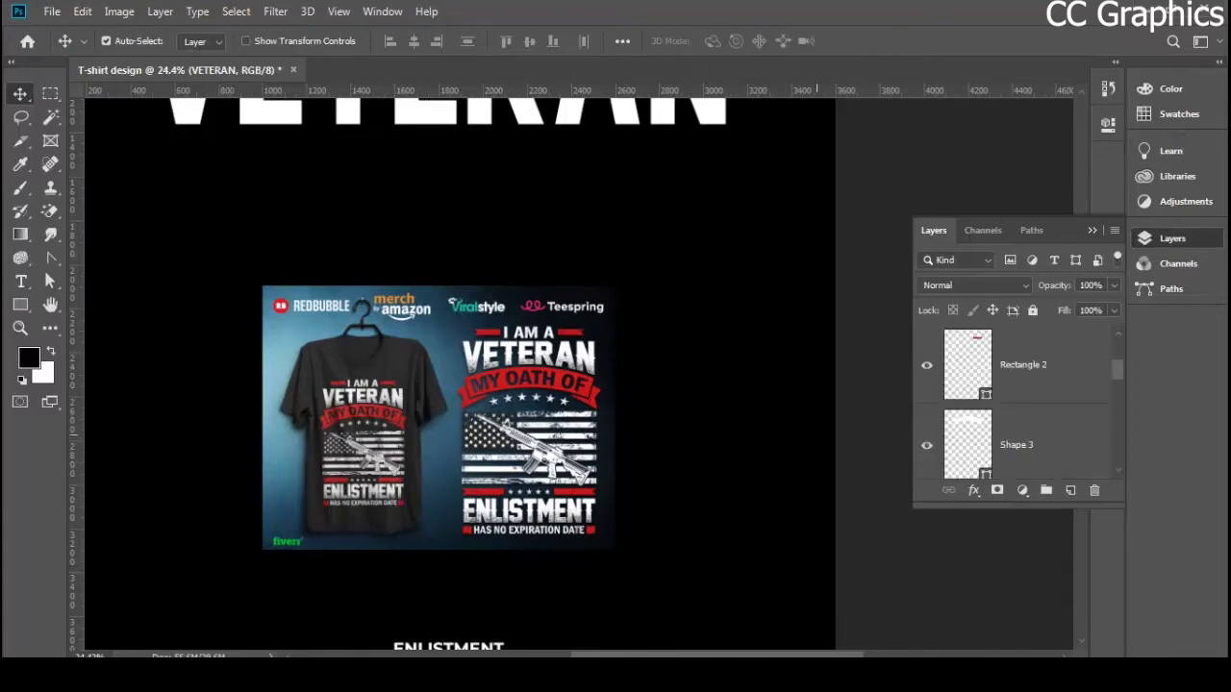
scroll(452, 375, "down", 2)
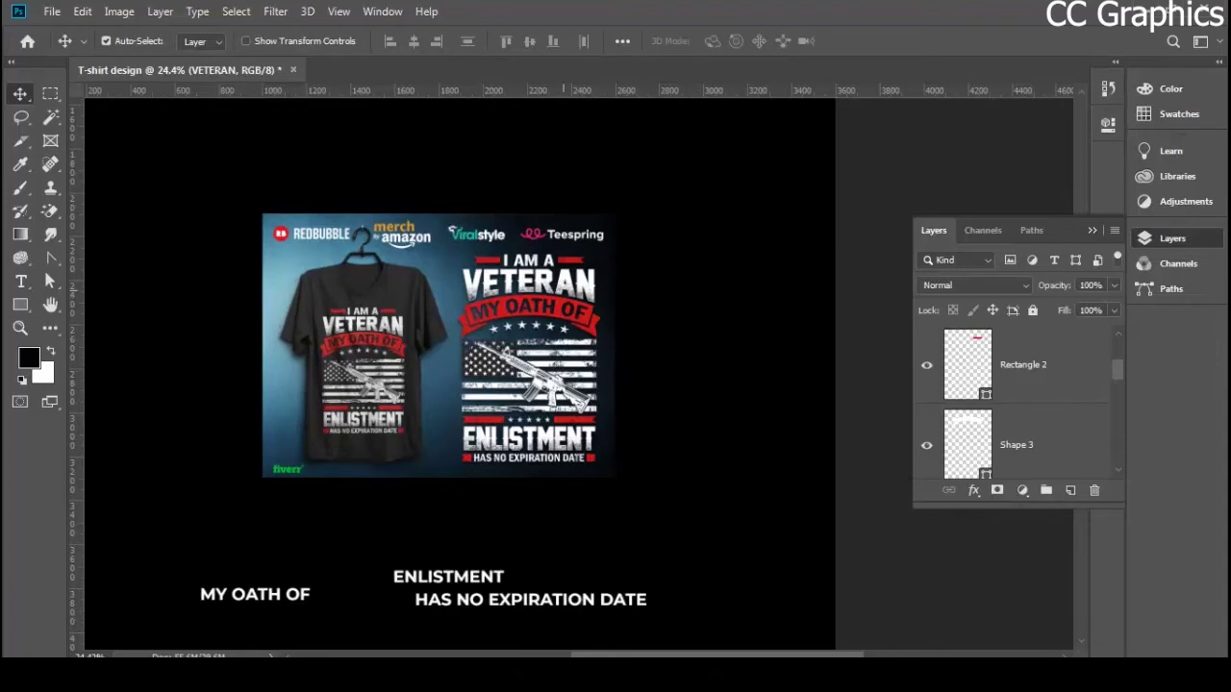
scroll(563, 291, "up", 2)
scroll(636, 347, "down", 2)
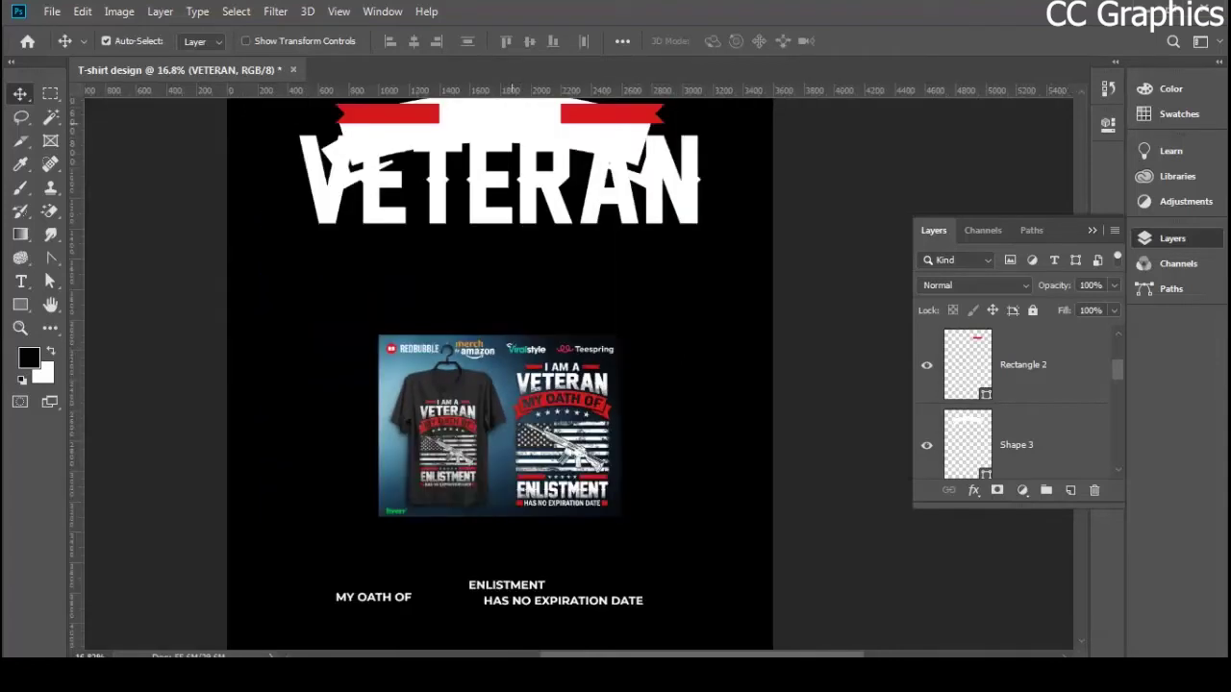
left_click_drag(372, 96, 373, 287)
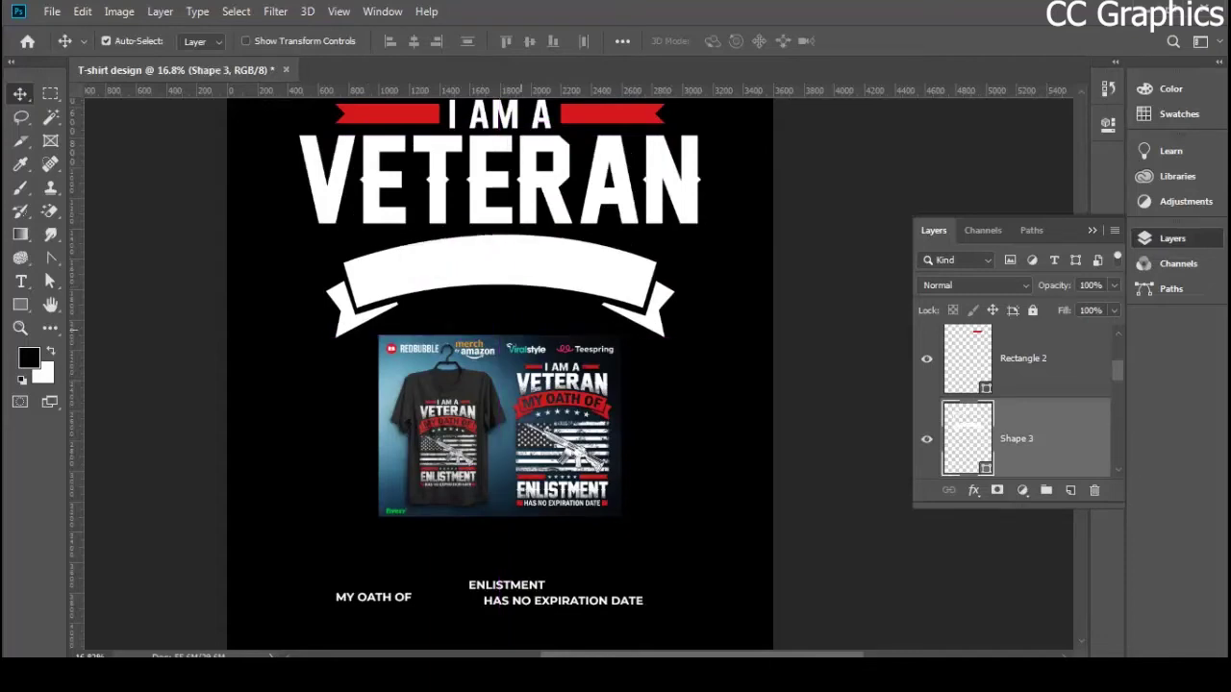
- Apply a horizontal Arc Lower warp to the "VETERAN" text
scroll(558, 421, "up", 2)
scroll(570, 421, "up", 1)
scroll(573, 418, "up", 3)
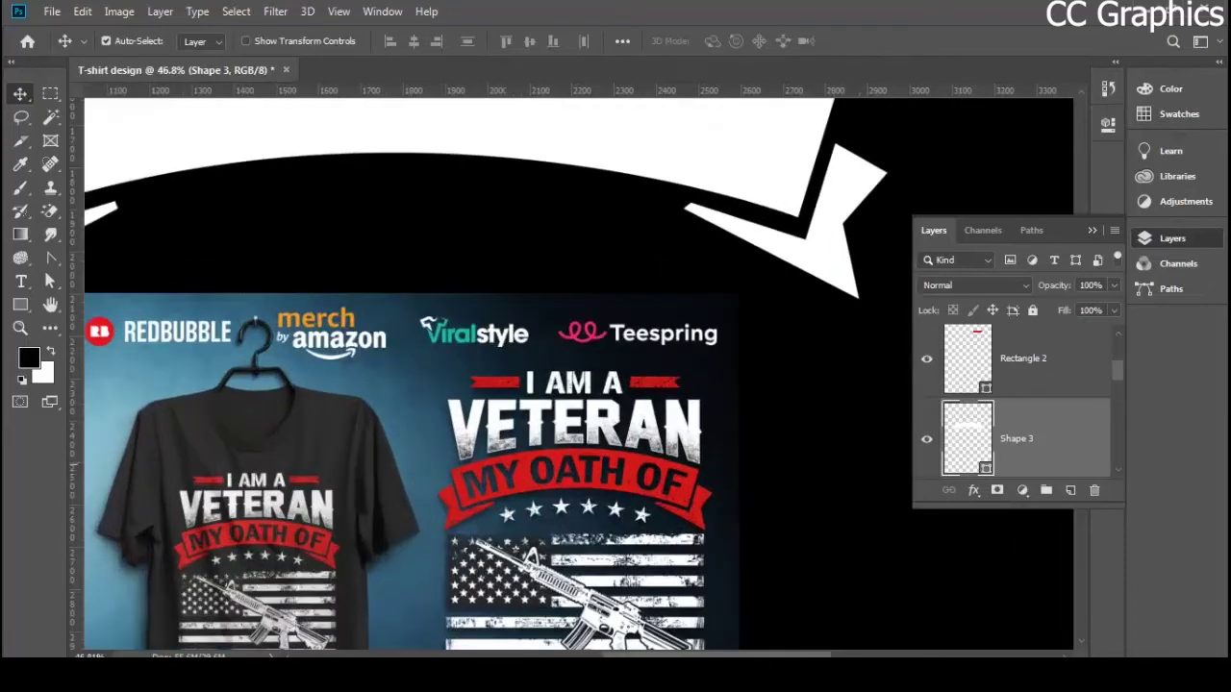
scroll(481, 375, "down", 3)
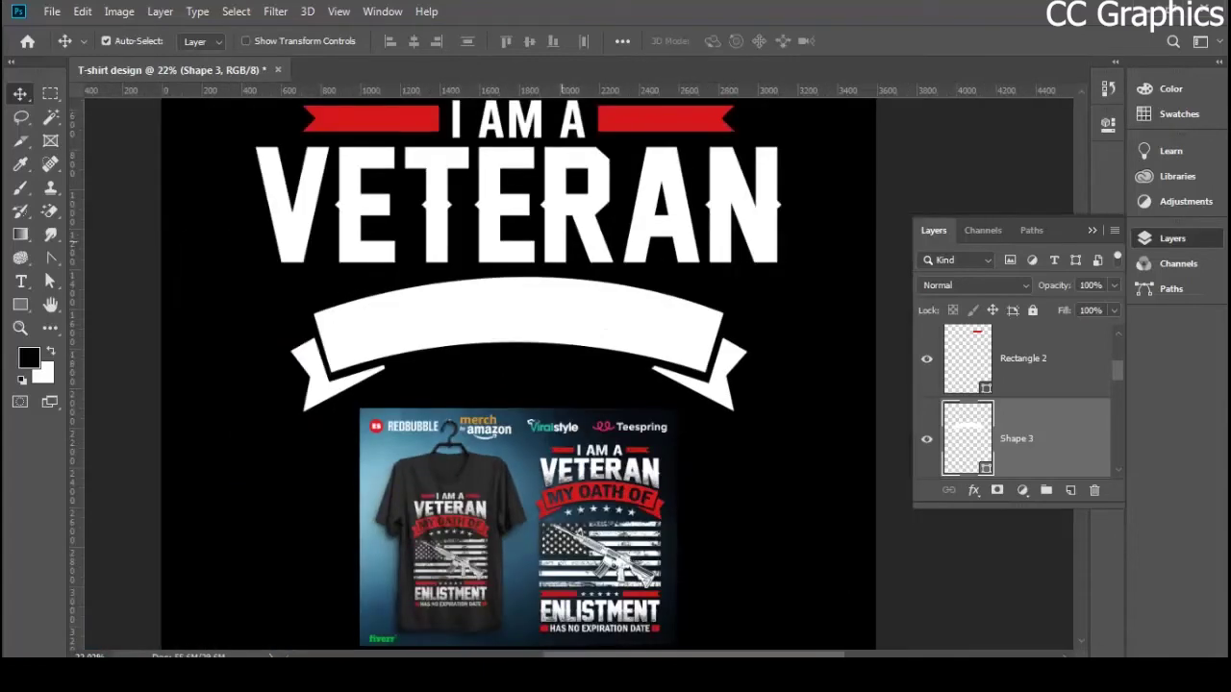
left_click(561, 241)
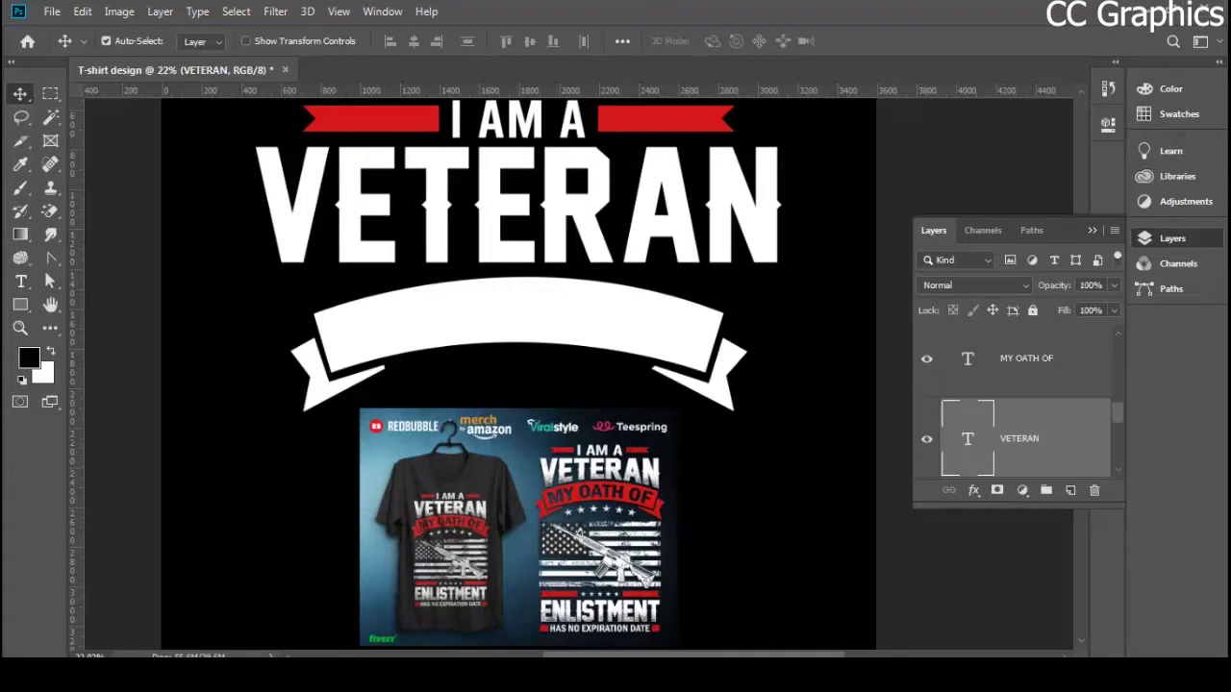
double_click(967, 439)
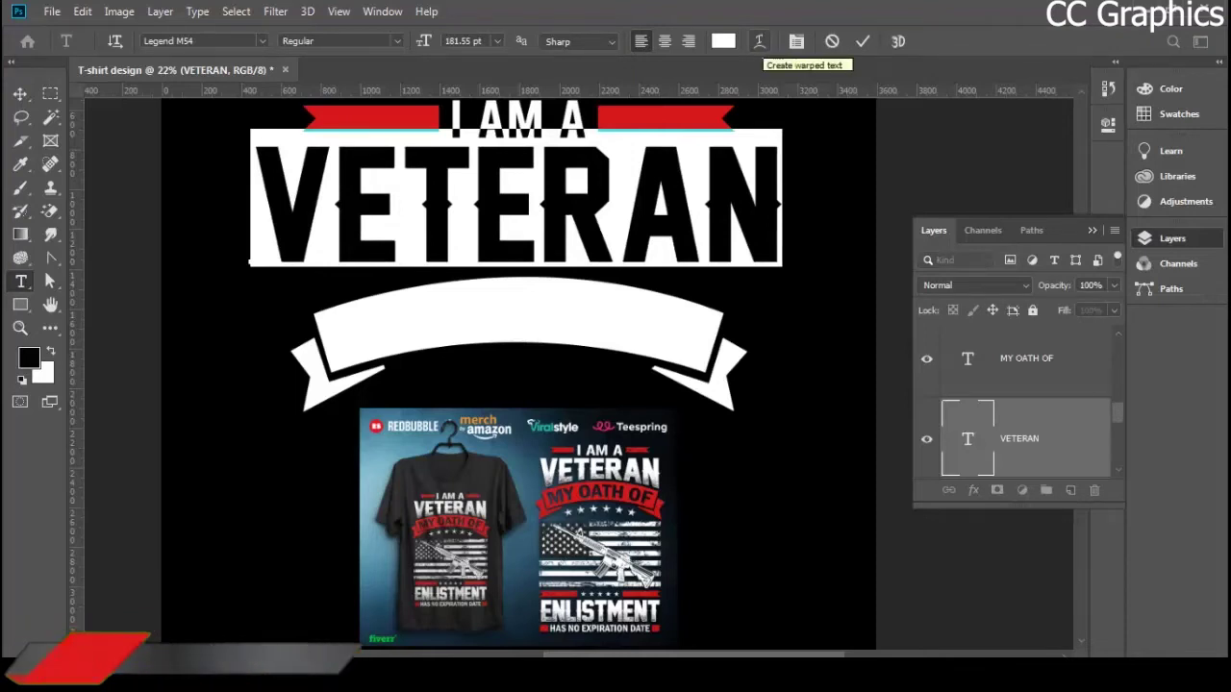
left_click(759, 41)
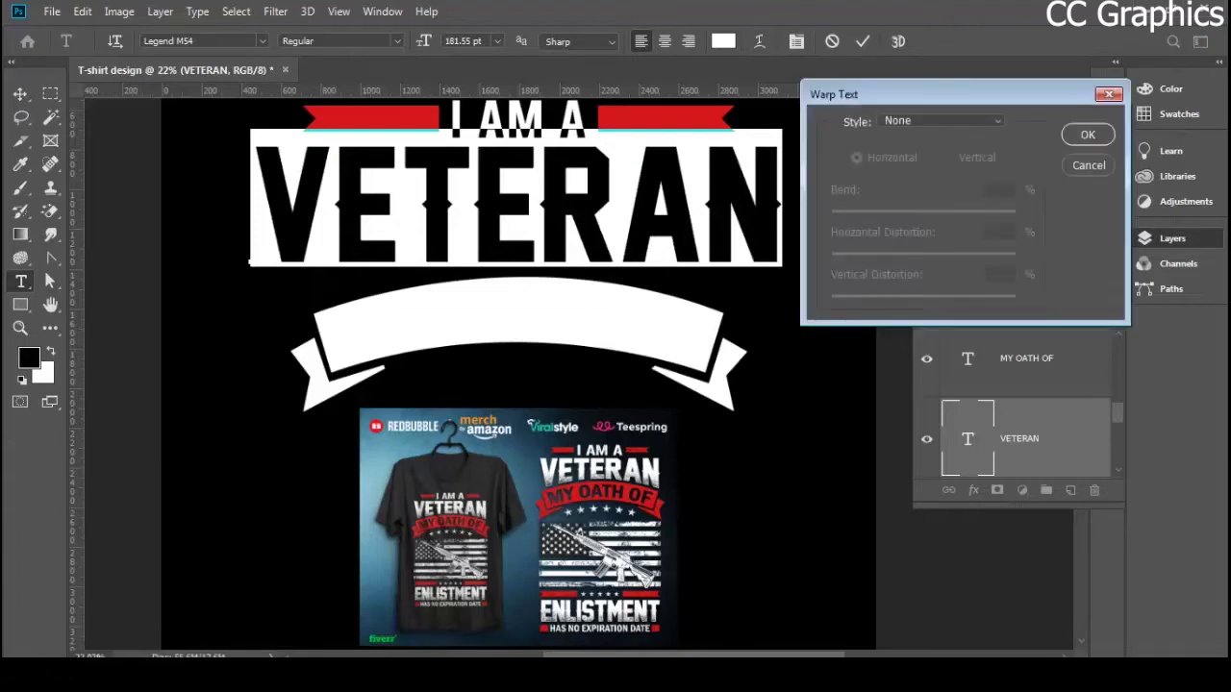
left_click(940, 120)
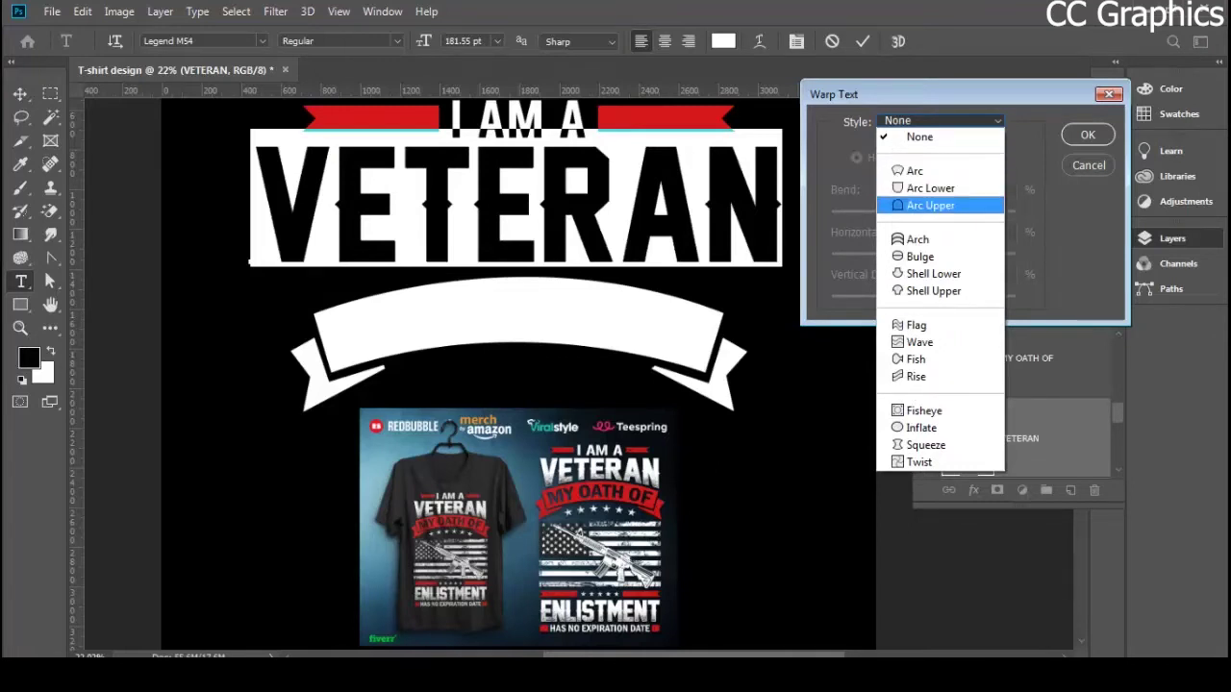
left_click(929, 188)
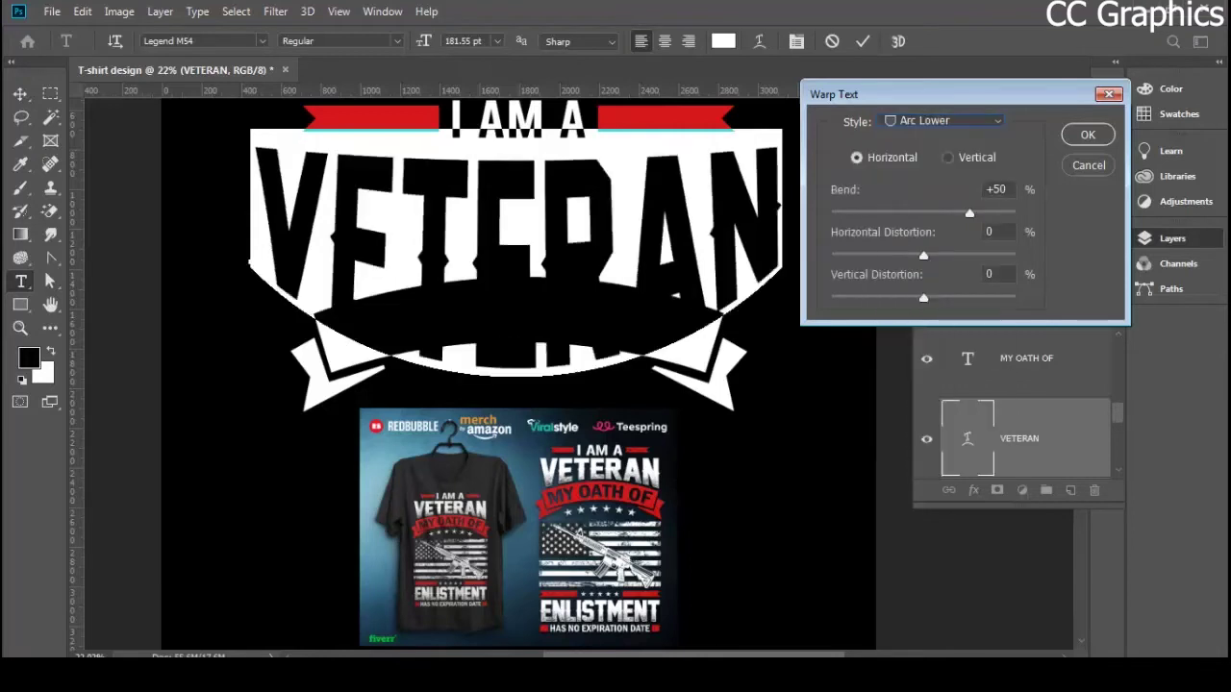
- Set the bend of the "VETERAN" text warp to -13% so its lower edge curves upward in the middle
left_click_drag(969, 213, 904, 212)
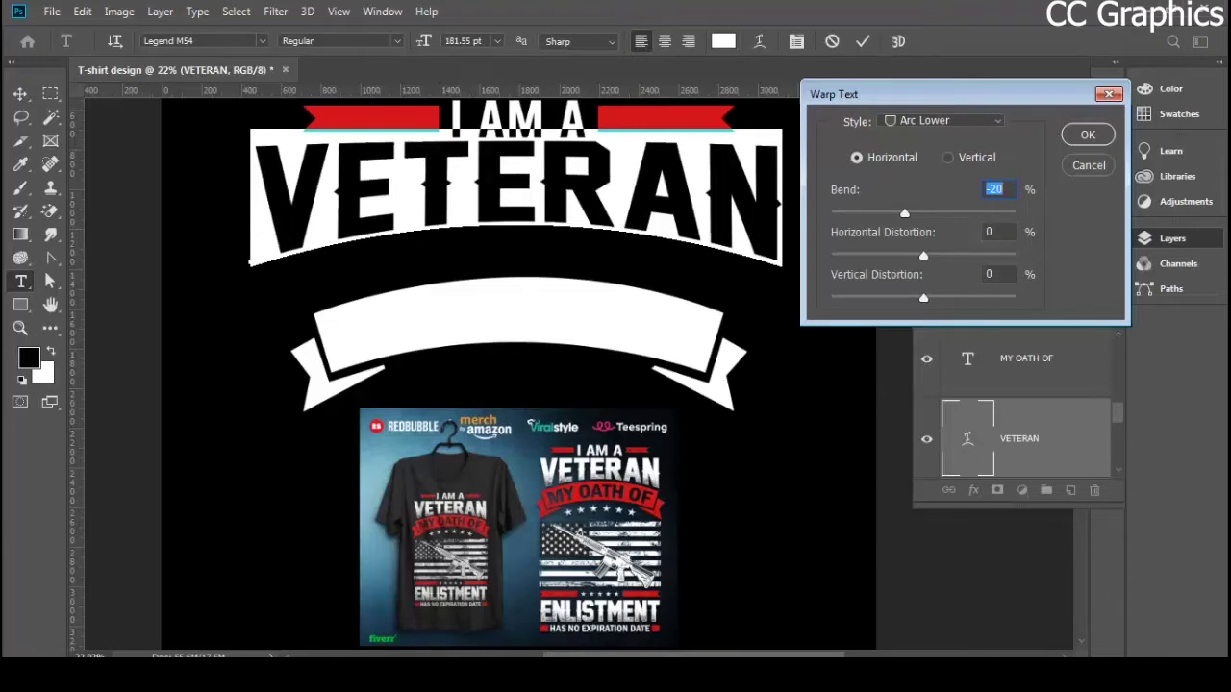
key("Up")
key("Up")
key("Up")
key("Up")
key("Up")
key("Up")
key("Up")
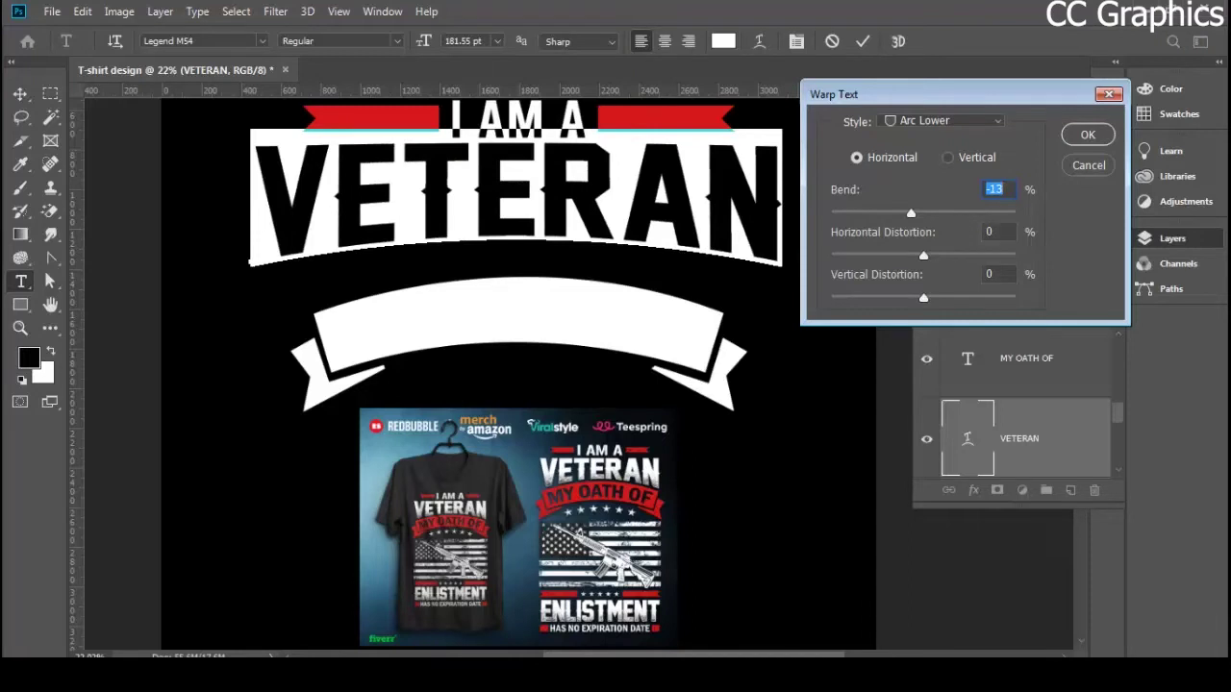
key("Return")
left_click(21, 93)
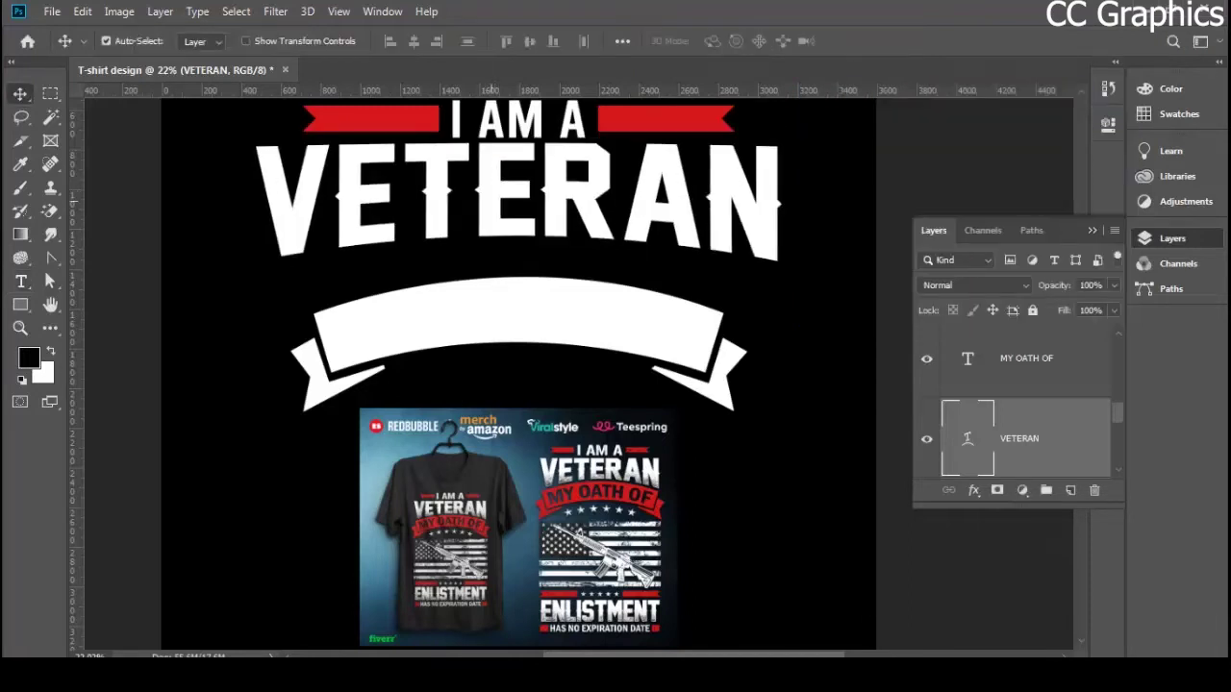
- Move the white banner up close beneath the curved lower edge of the "VETERAN" text
left_click_drag(553, 289, 560, 241)
scroll(553, 300, "up", 2)
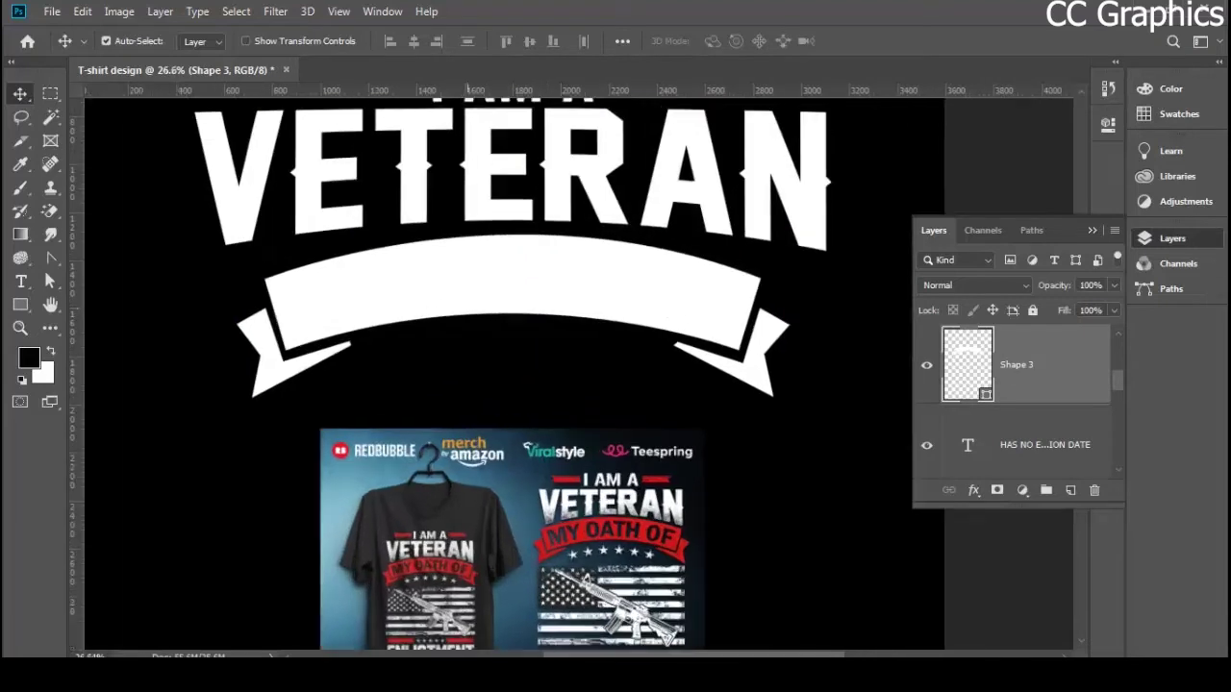
scroll(553, 300, "up", 1)
scroll(561, 242, "down", 2)
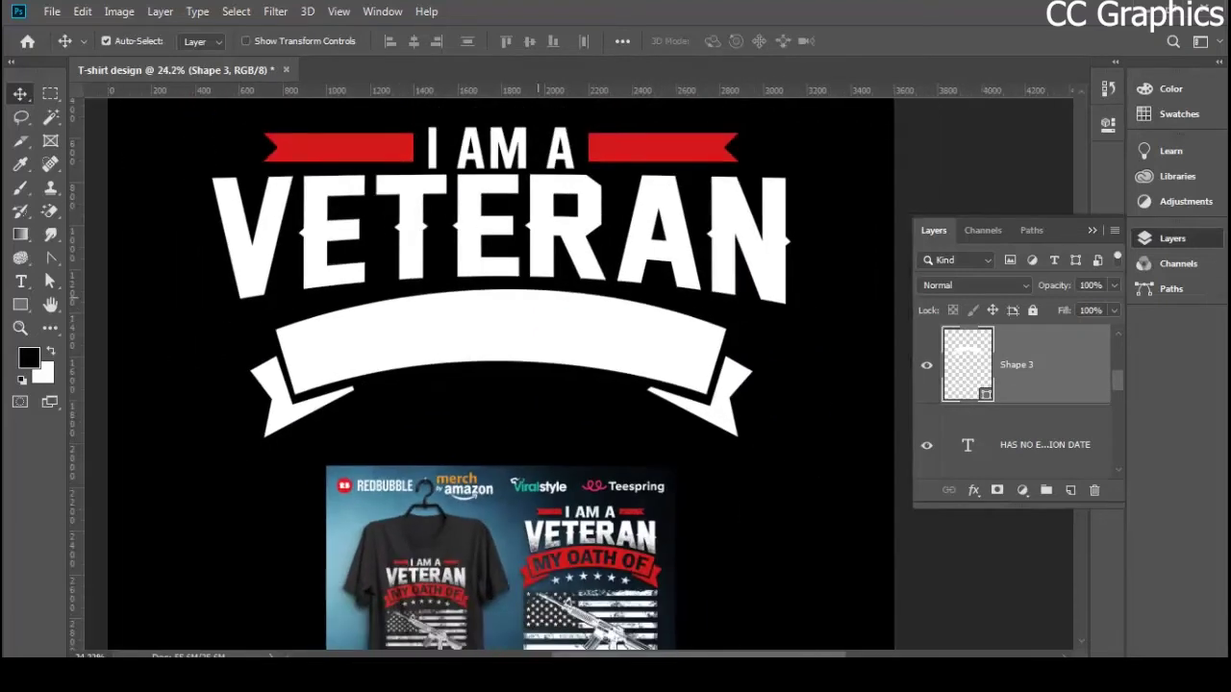
- Scale the banner proportionally about its centre to about 129.5% and move it down until it clears the "VETERAN" text
key("ctrl")
key("ctrl+t")
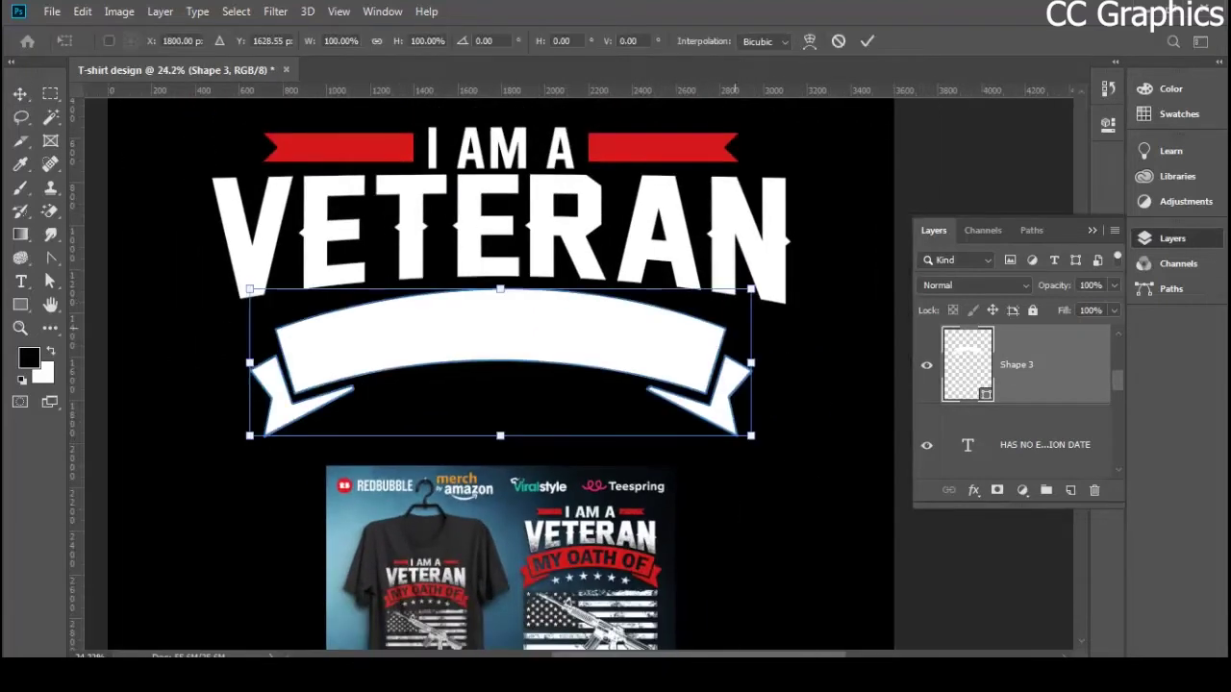
left_click_drag(750, 434, 830, 465)
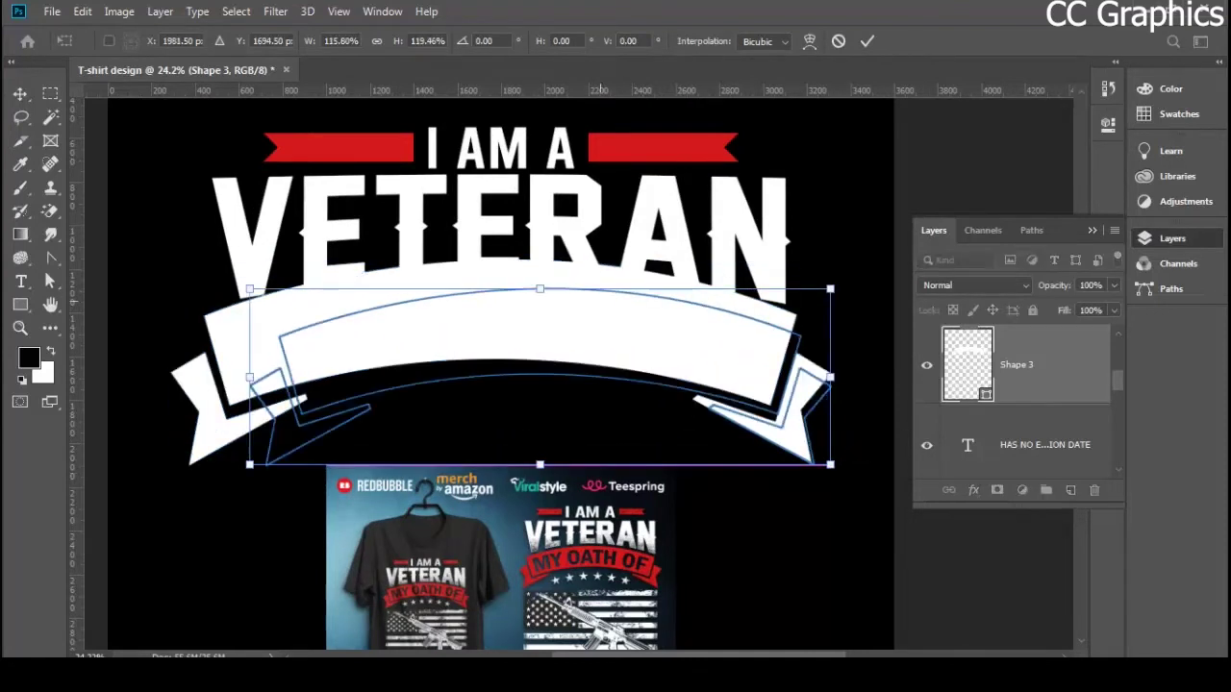
key("ctrl+z")
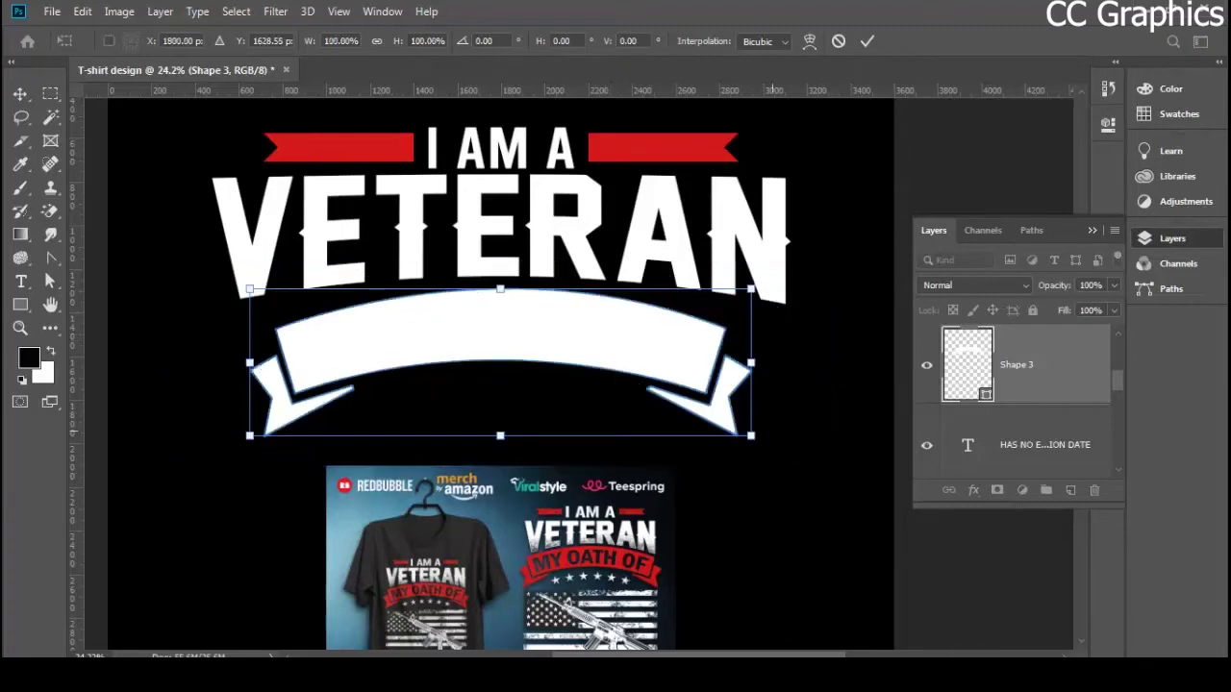
left_click_drag(750, 435, 824, 458)
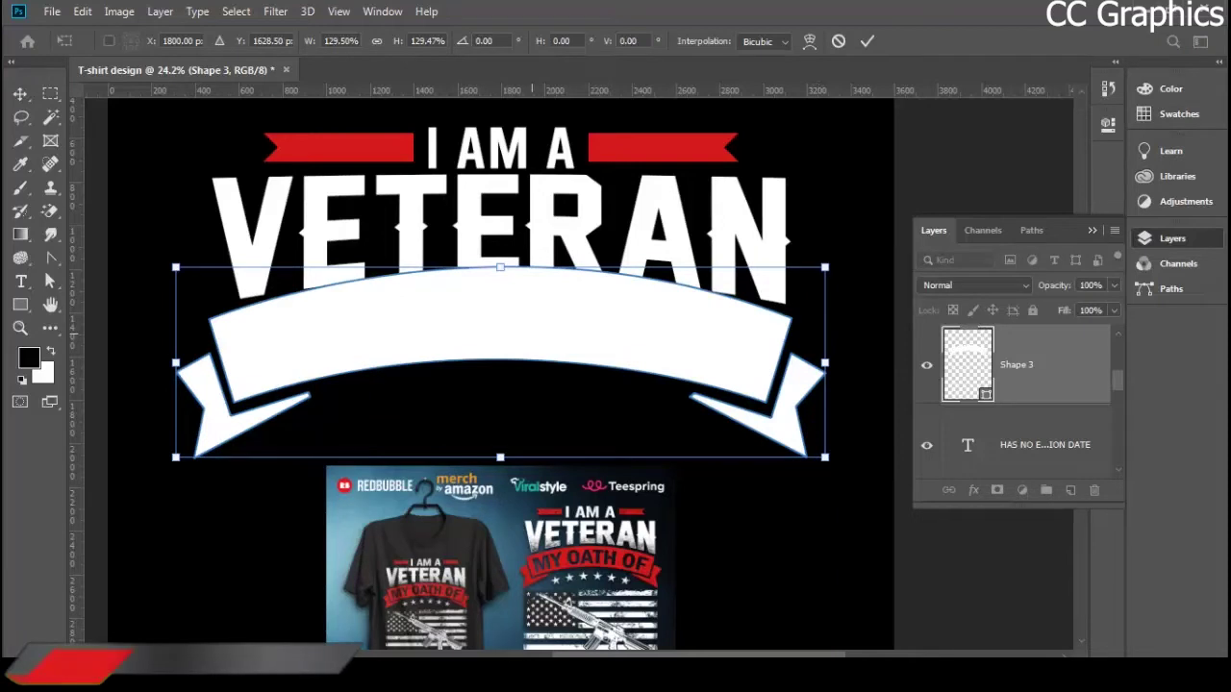
key("Return")
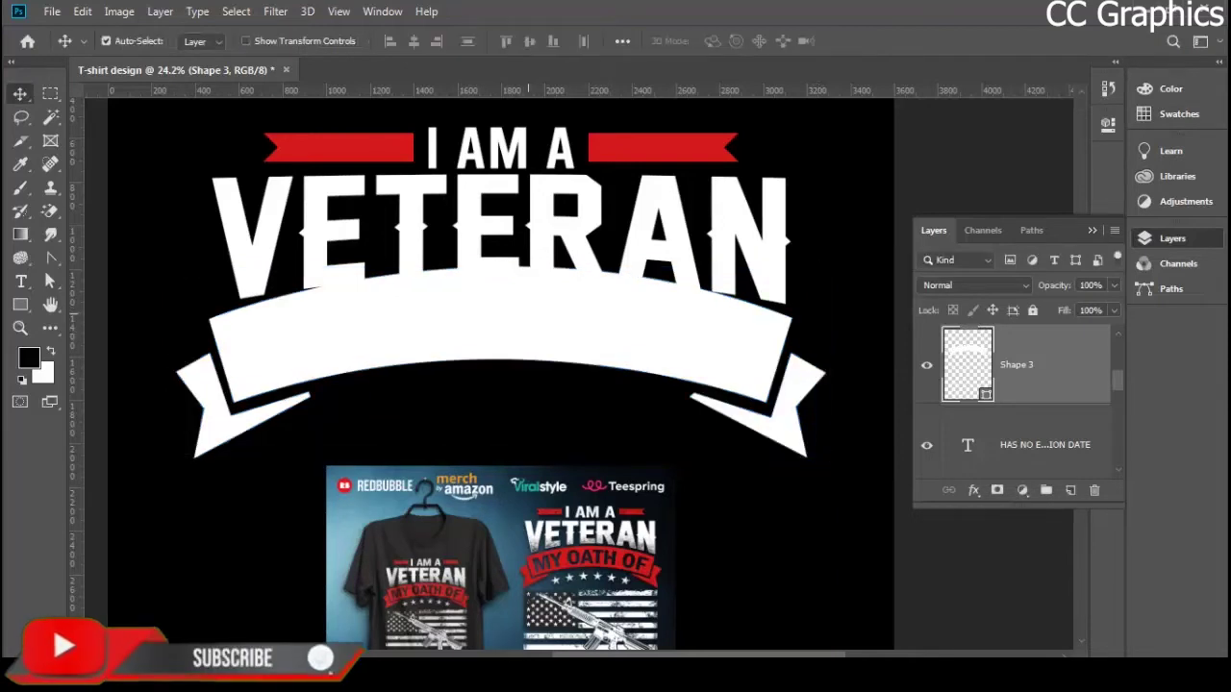
left_click_drag(539, 269, 539, 288)
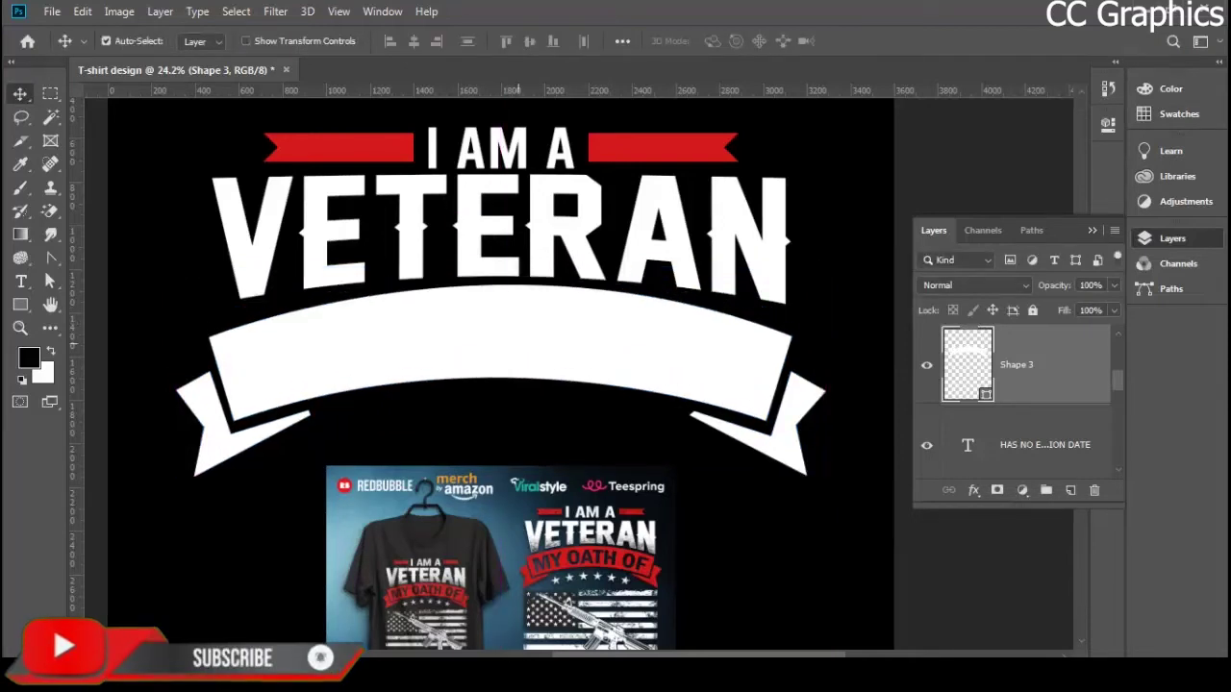
- Change the bend of the Arc Lower warp on the "VETERAN" text to -25%
left_click(507, 252)
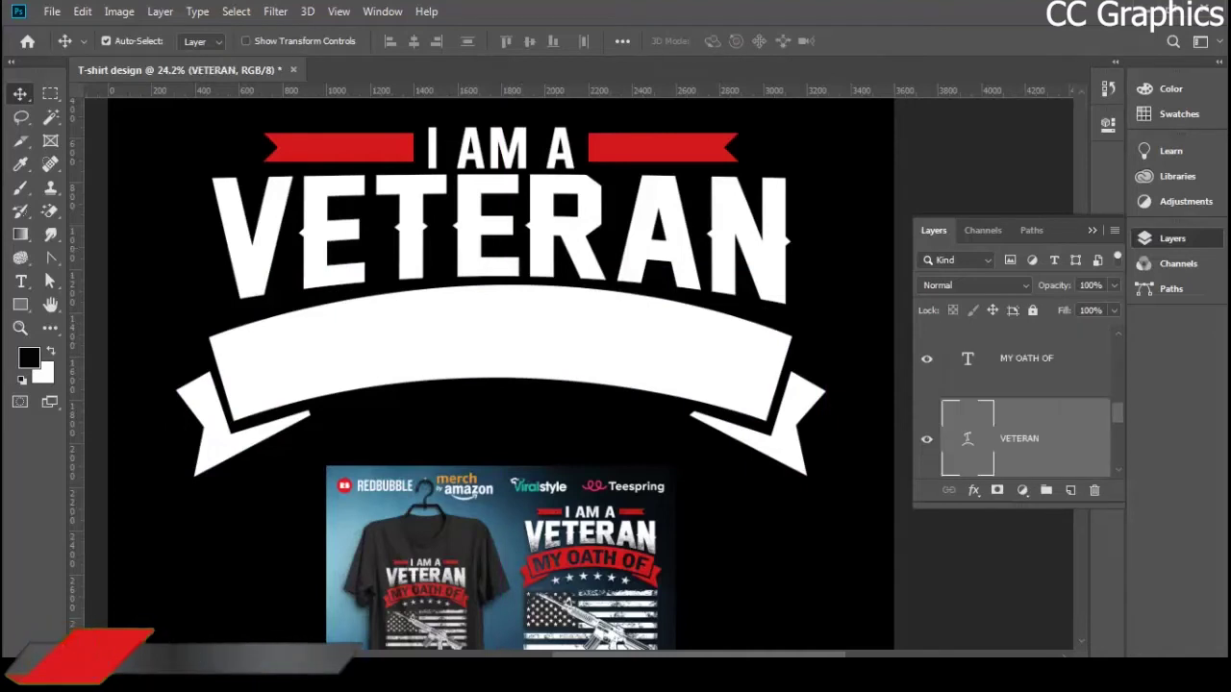
double_click(967, 438)
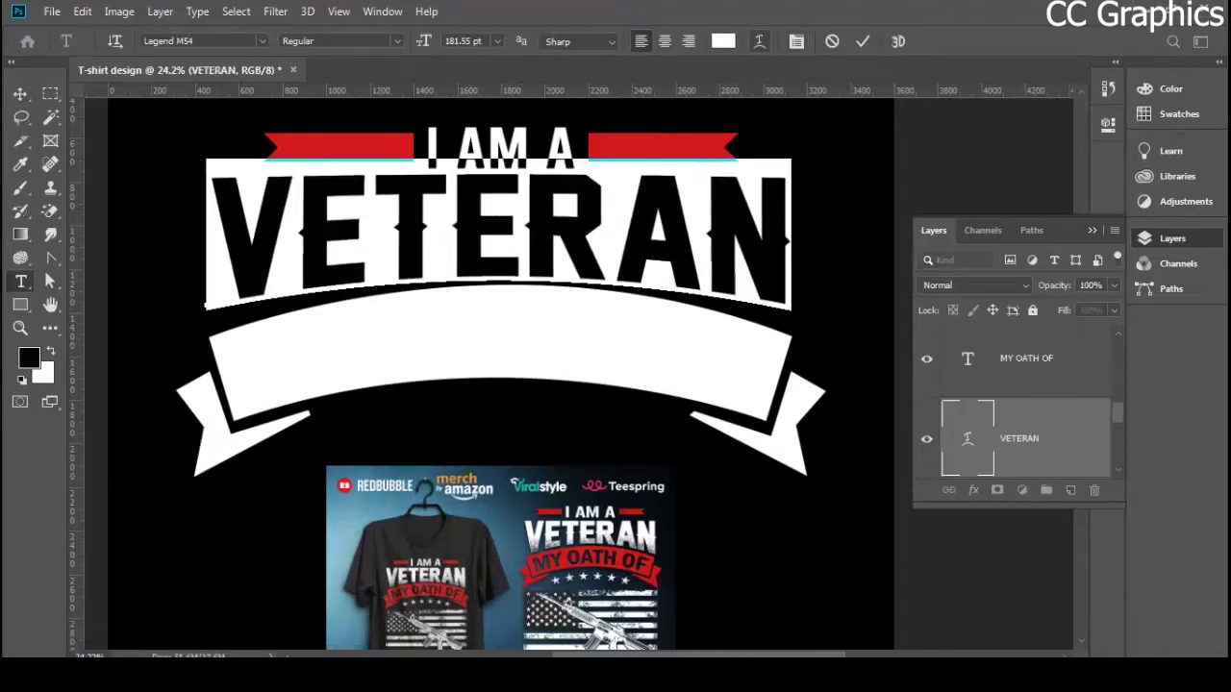
left_click(758, 41)
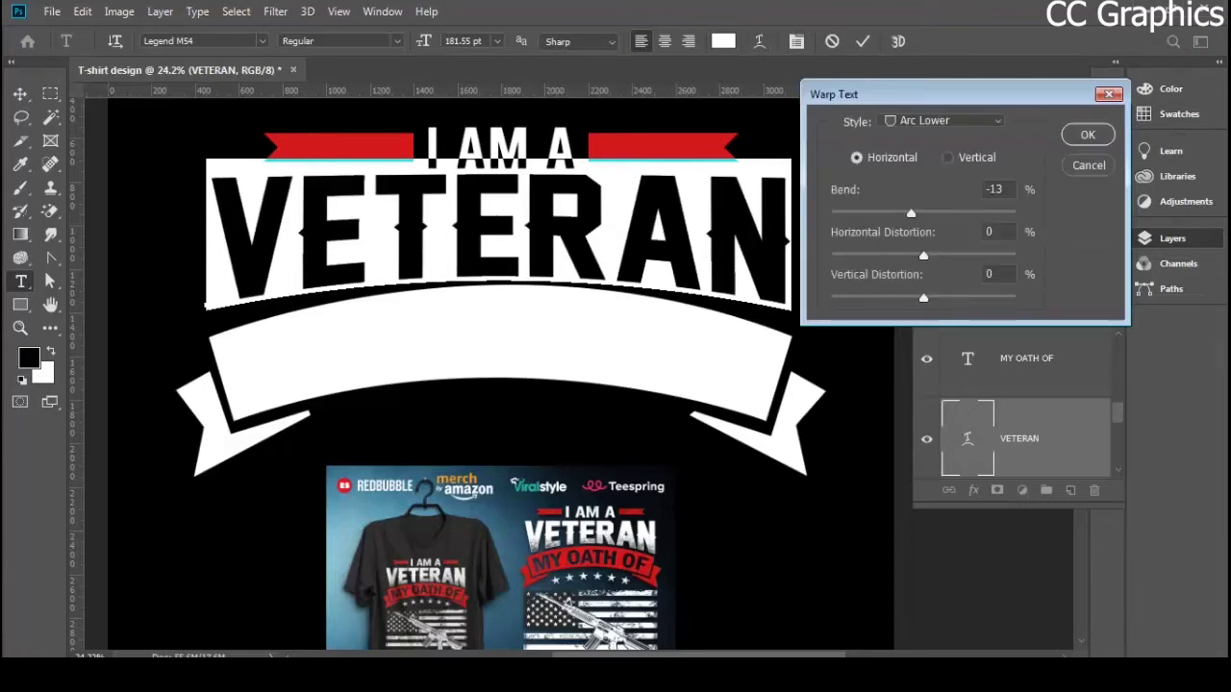
left_click_drag(910, 213, 905, 213)
key("Down")
key("Down")
key("Down")
key("Down")
key("Down")
key("Down")
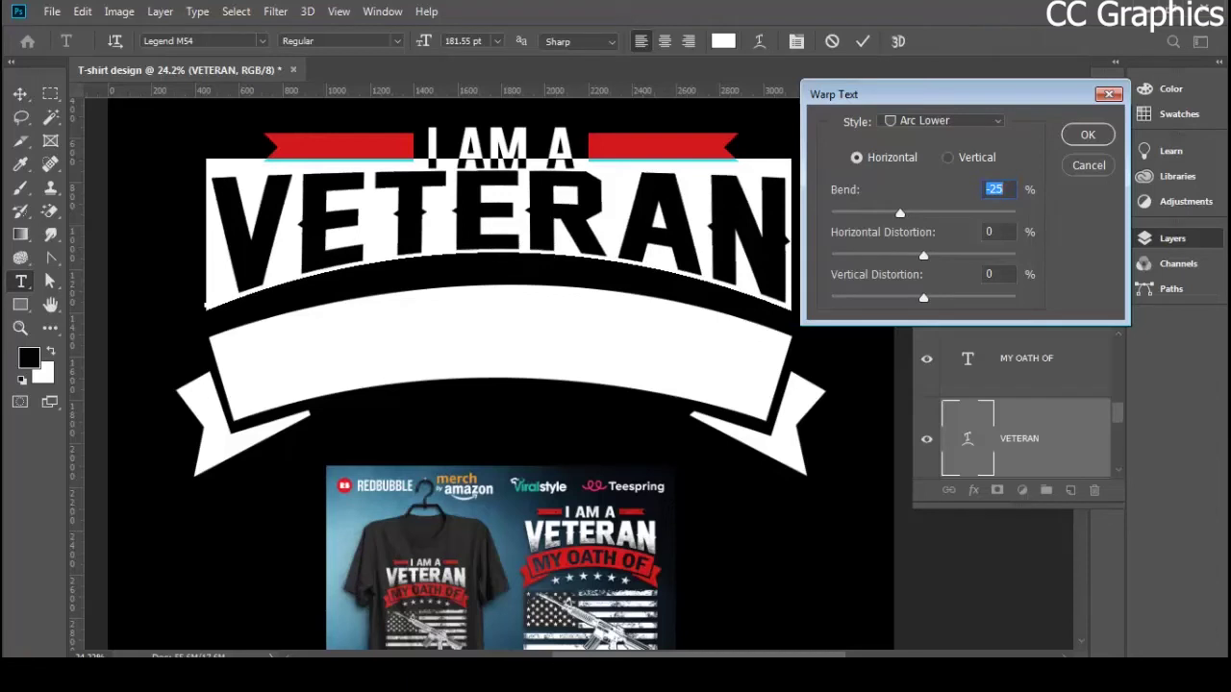
key("Return")
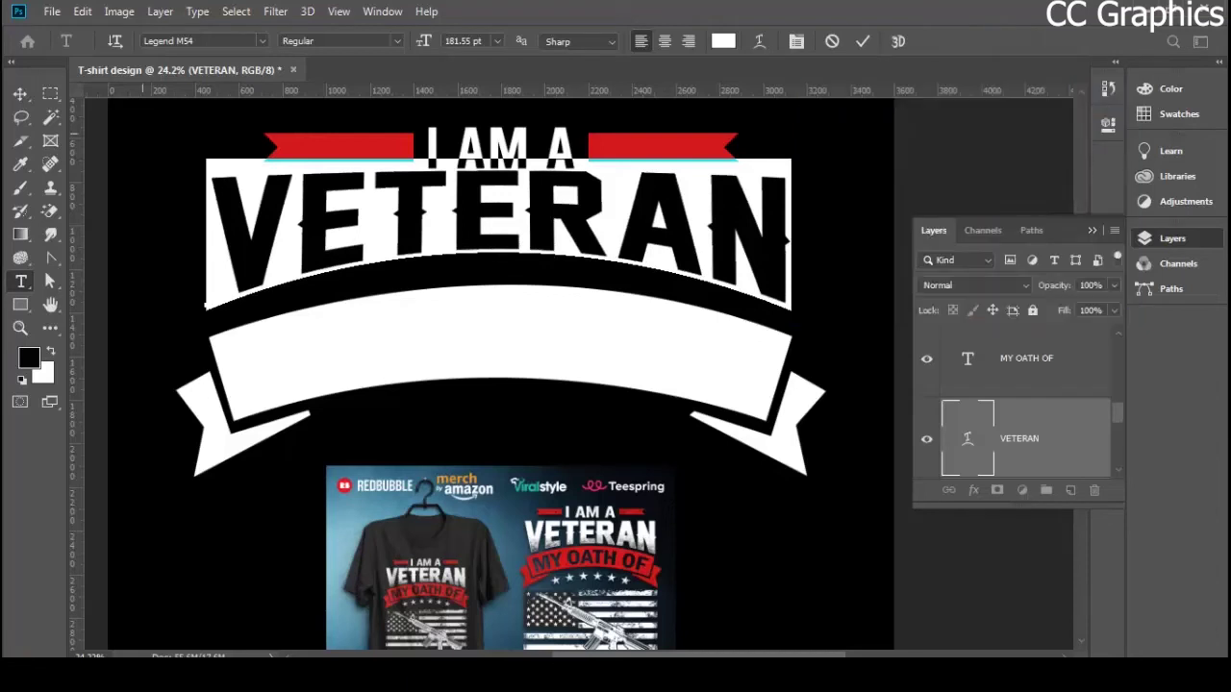
left_click(20, 93)
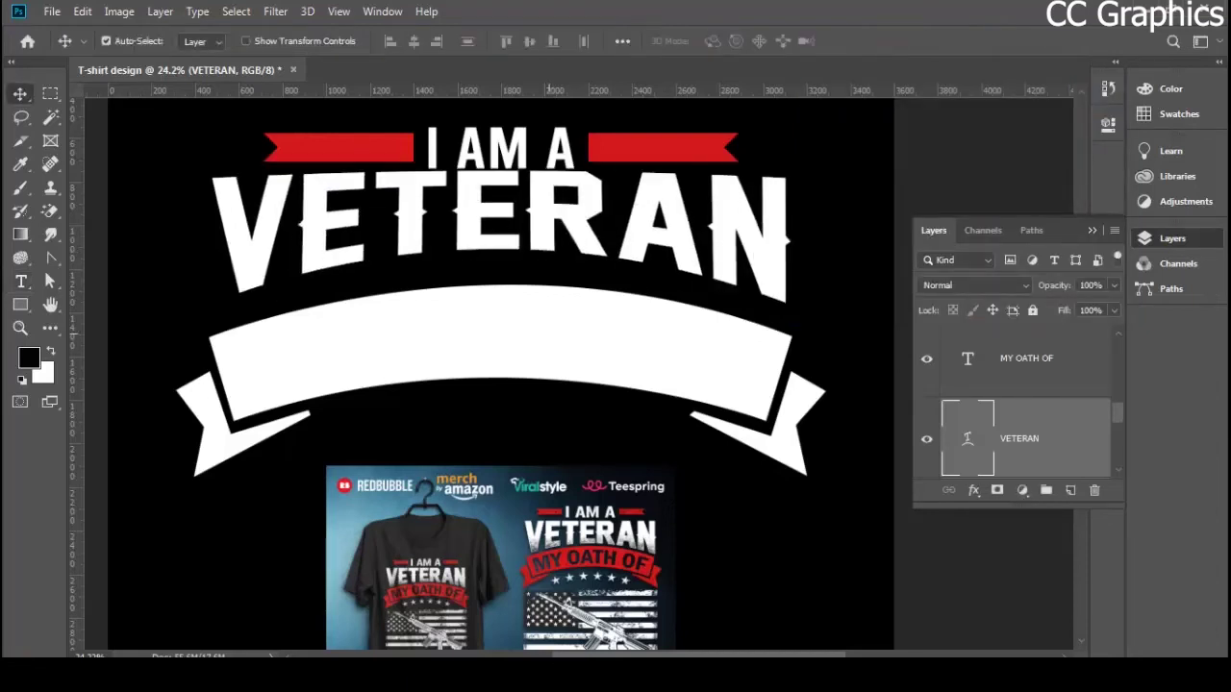
- Nudge the "VETERAN" text slightly down and move the banner up to close the gap between them
left_click_drag(473, 223, 473, 230)
left_click(515, 320)
left_click_drag(527, 289, 527, 275)
- Move the "MY OATH OF" text up from the lower canvas to just beneath the middle of the banner
key("ctrl+minus")
key("ctrl+minus")
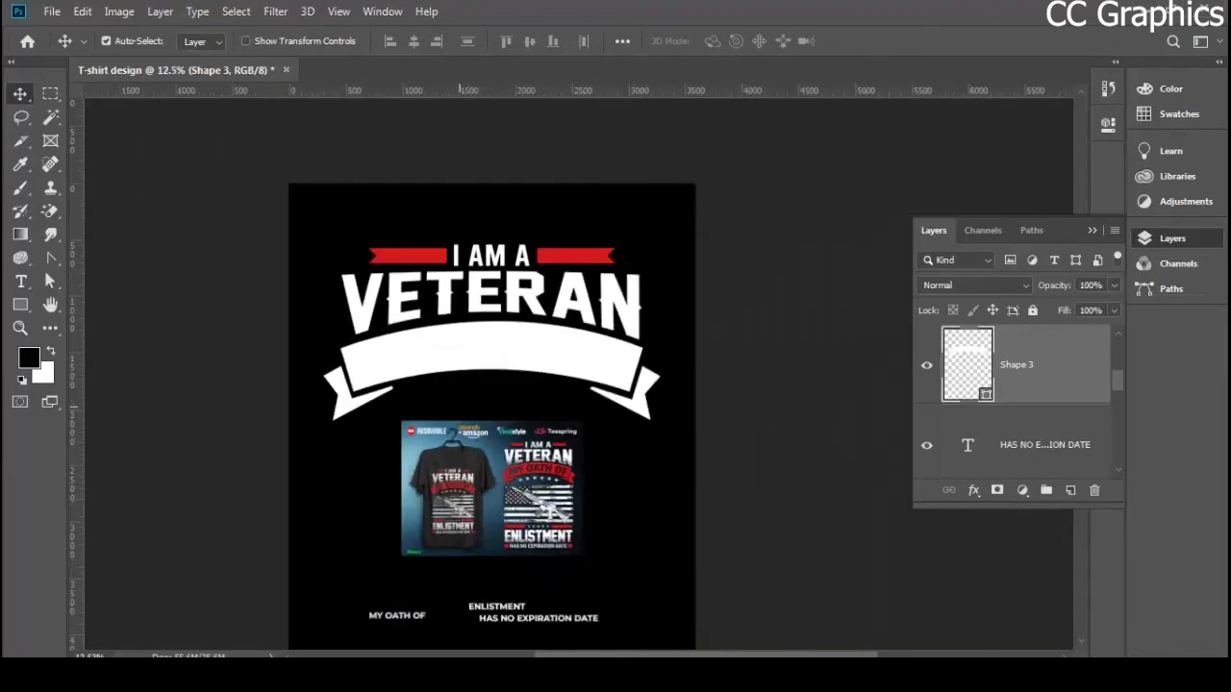
key("ctrl+plus")
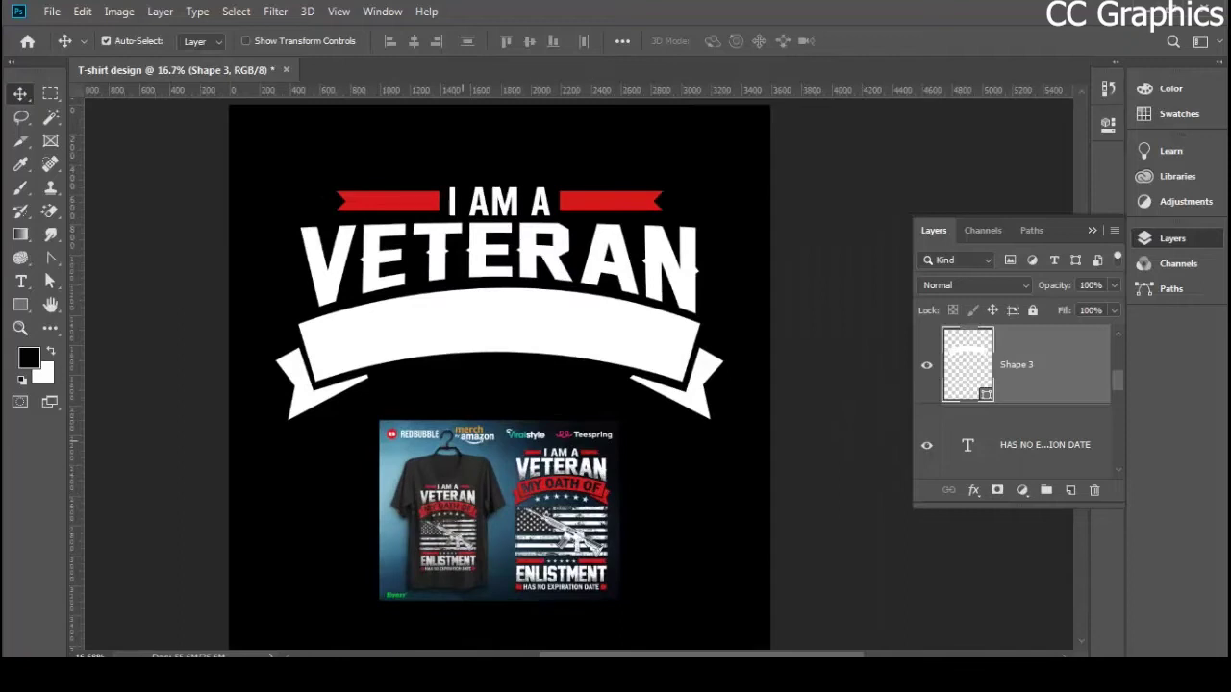
scroll(462, 440, "down", 4)
scroll(461, 440, "up", 4)
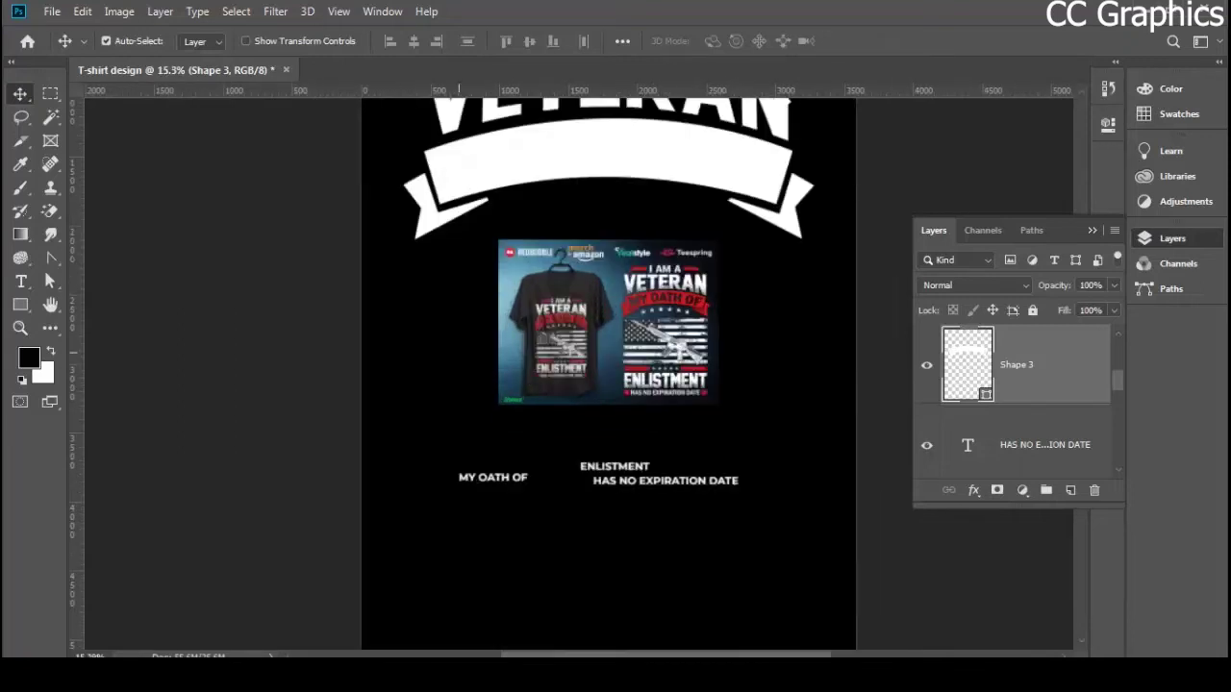
scroll(490, 473, "up", 2)
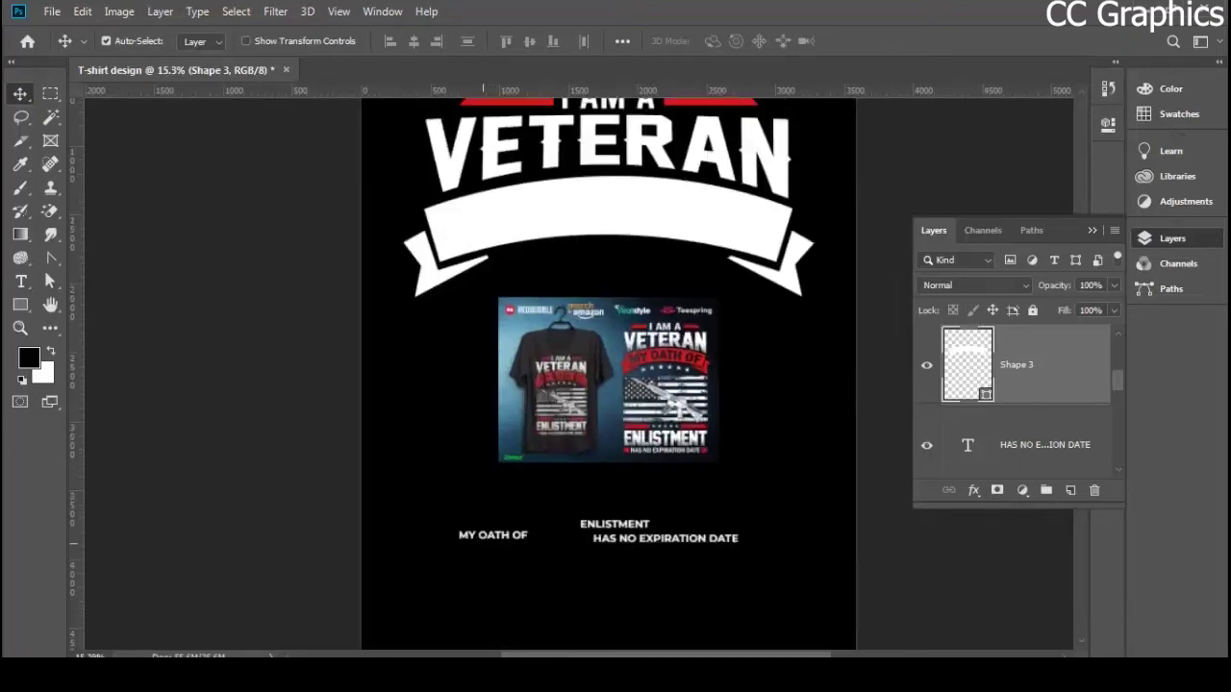
scroll(490, 557, "up", 2)
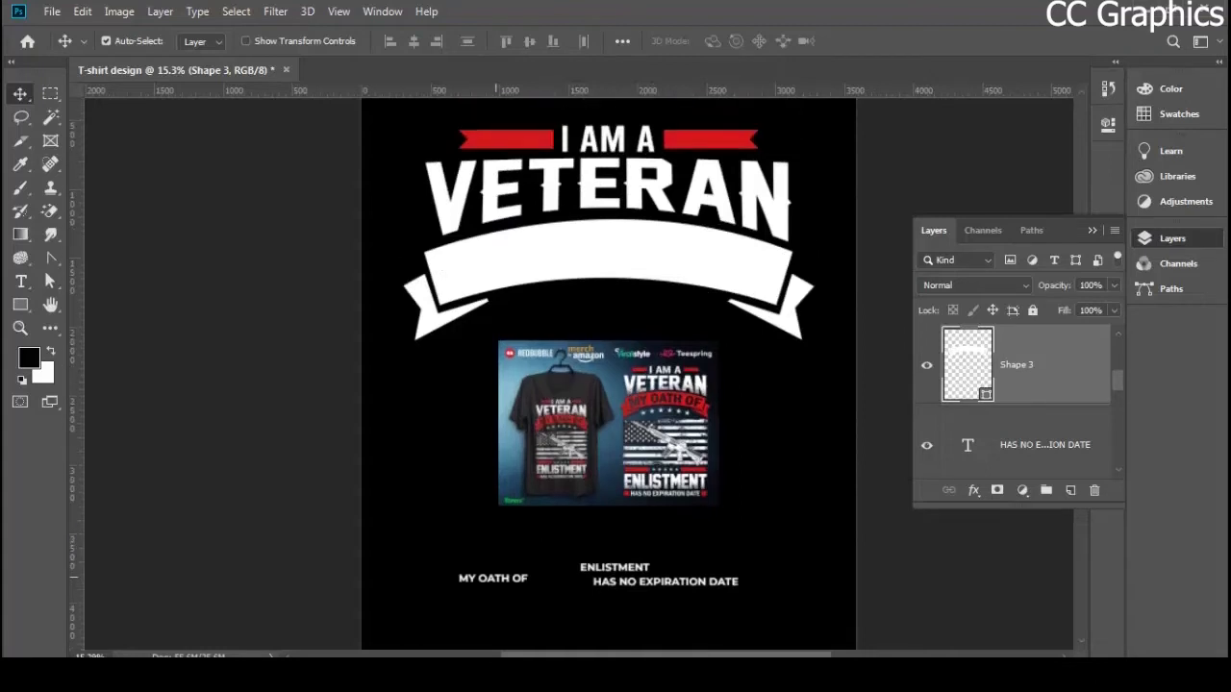
left_click_drag(496, 575, 621, 265)
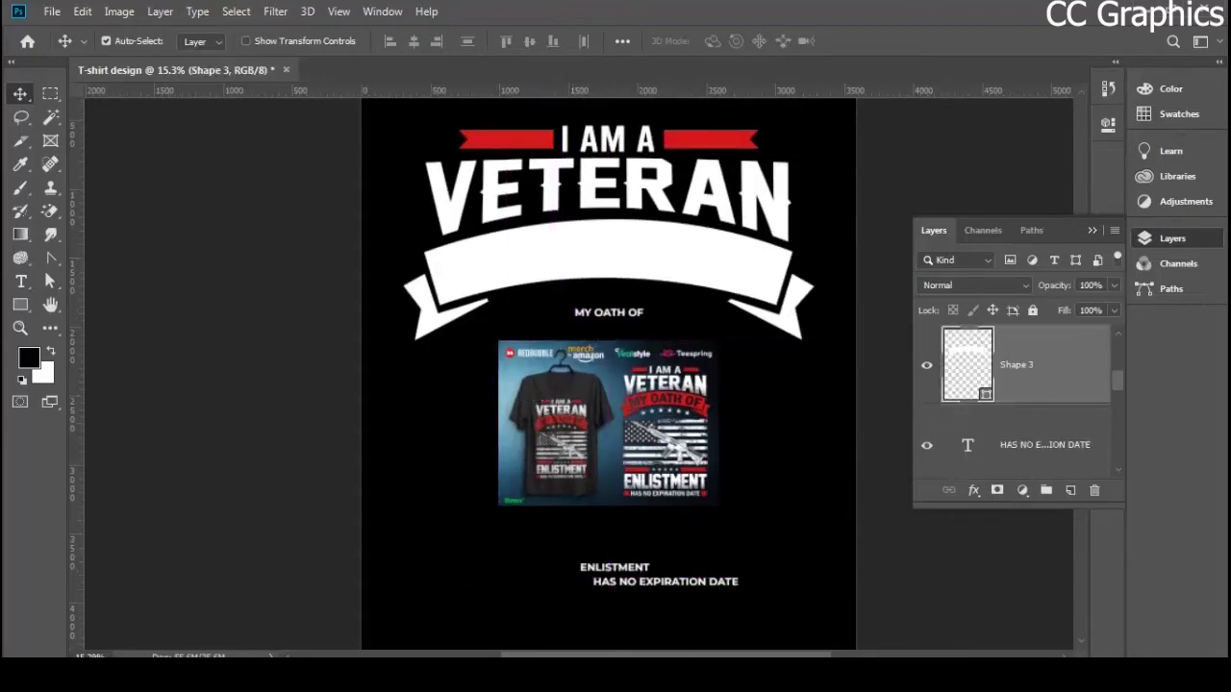
- Recolour the curved banner shape red (#d6181a) by sampling the red ribbon beside "I AM A"
double_click(967, 365)
left_click(711, 140)
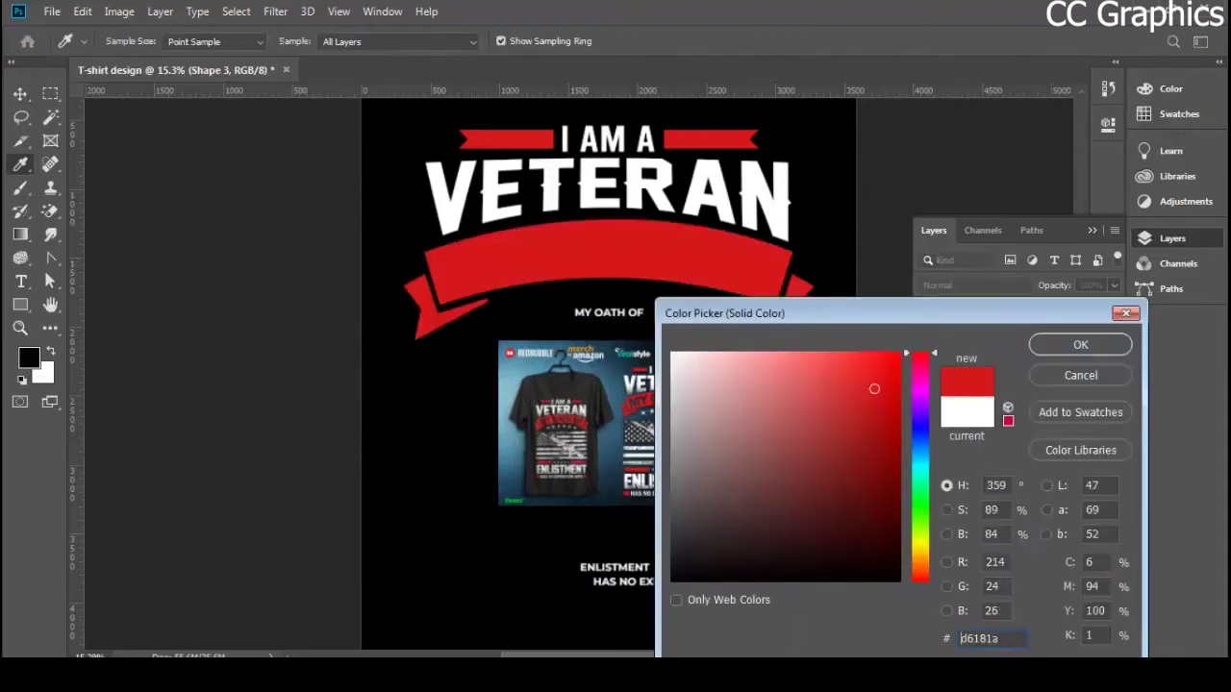
key("Return")
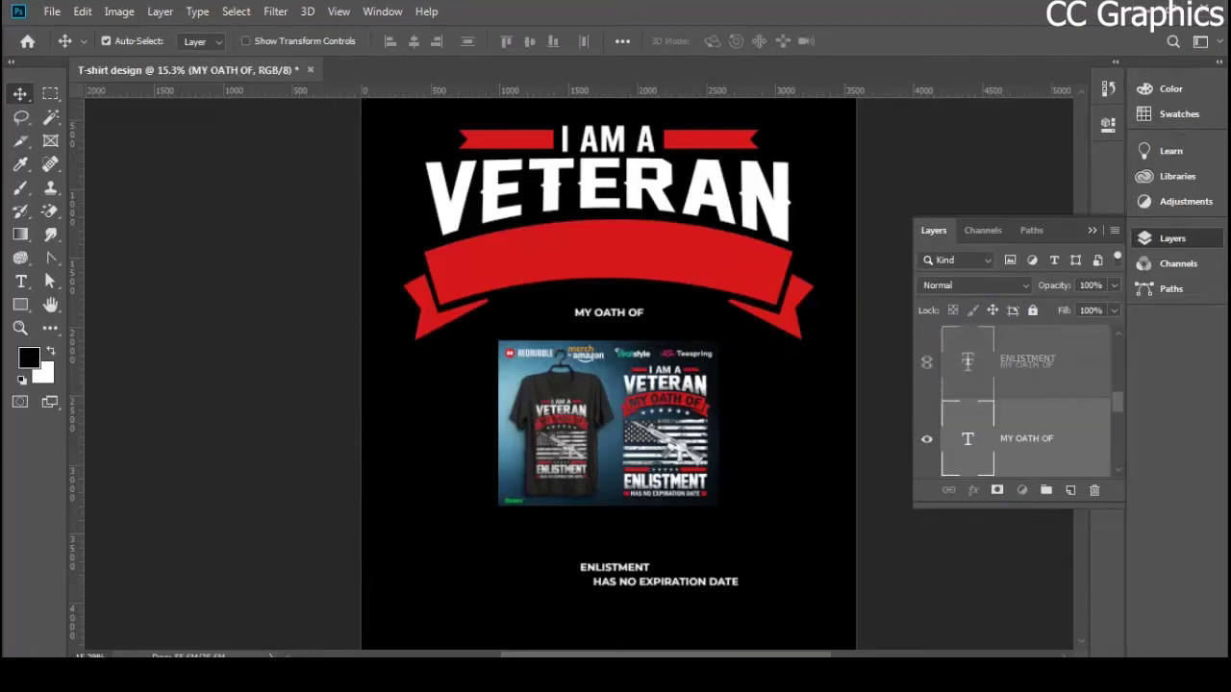
- Bring the "MY OATH OF" text in front of the banner and move it up onto the banner's middle
left_click_drag(1026, 365, 1025, 408)
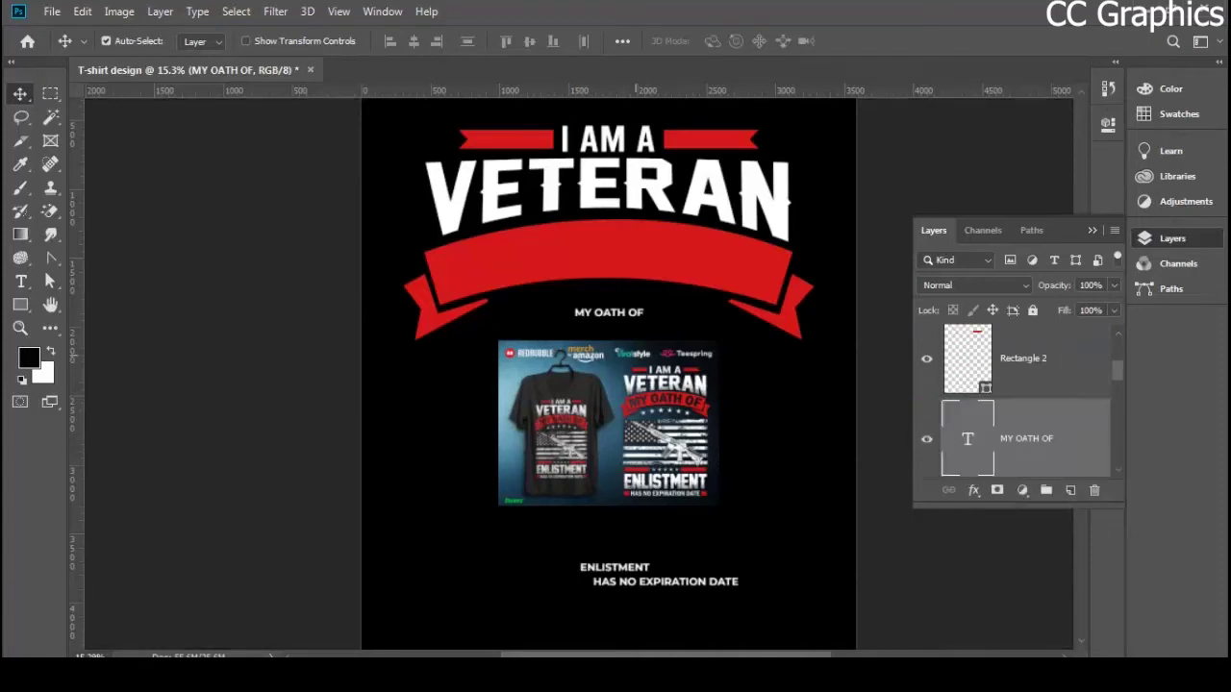
left_click_drag(609, 311, 608, 251)
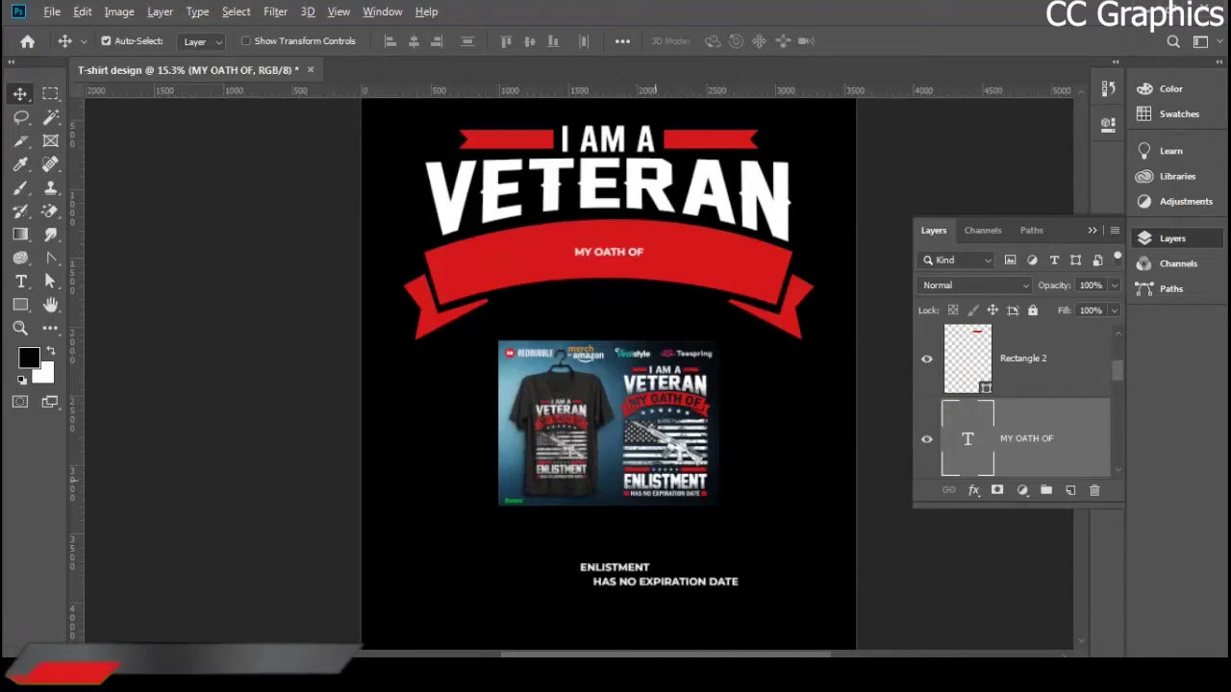
- Change the font of the "MY OATH OF" text to Bebas Regular
scroll(733, 297, "up", 2)
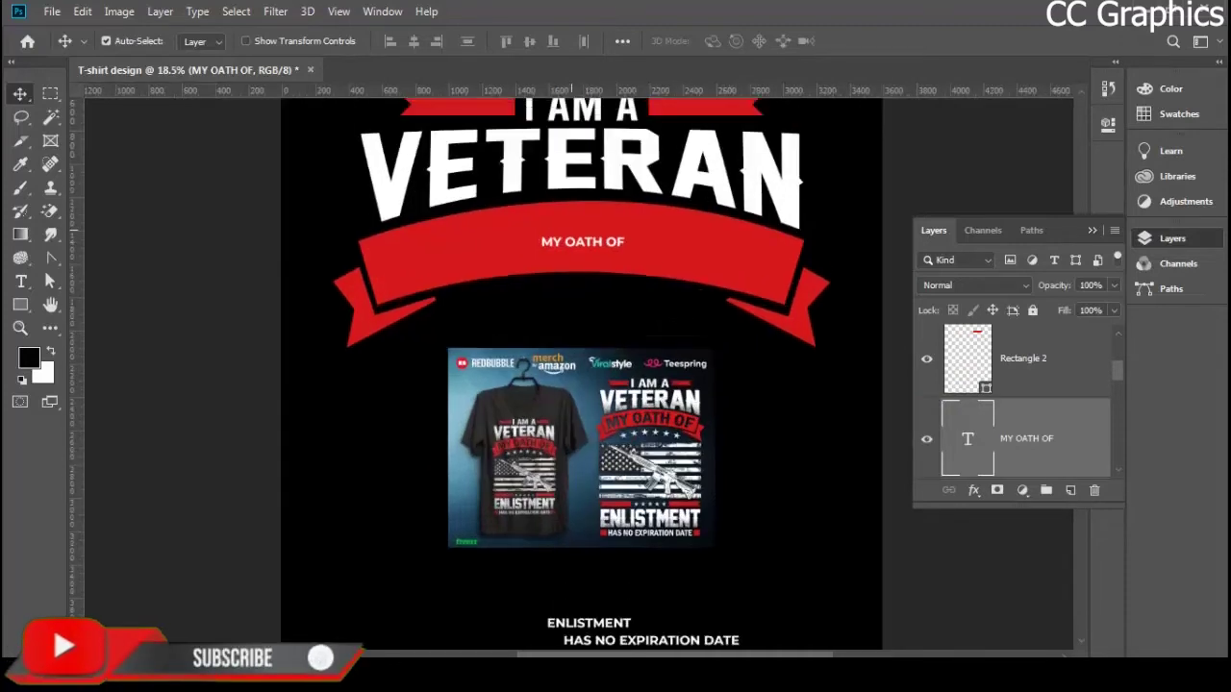
double_click(579, 243)
left_click(176, 41)
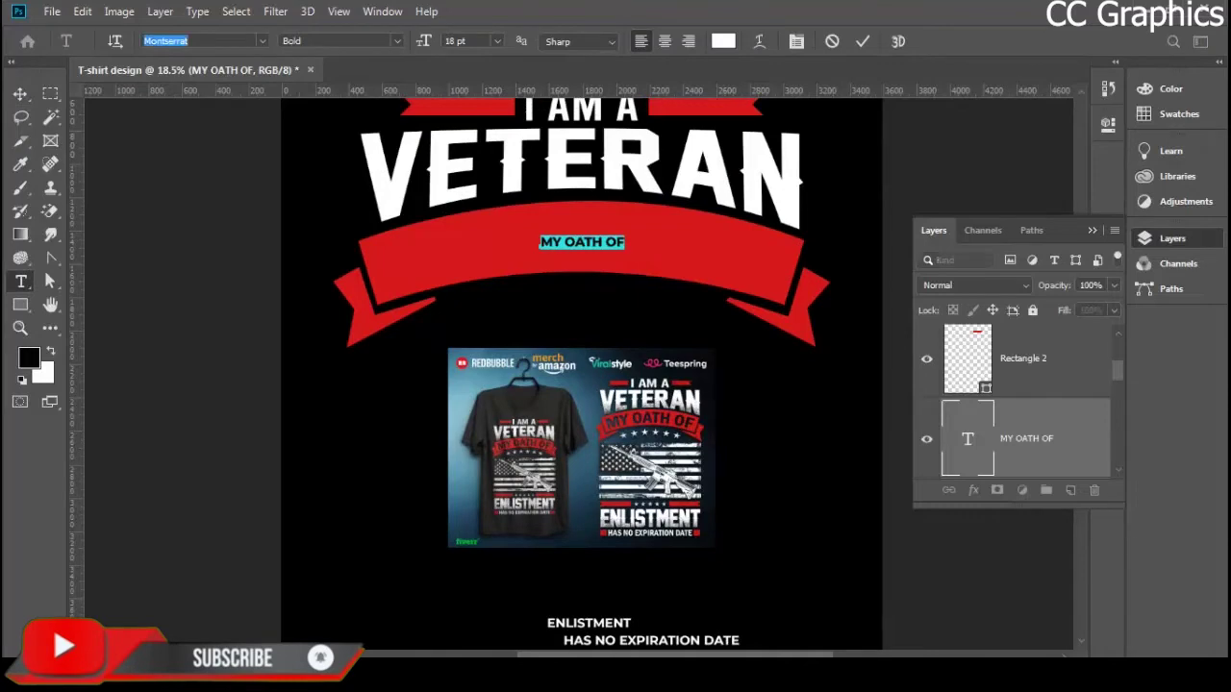
type("bebas")
key("Return")
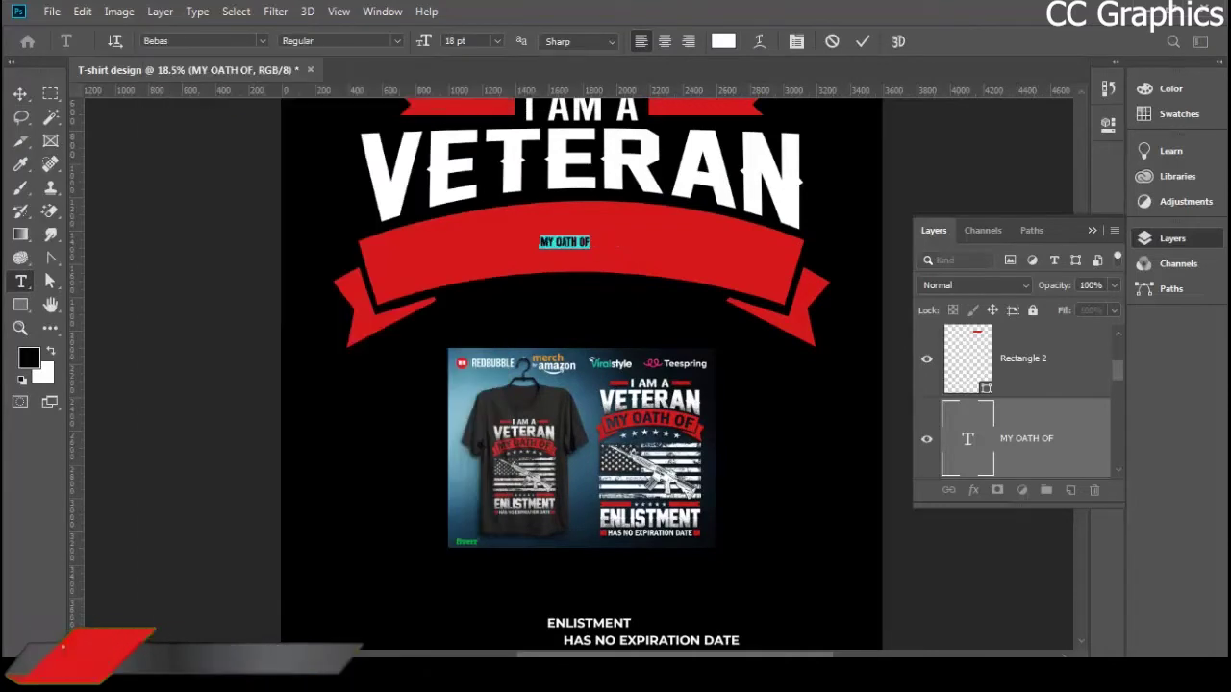
left_click(20, 93)
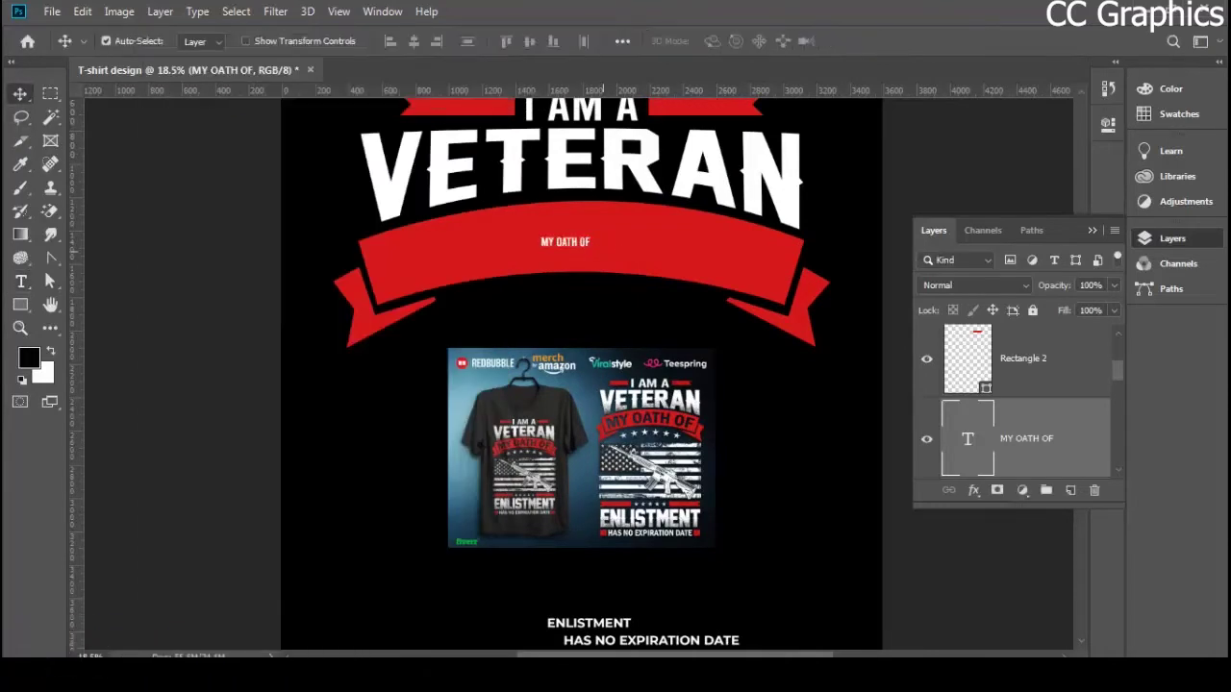
left_click(580, 246)
key("ctrl+t")
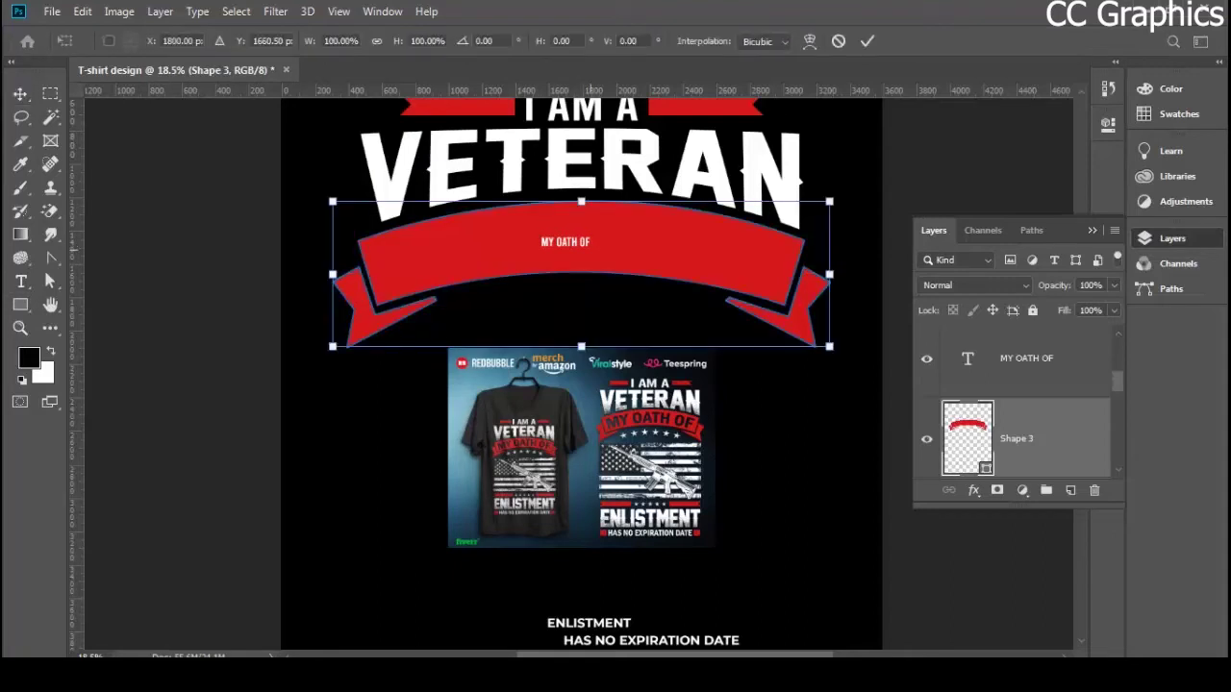
key("Escape")
- Scale the "MY OATH OF" text to about 680.6% width and 615.8% height, and centre it horizontally over the banner
left_click(567, 241)
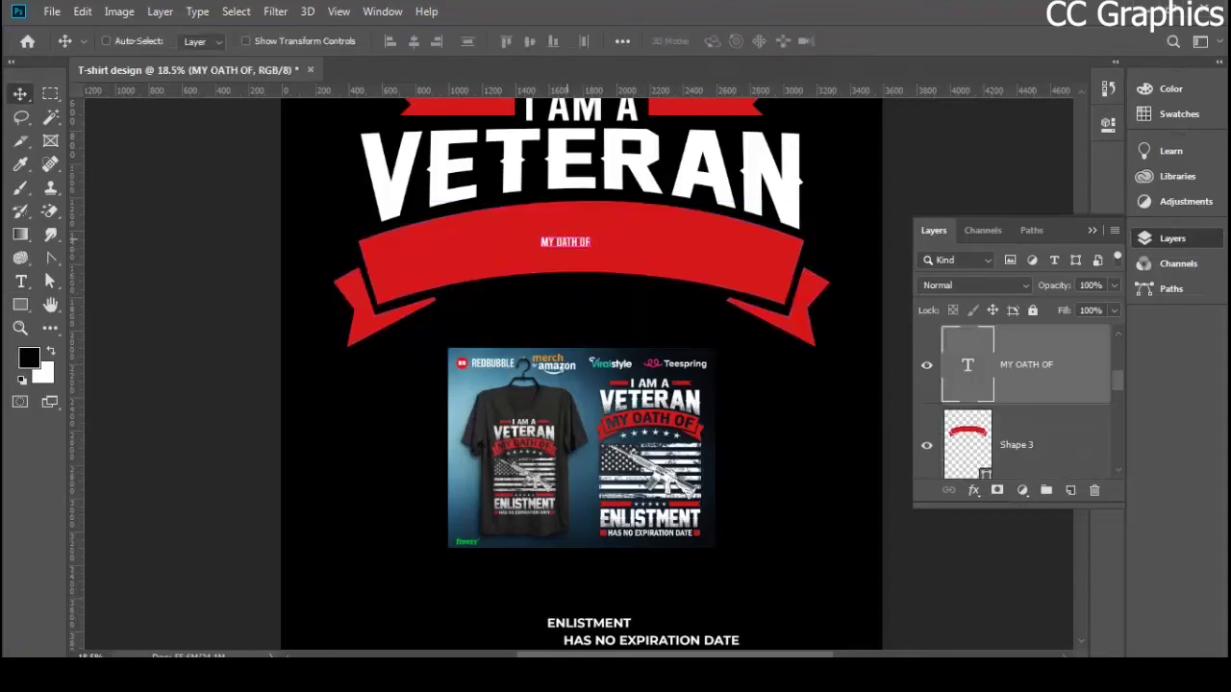
key("ctrl+t")
left_click_drag(594, 249, 873, 321)
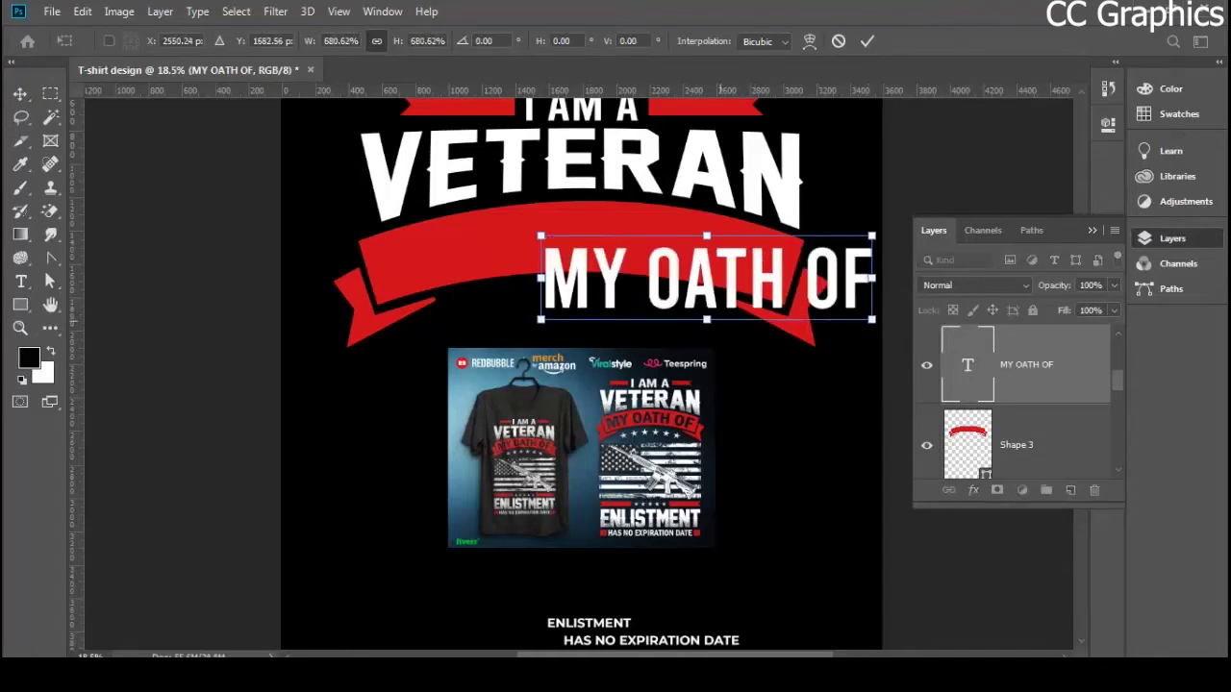
left_click_drag(707, 320, 709, 302)
key("ctrl+z")
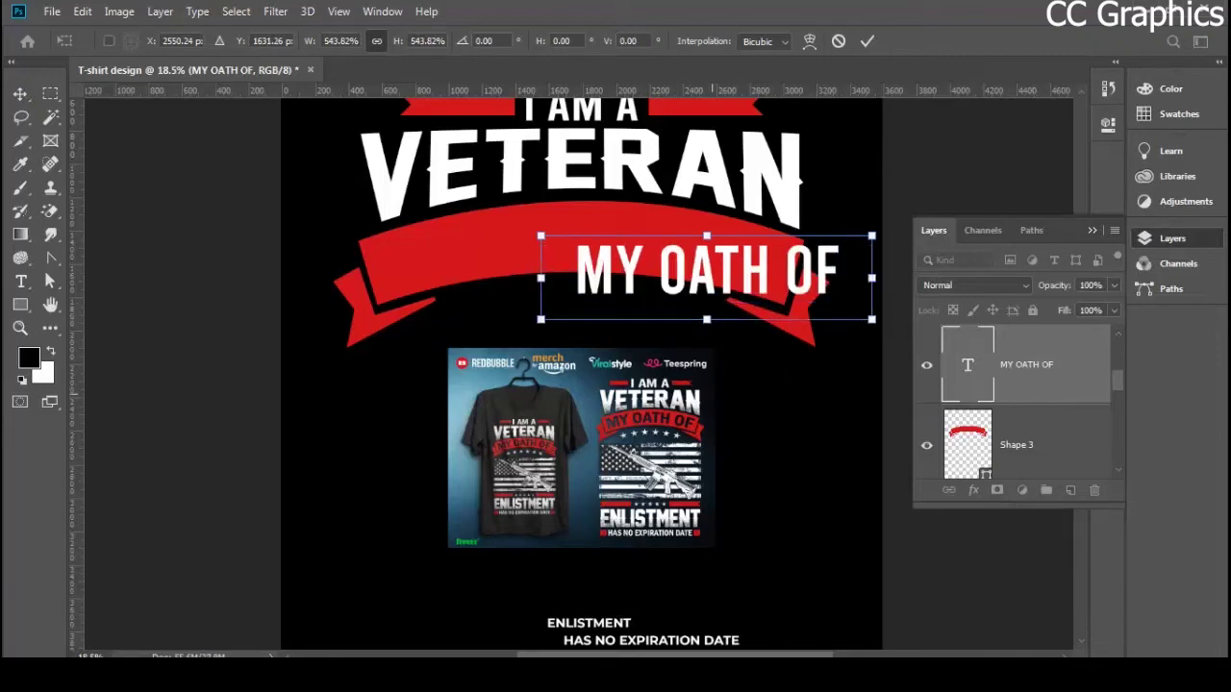
left_click_drag(709, 322, 710, 313)
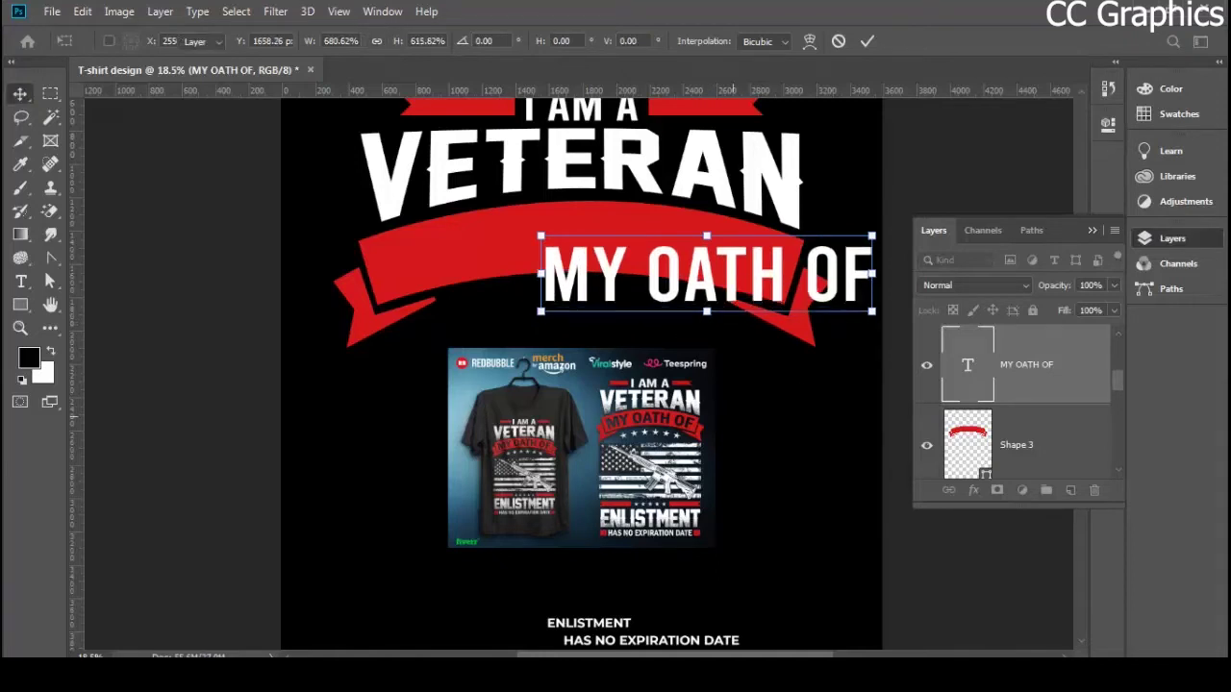
key("Return")
left_click_drag(730, 256, 596, 219)
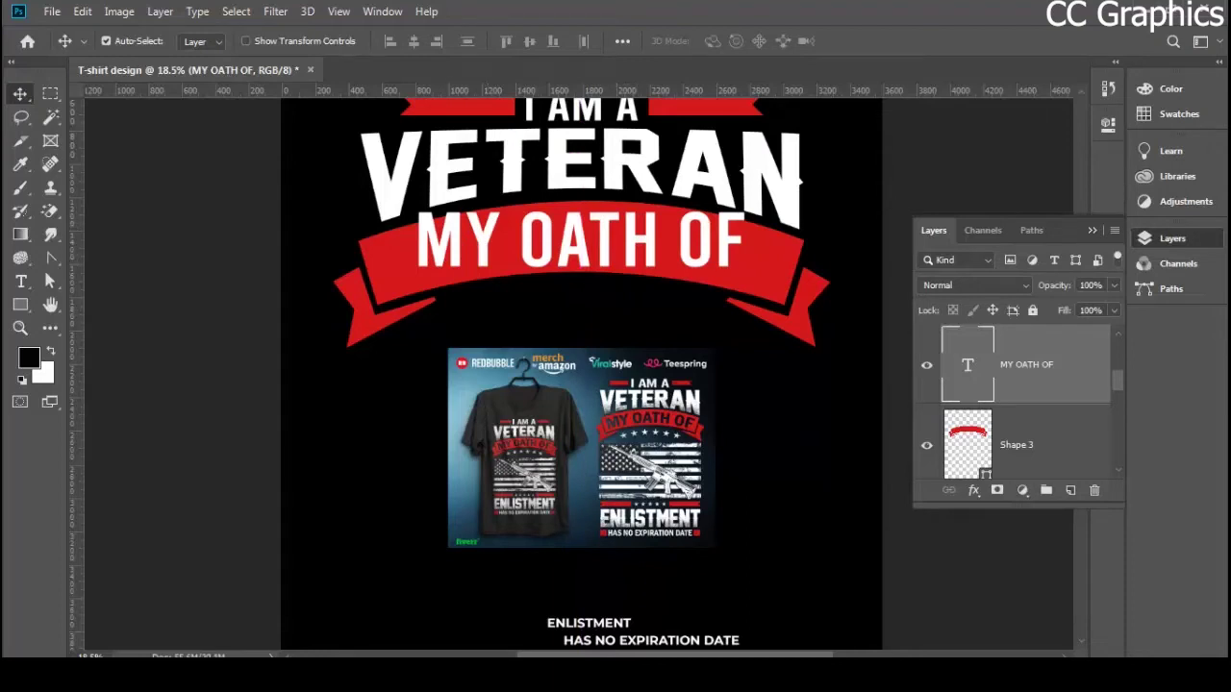
- Apply an Arc Lower text warp with a -18% bend to "MY OATH OF"
double_click(566, 241)
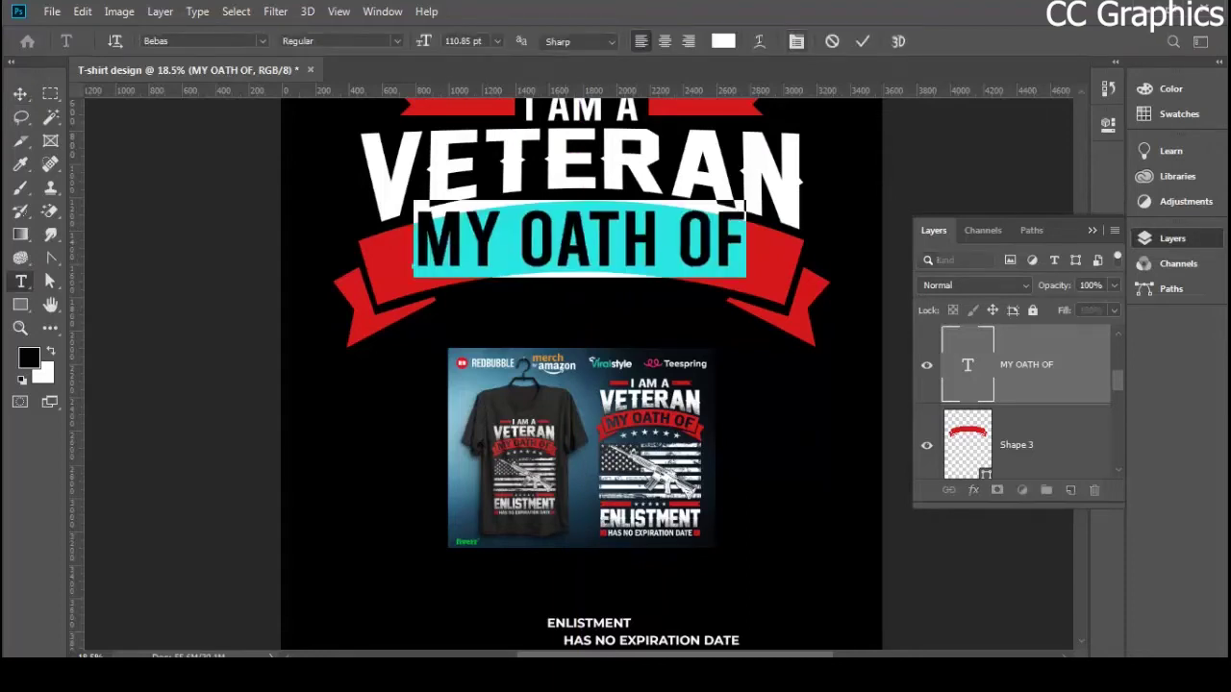
left_click(759, 41)
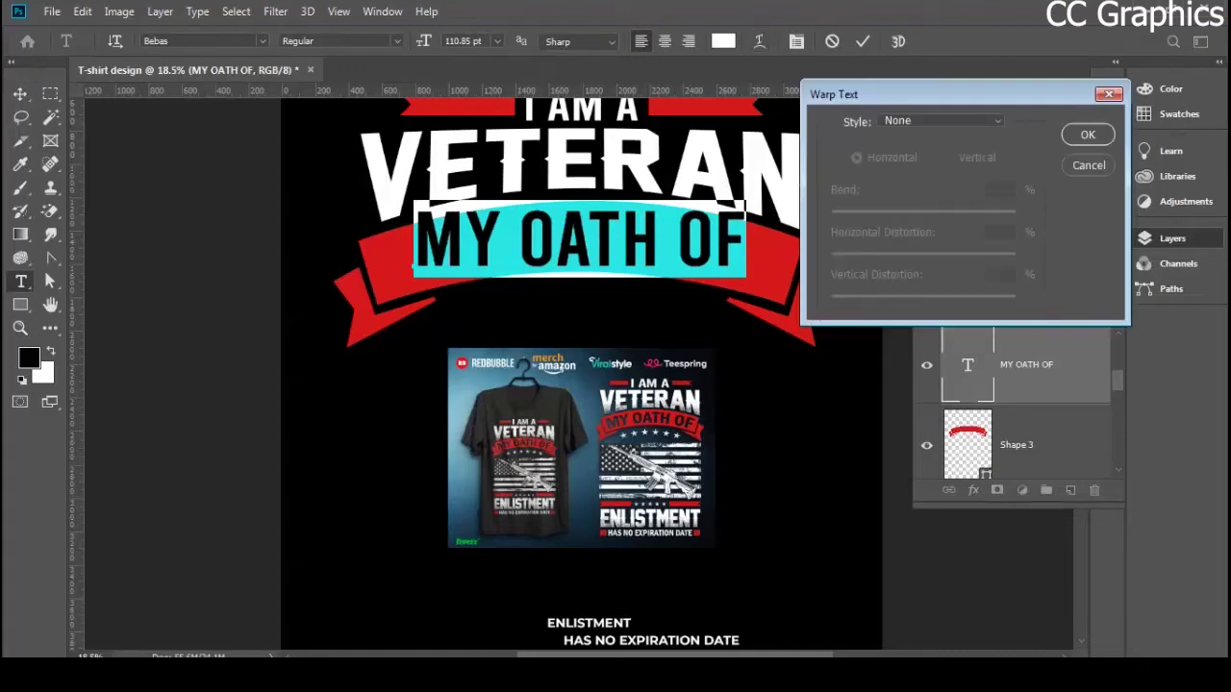
left_click(940, 120)
left_click(929, 187)
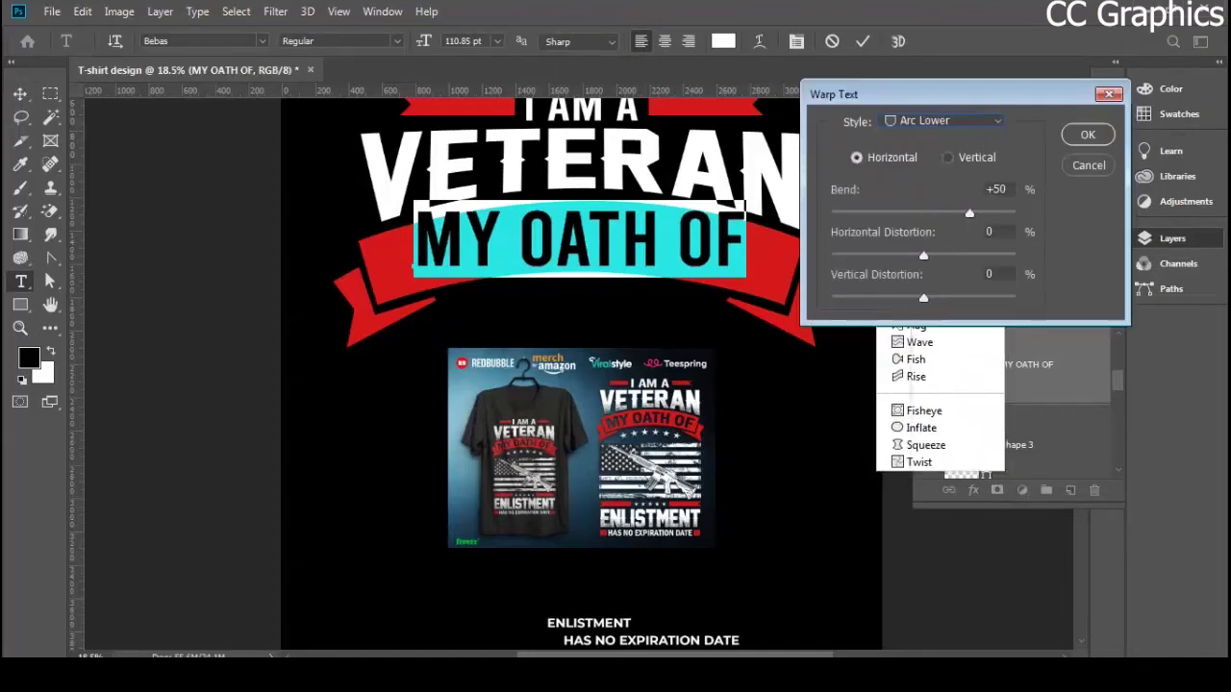
left_click_drag(969, 212, 906, 213)
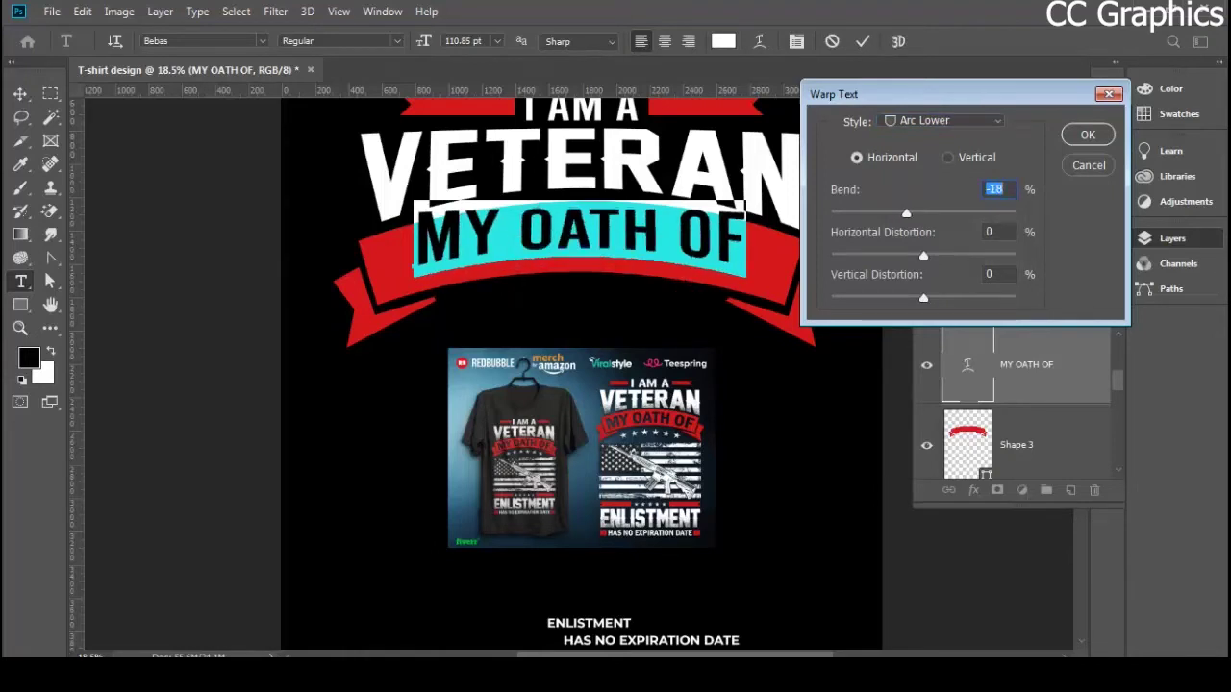
- Switch the warp style of "MY OATH OF" to Arc and set its bend to +24%
left_click(942, 121)
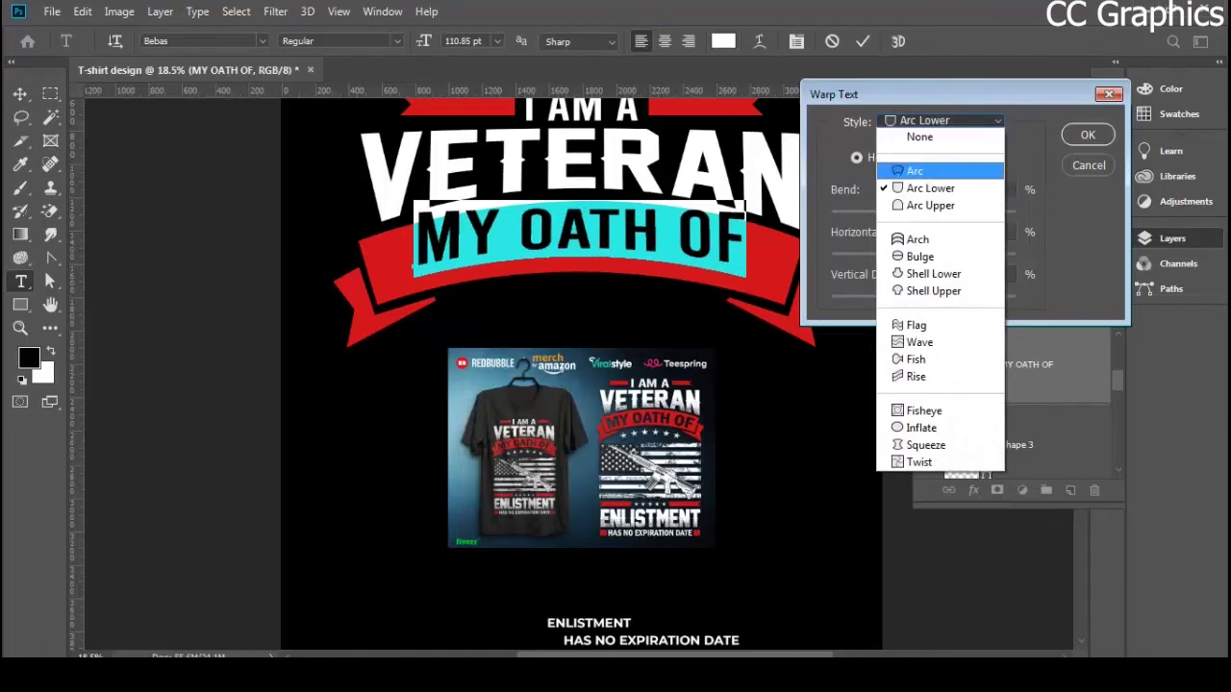
left_click(918, 171)
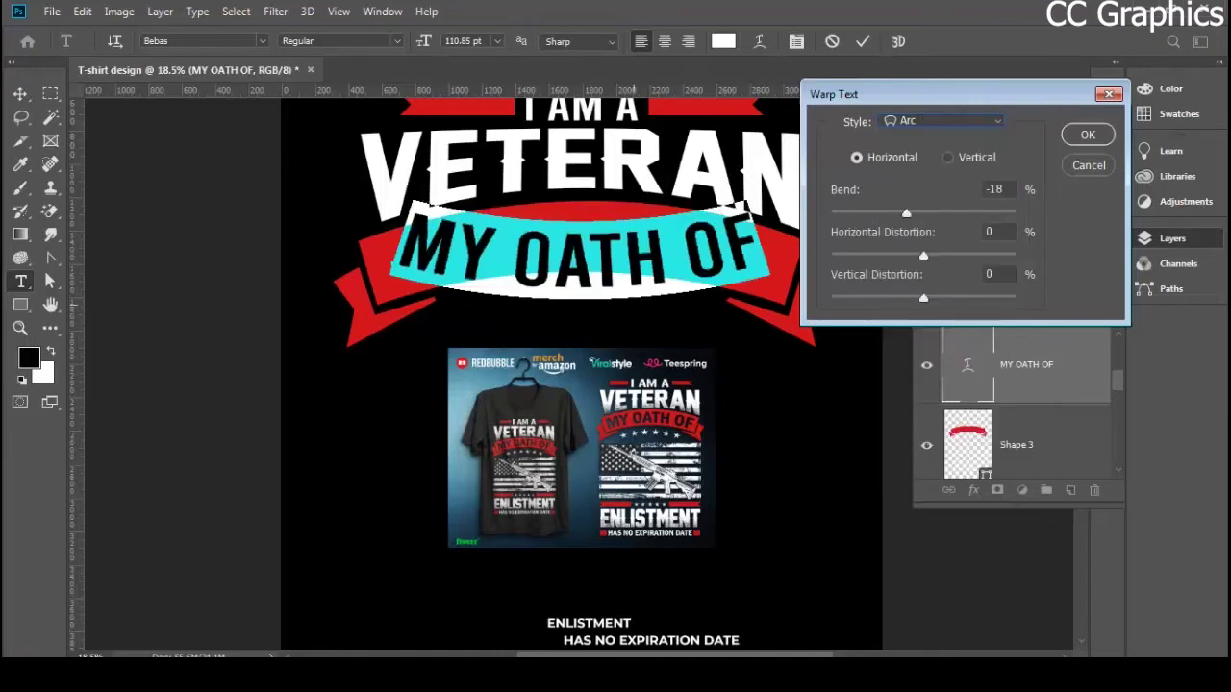
left_click_drag(905, 212, 942, 212)
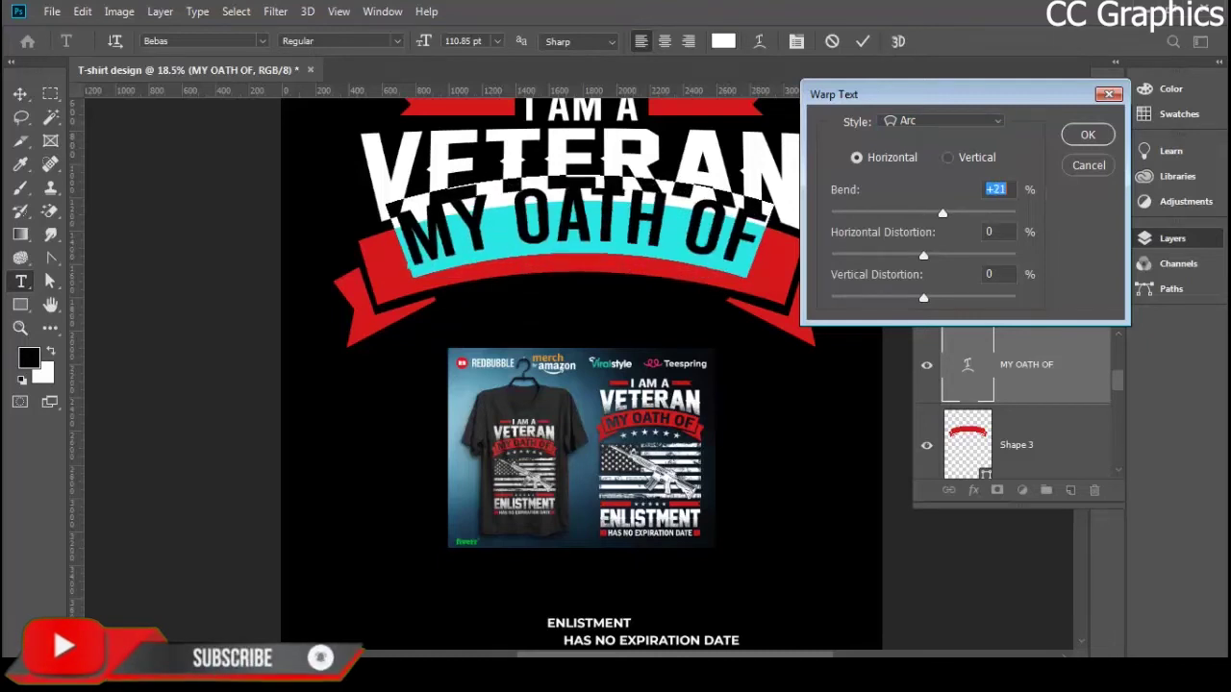
left_click_drag(942, 213, 943, 213)
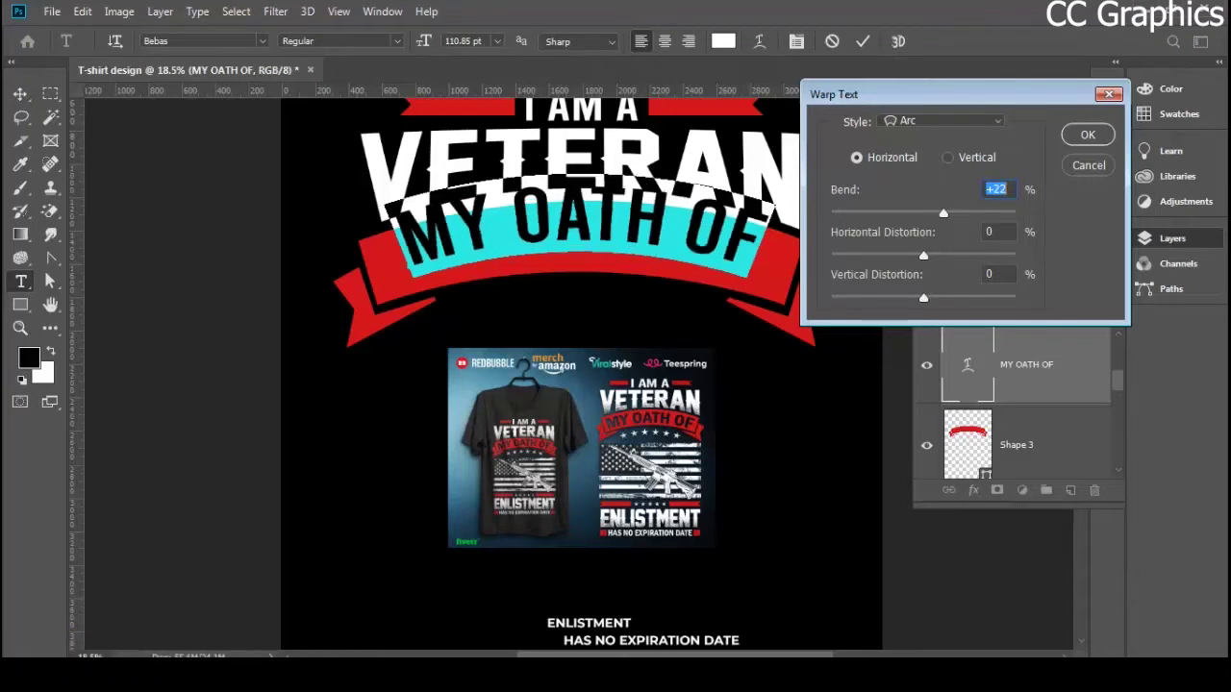
key("Down")
key("Down")
key("Up")
key("Up")
key("Up")
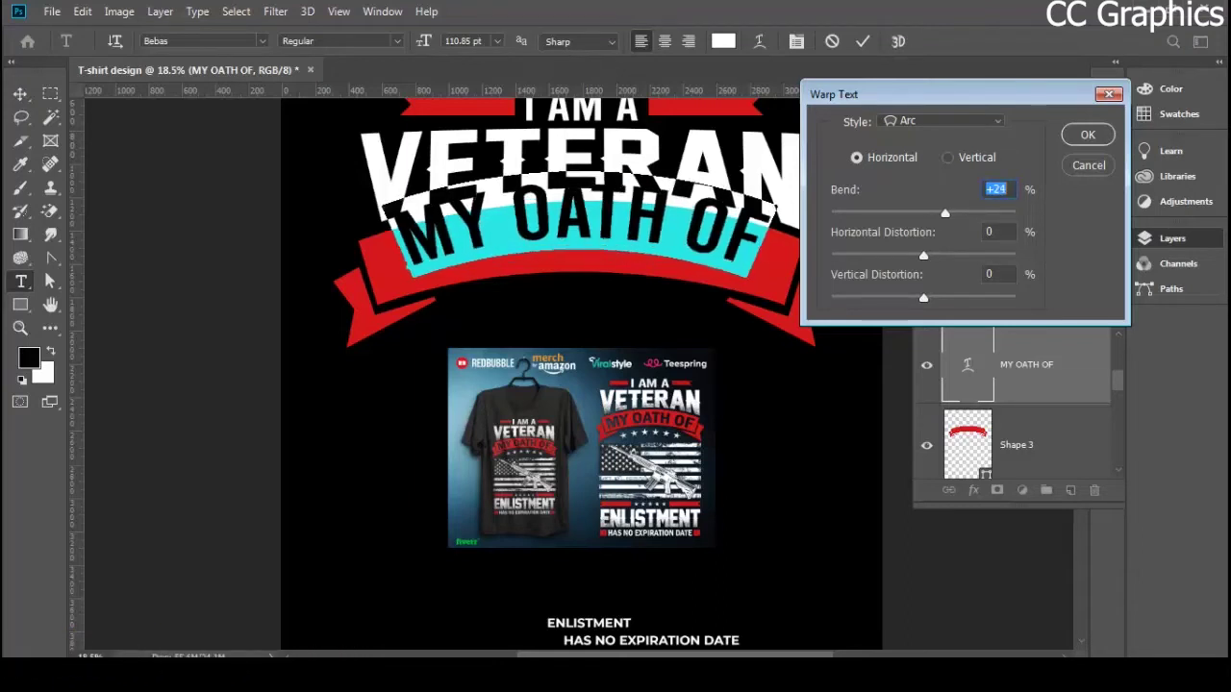
left_click(1087, 134)
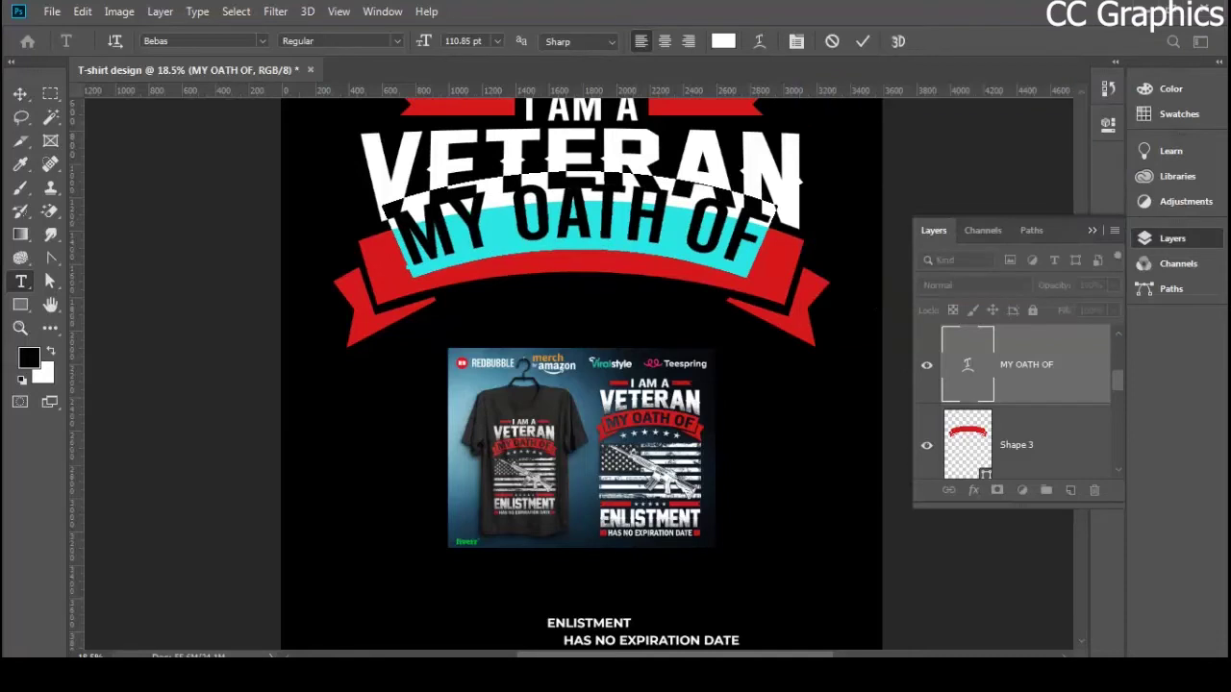
- Move the arched "MY OATH OF" text down so it fits inside the red banner
left_click(21, 93)
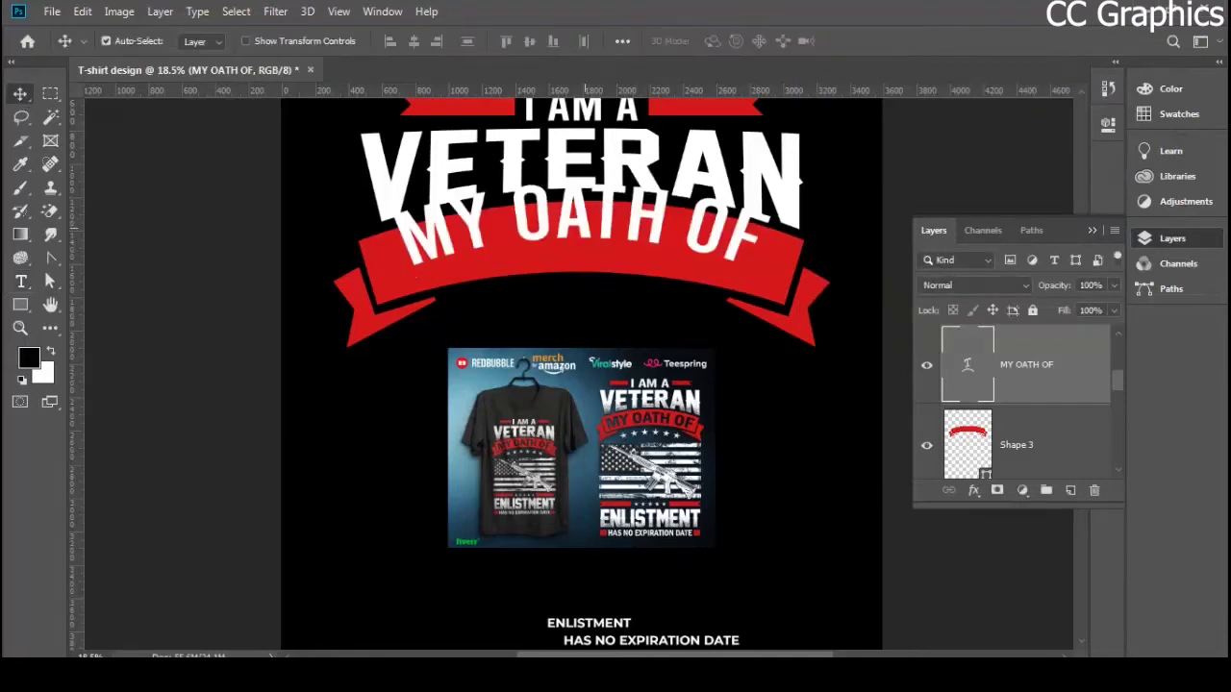
mouse_move(612, 197)
left_mouse_down()
mouse_move(588, 259)
mouse_move(611, 217)
left_mouse_up()
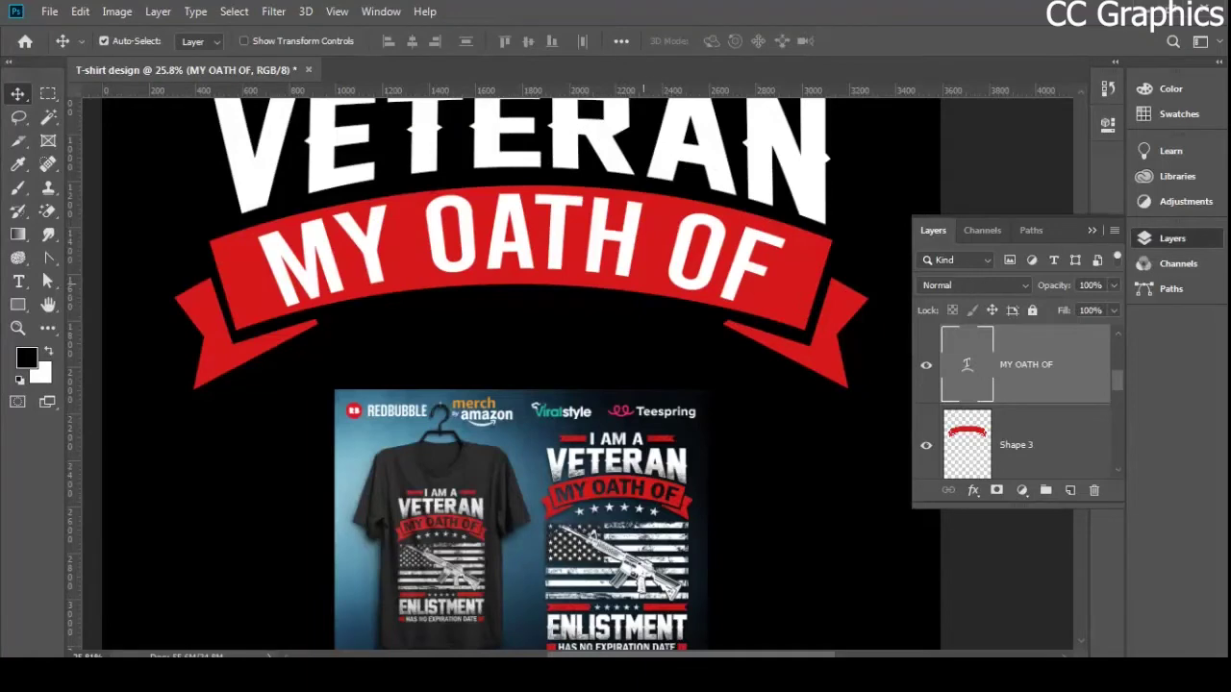
scroll(448, 243, "down", 2)
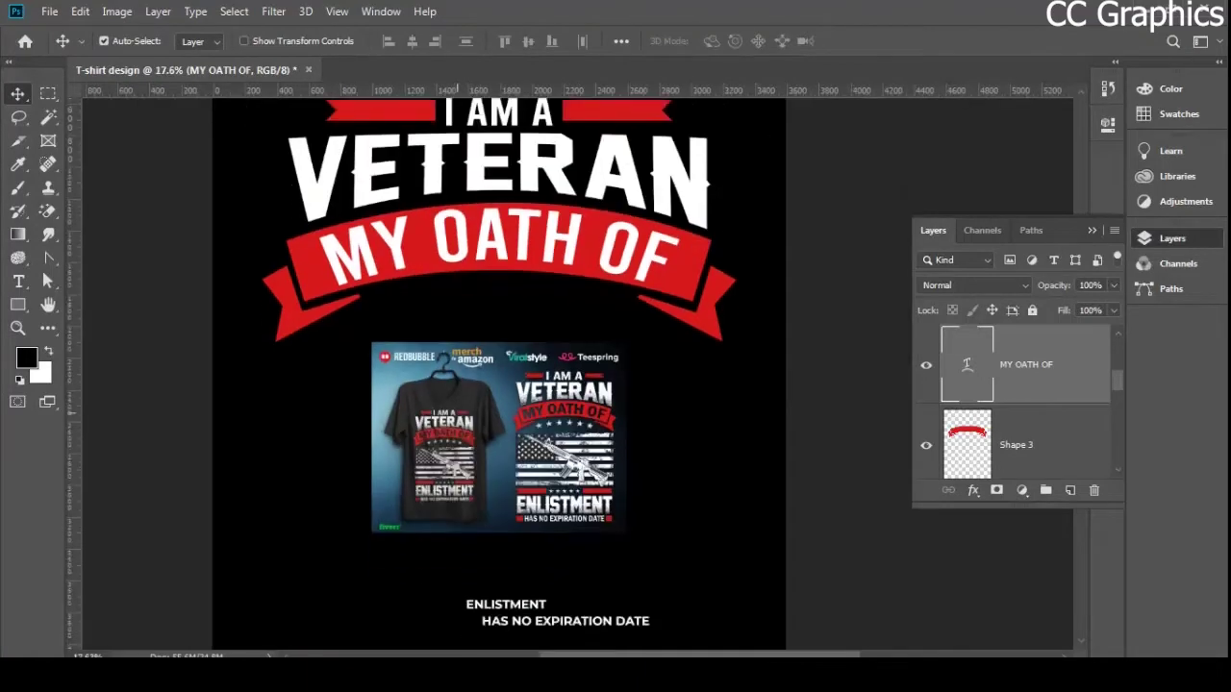
- Draw a star with the Custom Shape tool, about 40 x 38 px, over the first star beneath the reference design's banner
scroll(466, 449, "up", 2)
scroll(625, 446, "up", 2)
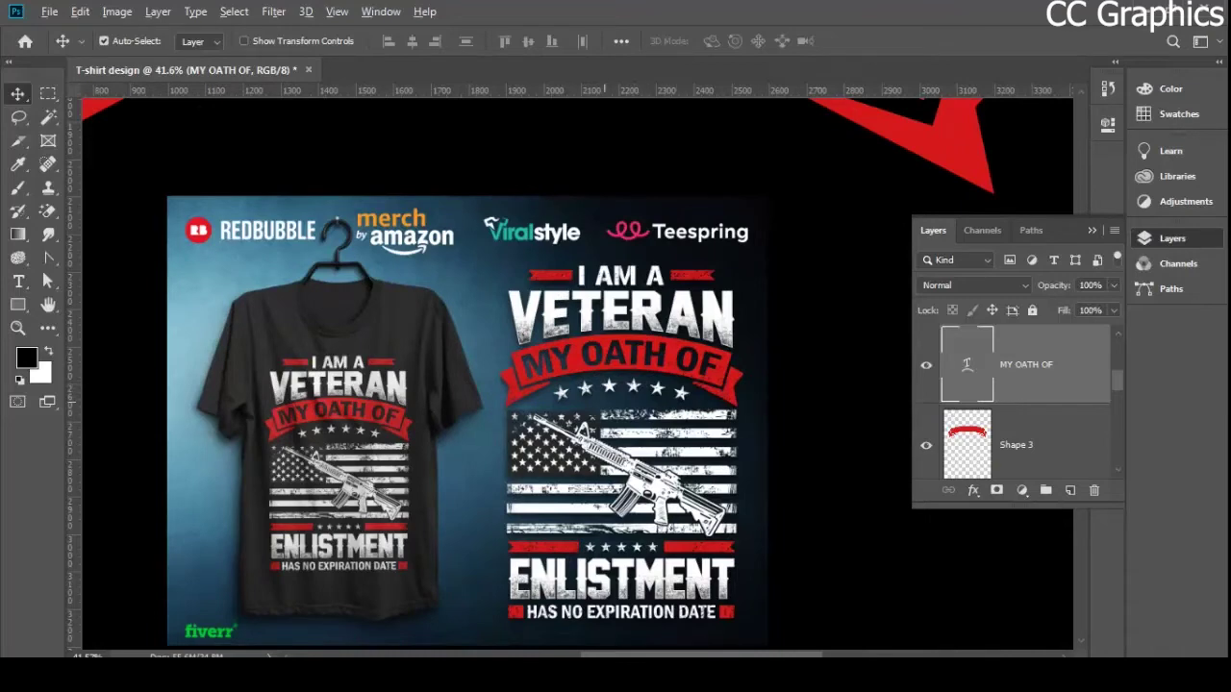
scroll(603, 408, "down", 2)
left_click(17, 305)
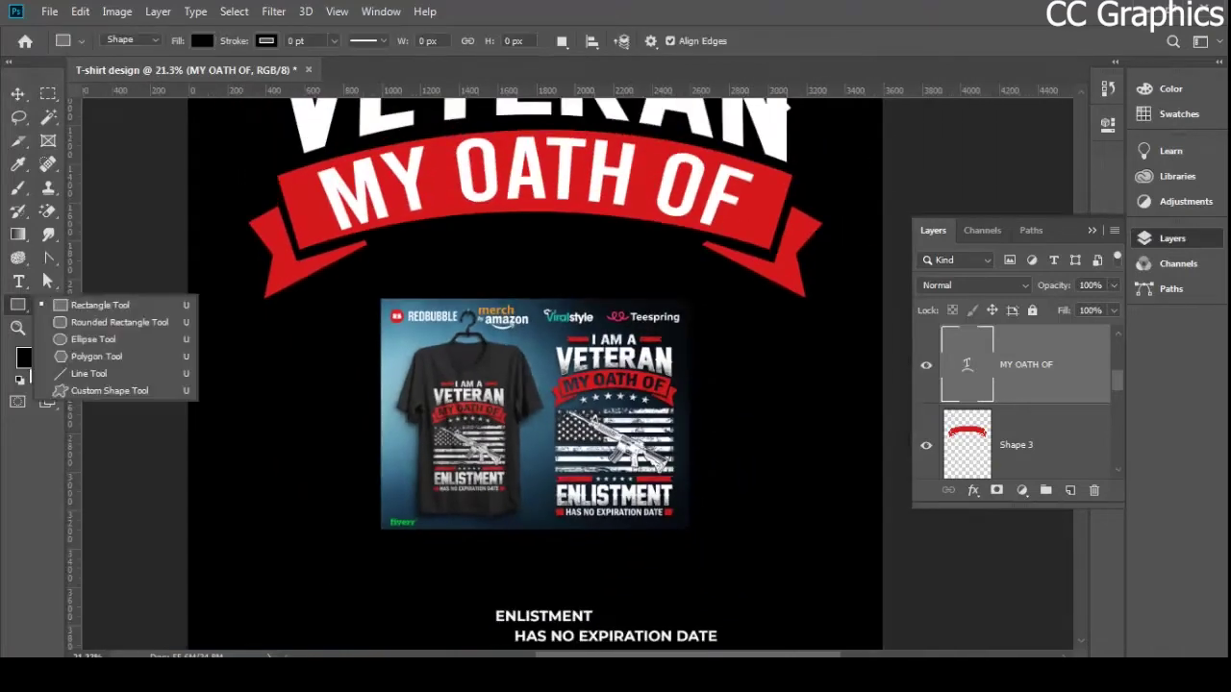
left_click(108, 391)
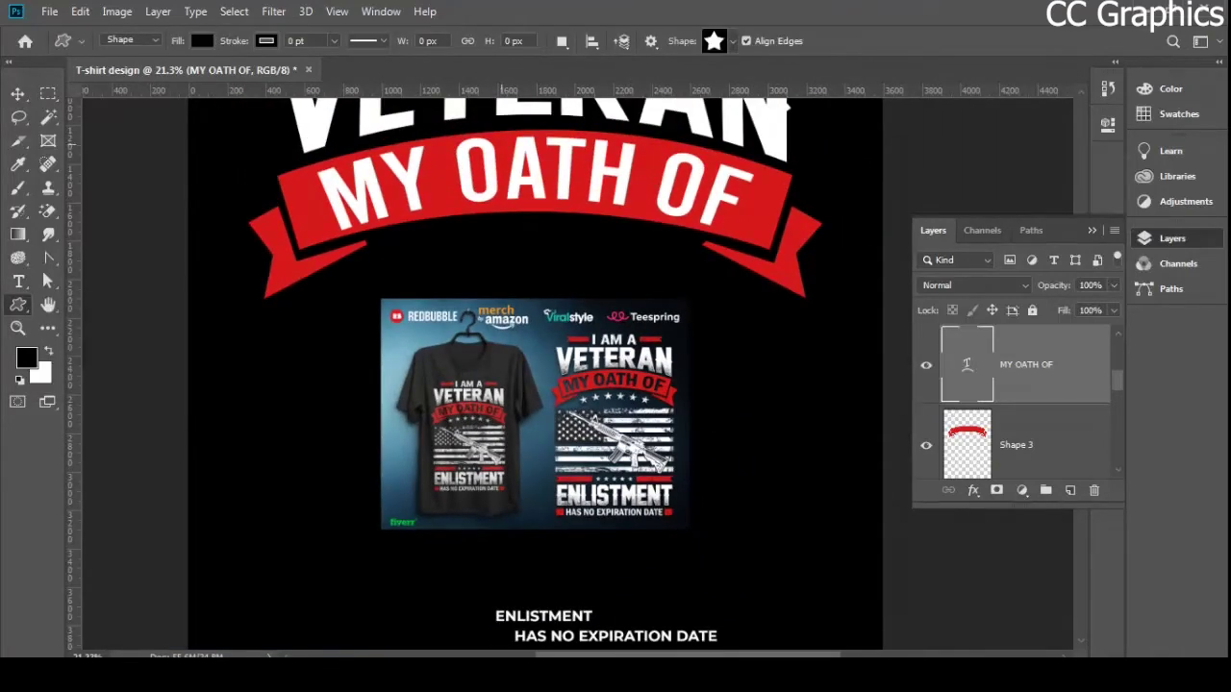
left_click(732, 40)
left_click(732, 41)
scroll(624, 433, "up", 3)
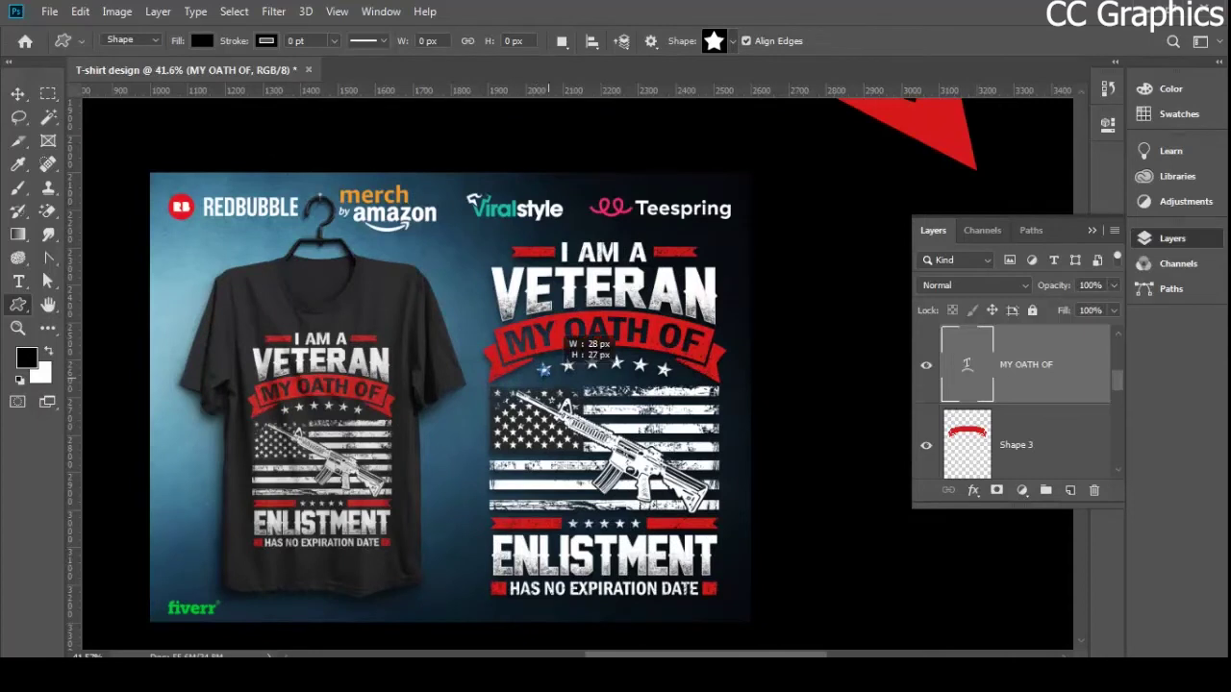
left_click_drag(538, 364, 552, 378)
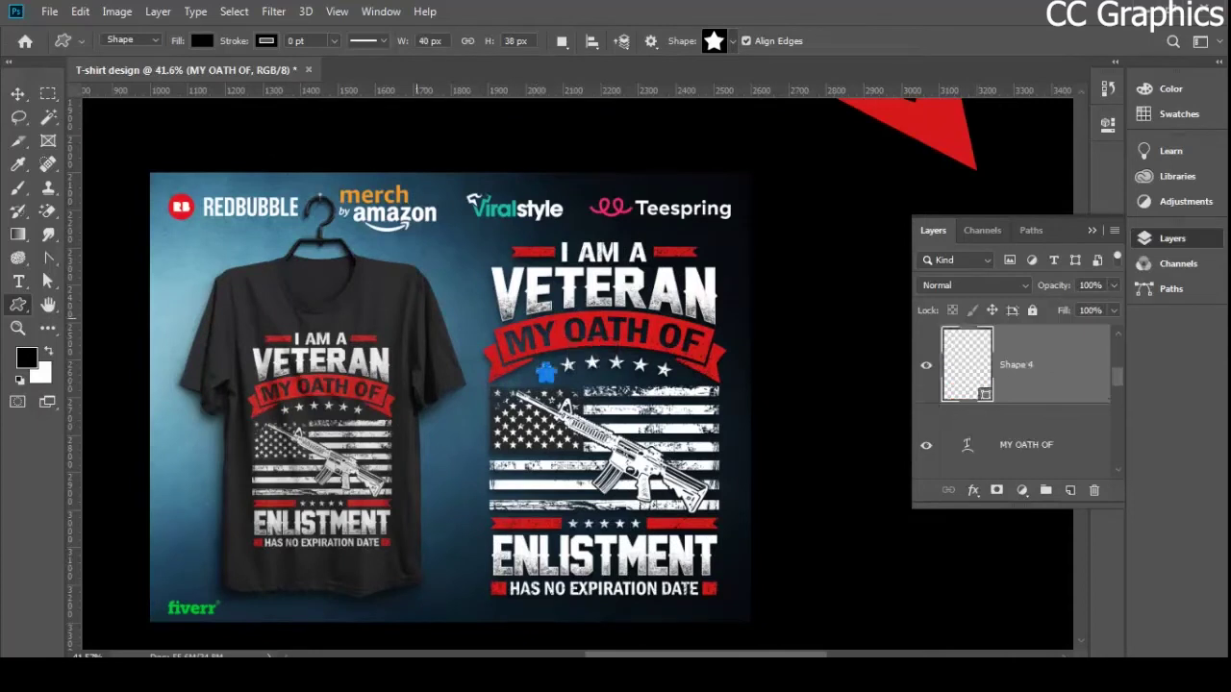
- Change the fill colour of the new star shape to near-white, hex faf3f3
key("v")
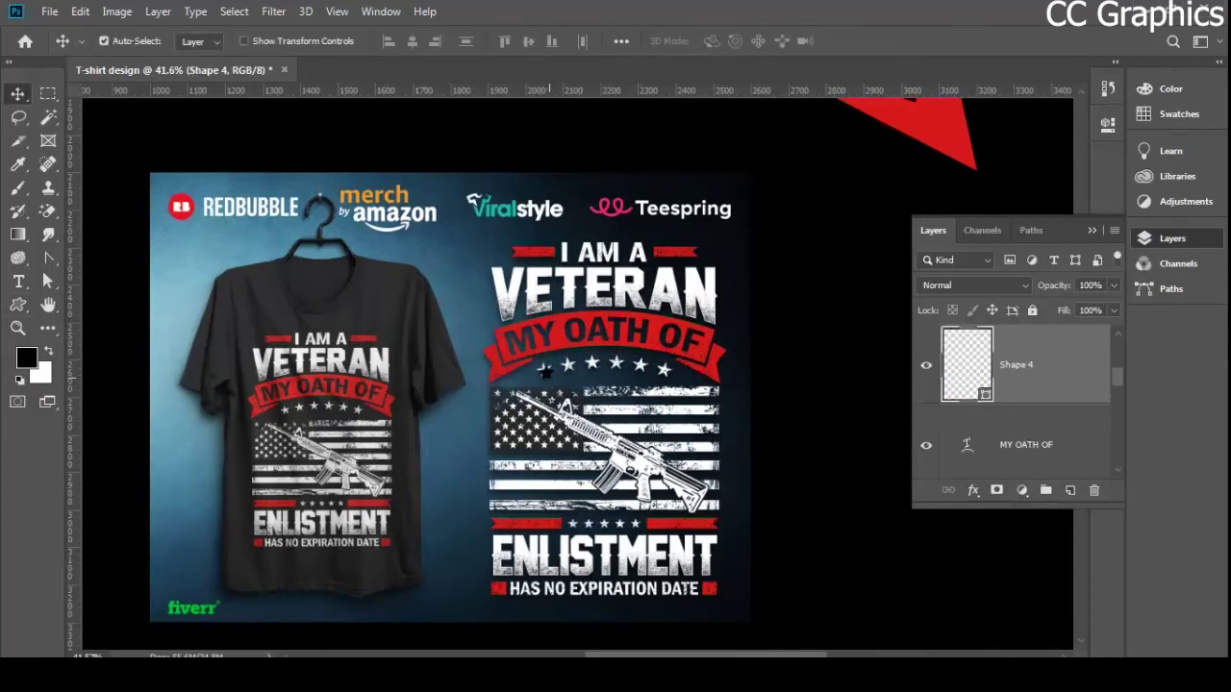
double_click(967, 366)
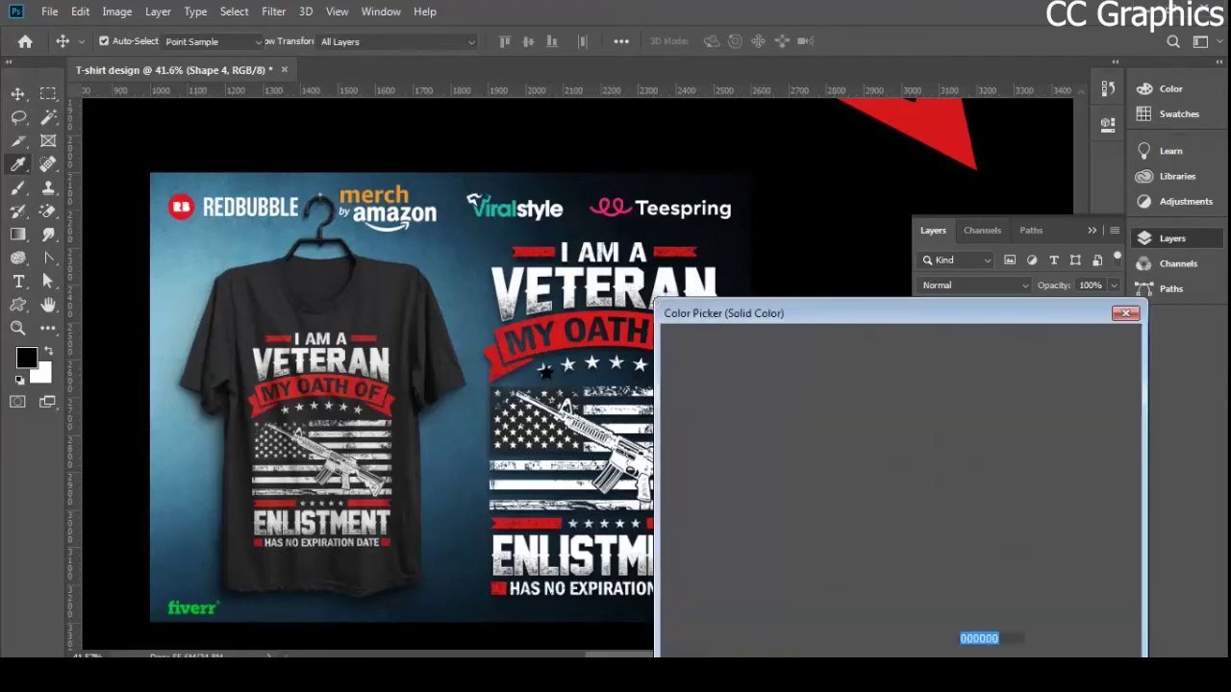
type("ffffff")
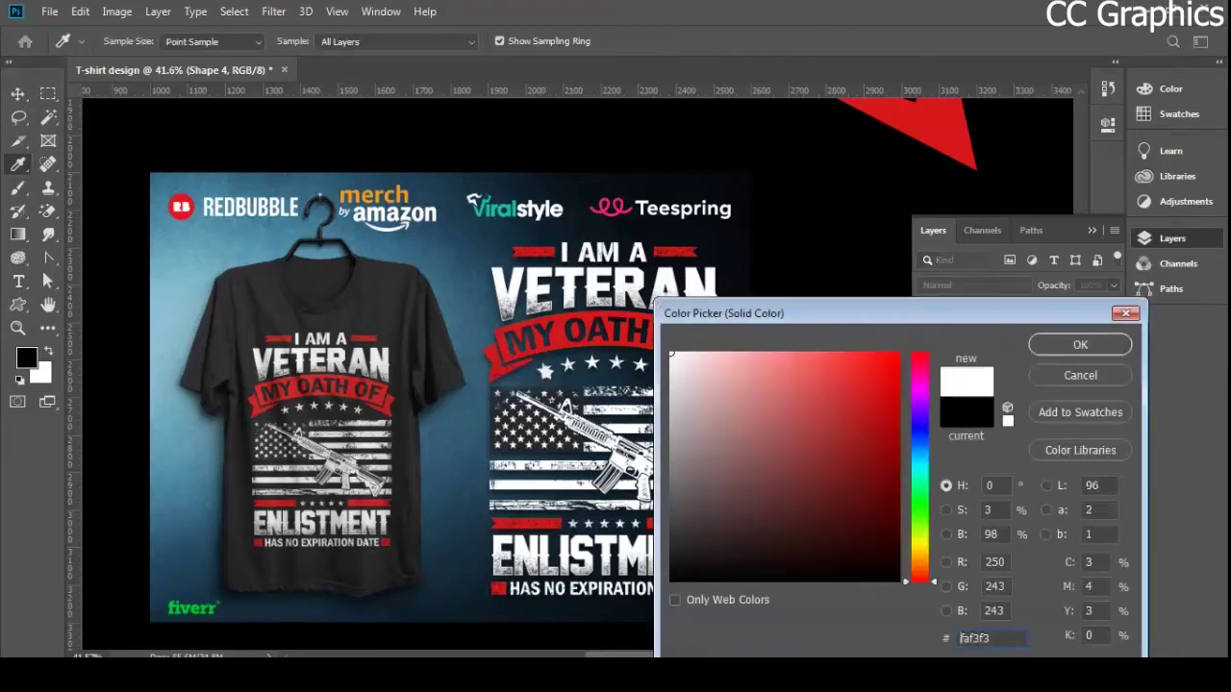
key("Return")
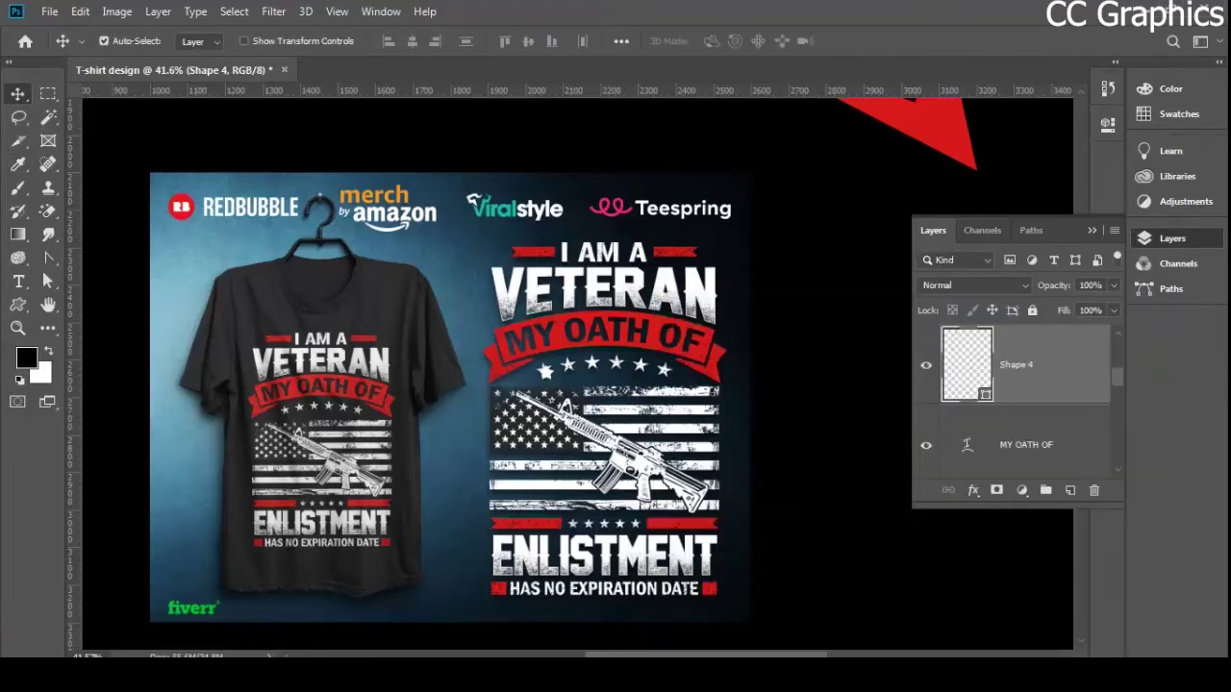
- Place a copy of the white star beneath the large "MY OATH OF" banner's left part and delete the original star over the reference
scroll(1010, 385, "up", 2)
scroll(728, 440, "down", 1)
scroll(577, 370, "up", 5)
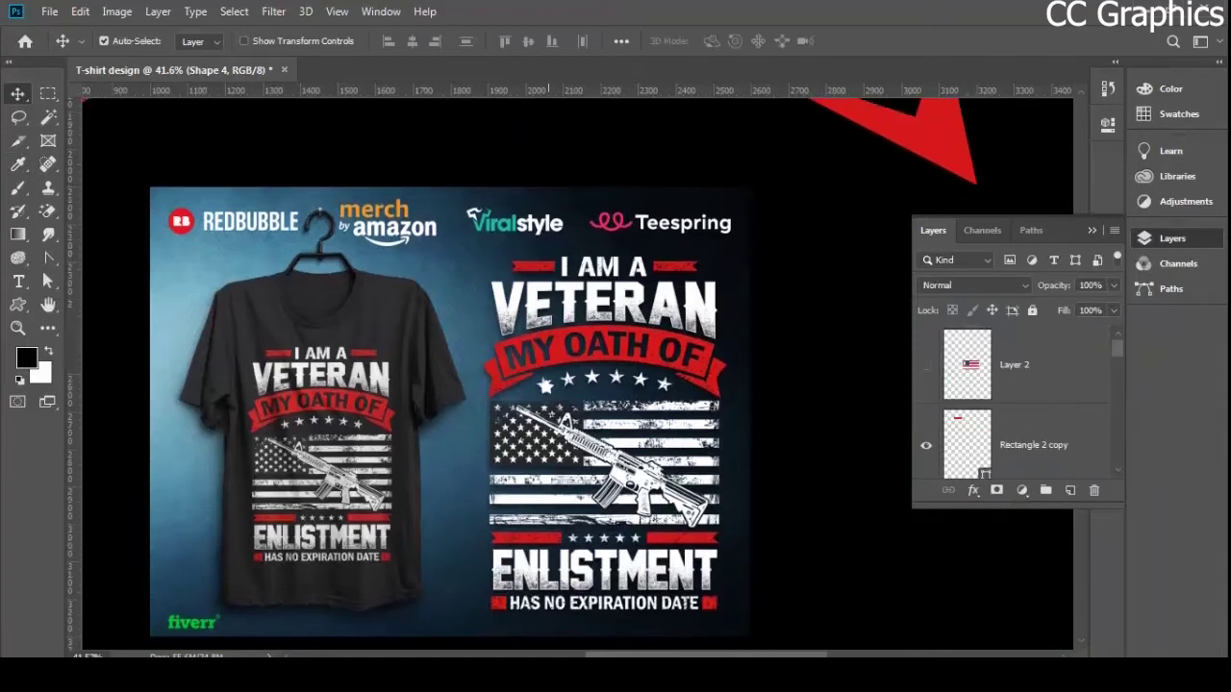
left_click_drag(565, 508, 427, 240)
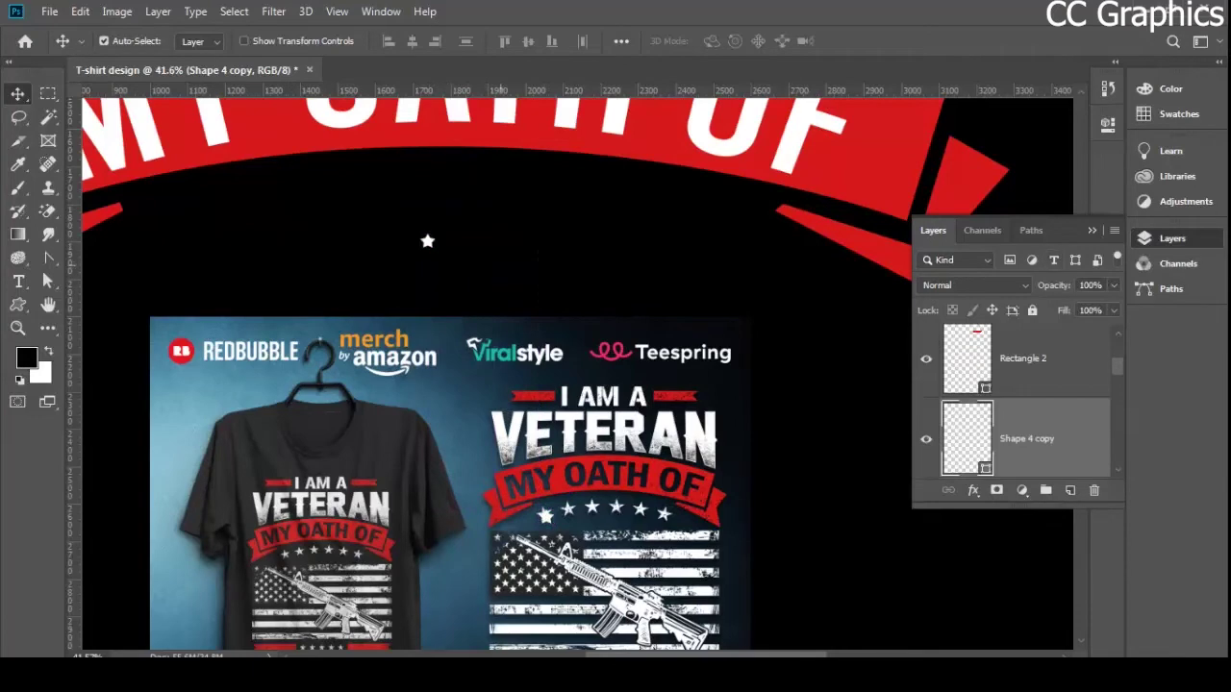
left_click_drag(544, 518, 317, 222)
scroll(487, 252, "down", 4)
key("Delete")
left_click(451, 245)
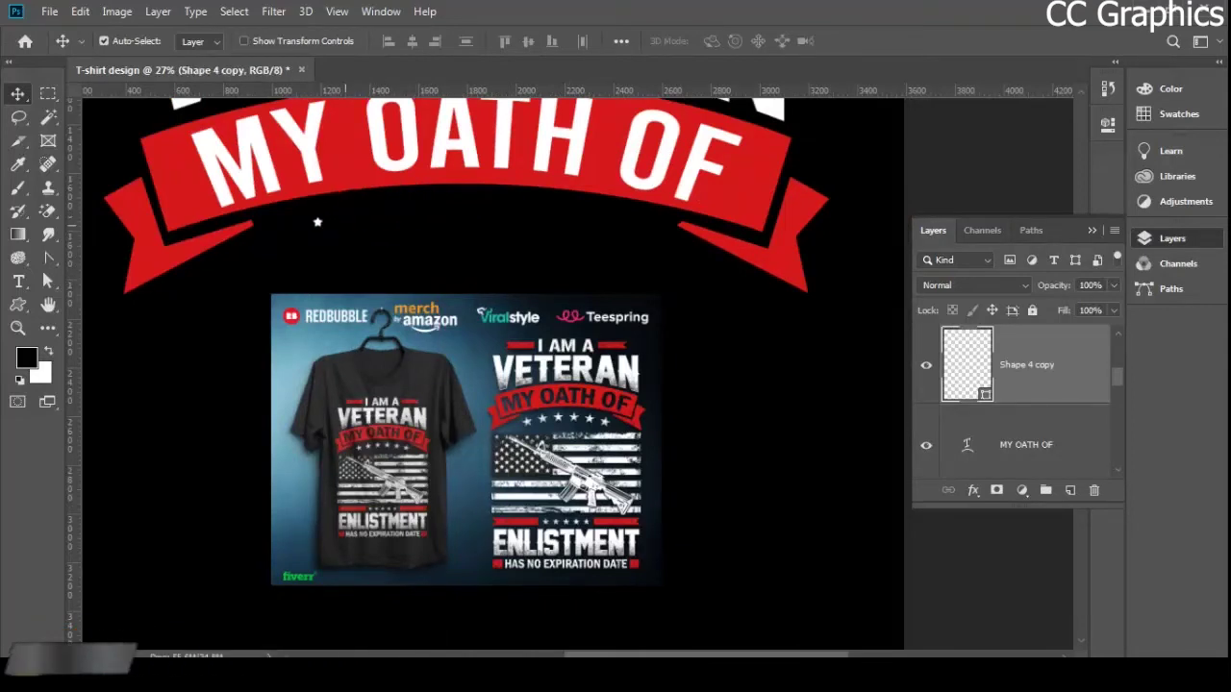
scroll(317, 222, "up", 2)
key("ctrl+t")
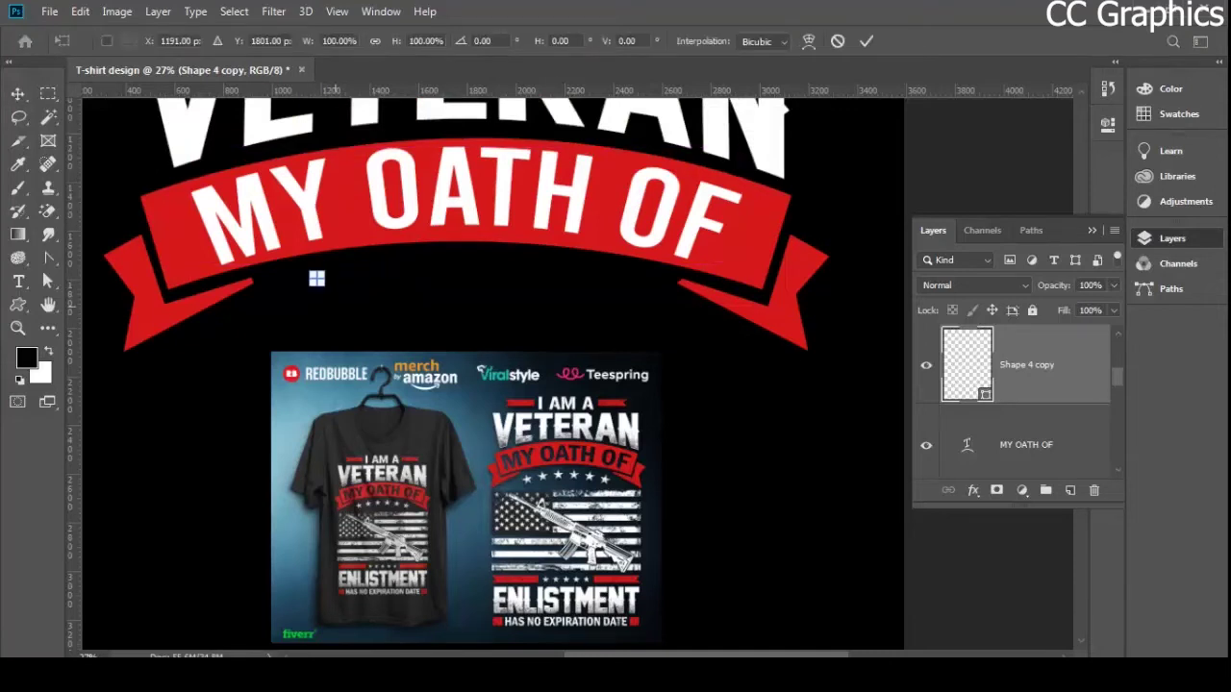
left_click_drag(324, 285, 342, 297)
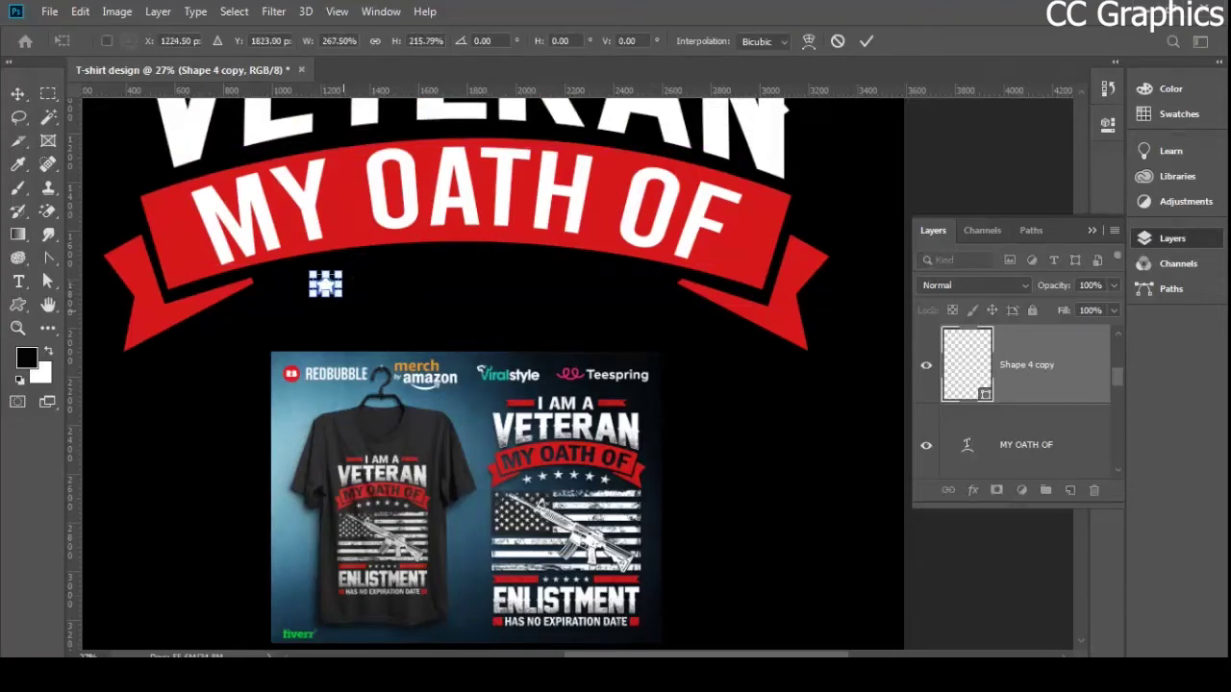
key("Return")
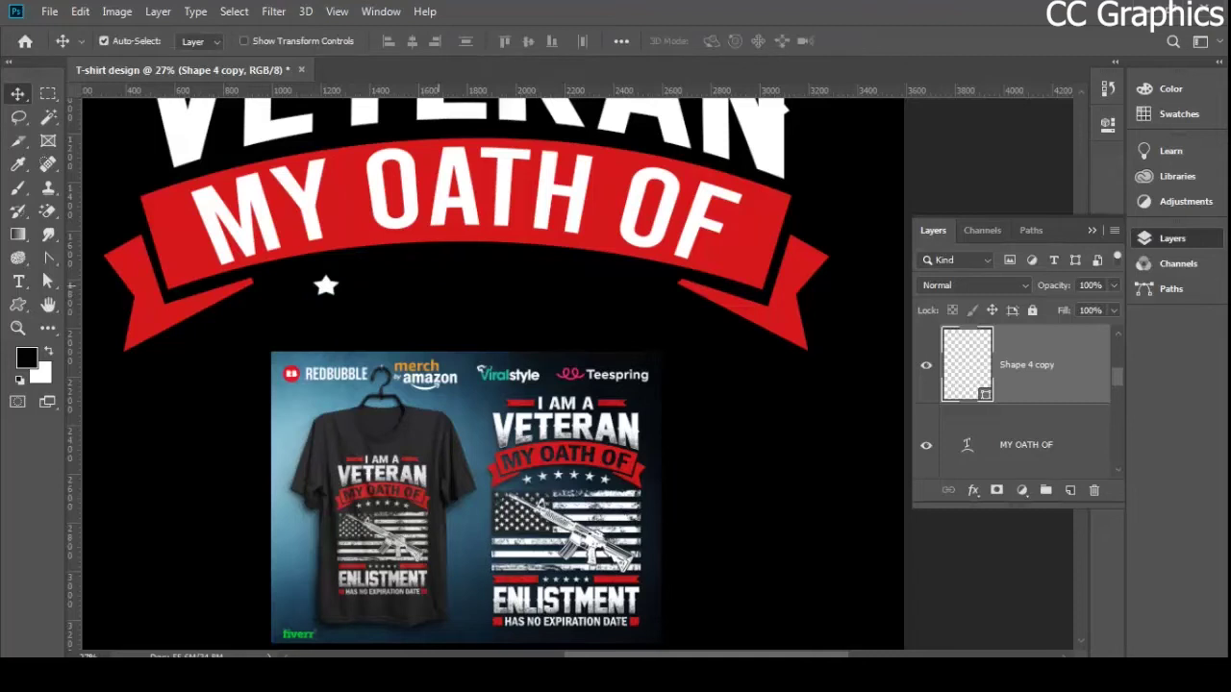
key("ctrl+z")
- Scale the copied star around its centre to about 225% width and 224% height
scroll(317, 281, "up", 7)
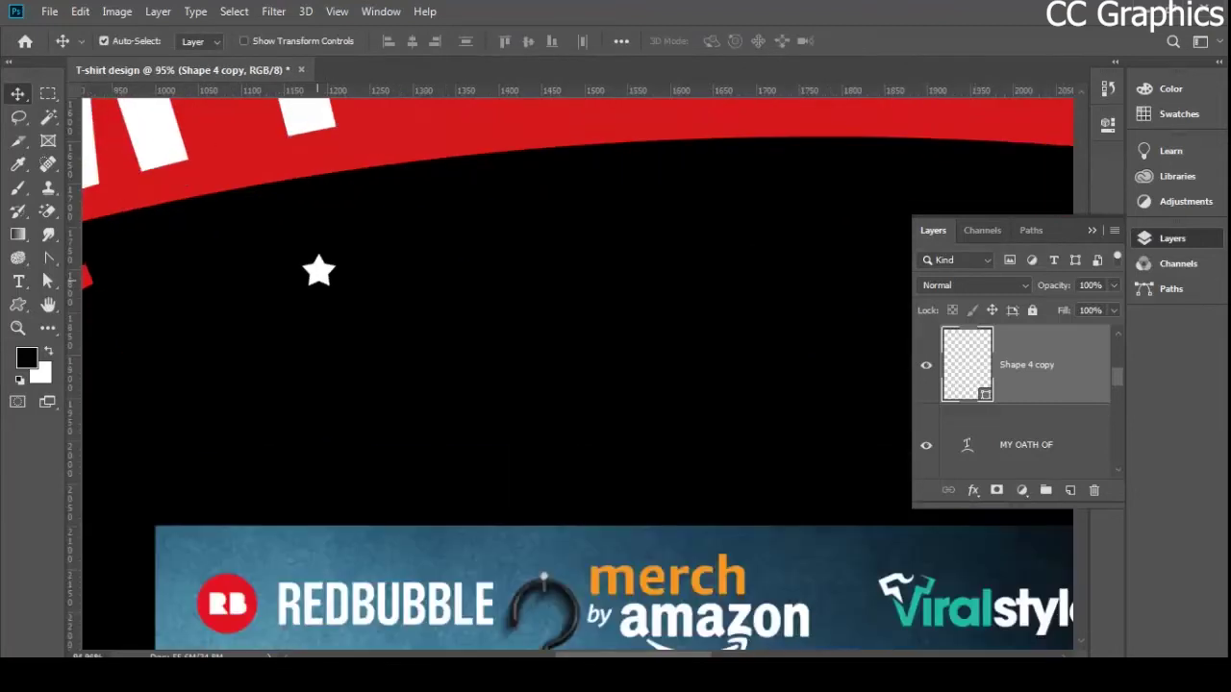
key("ctrl+t")
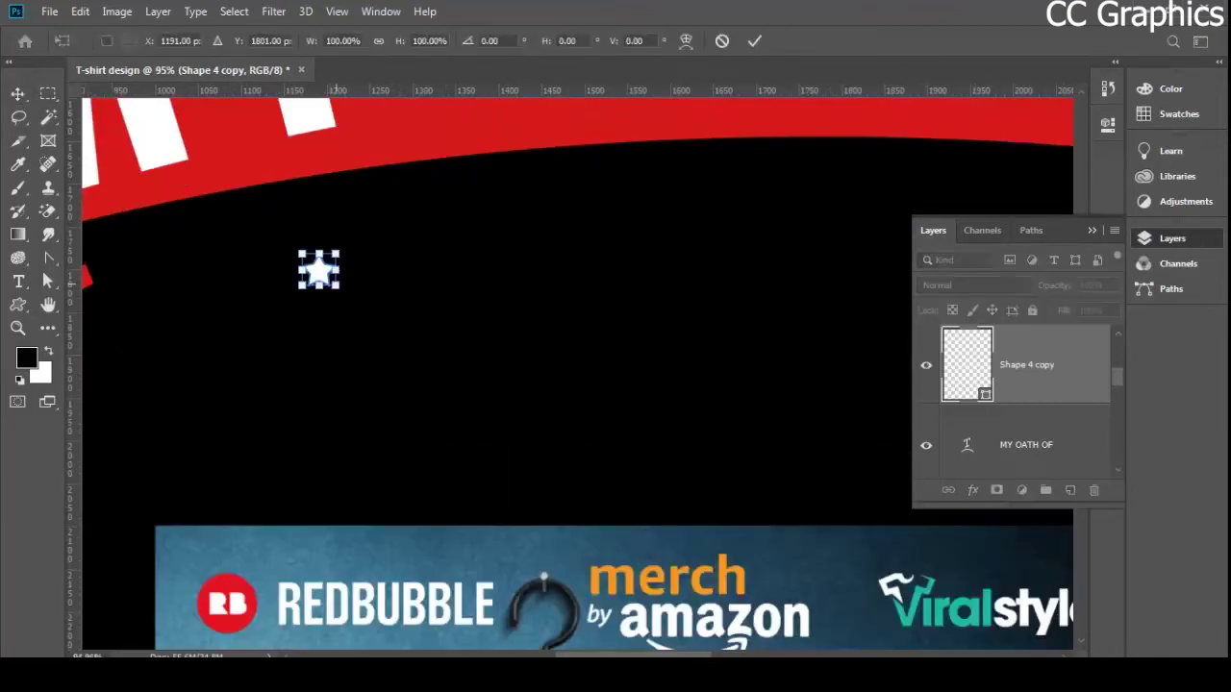
left_click_drag(336, 285, 362, 300)
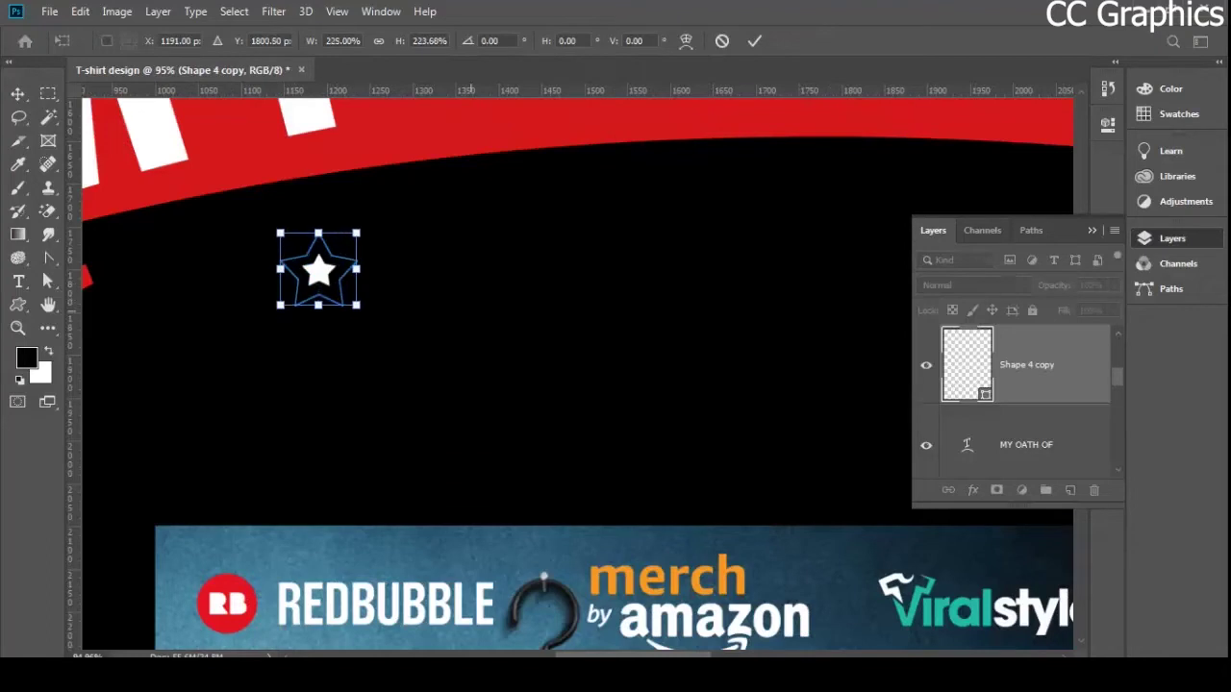
key("Return")
- Duplicate the enlarged star rightward to form a horizontal row of six stars beneath the red banner
scroll(576, 375, "down", 3)
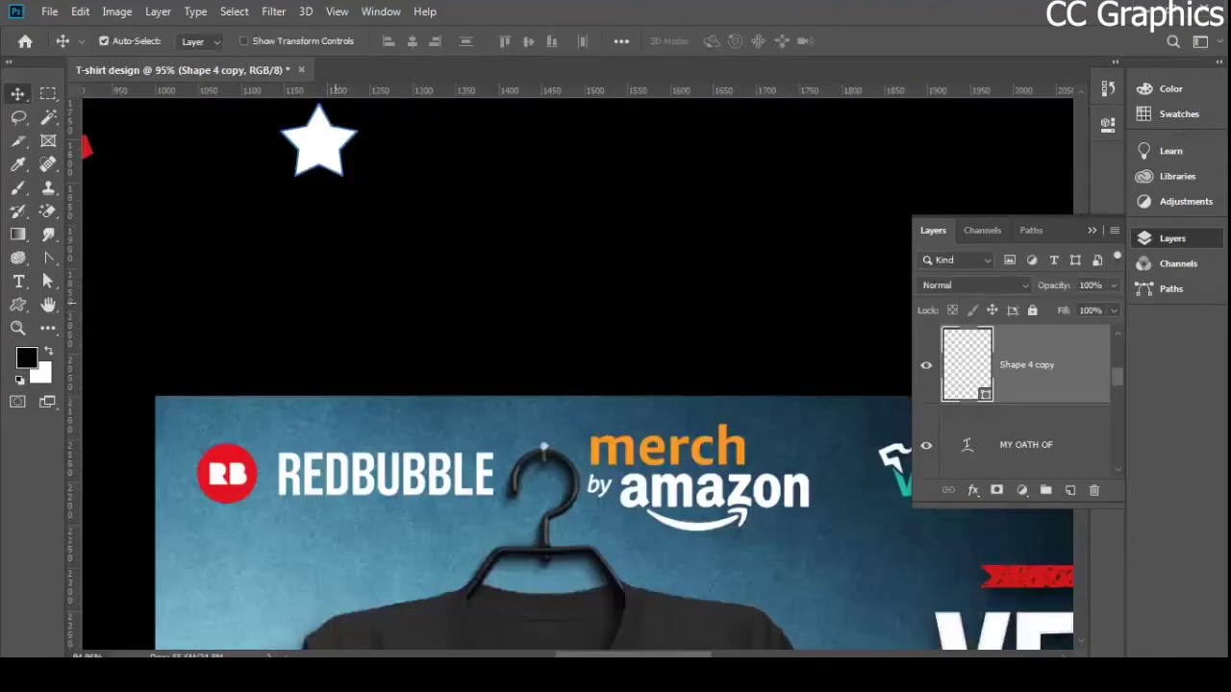
scroll(344, 309, "down", 3)
scroll(360, 330, "down", 2)
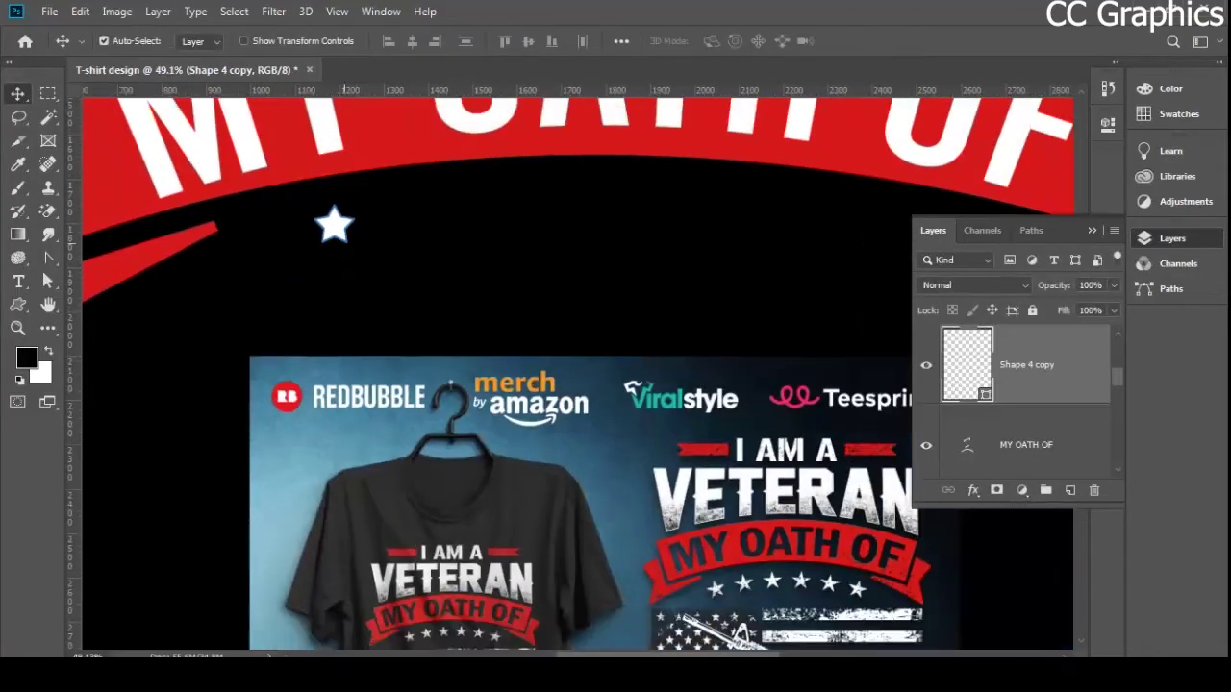
left_click_drag(334, 225, 519, 224)
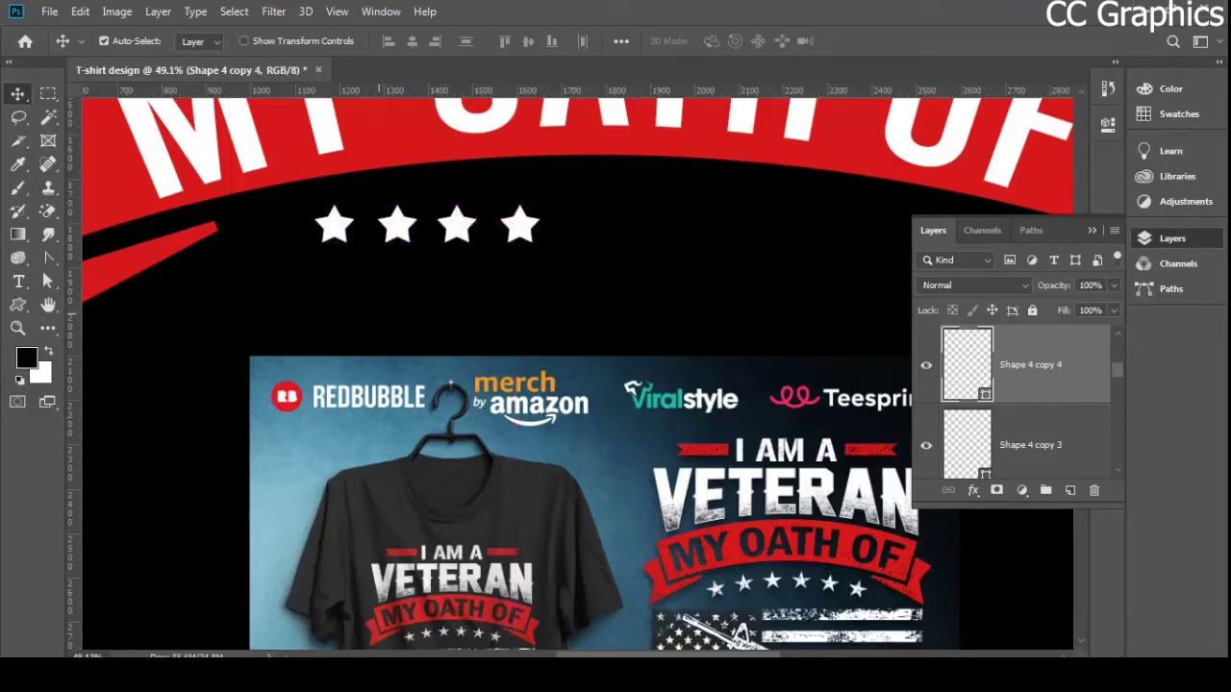
scroll(395, 321, "down", 2)
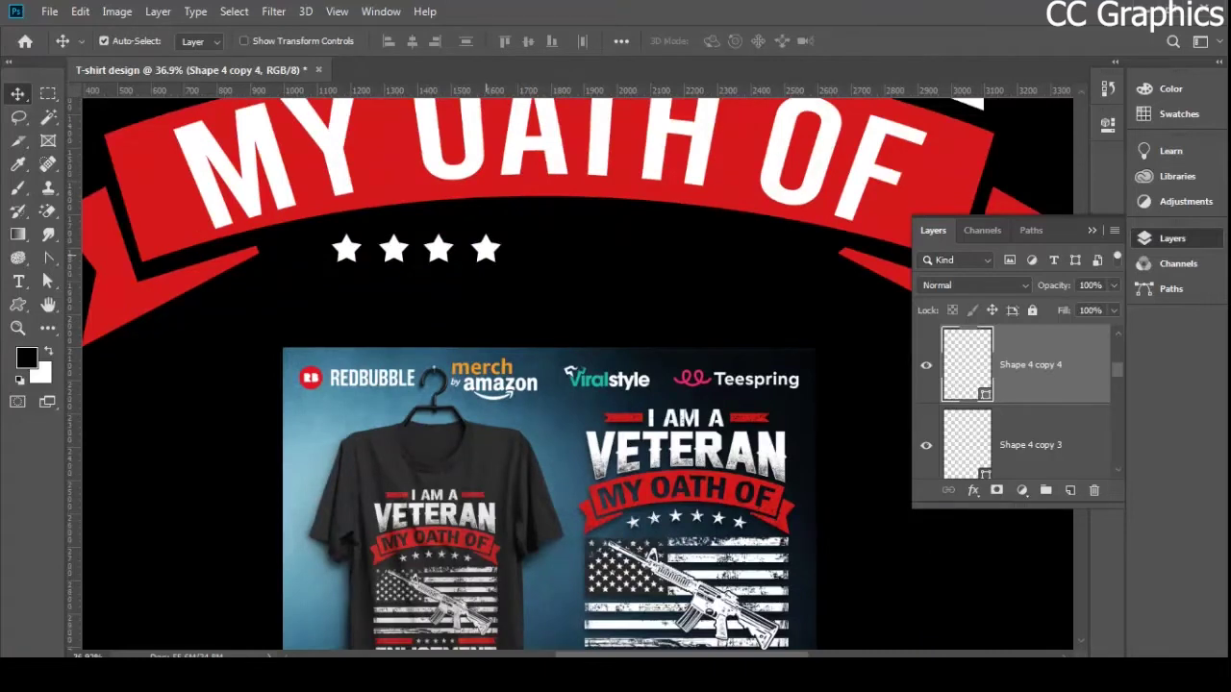
left_click_drag(486, 249, 574, 248)
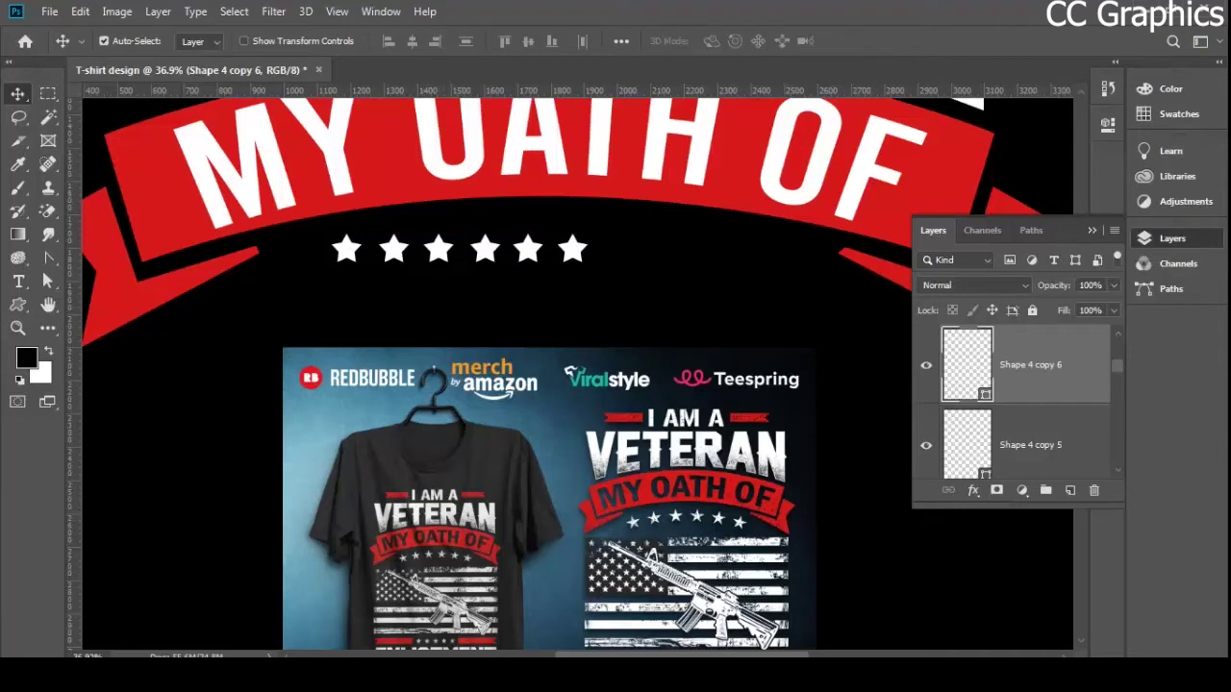
- Select all six star layers in the row and combine them into one layer group
scroll(1023, 404, "down", 2)
scroll(1024, 404, "up", 5)
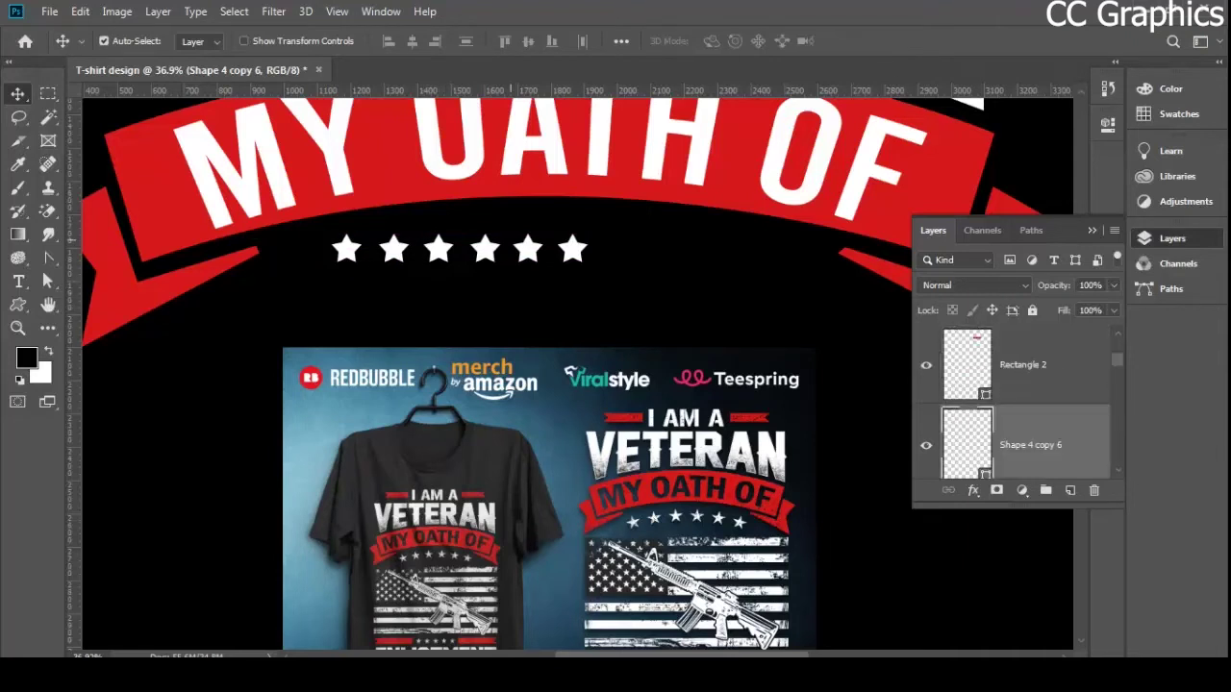
left_click(1023, 365)
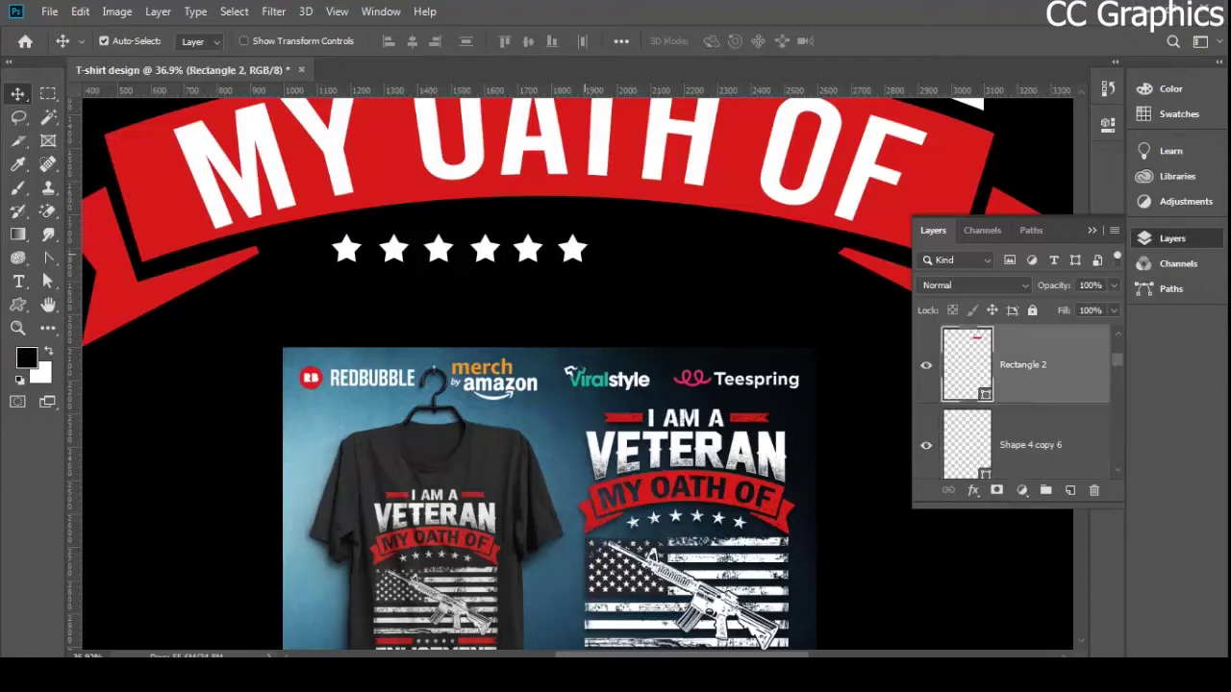
left_click(1029, 444)
left_click(531, 250, "shift")
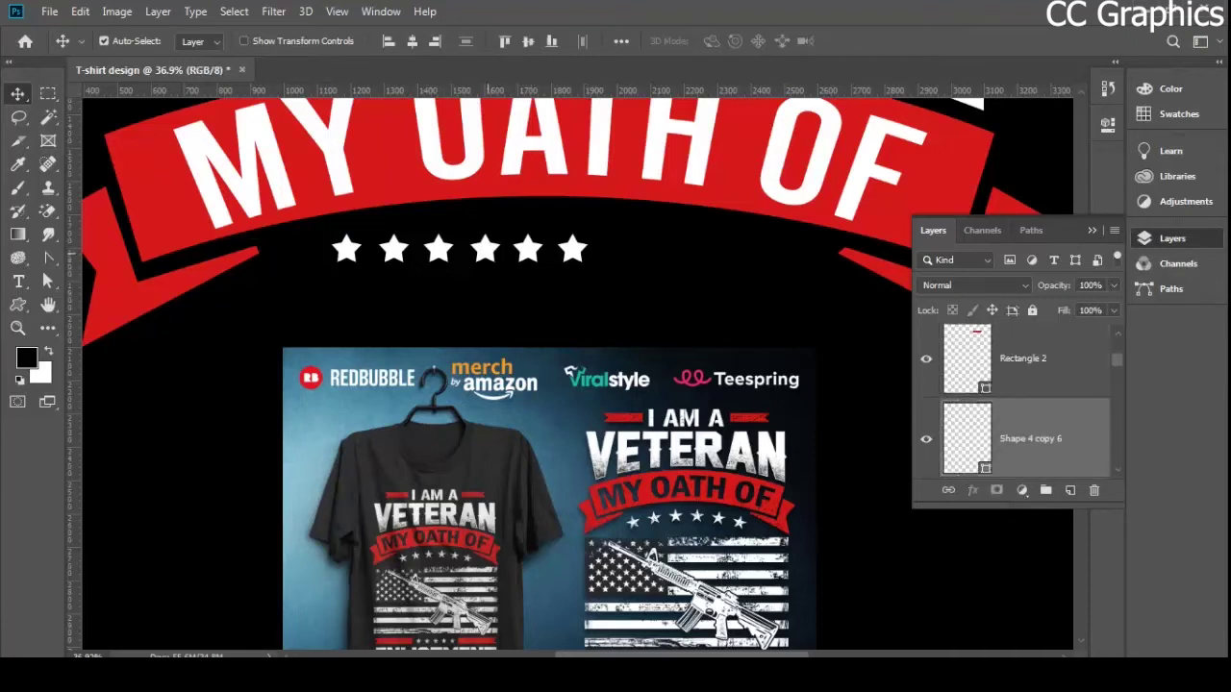
left_click(487, 252, "shift")
scroll(1020, 399, "down", 5)
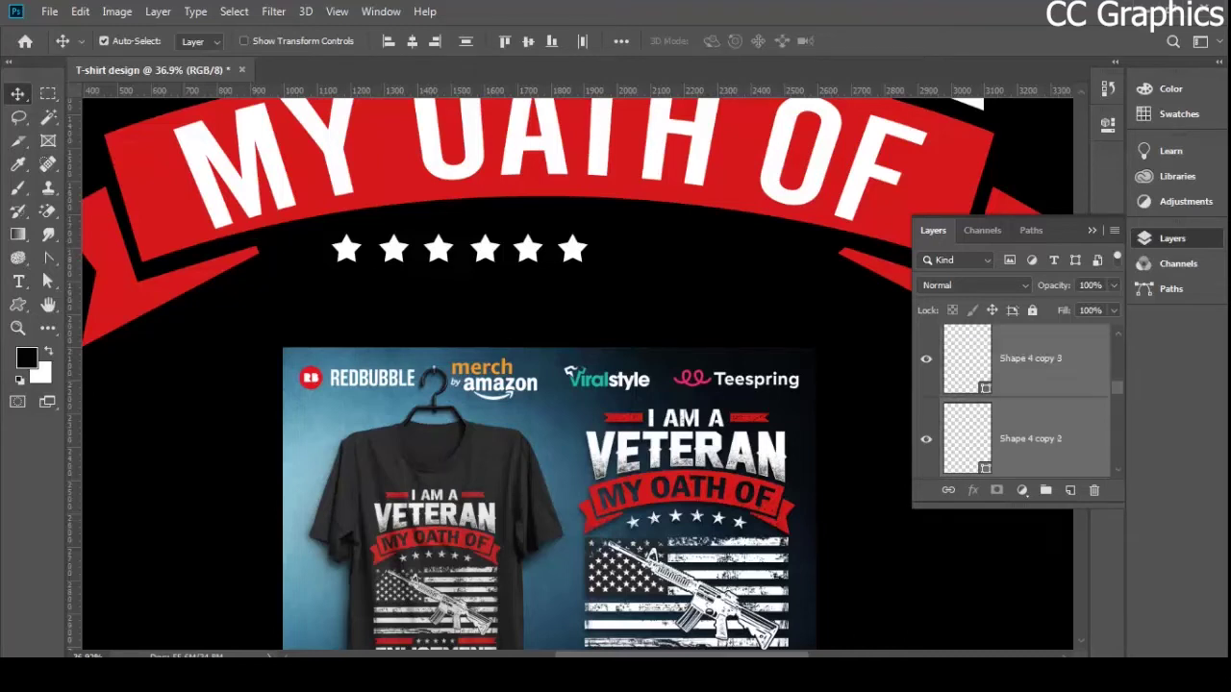
scroll(538, 375, "up", 3)
scroll(1019, 399, "up", 2)
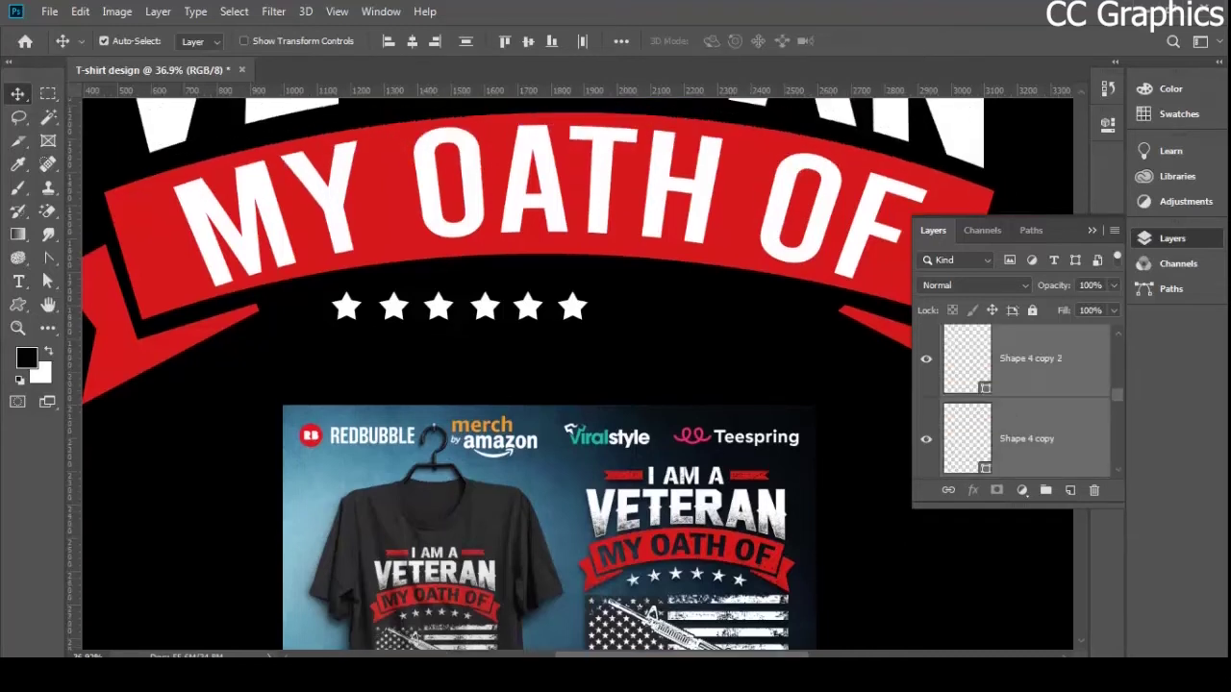
key("ctrl+g")
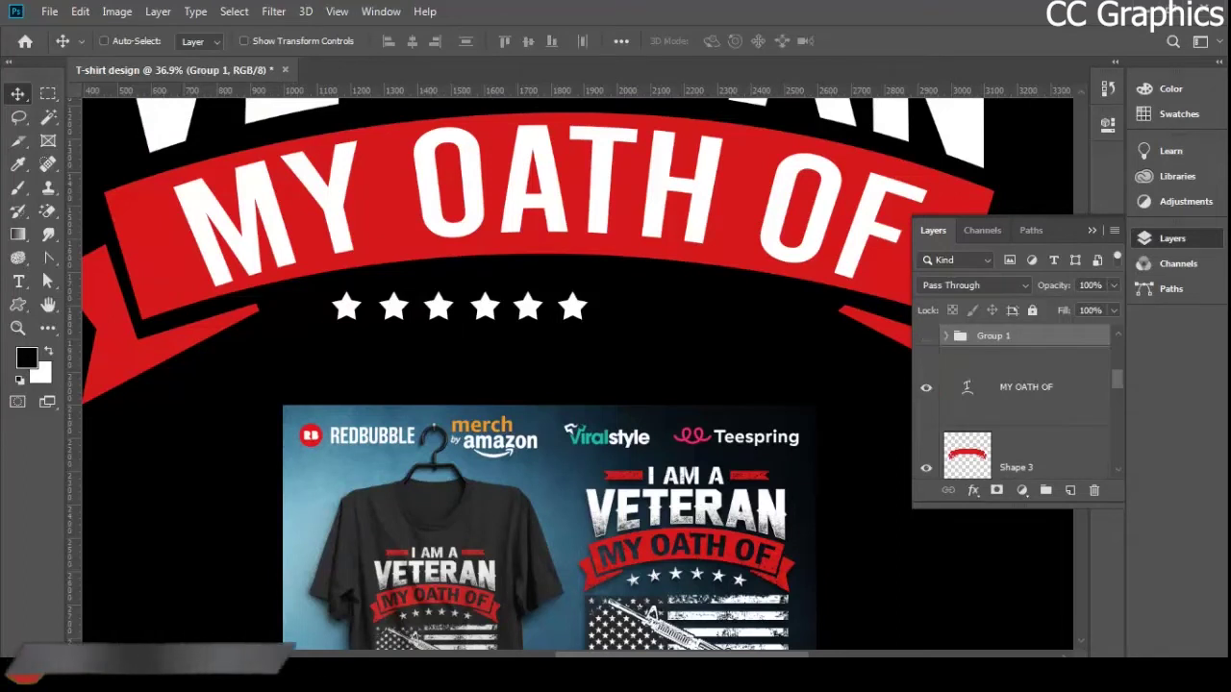
- Toggle the visibility of Group 1 off and on to check which artwork the group contains
left_click(926, 335)
left_click(926, 335)
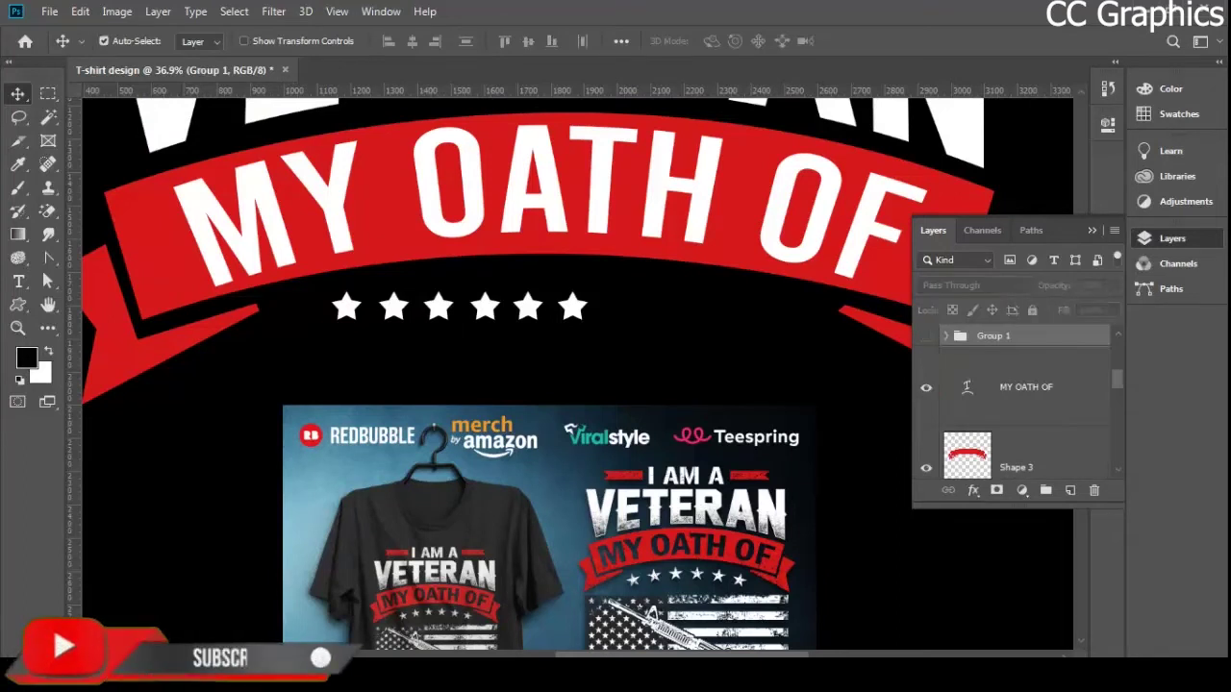
scroll(615, 356, "down", 1)
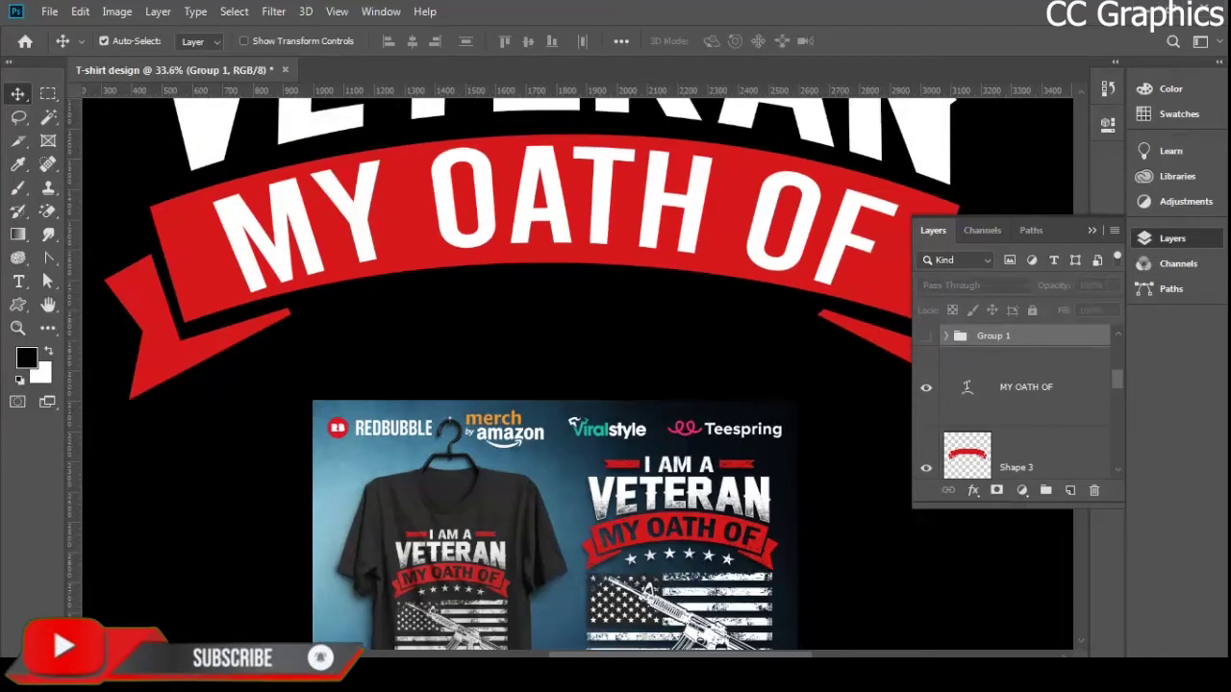
key("ctrl+comma")
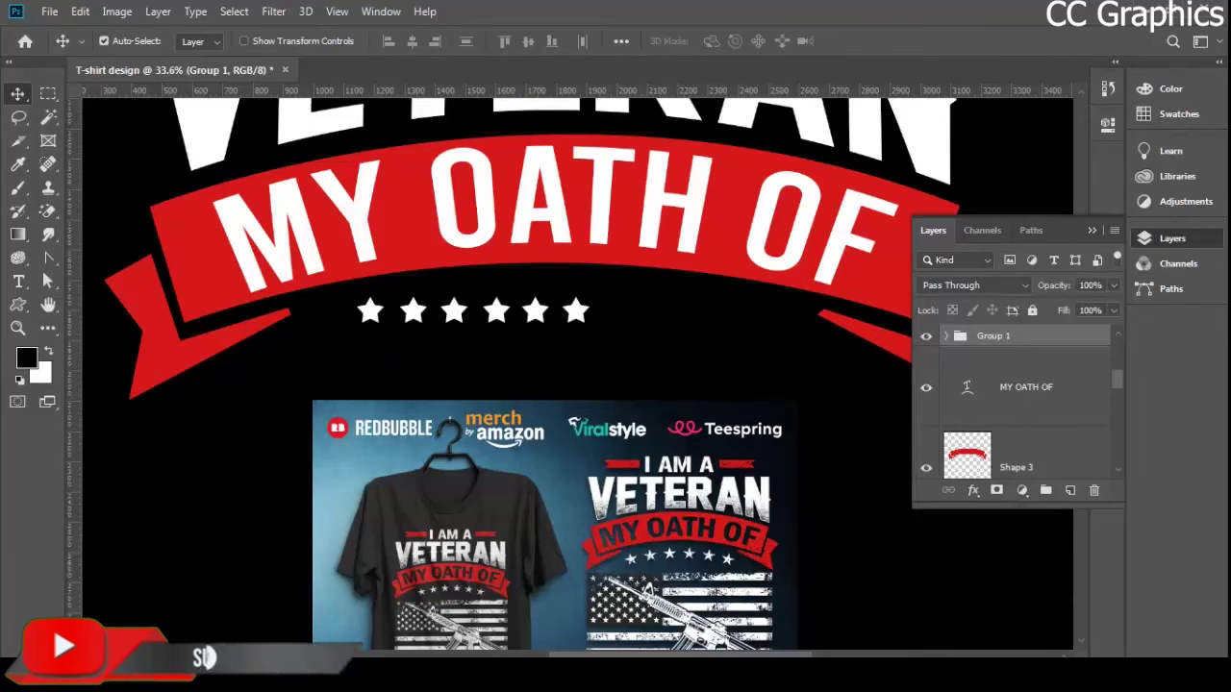
- Switch auto-selection to Group and move the whole row of stars sideways until it is centred beneath the MY OATH OF banner
scroll(484, 306, "down", 1)
left_click(489, 309)
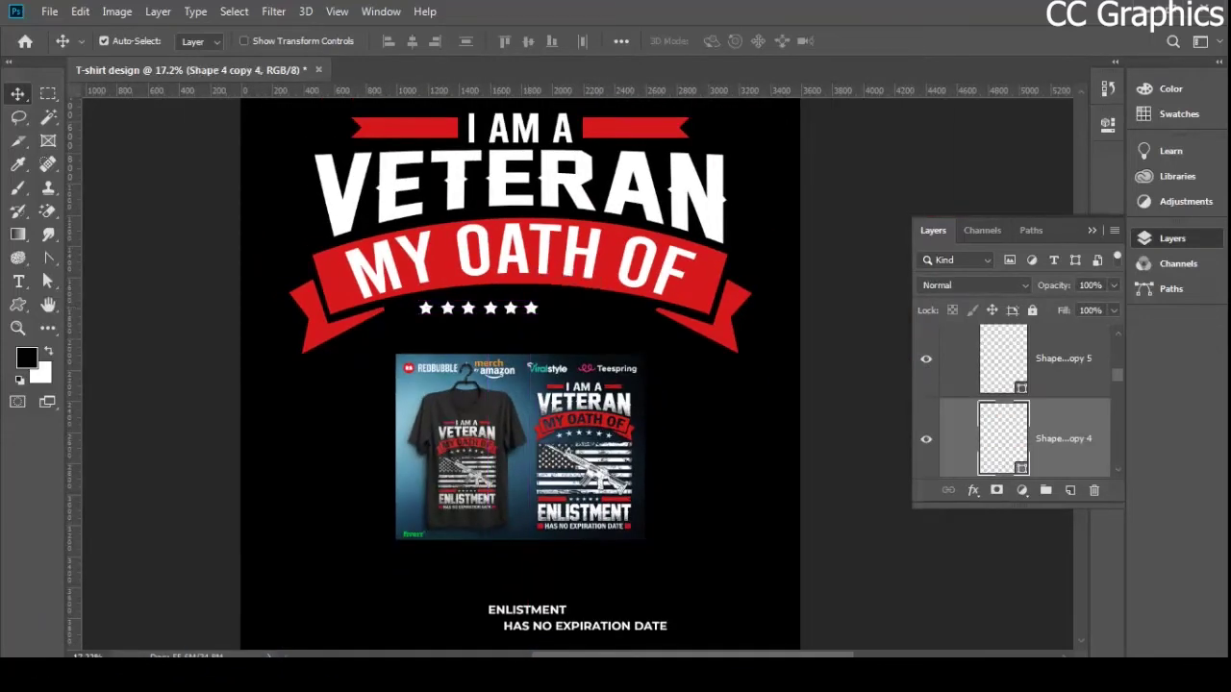
left_click(199, 41)
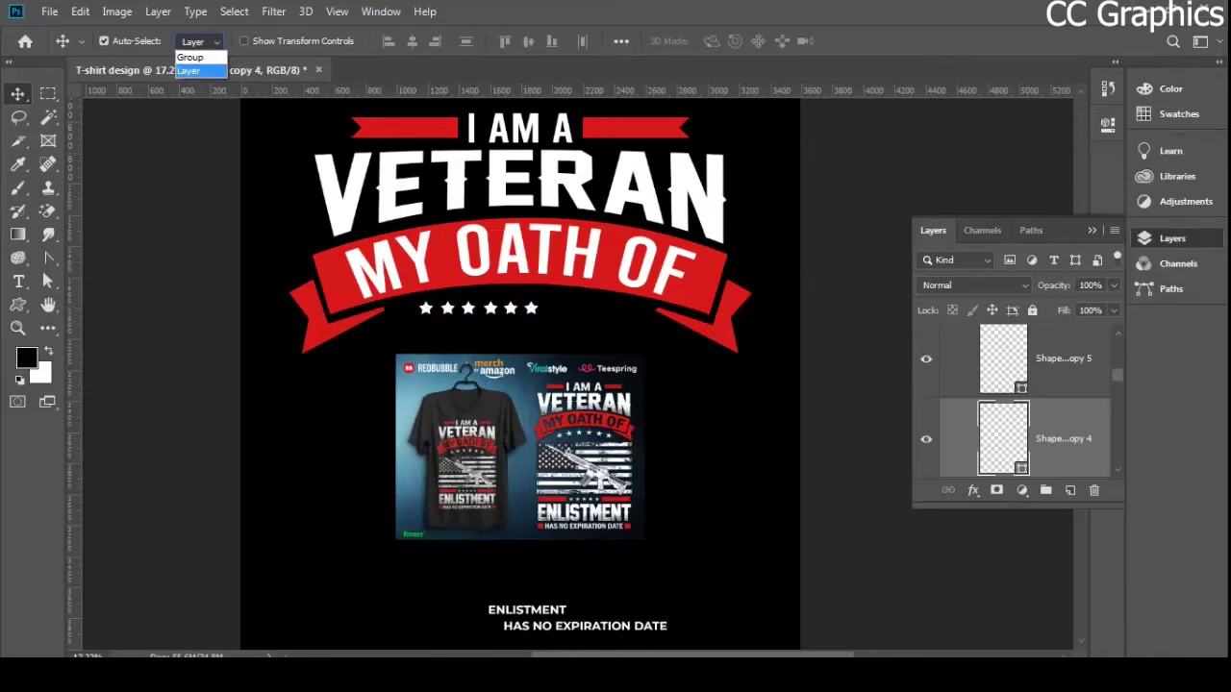
left_click(189, 57)
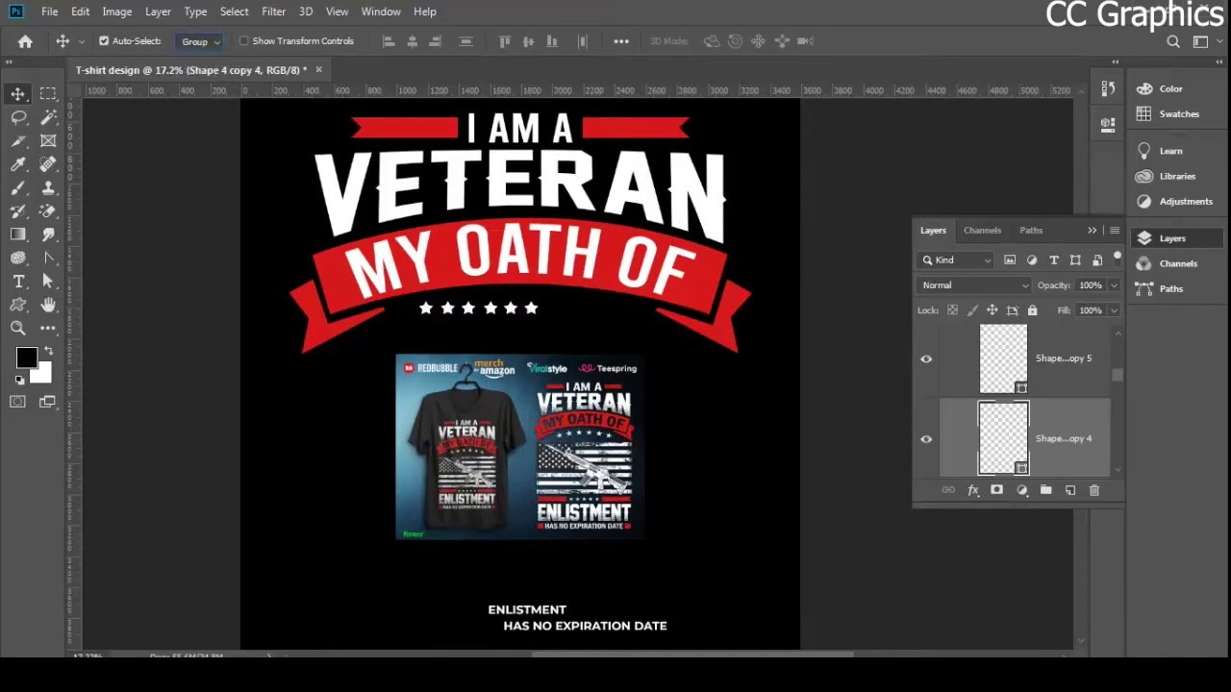
left_click_drag(486, 307, 537, 306)
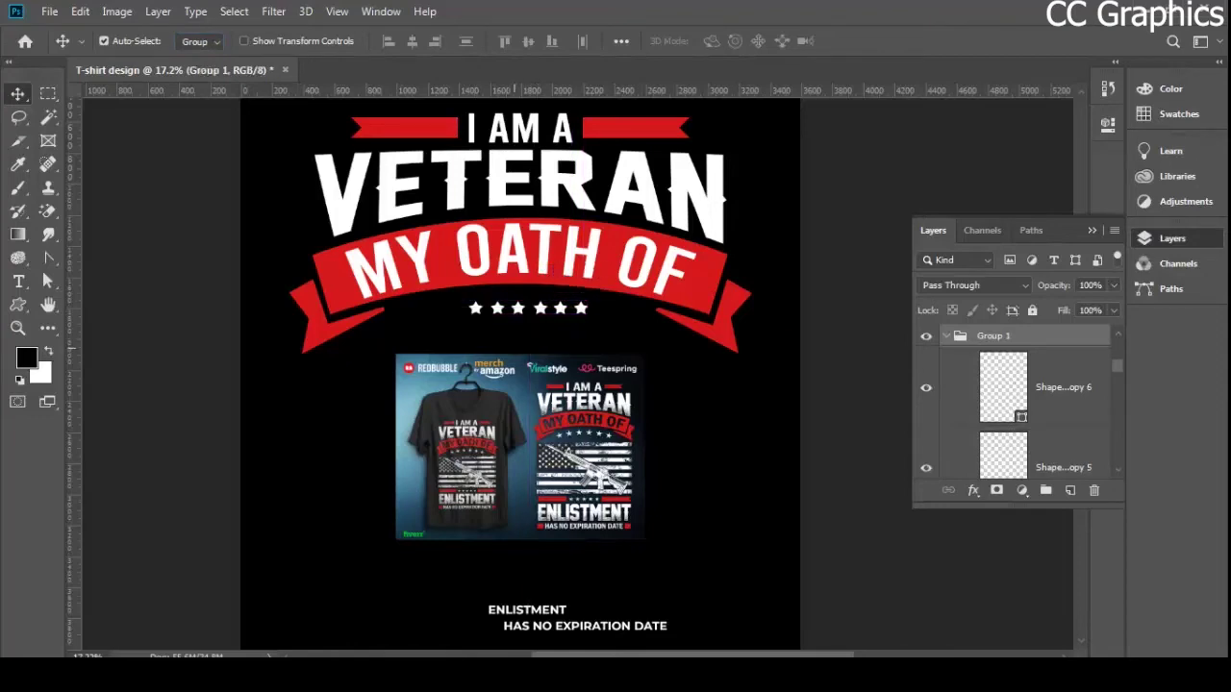
- Apply a Perspective transform to the star group, slanting its upper edge by about 3.7 degrees
scroll(519, 336, "up", 2)
scroll(524, 342, "up", 3)
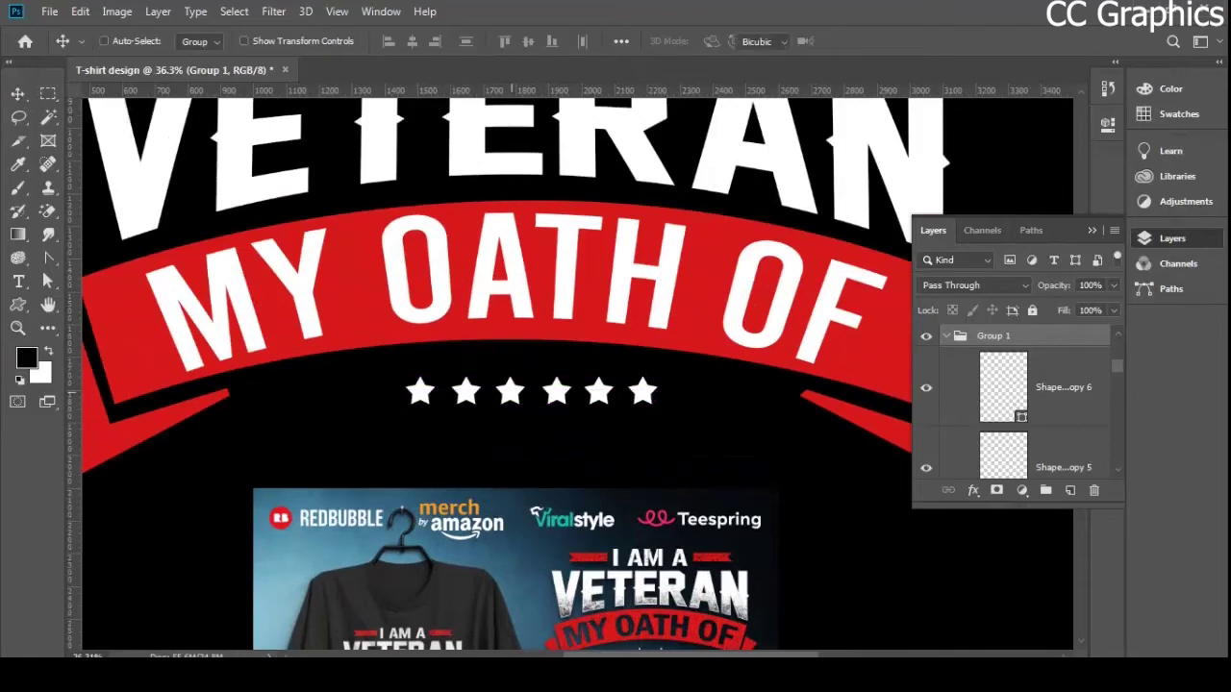
key("ctrl+t")
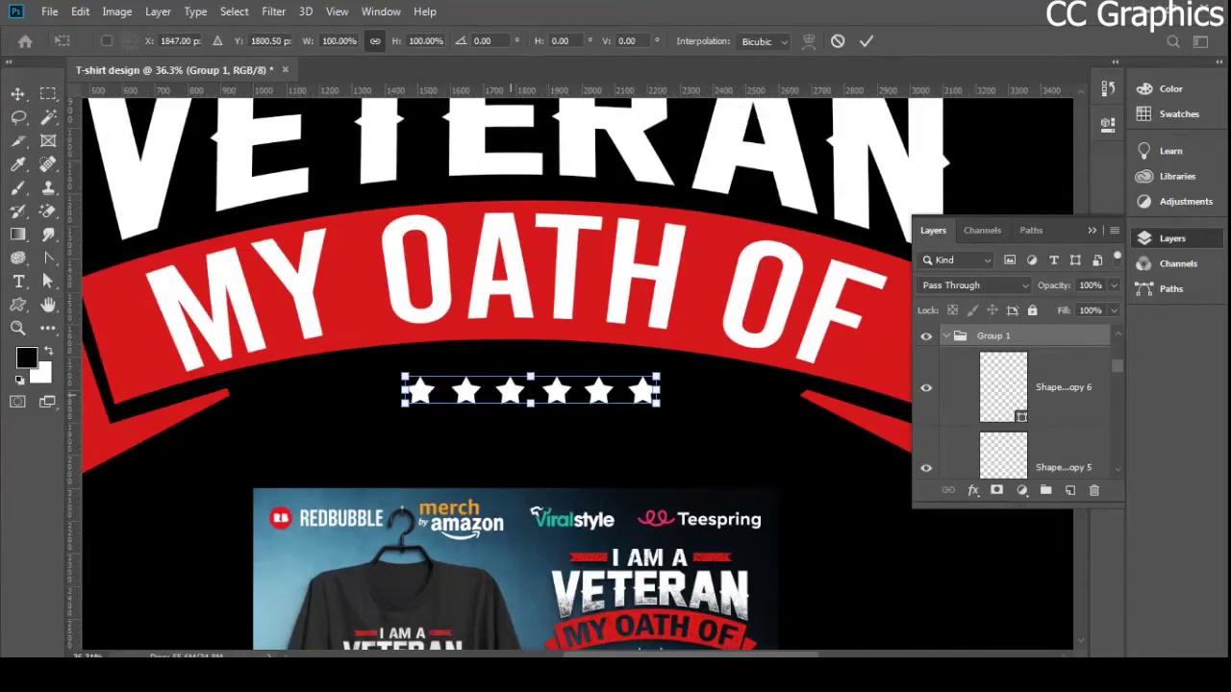
right_click(510, 394)
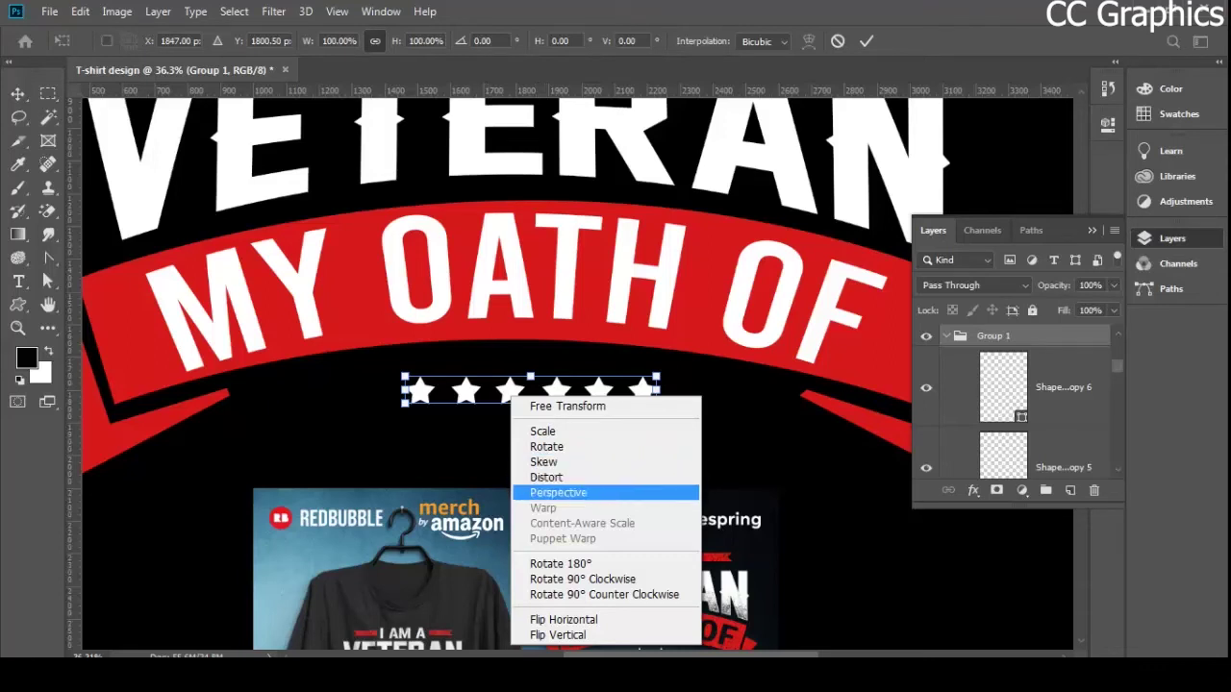
left_click(558, 492)
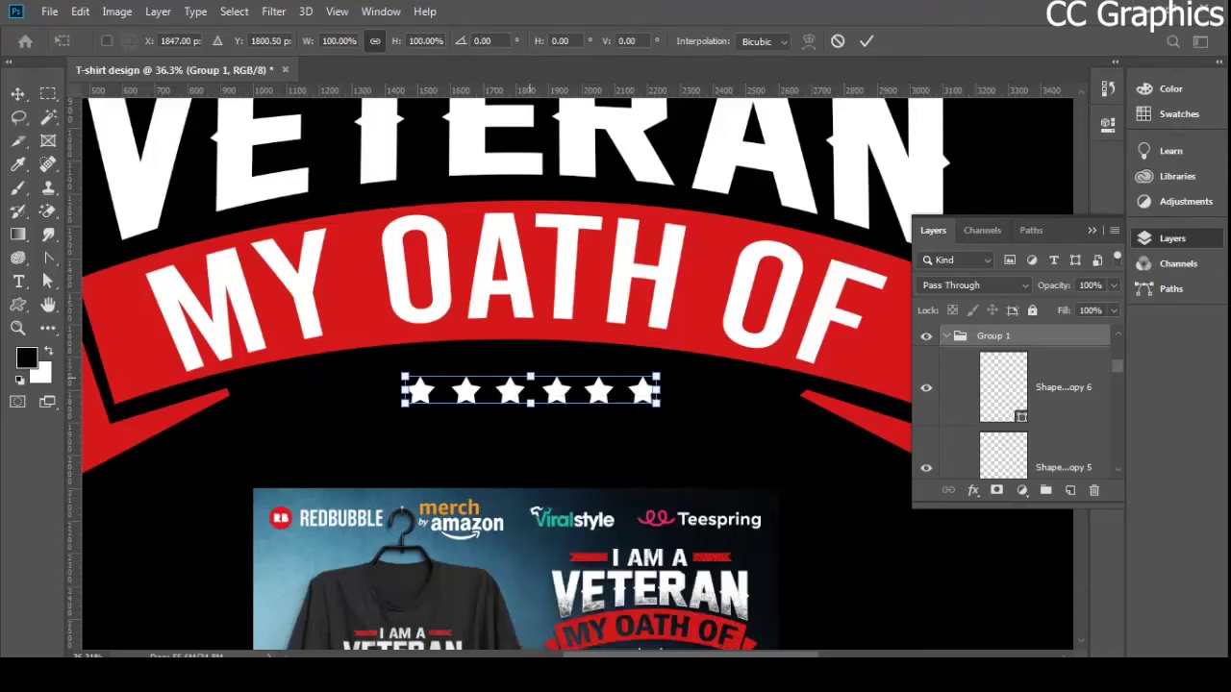
left_click_drag(530, 377, 555, 377)
key("ctrl+z")
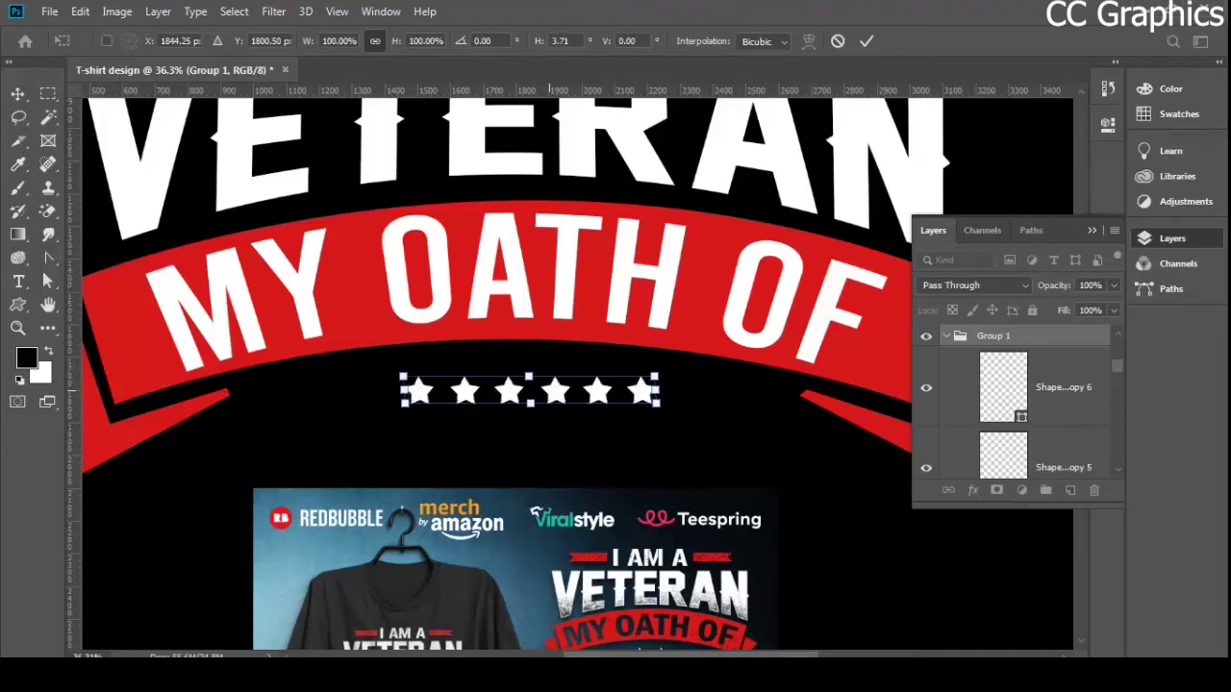
- Try a strong horizontal Skew on the star group, undo it and apply the transform
right_click(541, 392)
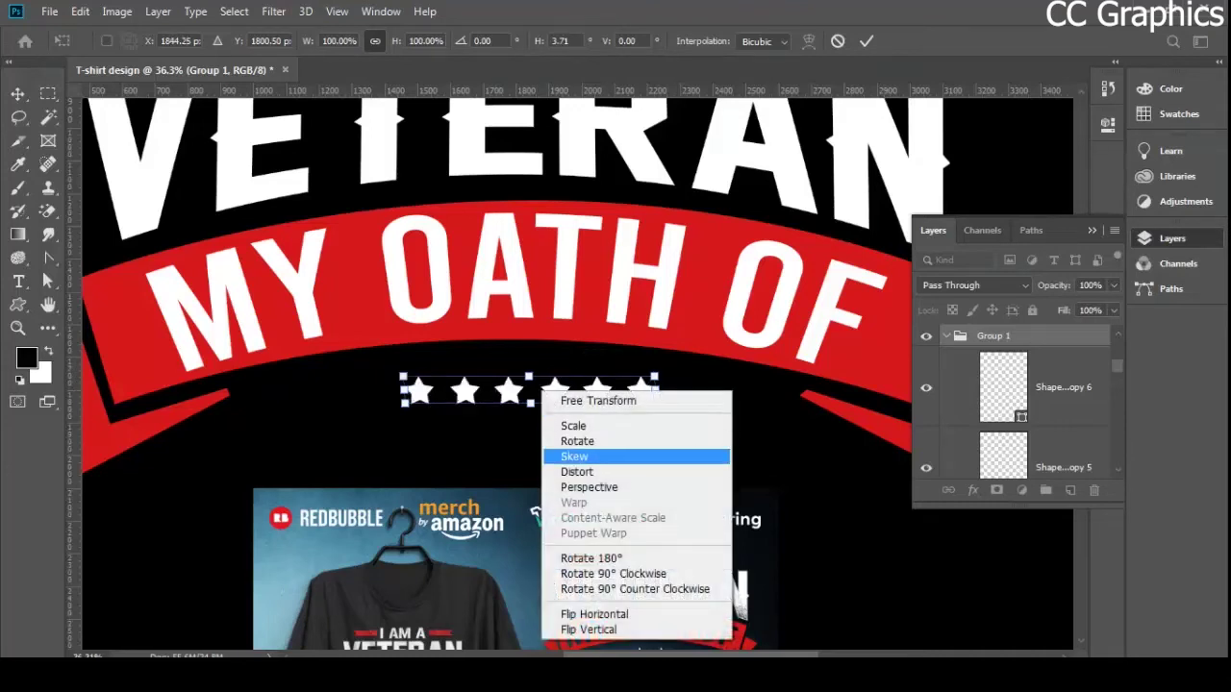
left_click(574, 456)
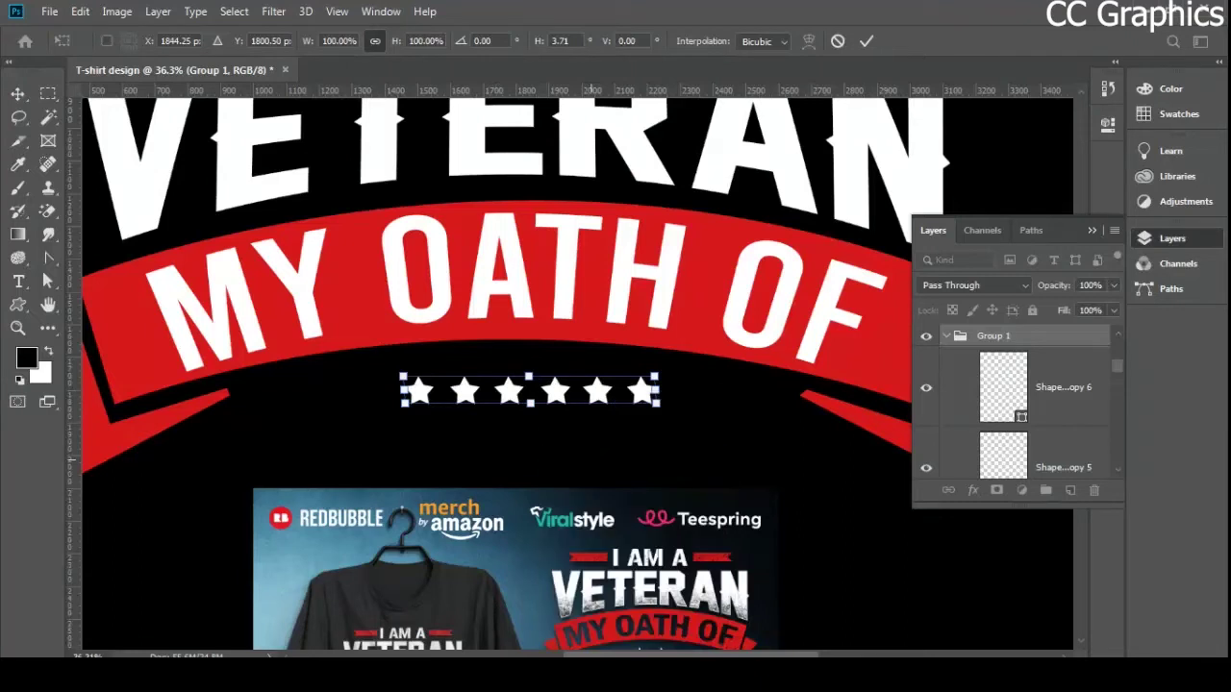
left_click_drag(528, 376, 675, 317)
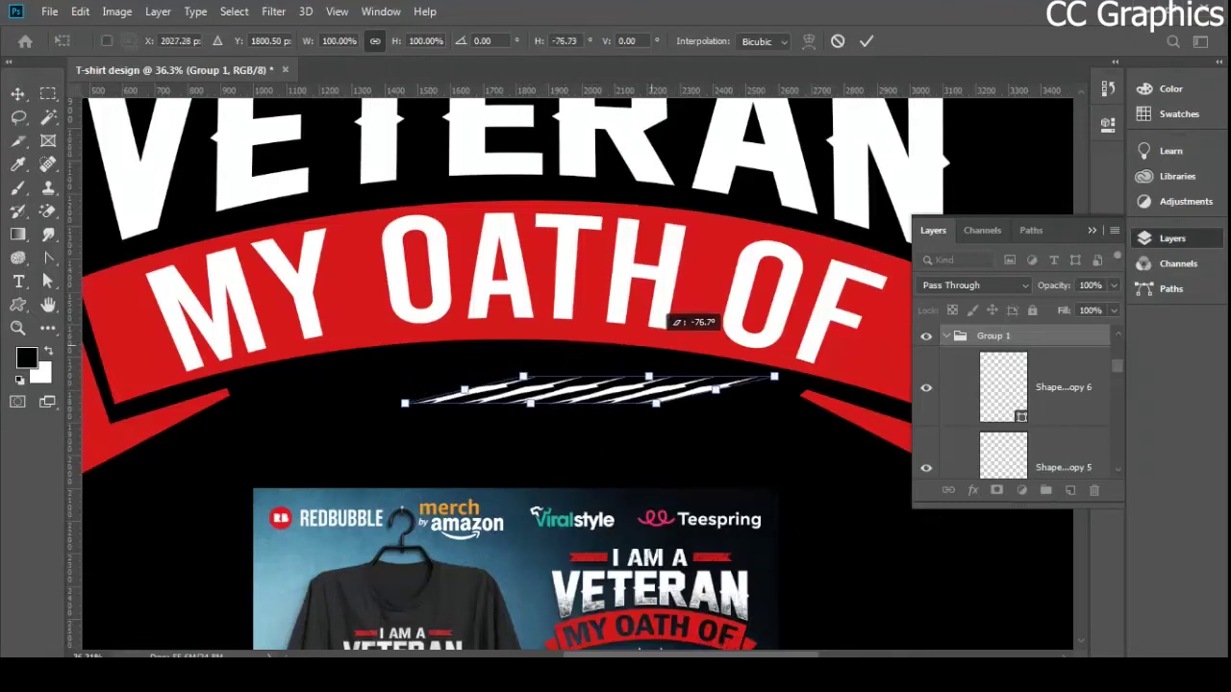
key("ctrl+z")
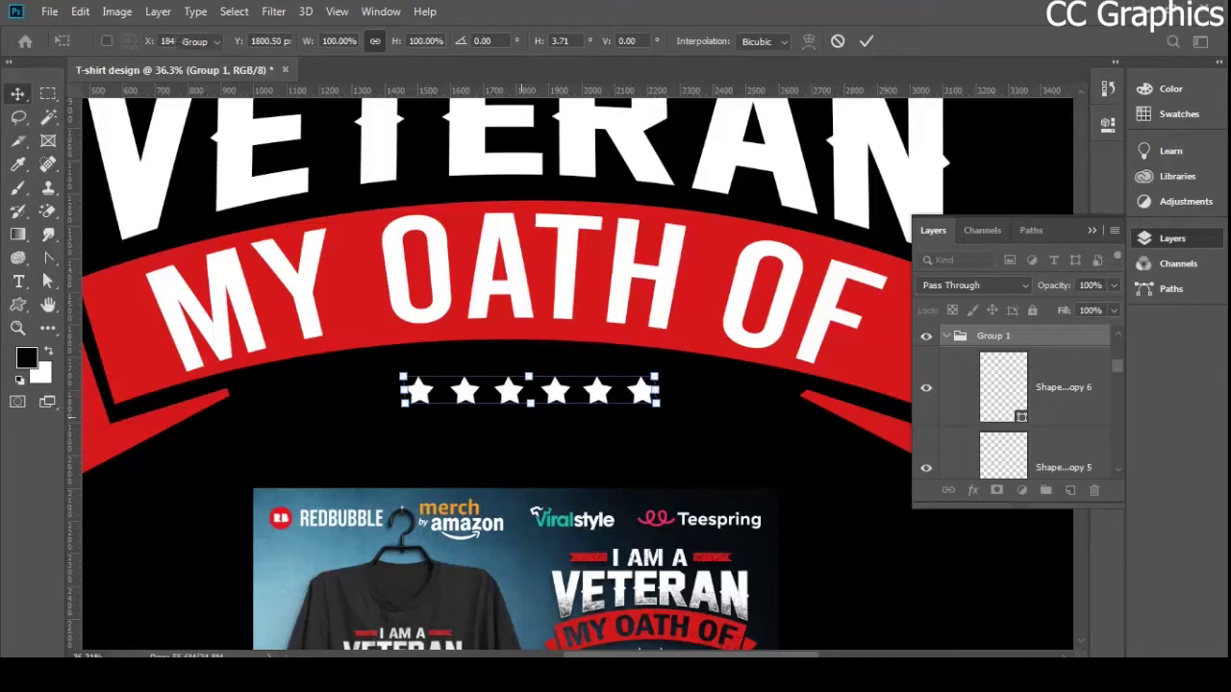
key("Return")
- Nudge the star group up slightly, closer to the lower edge of the MY OATH OF banner
scroll(501, 390, "down", 4)
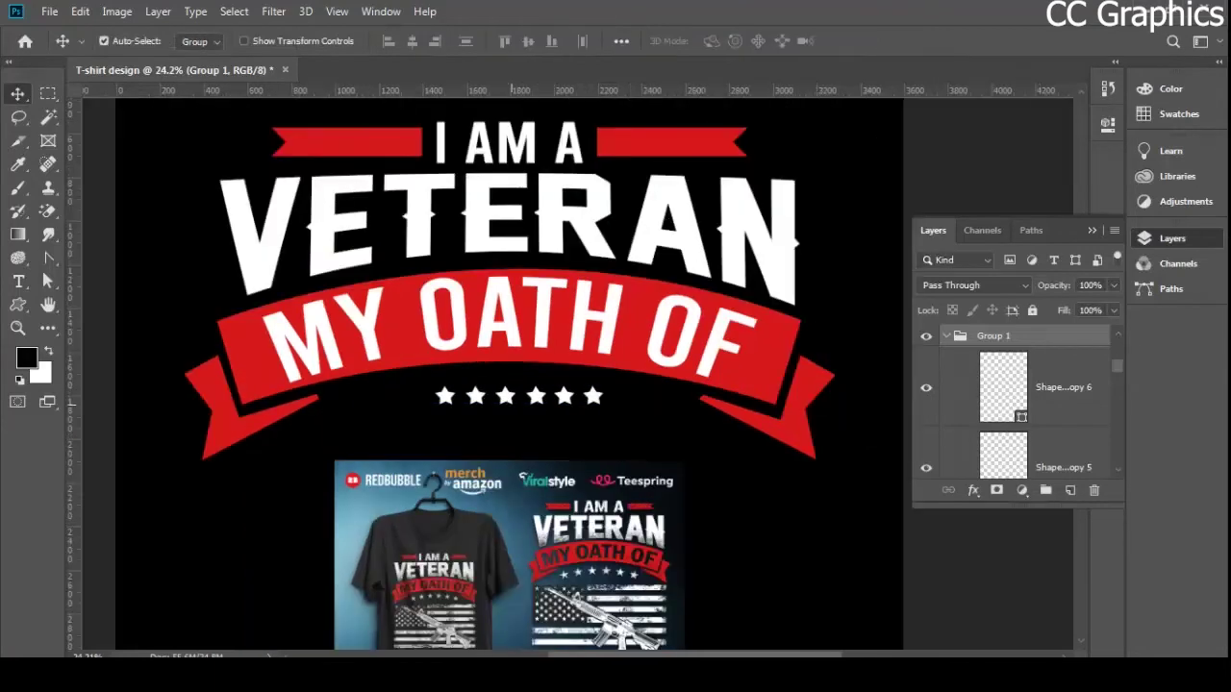
scroll(501, 394, "down", 2)
scroll(501, 409, "down", 4)
scroll(512, 432, "up", 2)
scroll(513, 433, "down", 4)
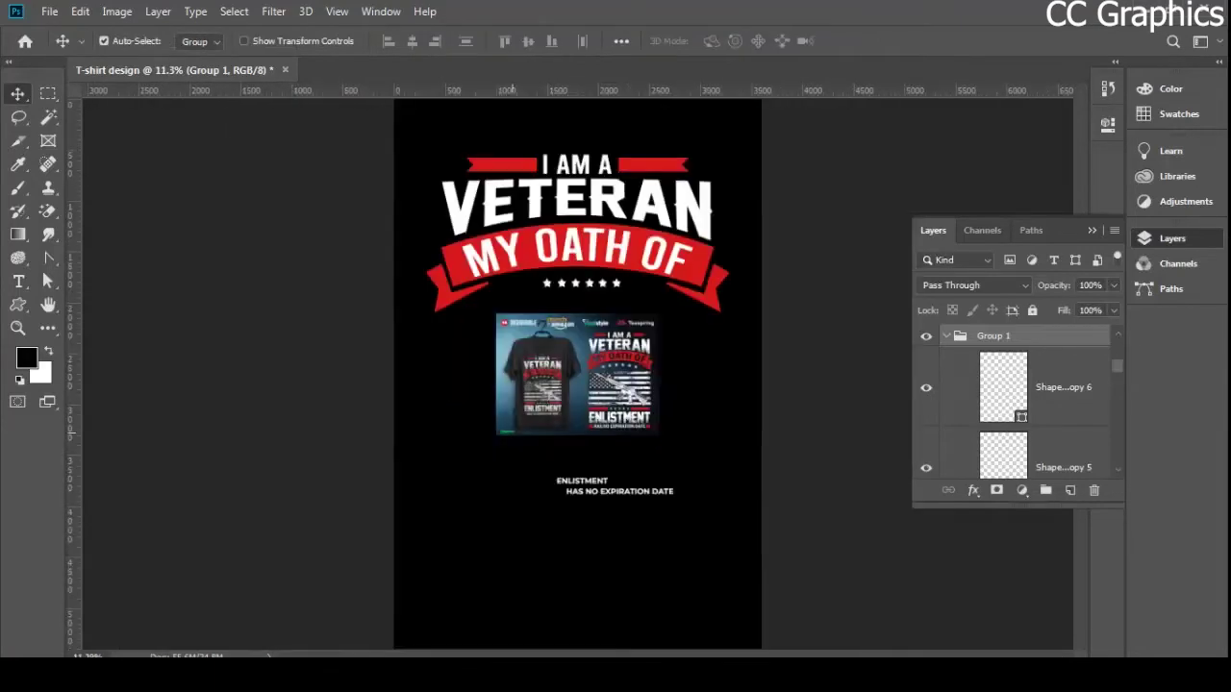
scroll(575, 327, "up", 5)
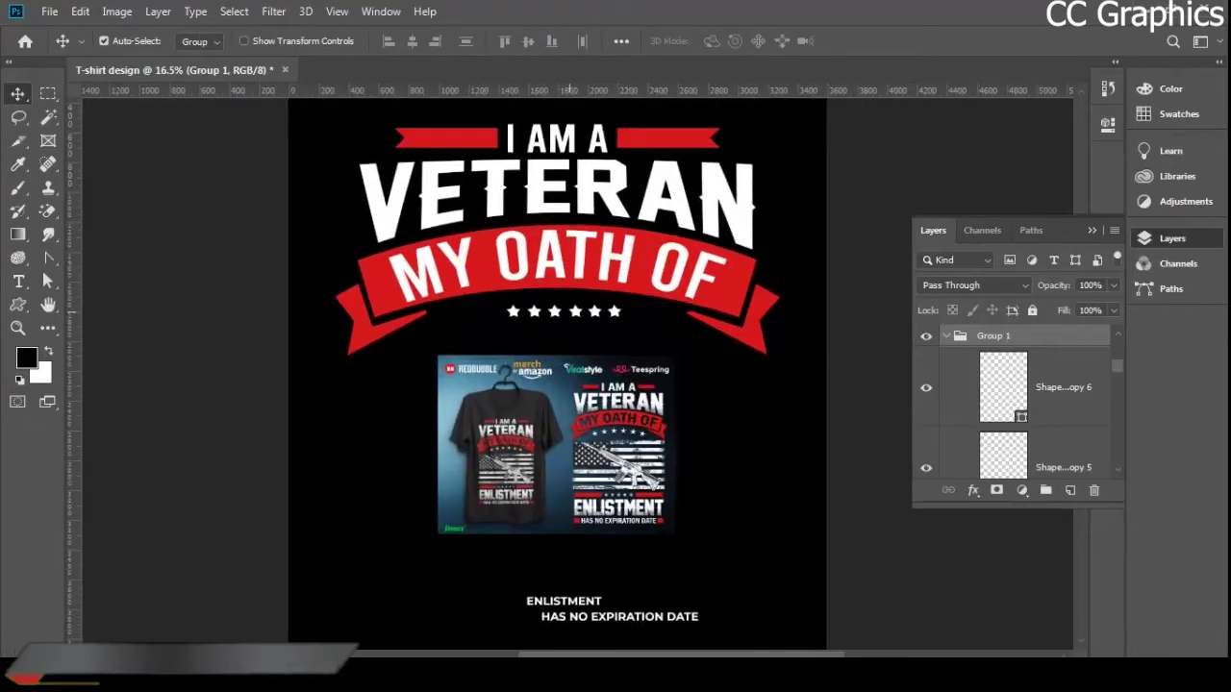
scroll(567, 306, "up", 2)
scroll(567, 306, "up", 1)
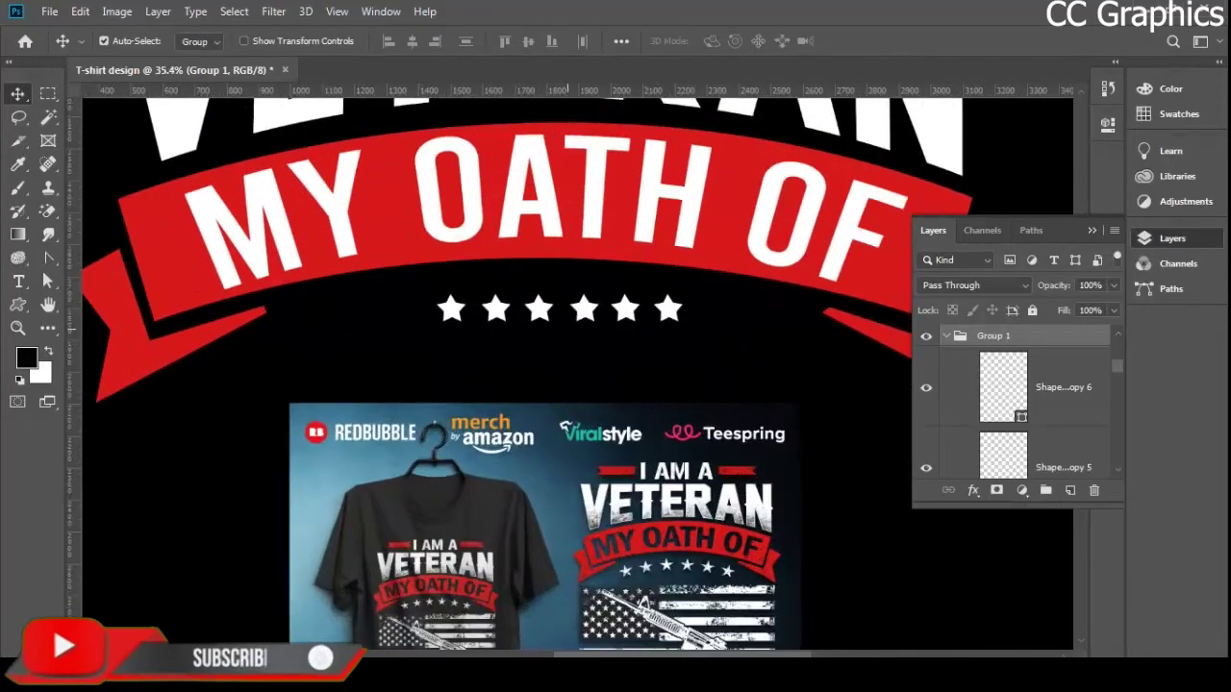
key("Up")
key("Up")
key("Up")
key("Up")
key("Up")
key("Up")
key("Up")
key("Up")
key("Up")
key("Up")
key("Up")
key("Up")
key("Up")
key("Up")
key("Up")
key("Up")
key("Up")
key("Up")
key("Up")
key("Up")
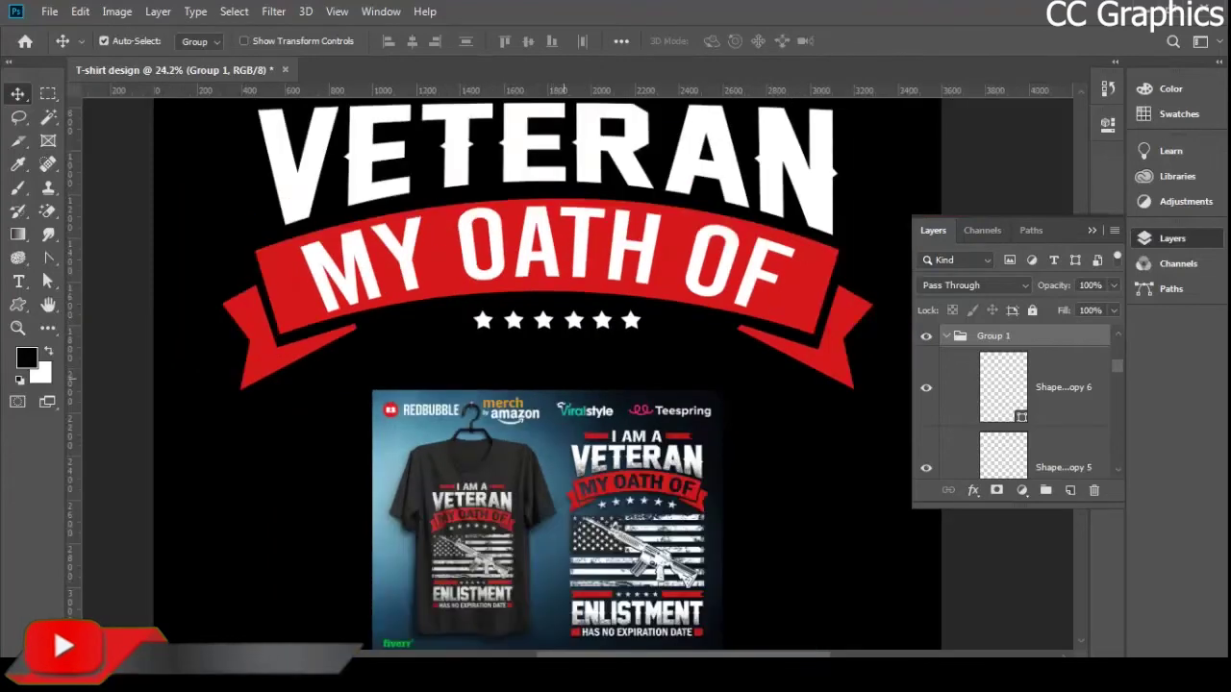
- Examine the reference mockup image and move it down to the lower part of the canvas, clear of the area under the stars
scroll(468, 371, "down", 2)
scroll(497, 557, "up", 3)
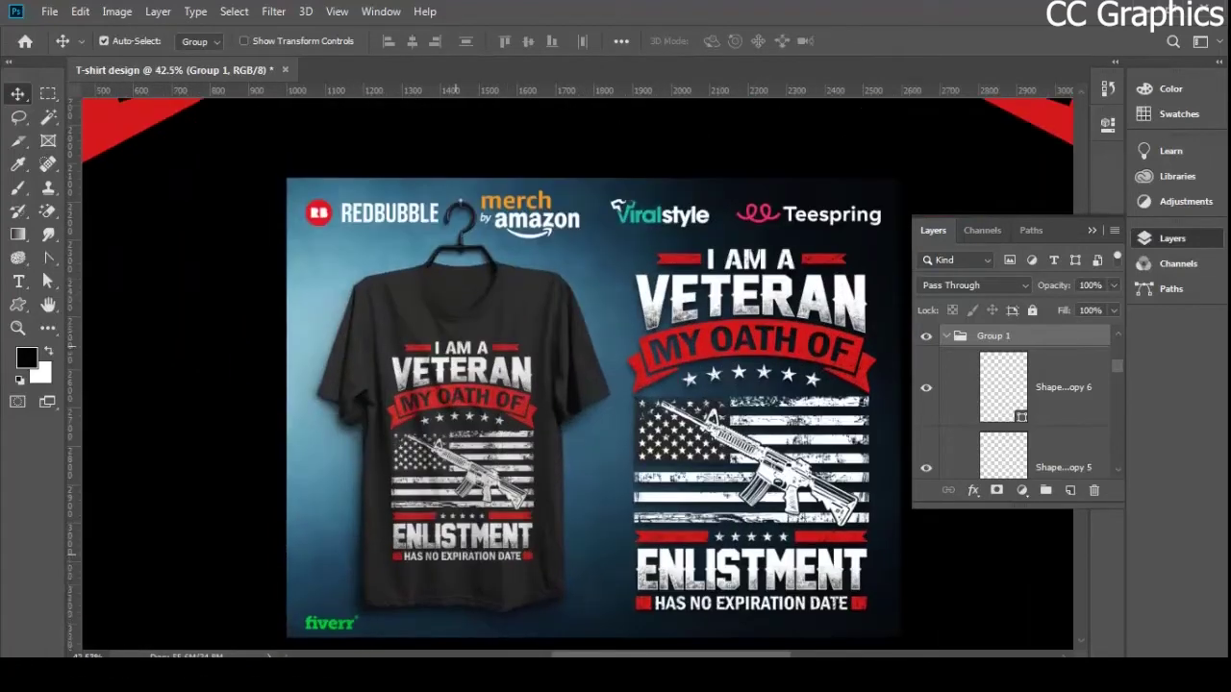
scroll(494, 366, "down", 4)
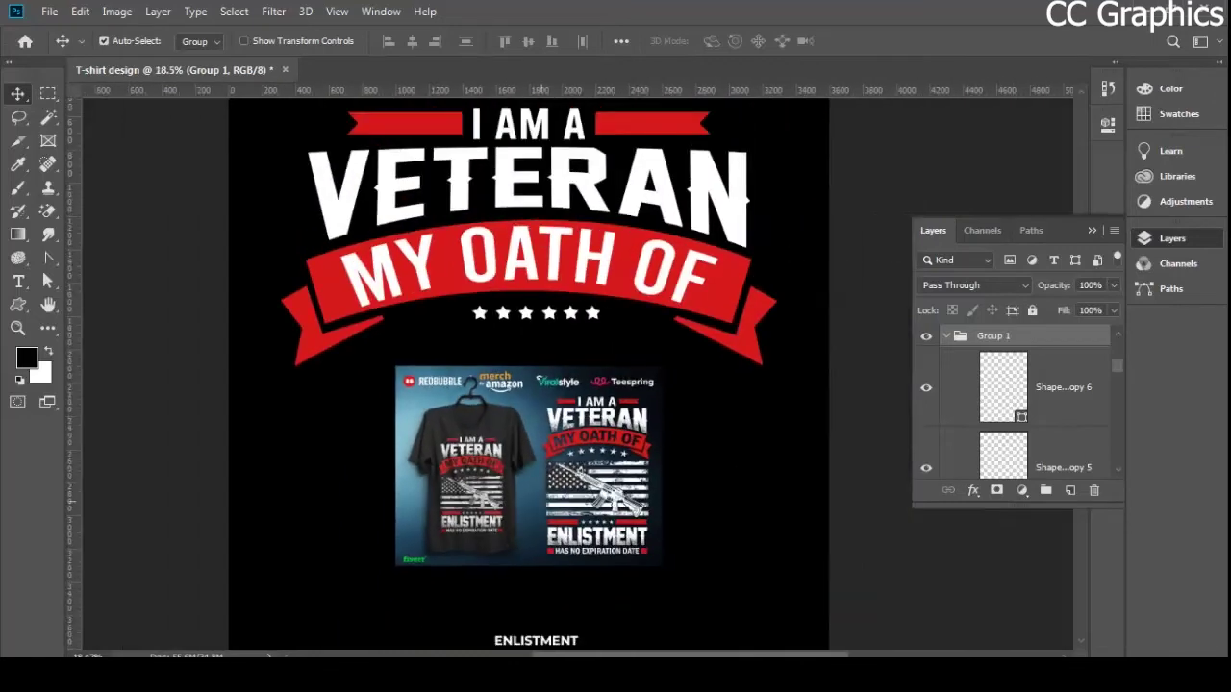
scroll(529, 375, "down", 3)
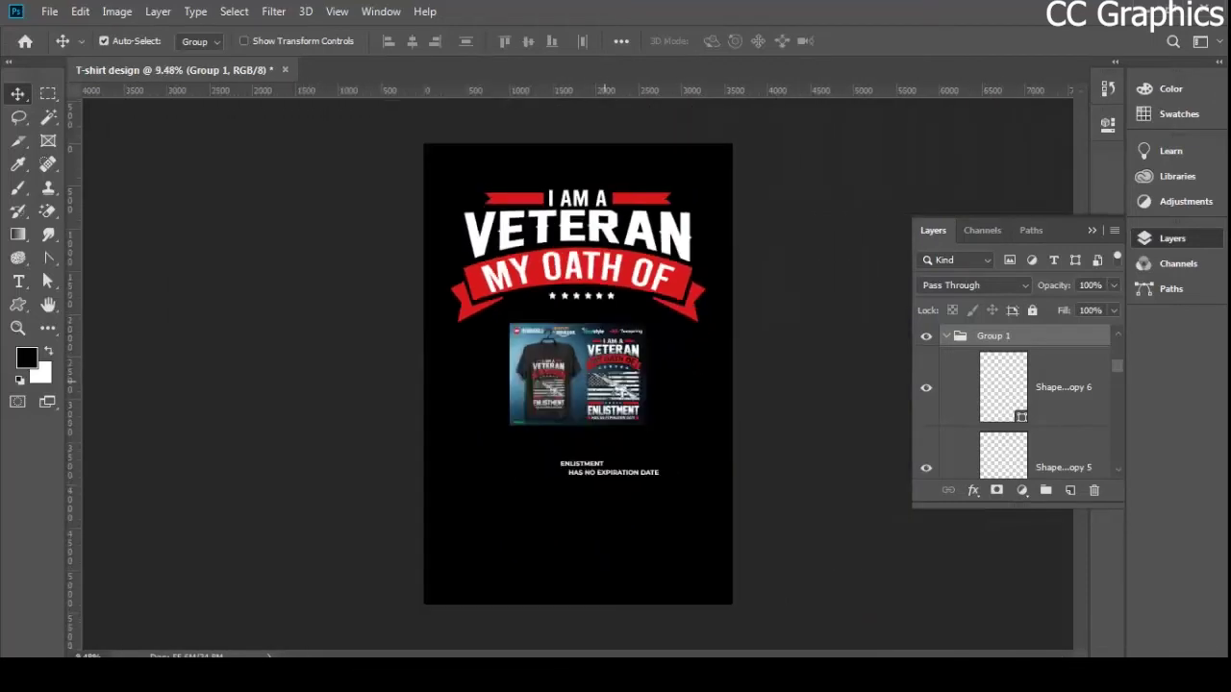
left_click_drag(575, 375, 566, 525)
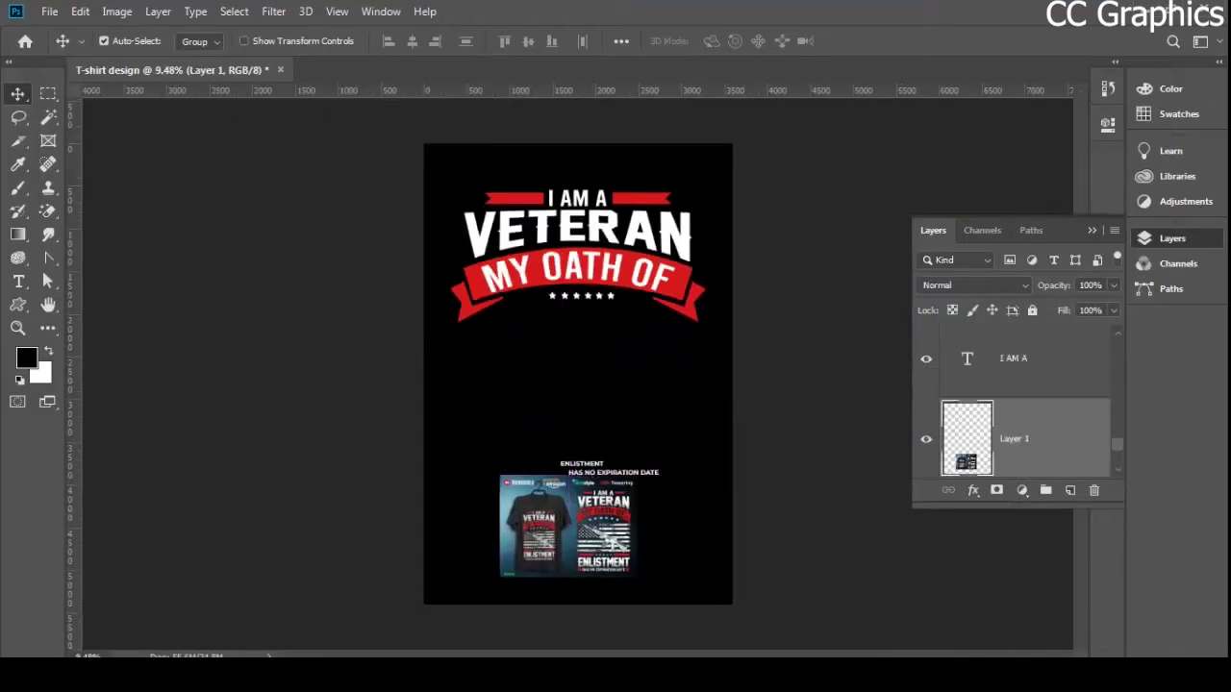
- Show the hidden American flag on Layer 2 and move it directly beneath the row of stars
scroll(1017, 404, "up", 5)
scroll(1014, 399, "up", 3)
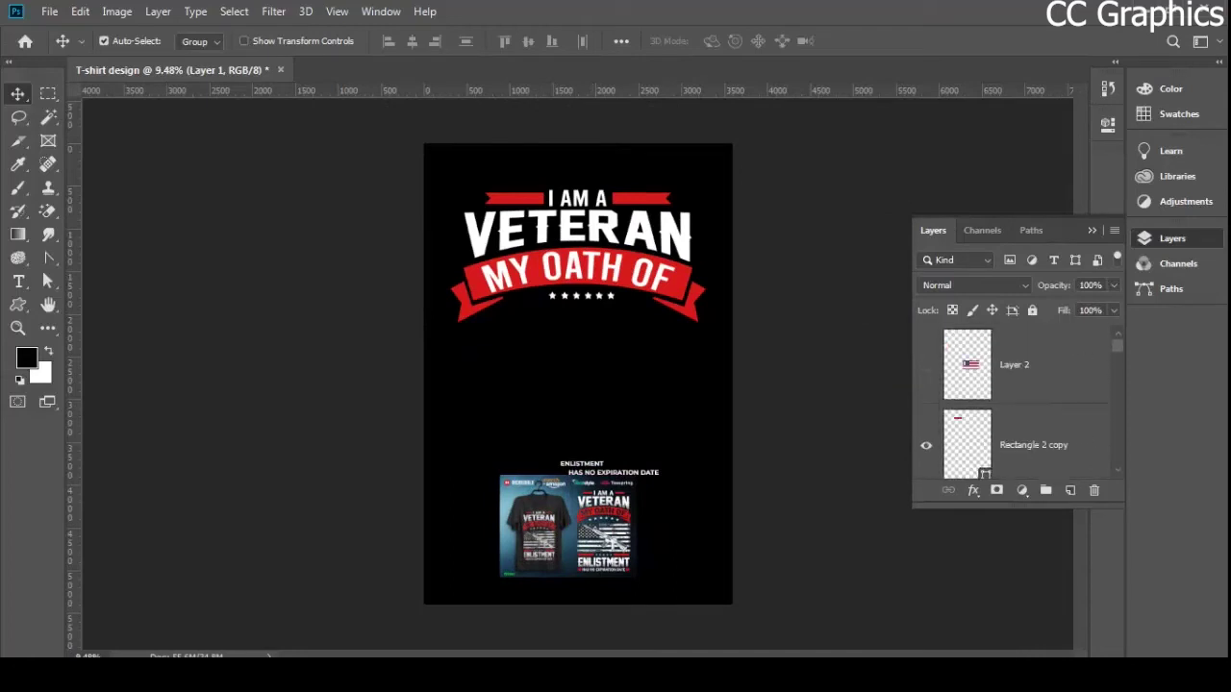
left_click(925, 365)
left_click_drag(620, 351, 596, 305)
- Scale the flag proportionally to about 178% and centre it below the stars and banner
key("ctrl+t")
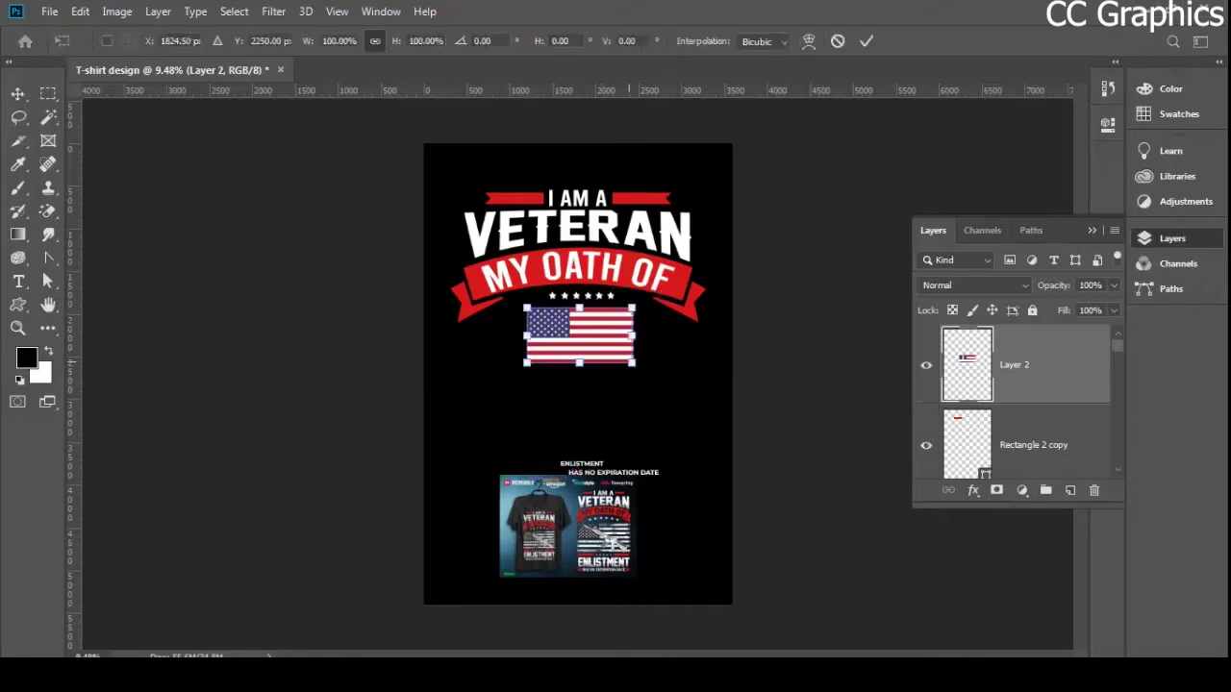
left_click_drag(634, 363, 716, 406)
key("ctrl+z")
left_click_drag(663, 332, 626, 348)
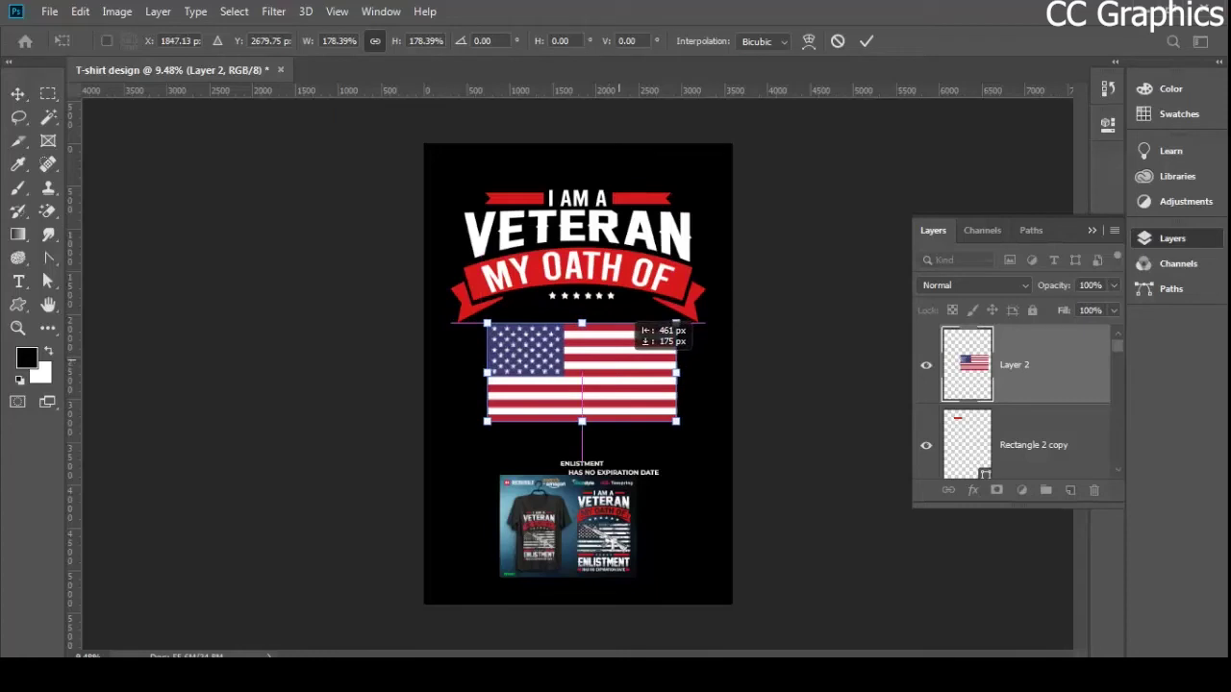
left_click_drag(625, 348, 626, 348)
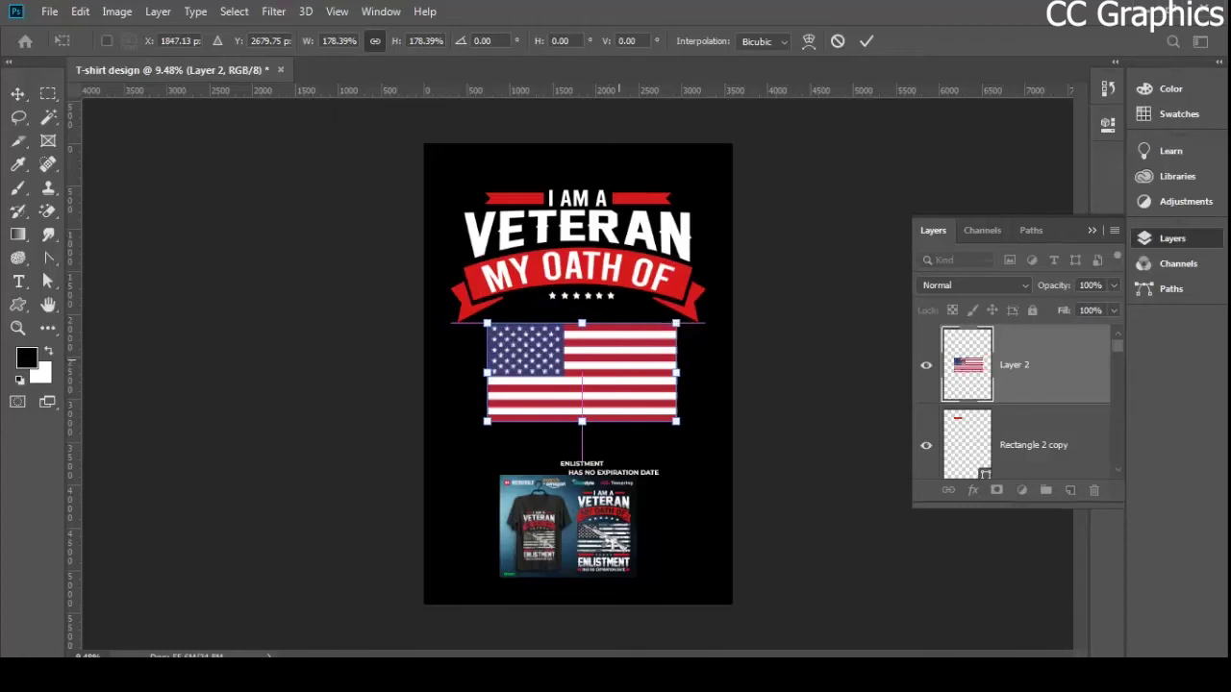
key("ctrl+plus")
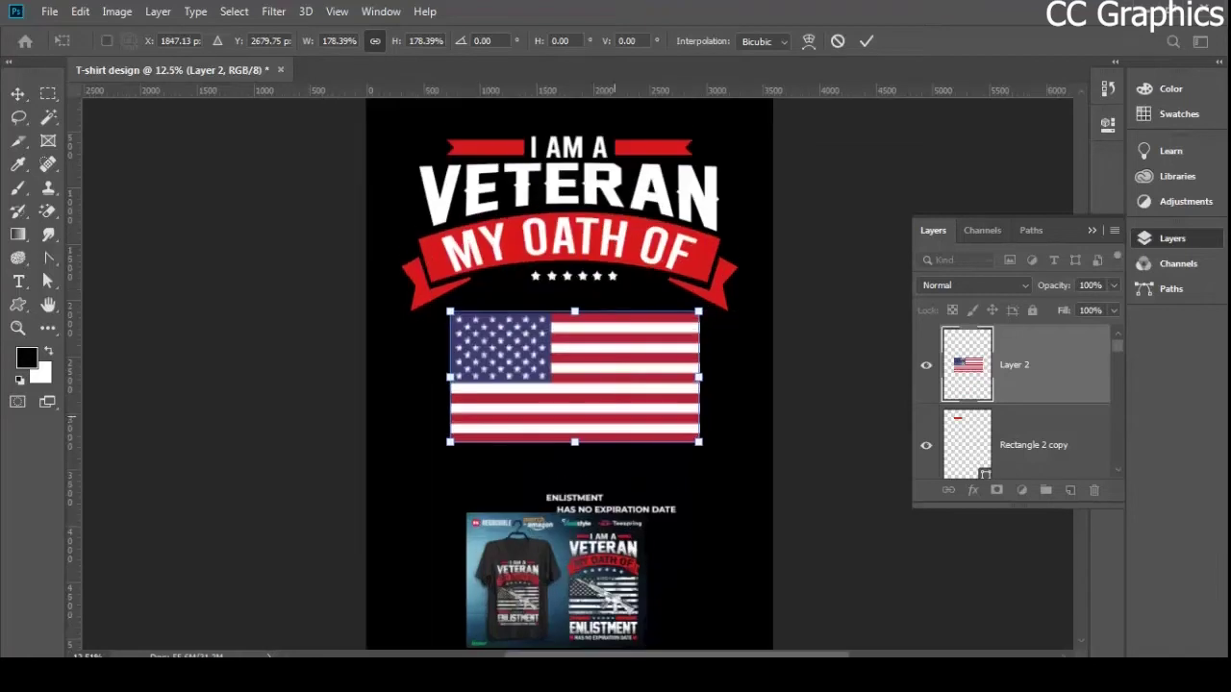
key("Return")
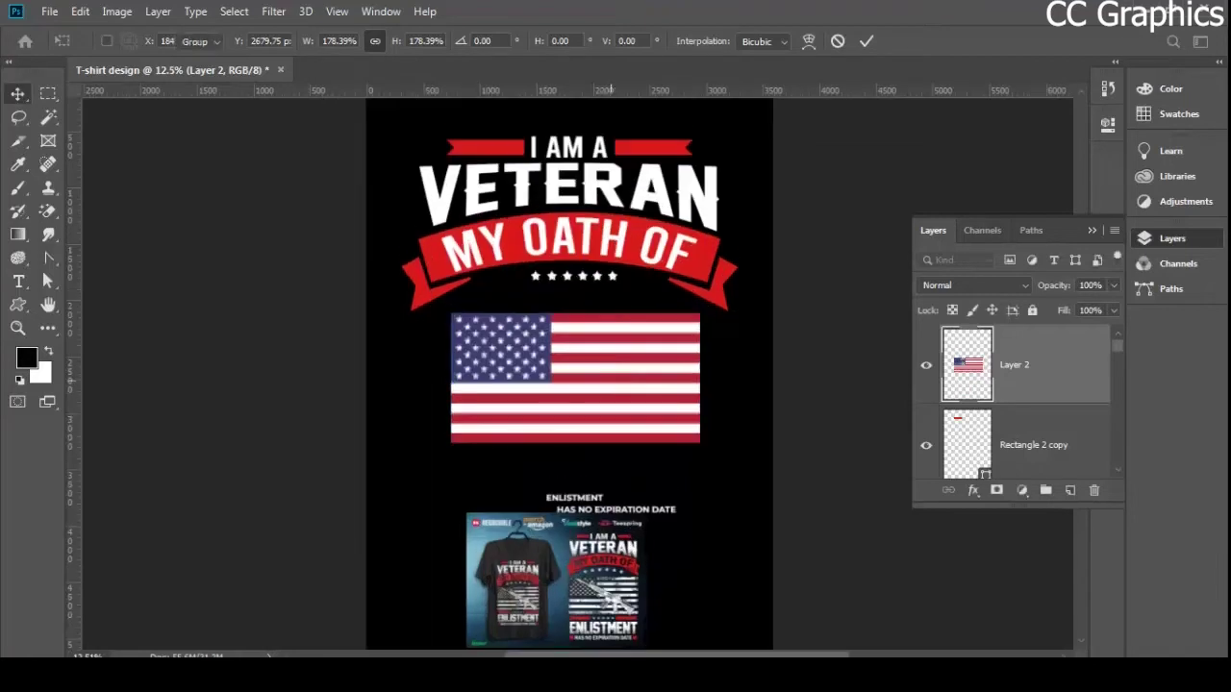
- Nudge the enlarged flag up to narrow the gap between it and the row of stars
key("ctrl+plus")
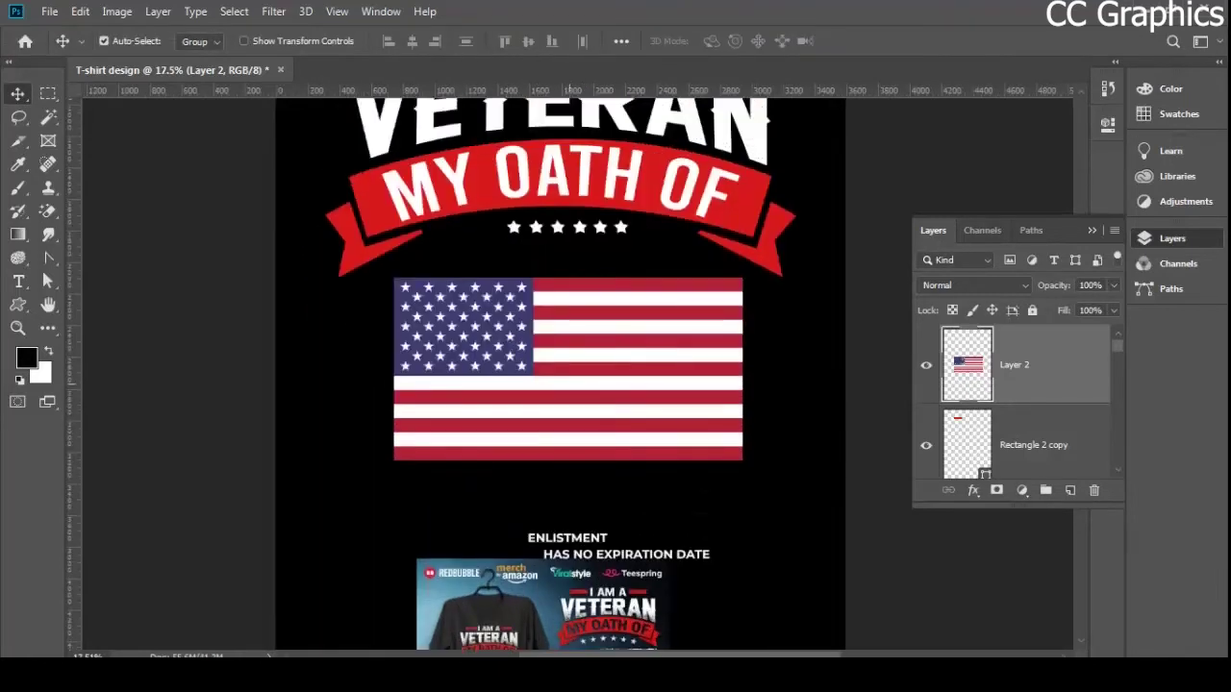
key("shift+Up")
key("shift+Up")
key("shift+Up")
key("shift+Up")
key("shift+Up")
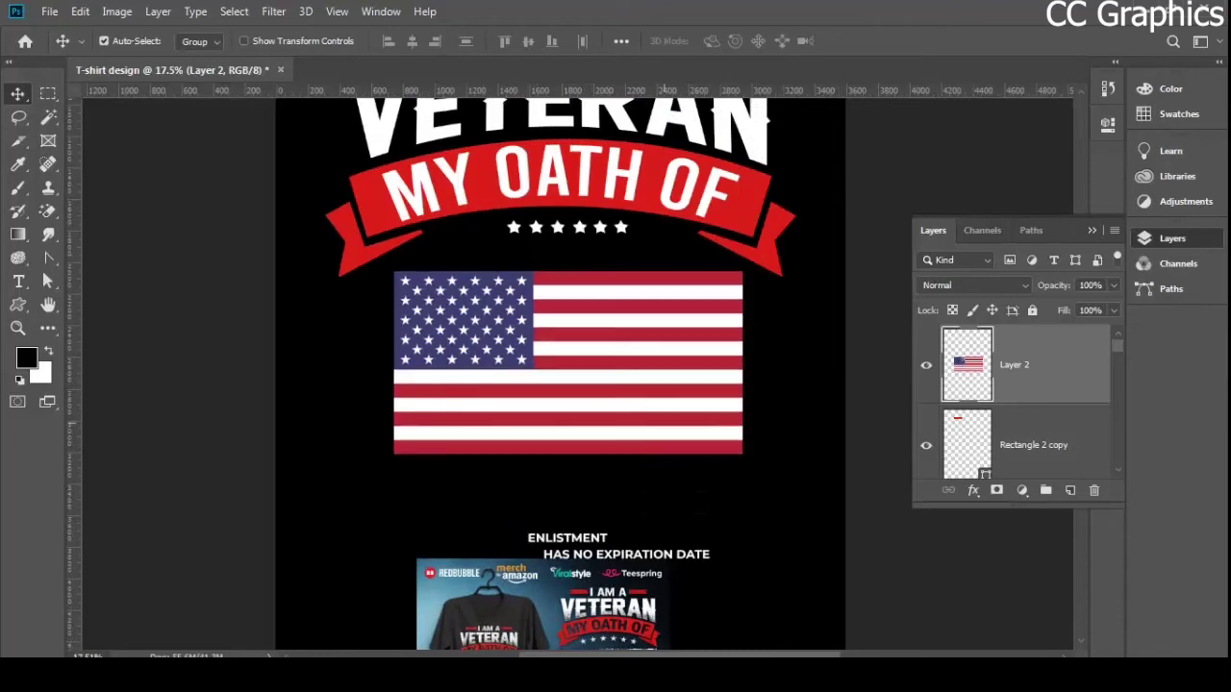
key("shift+Up")
key("shift+Up")
scroll(560, 375, "down", 3)
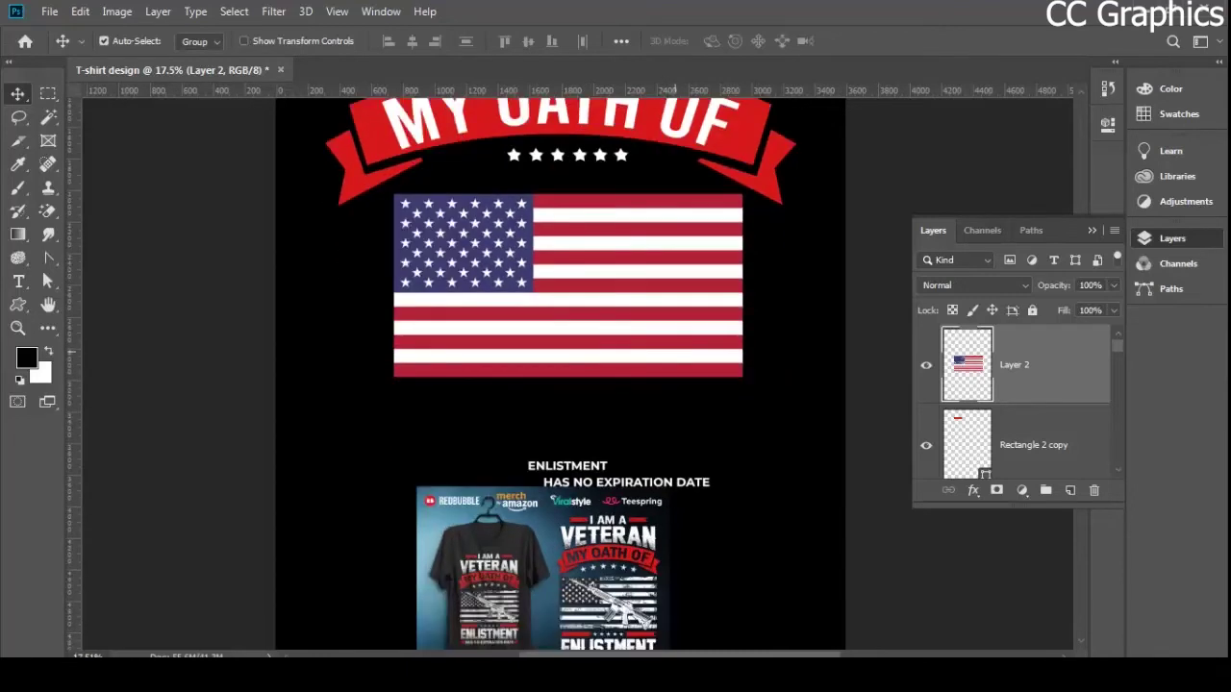
scroll(656, 574, "up", 5)
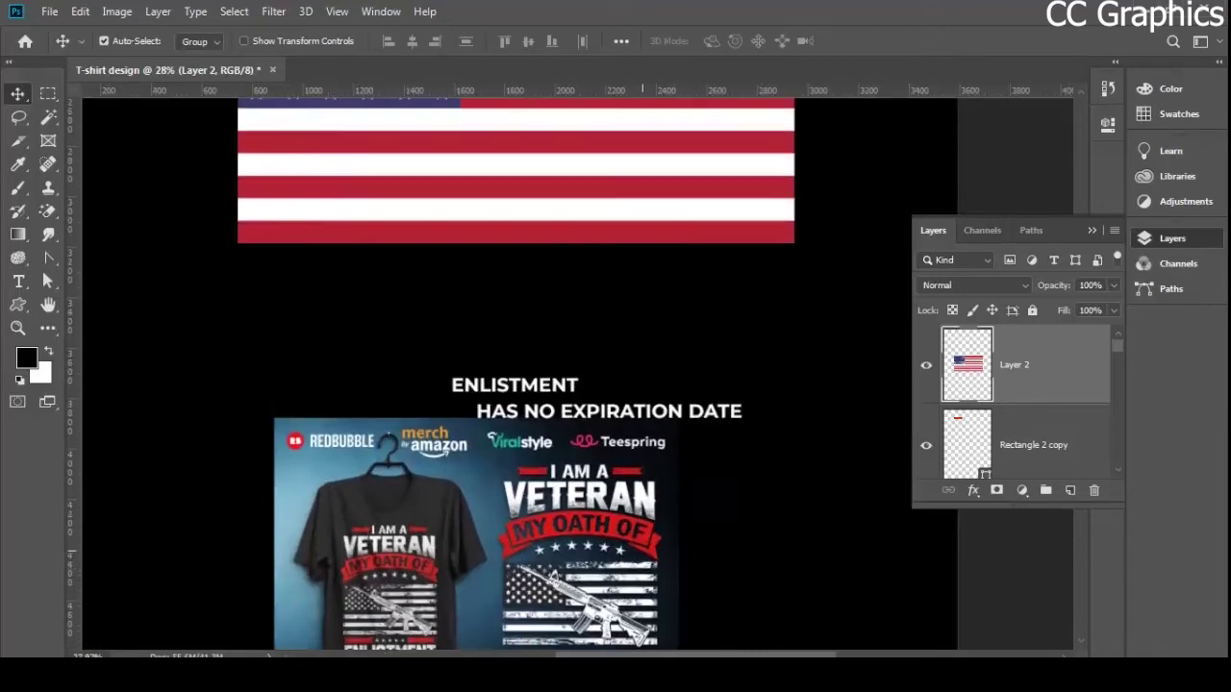
scroll(519, 375, "up", 6)
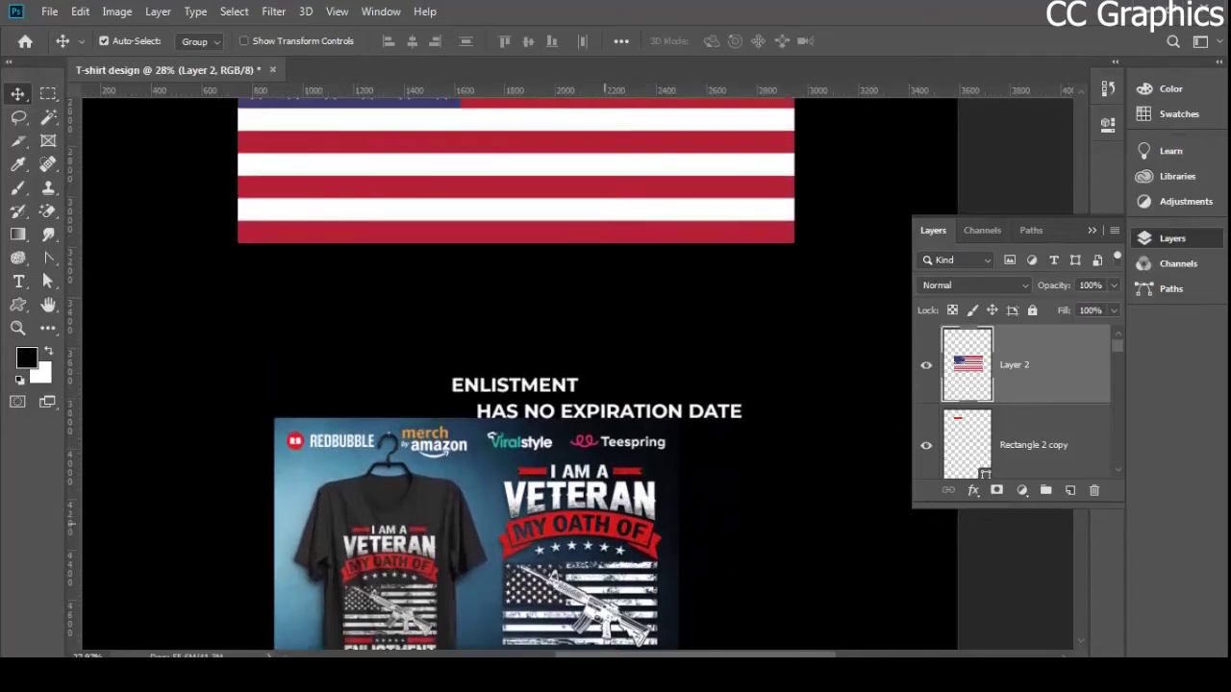
scroll(519, 375, "up", 1)
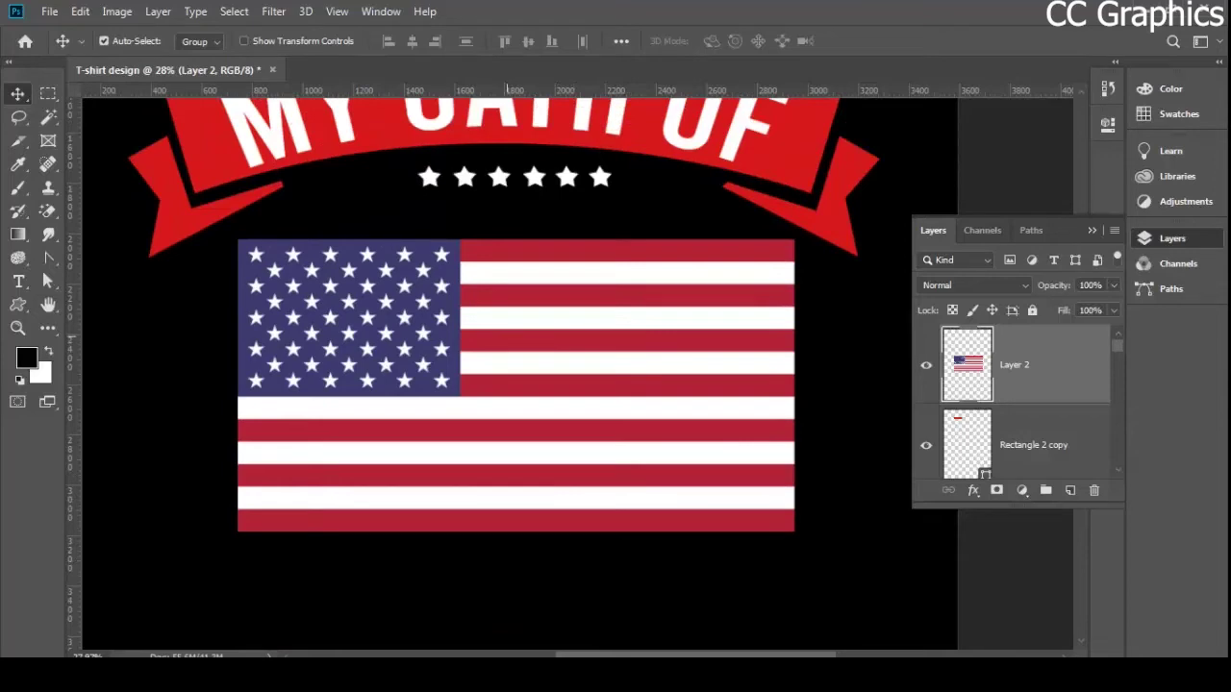
left_click(117, 11)
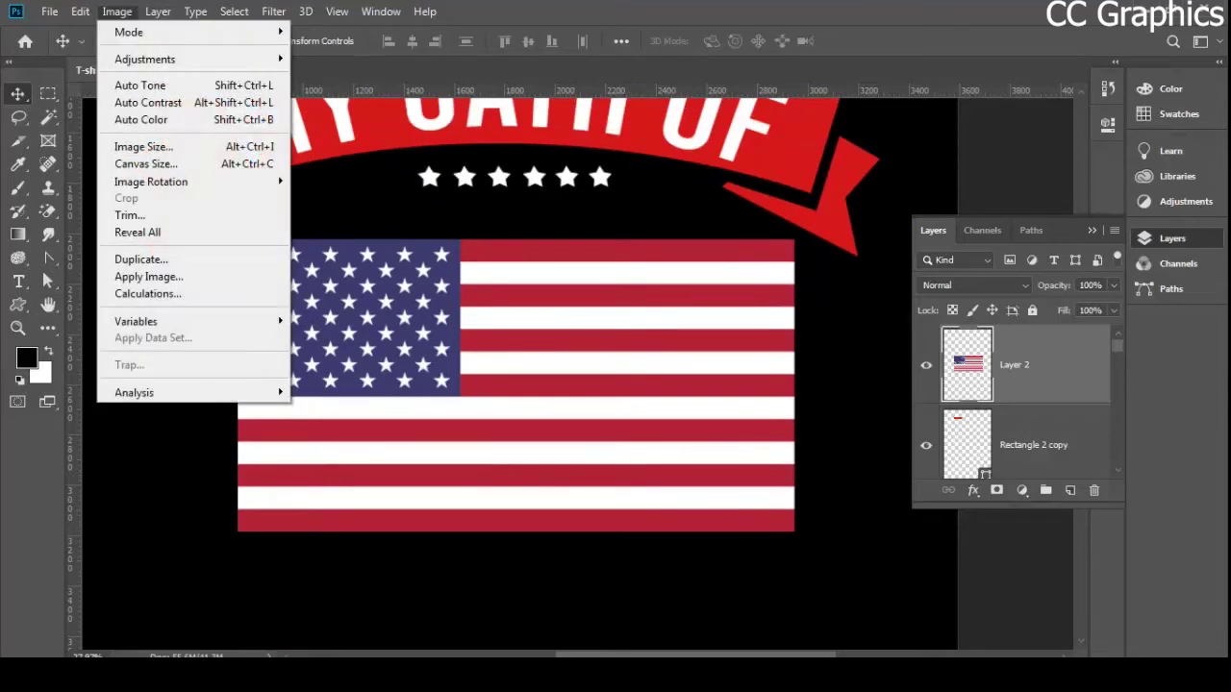
mouse_move(145, 59)
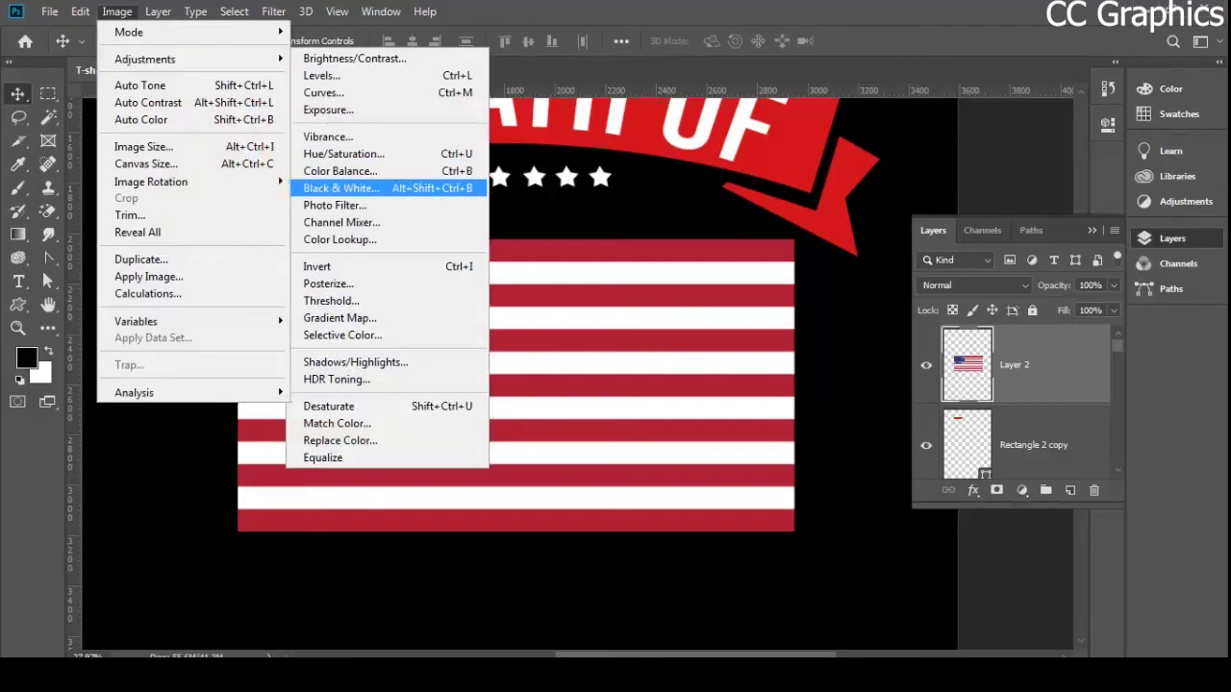
key("Return")
left_click_drag(576, 49, 855, 48)
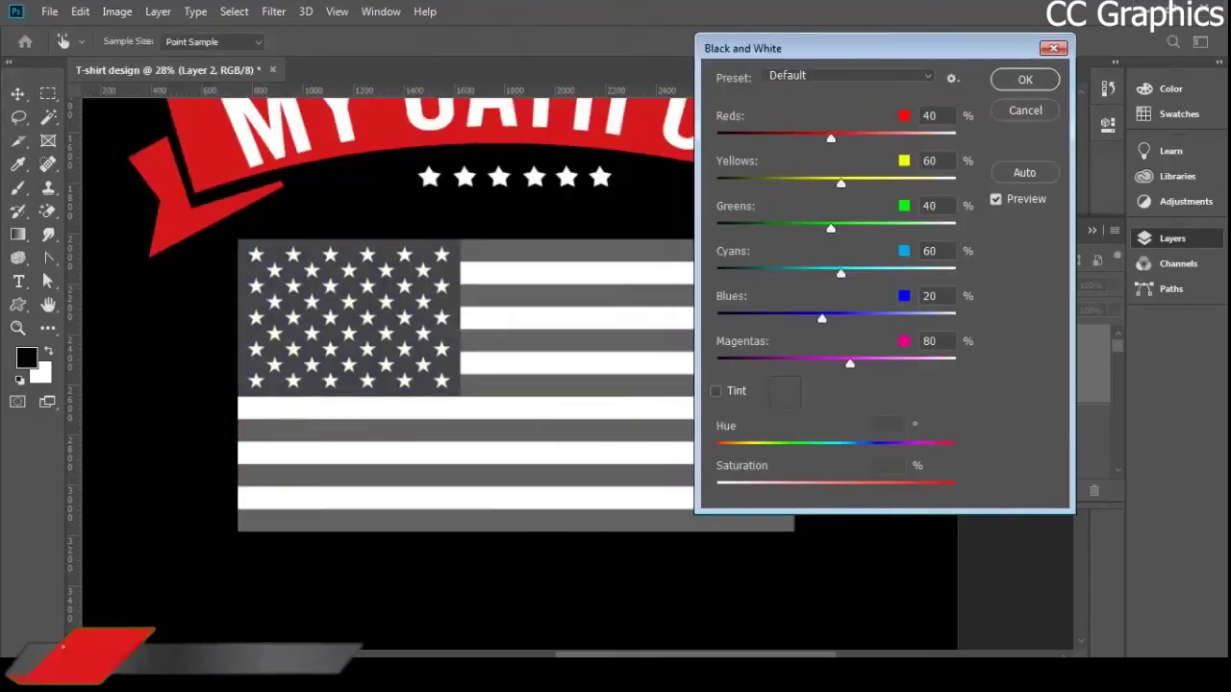
key("Escape")
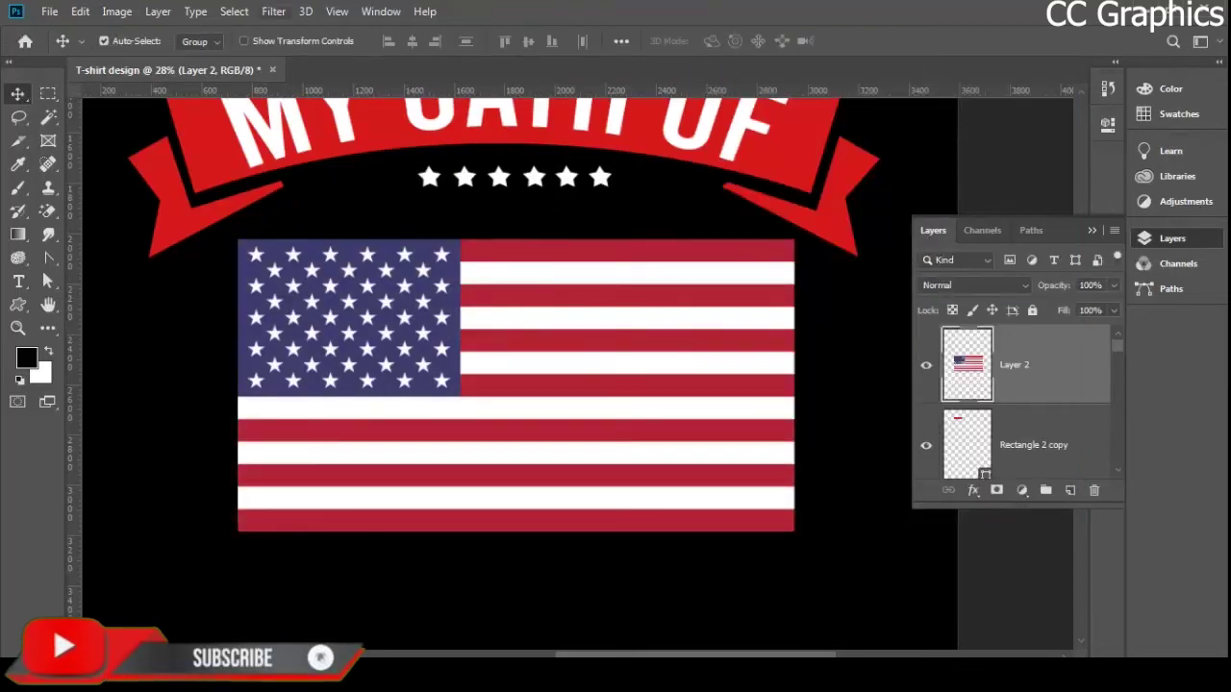
- Open the Filter Gallery for the flag layer and examine the Poster Edges preview across the stars and stripes
left_click(274, 11)
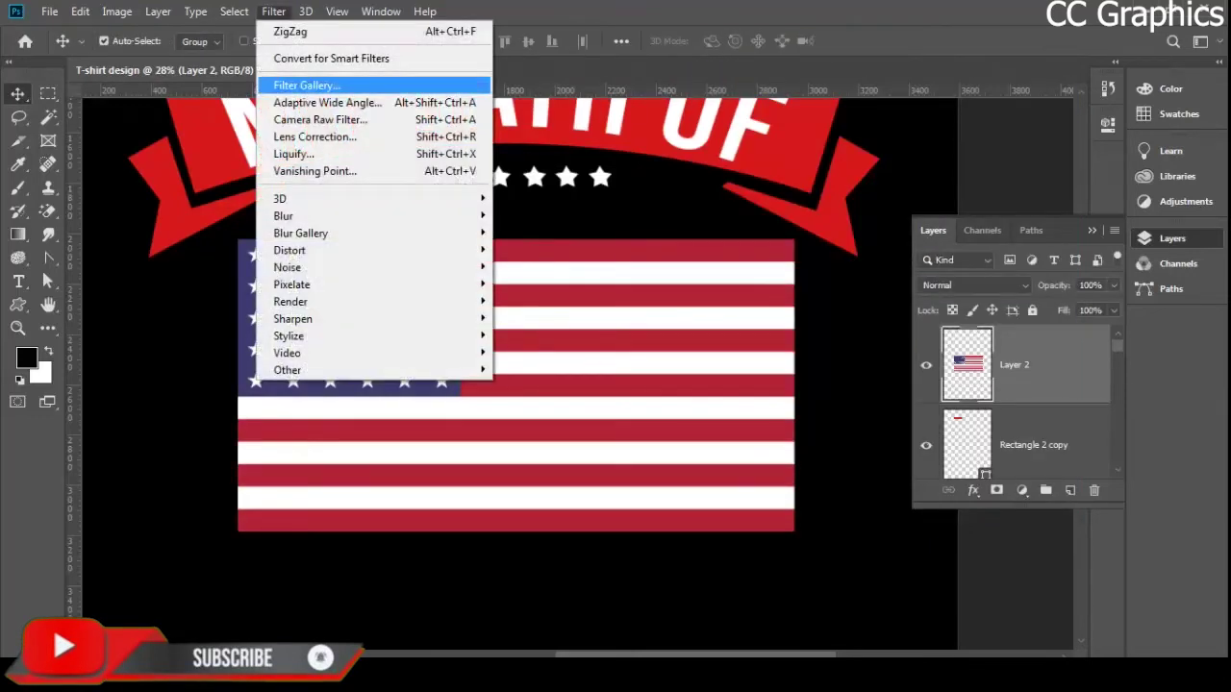
mouse_move(301, 233)
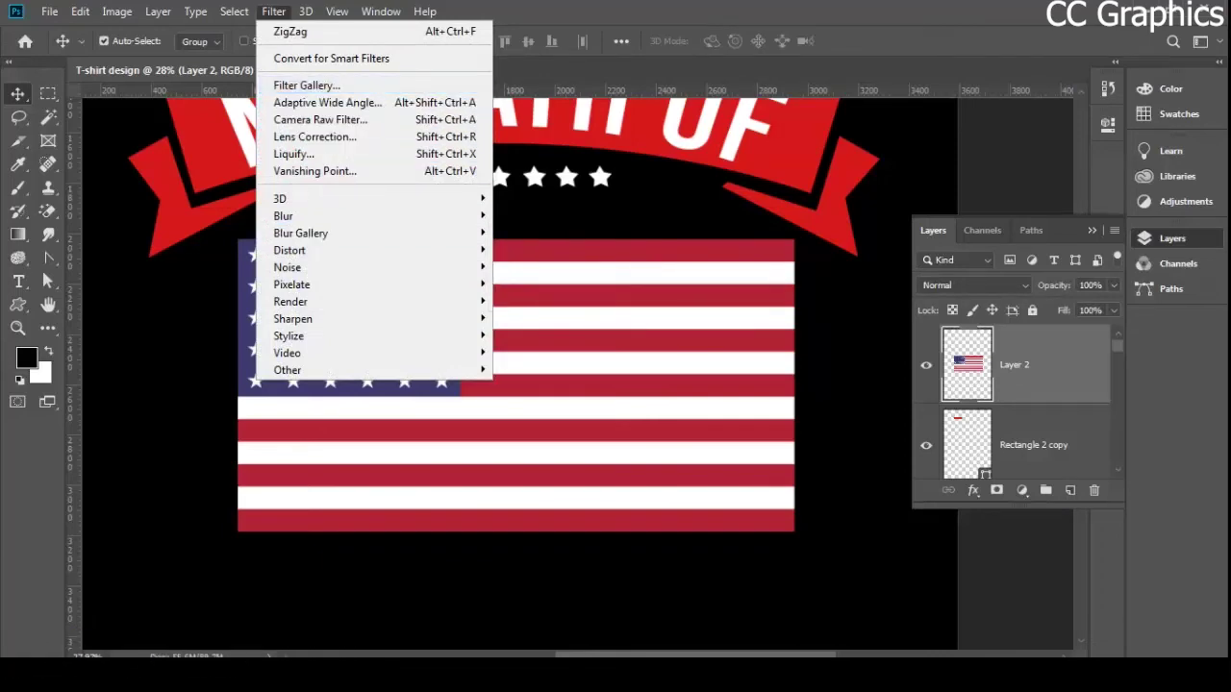
left_click(306, 86)
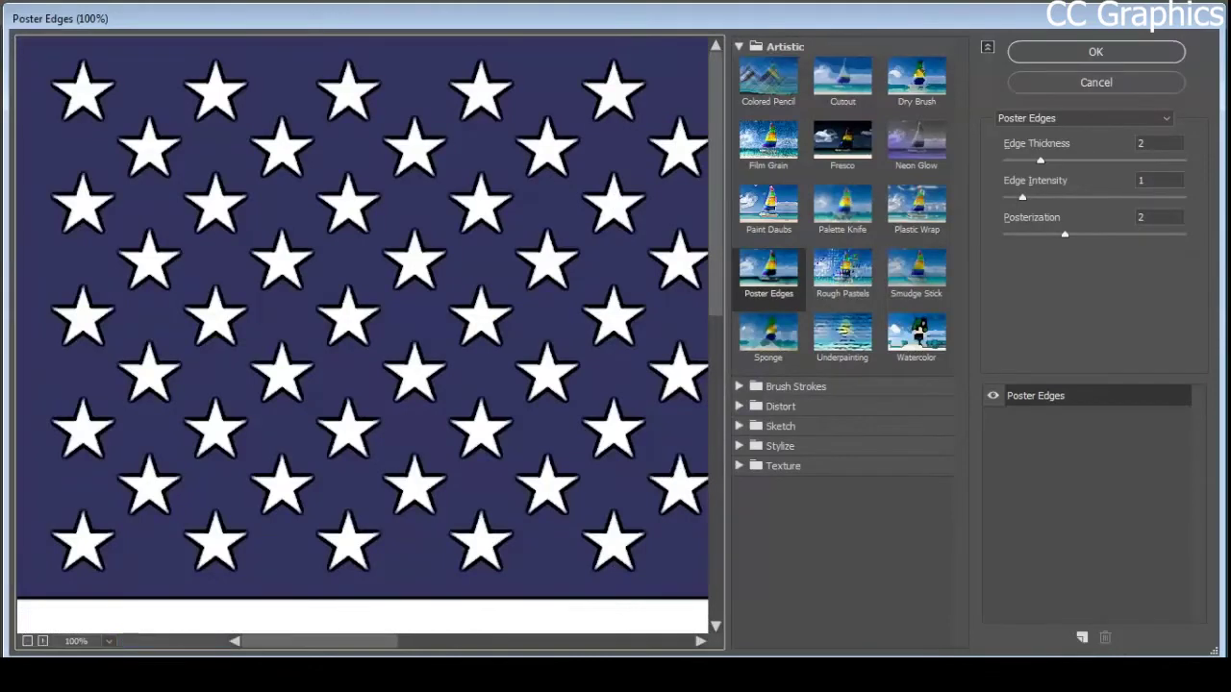
left_click_drag(519, 384, 158, 245)
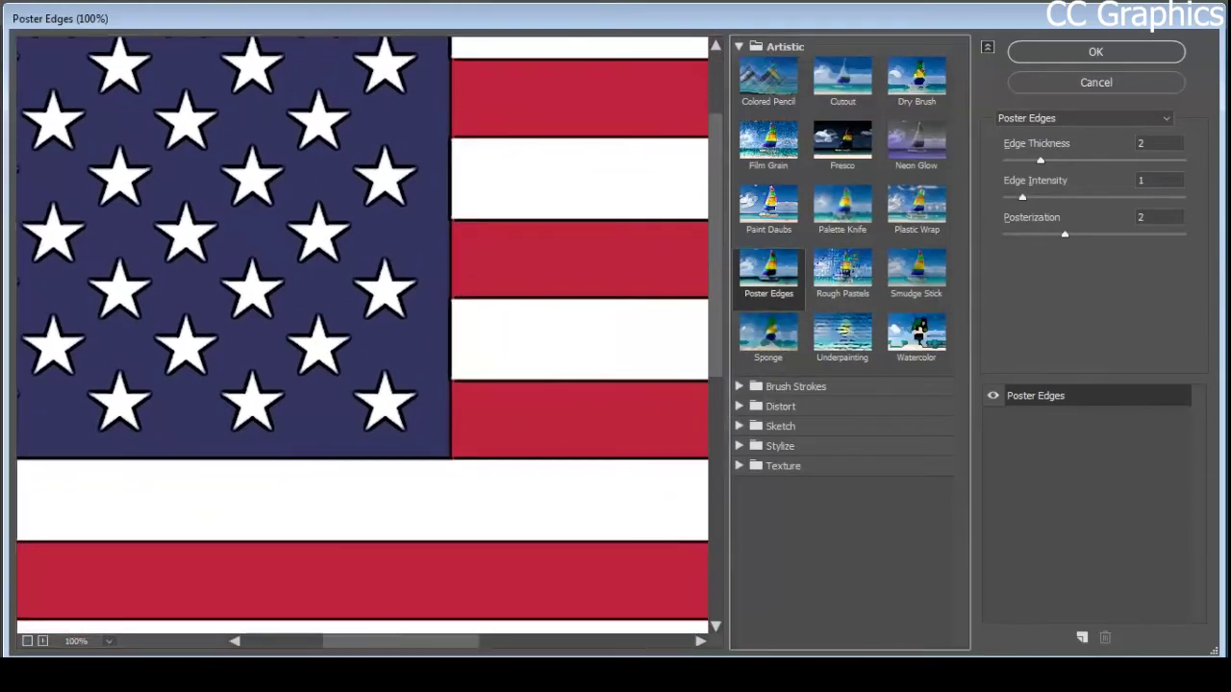
left_click(740, 386)
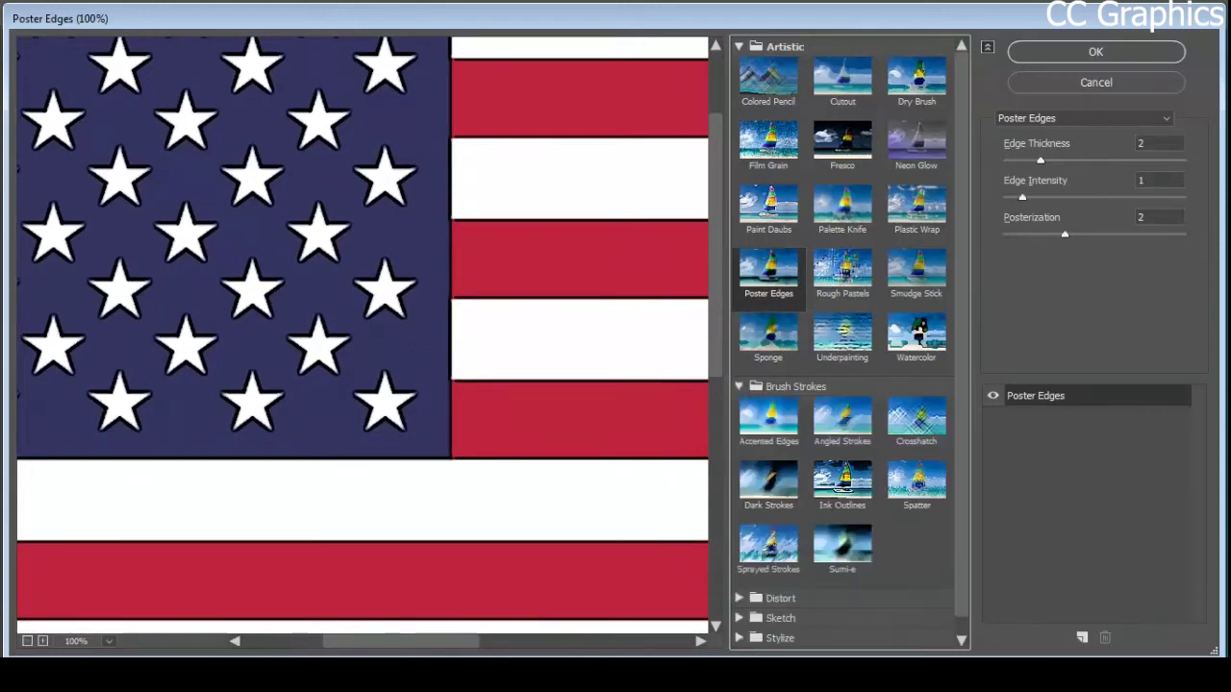
scroll(769, 481, "down", 1)
scroll(769, 510, "up", 1)
left_click_drag(577, 365, 120, 278)
left_click_drag(615, 520, 120, 64)
scroll(369, 342, "up", 10)
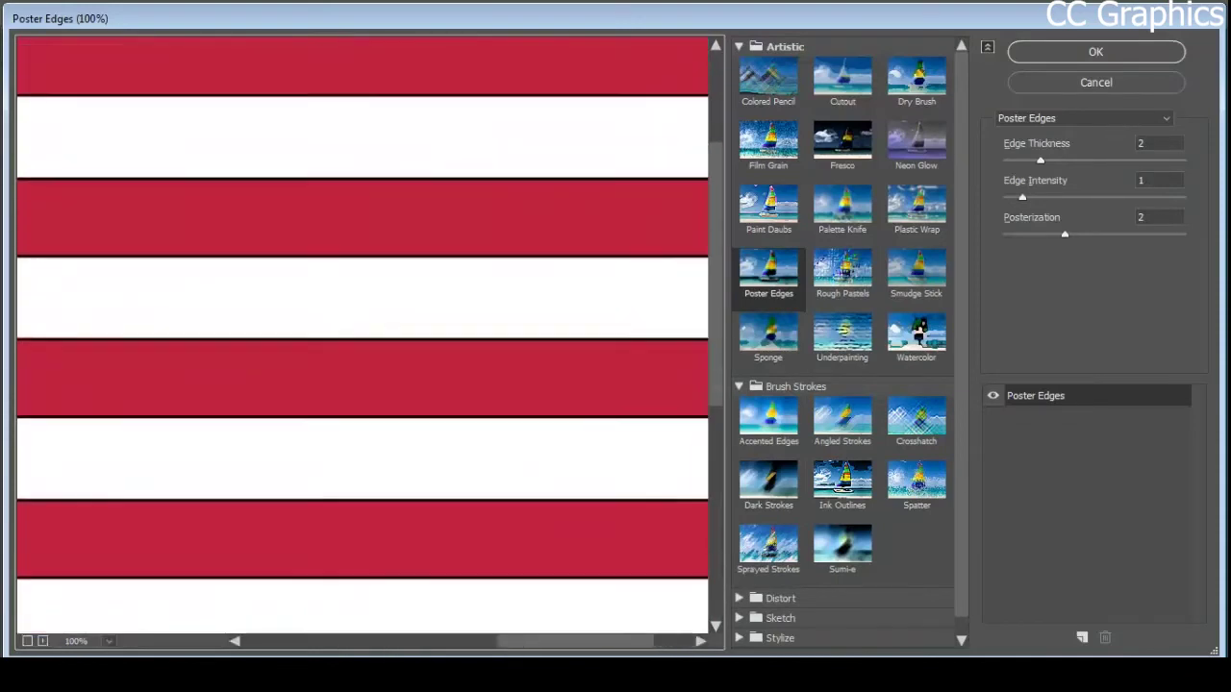
scroll(369, 342, "left", 4)
left_click_drag(193, 317, 596, 367)
- Apply the Film Grain filter to the flag with Grain 4, Highlight Area 0 and Intensity 10
left_click(768, 211)
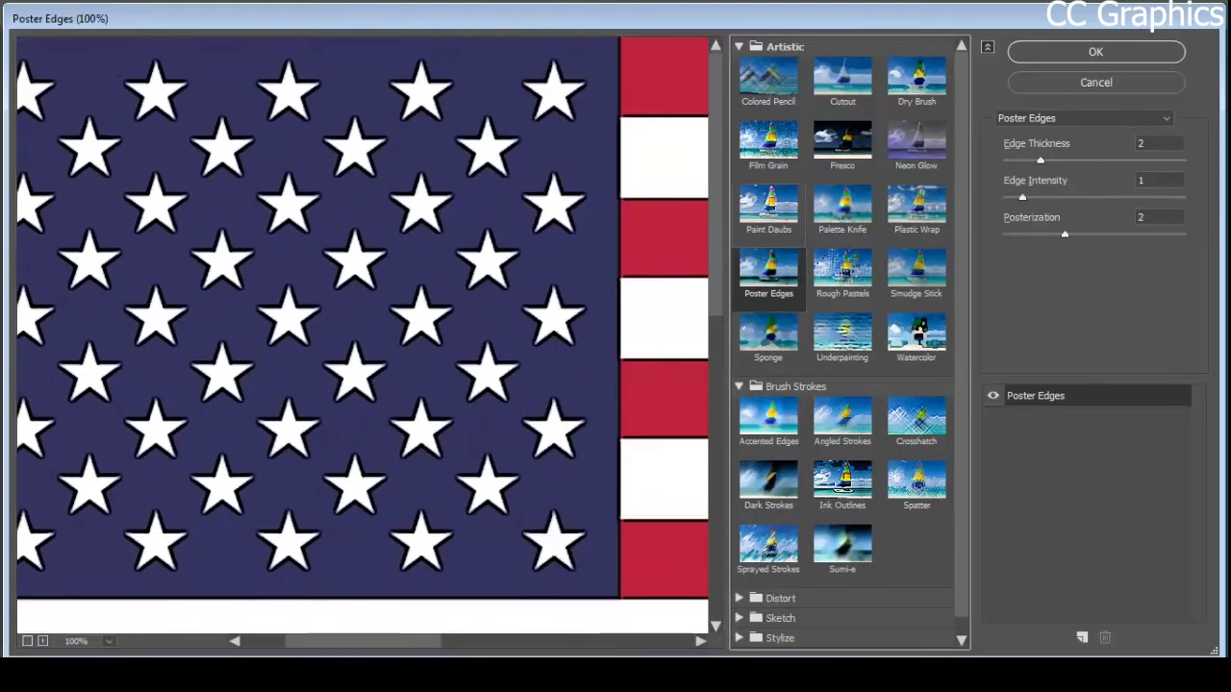
left_click(842, 208)
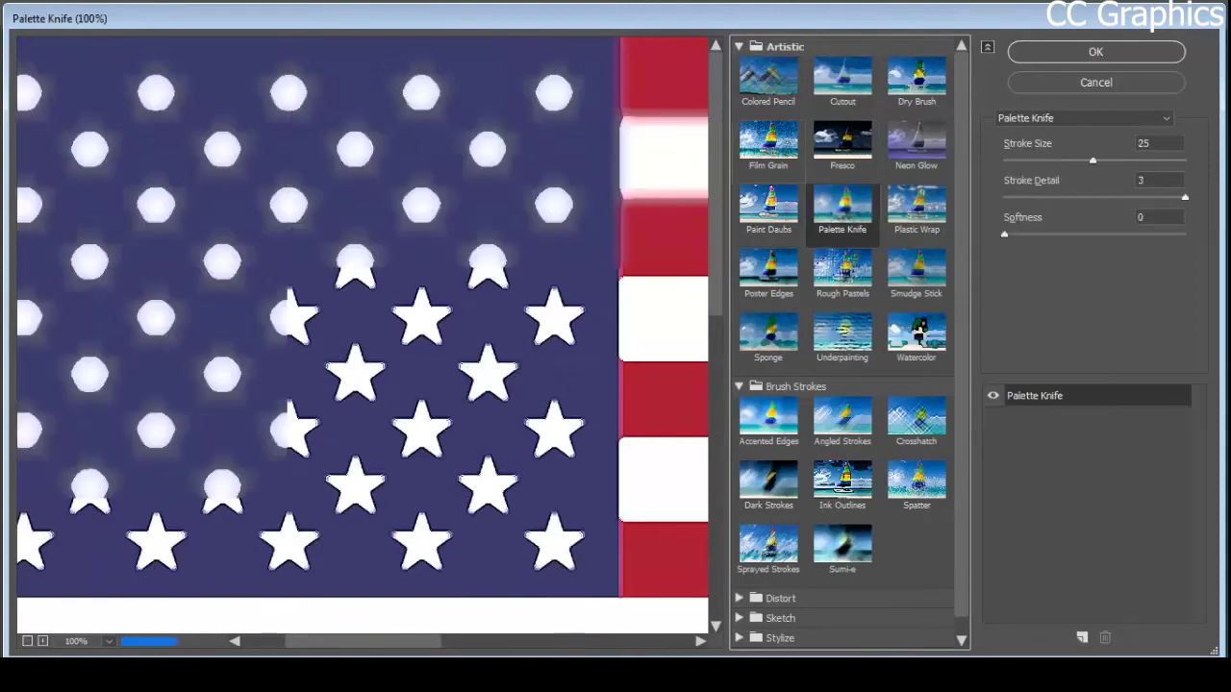
left_click(768, 145)
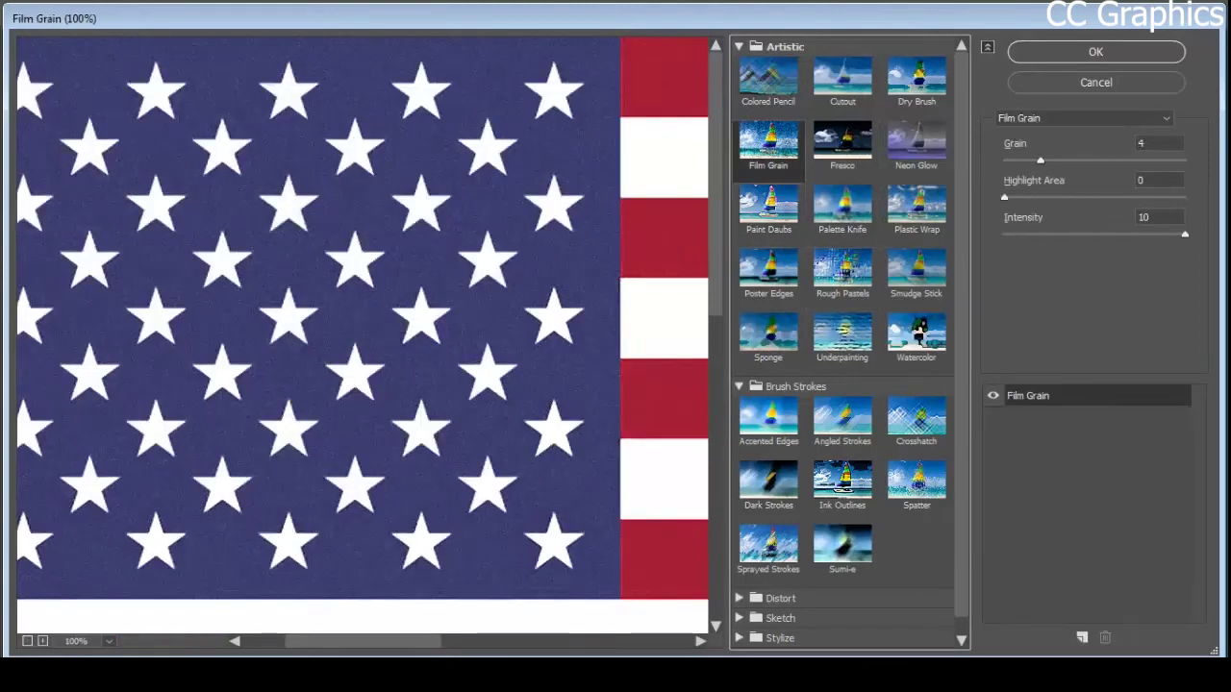
left_click(768, 81)
left_click(768, 145)
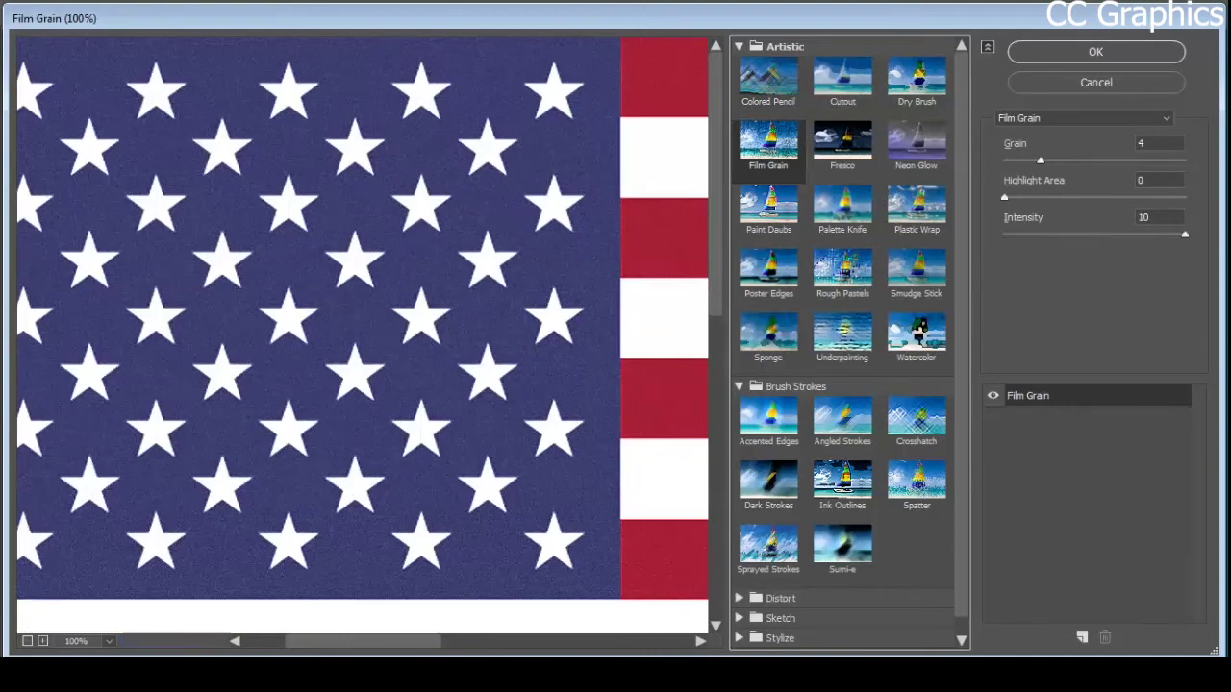
key("Return")
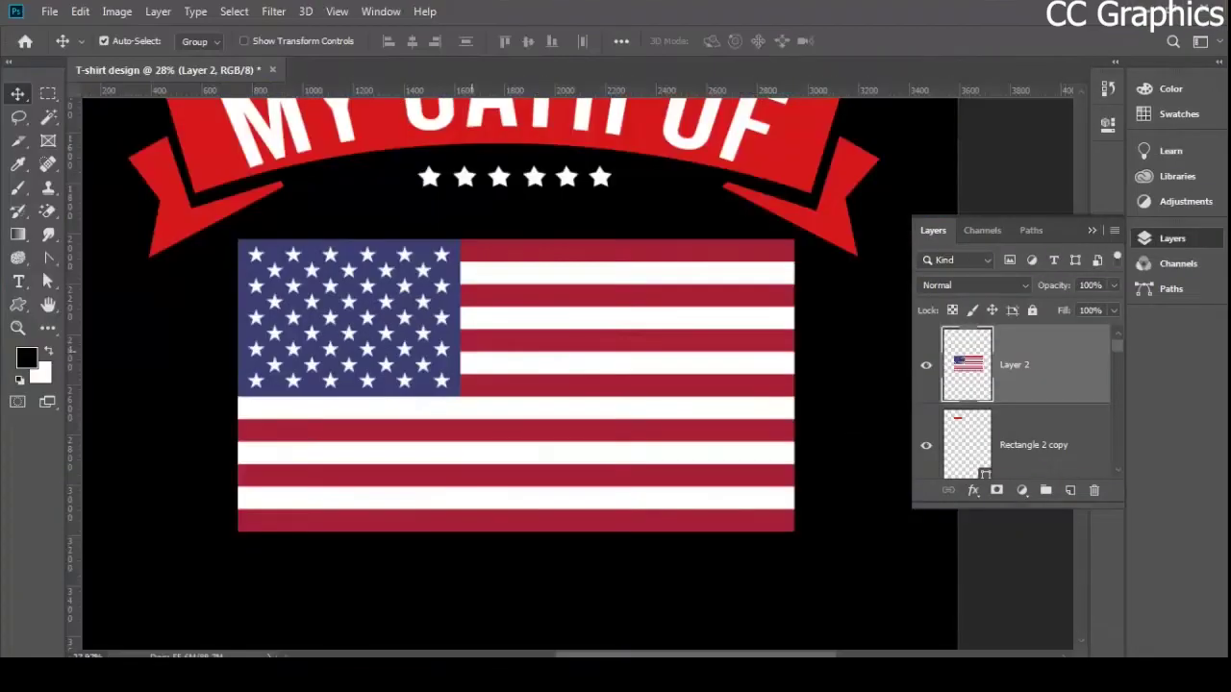
scroll(473, 327, "up", 10)
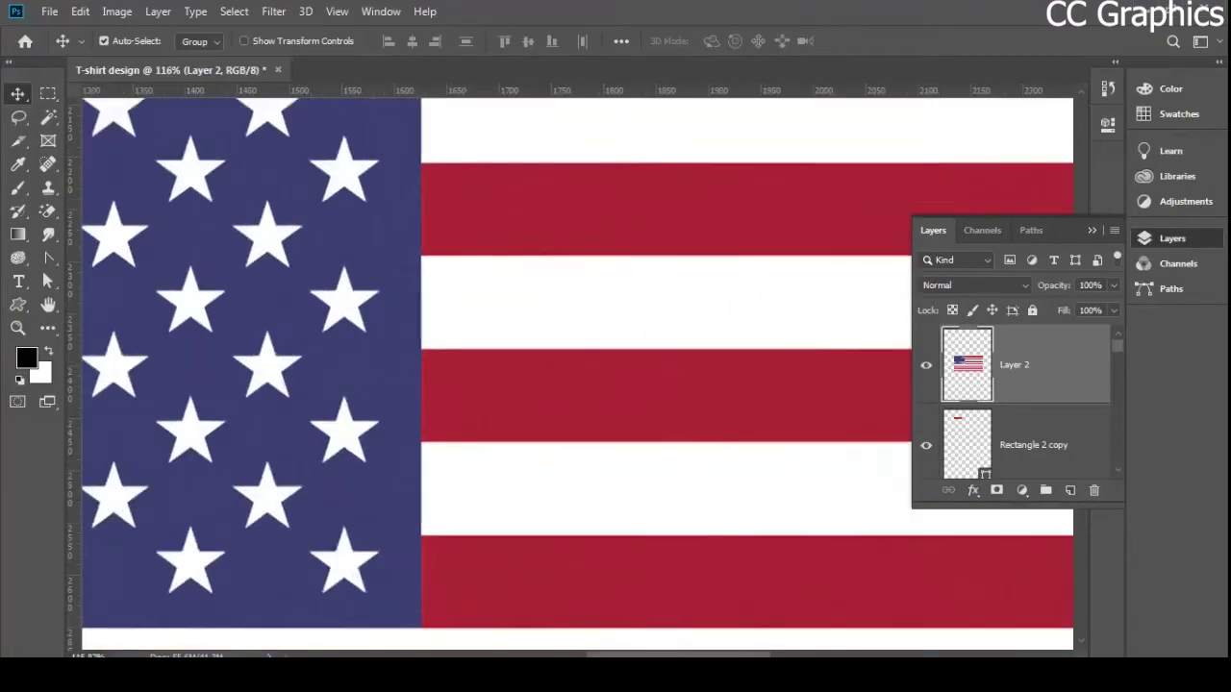
scroll(495, 326, "down", 10)
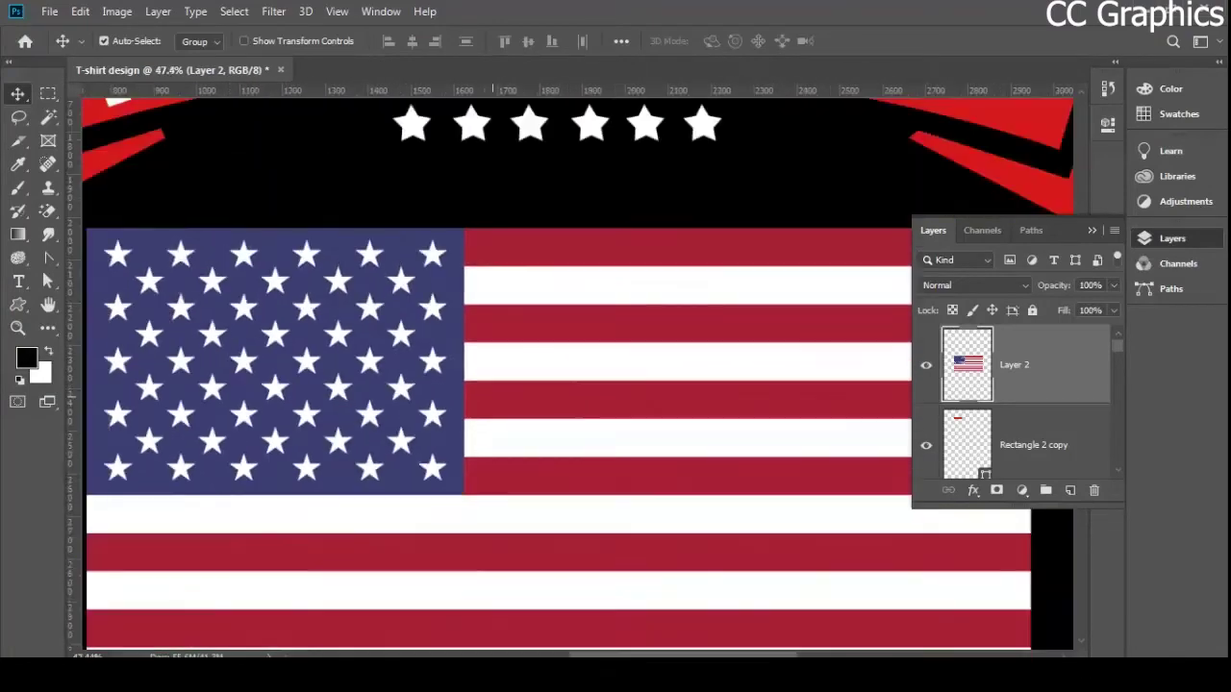
scroll(404, 375, "up", 10)
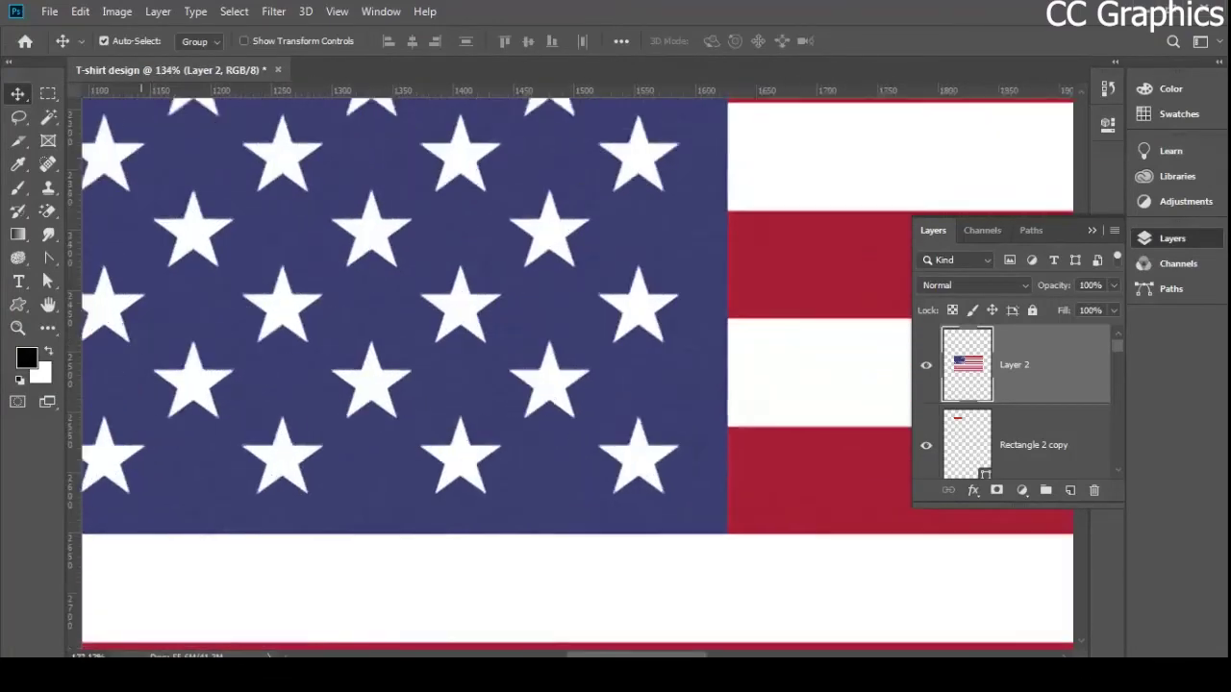
scroll(500, 375, "down", 10)
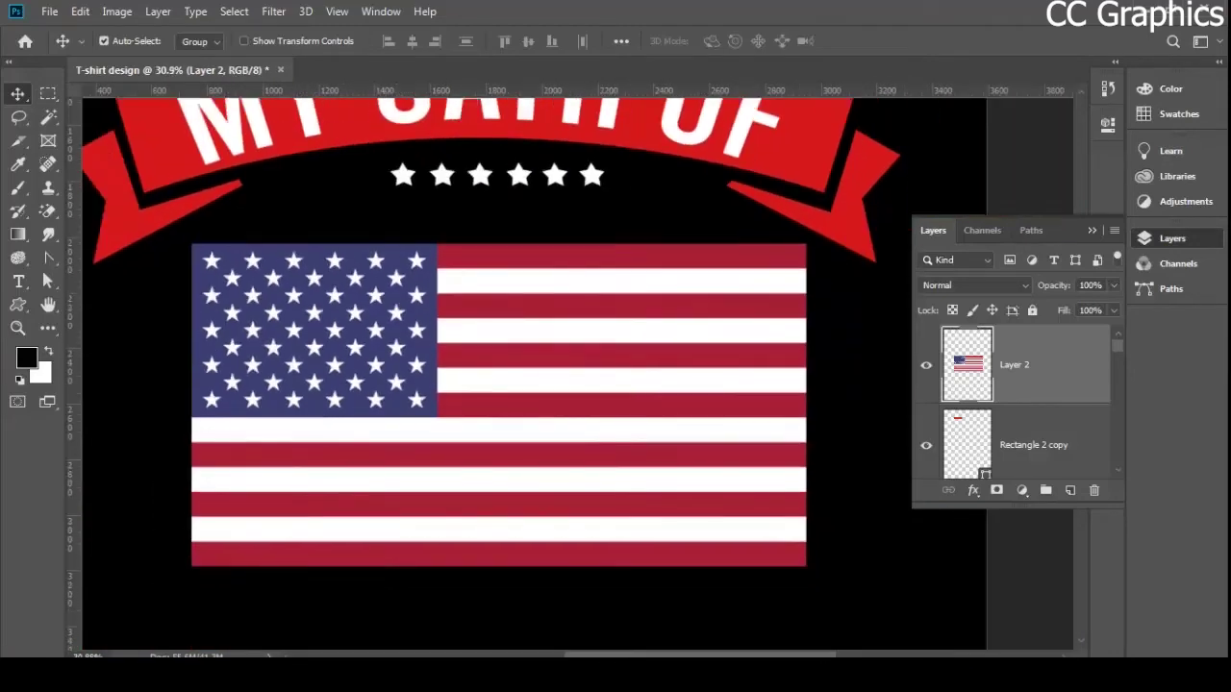
left_click(116, 11)
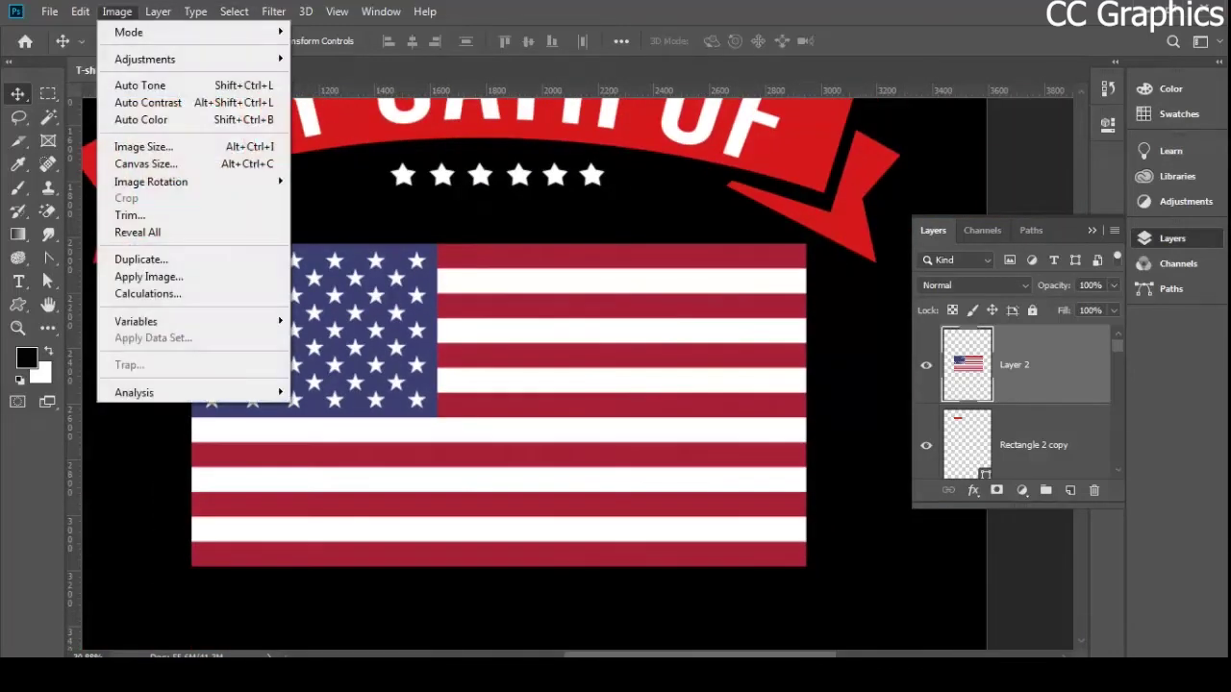
mouse_move(145, 58)
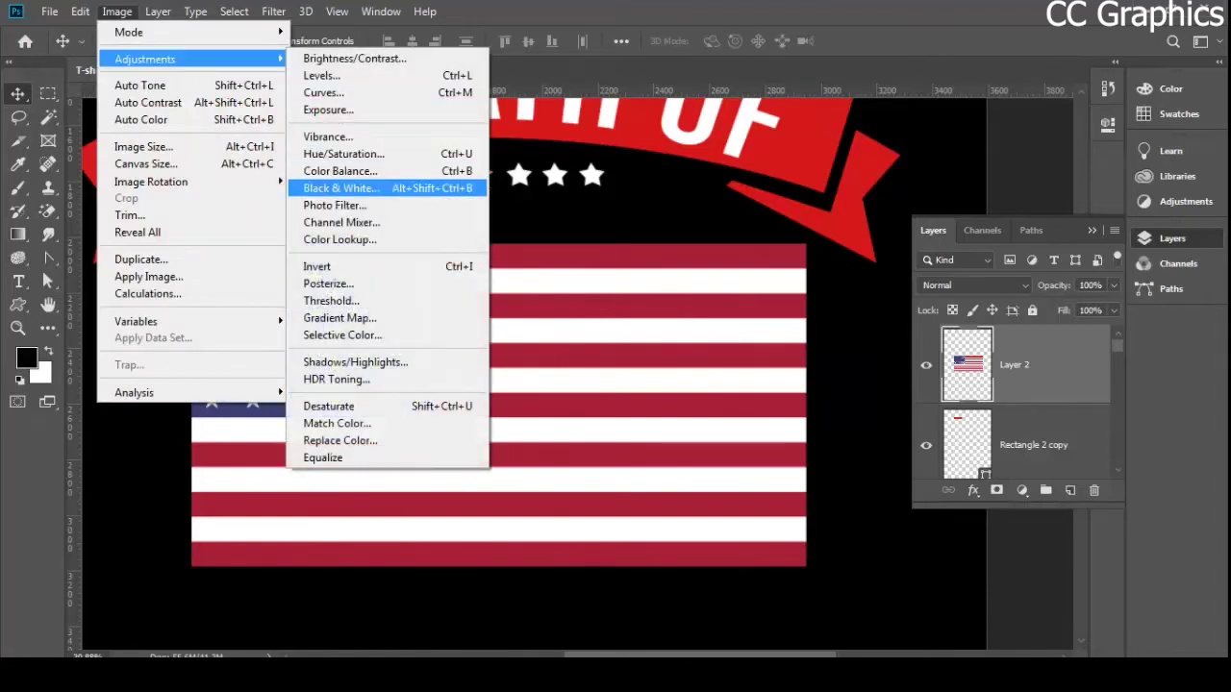
left_click(342, 187)
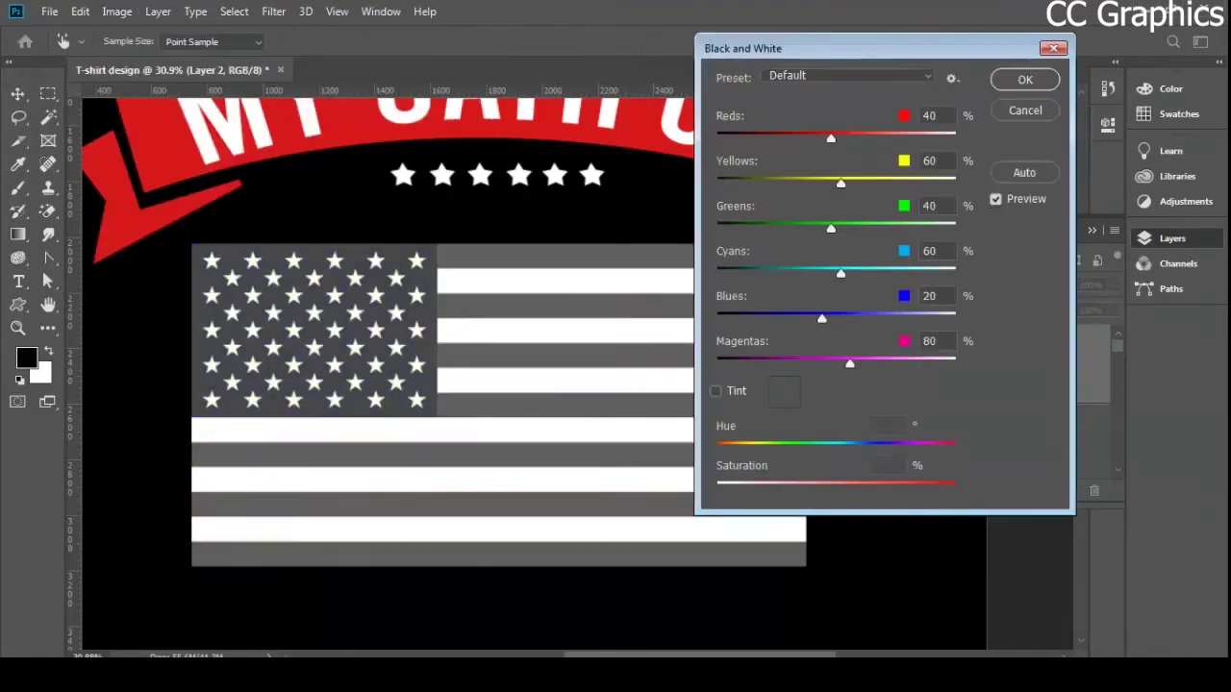
left_click_drag(830, 137, 821, 137)
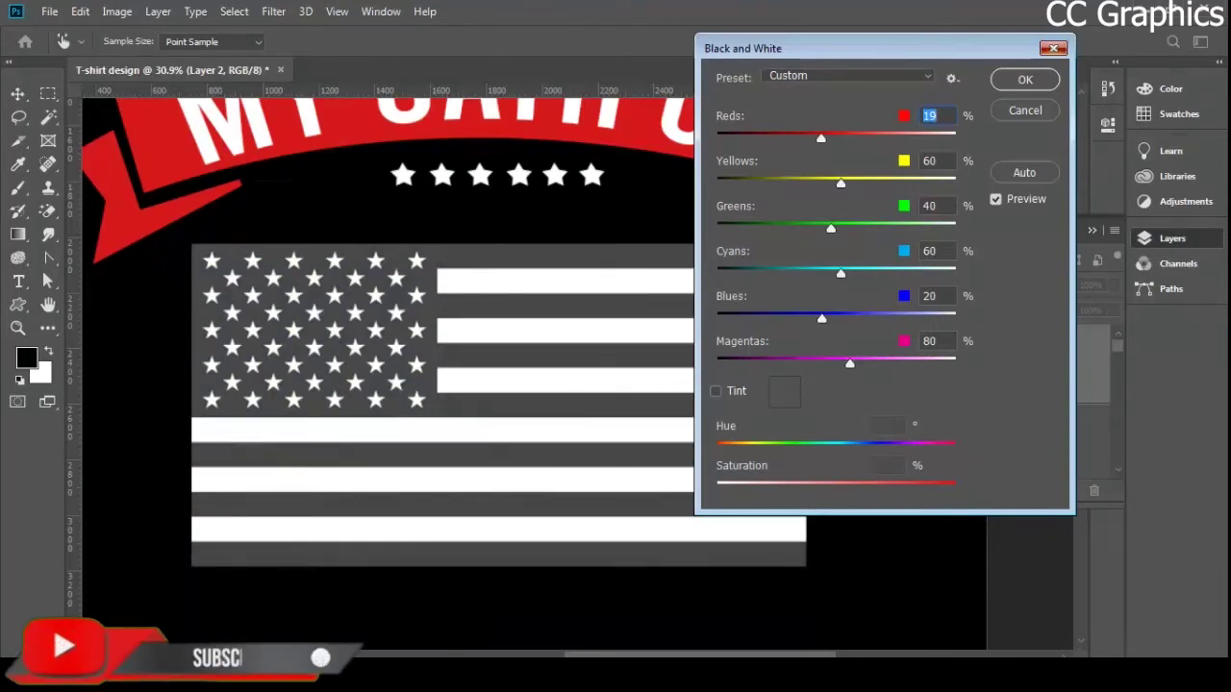
key("Escape")
- Compare the flag with the reference mockup, and browse the Brush tool's presets for a distressing brush
scroll(503, 375, "down", 11)
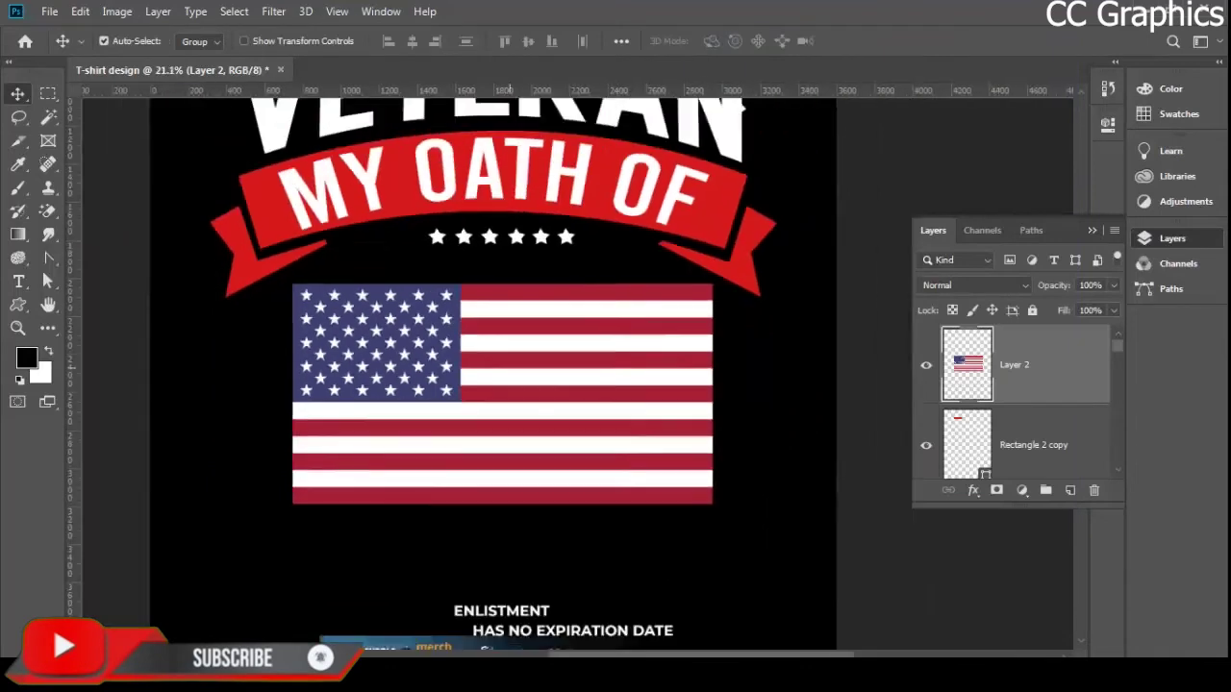
scroll(564, 582, "up", 8)
scroll(567, 509, "up", 1)
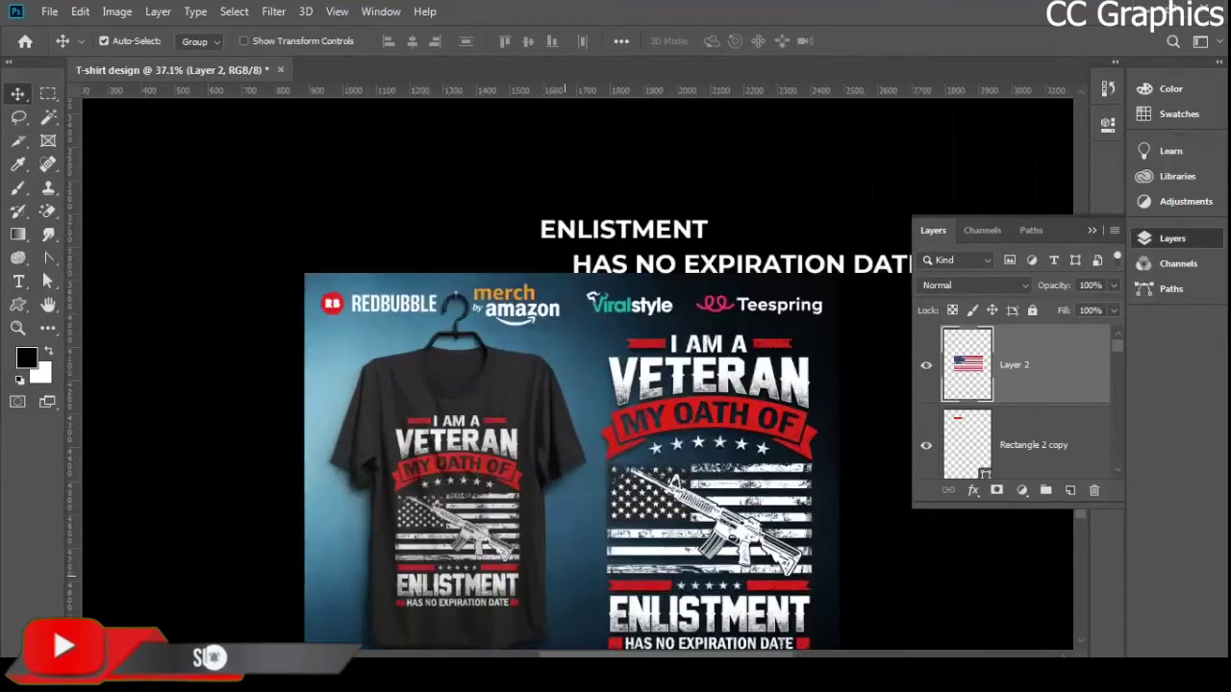
scroll(567, 509, "down", 3)
scroll(481, 365, "up", 1)
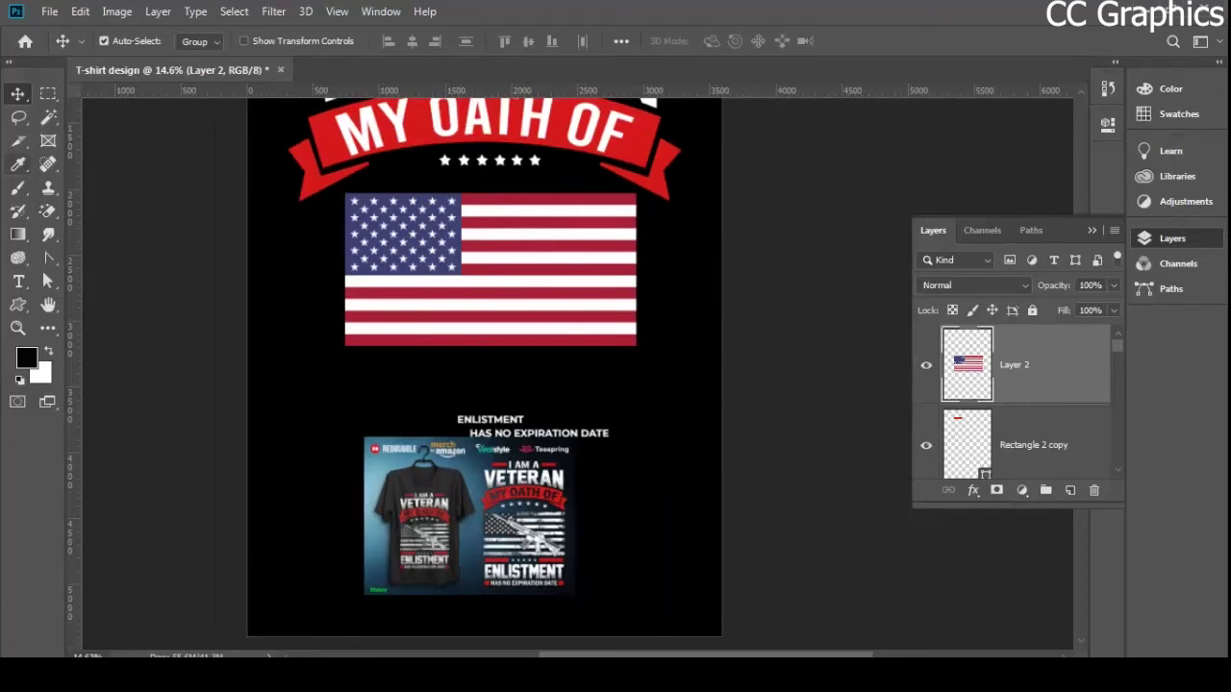
left_click(17, 187)
left_click(89, 187)
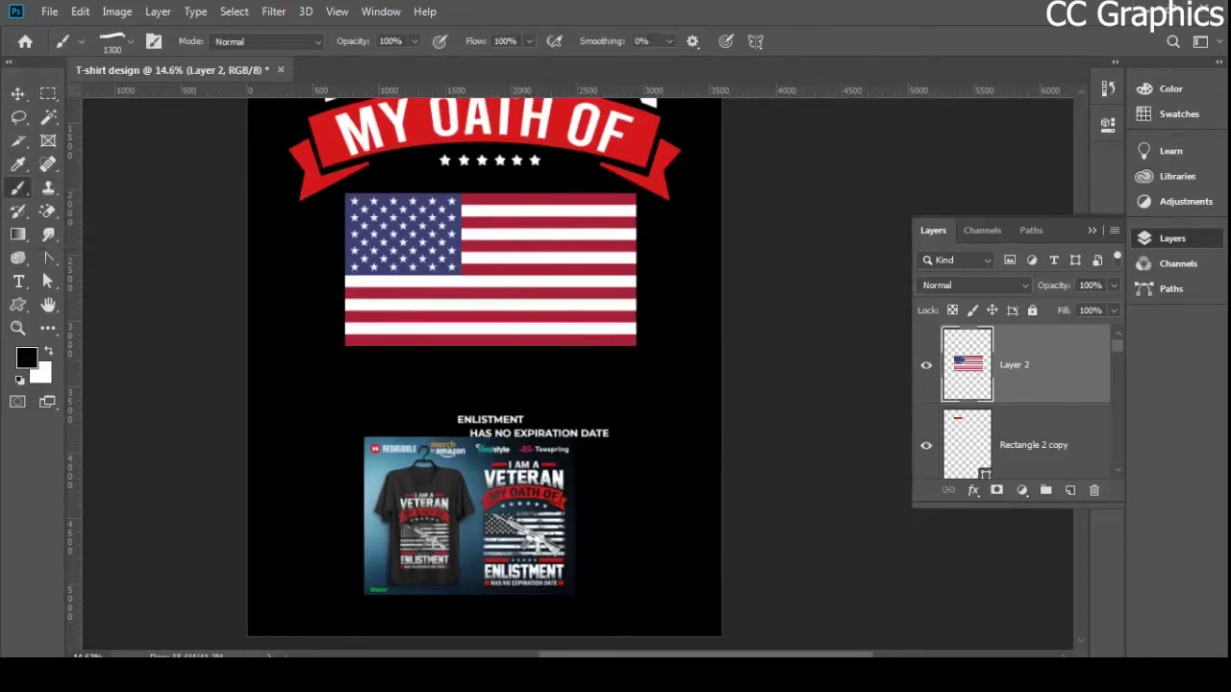
left_click(131, 41)
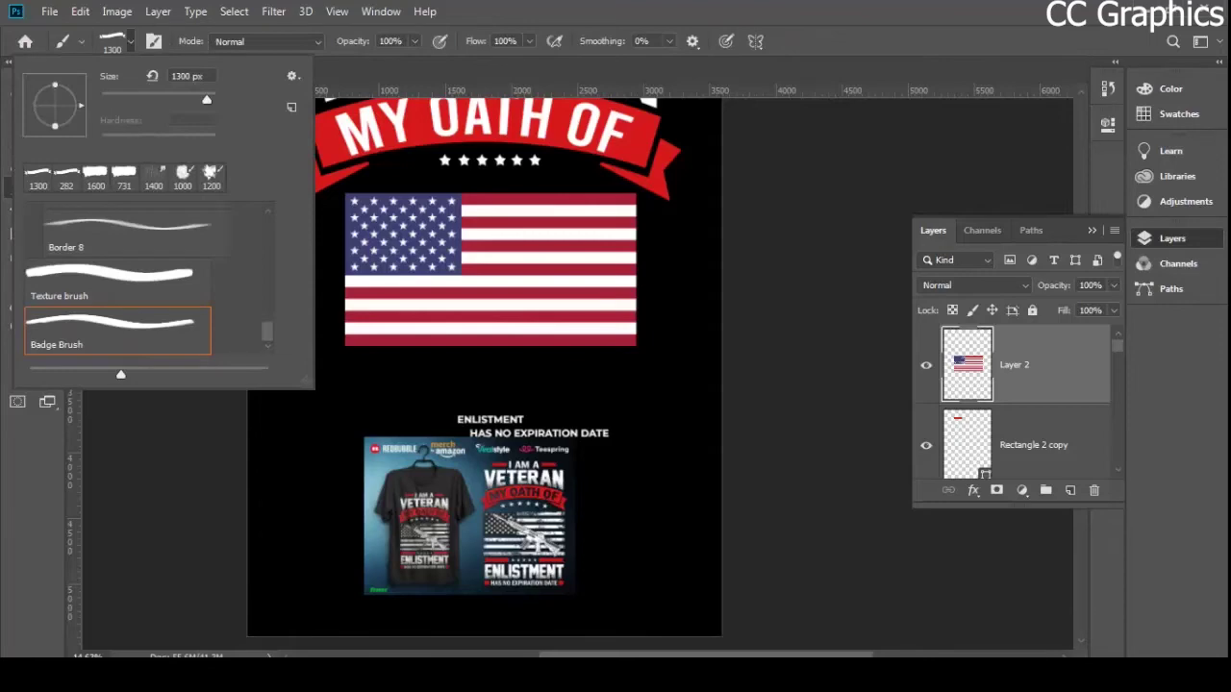
scroll(144, 279, "up", 10)
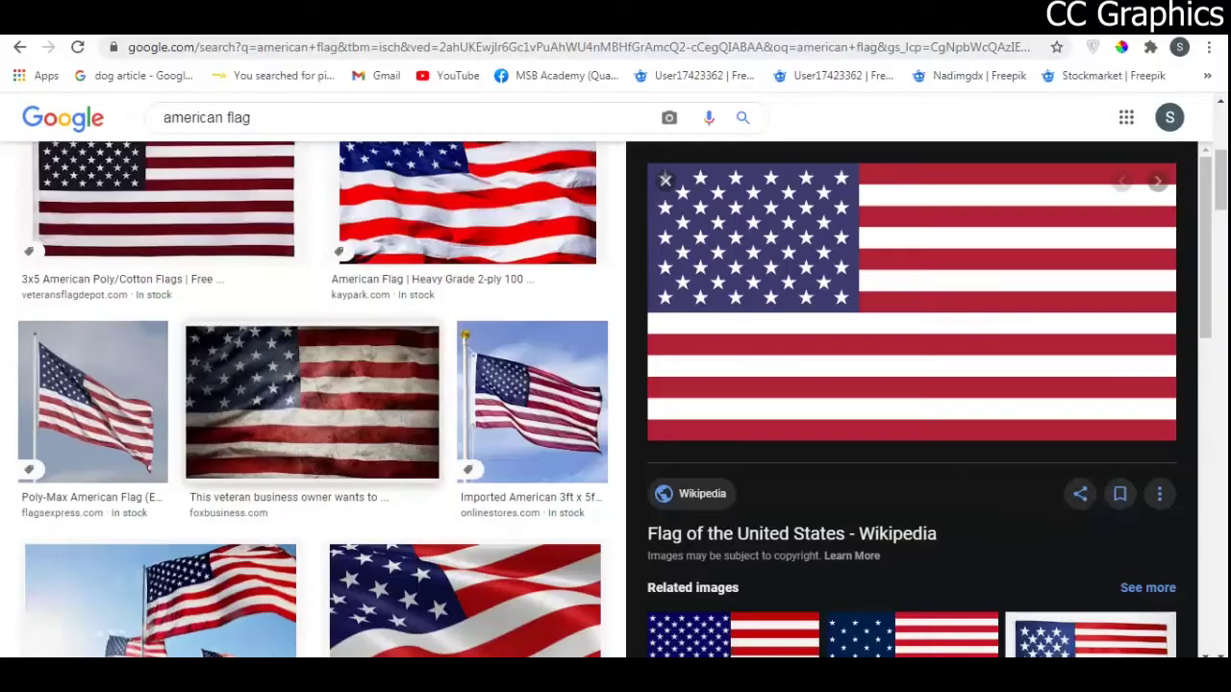
- Switch to Google Images in the browser and replace the american flag search with one for "brush effect"
scroll(313, 398, "down", 2)
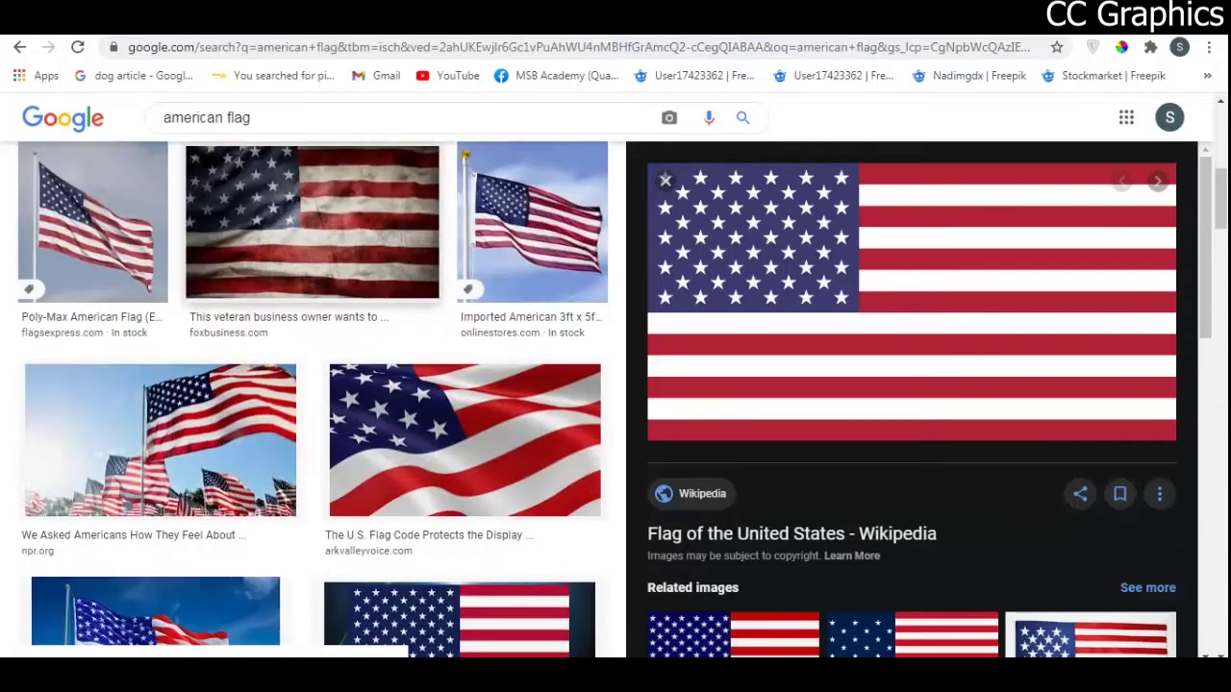
scroll(314, 230, "up", 4)
left_click(254, 117)
key("ctrl+a")
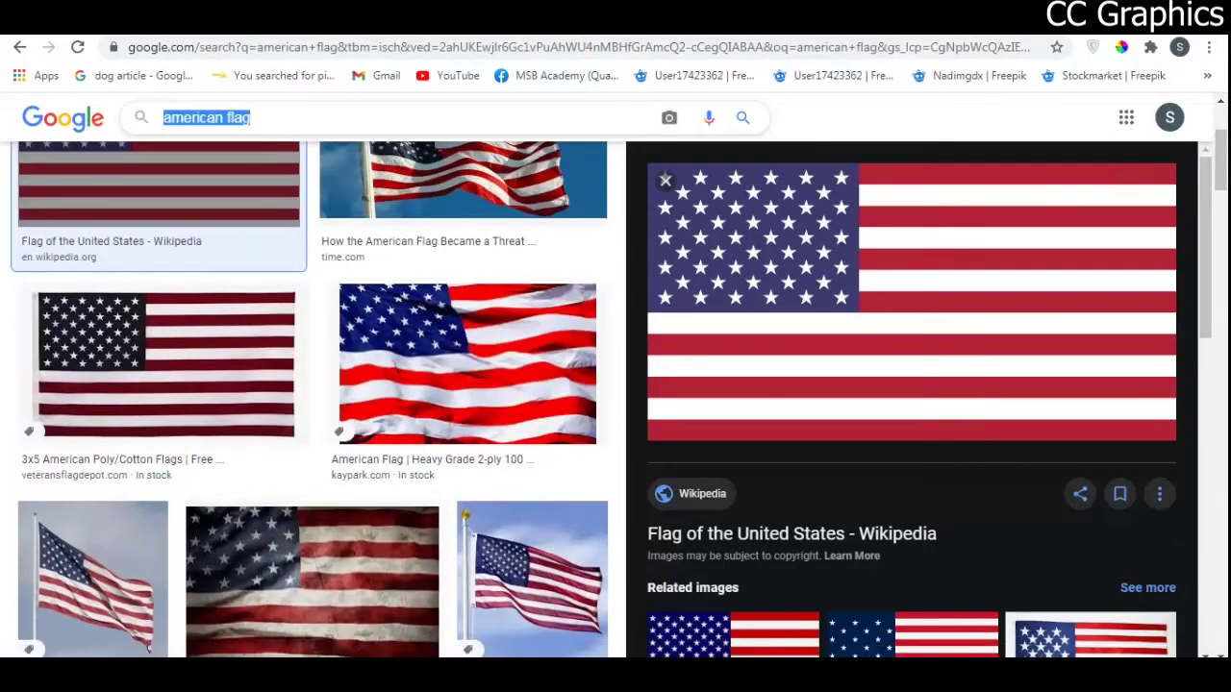
type("brush")
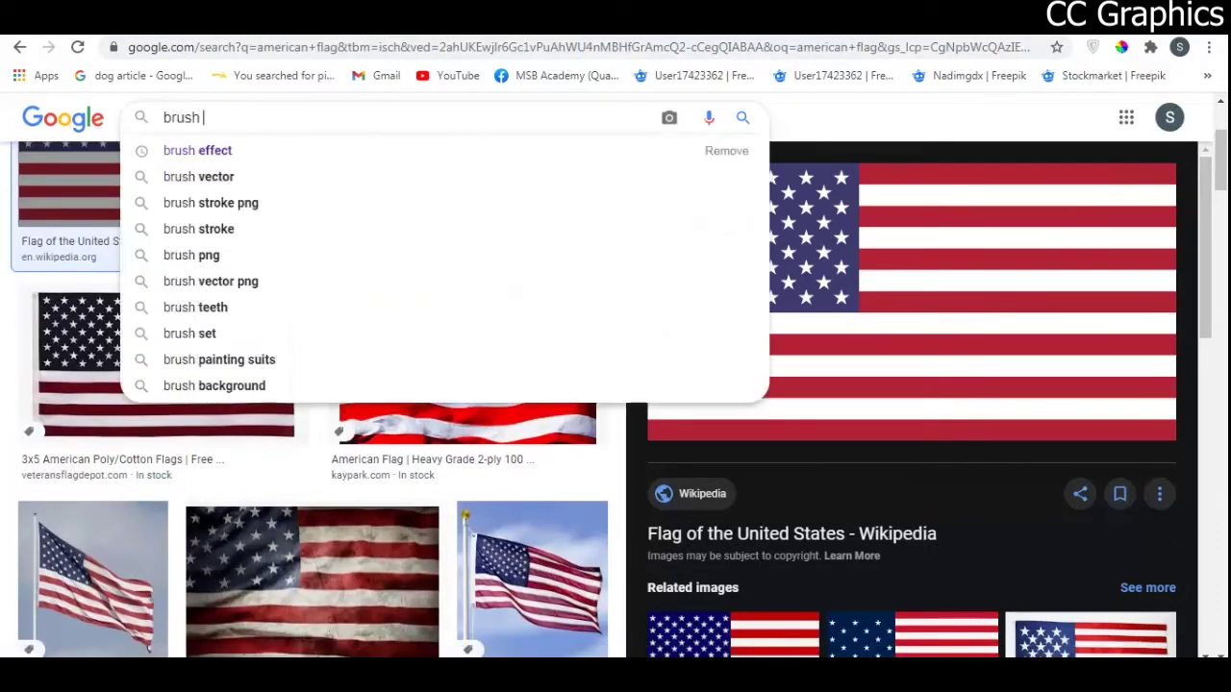
key("Down")
key("Return")
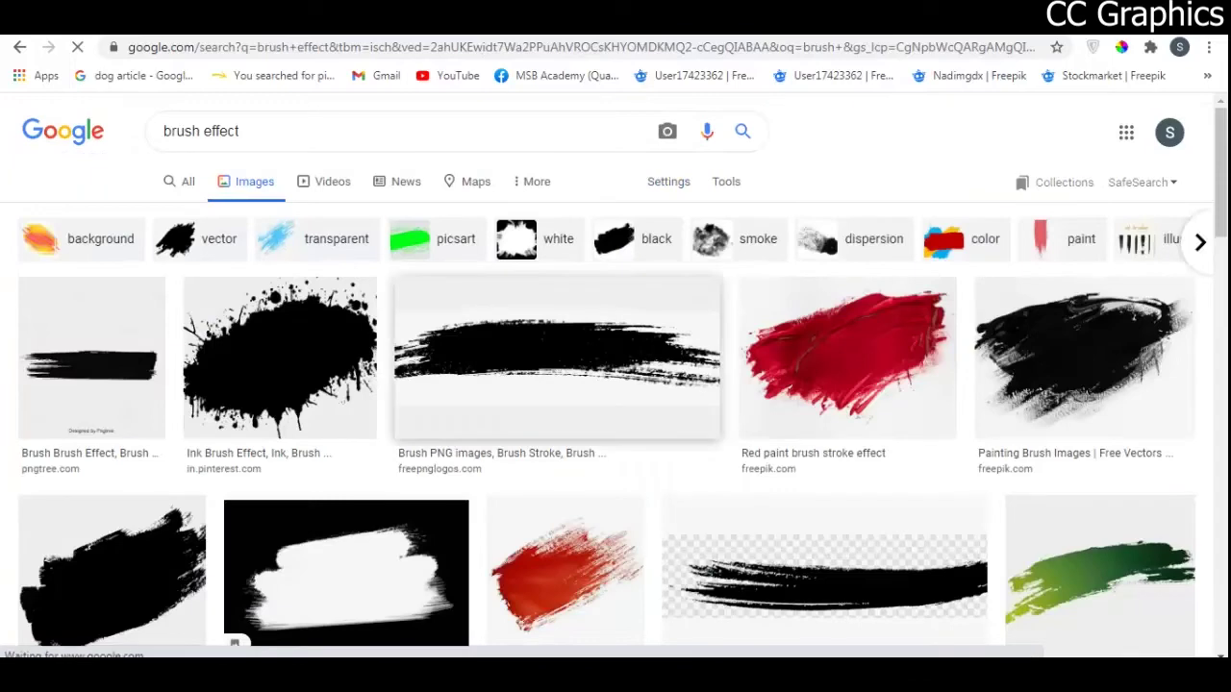
- Browse the brush effect images, then place the sss brush PNG from the Desktop folder into the T-shirt design, centred over the flag
scroll(615, 375, "down", 2)
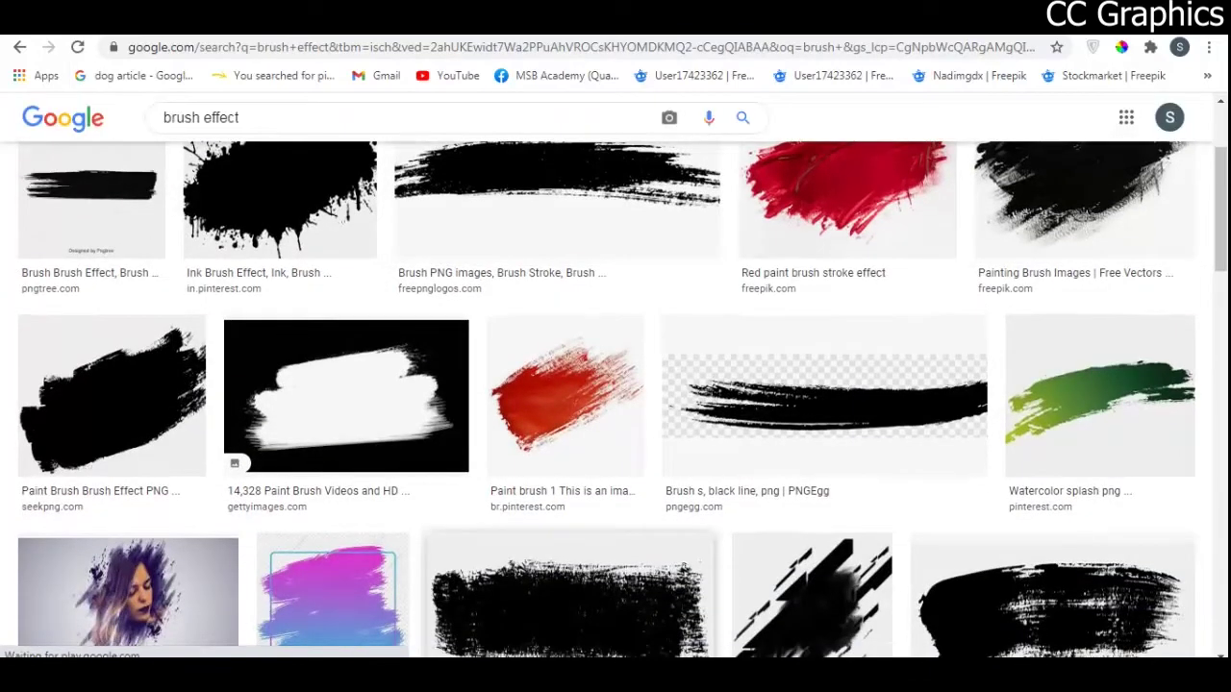
scroll(615, 385, "down", 3)
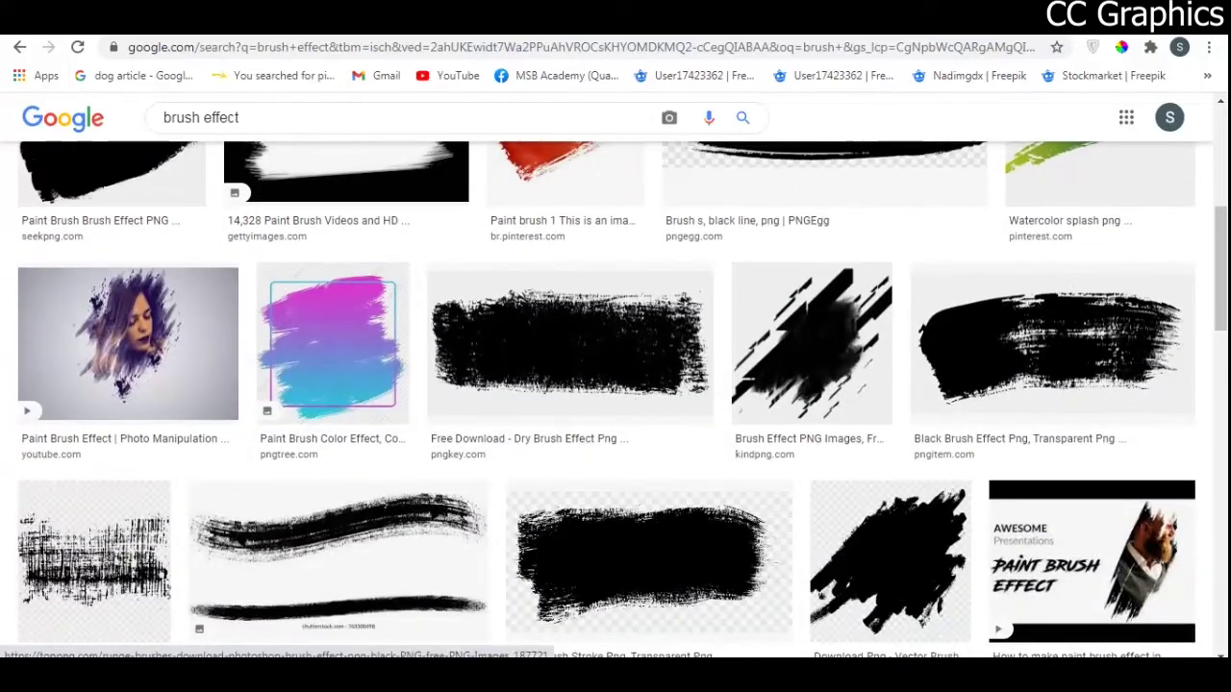
mouse_move(132, 673)
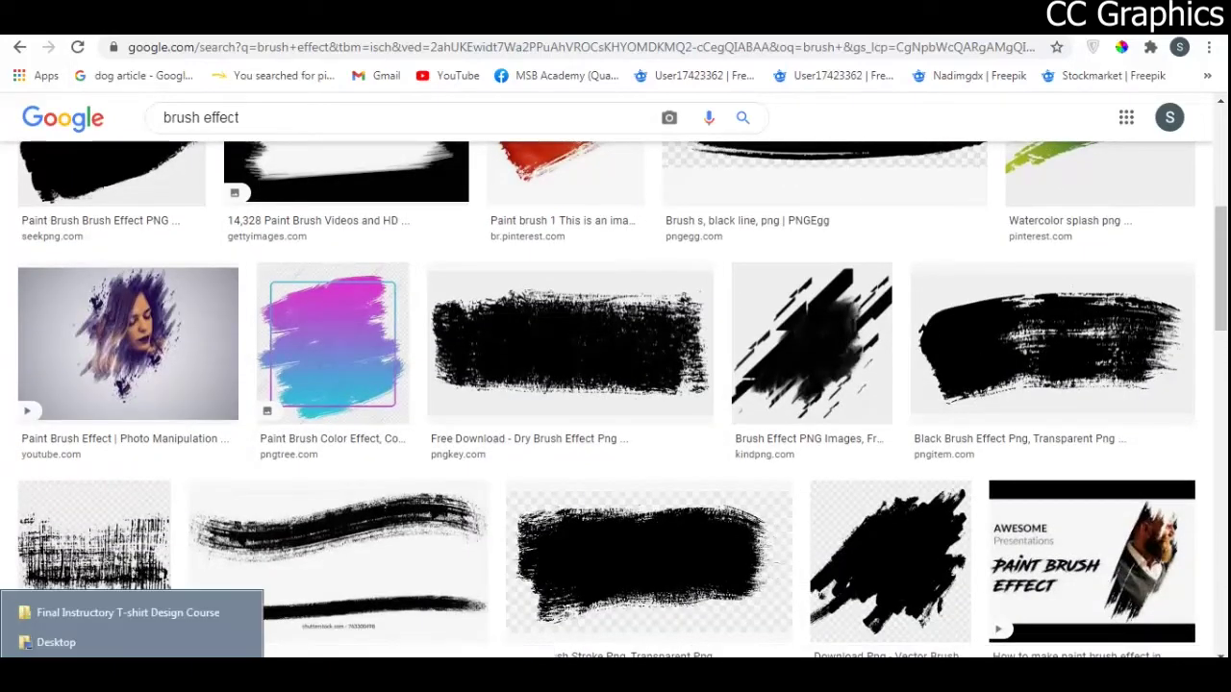
left_click(135, 642)
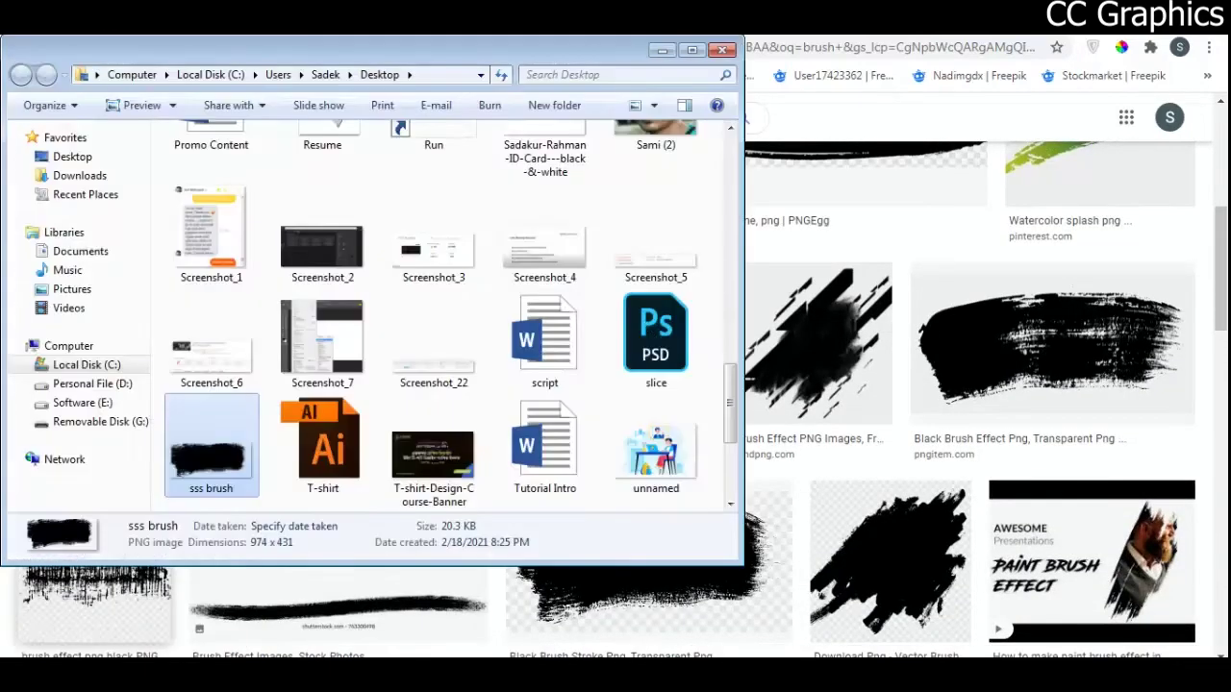
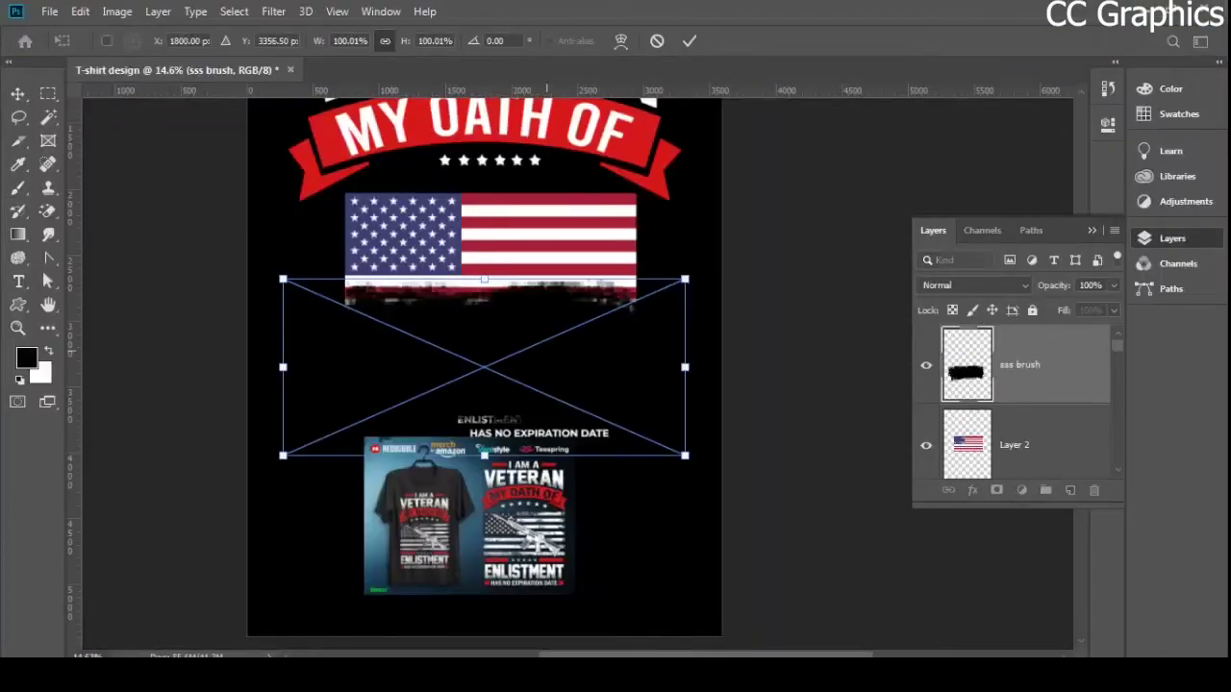
mouse_move(559, 308)
left_mouse_down()
mouse_move(559, 208)
mouse_move(563, 221)
left_mouse_up()
left_click_drag(547, 266, 543, 266)
key("Return")
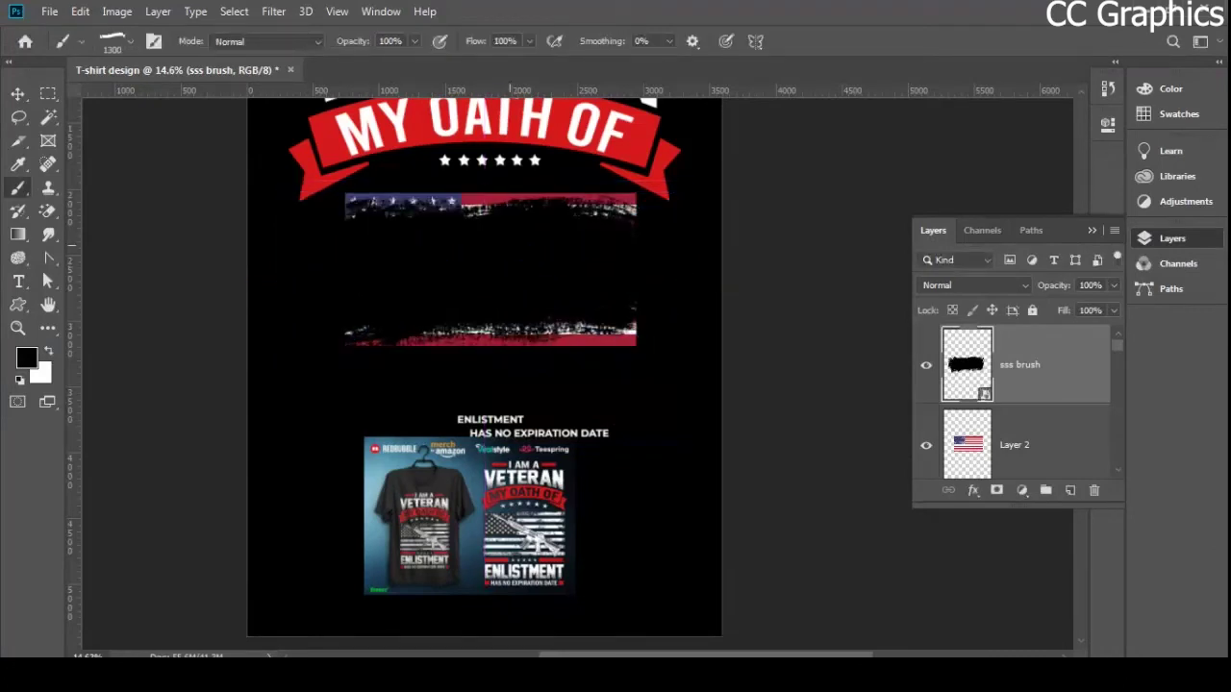
- Try the Multiply and Saturation blend modes on the sss brush layer, and return it to Normal
scroll(483, 366, "up", 1)
left_click(973, 285)
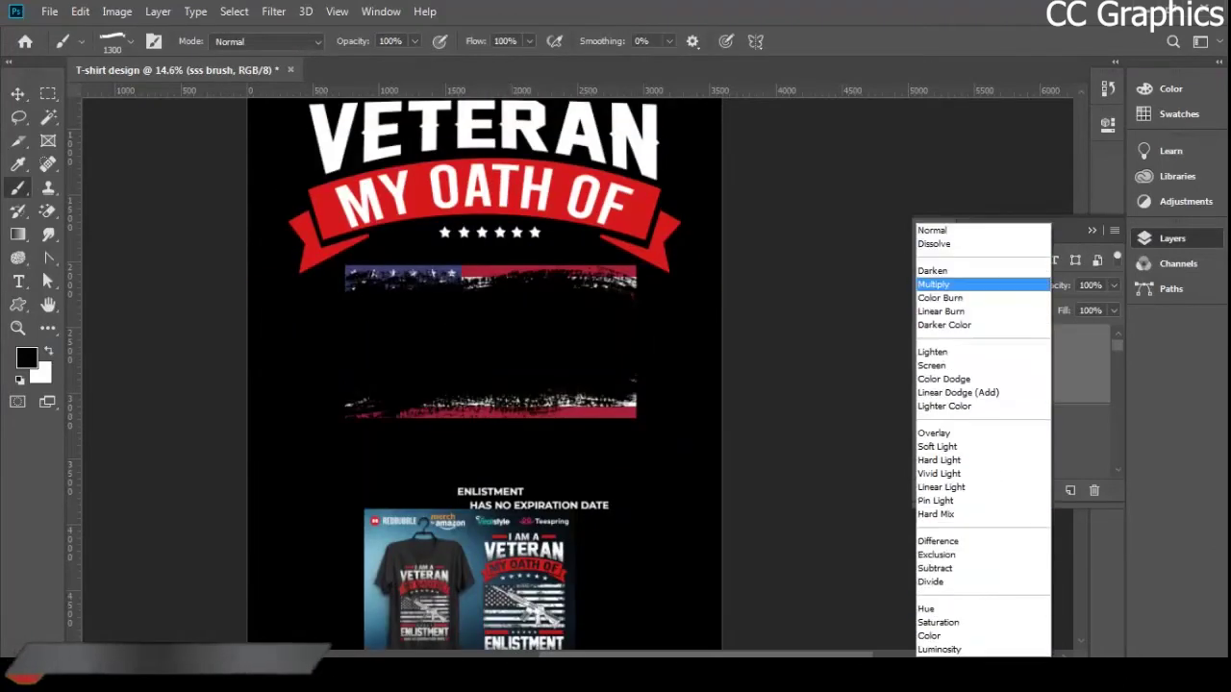
left_click(974, 286)
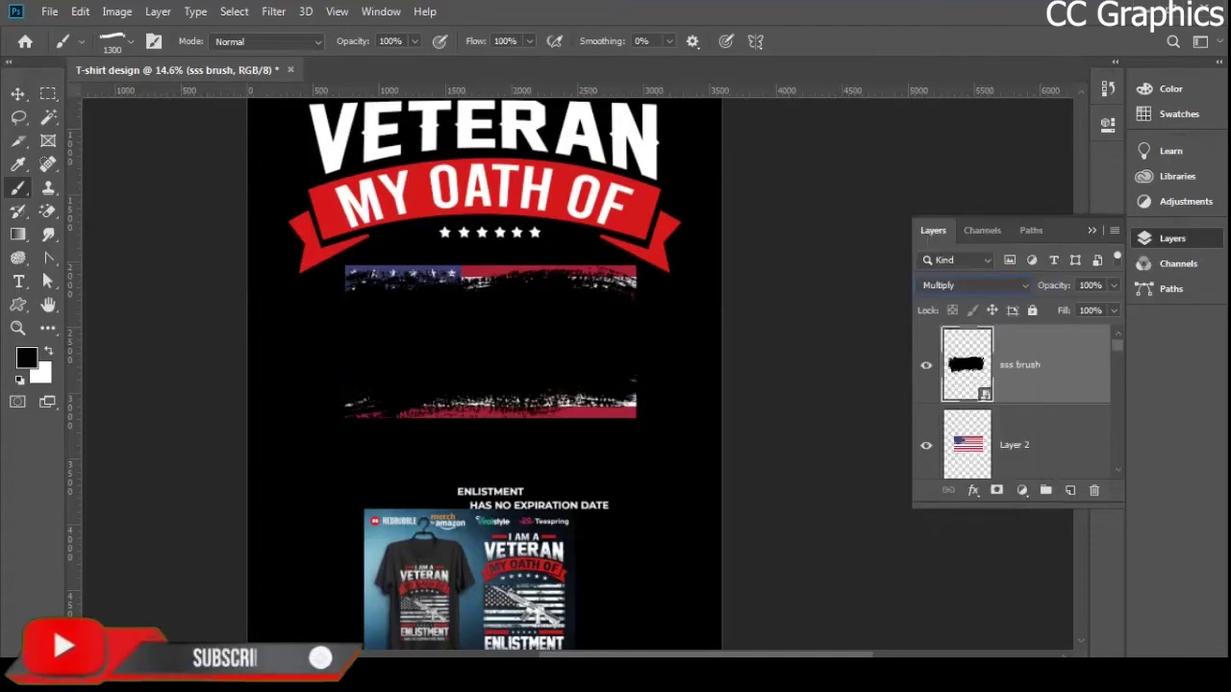
left_click(974, 287)
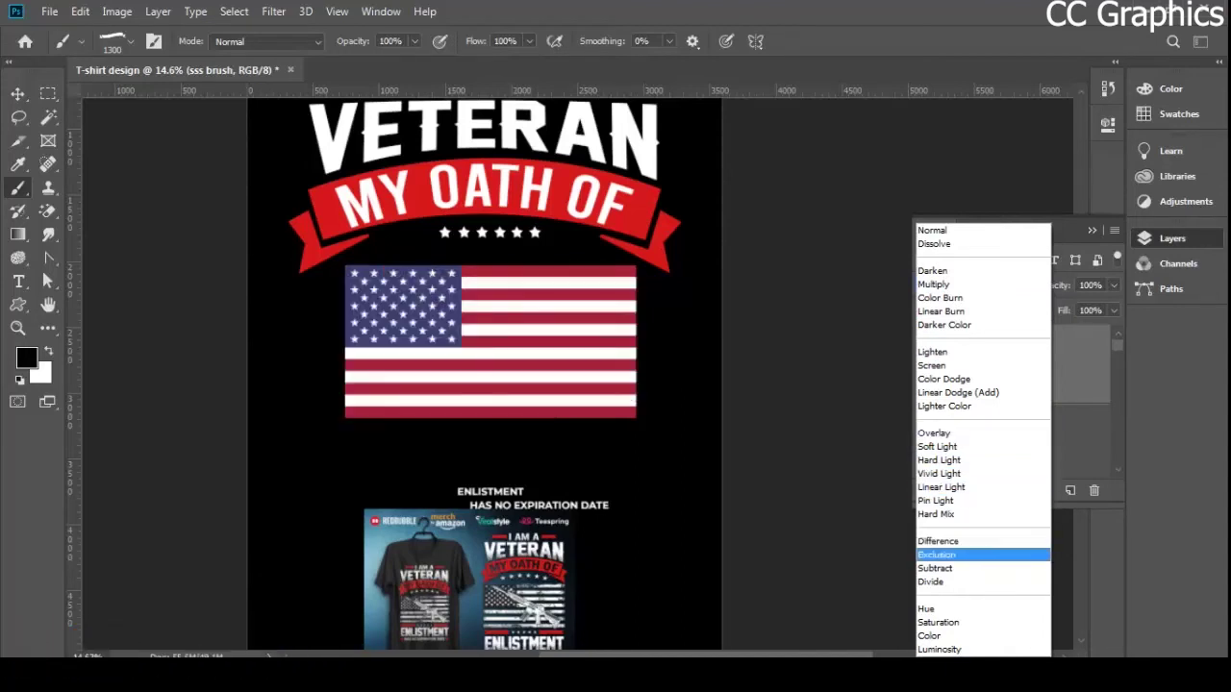
left_click(937, 622)
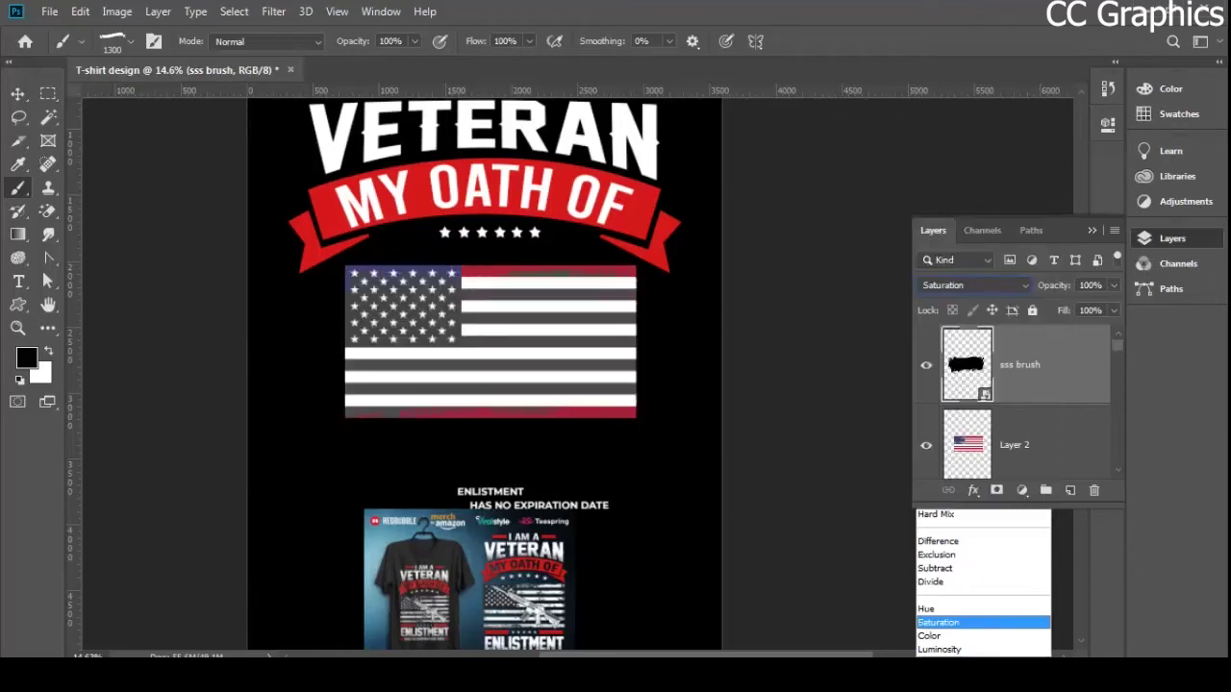
left_click(973, 285)
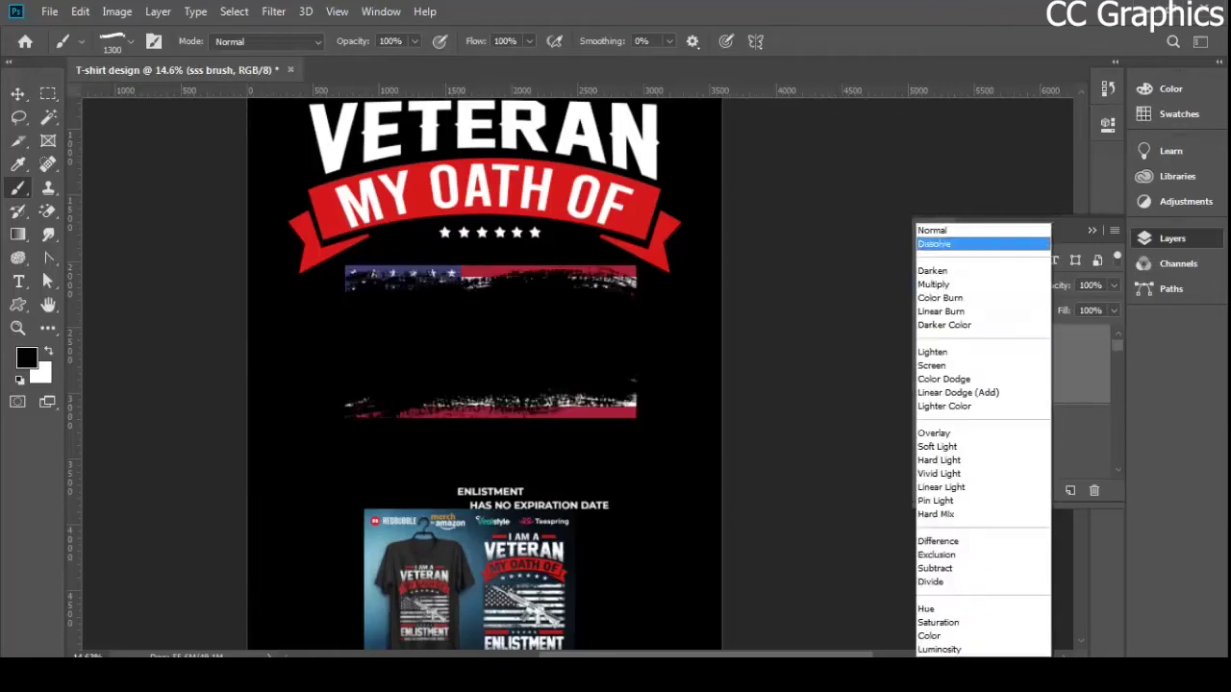
left_click(937, 230)
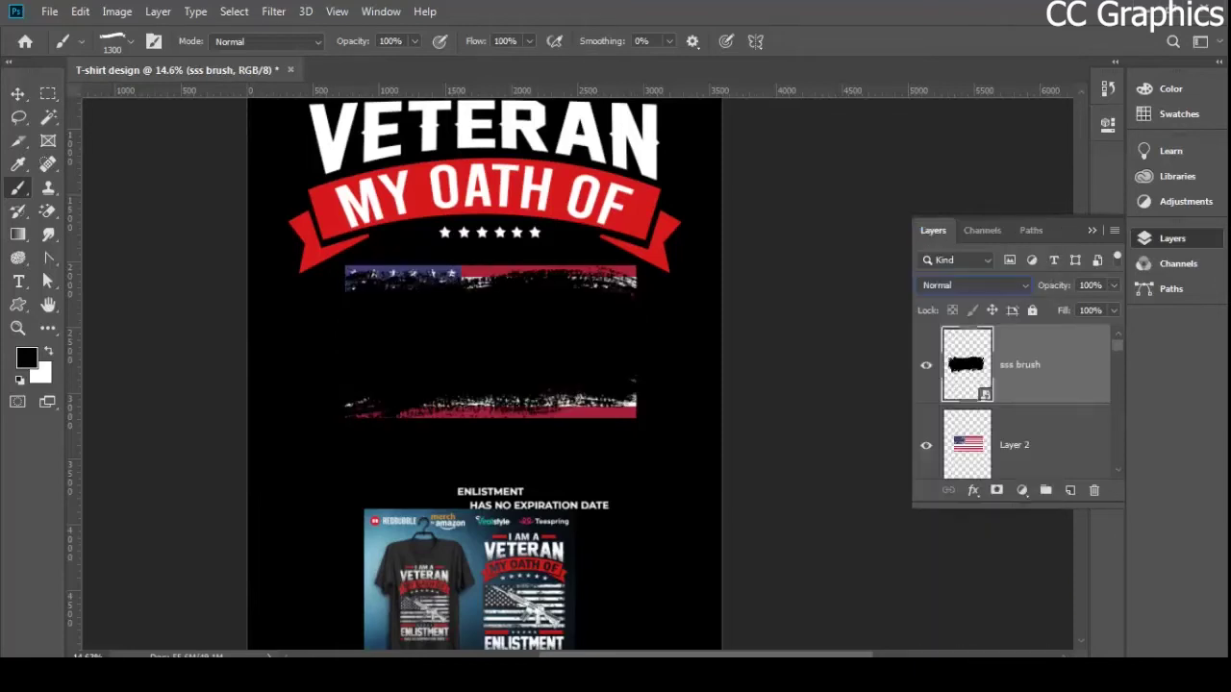
- Rasterize the sss brush layer
key("v")
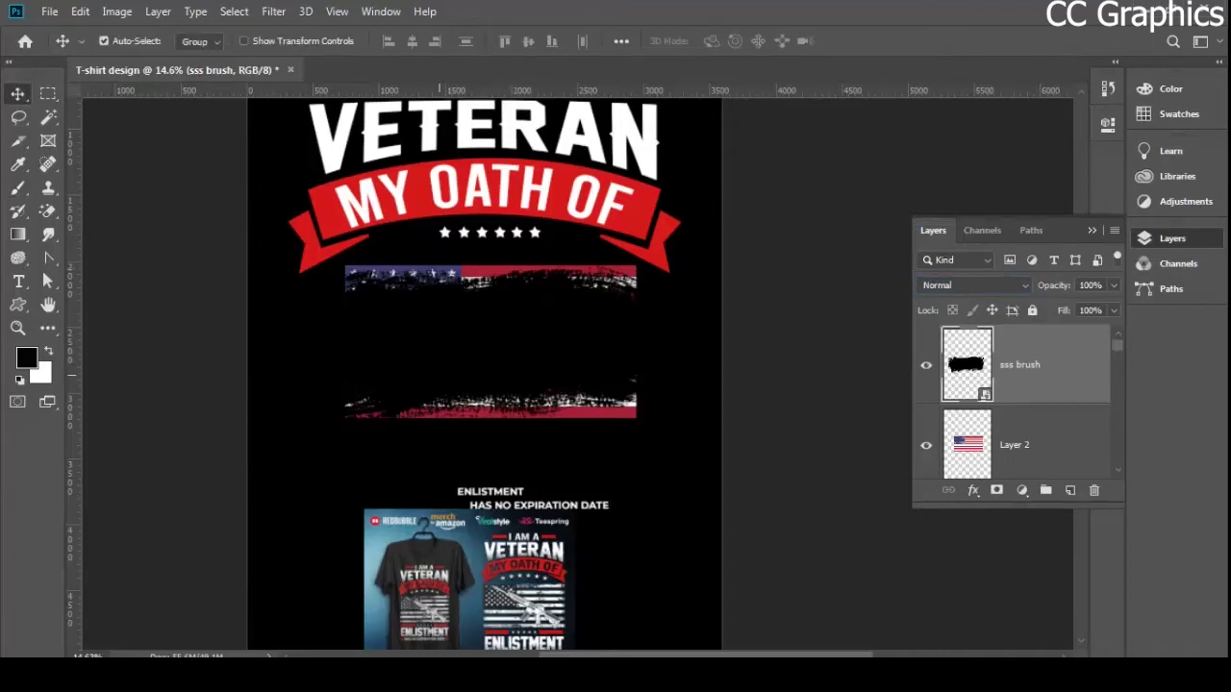
scroll(468, 375, "up", 1)
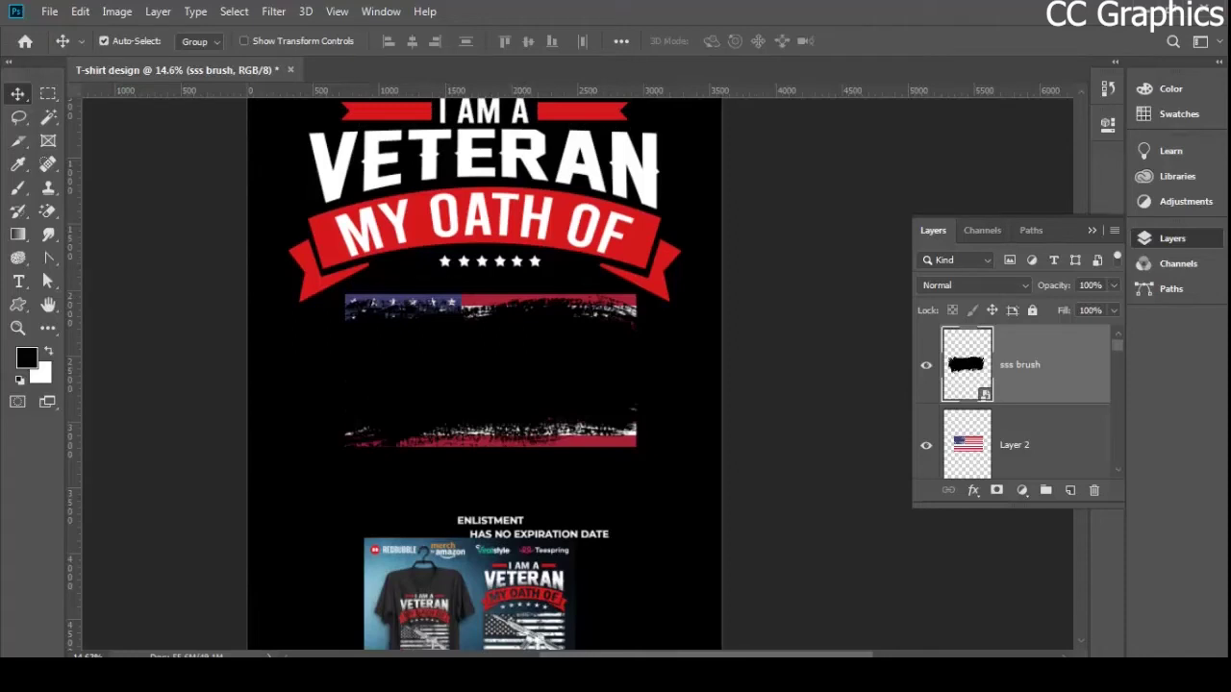
right_click(966, 364)
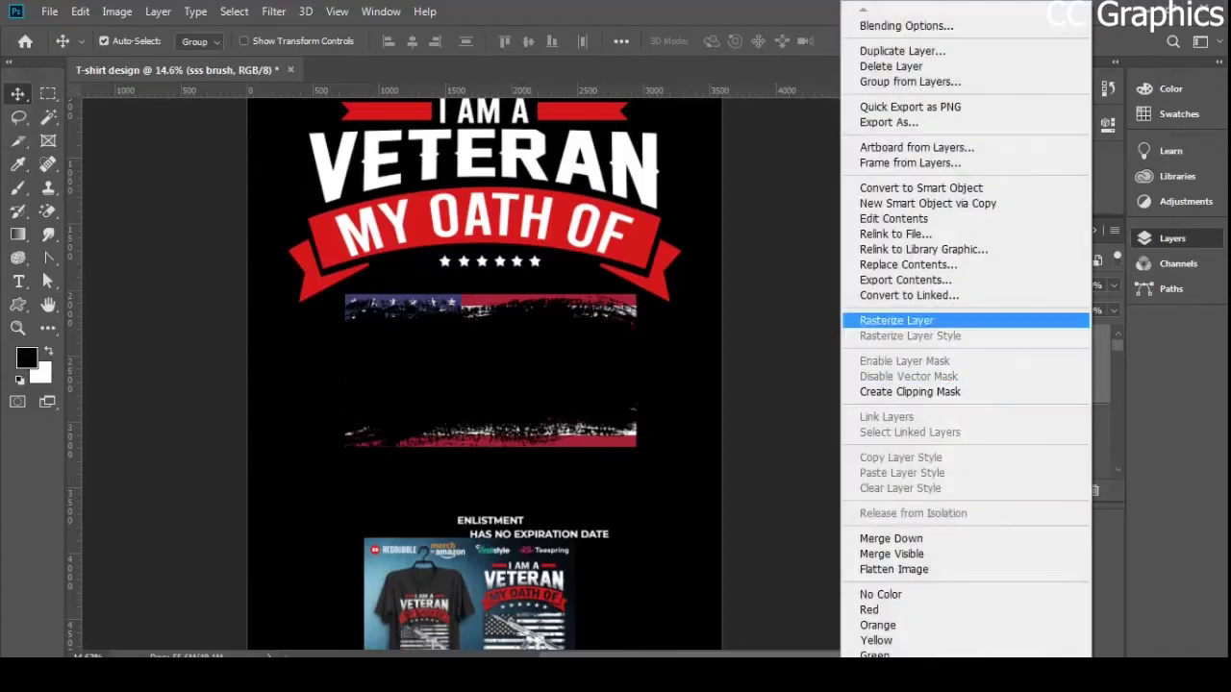
left_click(896, 320)
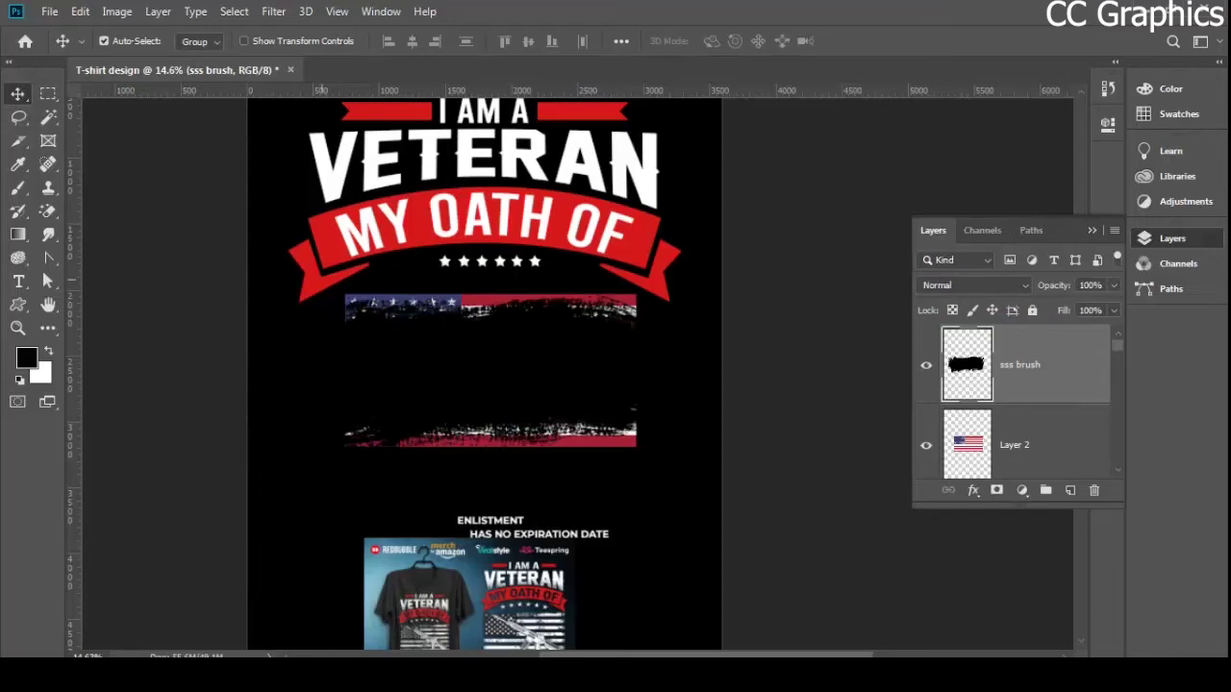
- Load the sss brush layer's shape as a selection and define it as a brush preset named "black brush"
key("b")
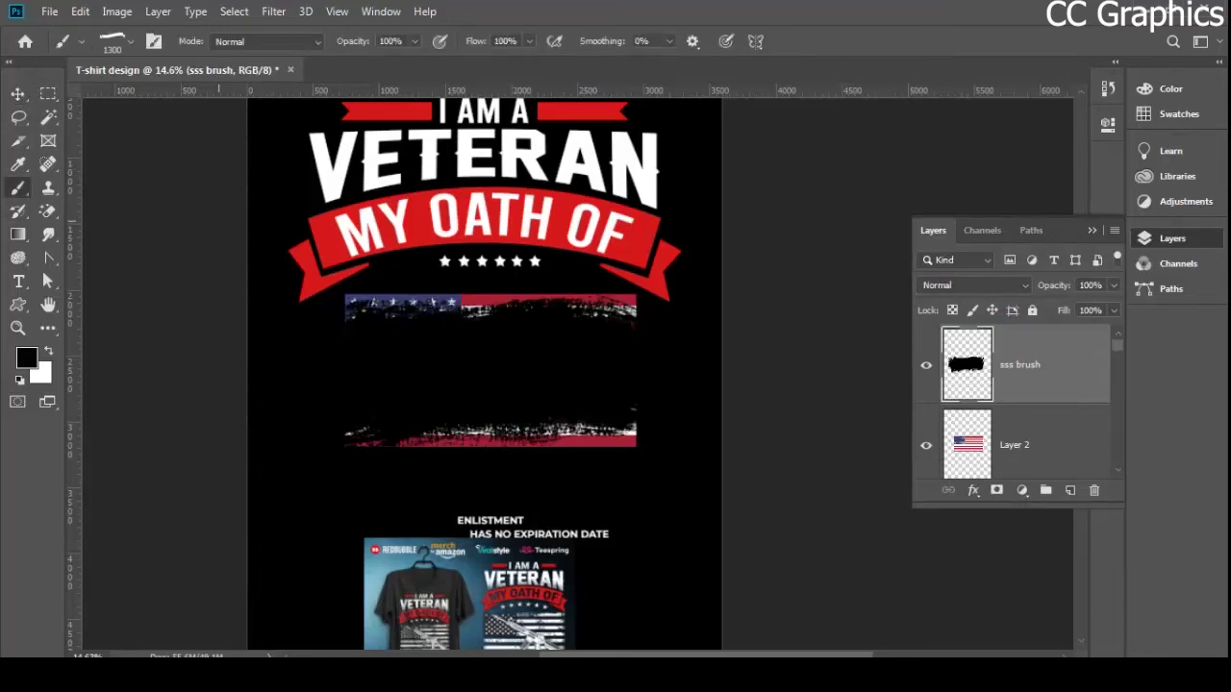
left_click(79, 11)
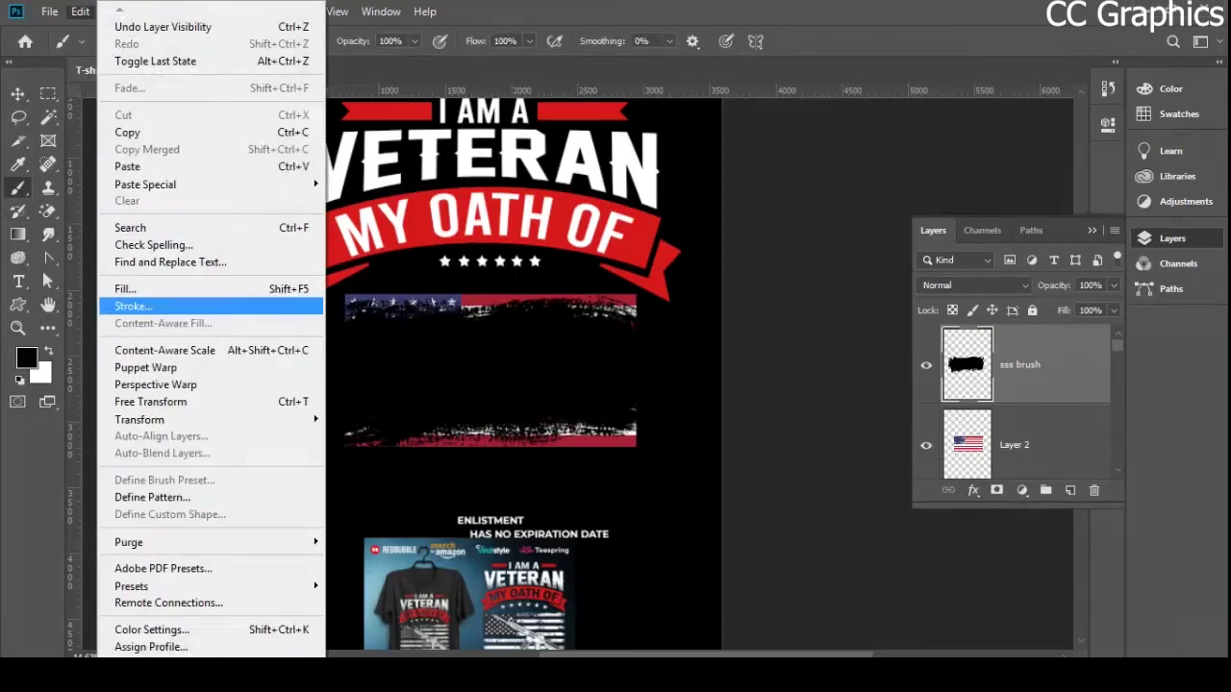
key("Escape")
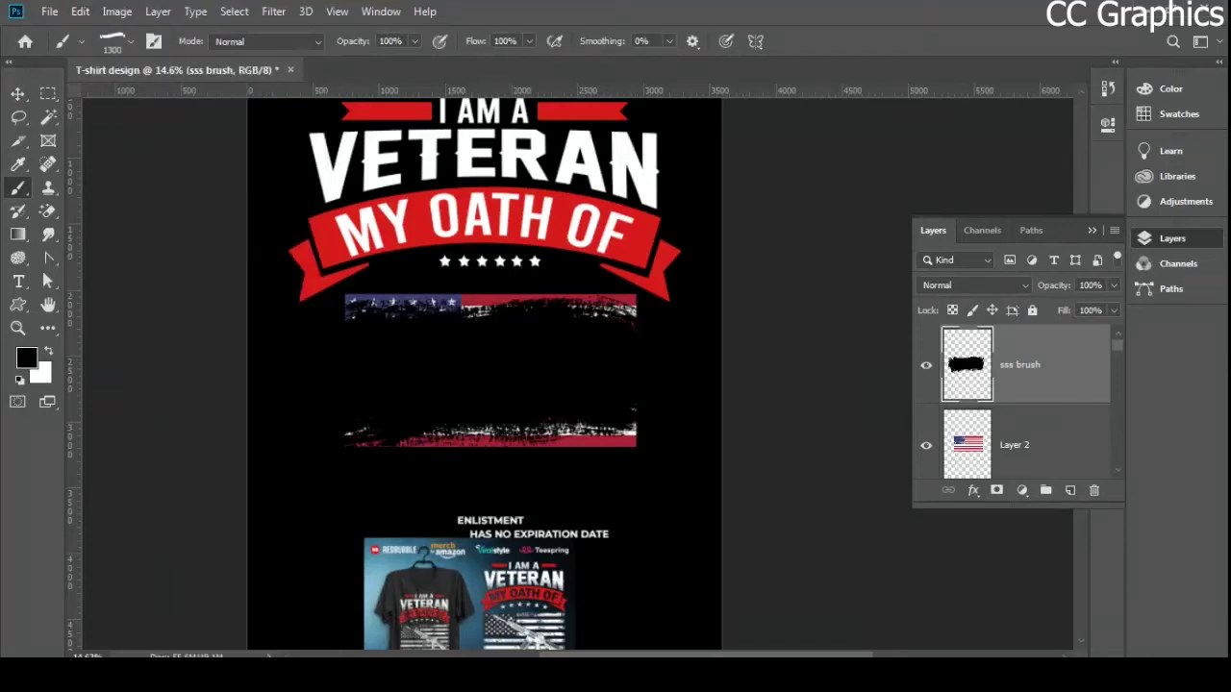
left_click(966, 364, "ctrl")
left_click(80, 11)
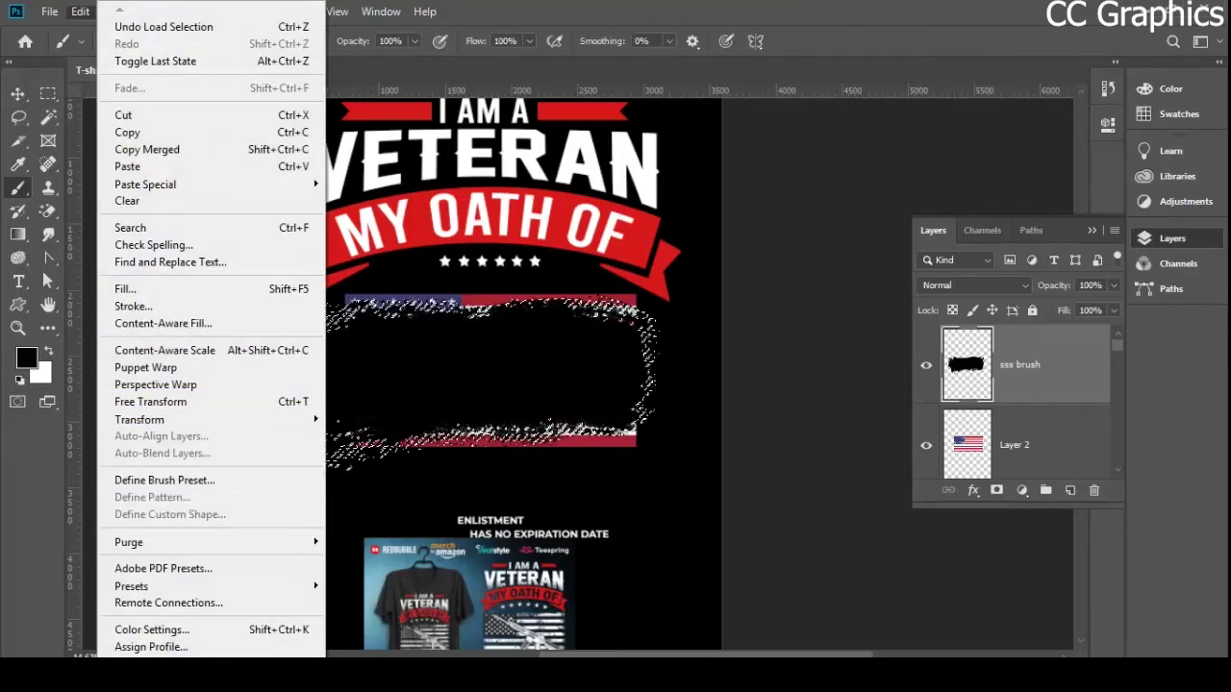
left_click(164, 481)
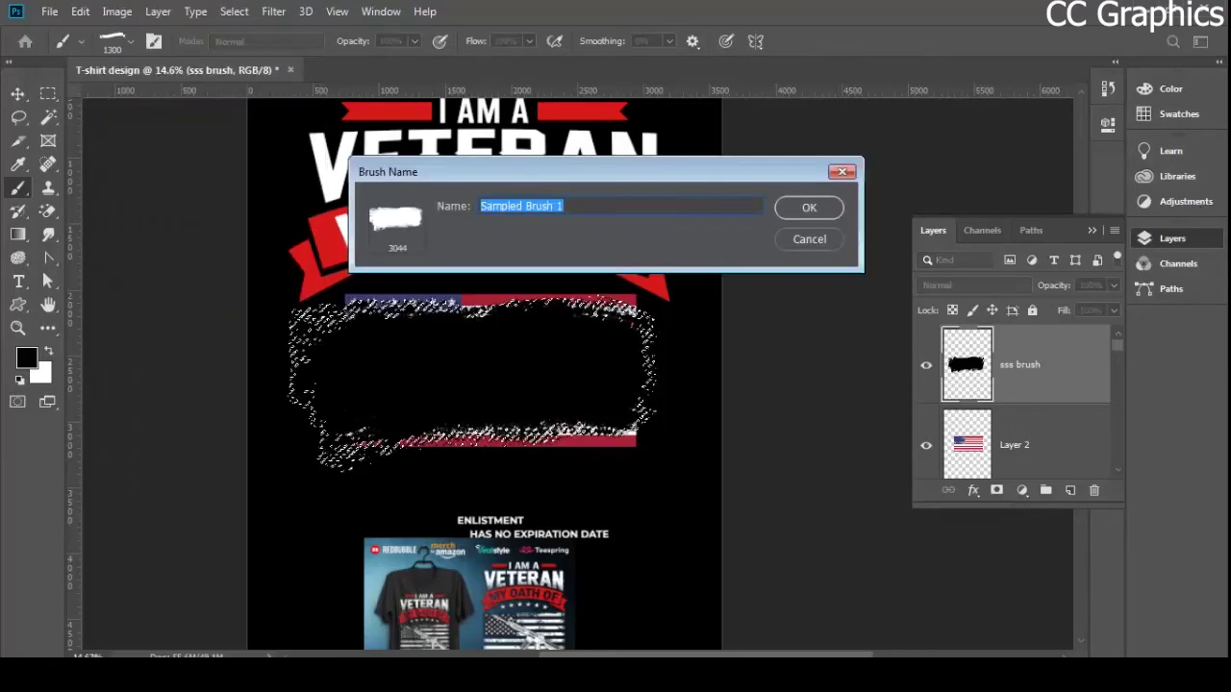
left_click(564, 206)
left_click_drag(564, 205, 479, 205)
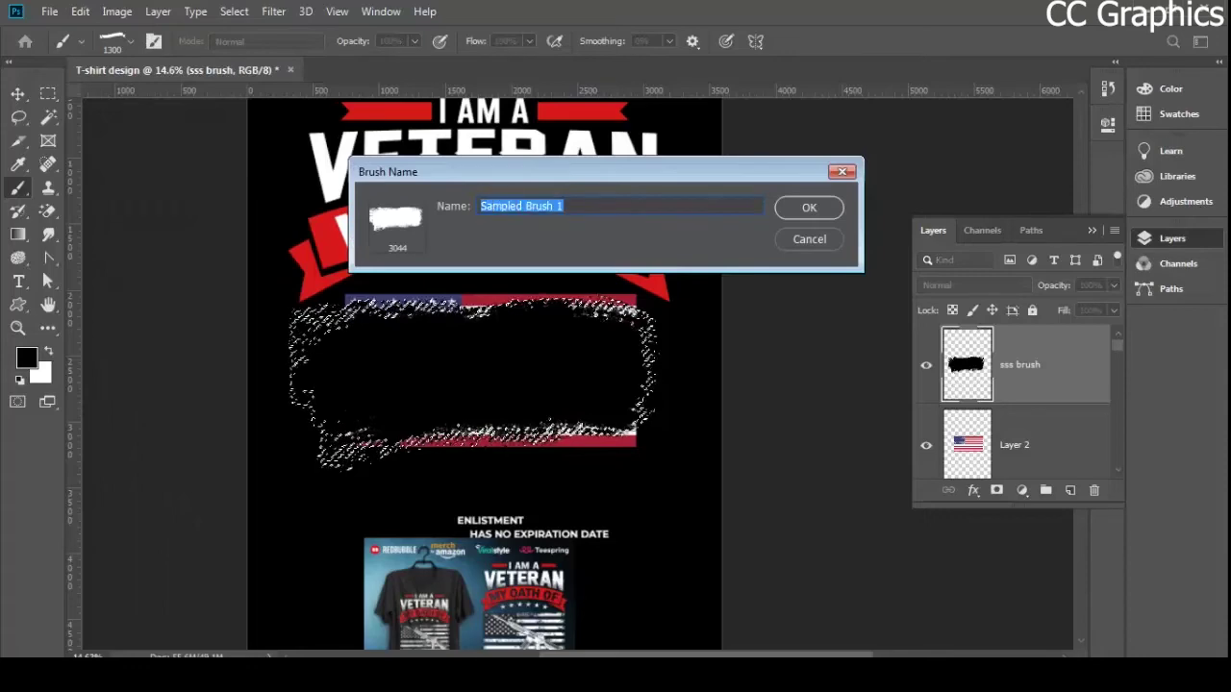
type("black ")
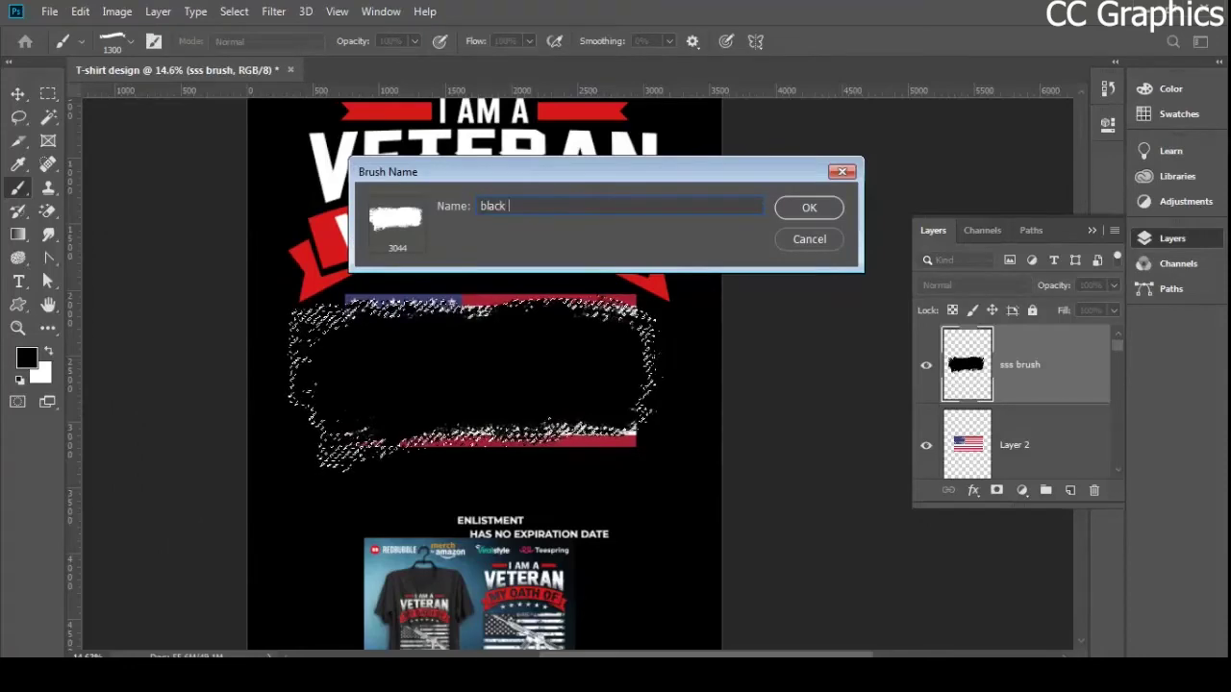
type("brush")
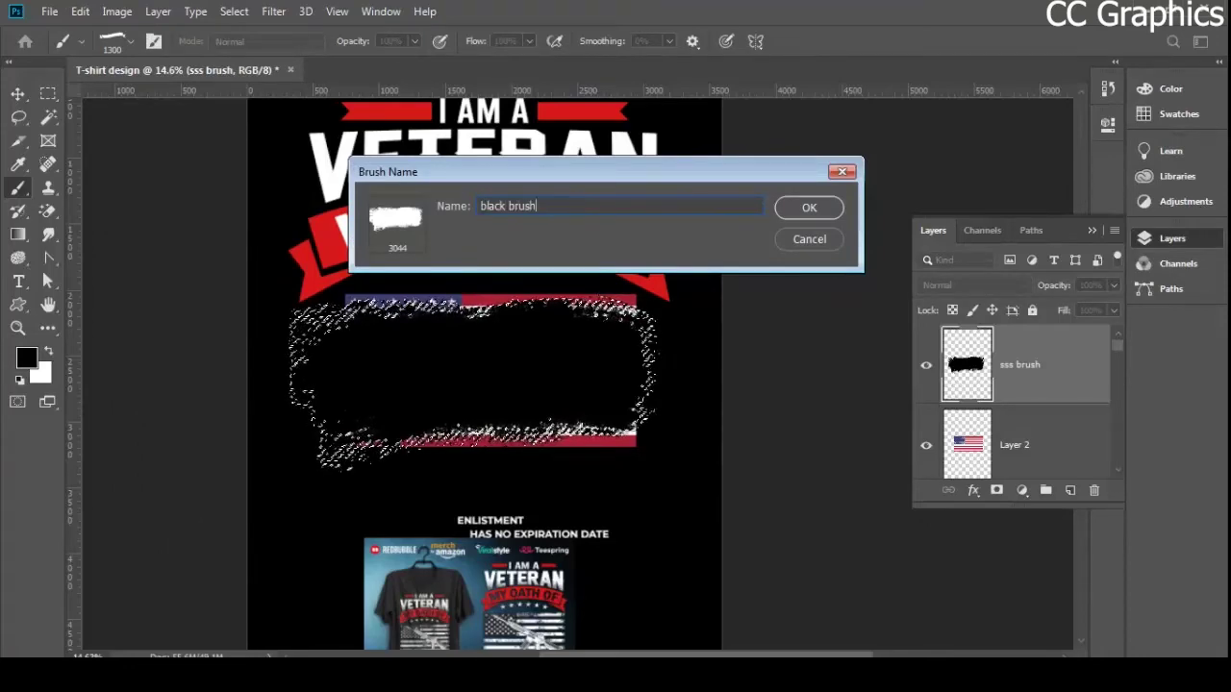
key("Return")
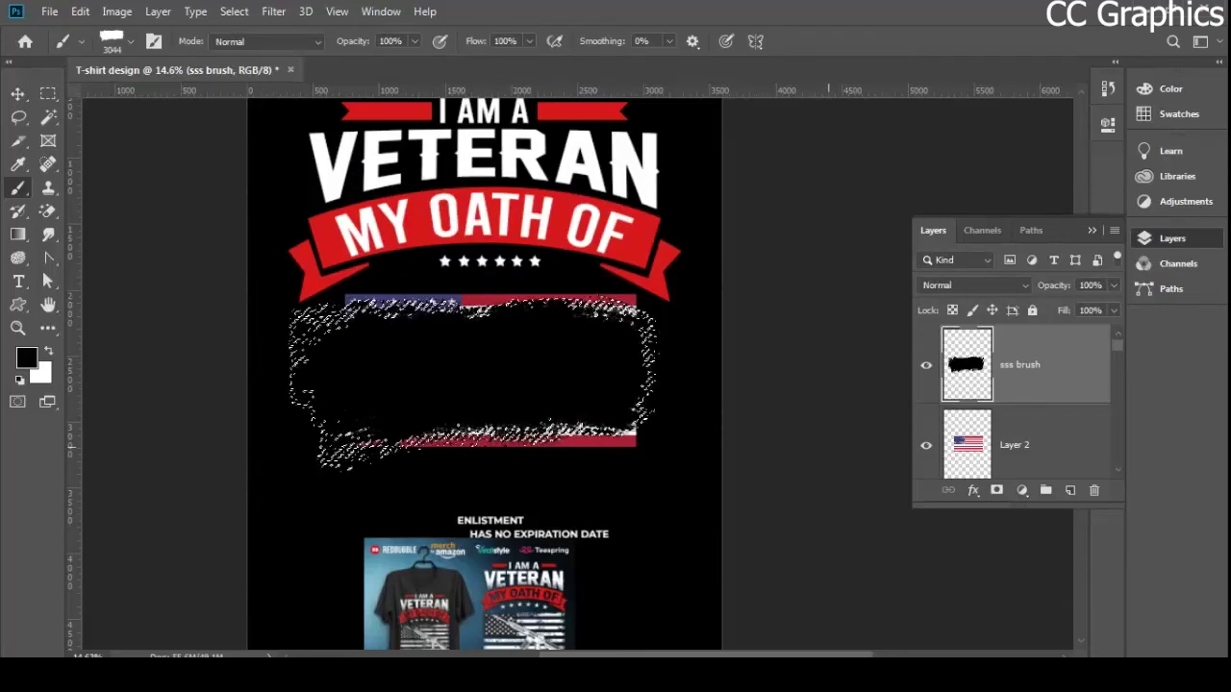
- Deselect the brush shape, hide the sss brush layer and add a new empty layer
key("ctrl+d")
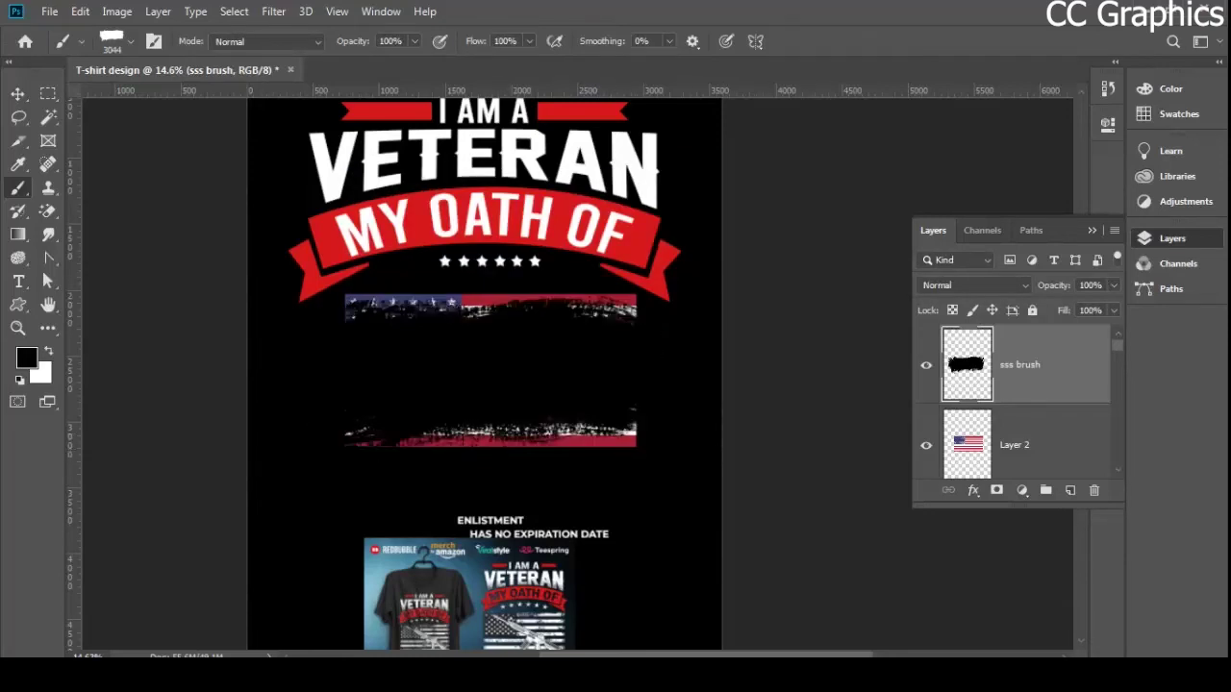
left_click(926, 365)
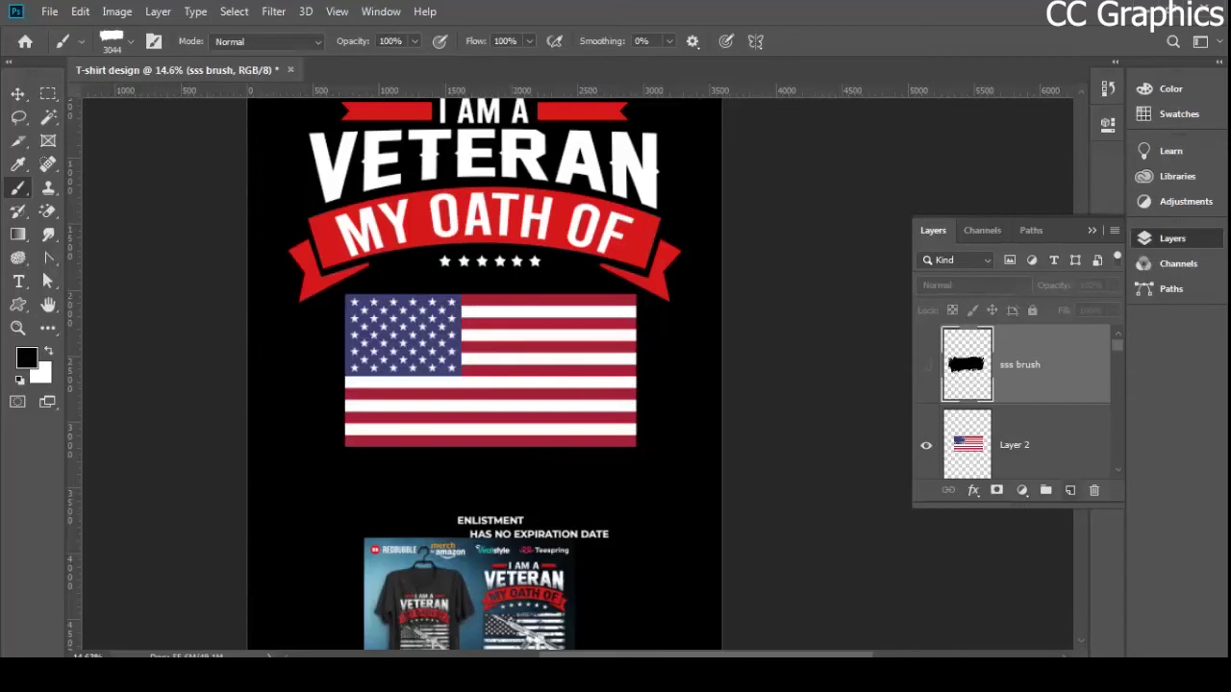
left_click(1070, 490)
- Add a new layer directly beneath the flag's Layer 2 and stamp the black brush shape once on it, behind the flag
scroll(1020, 404, "down", 8)
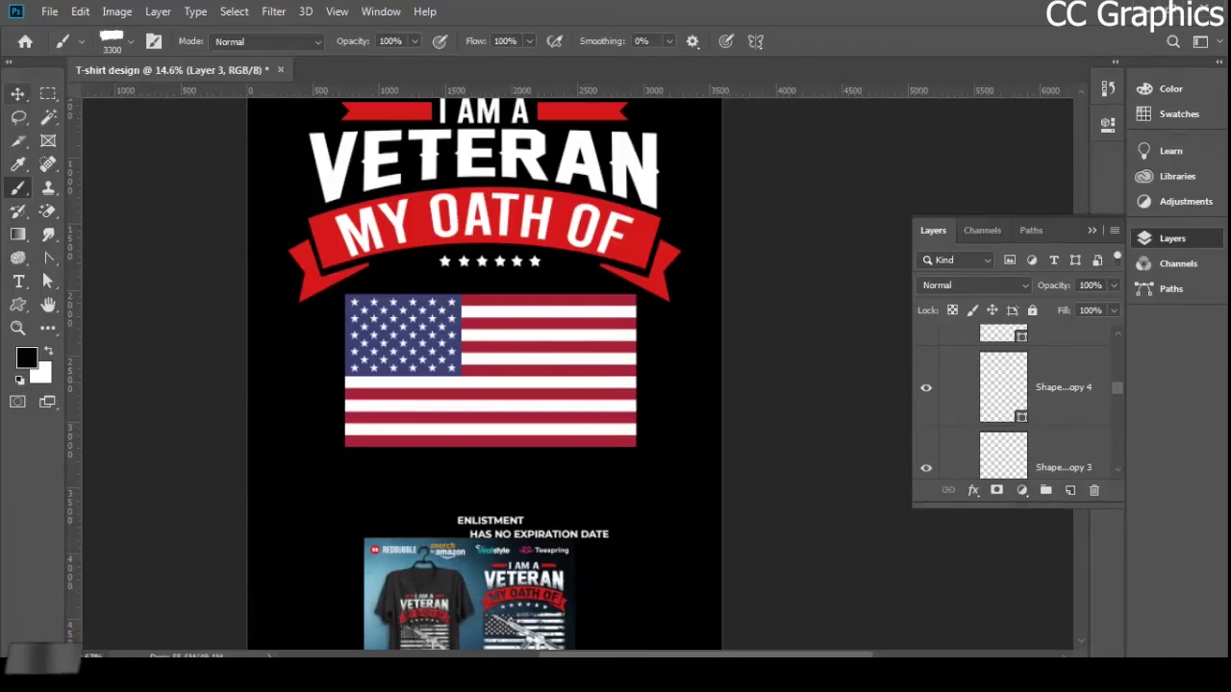
scroll(1019, 404, "up", 5)
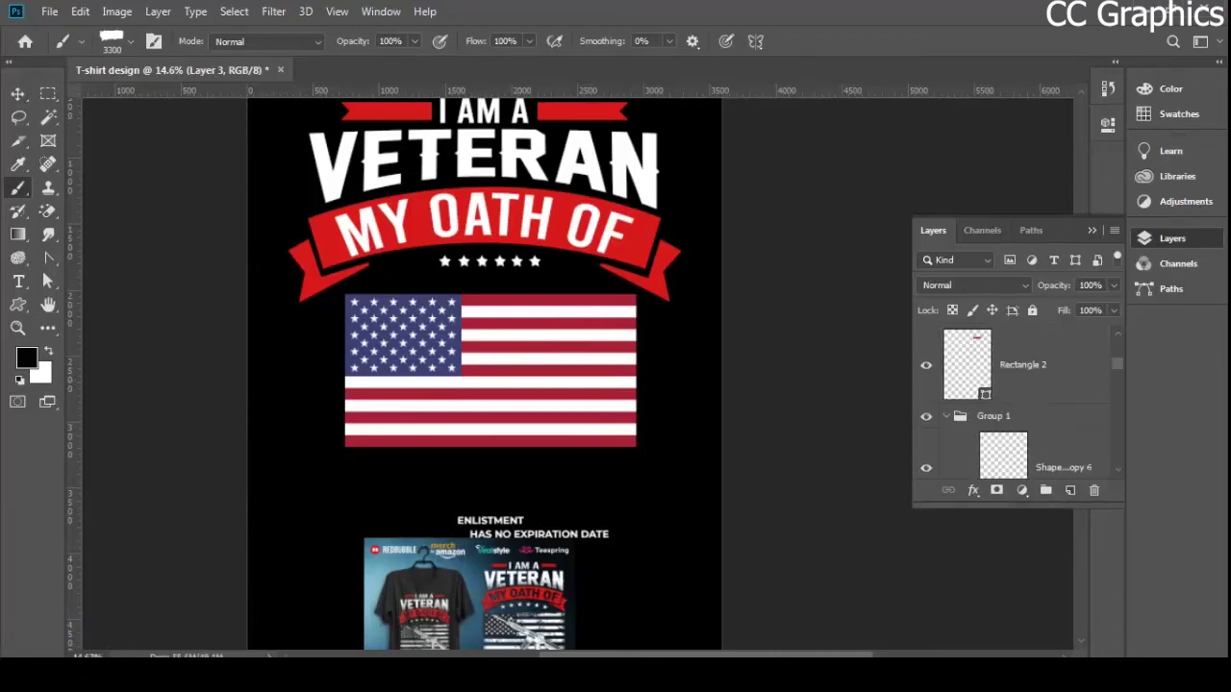
scroll(1019, 404, "up", 5)
left_click(1025, 365)
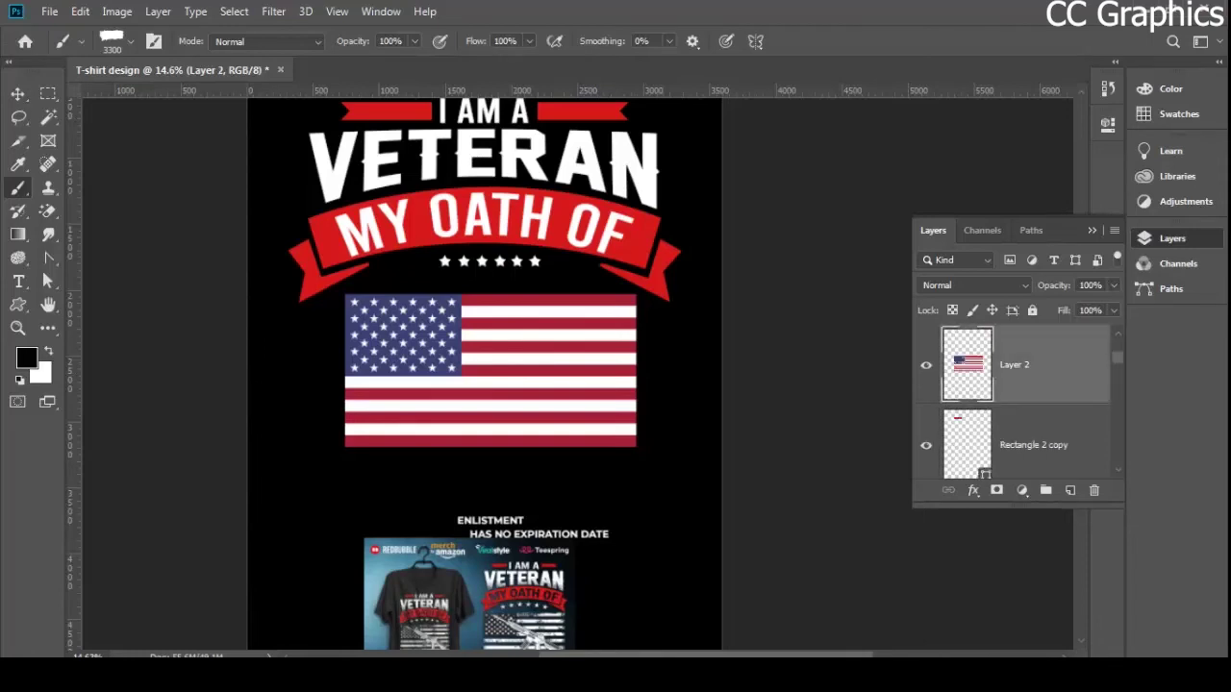
left_click(1070, 491)
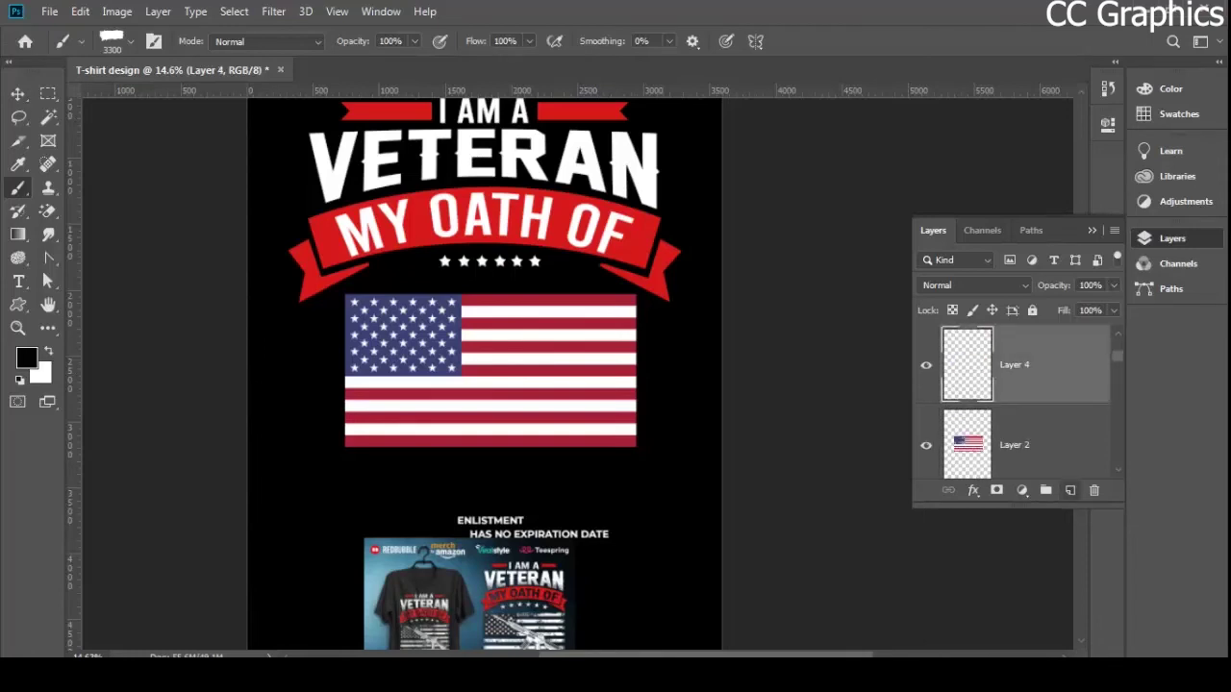
left_click_drag(1025, 445, 1024, 337)
left_click(1025, 445)
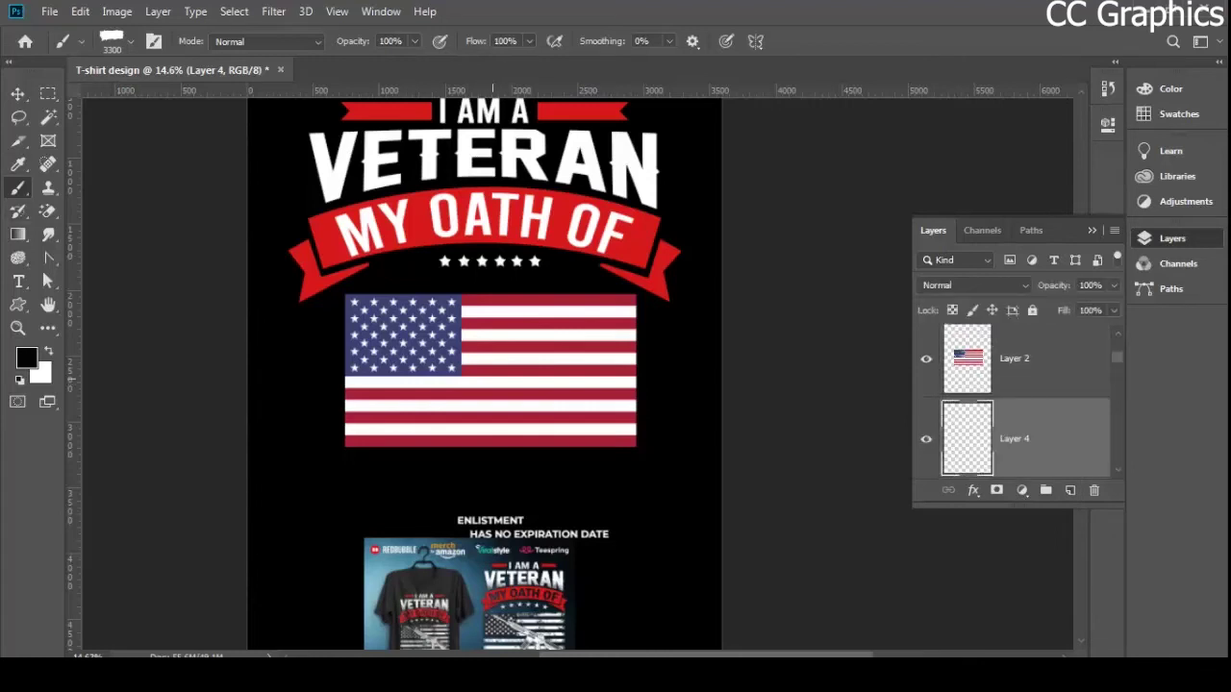
left_click(487, 375)
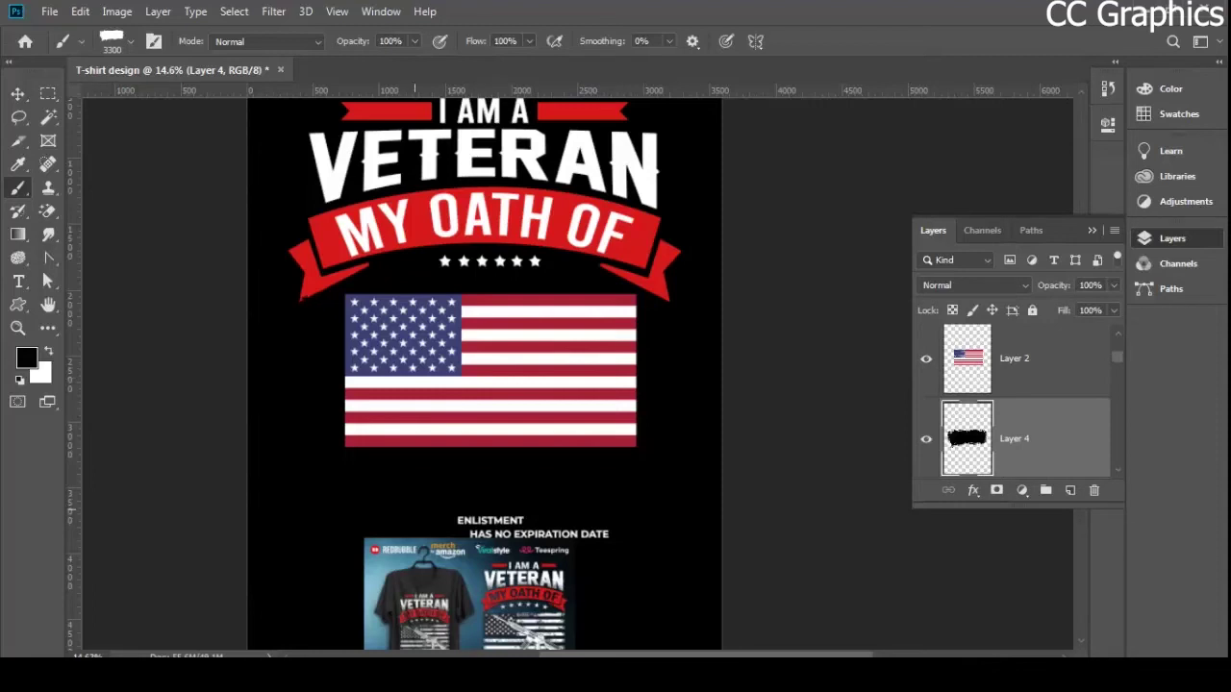
- Clip the flag's Layer 2 to the black brush shape on Layer 4 with a clipping mask
left_click(1025, 360)
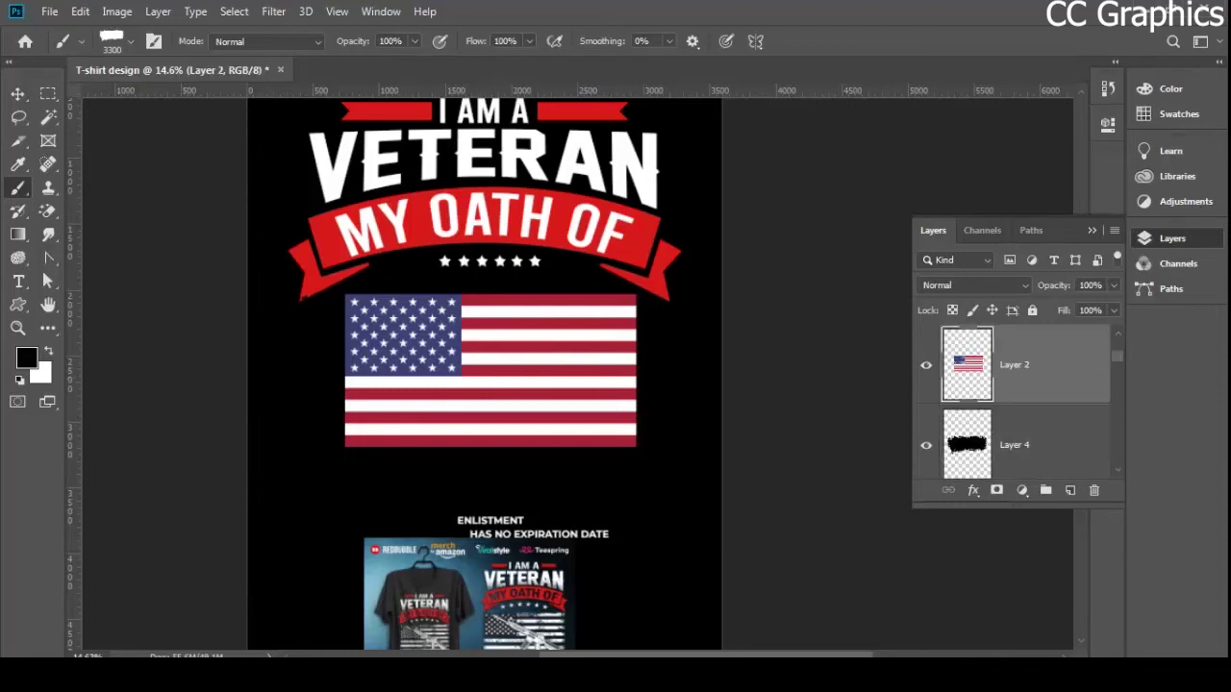
right_click(1058, 364)
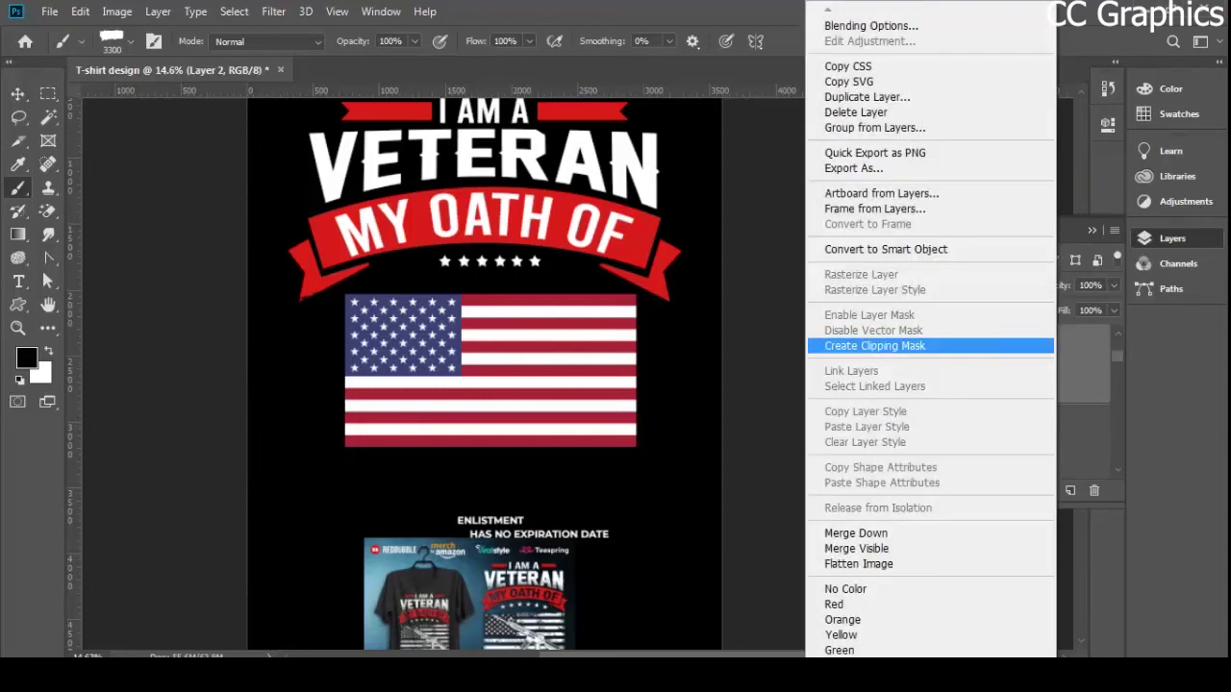
left_click(909, 346)
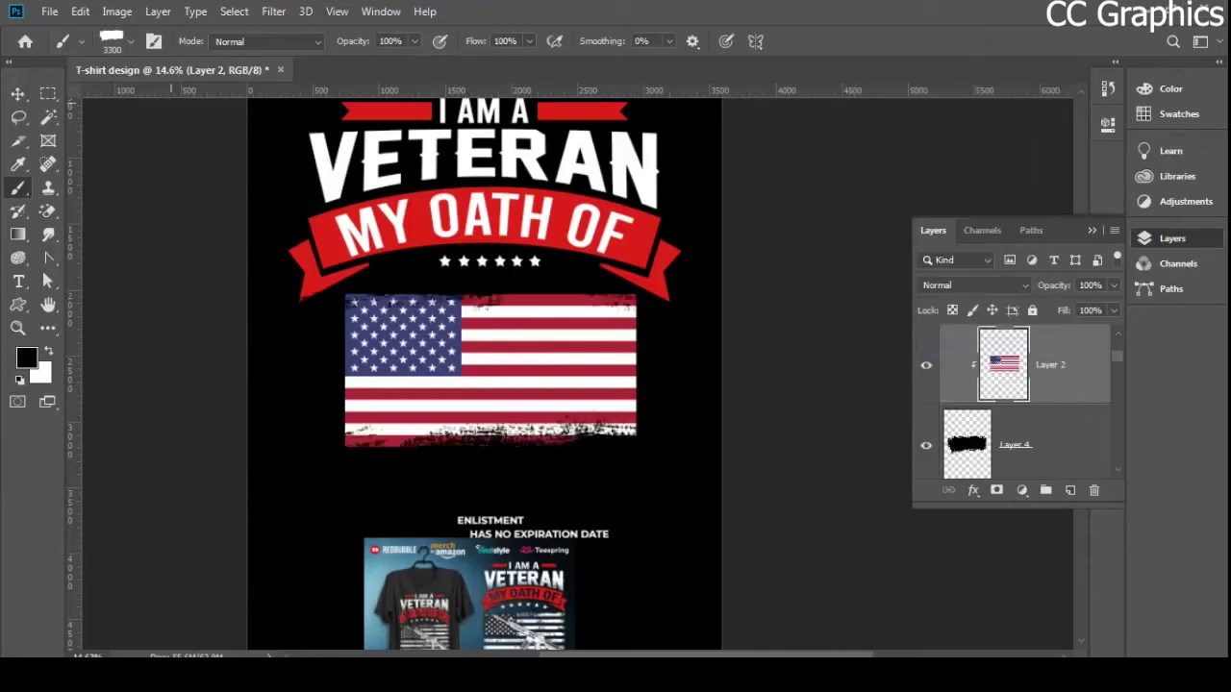
key("v")
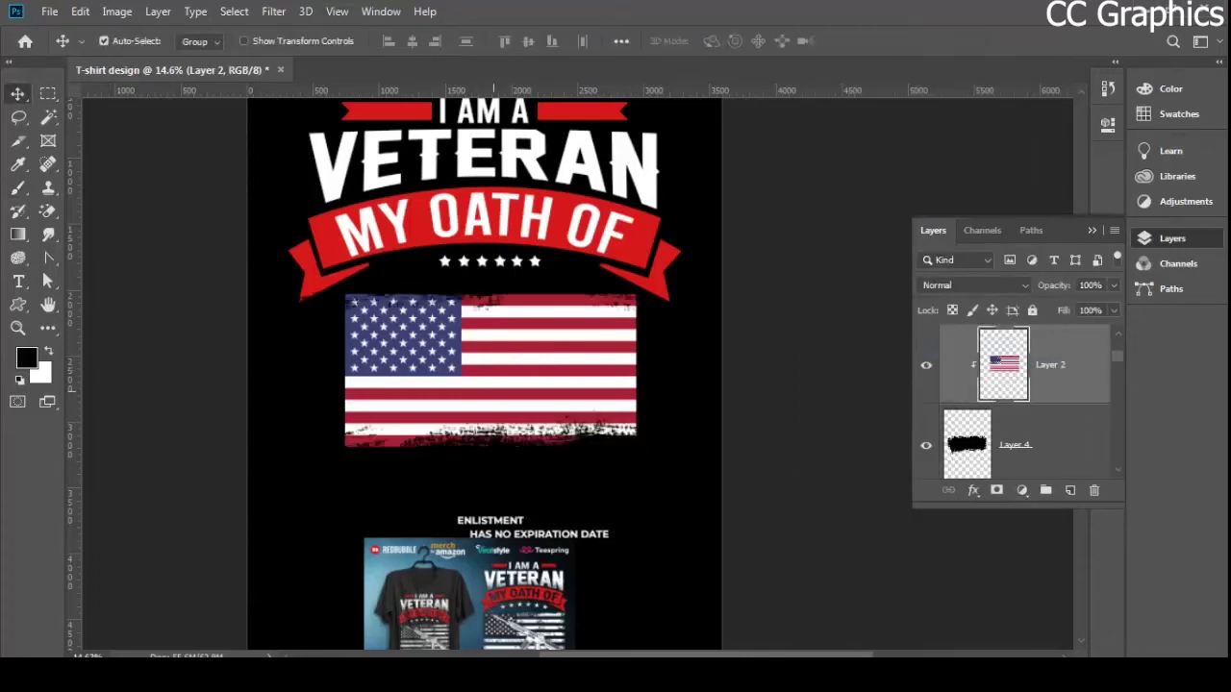
scroll(483, 387, "up", 6)
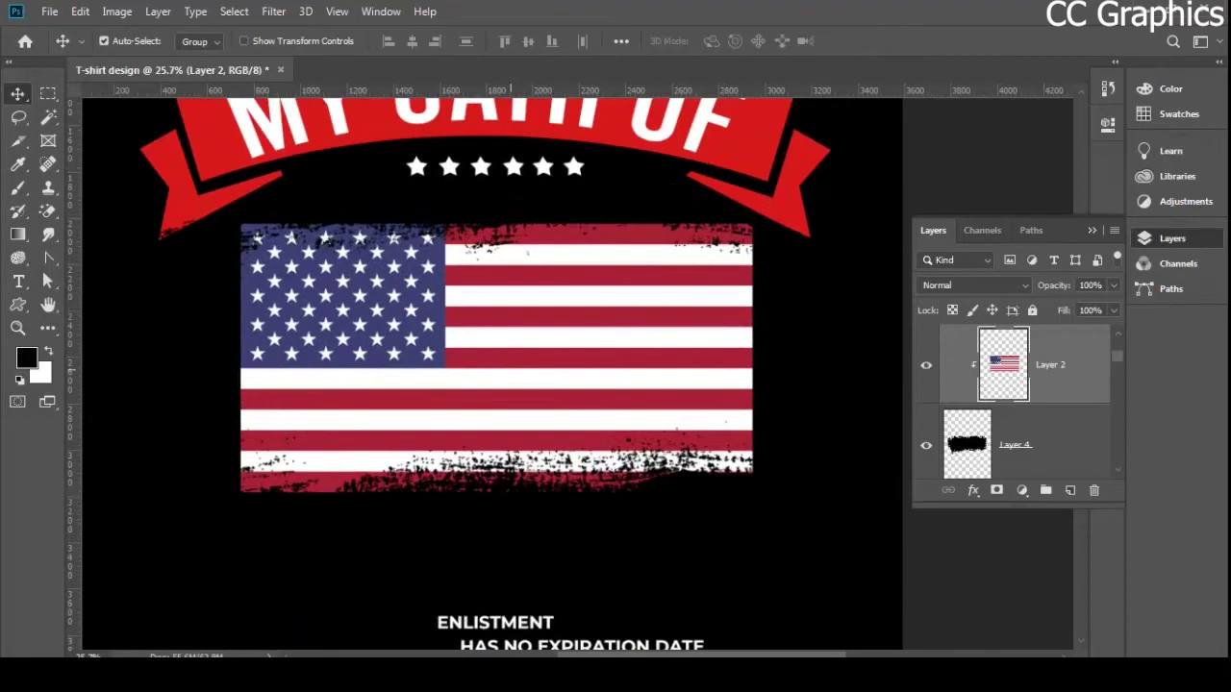
key("ctrl+t")
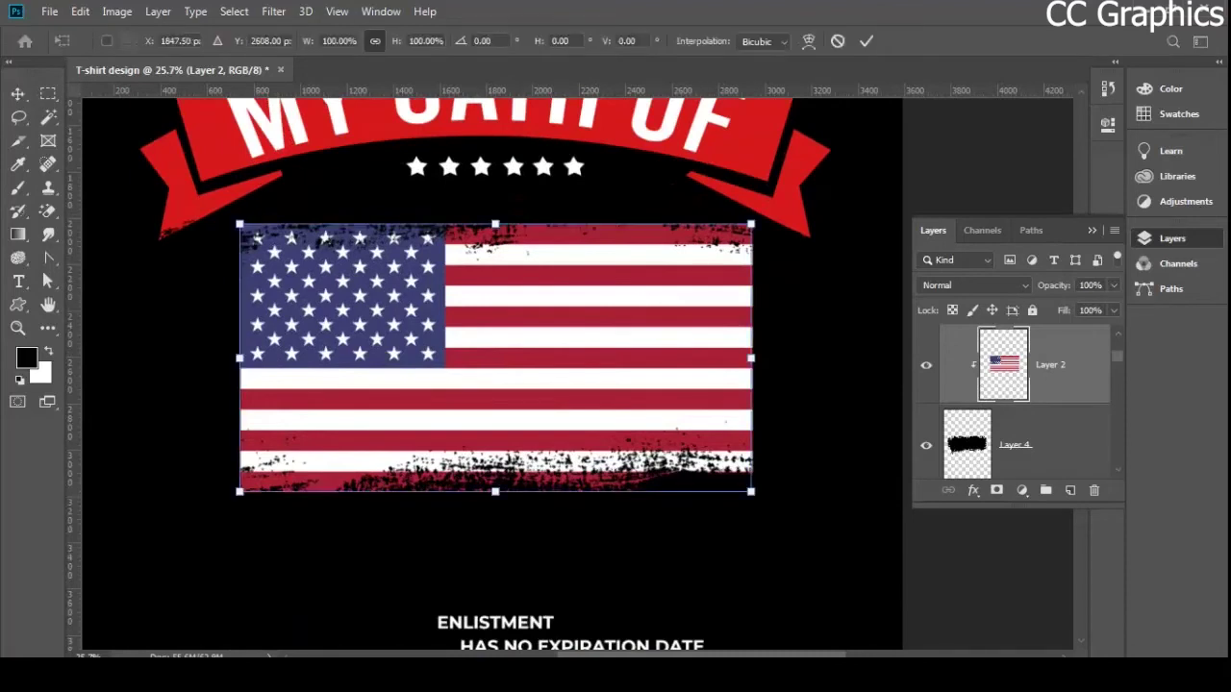
left_click(1015, 445)
key("ctrl+t")
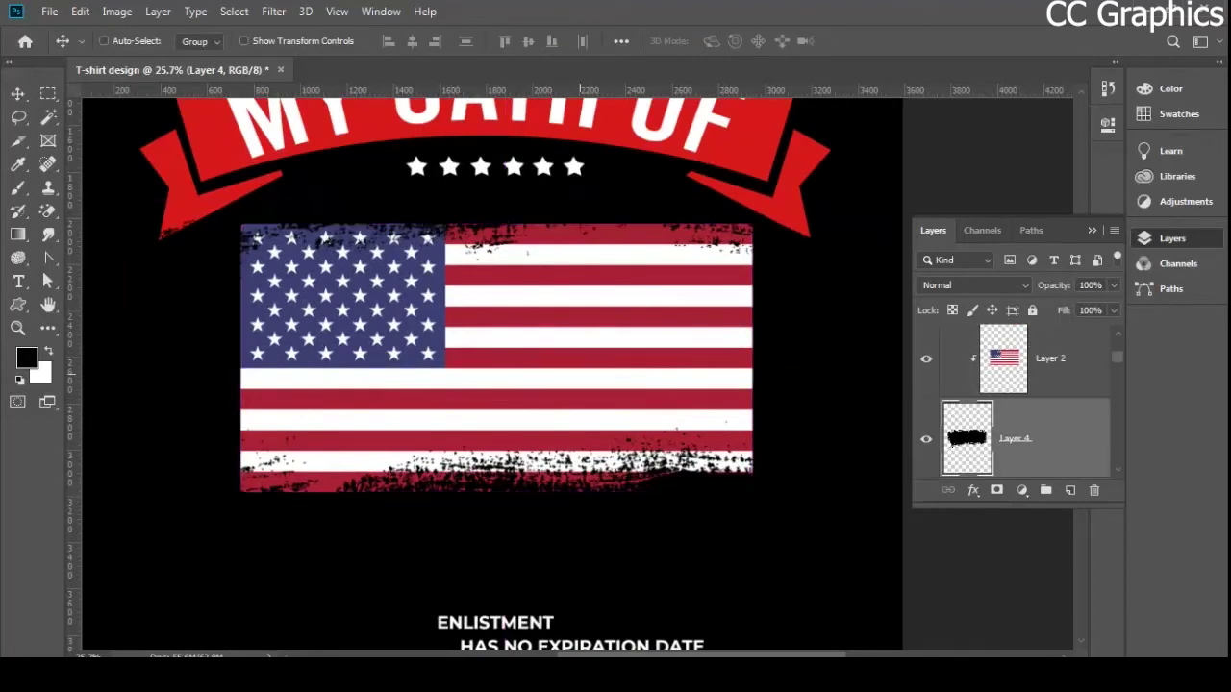
key("ctrl+t")
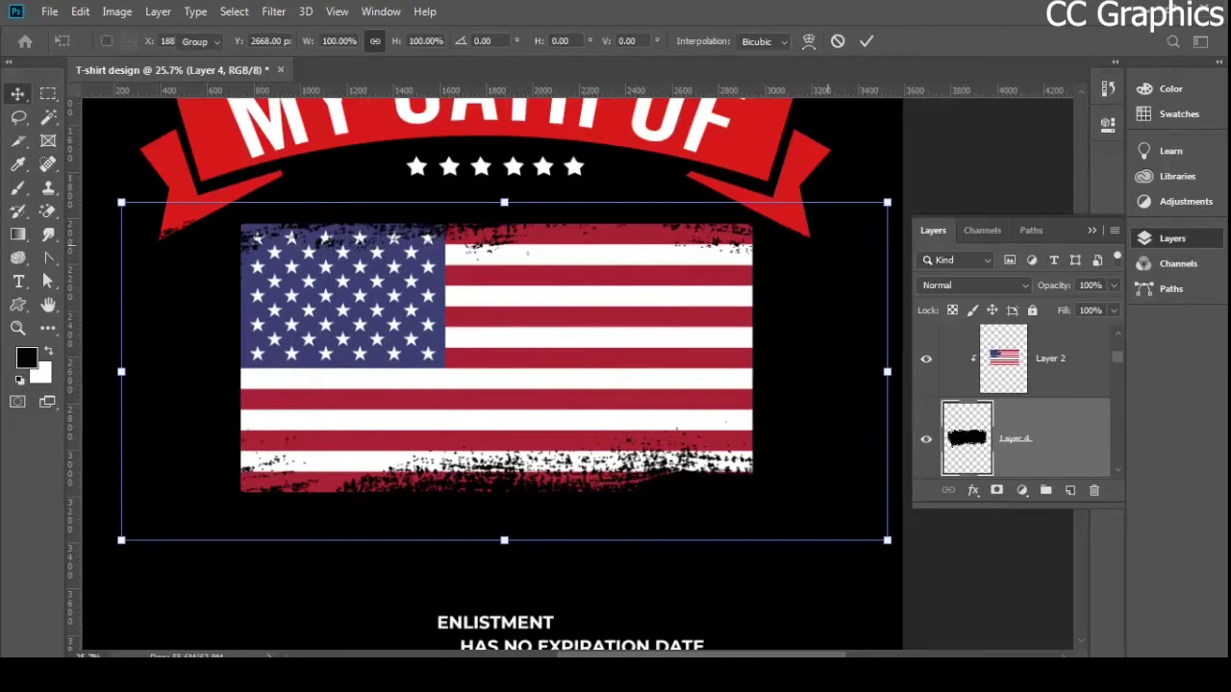
key("Return")
key("alt+bracketright")
key("ctrl+t")
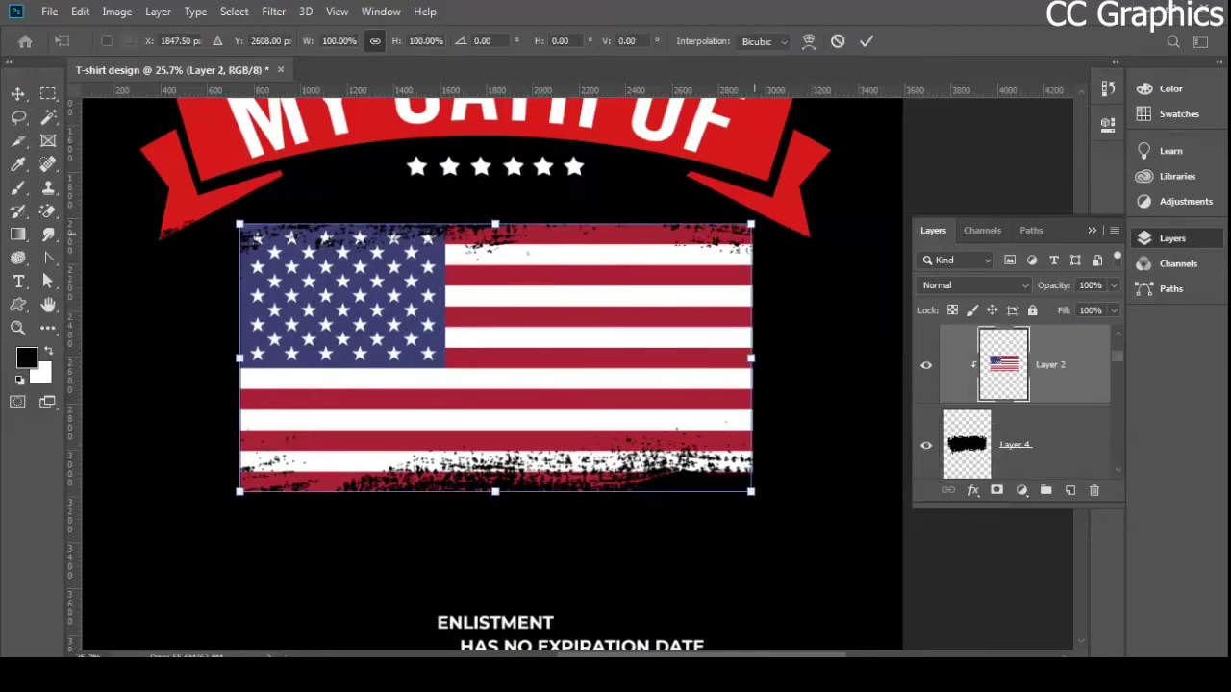
left_click_drag(753, 226, 738, 238)
key("ctrl+z")
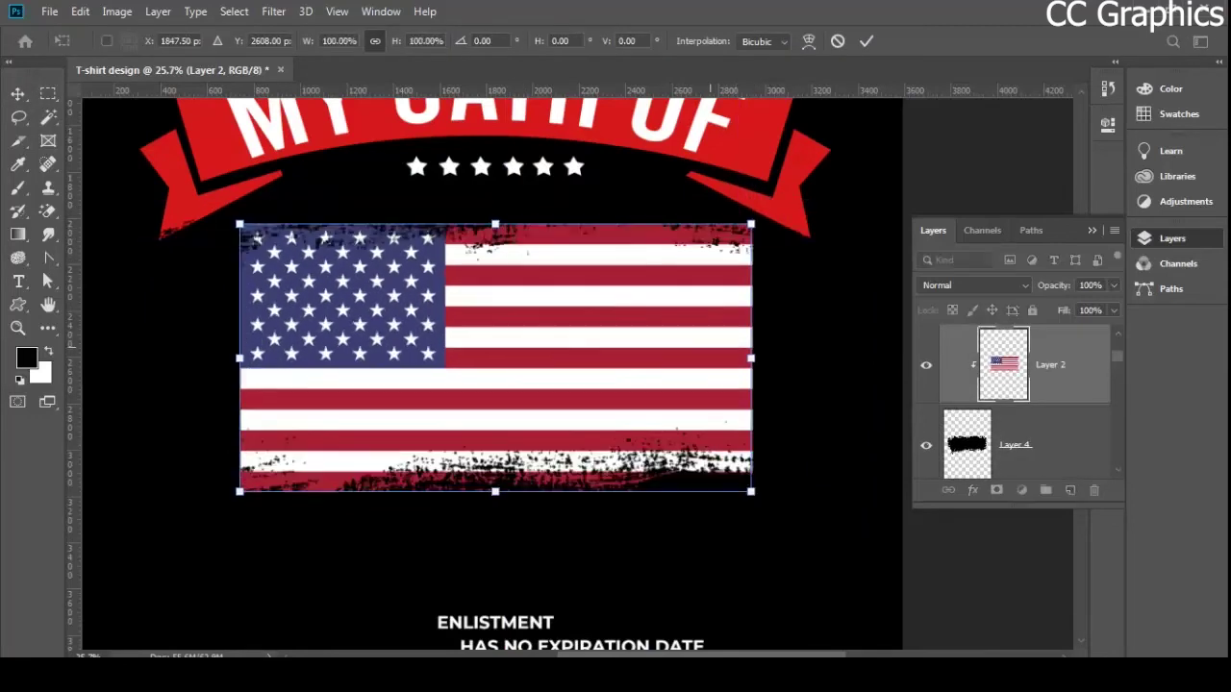
left_click_drag(493, 348, 489, 458)
key("ctrl+z")
key("ctrl+z")
key("Return")
- Convert the flag to grayscale with the Black & White adjustment, using the Default preset
scroll(577, 275, "down", 2)
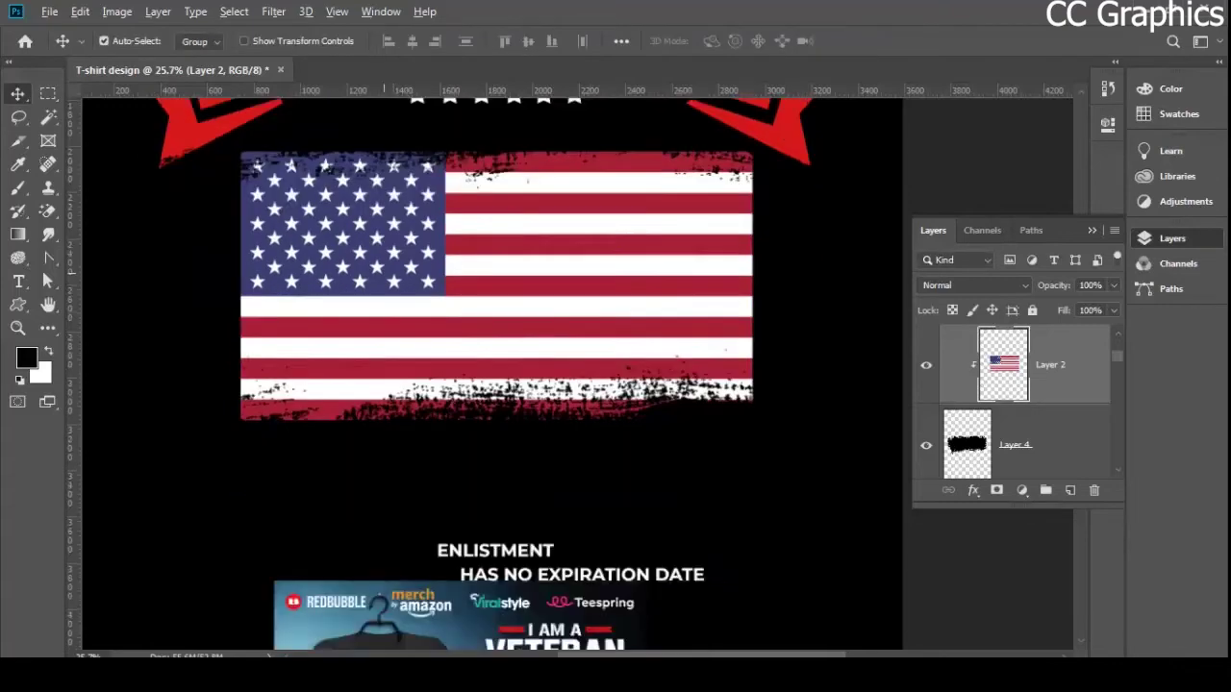
scroll(413, 283, "down", 3)
scroll(438, 311, "up", 2)
scroll(462, 365, "down", 1)
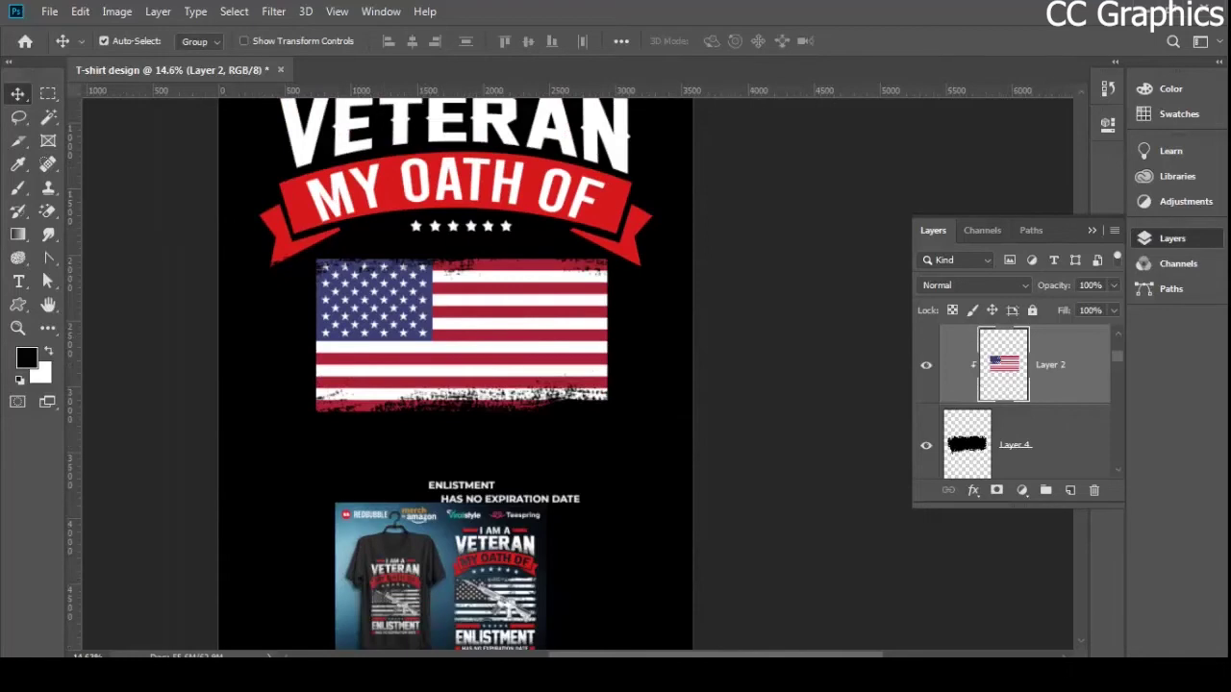
left_click(116, 12)
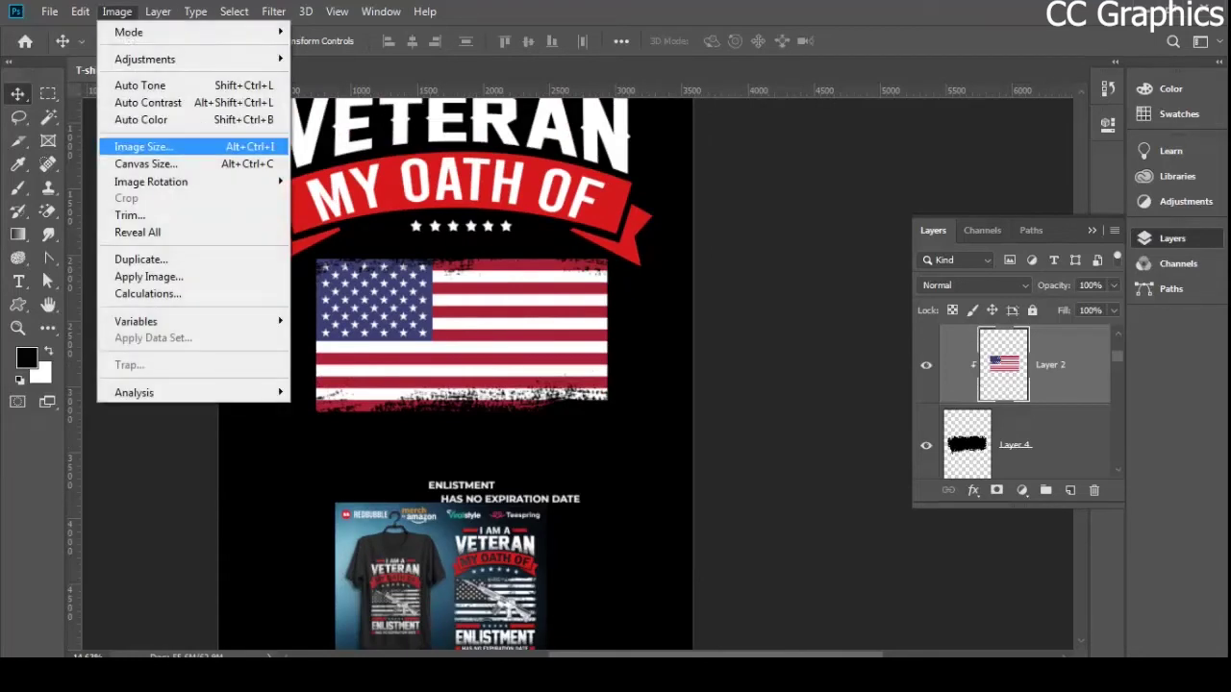
mouse_move(144, 59)
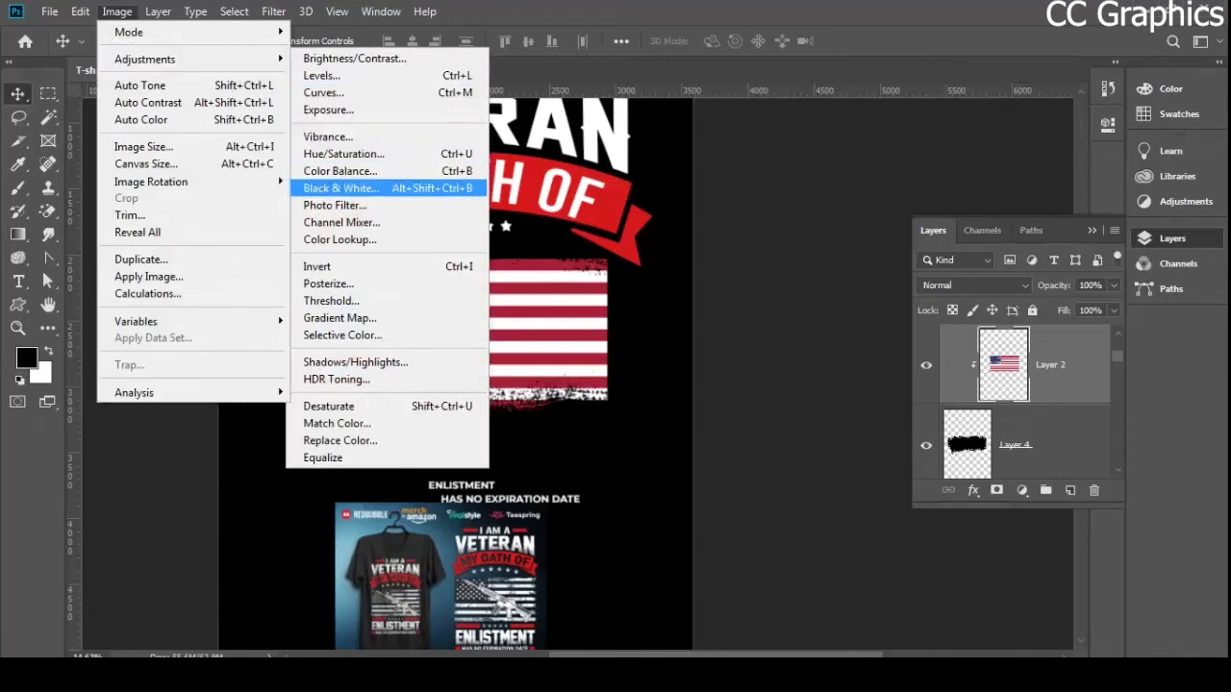
left_click(339, 188)
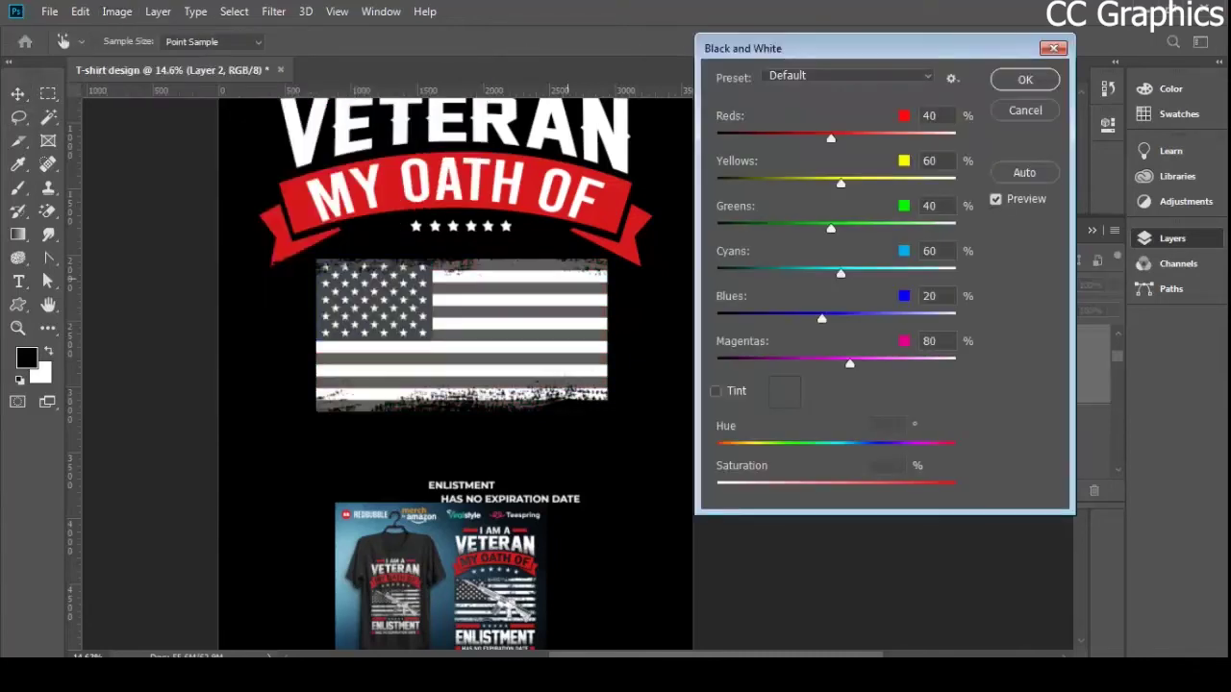
left_click(1024, 79)
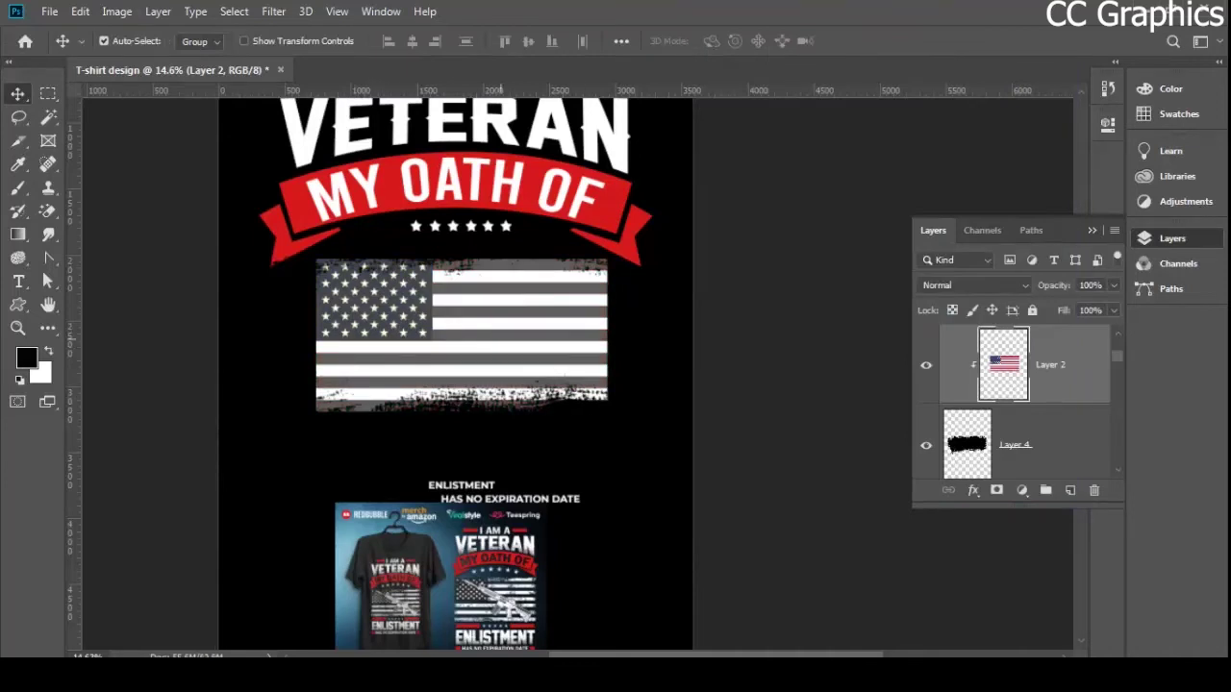
- Examine the reference mockup's rifle artwork over the flag and compare it with the design
scroll(500, 338, "down", 5)
scroll(618, 519, "up", 4)
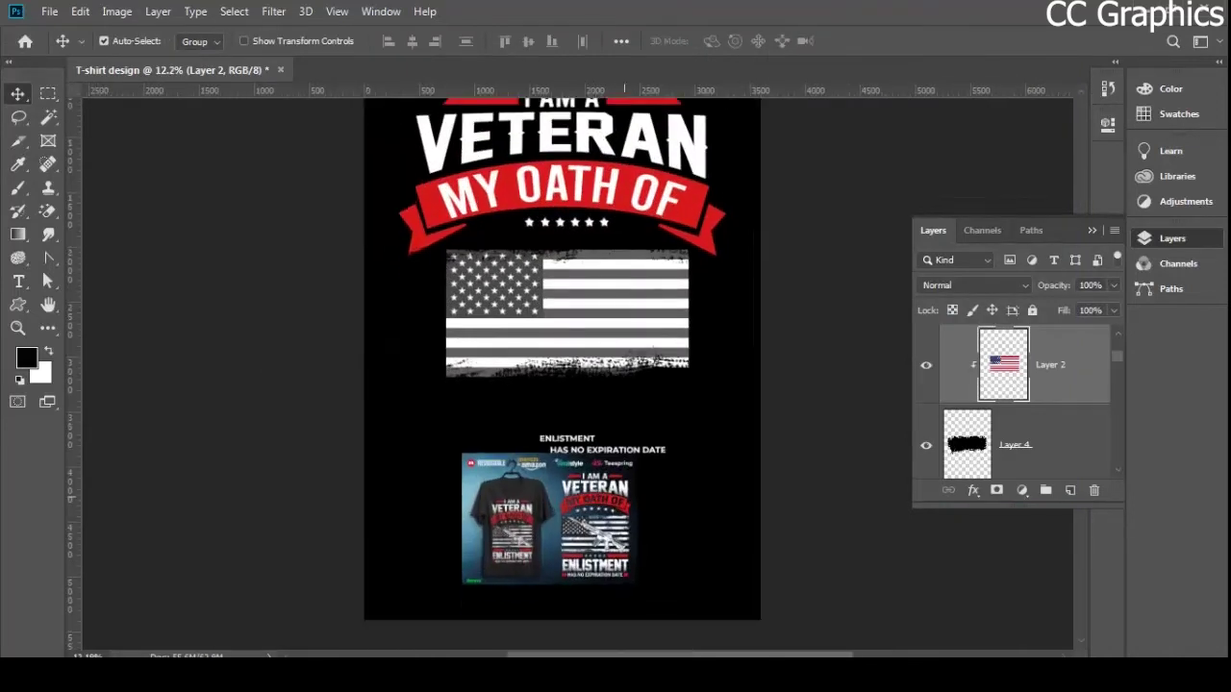
scroll(582, 603, "up", 3)
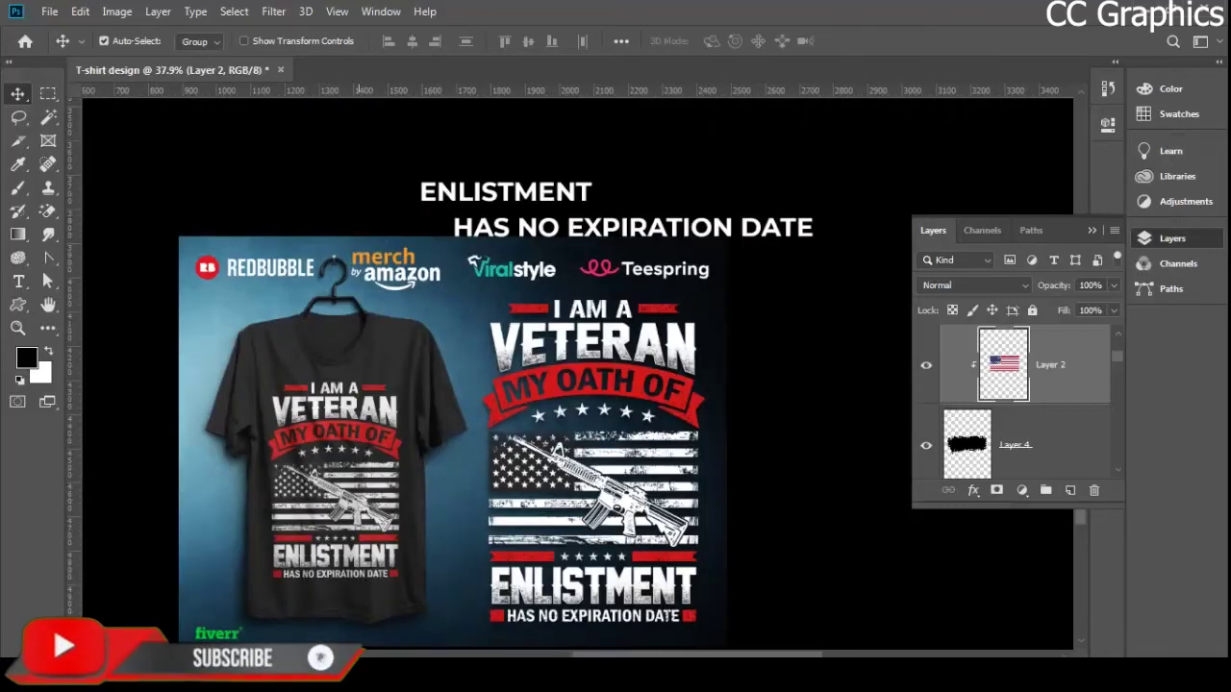
scroll(1019, 414, "down", 3)
scroll(1019, 413, "up", 2)
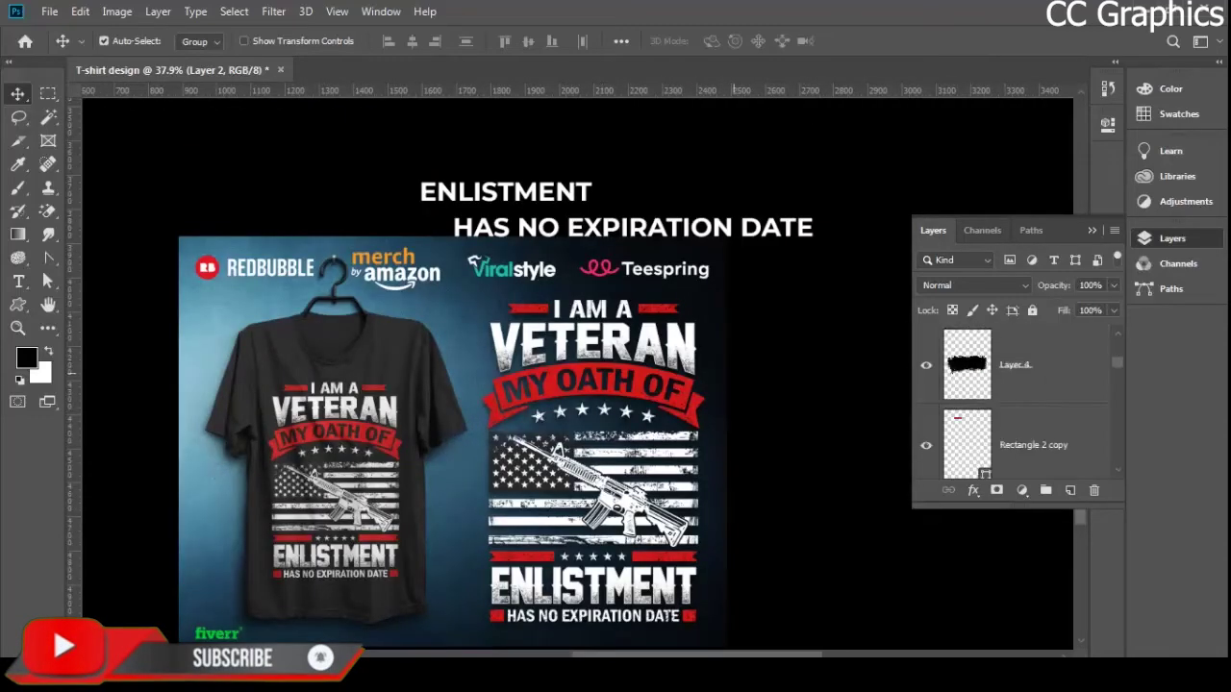
scroll(615, 289, "up", 4)
scroll(616, 240, "down", 2)
scroll(486, 375, "down", 2)
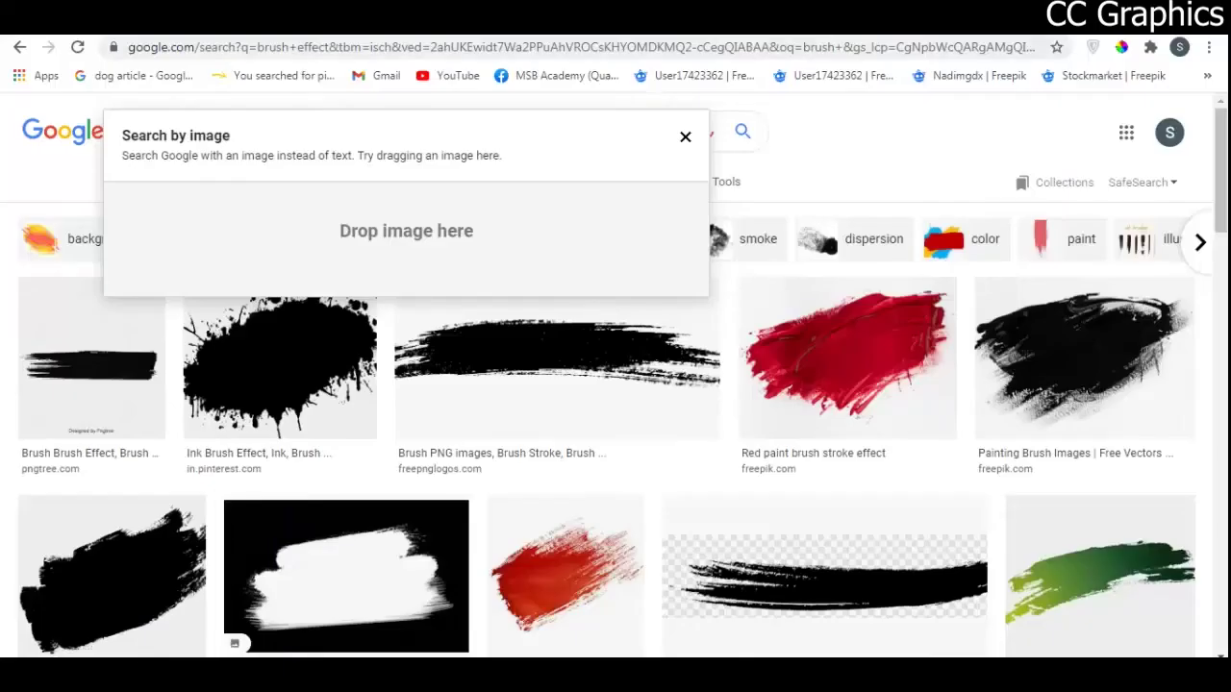
- In the browser, close the search-by-image box and search Google Images for "rifels vector"
left_click(683, 136)
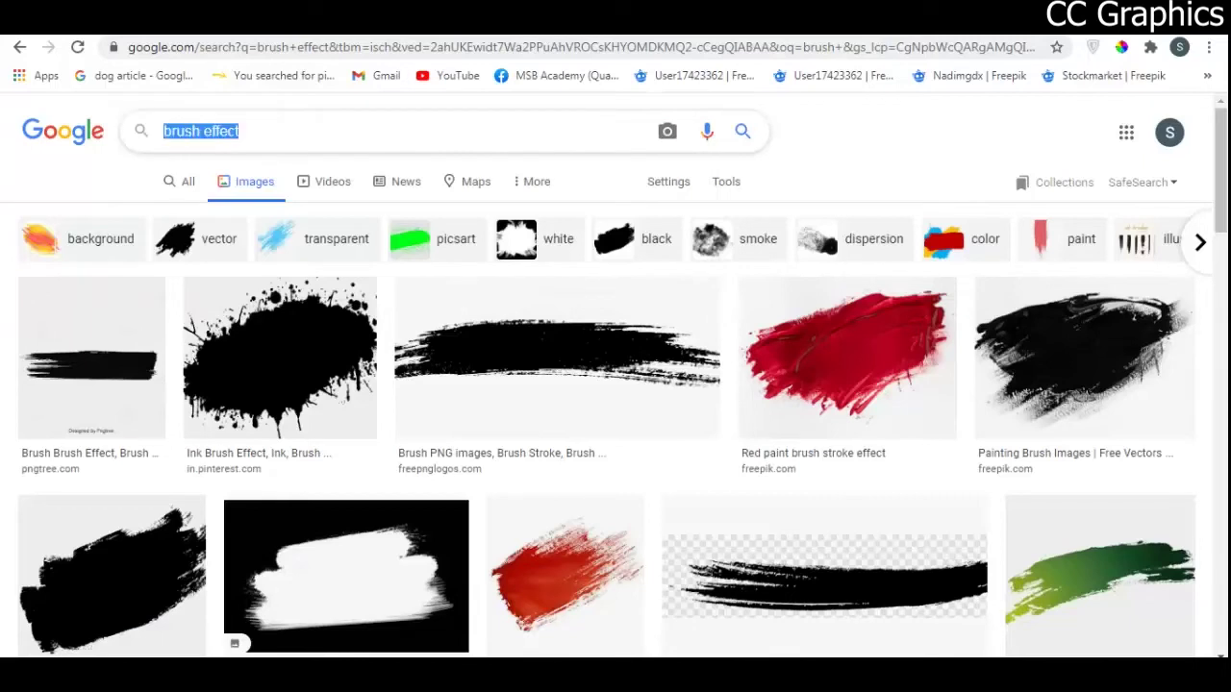
type("rif")
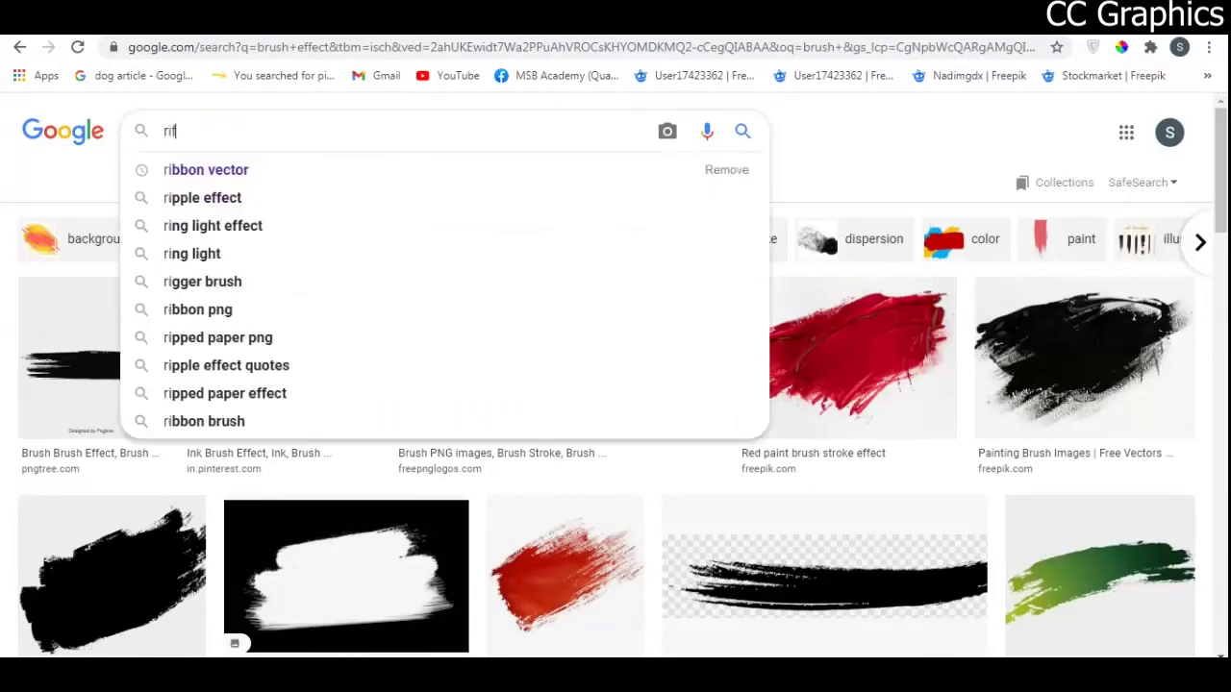
type("els vec")
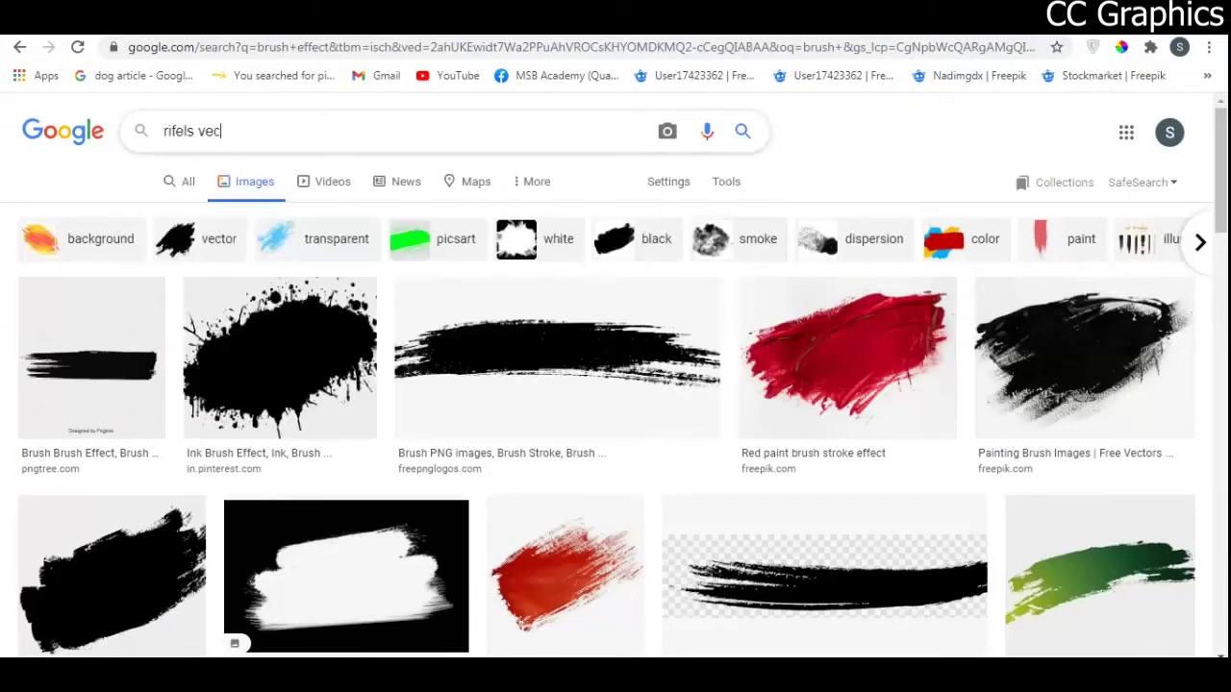
type("tor")
key("Return")
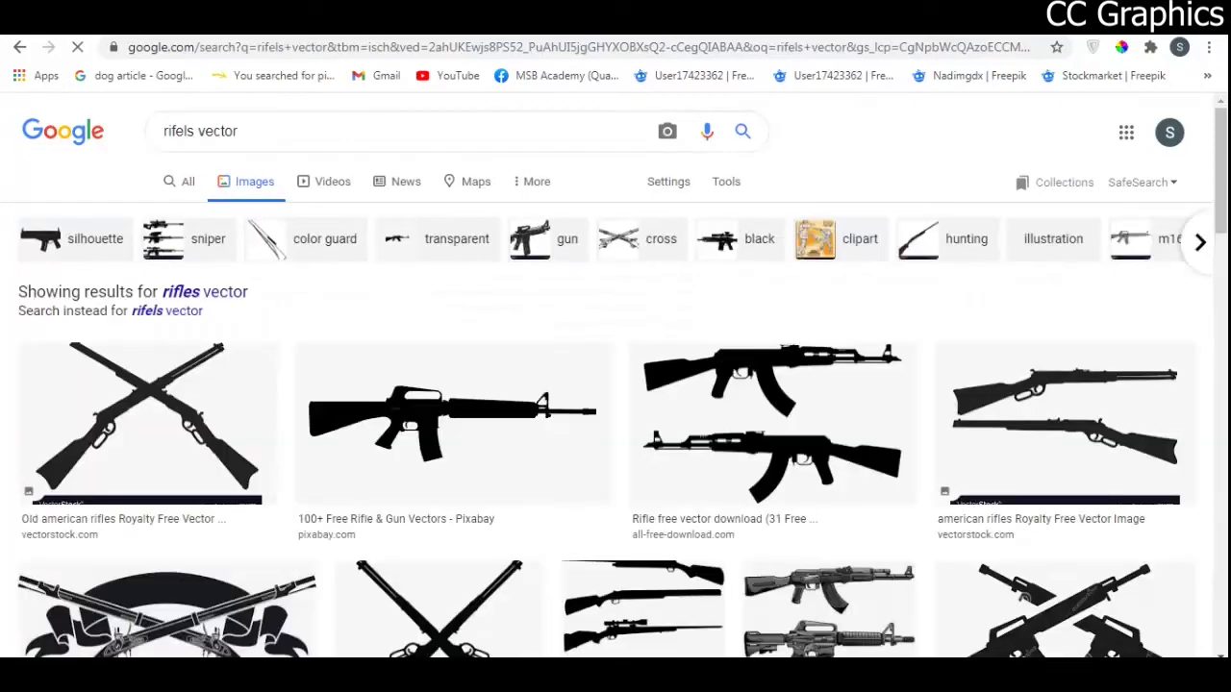
- Open the black-and-white scoped hunting rifle result from Shutterstock and copy its image
scroll(615, 375, "down", 4)
scroll(615, 375, "down", 2)
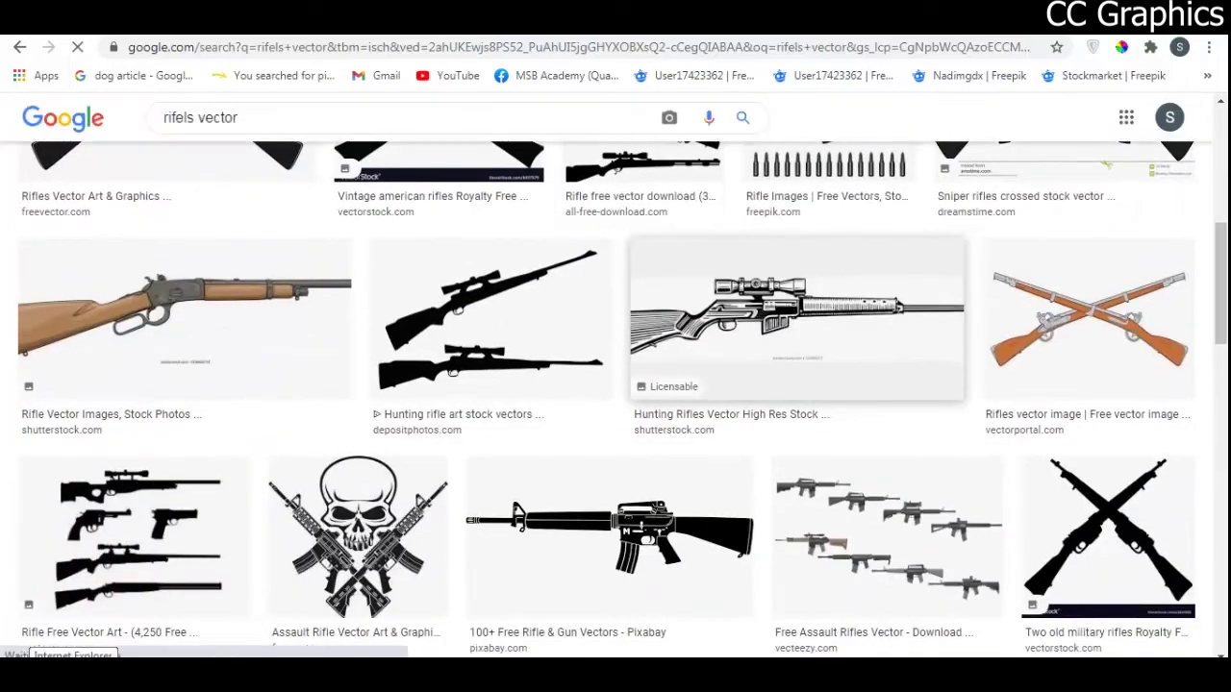
left_click(797, 318)
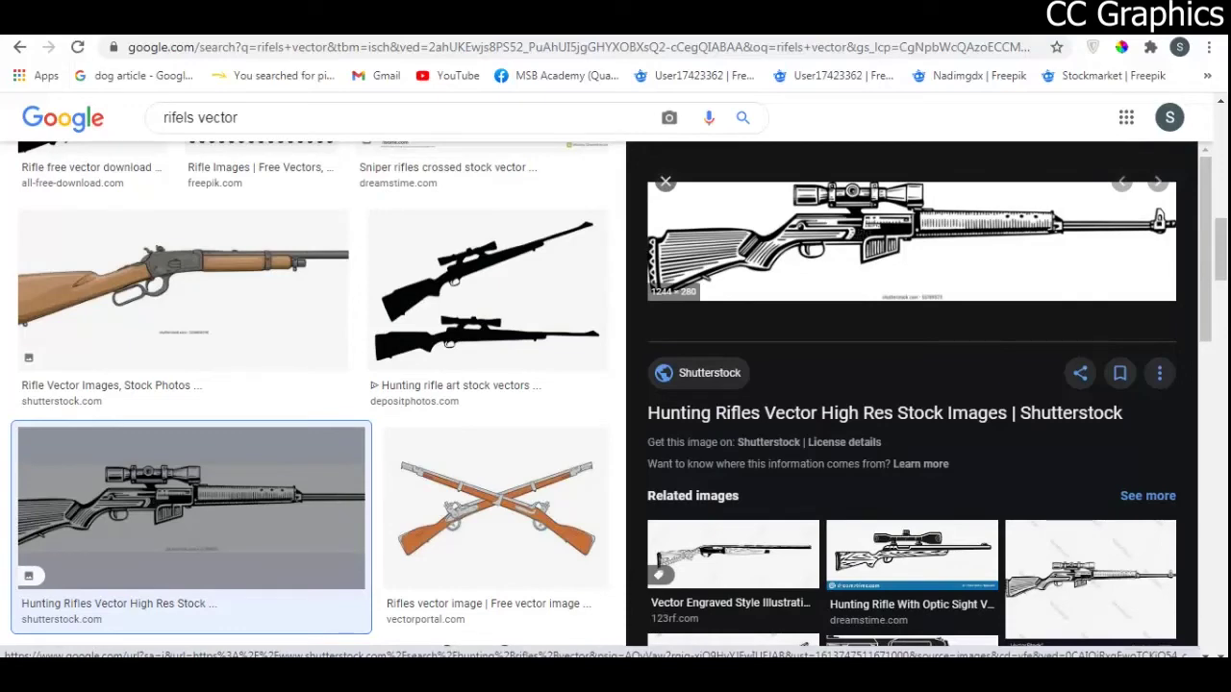
right_click(877, 222)
left_click(941, 432)
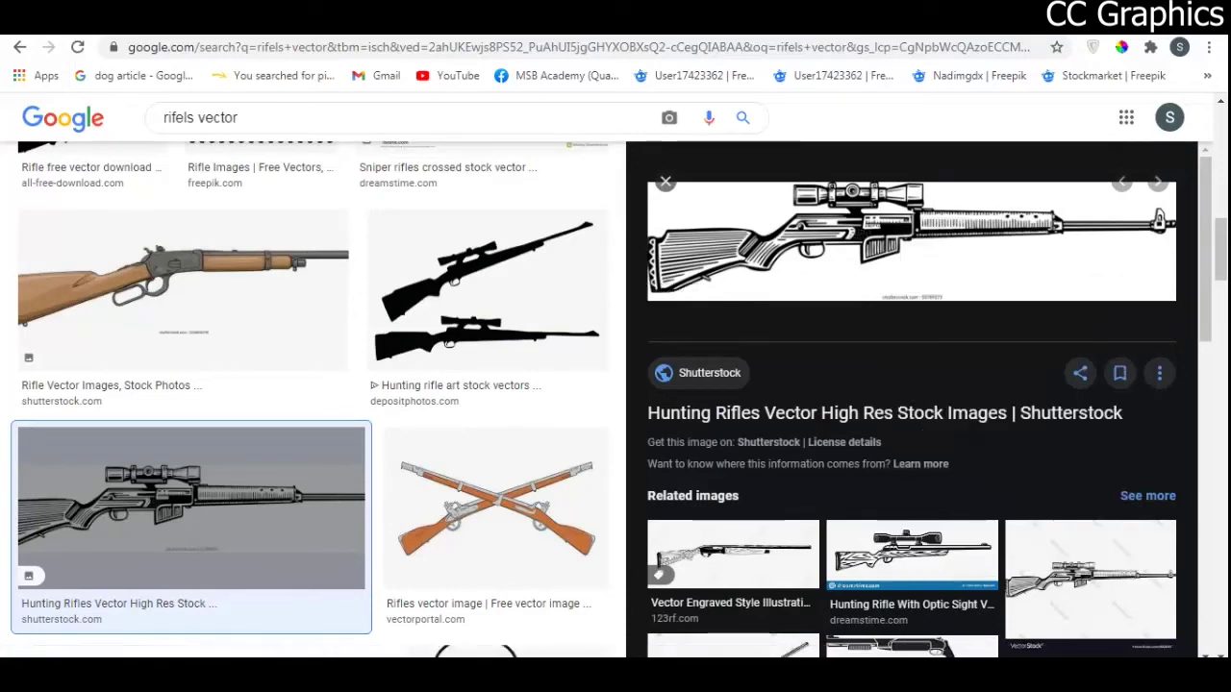
- Switch back to Photoshop, paste the rifle image on a new layer above the flag's Layer 2, and move it onto the middle of the flag
key("alt+Tab")
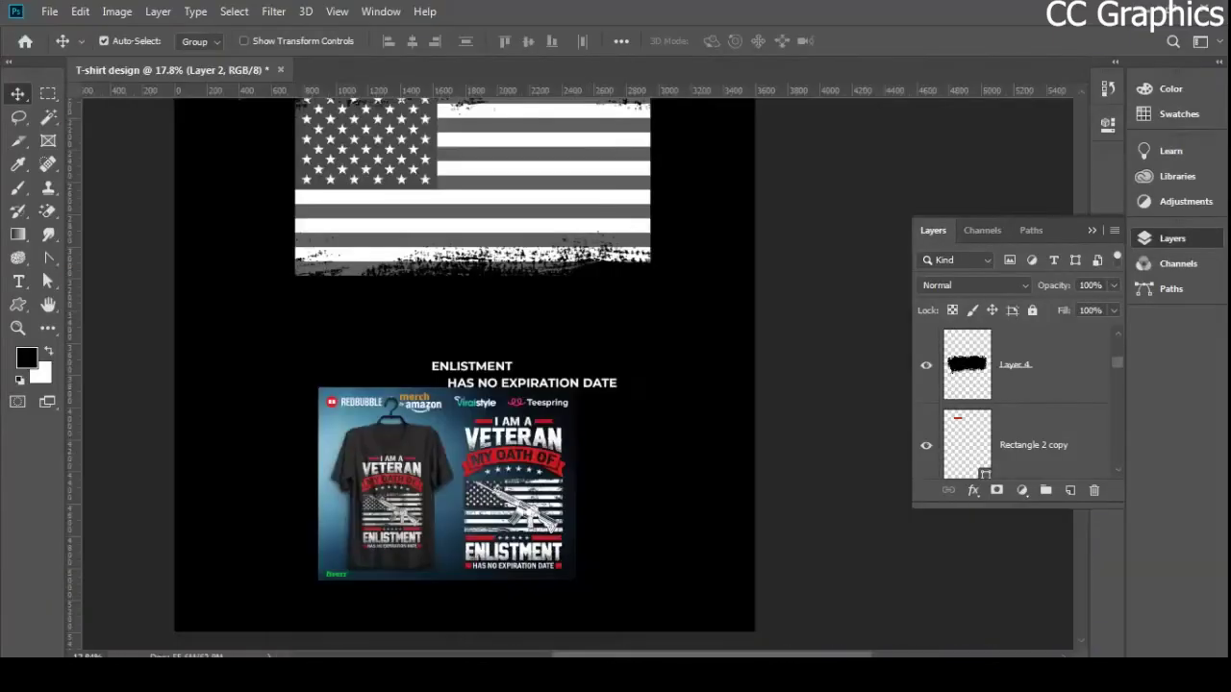
left_click(1070, 491)
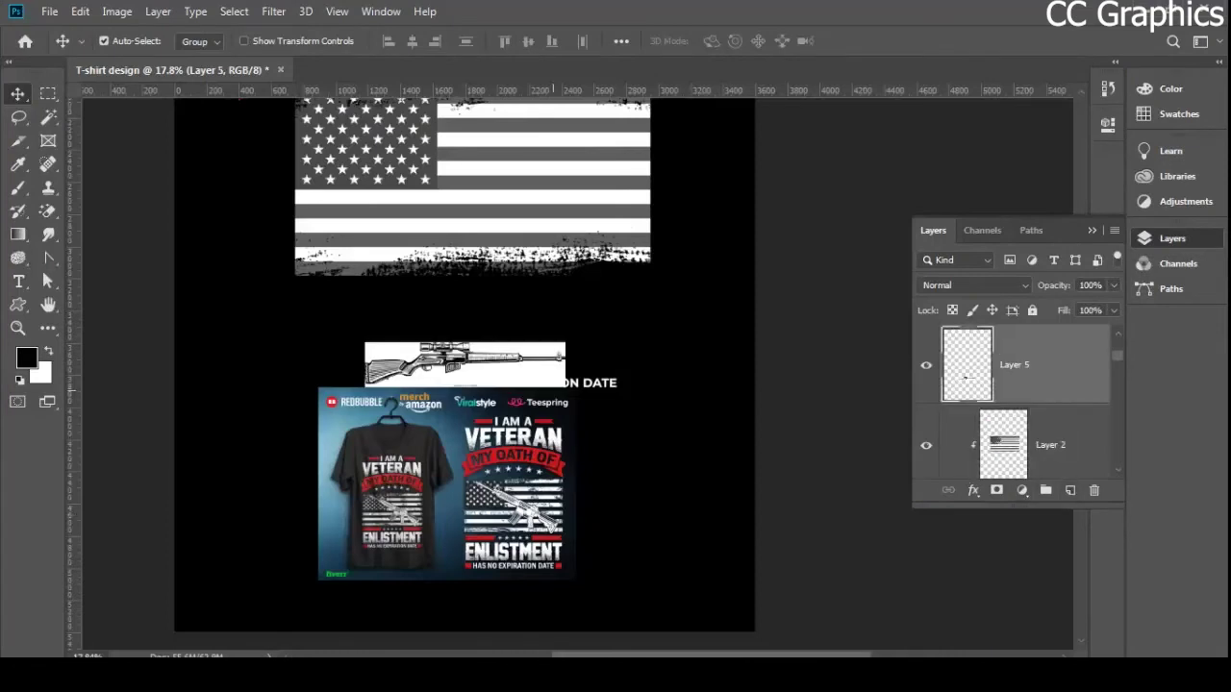
scroll(464, 366, "up", 2)
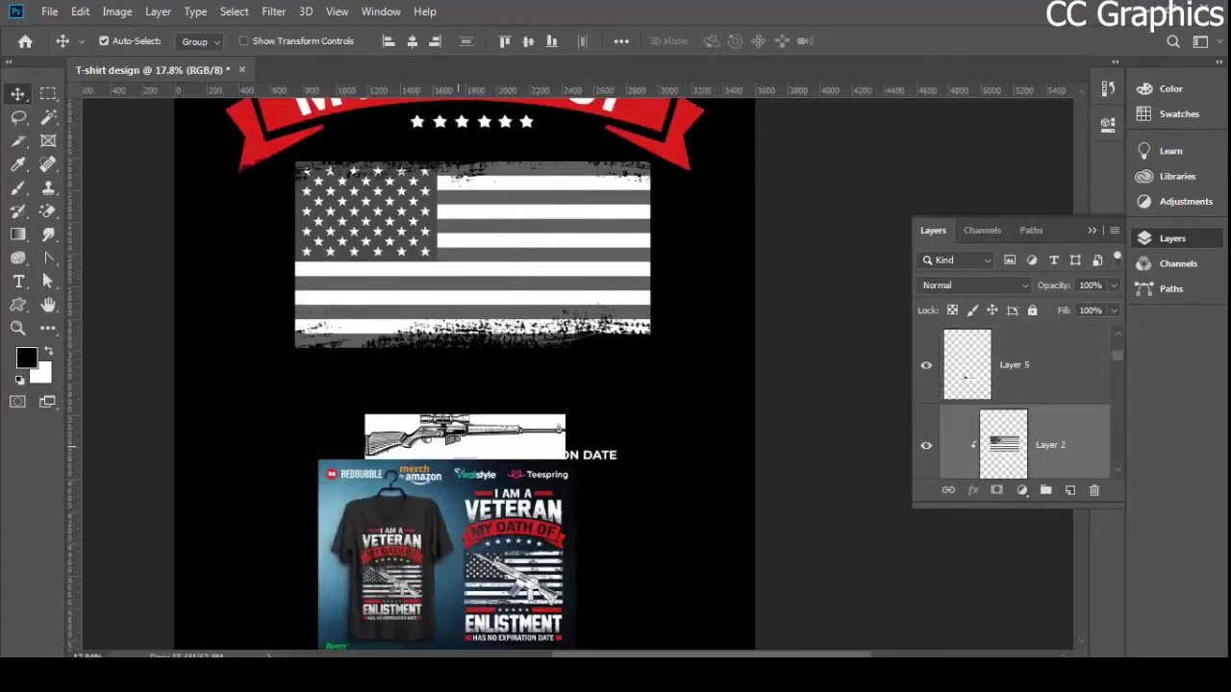
left_click_drag(455, 433, 456, 269)
scroll(456, 269, "up", 3)
scroll(464, 289, "up", 1)
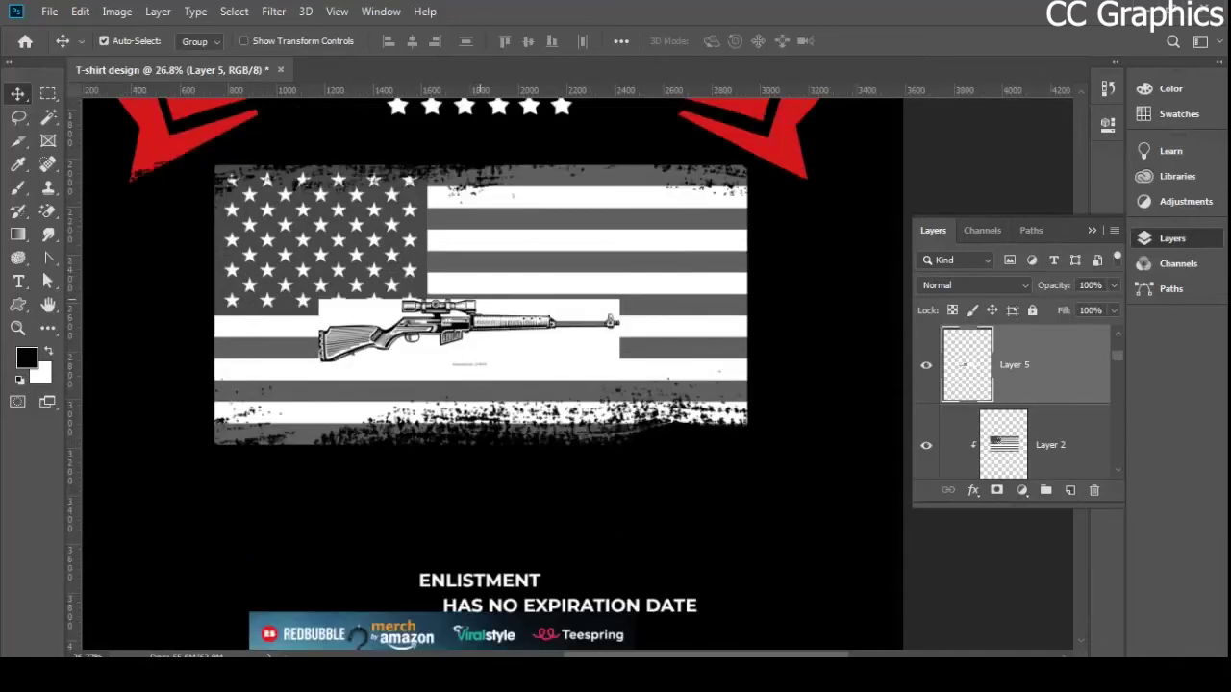
- Erase the white background below and above the rifle with the Magic Eraser tool at tolerance 32
left_click(48, 210)
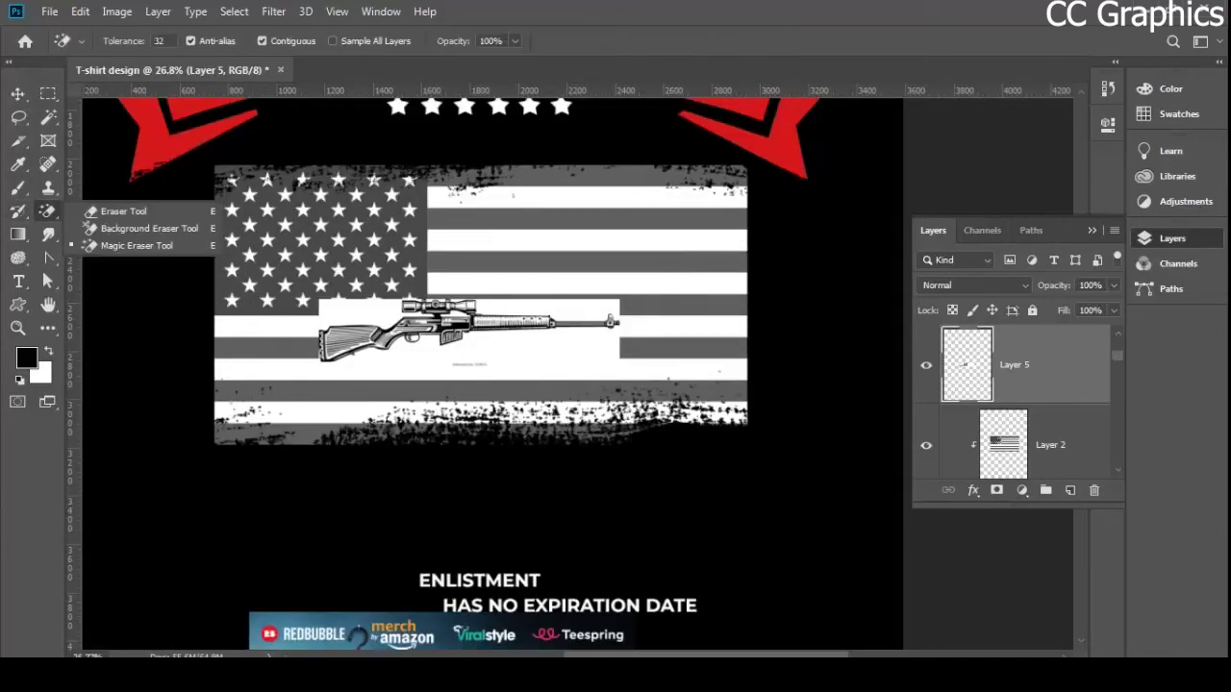
left_click(106, 245)
left_click(552, 359)
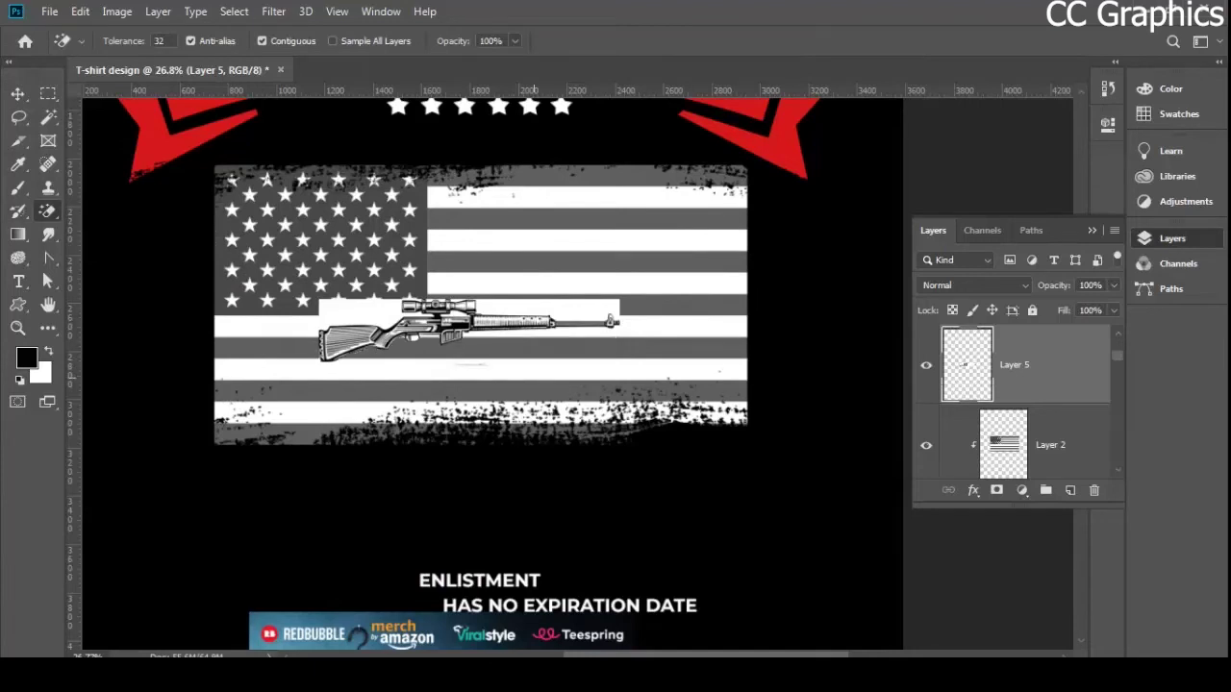
left_click(362, 312)
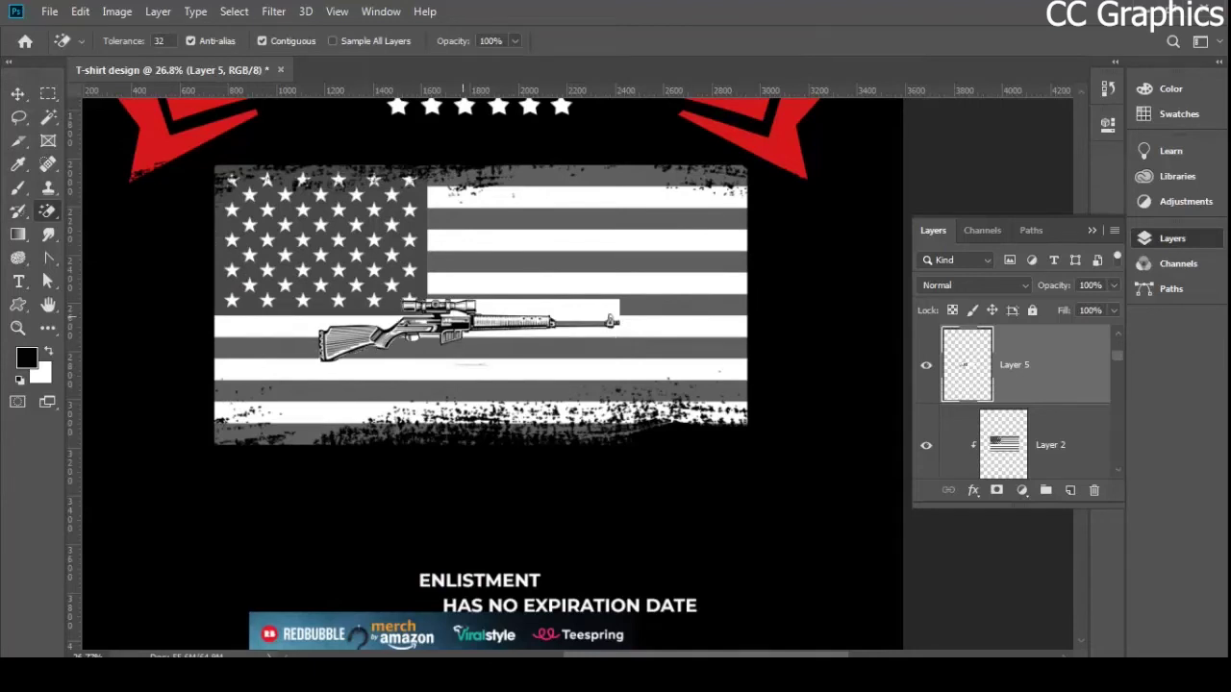
left_click(545, 309)
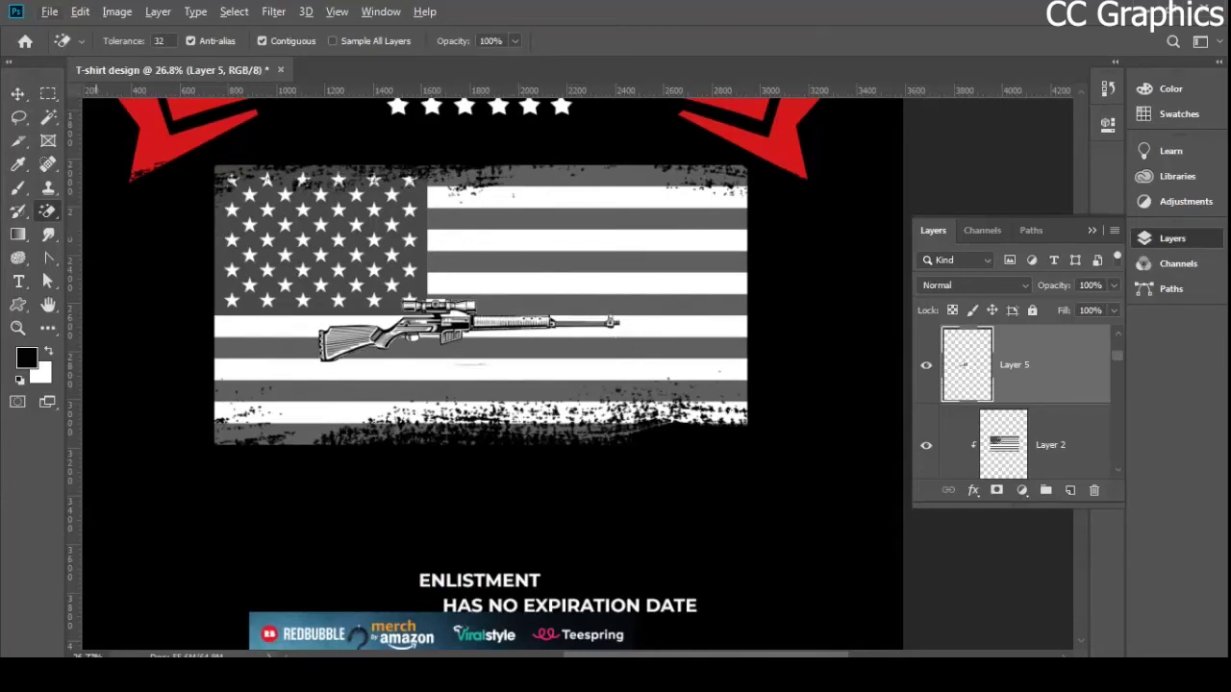
- Select the small Shutterstock watermark text beneath the rifle with a rectangular marquee, delete it, and deselect
left_click(18, 93)
scroll(457, 366, "up", 6)
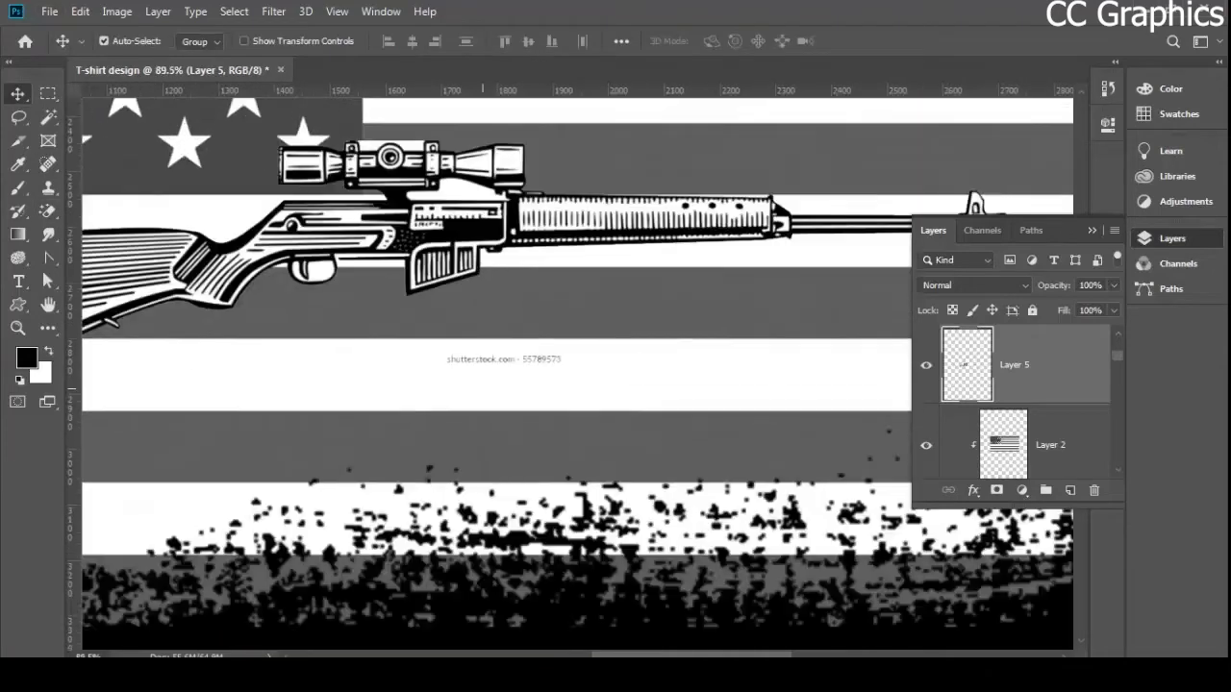
left_click(48, 93)
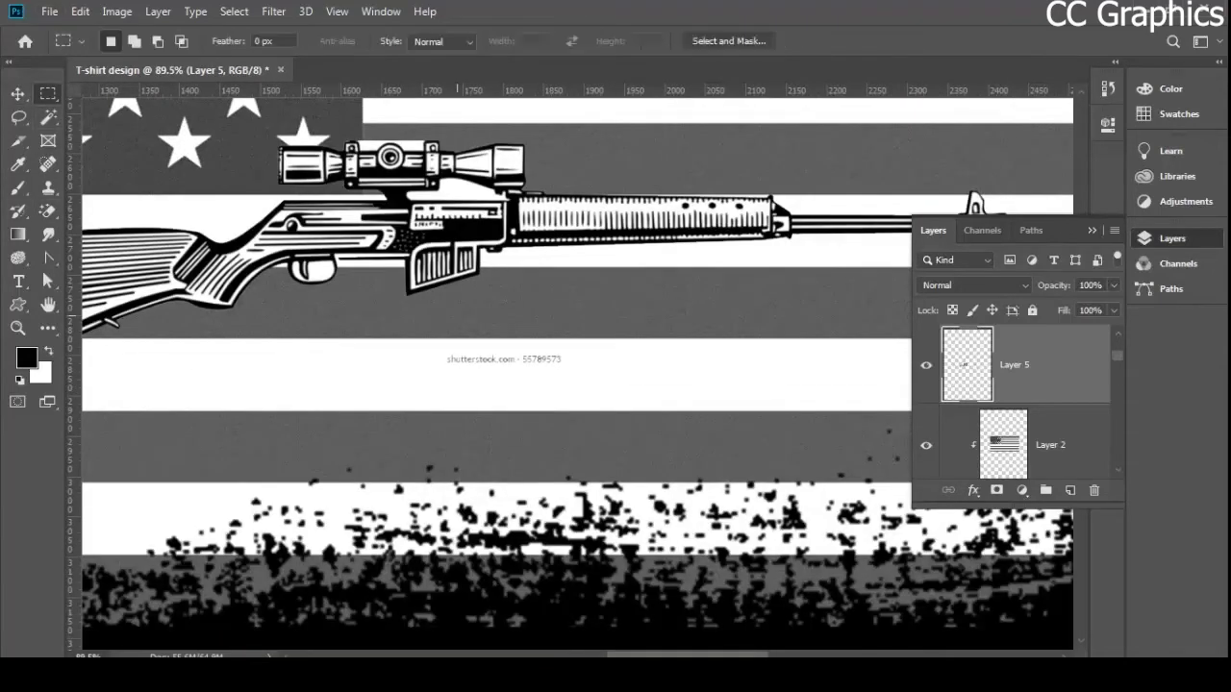
left_click_drag(415, 340, 635, 395)
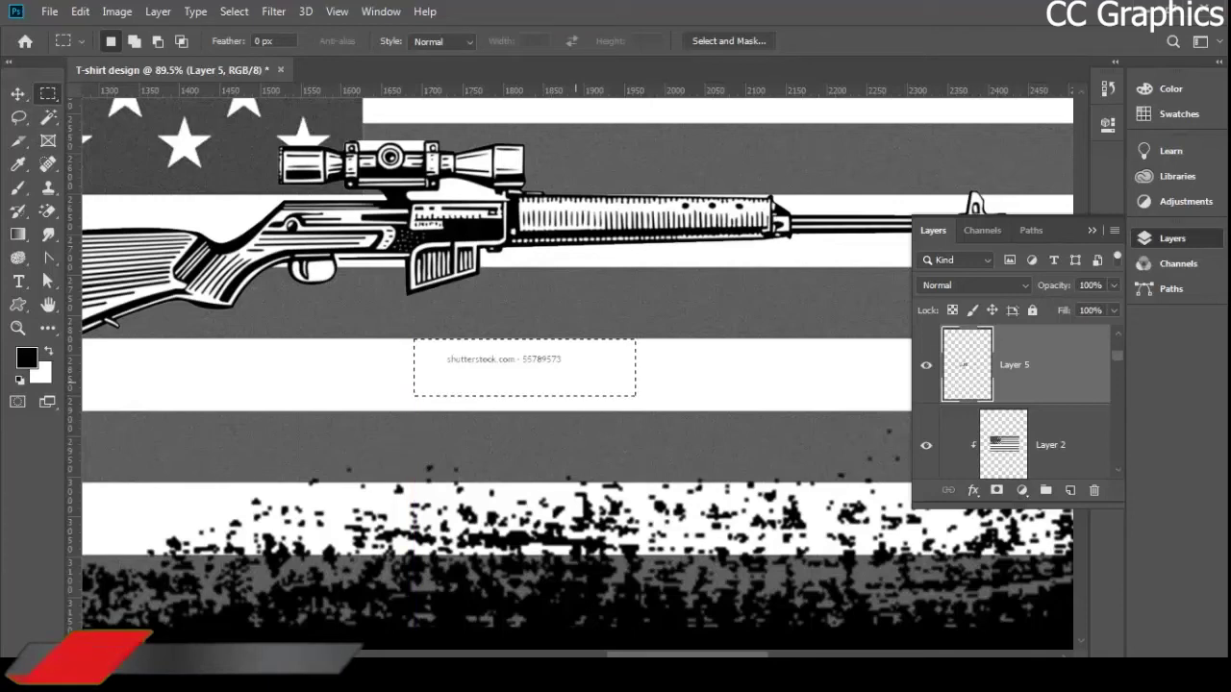
key("Delete")
key("ctrl+d")
key("v")
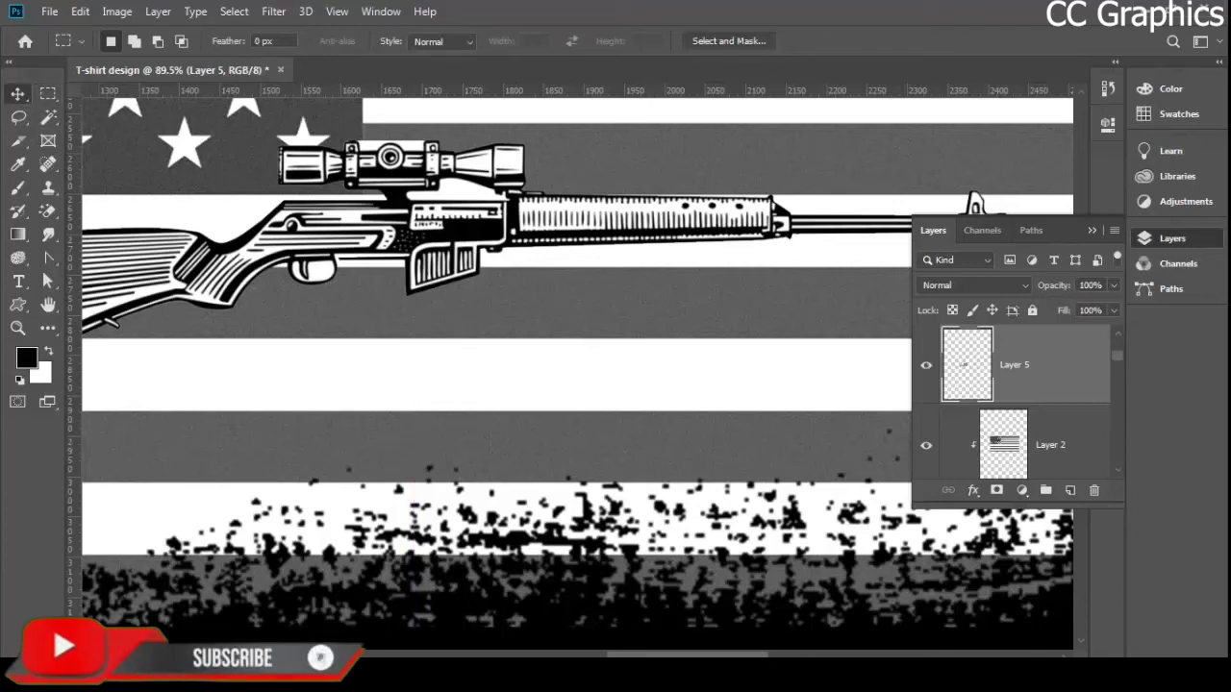
- Free-transform the rifle, rotating it to -150° and moving it onto the striped right half of the flag
scroll(348, 225, "down", 4)
scroll(347, 234, "down", 1)
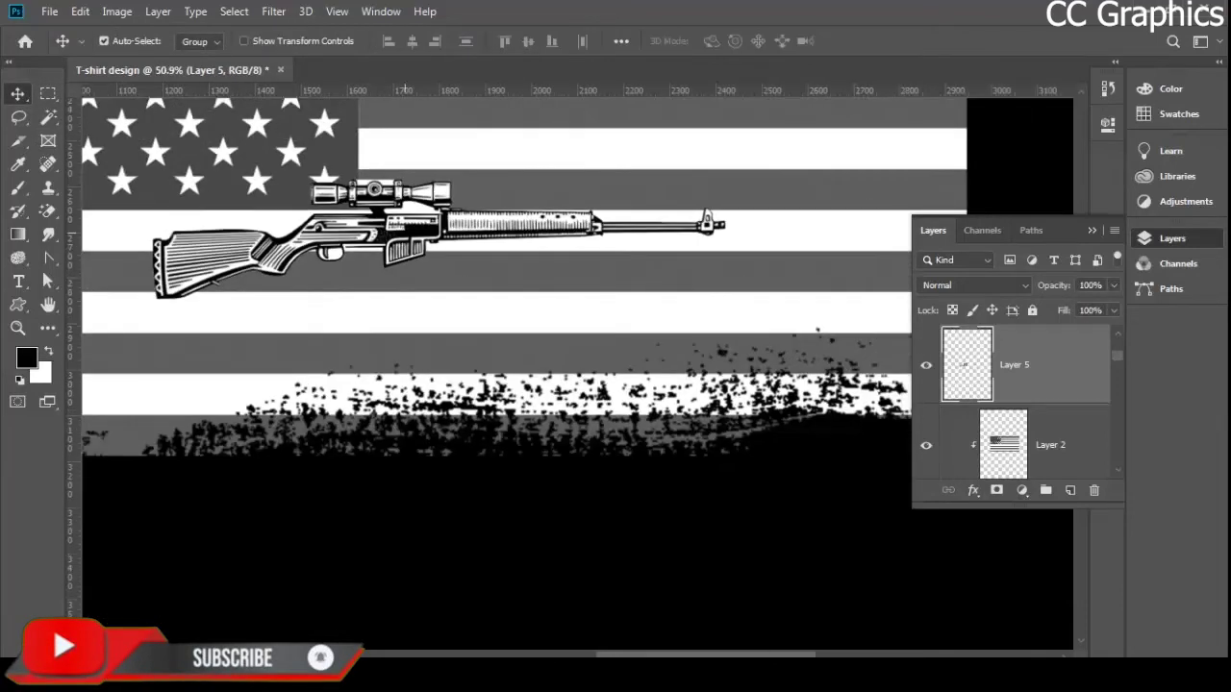
scroll(347, 234, "down", 2)
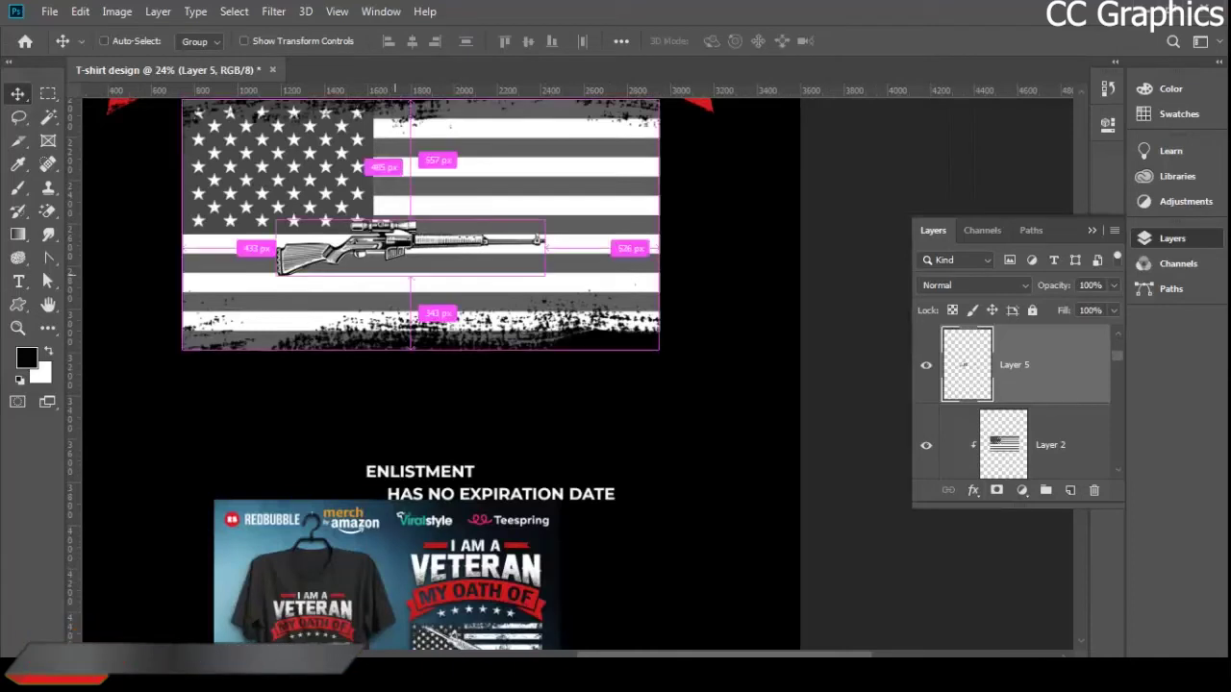
key("ctrl+t")
left_click_drag(552, 258, 323, 151)
left_click_drag(456, 232, 567, 183)
left_click_drag(624, 255, 623, 255)
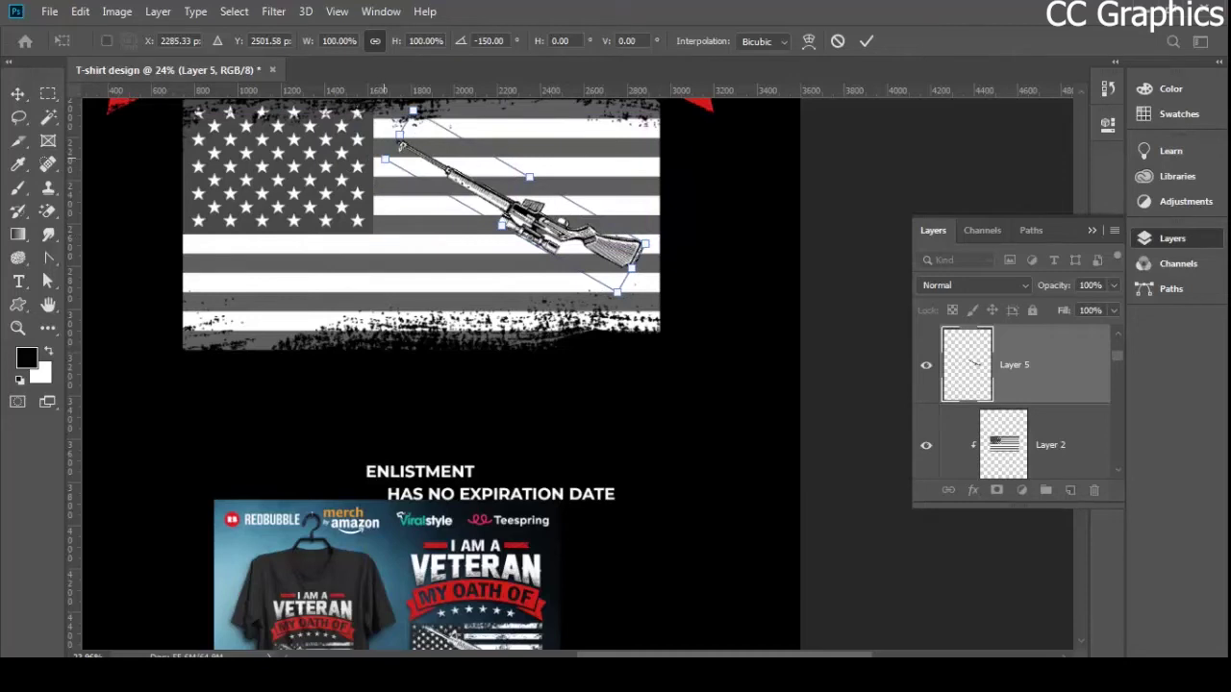
- Scale the rifle proportionally to 118.72% and shift it slightly up and left over the flag
left_click_drag(402, 144, 377, 145)
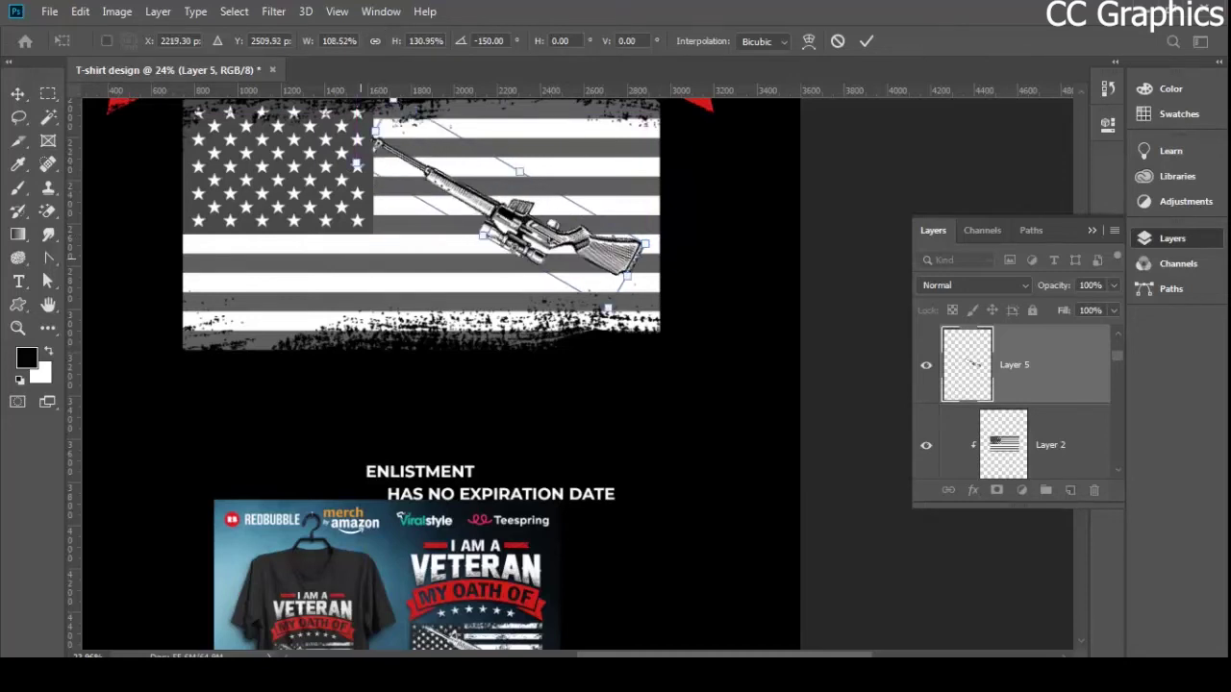
key("ctrl+z")
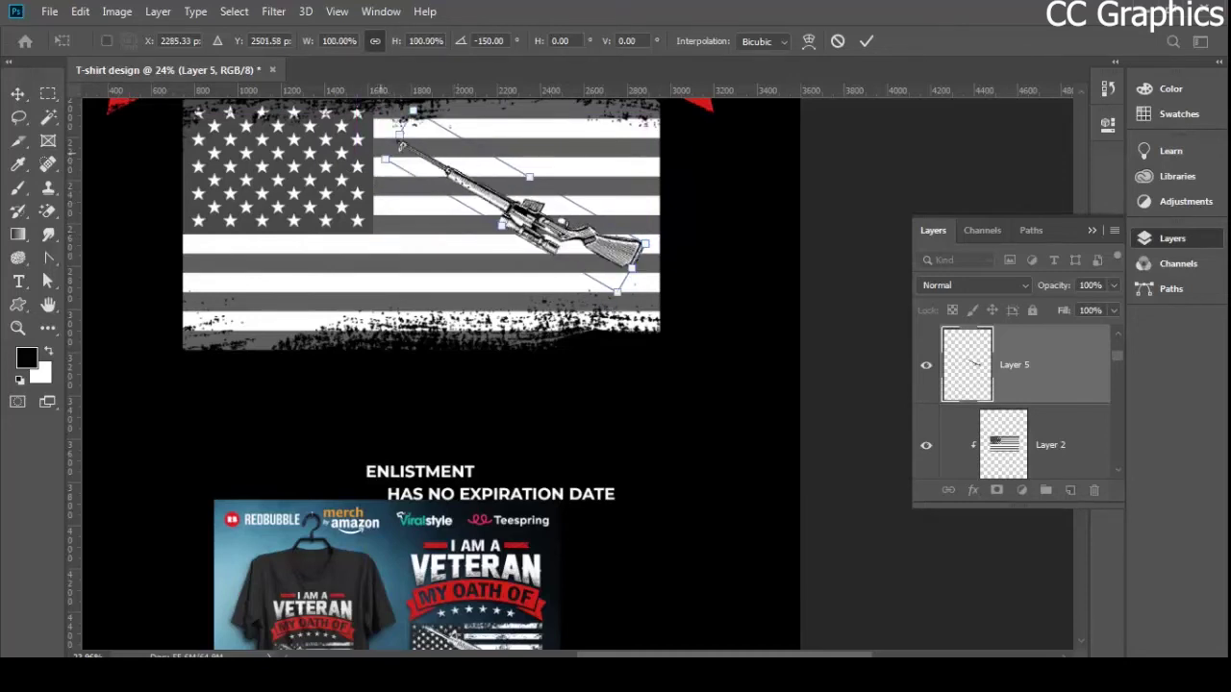
left_click_drag(402, 144, 358, 120)
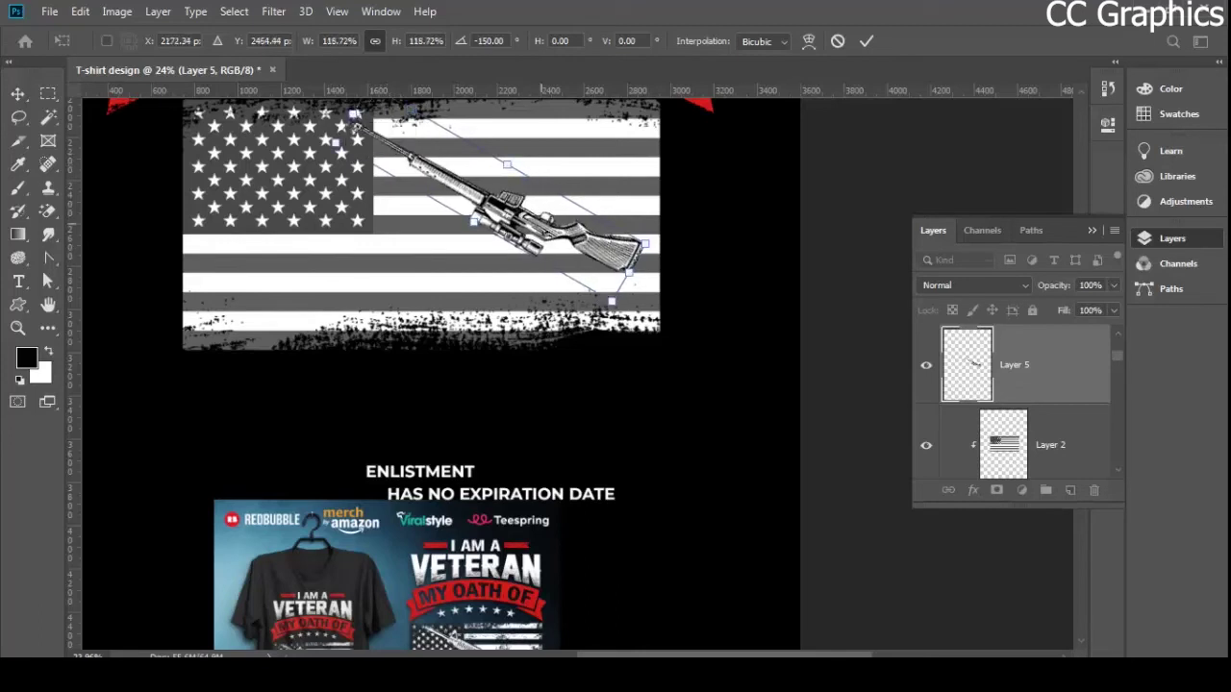
mouse_move(544, 224)
left_mouse_down()
mouse_move(557, 222)
mouse_move(536, 216)
left_mouse_up()
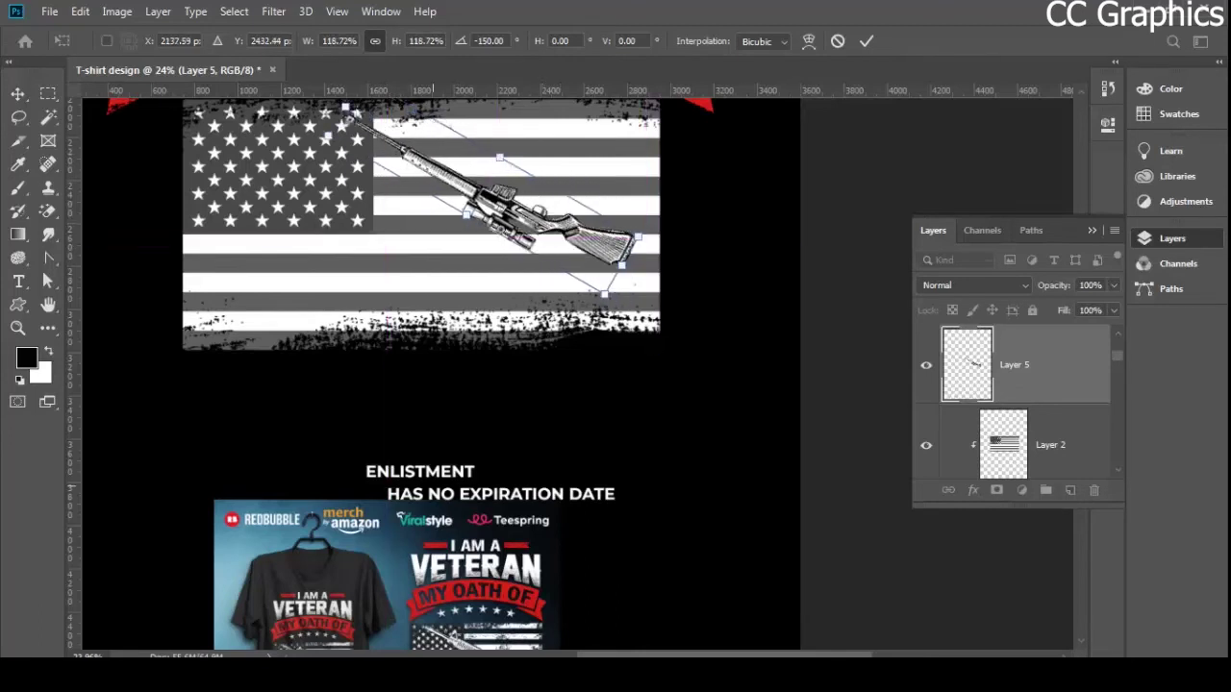
- Enlarge the rifle to about 149% width and 144% height, apply the transform, and nudge it toward the flag's right edge
scroll(496, 474, "up", 2)
scroll(503, 479, "down", 2)
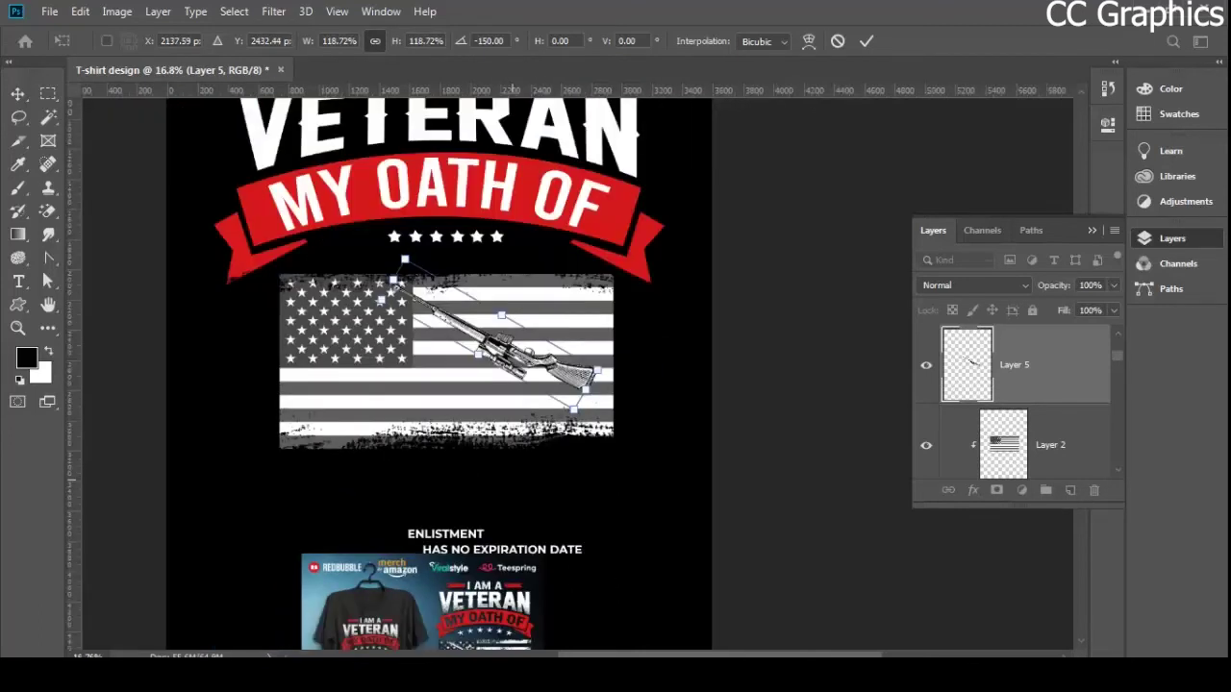
scroll(512, 479, "down", 1)
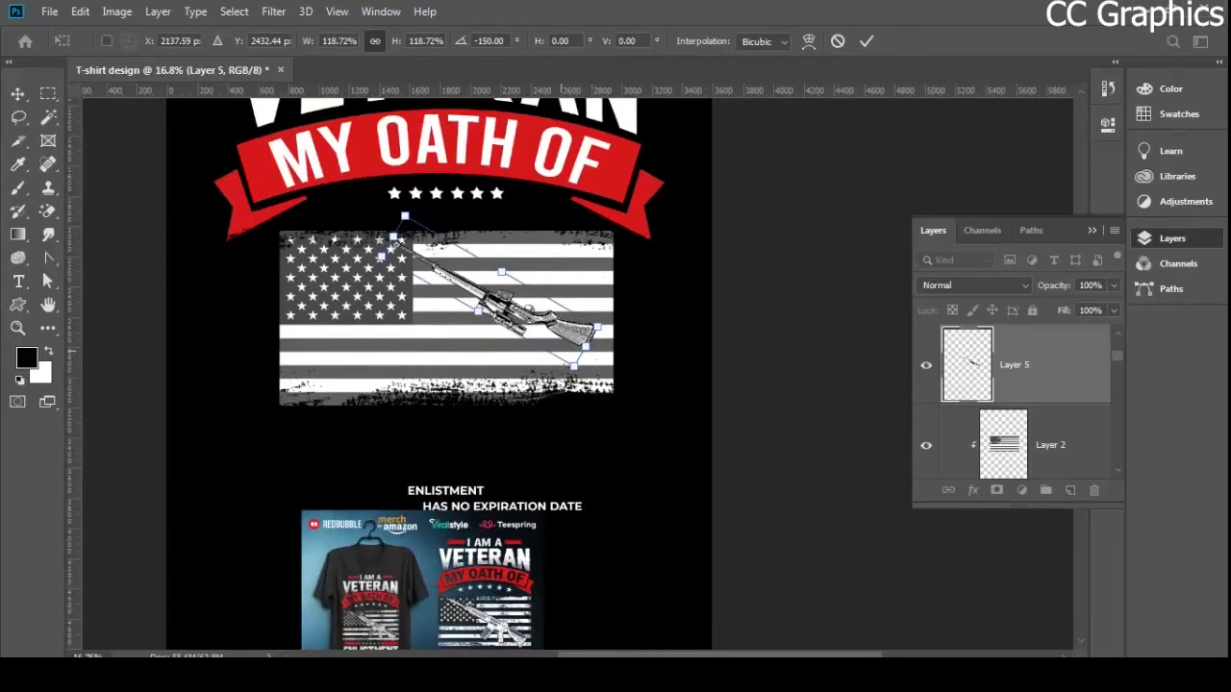
scroll(521, 355, "up", 2)
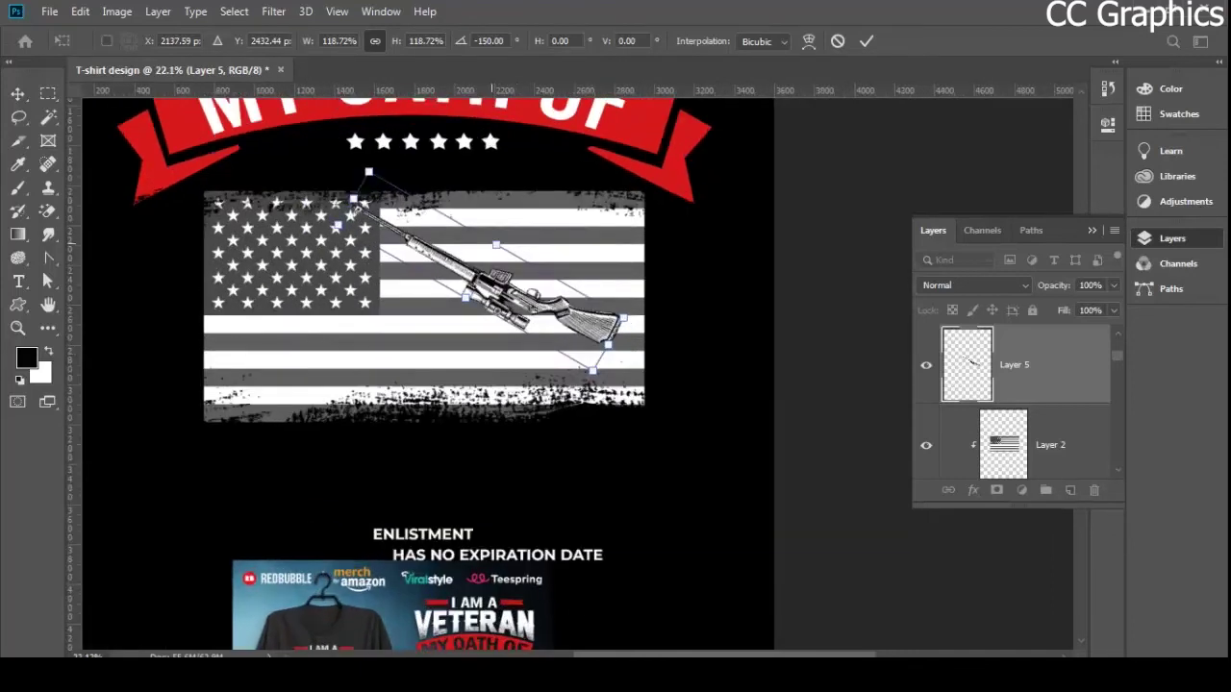
left_click_drag(496, 245, 426, 365)
left_click_drag(623, 430, 317, 190)
left_click_drag(469, 301, 486, 266)
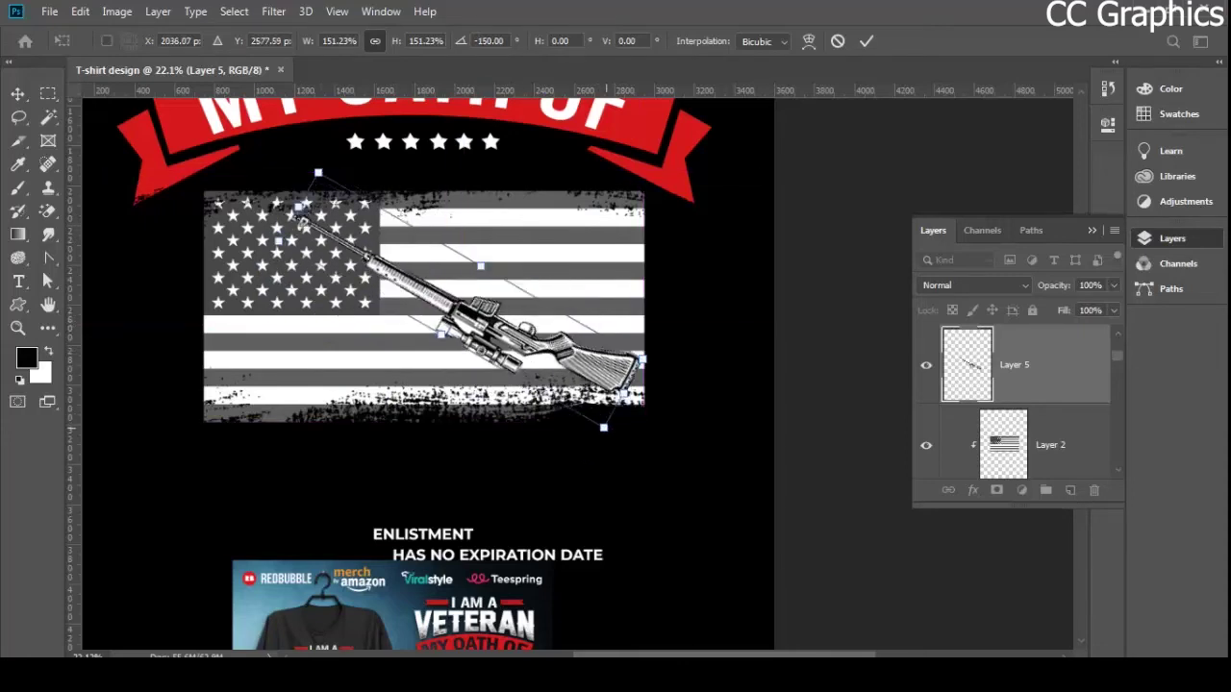
left_click_drag(606, 428, 602, 421)
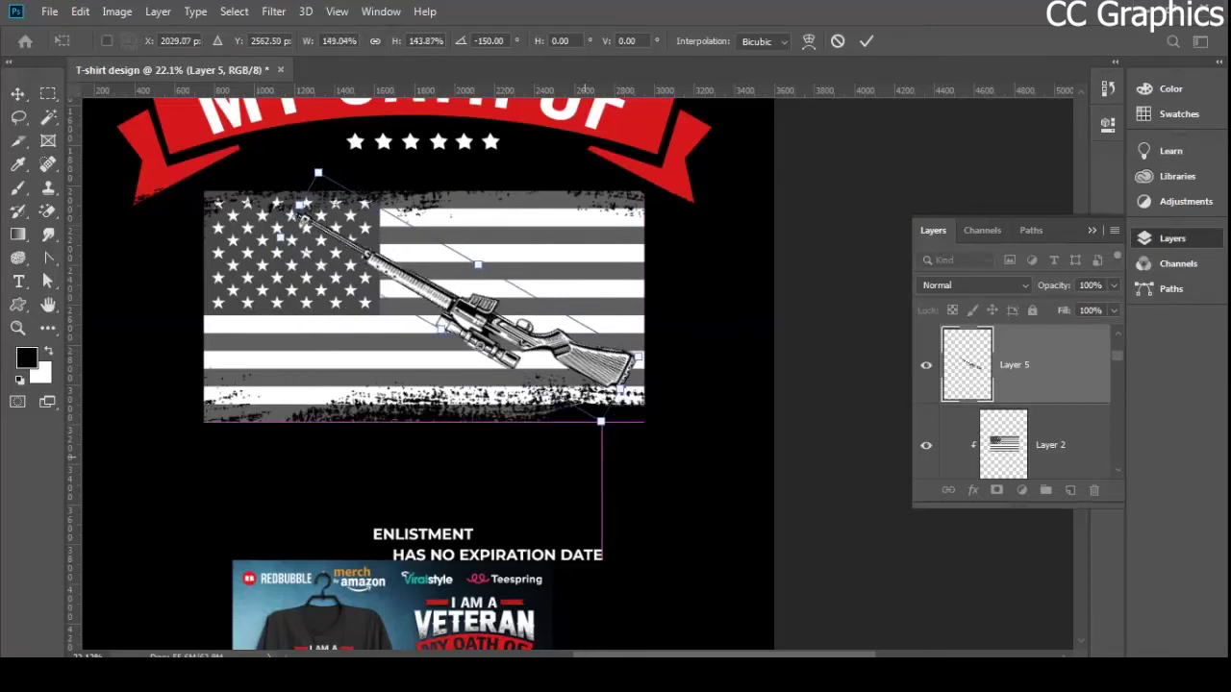
key("Return")
key("Return")
left_click_drag(567, 308, 584, 299)
- Check the reference mockup, select both red ribbons beside "I AM A", and duplicate them straight down to just below the flag
scroll(428, 374, "down", 2)
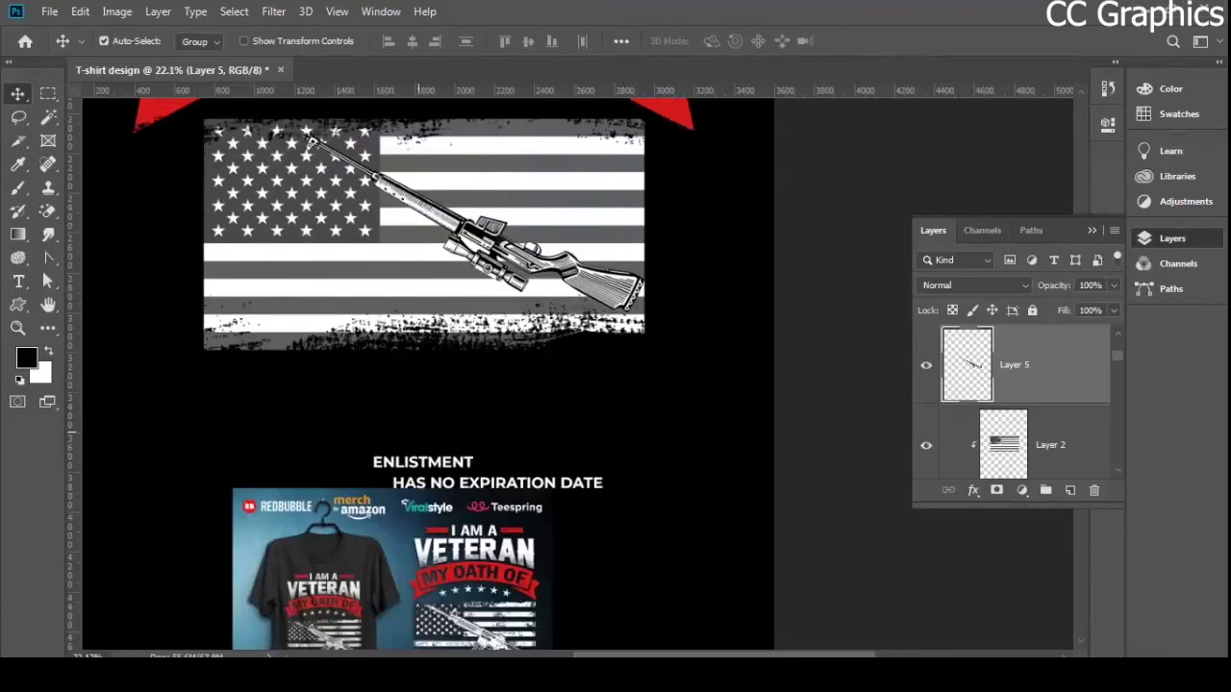
scroll(403, 485, "down", 5)
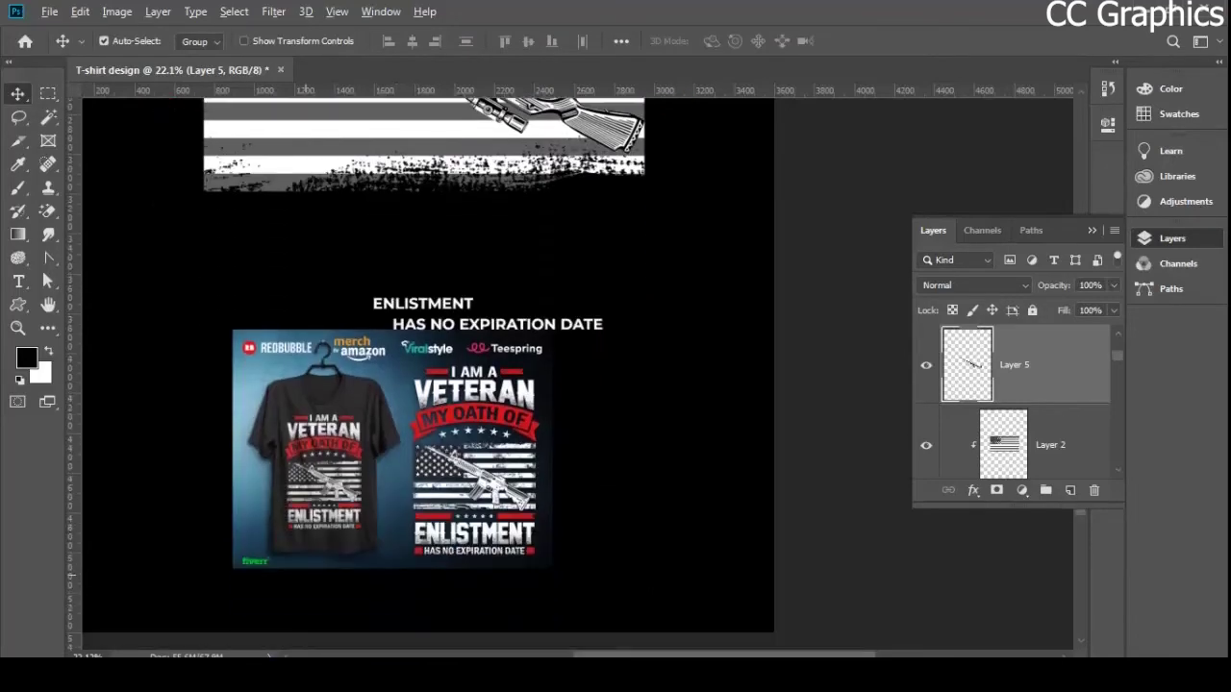
scroll(306, 575, "up", 3)
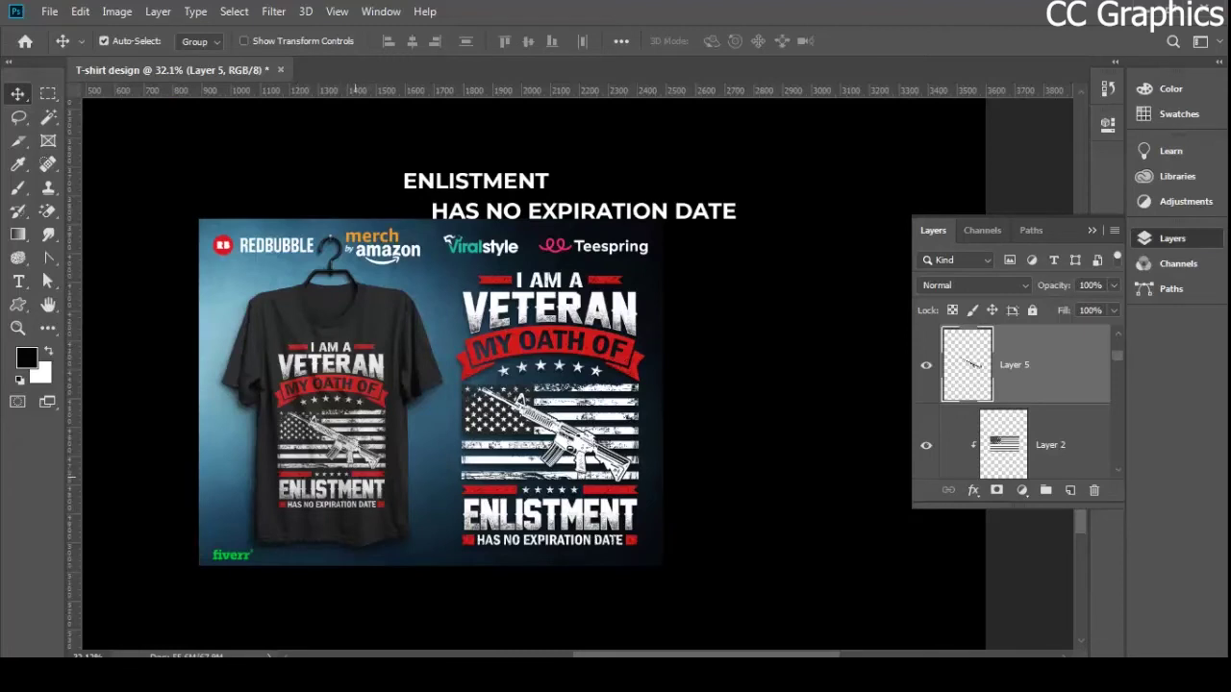
scroll(443, 500, "up", 4)
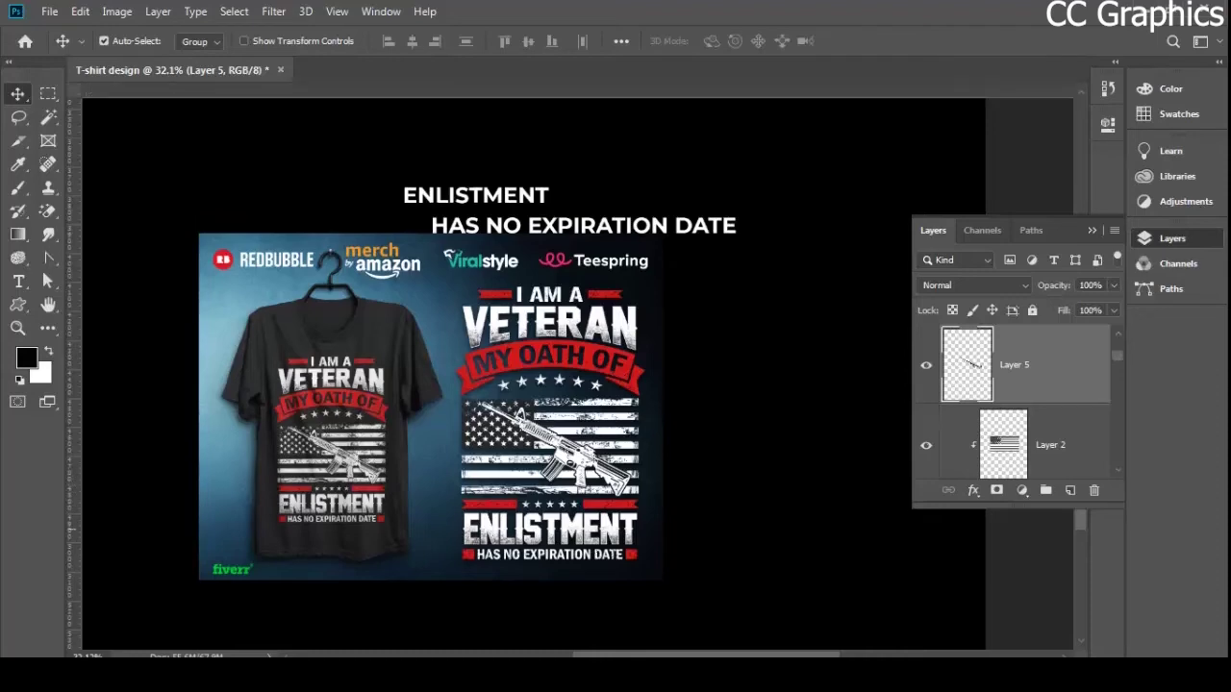
scroll(339, 615, "down", 5)
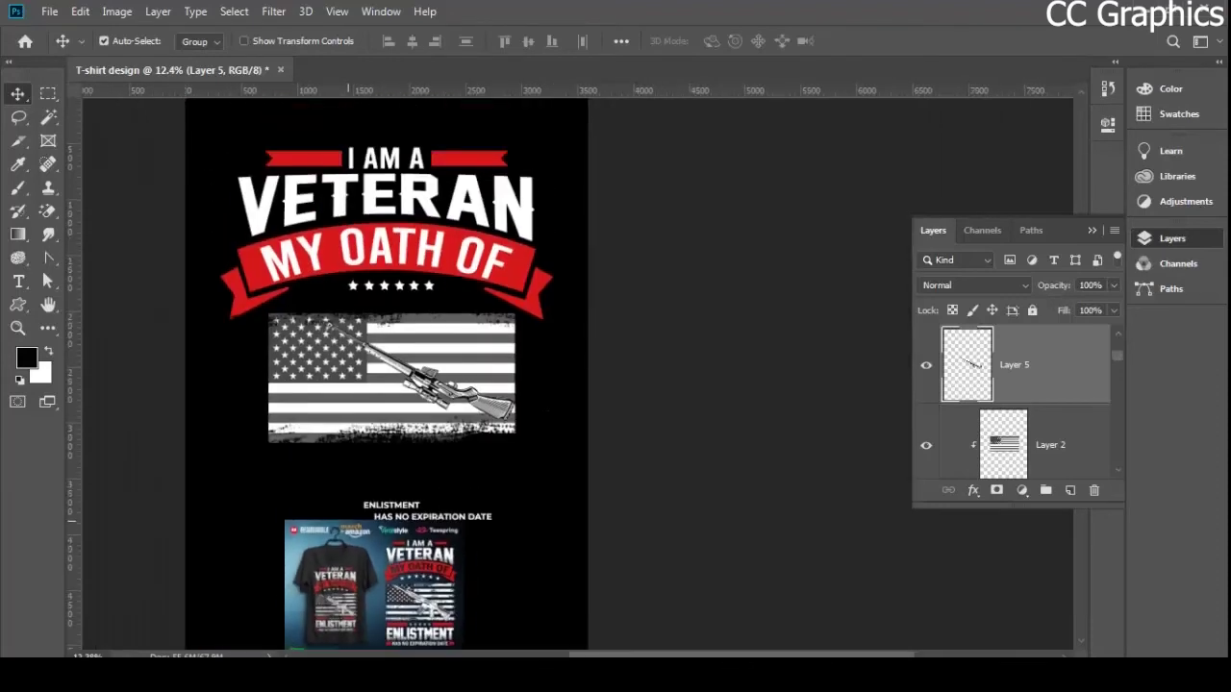
left_click(468, 159)
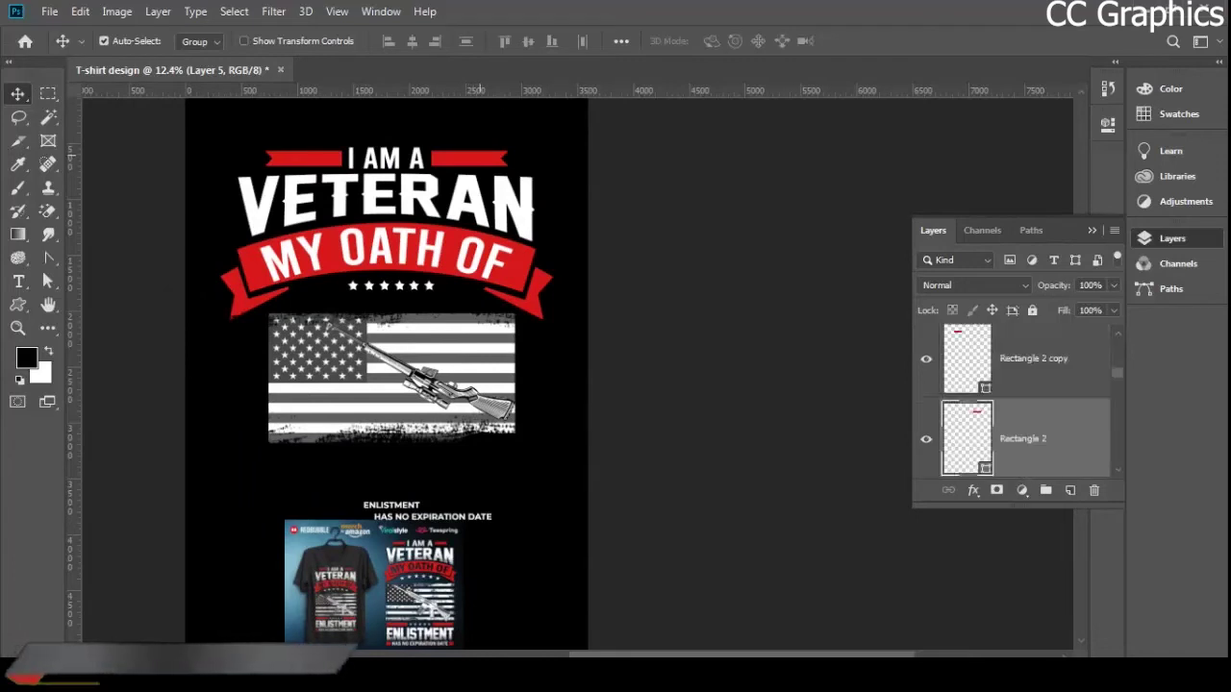
left_click(310, 160, "shift")
scroll(353, 168, "down", 2)
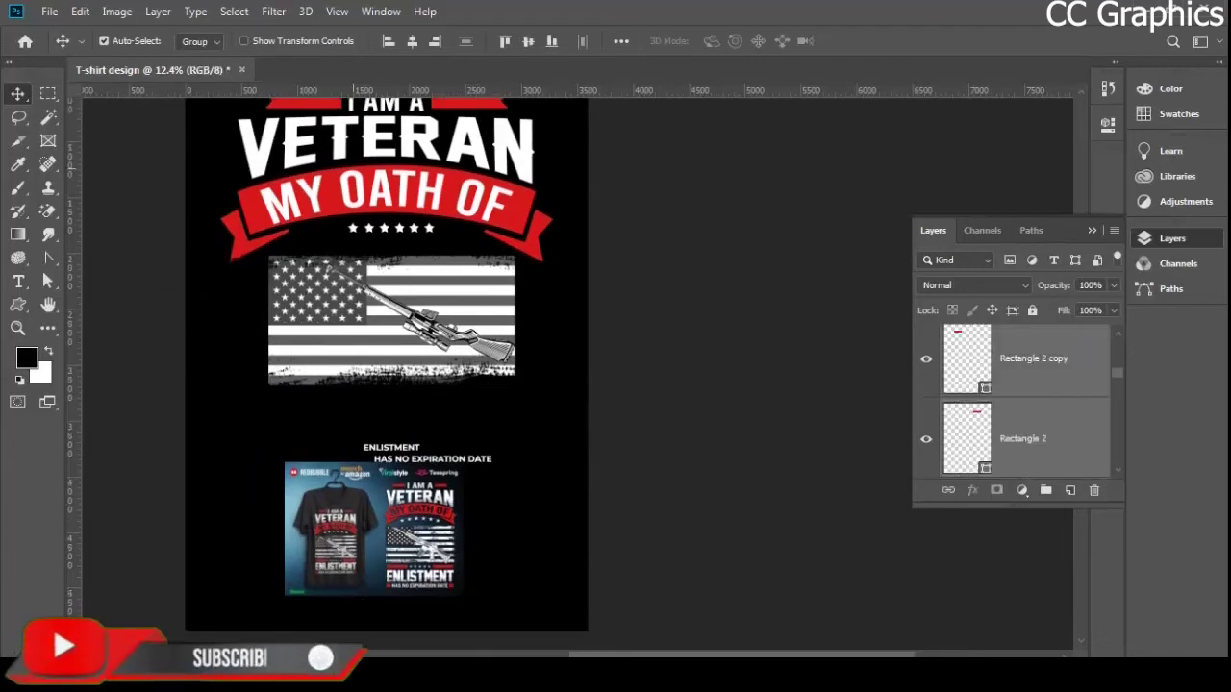
scroll(418, 156, "up", 1)
scroll(461, 188, "down", 2)
scroll(500, 214, "up", 2)
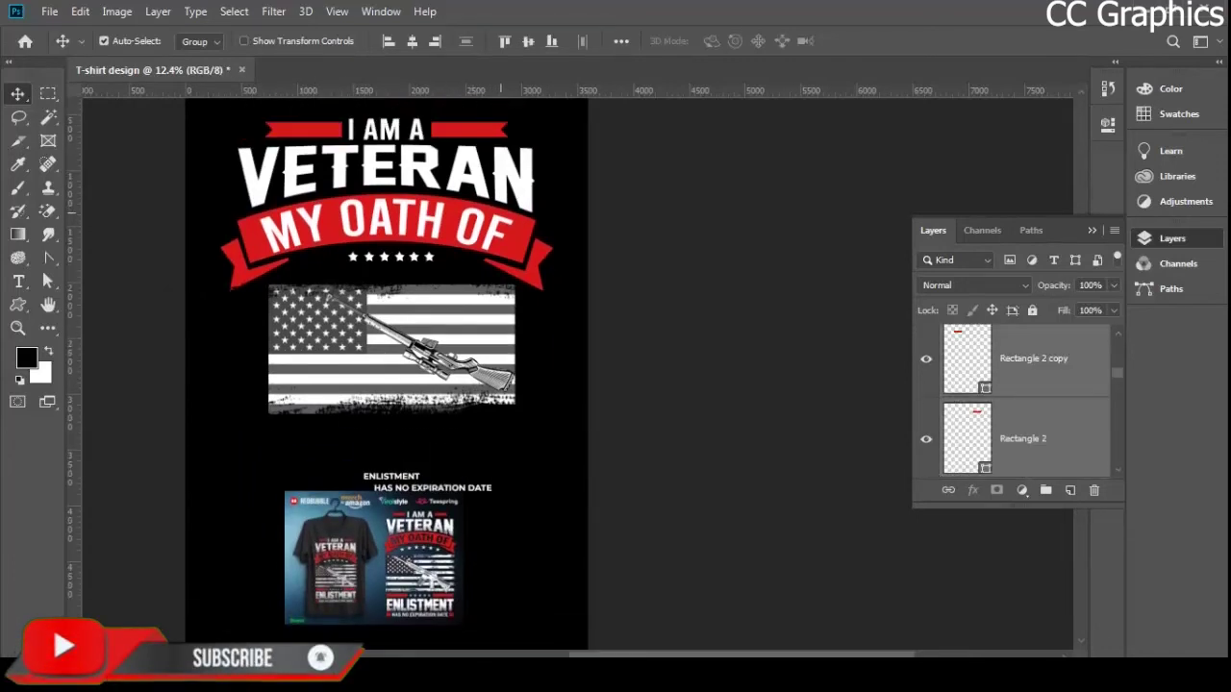
left_click_drag(476, 132, 495, 412)
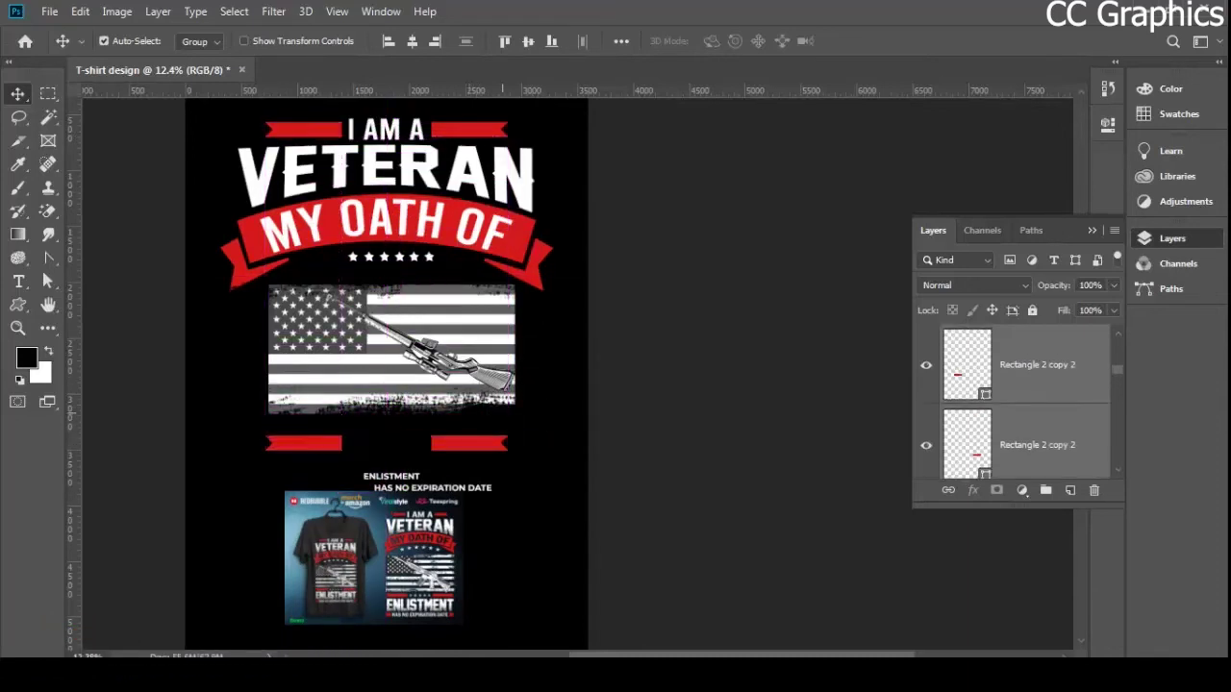
- Select the six-star group under the "MY OATH OF" banner and duplicate it straight down between the two lower ribbons
scroll(502, 384, "down", 3)
scroll(334, 483, "up", 5)
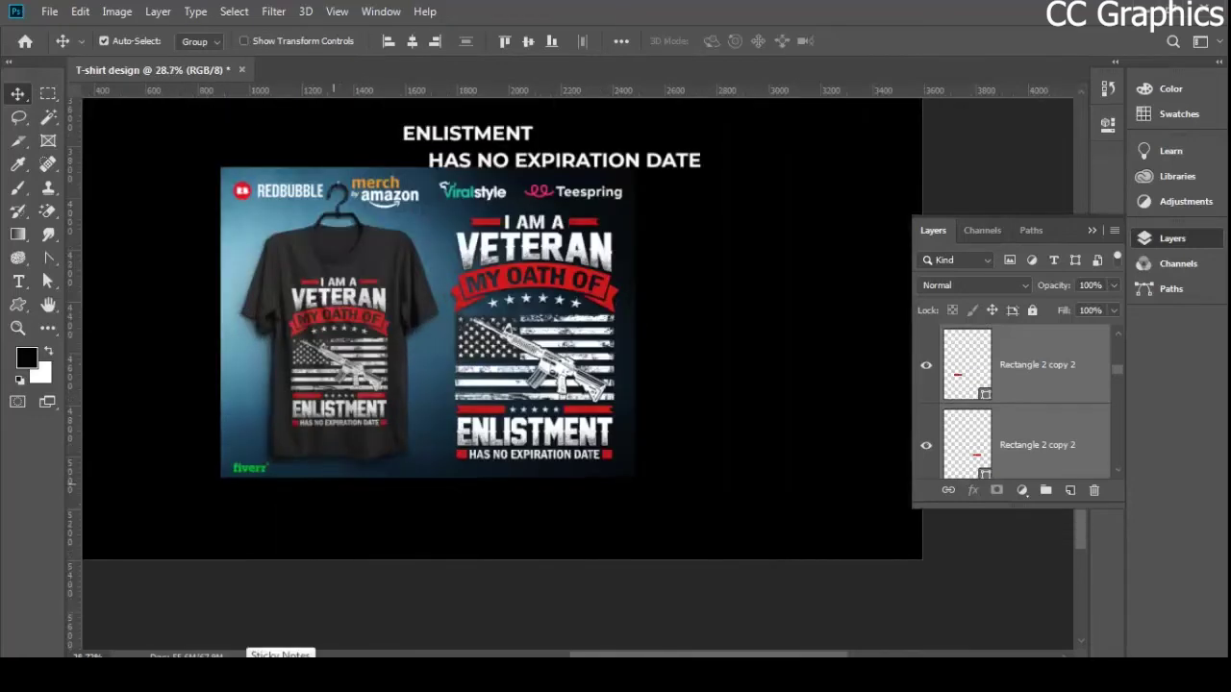
scroll(317, 477, "up", 8)
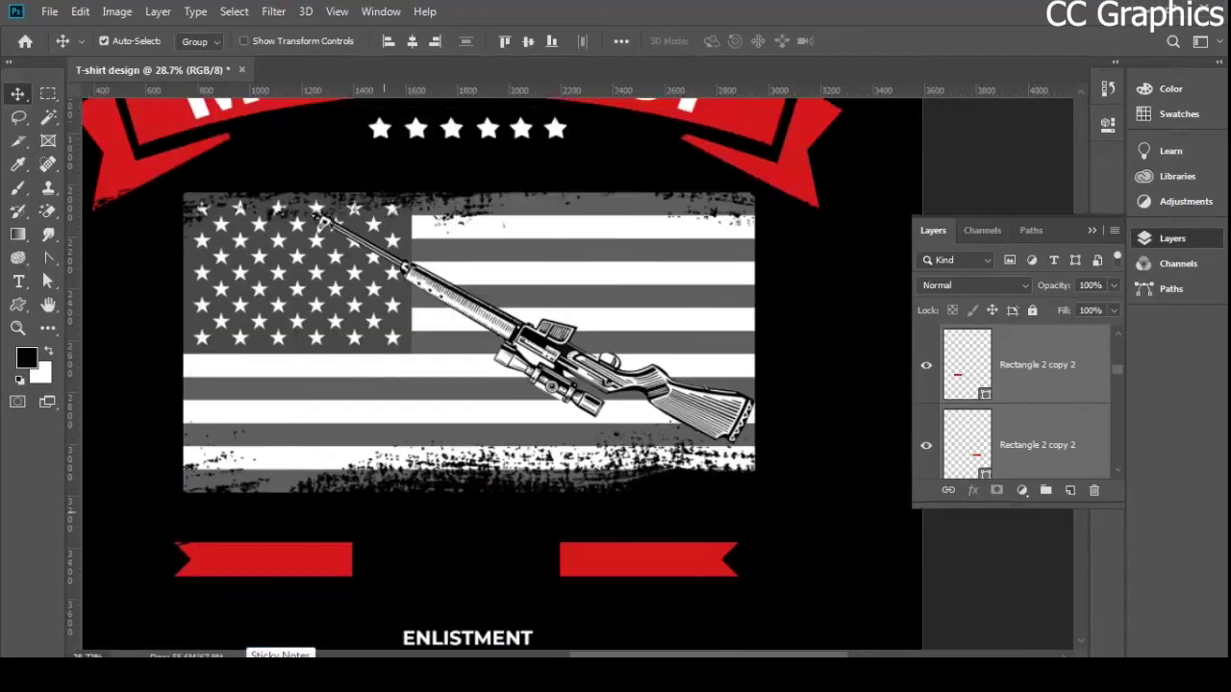
scroll(455, 369, "up", 1)
left_click(382, 201)
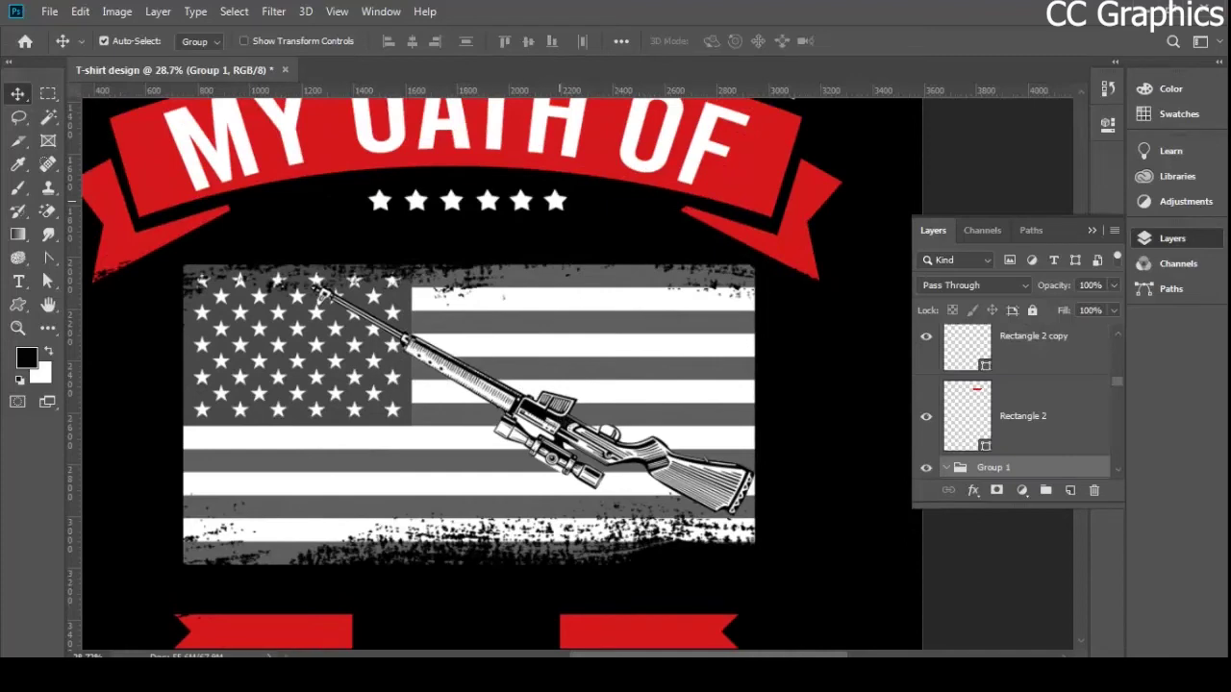
scroll(1017, 404, "down", 4)
scroll(1017, 404, "up", 5)
scroll(1017, 404, "down", 3)
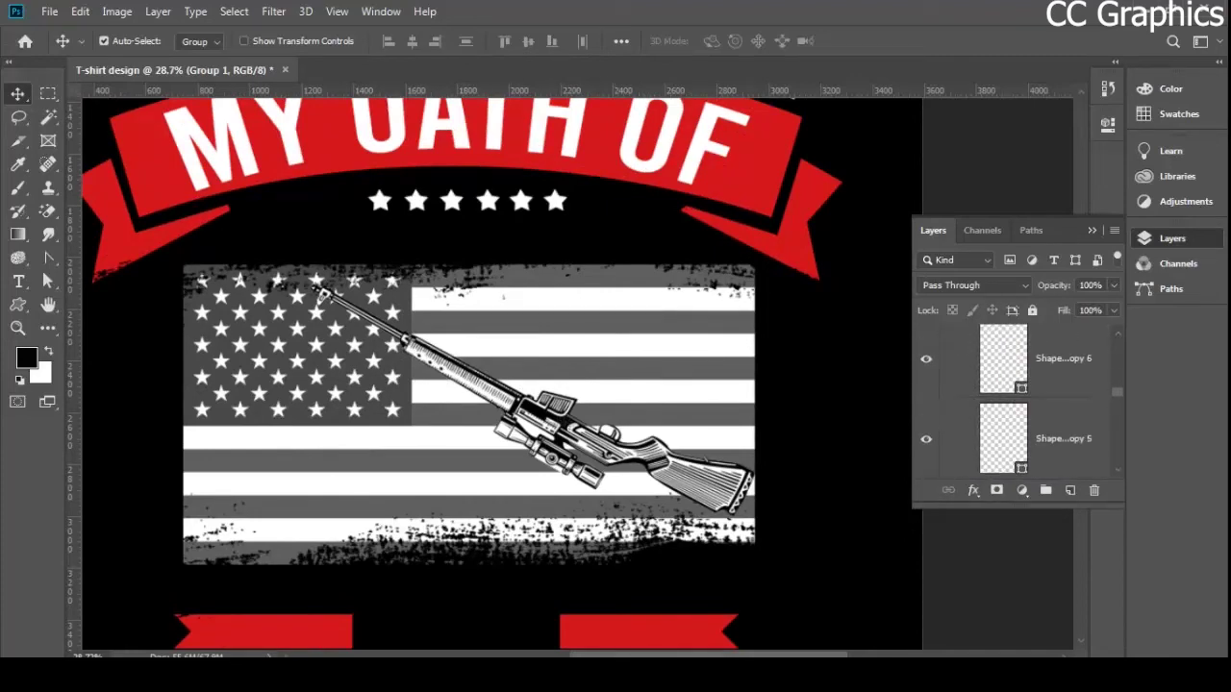
scroll(1017, 403, "up", 4)
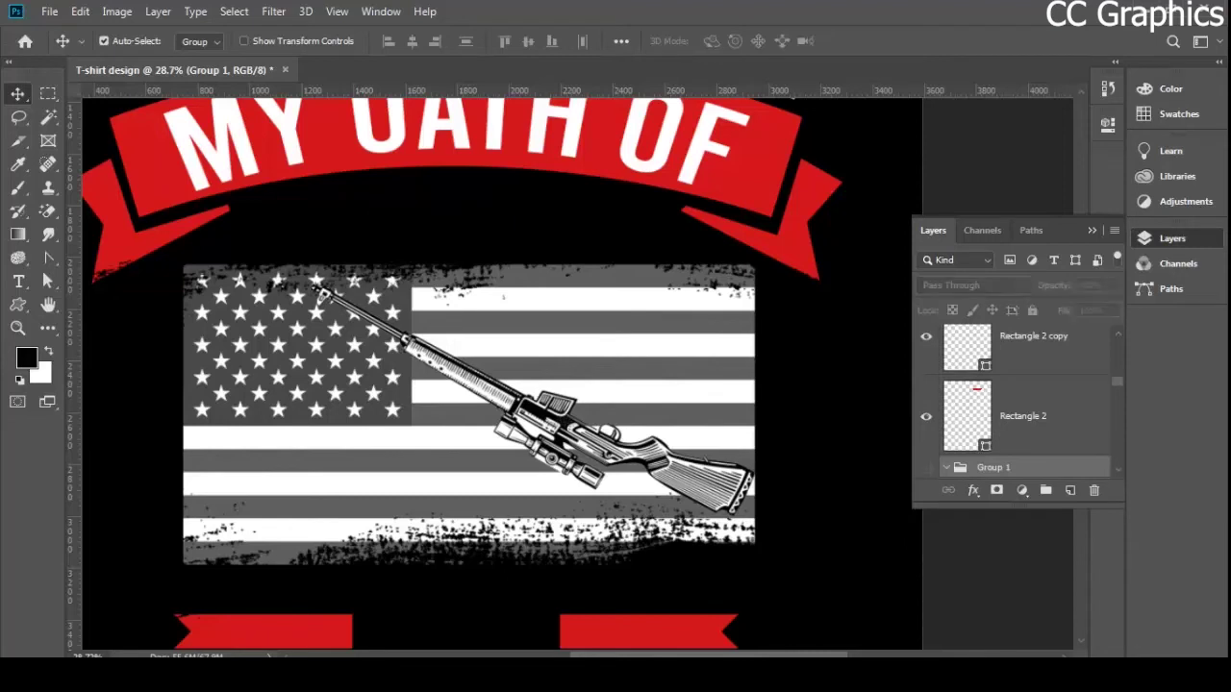
scroll(481, 198, "down", 2)
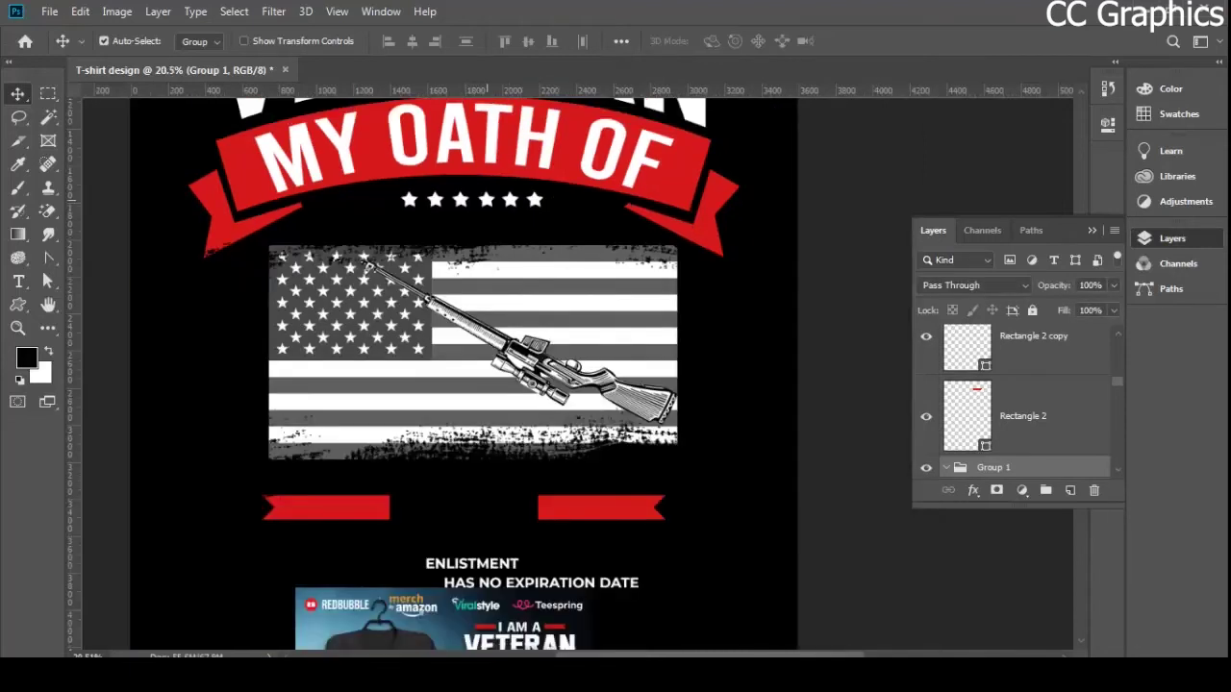
left_click_drag(482, 199, 482, 506)
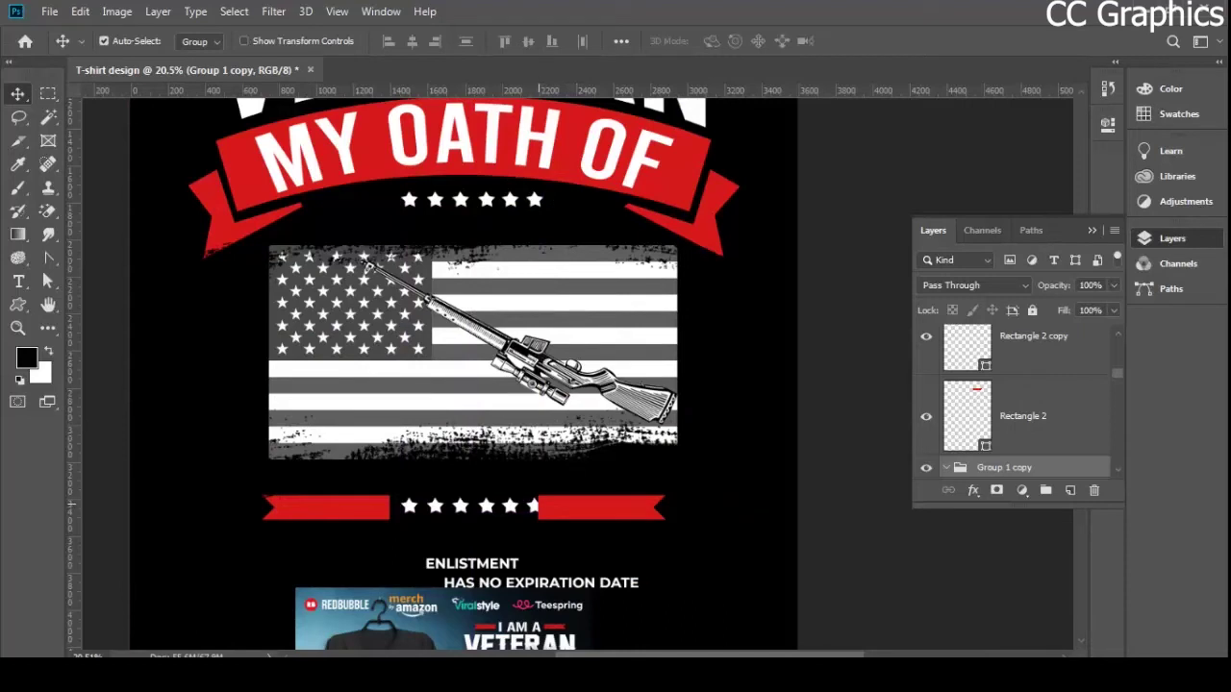
- Try shifting the lower right ribbon about 60 px to the right, clear of the last star
left_click_drag(564, 501, 577, 502)
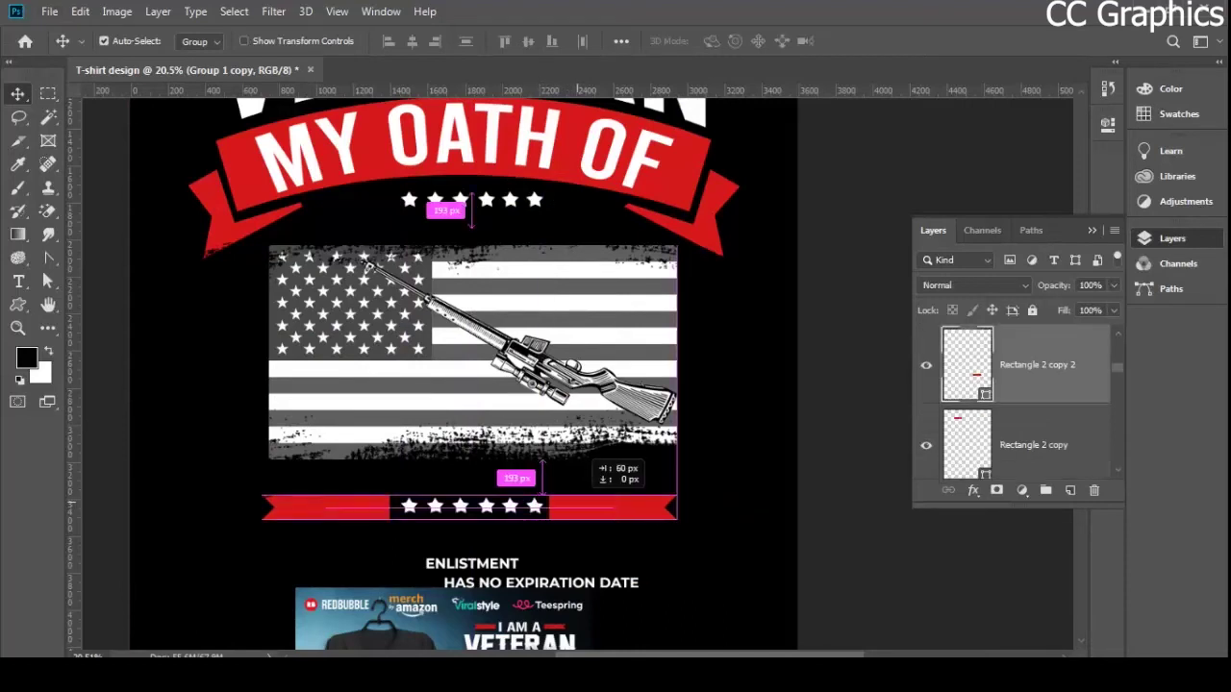
left_click_drag(586, 459, 575, 460)
scroll(558, 518, "down", 2)
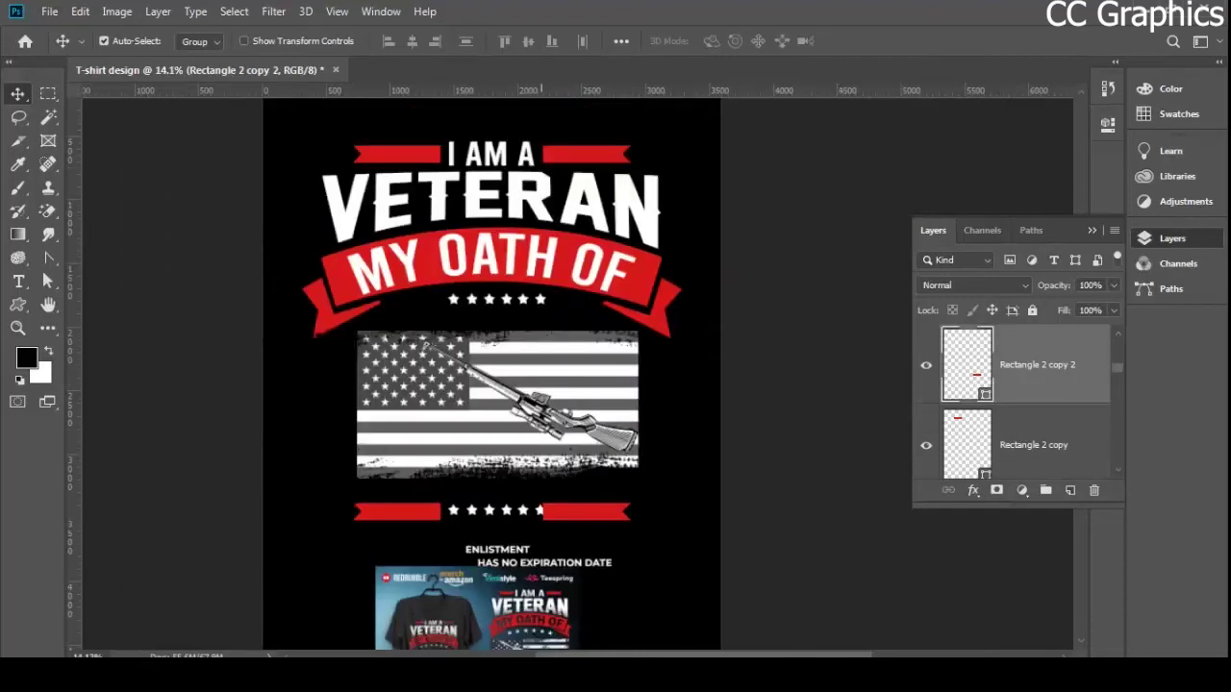
scroll(430, 524, "down", 1)
scroll(677, 343, "up", 1)
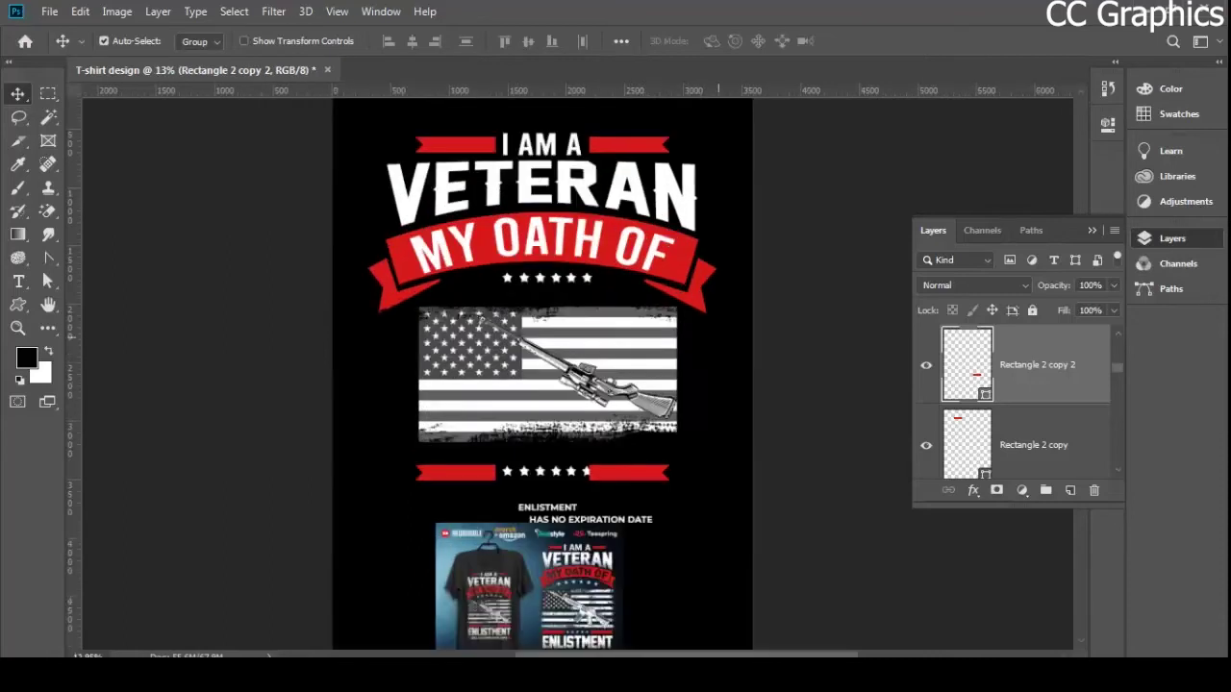
- Select both red ribbons beside "I AM A" and group them
left_click(628, 144)
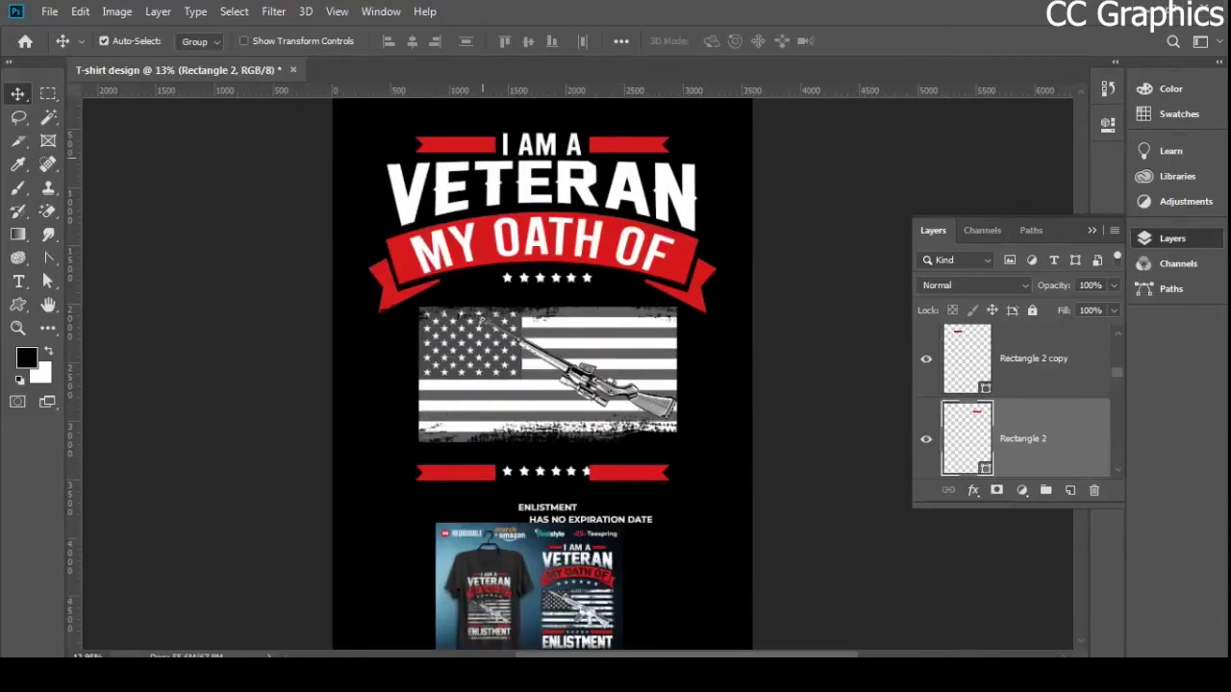
key("alt+shift+bracketright")
key("ctrl+g")
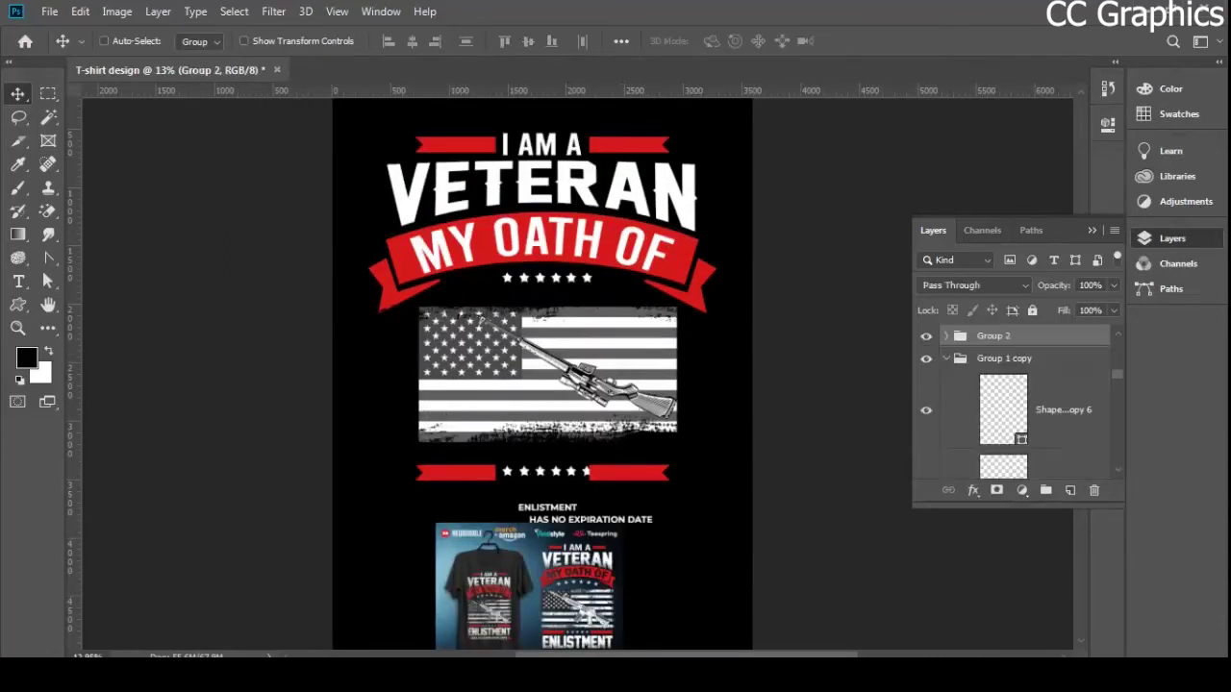
- Marquee a full-width band at the canvas top, center the ribbon group horizontally within it, and deselect
key("m")
scroll(538, 384, "up", 2)
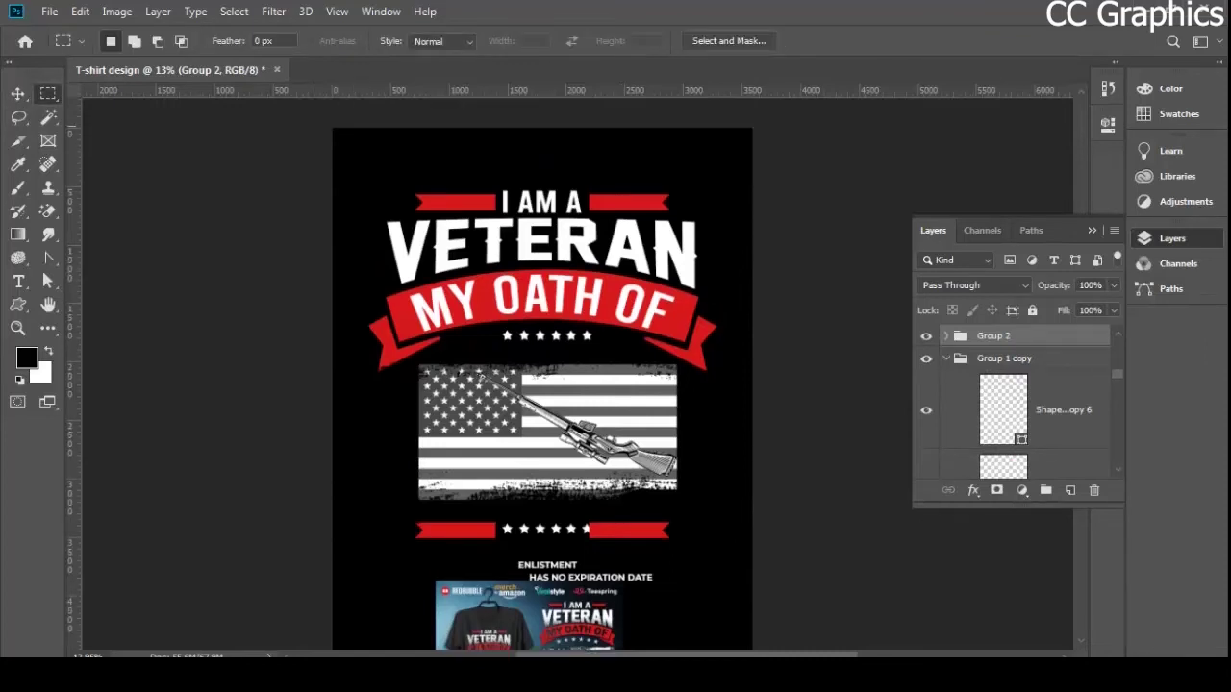
left_click_drag(332, 127, 499, 196)
left_click_drag(644, 196, 812, 210)
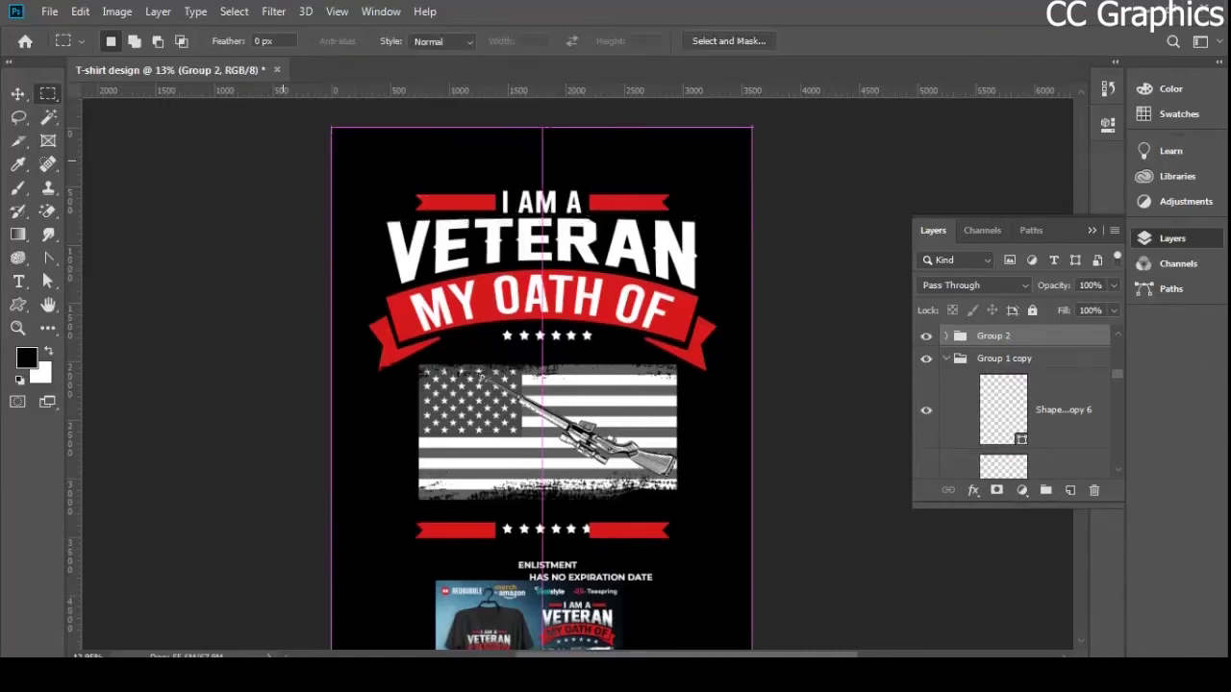
key("v")
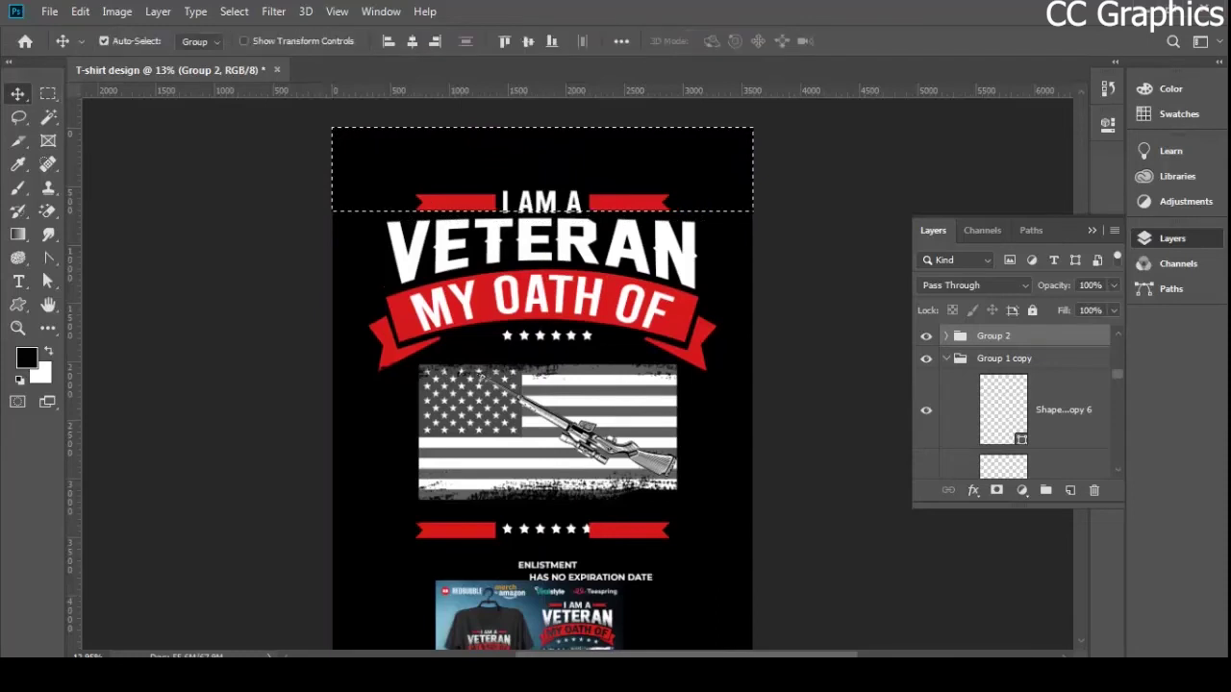
left_click(412, 40)
key("ctrl+d")
- Select the six-star group under the "MY OATH OF" banner, center it horizontally against a full-width marquee, and deselect
left_click(635, 530)
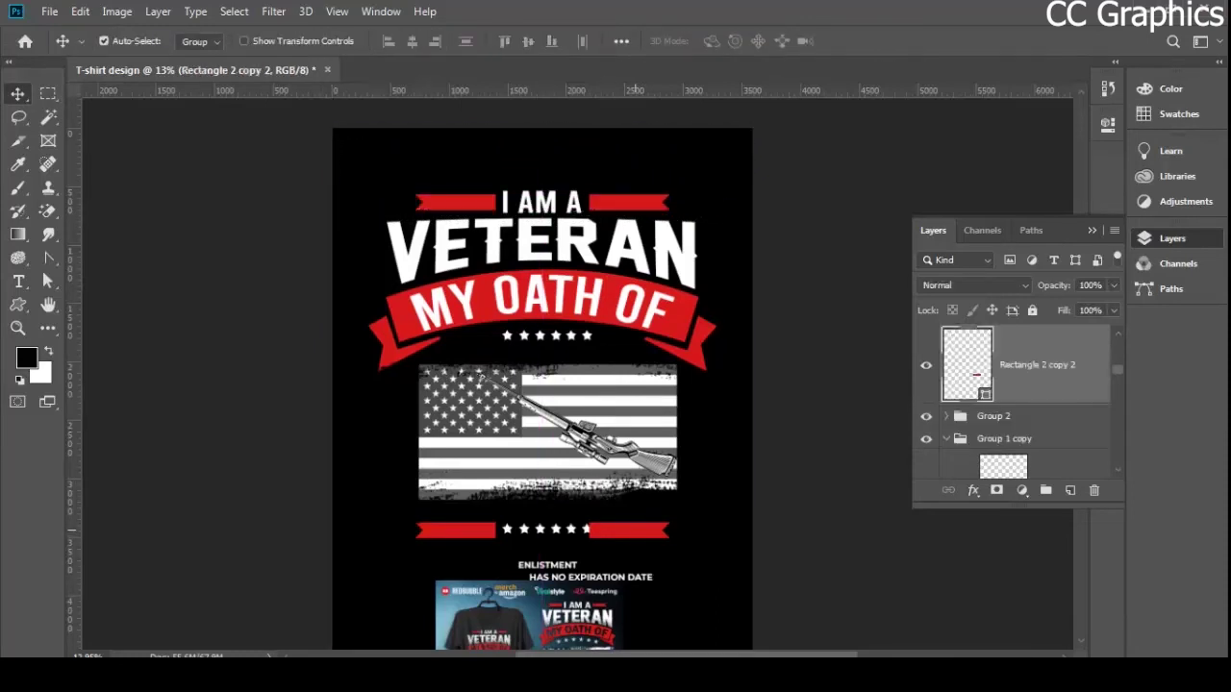
key("ctrl+z")
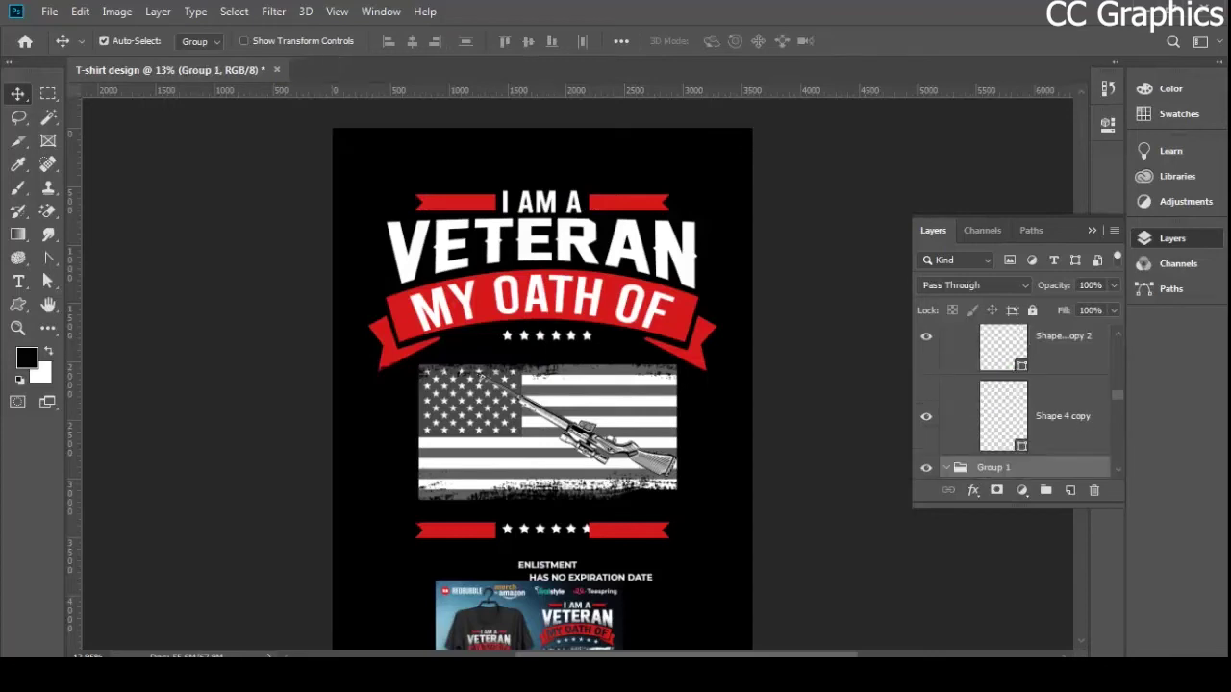
key("m")
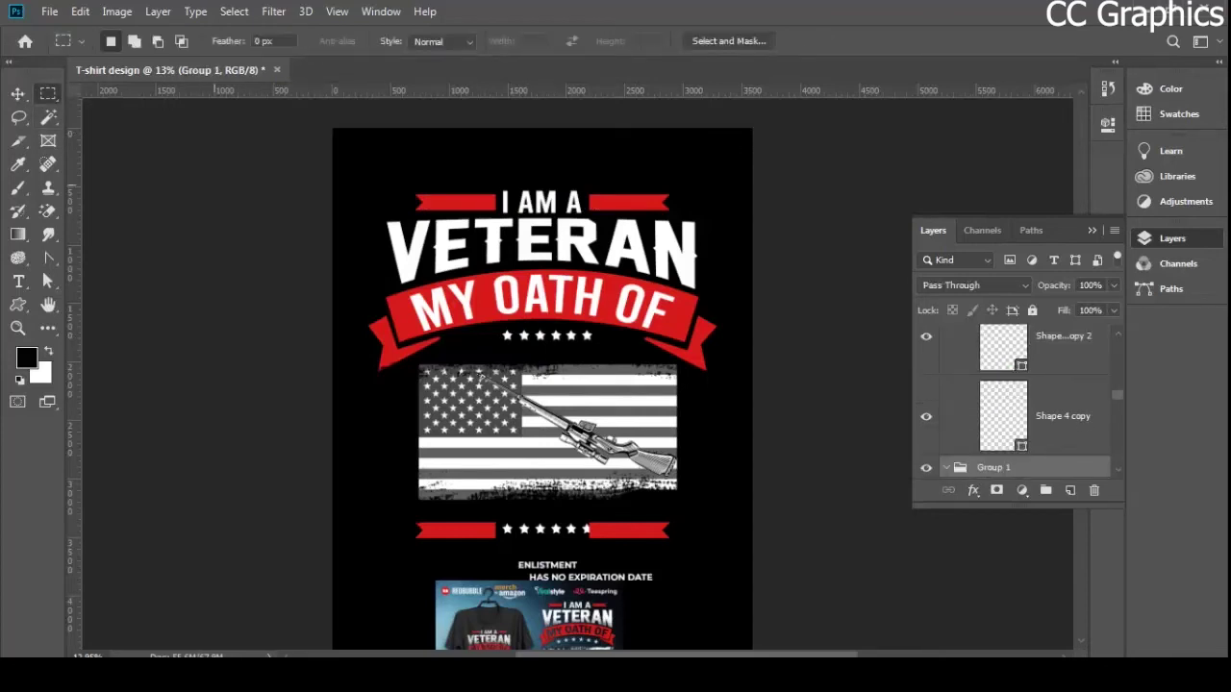
left_click_drag(332, 182, 752, 385)
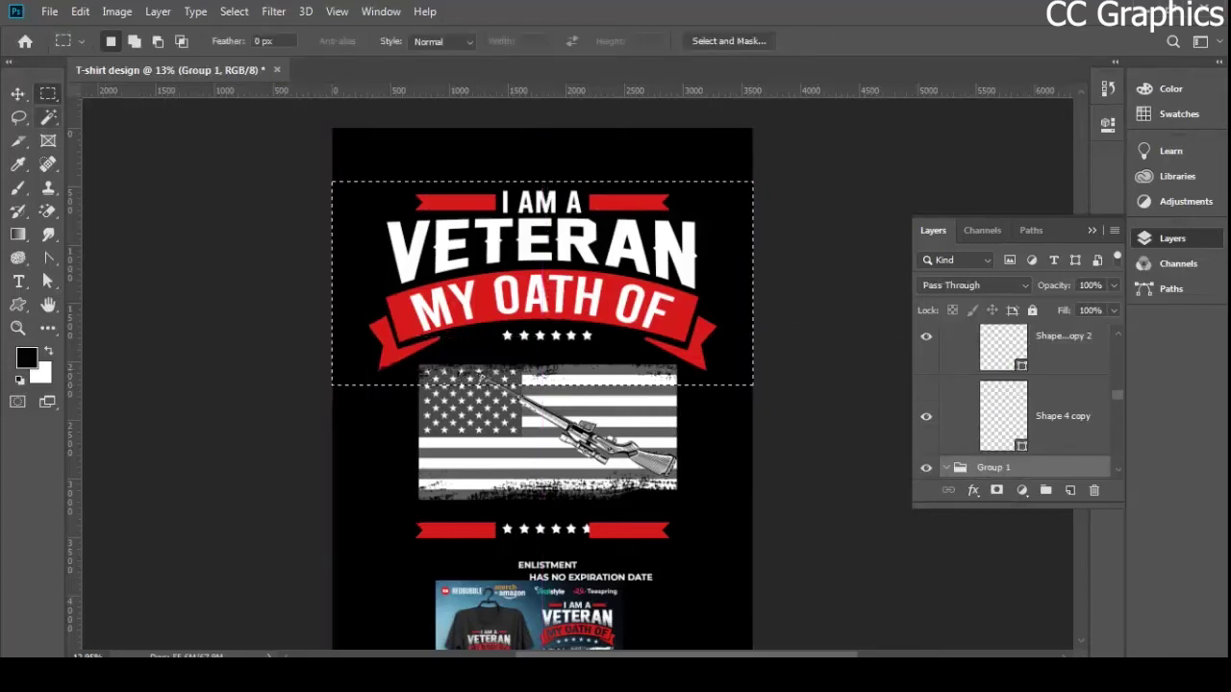
key("v")
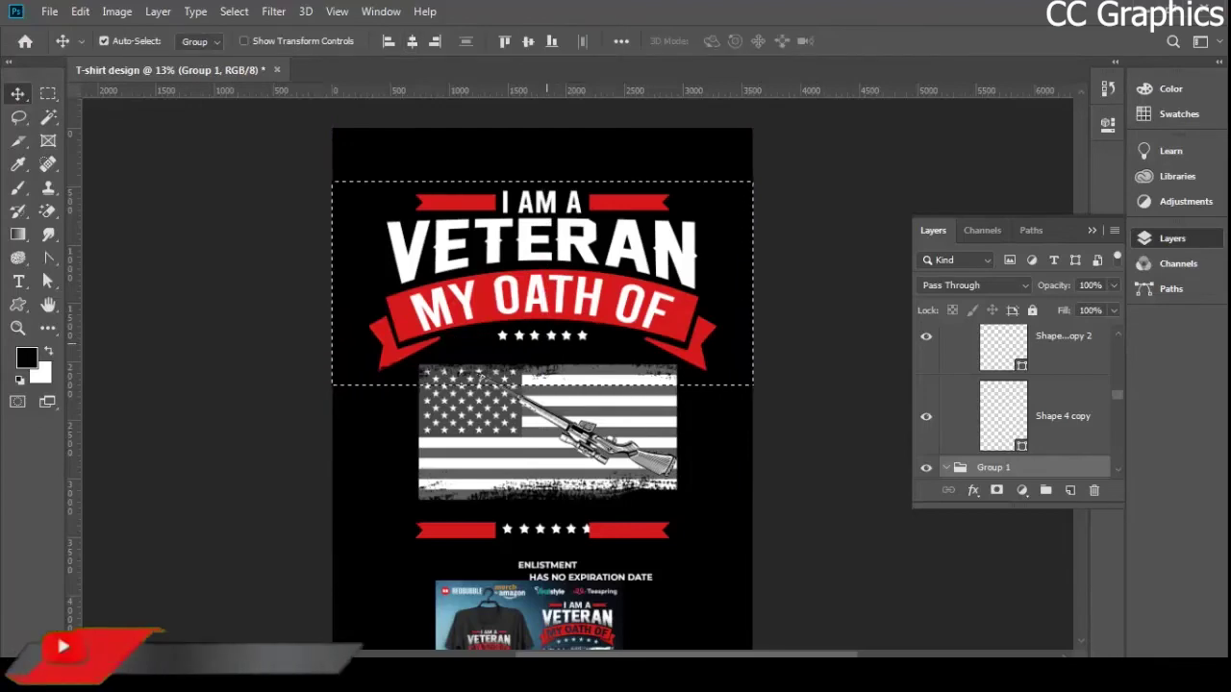
key("ctrl+d")
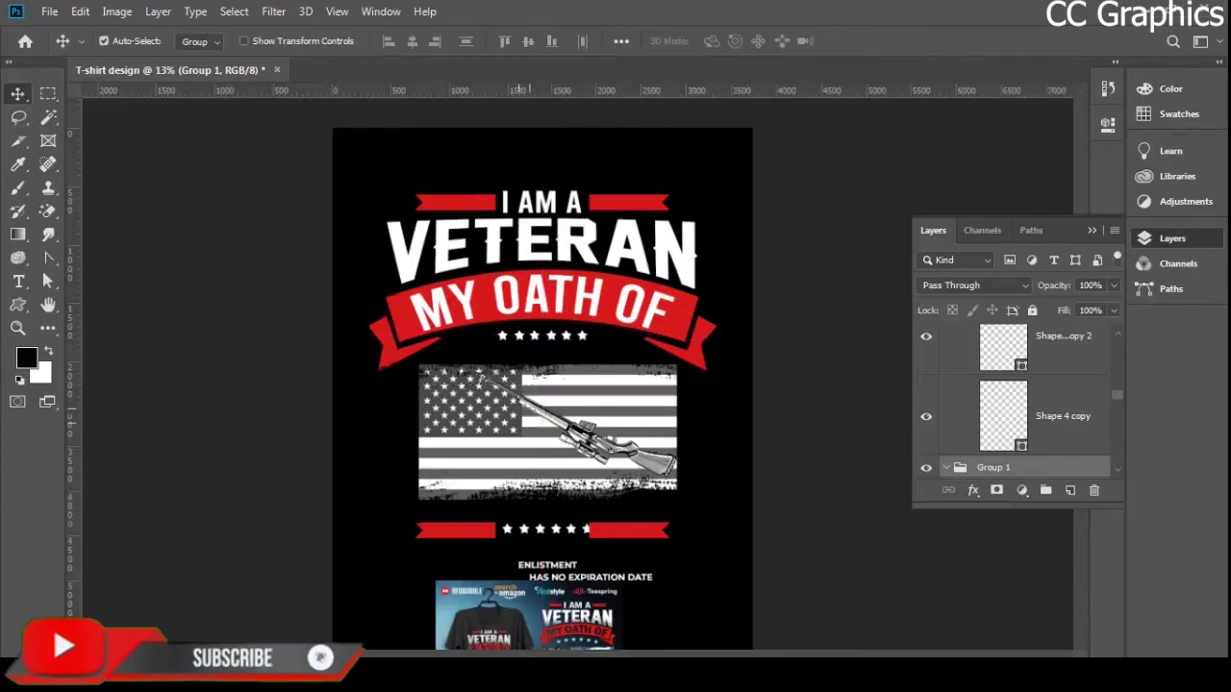
- Try deleting both lower ribbons beside the star row under the flag, and undo the deletion
scroll(561, 433, "down", 1)
scroll(615, 462, "up", 4)
left_click(709, 380)
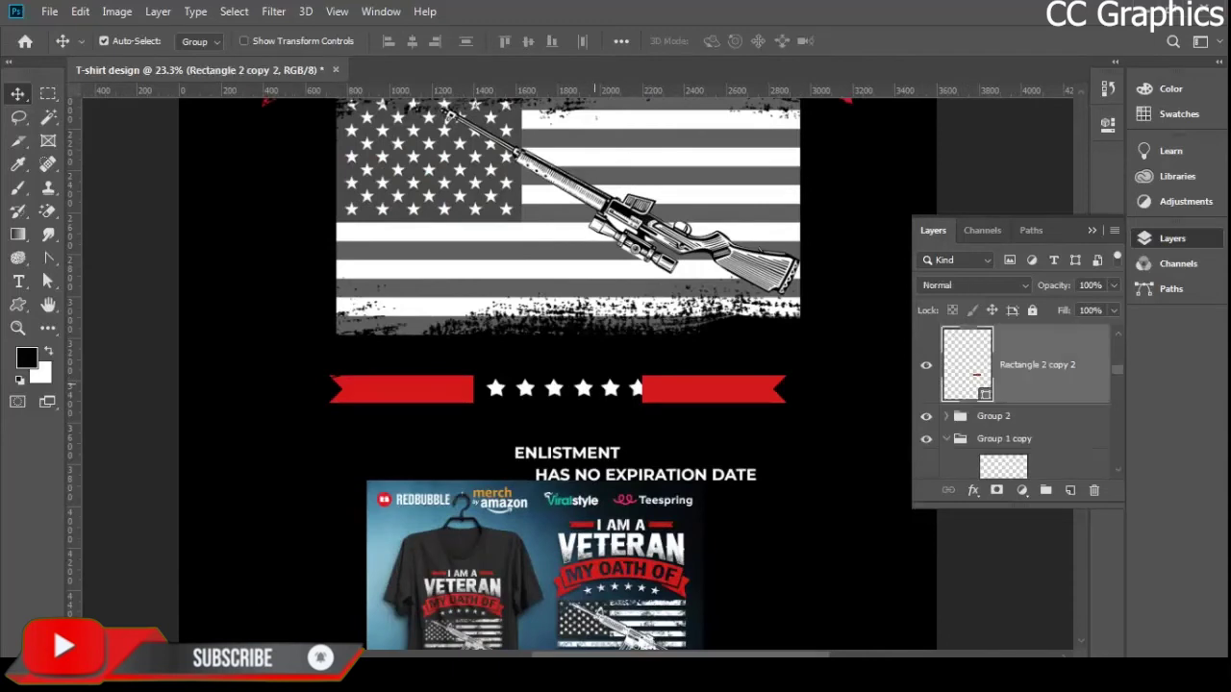
left_click(455, 388, "shift")
key("Delete")
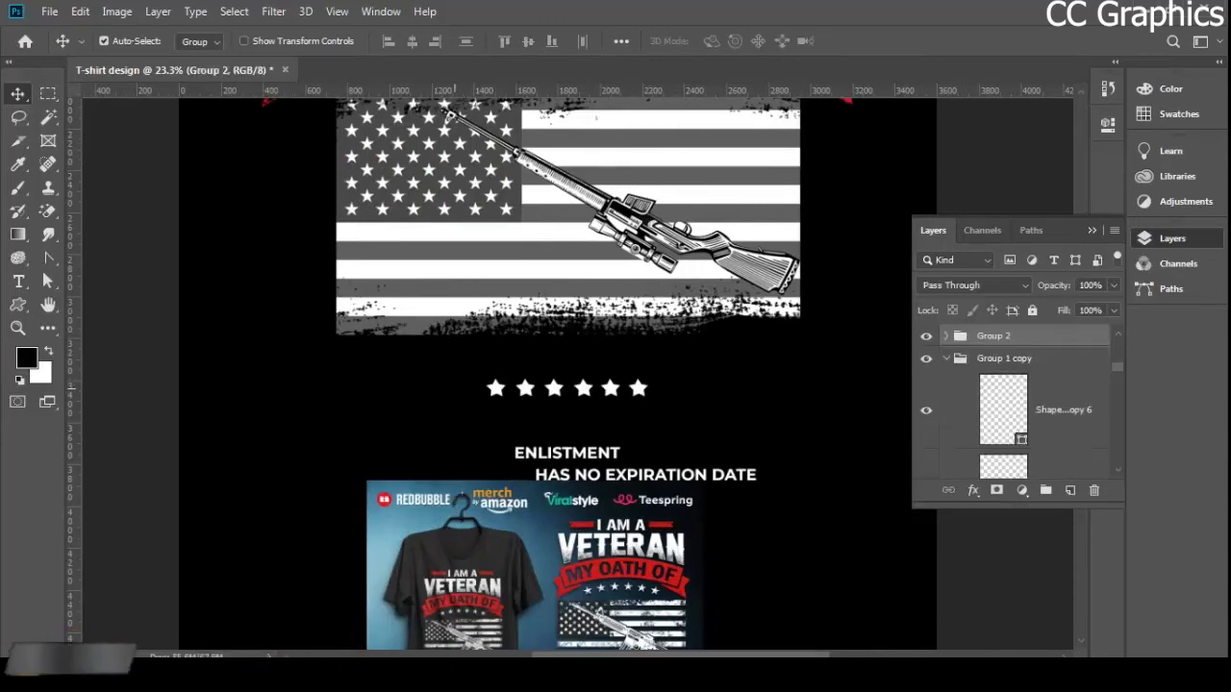
key("ctrl+z")
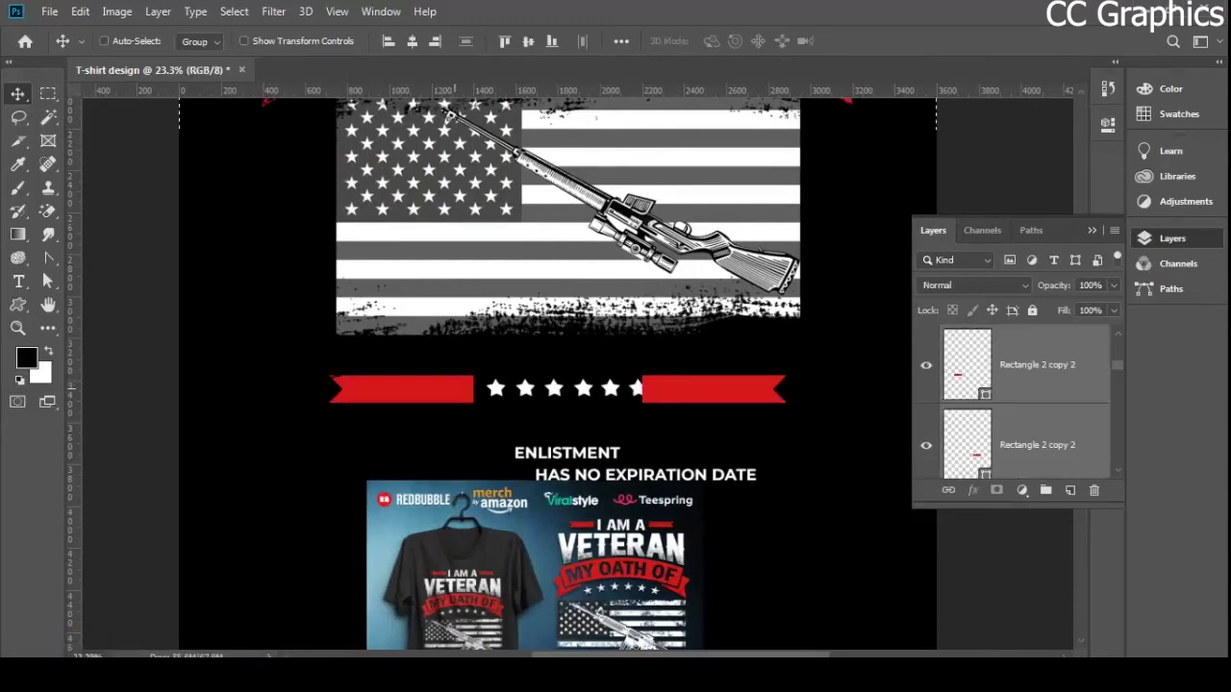
- Clear the marquee selection and delete the duplicated star row below the flag
scroll(577, 336, "down", 3)
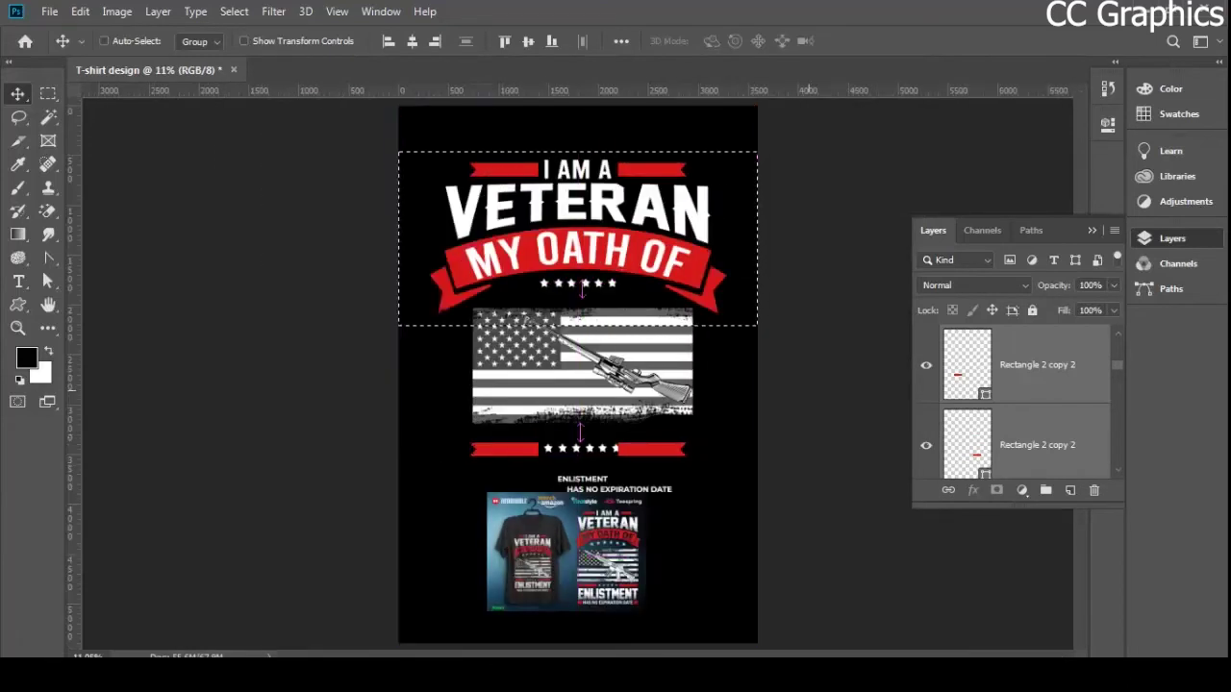
left_click(104, 40)
key("ctrl+d")
left_click(590, 449)
key("Delete")
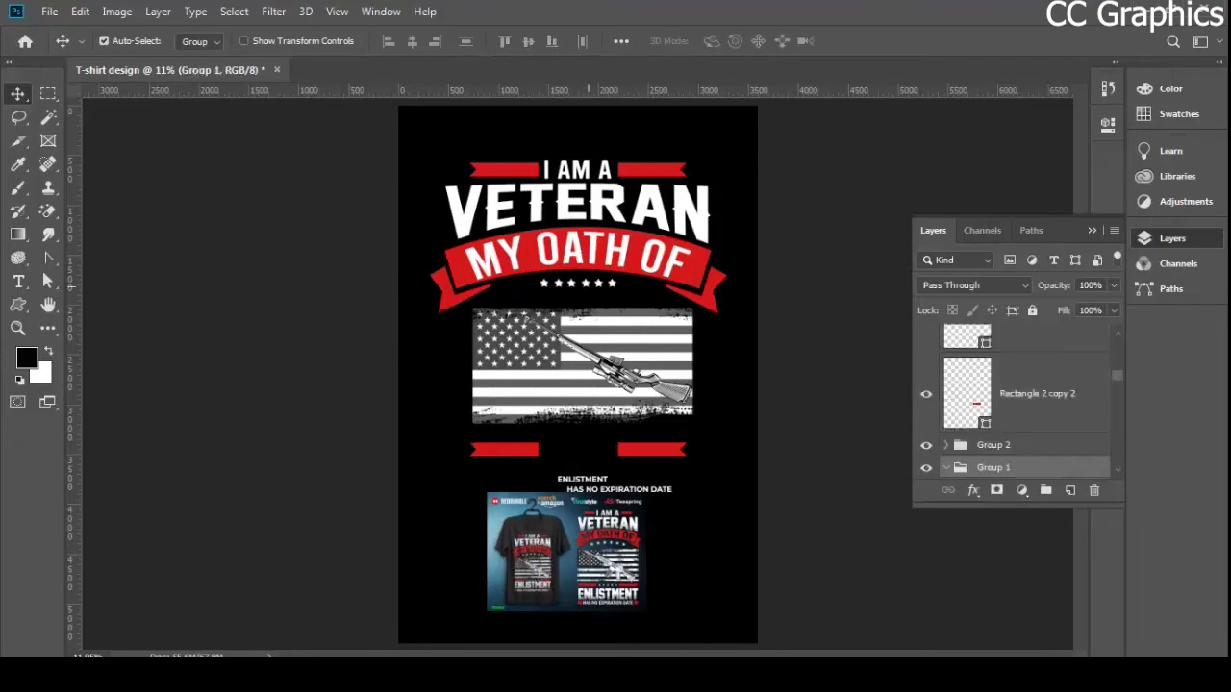
- Select both duplicated ribbons below the flag and delete them
scroll(673, 242, "up", 2)
left_click(667, 494)
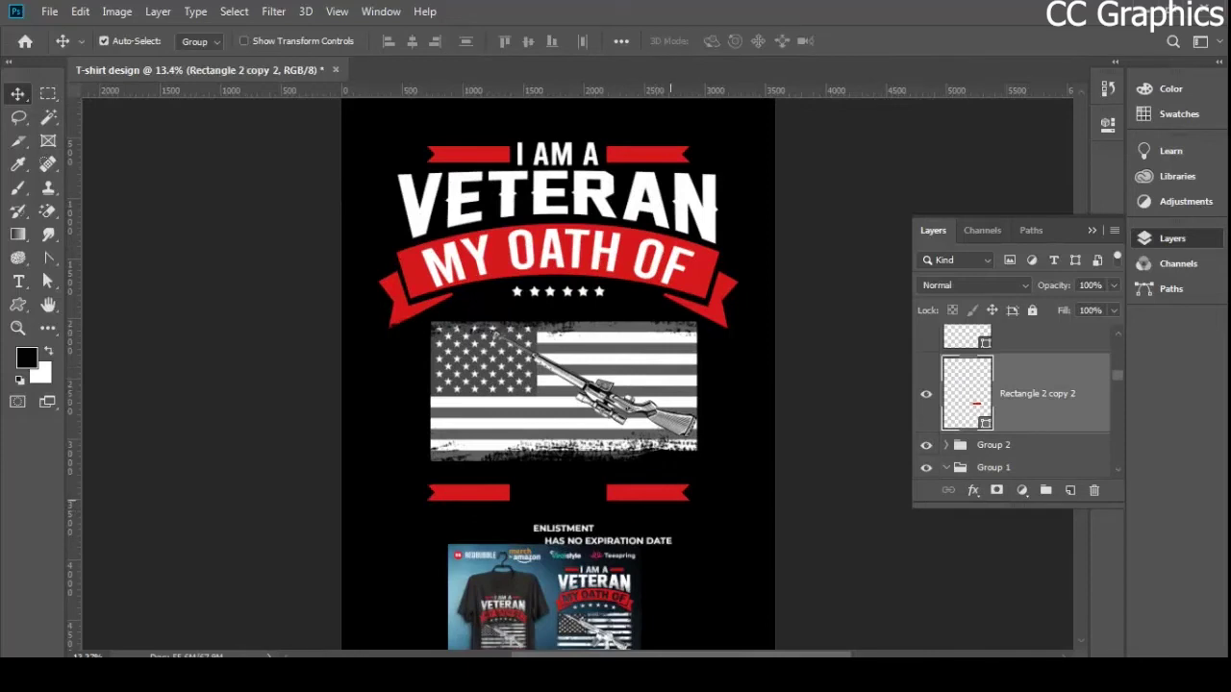
left_click(490, 492, "shift")
scroll(1021, 404, "up", 2)
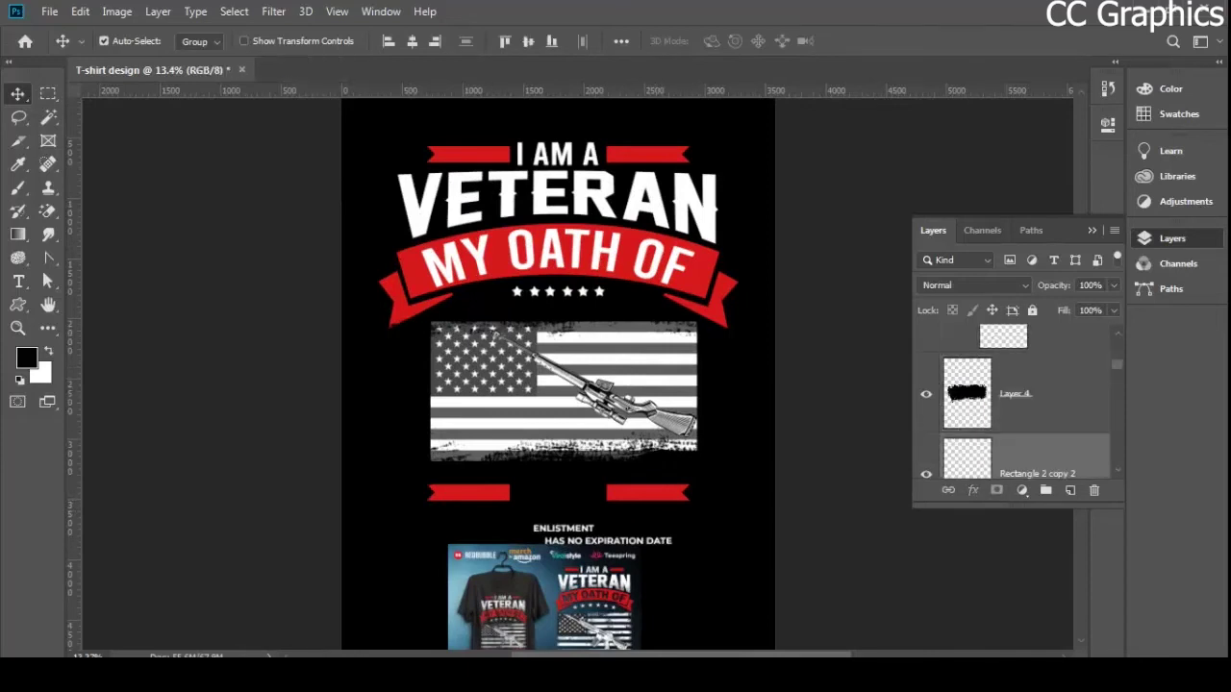
key("ctrl+g")
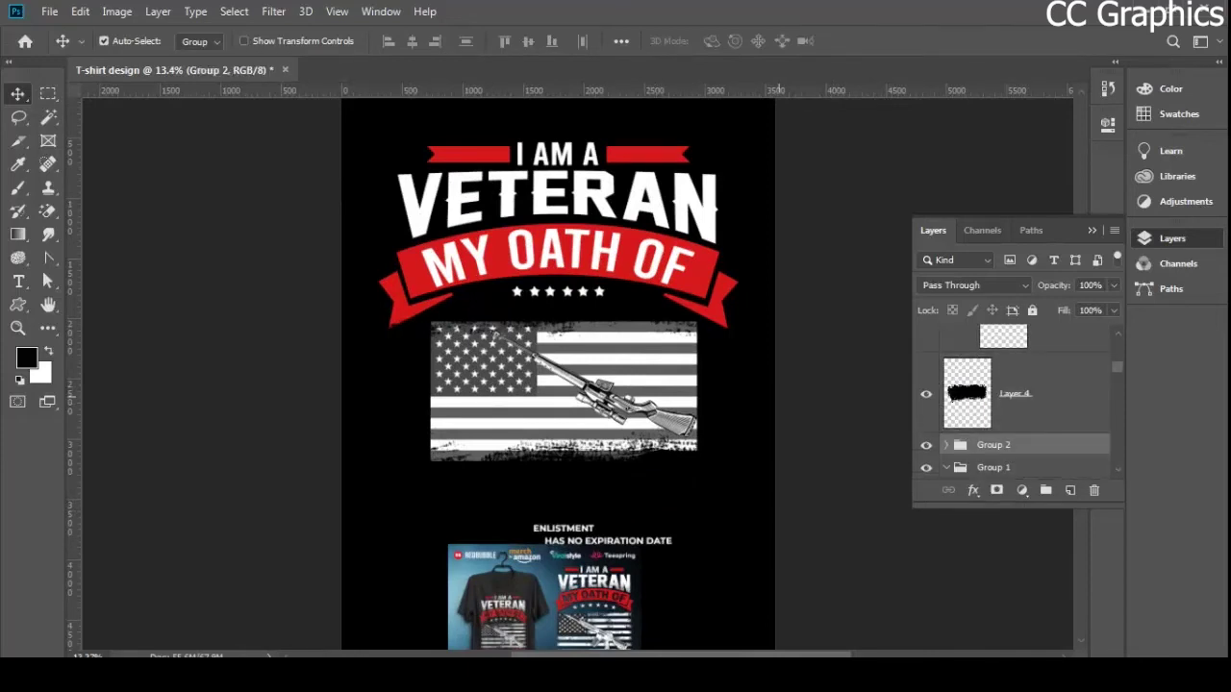
- Duplicate the grouped ribbons beside "I AM A" straight down about 2735 px to just below the flag
scroll(779, 396, "up", 1)
left_click(643, 160)
left_click(635, 181)
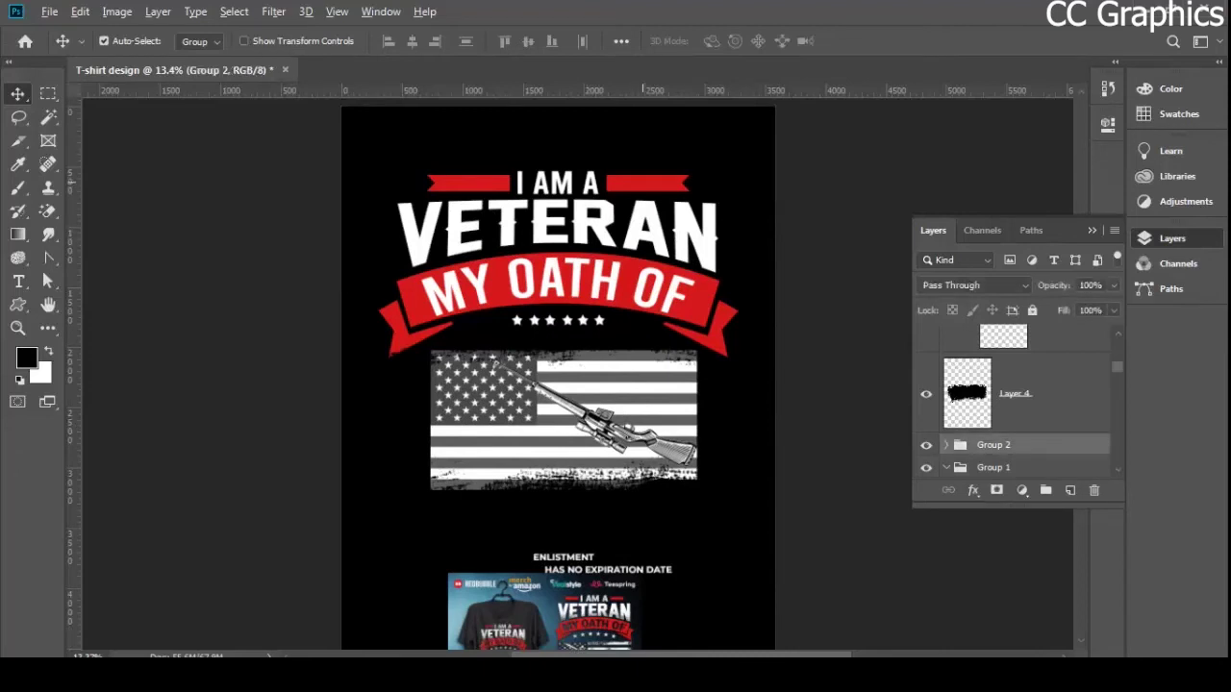
left_click_drag(642, 181, 677, 476)
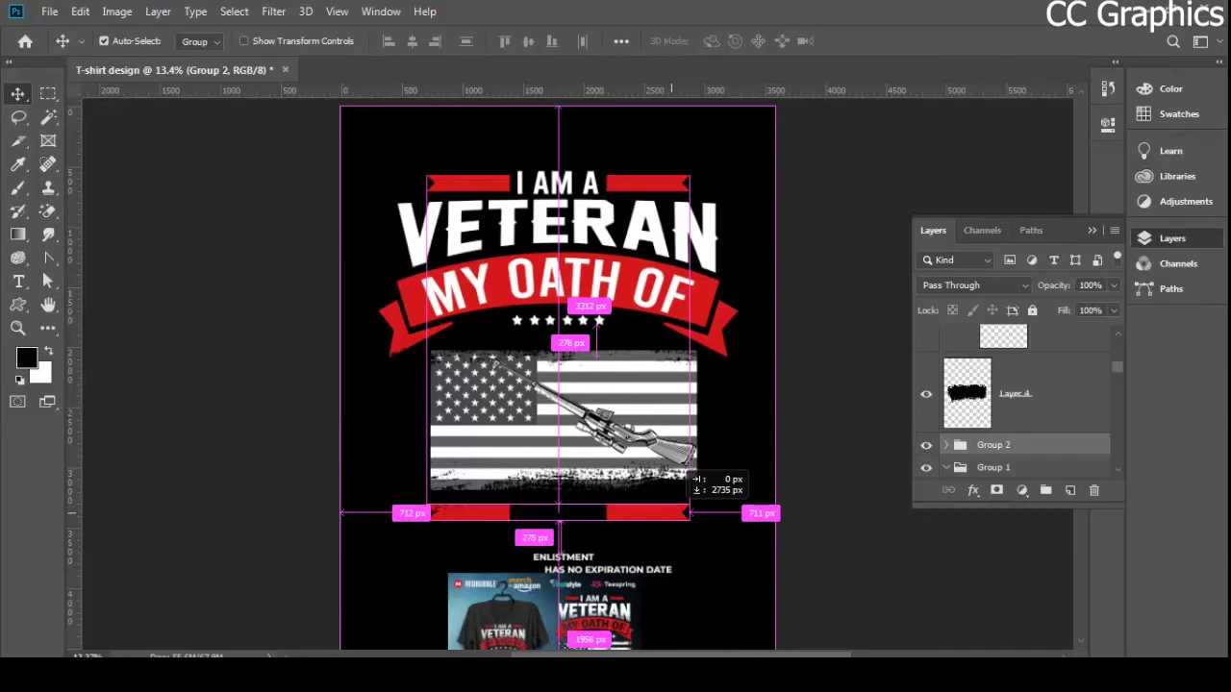
left_click_drag(692, 477, 692, 478)
- Duplicate the six-star group under the "MY OATH OF" banner straight down between the two lower ribbons and check the spacing
left_click(565, 322)
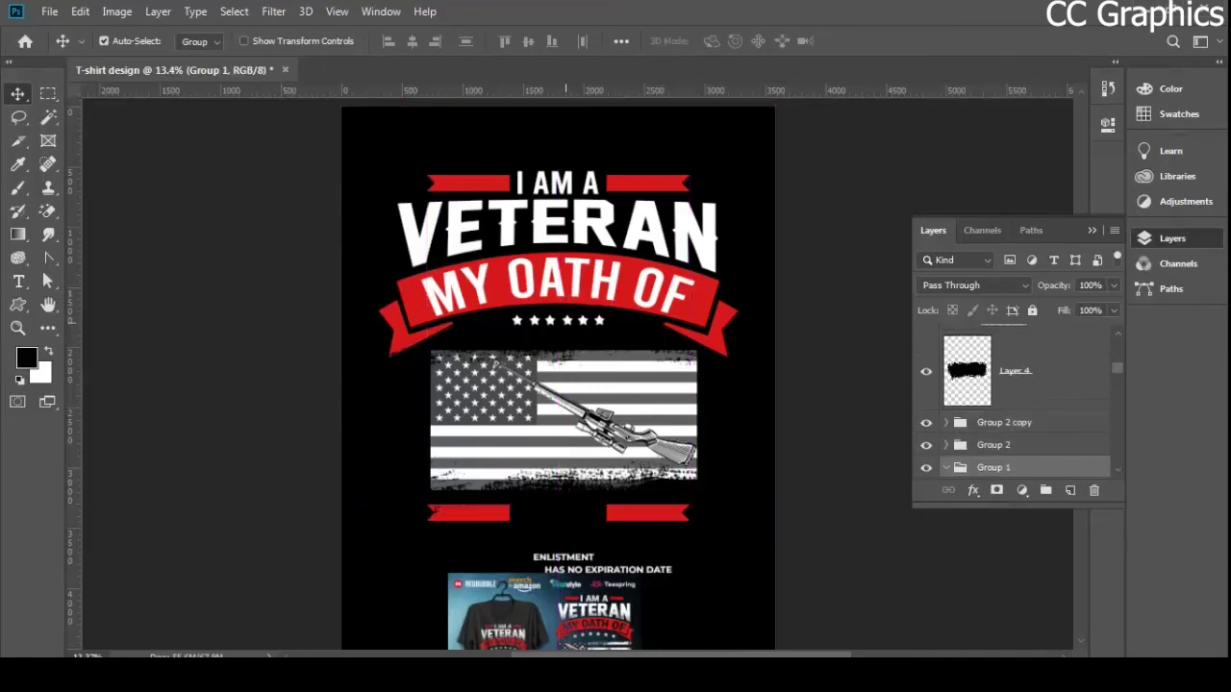
left_click_drag(601, 293, 601, 490)
scroll(556, 553, "up", 1)
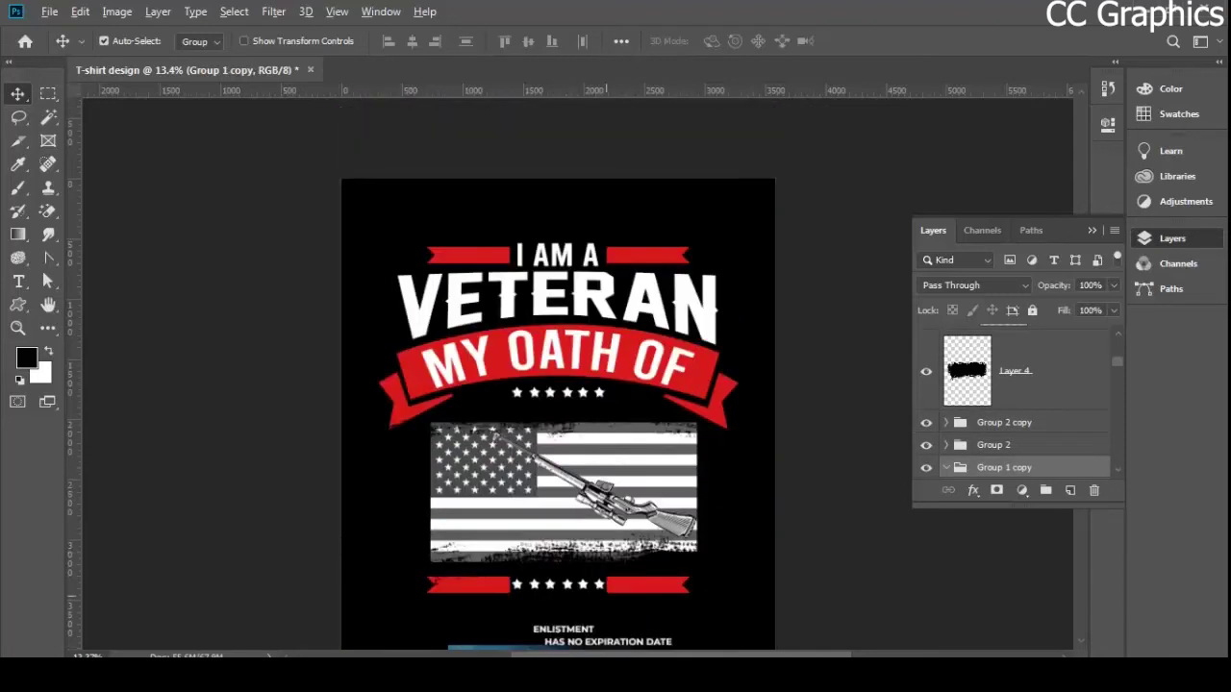
scroll(568, 555, "up", 5)
scroll(587, 551, "up", 2)
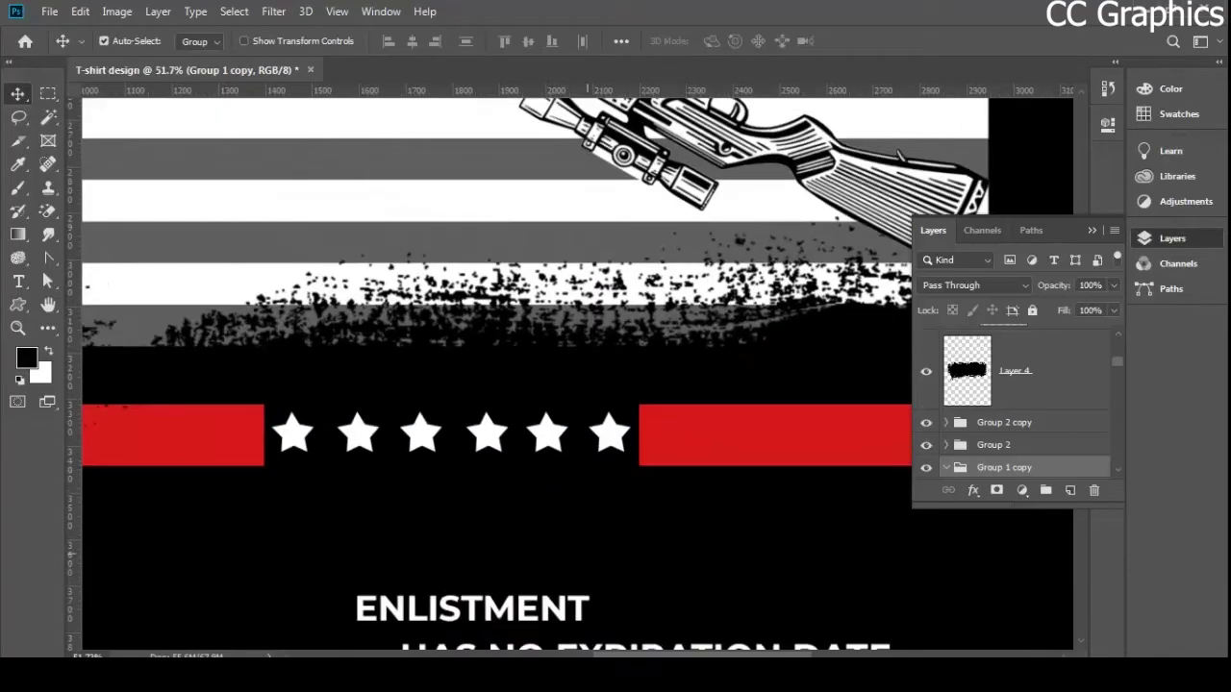
- Move the reference mockup out of the lower area, partly off the canvas's left edge beside the flag
scroll(586, 551, "down", 6)
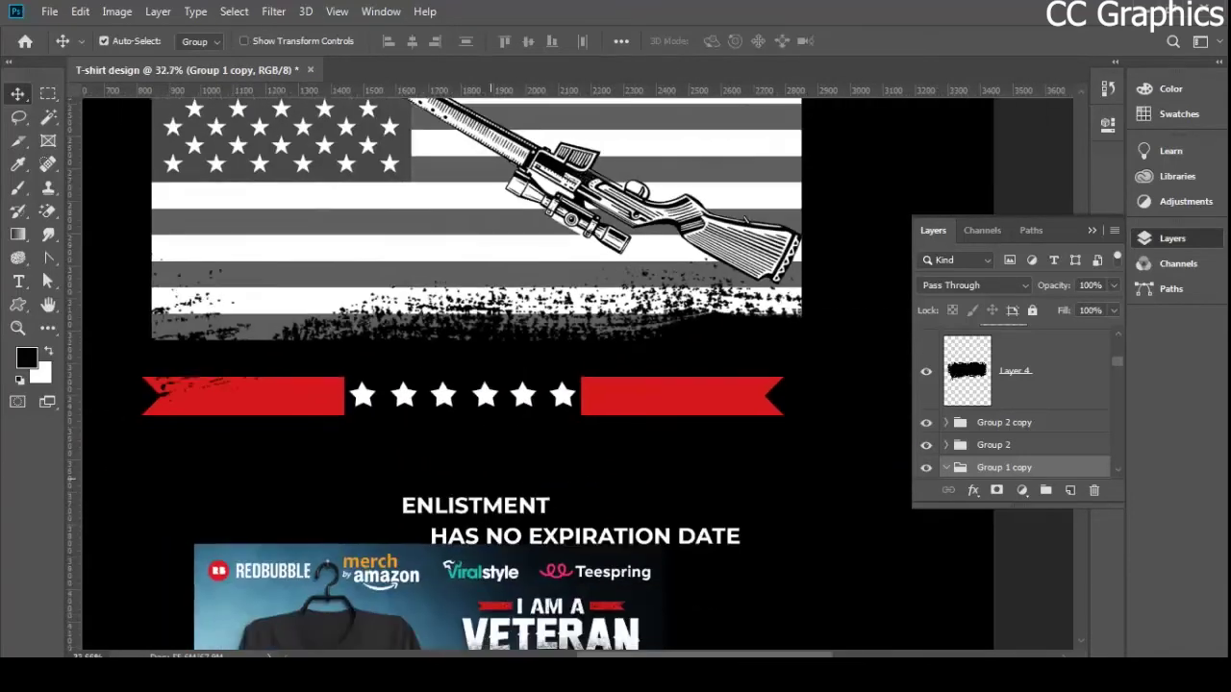
scroll(477, 375, "down", 3)
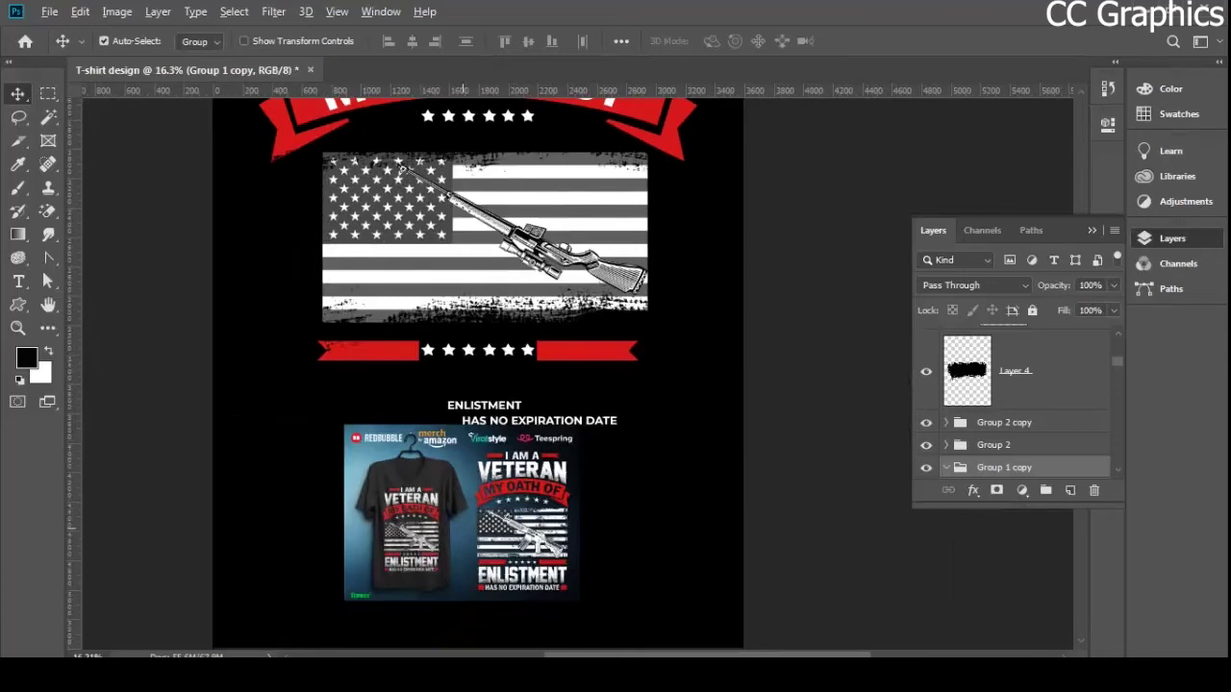
scroll(462, 528, "up", 1)
scroll(480, 548, "down", 2)
scroll(514, 543, "down", 2)
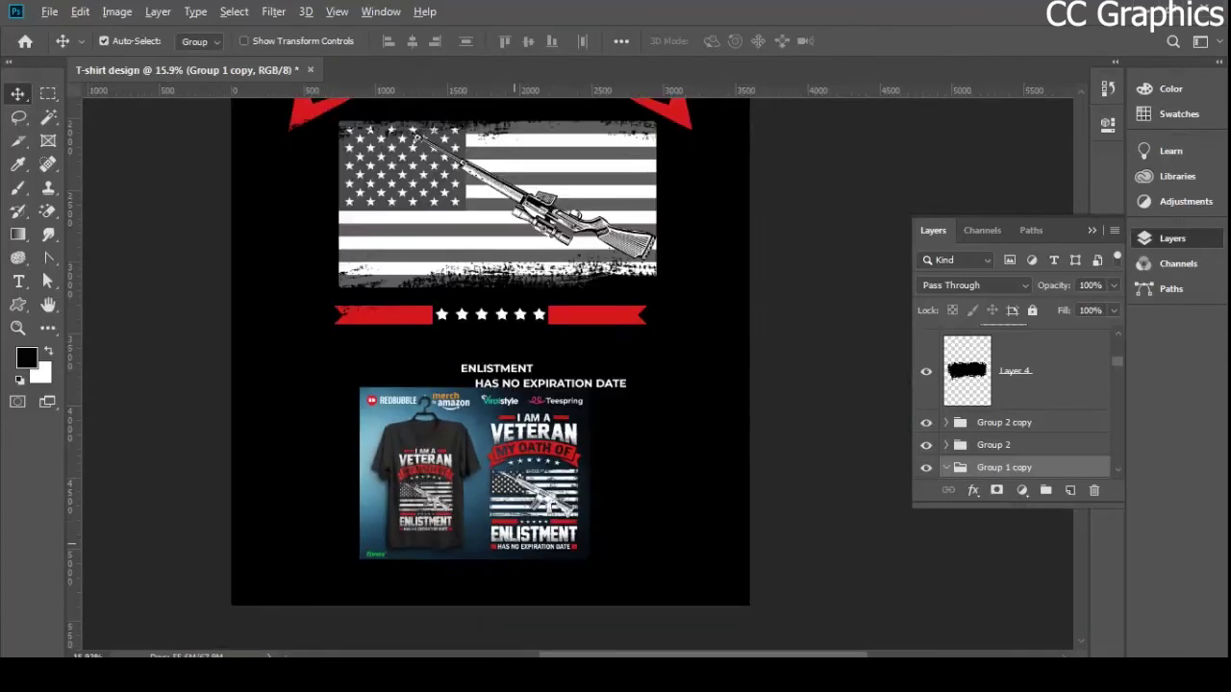
left_click_drag(513, 543, 423, 300)
left_click_drag(416, 342, 415, 343)
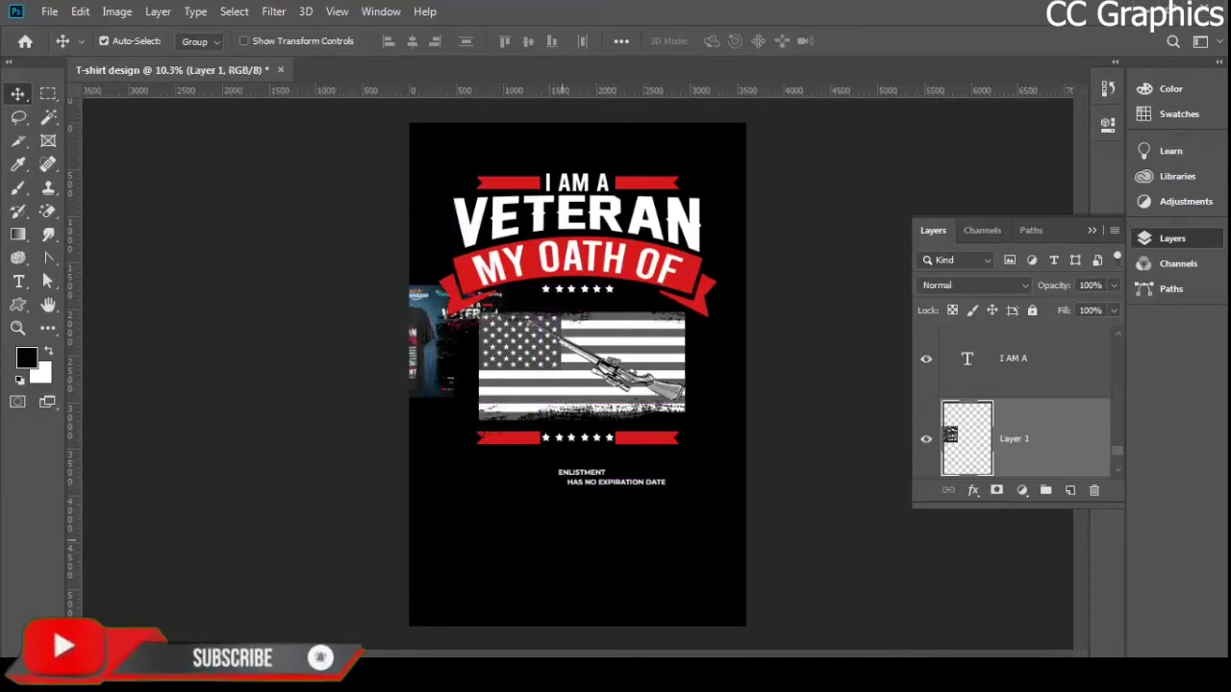
- Change the font of the "ENLISTMENT" text to Legend M54 Regular and commit the edit
left_click(596, 482)
scroll(596, 482, "up", 2)
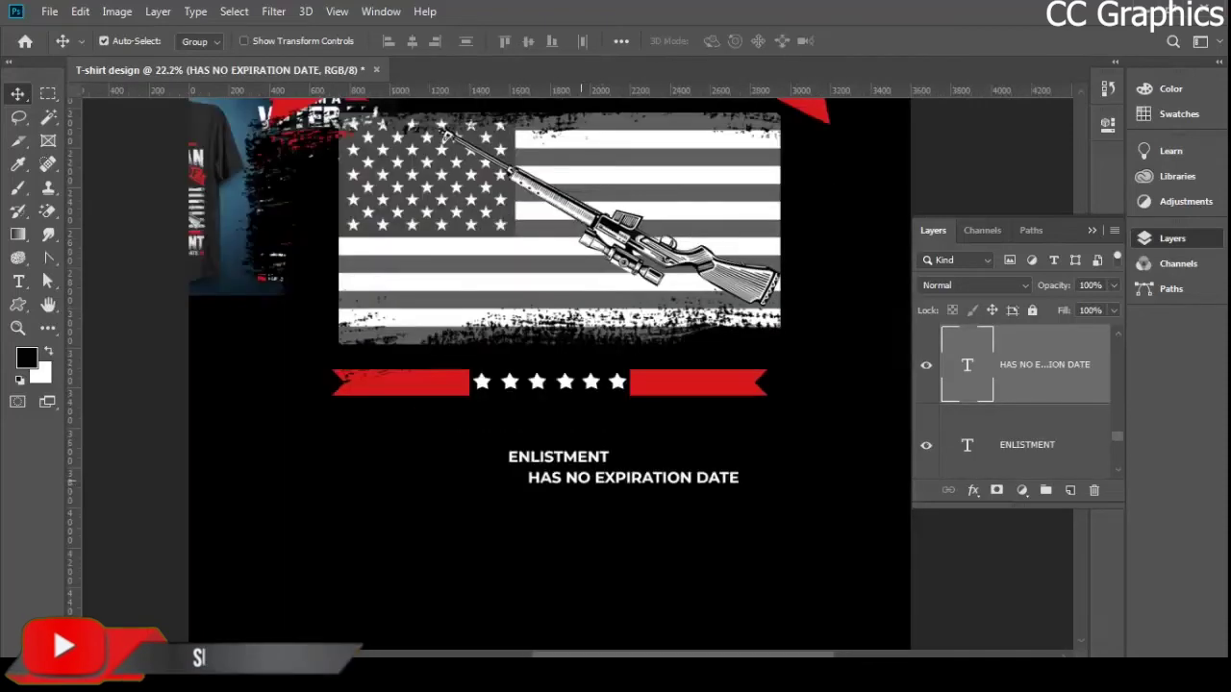
double_click(541, 459)
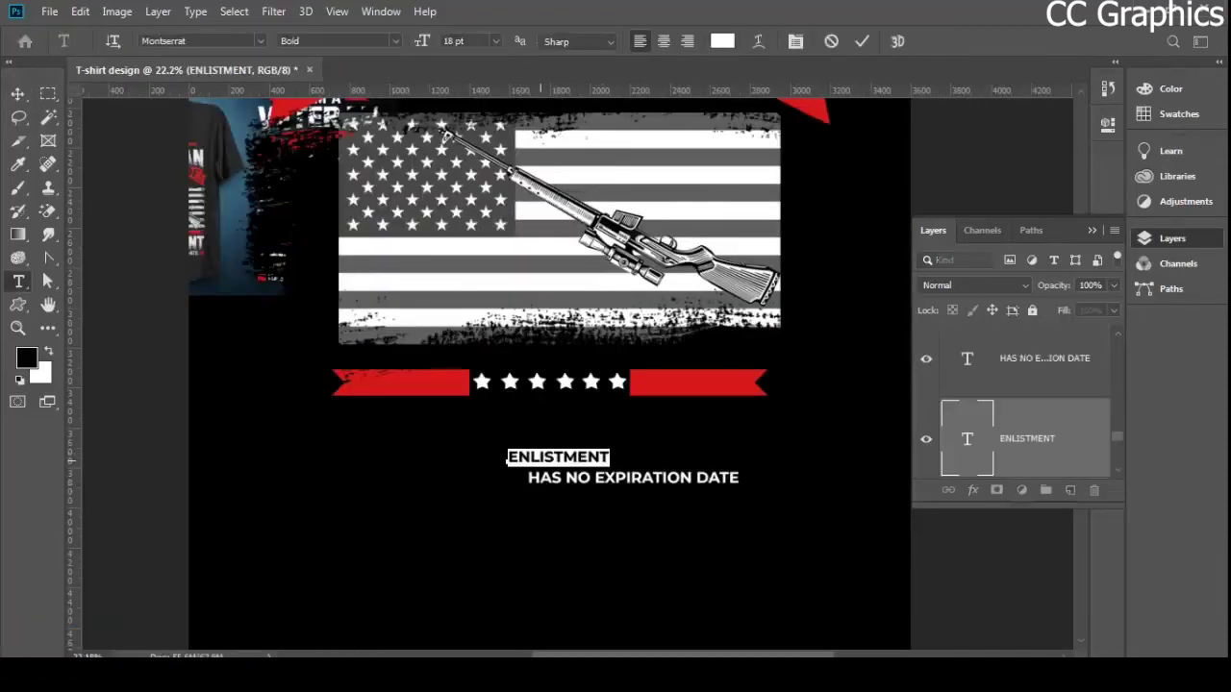
scroll(577, 365, "up", 1)
left_click(164, 41)
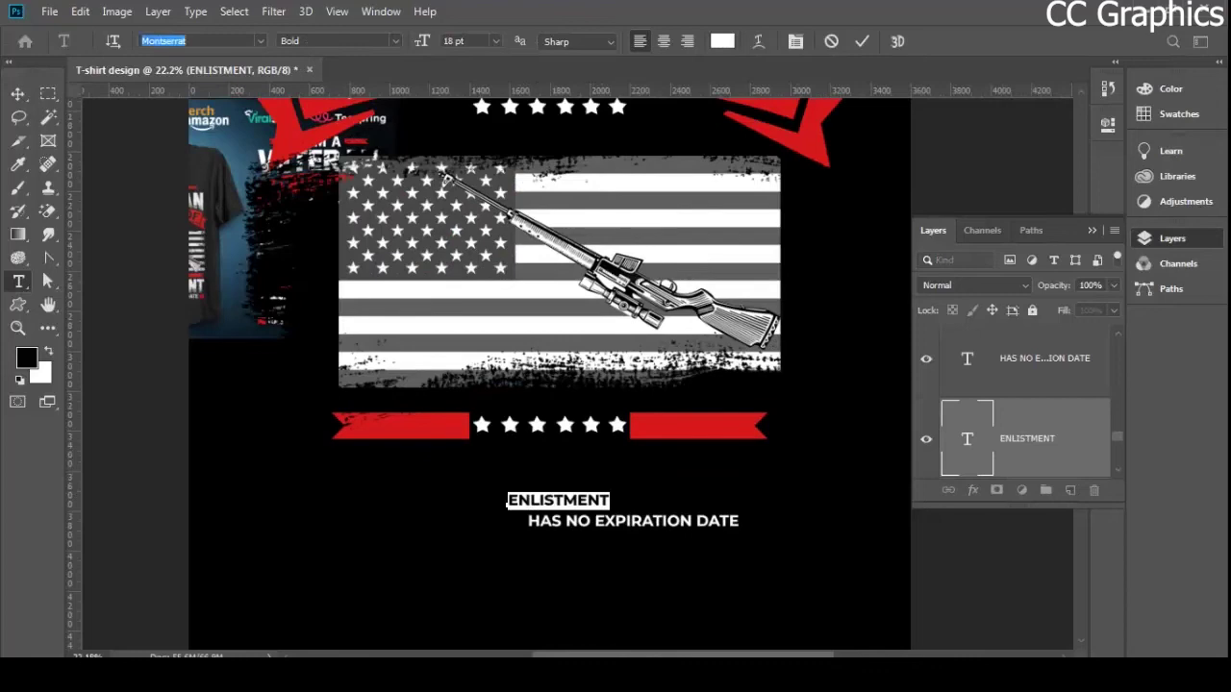
key("BackSpace")
type("legan")
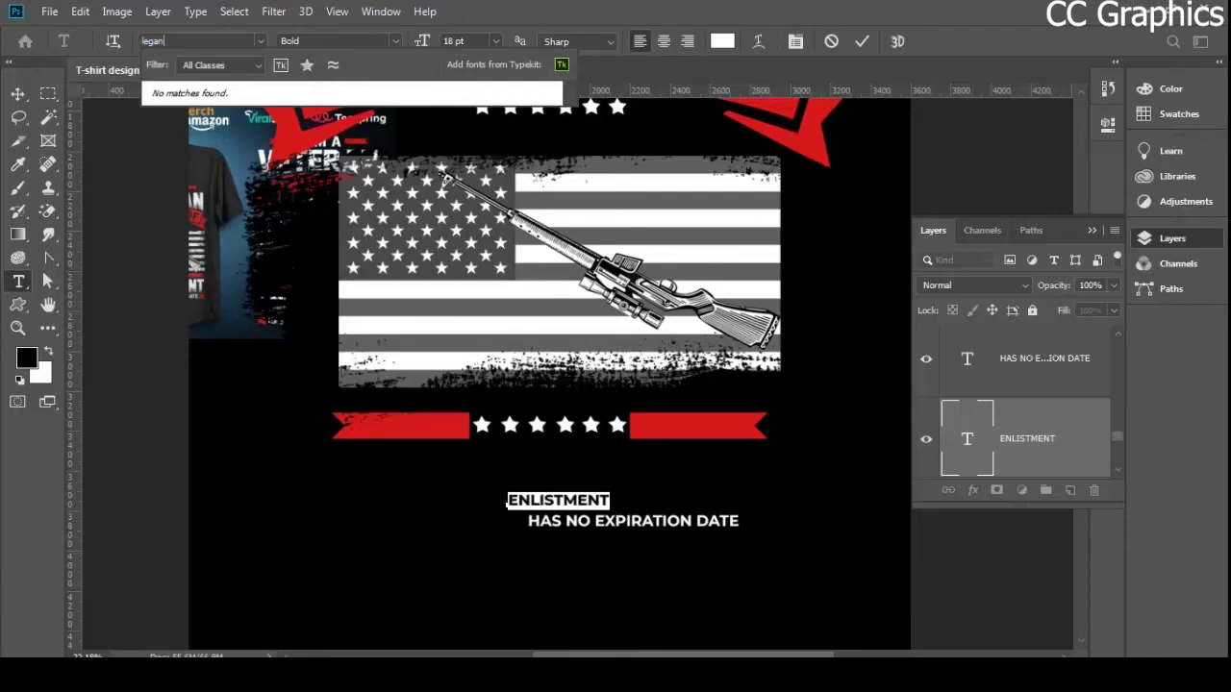
key("BackSpace")
key("BackSpace")
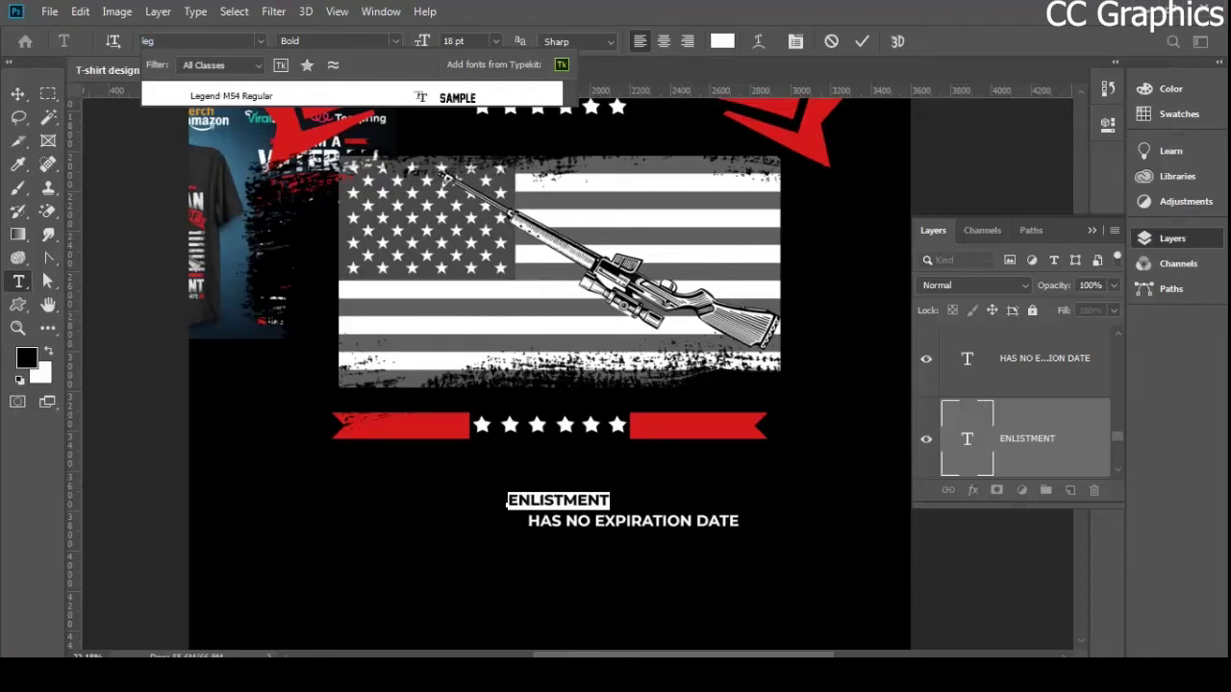
left_click(232, 96)
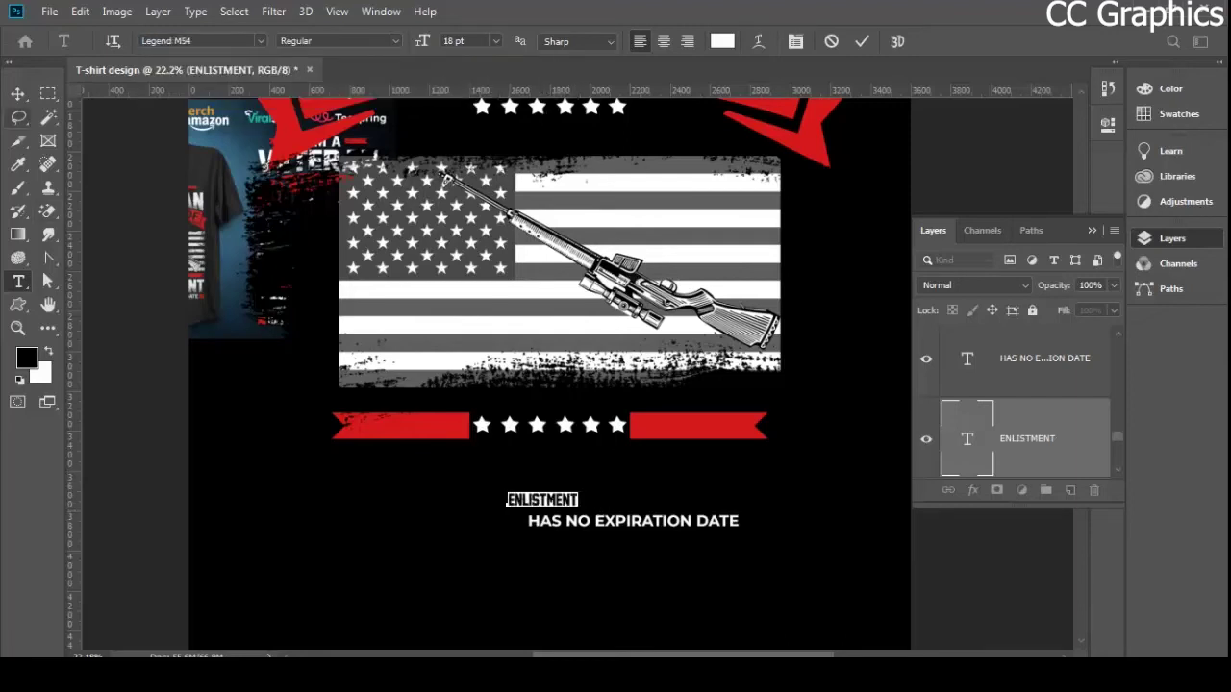
left_click(18, 94)
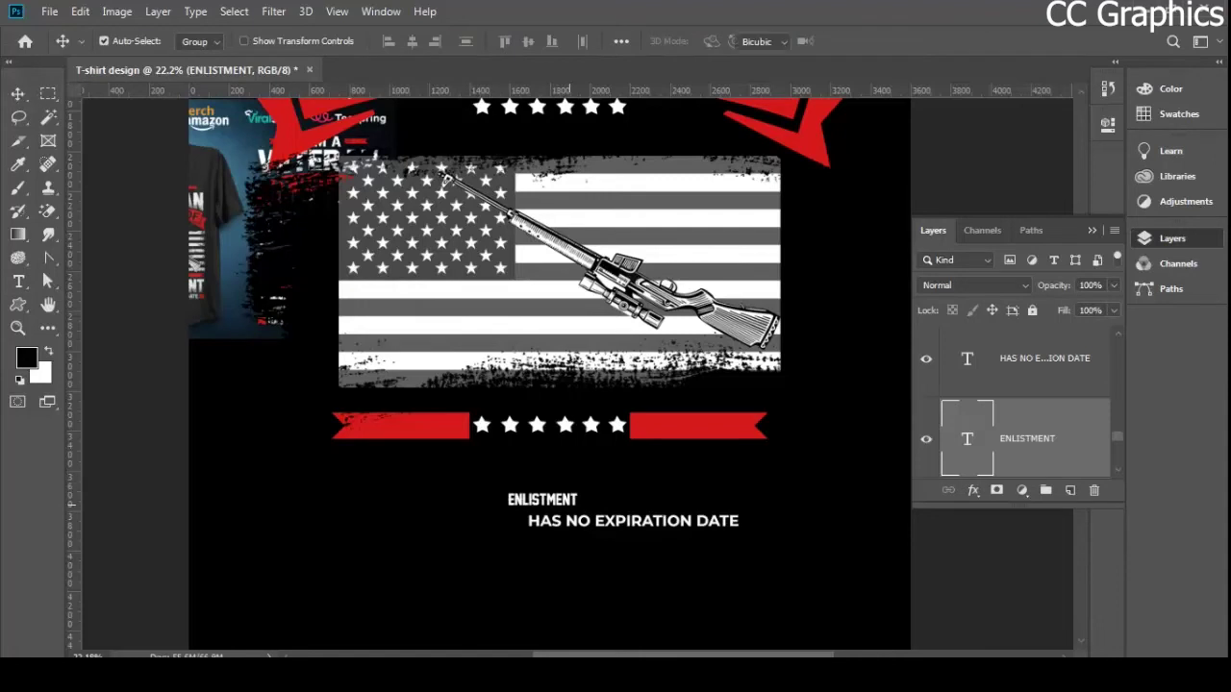
- Scale the "ENLISTMENT" text up to about 556%, about 1925 px wide, and commit the transform
key("ctrl+t")
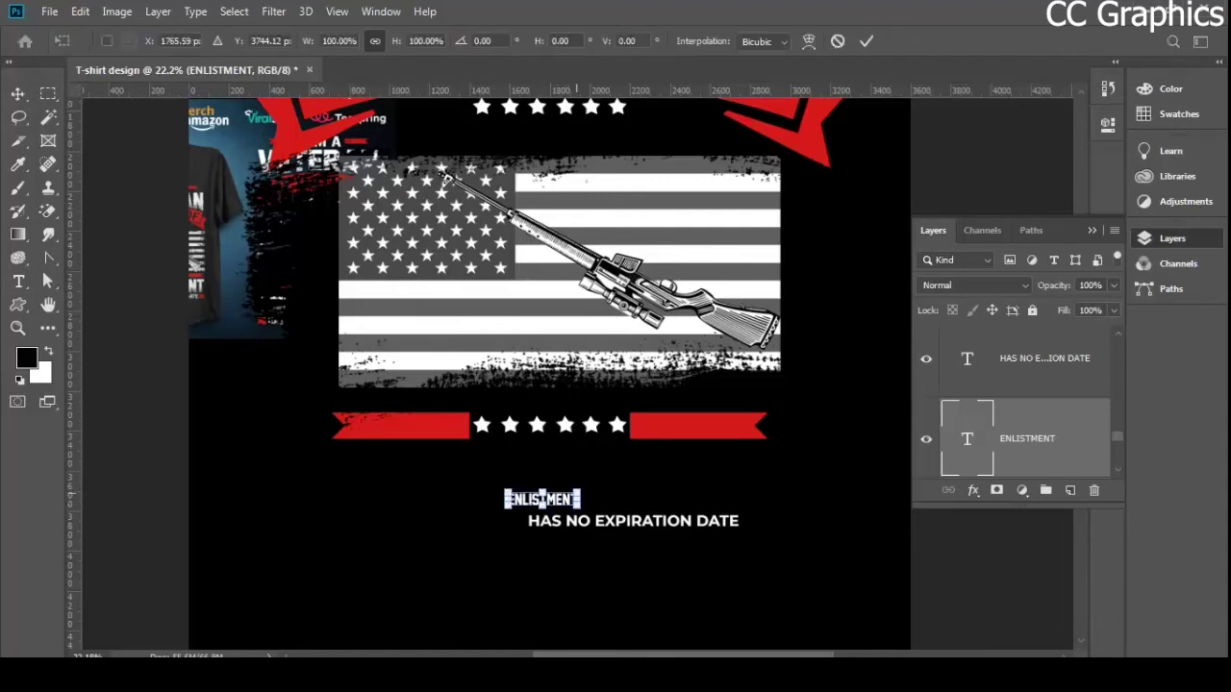
left_click_drag(581, 490, 875, 323)
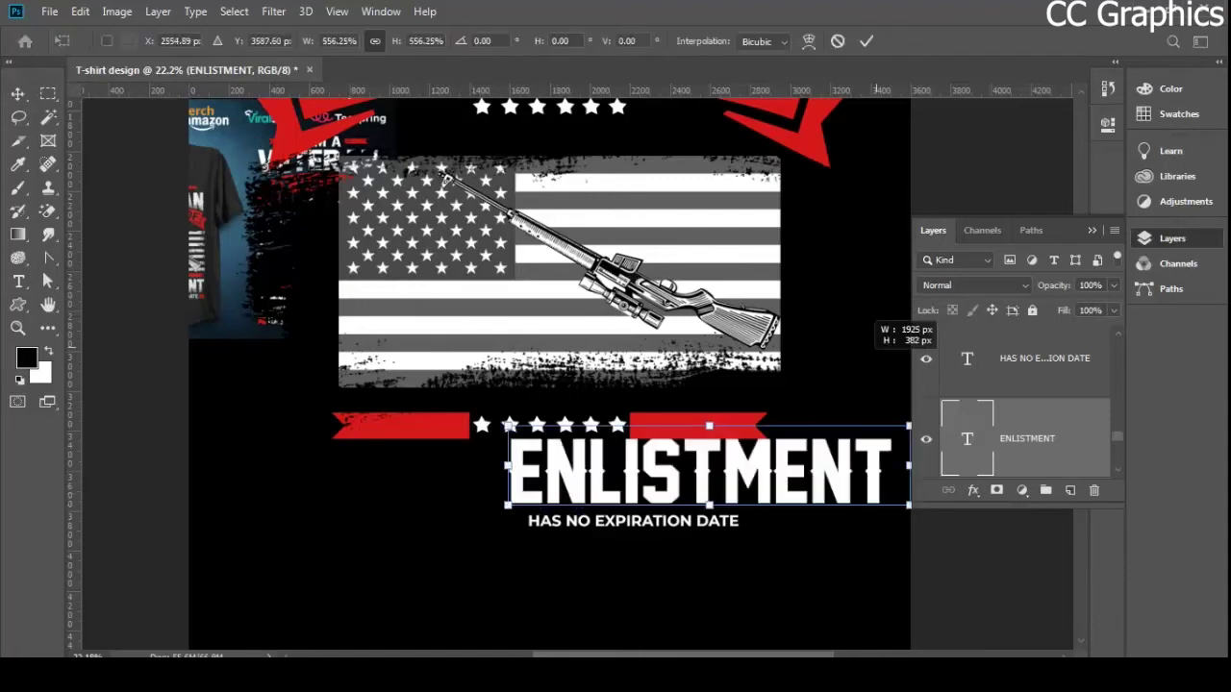
key("Return")
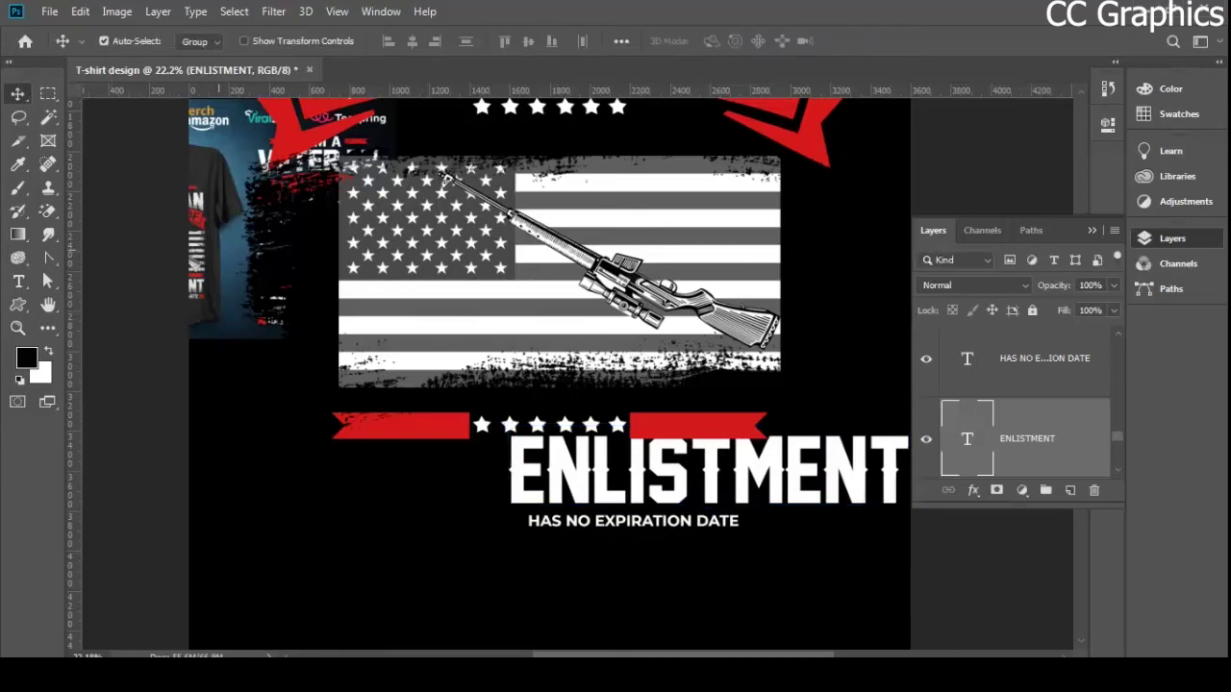
- Move the reference mockup down along the canvas's left edge and compare its lower text layout with the design
left_click_drag(228, 250, 300, 391)
scroll(224, 469, "up", 4)
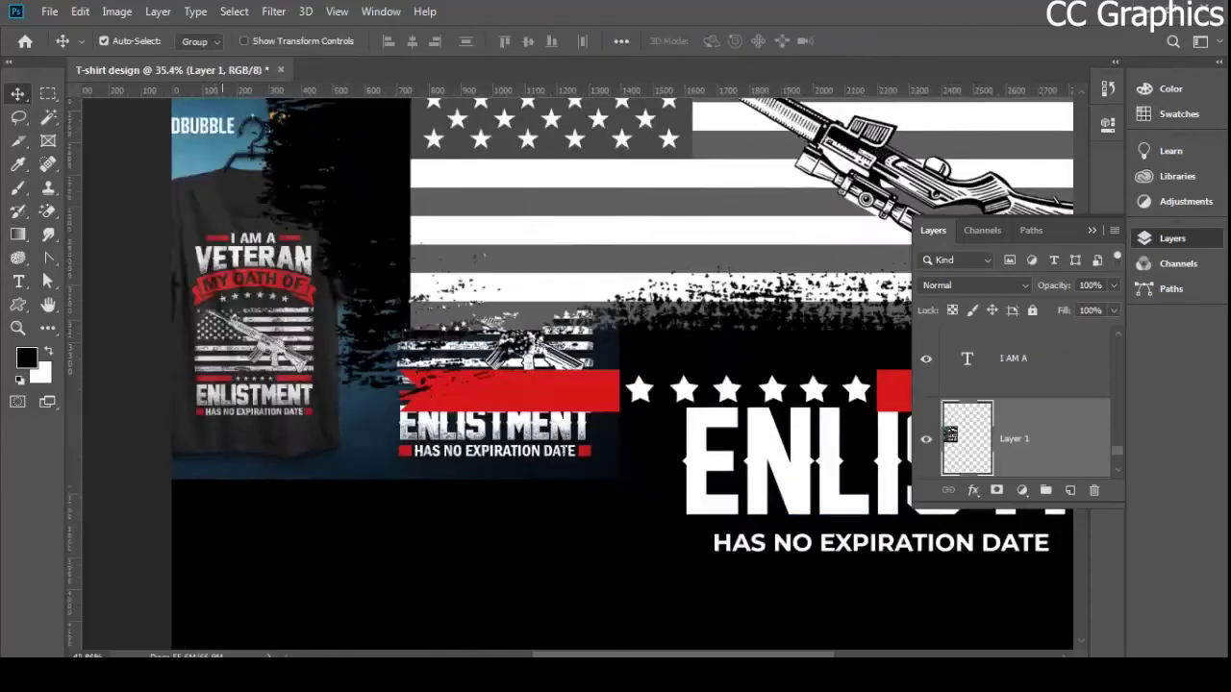
scroll(237, 490, "down", 3)
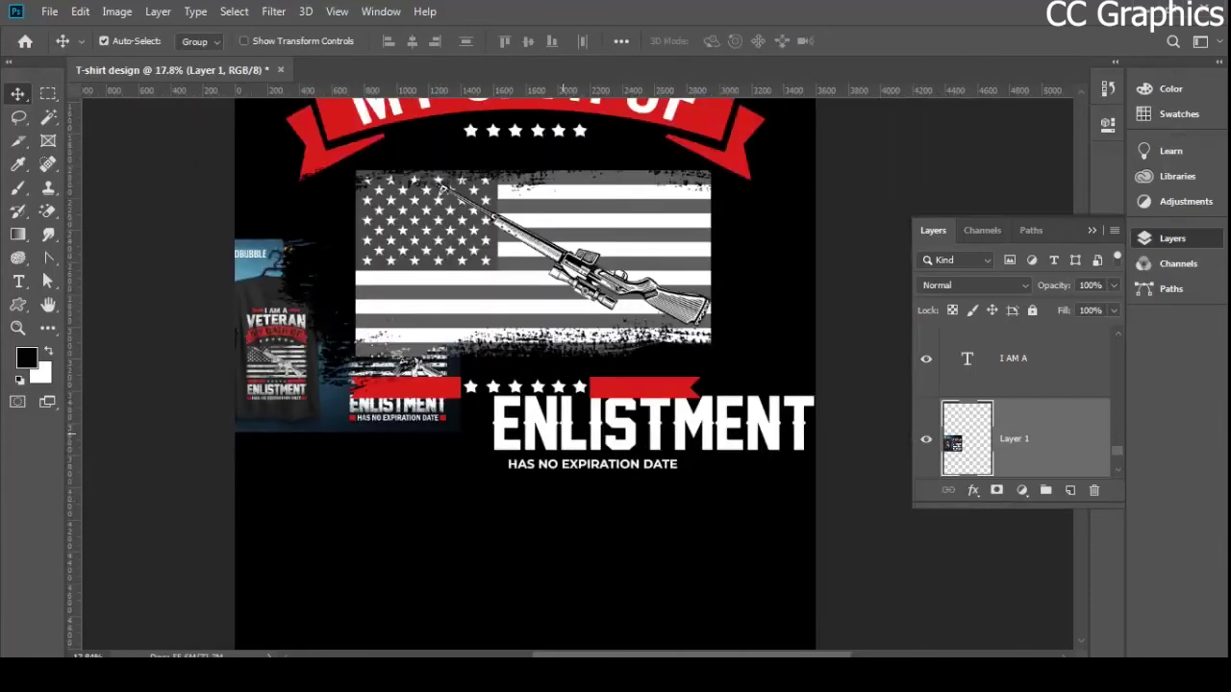
- Position the "ENLISTMENT" text just beneath the lower ribbons and hide the reference mockup
left_click_drag(577, 396, 444, 415)
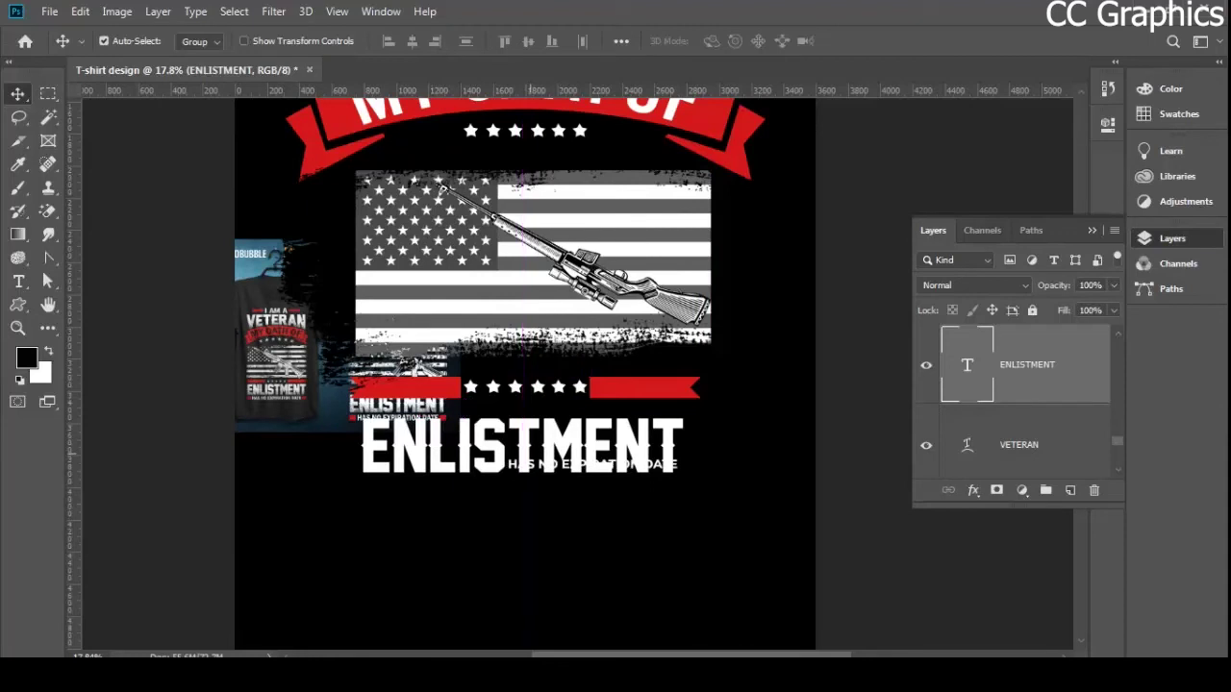
left_click(287, 392)
key("Delete")
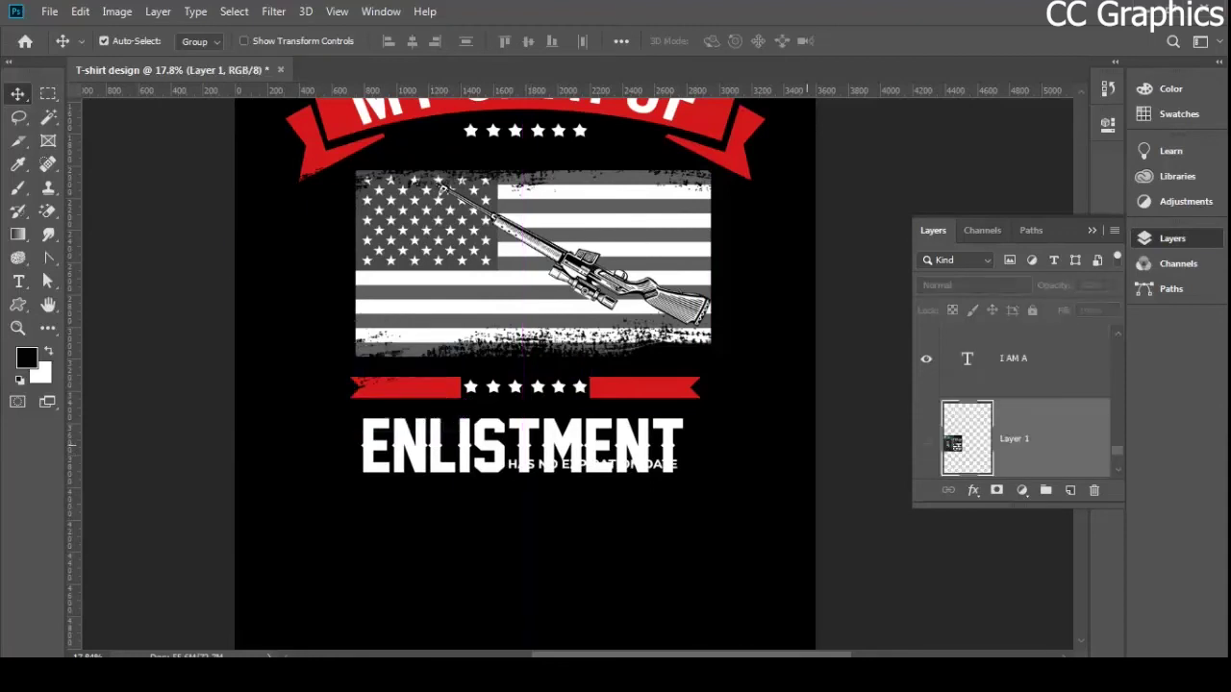
left_click_drag(520, 425, 525, 419)
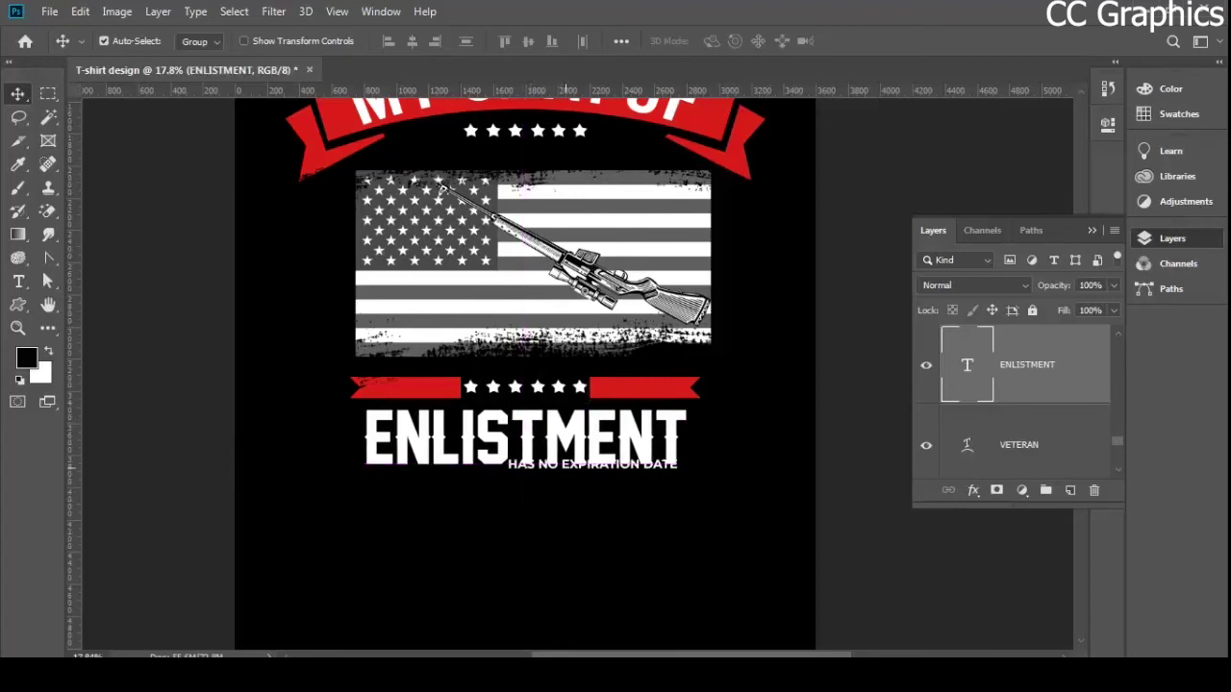
- Move "HAS NO EXPIRATION DATE" down clear of "ENLISTMENT", then enlarge "ENLISTMENT" to 116% and recentre it under the ribbons
left_click_drag(540, 465, 543, 535)
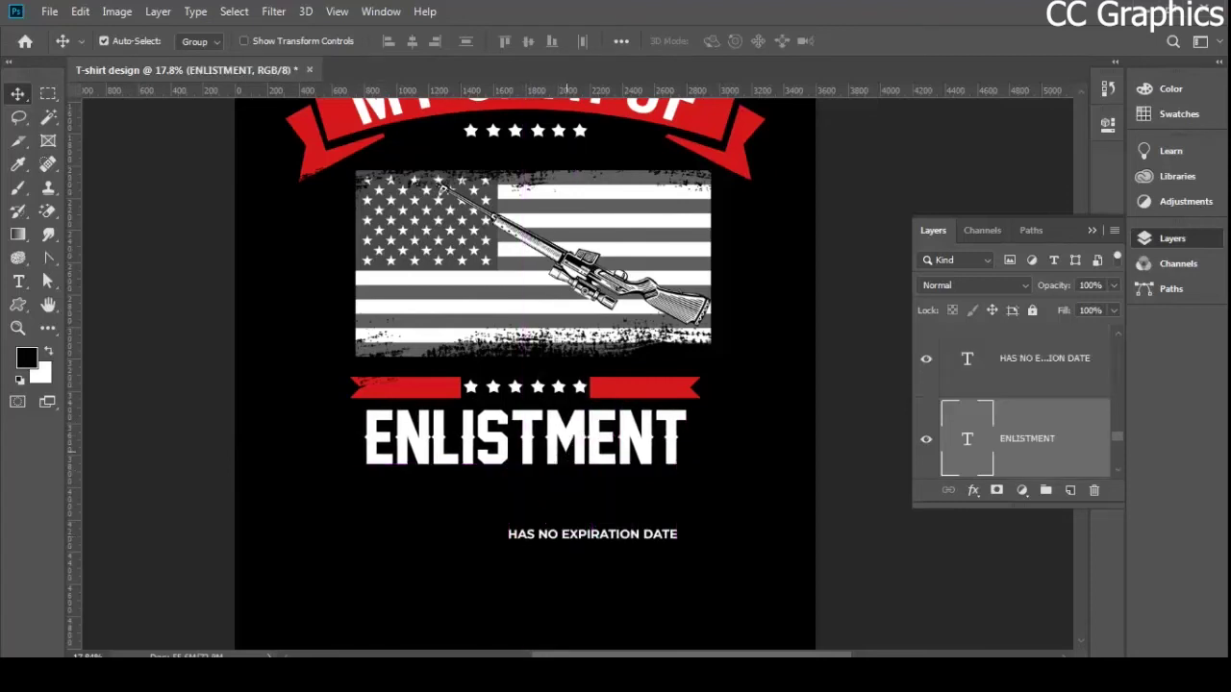
key("ctrl+t")
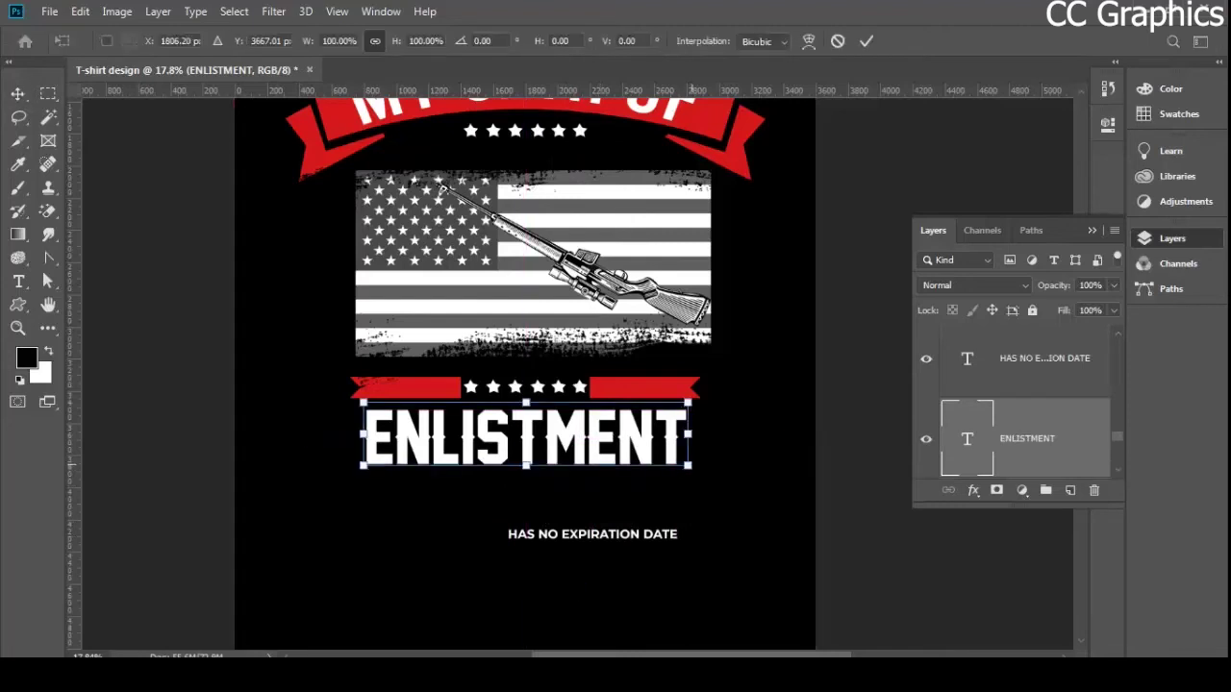
left_click_drag(688, 465, 740, 475)
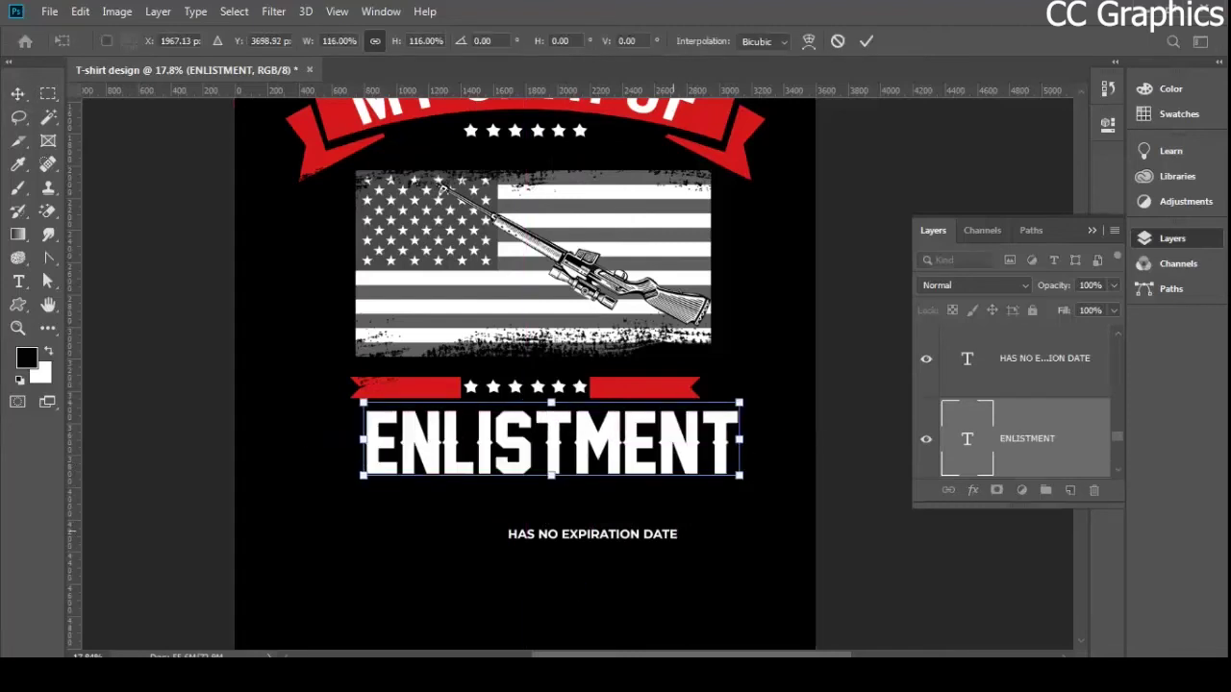
left_click_drag(621, 408, 593, 405)
key("Return")
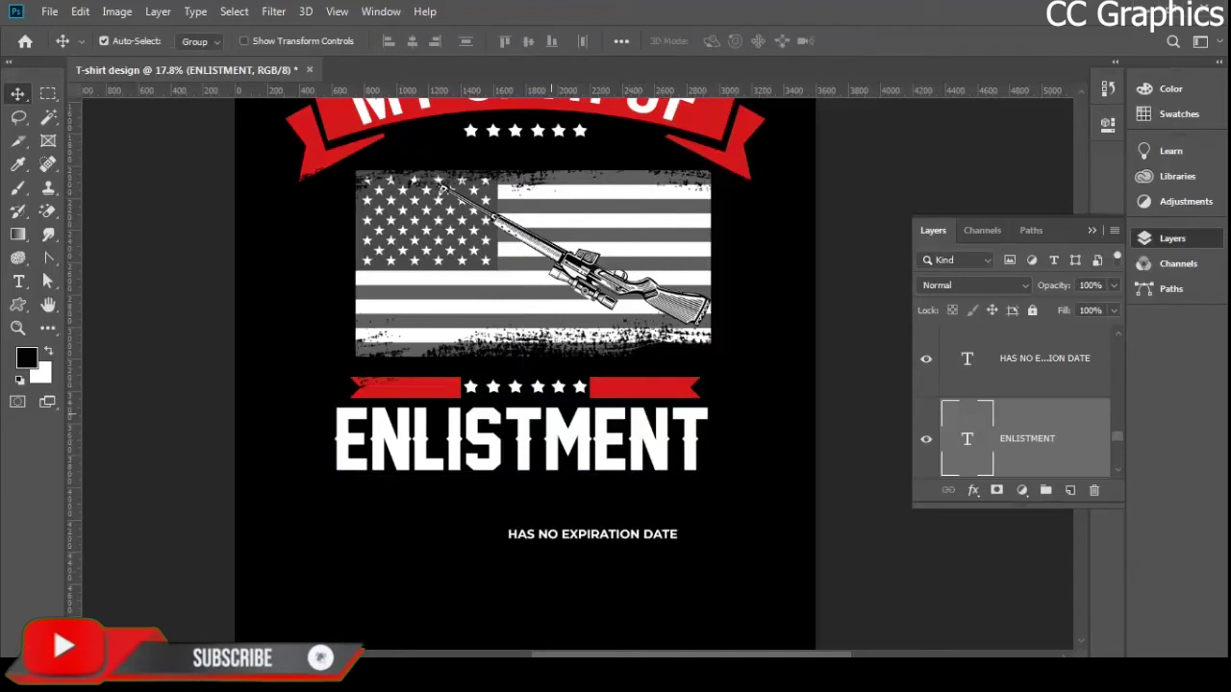
scroll(525, 337, "up", 3)
left_click(525, 364)
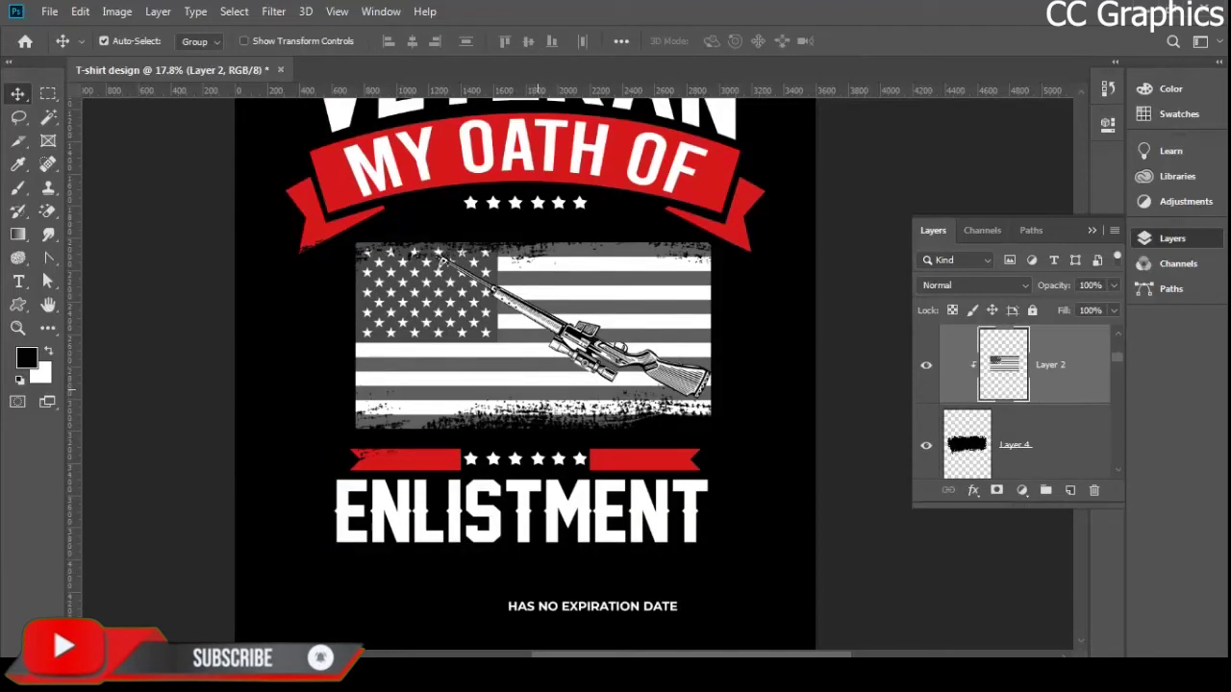
left_click(596, 492, "shift")
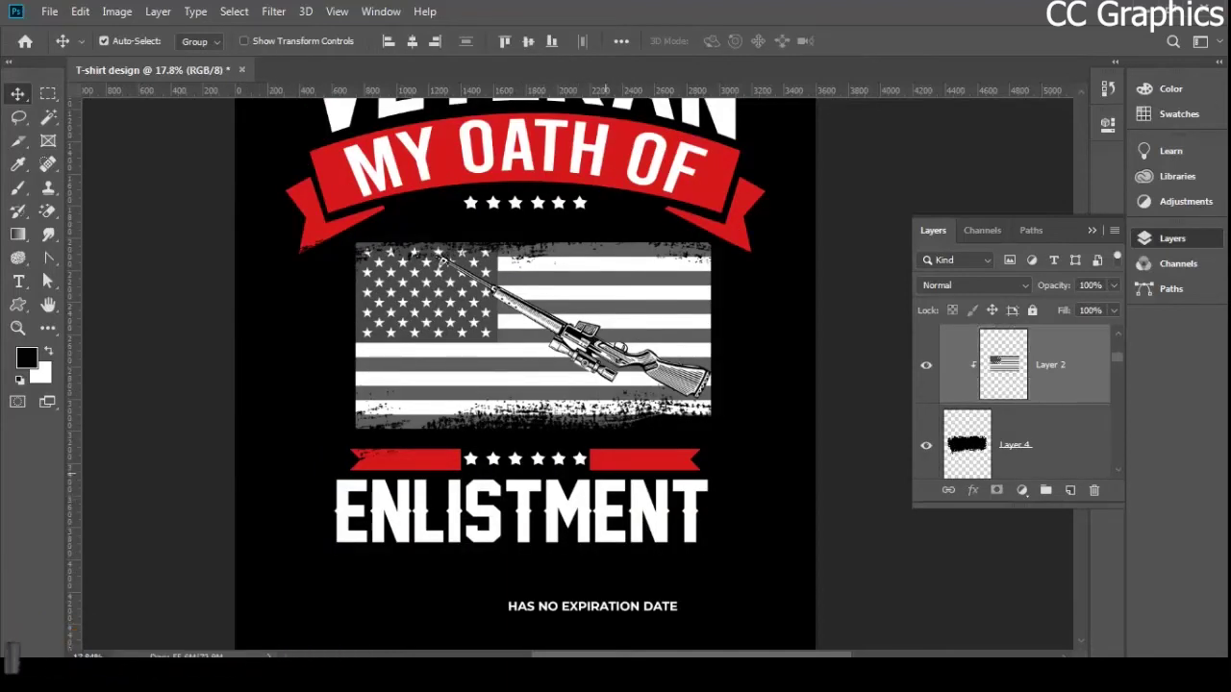
left_click(852, 529)
- Centre the "ENLISTMENT" text horizontally on the canvas using a full-width rectangular selection, then clear the selection
left_click(573, 525)
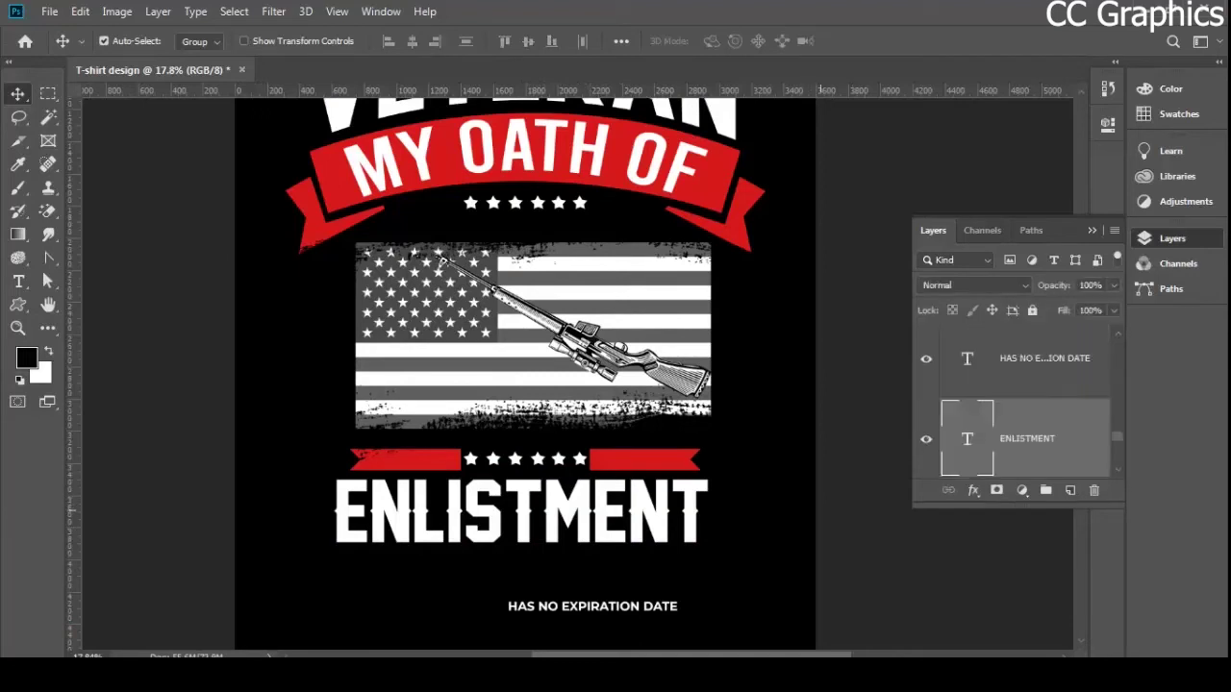
key("m")
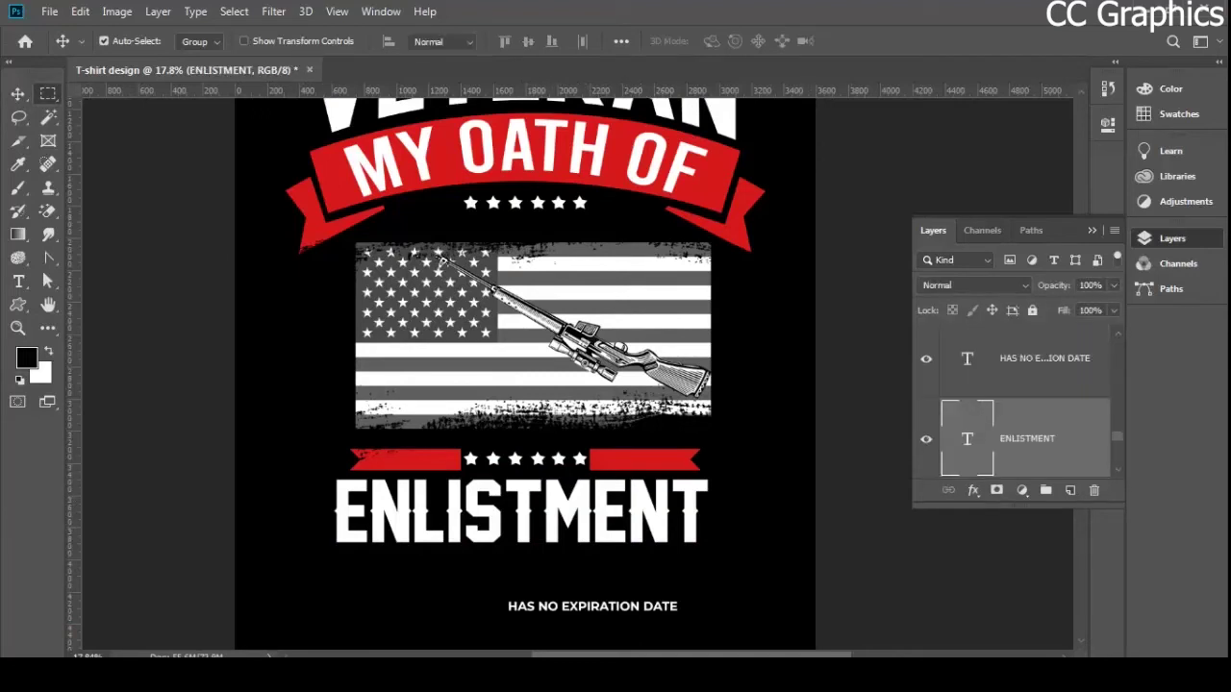
scroll(525, 375, "down", 2)
left_click_drag(235, 355, 1055, 628)
left_click_drag(837, 439, 815, 471)
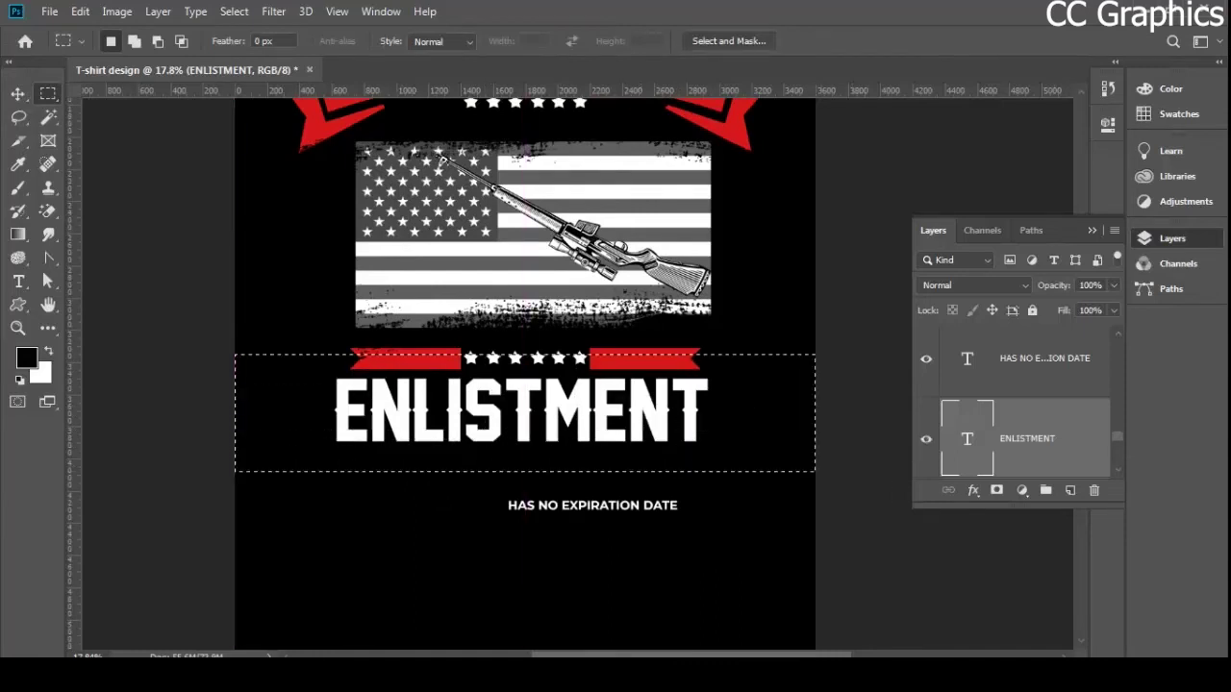
key("v")
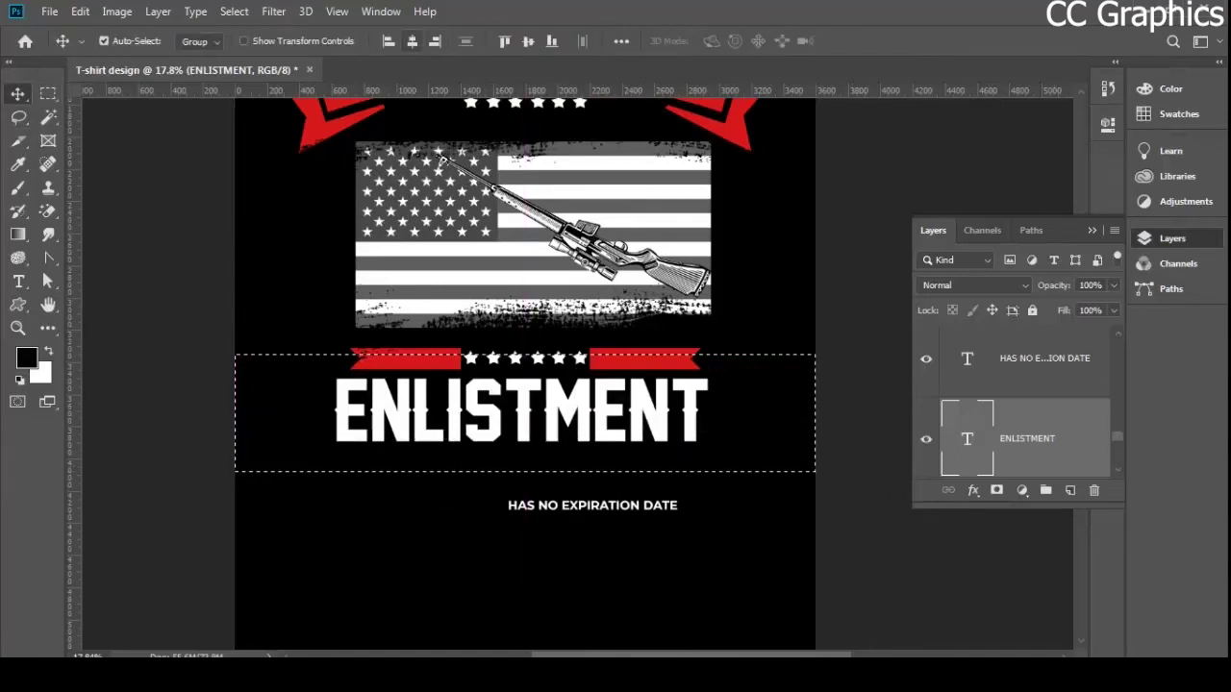
left_click(411, 40)
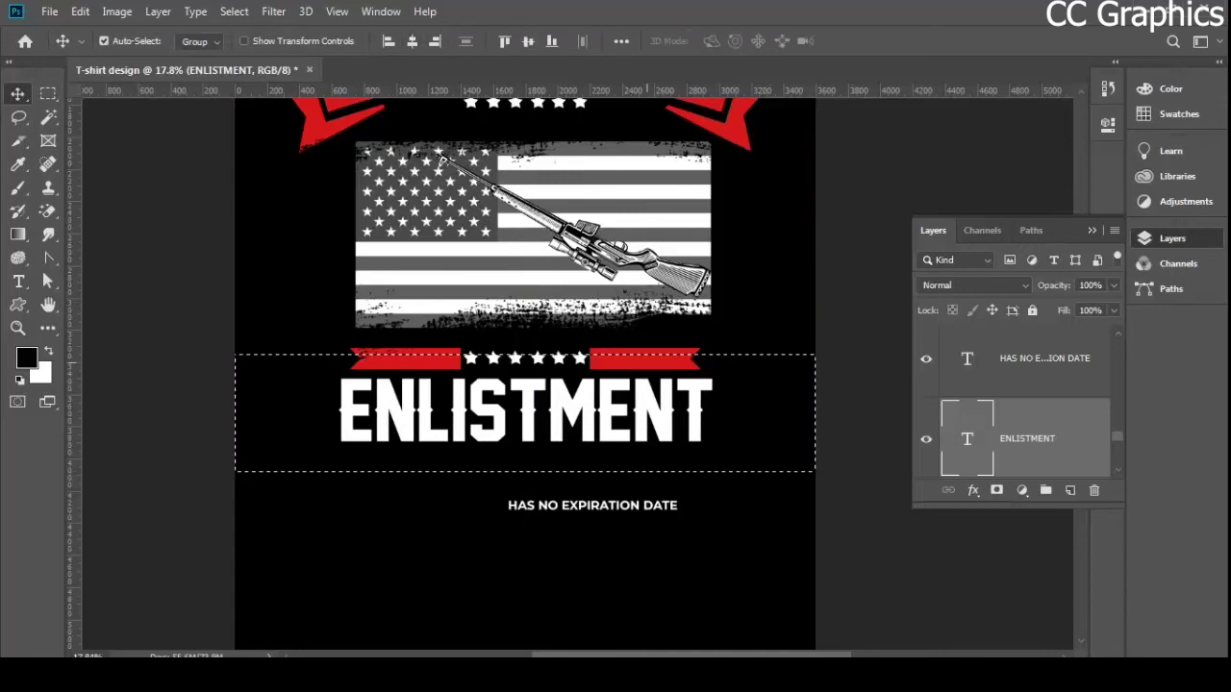
key("ctrl+d")
left_click(831, 527)
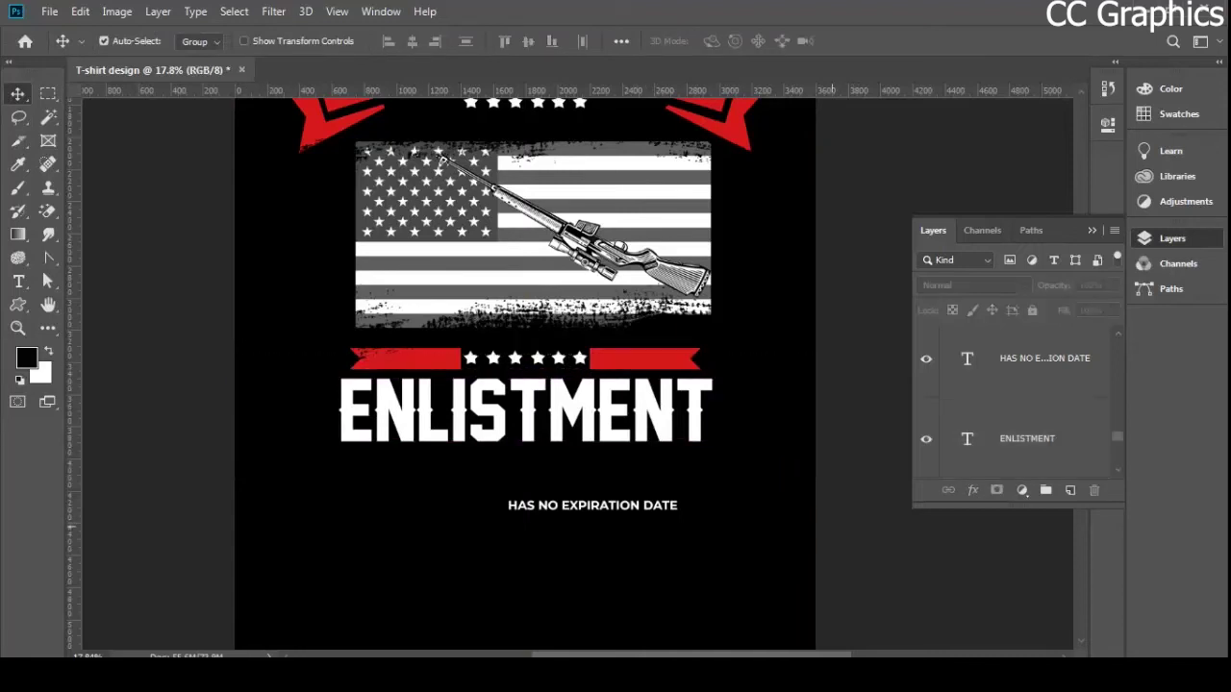
- Review the whole design, show the reference mockup again and examine how its bottom text lines are styled
scroll(630, 385, "down", 4)
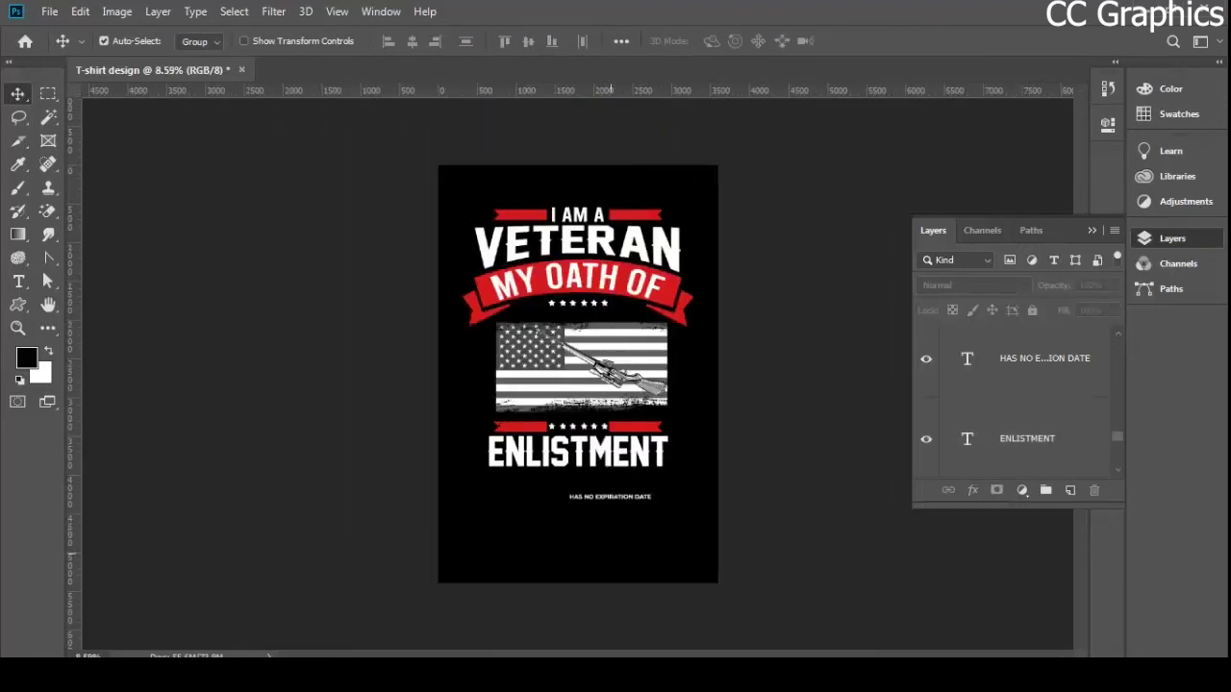
scroll(580, 380, "up", 1)
scroll(577, 375, "down", 1)
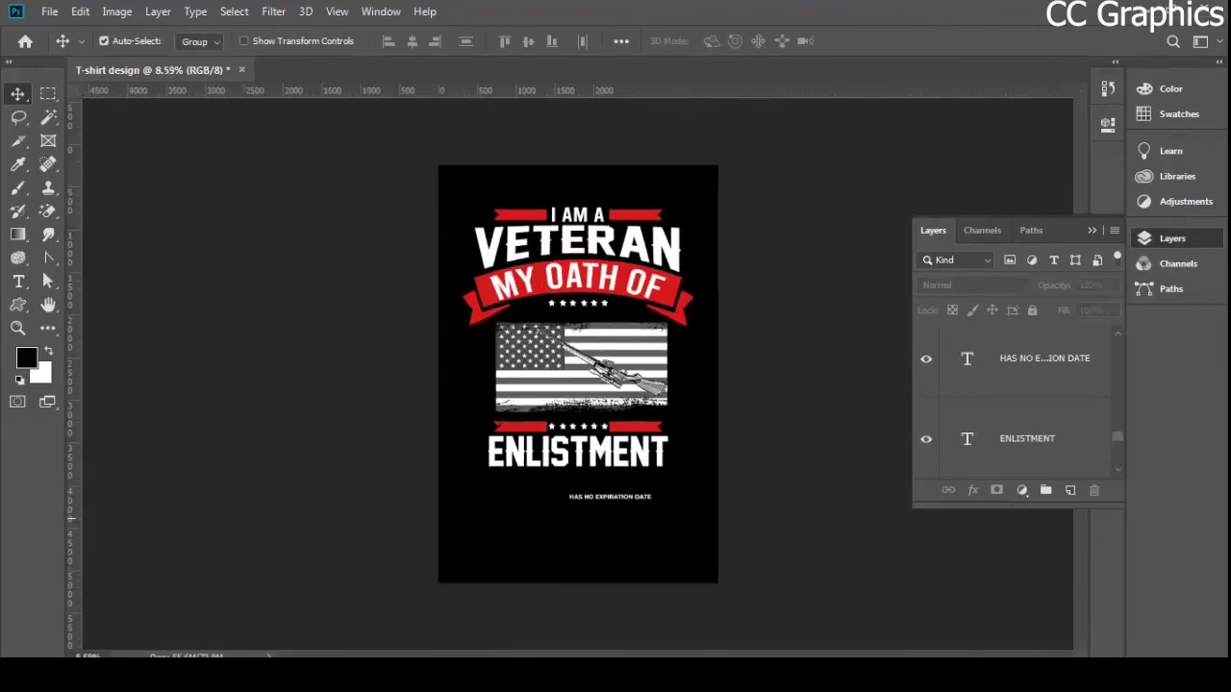
scroll(1015, 399, "down", 2)
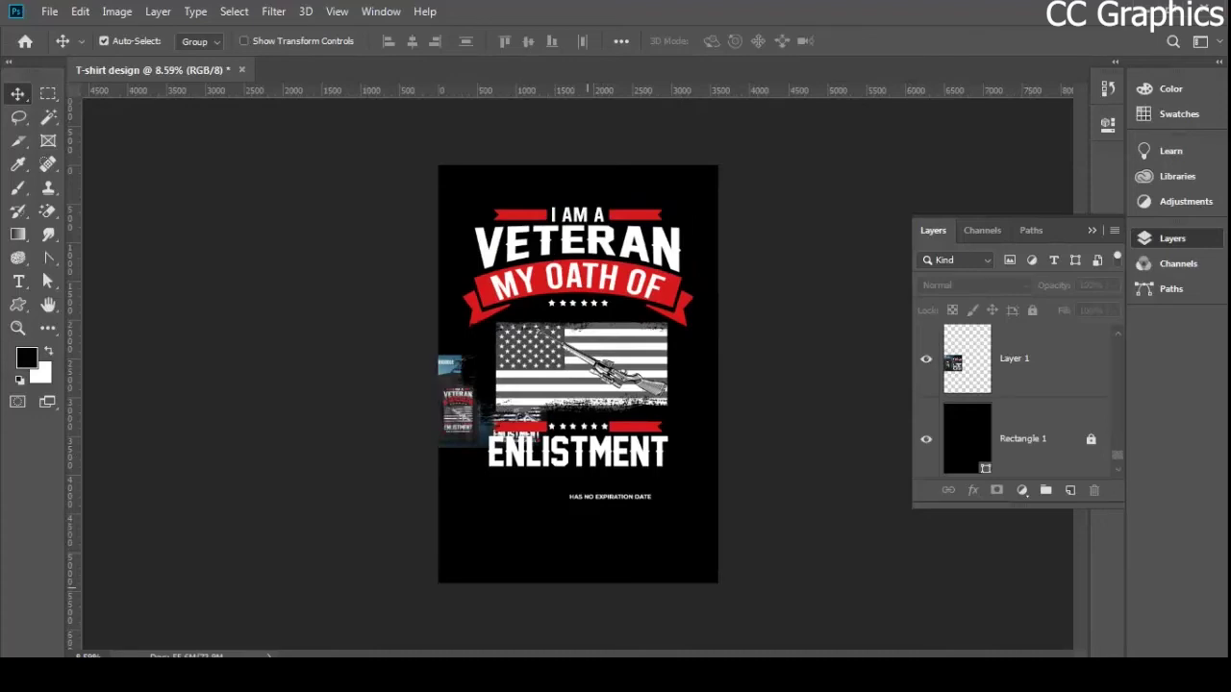
scroll(523, 418, "up", 4)
scroll(414, 426, "up", 10)
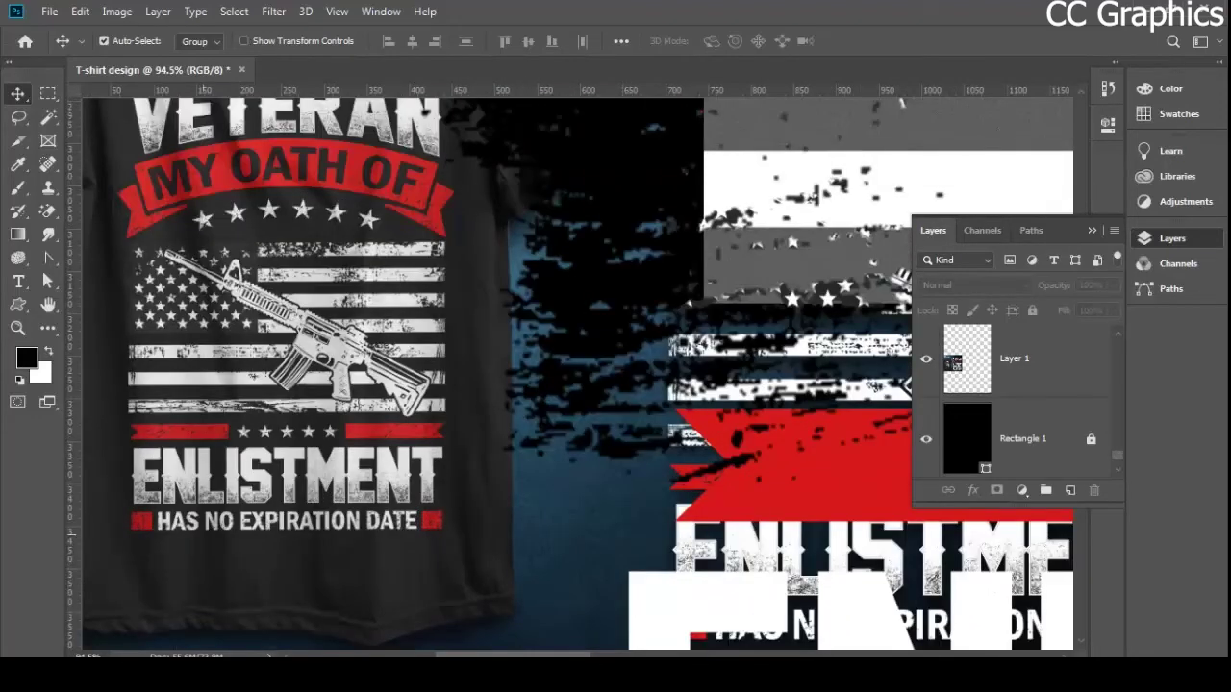
scroll(212, 419, "down", 7)
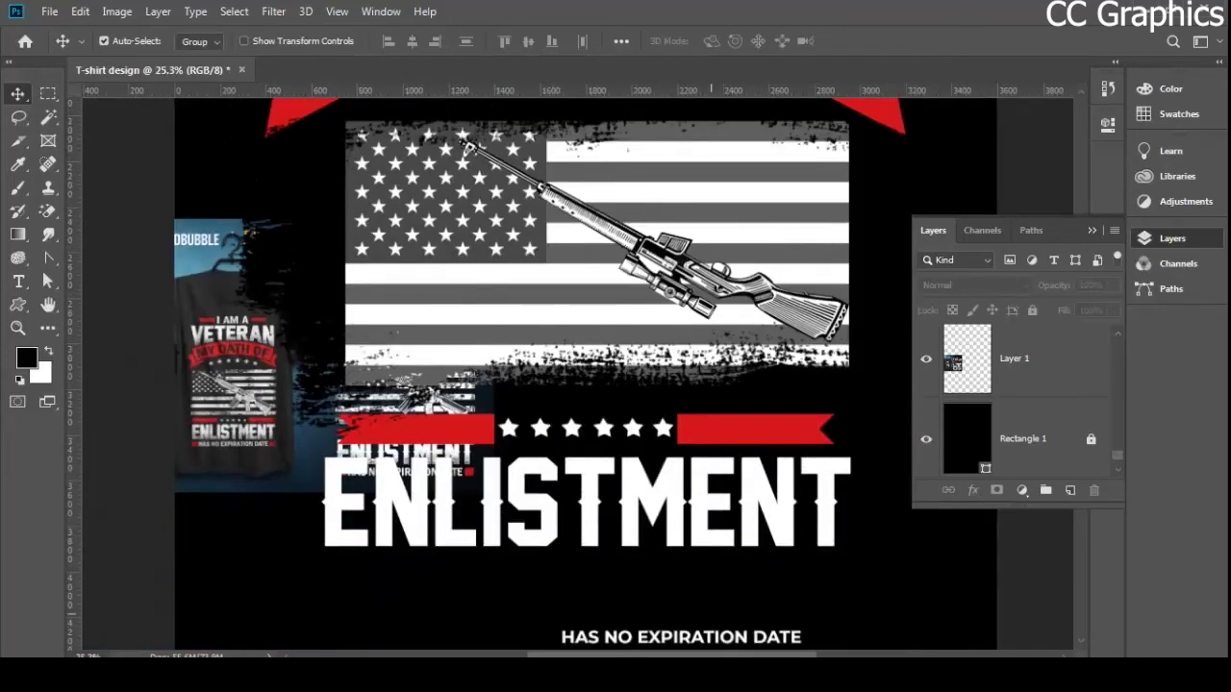
- Place the "HAS NO EXPIRATION DATE" text centrally beneath "ENLISTMENT" and change its font to Bebas Regular
left_click_drag(681, 636, 581, 591)
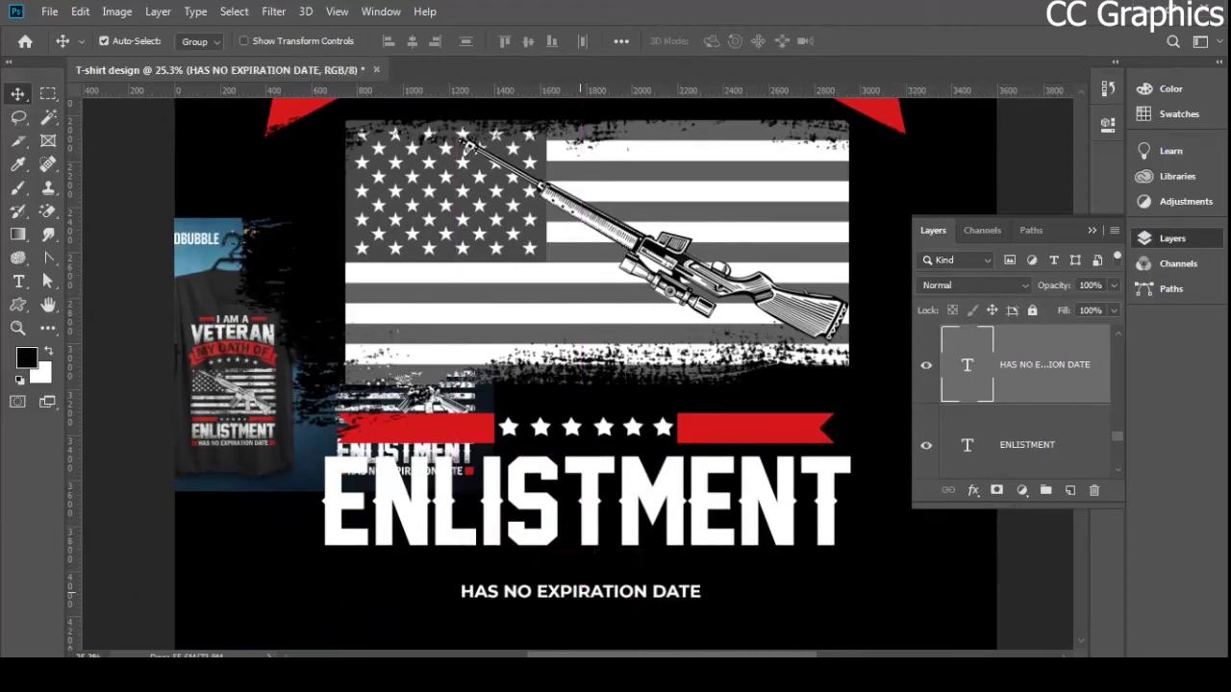
key("t")
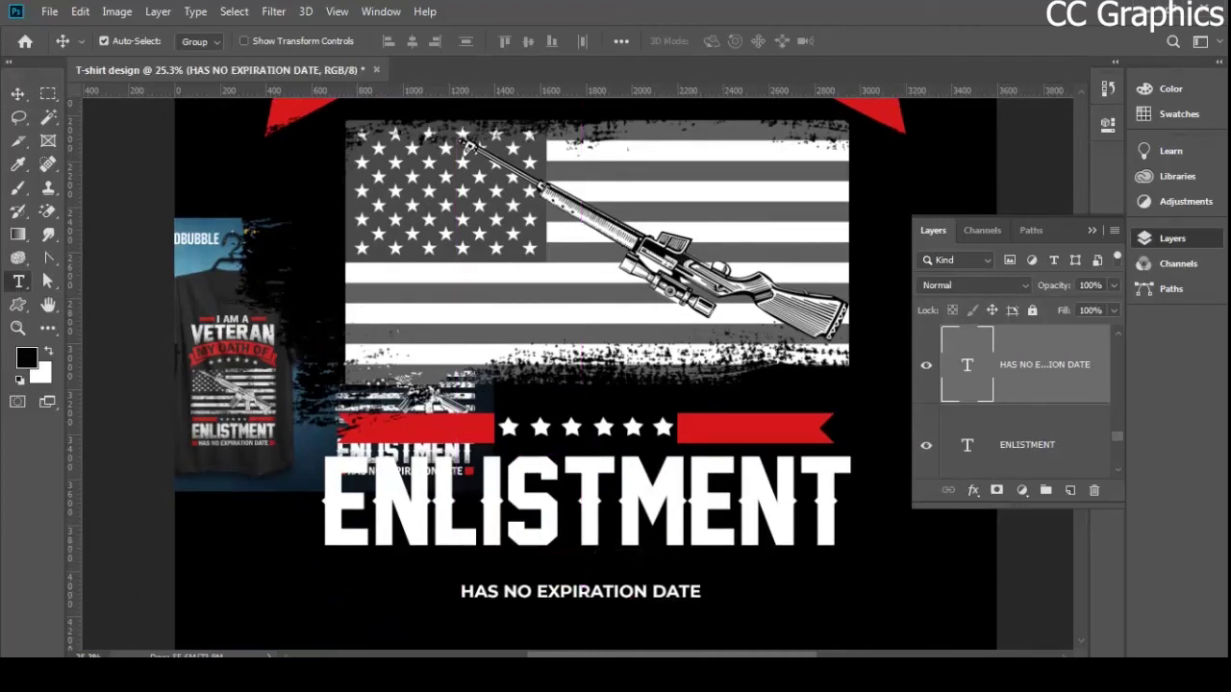
key("Return")
type("bebas")
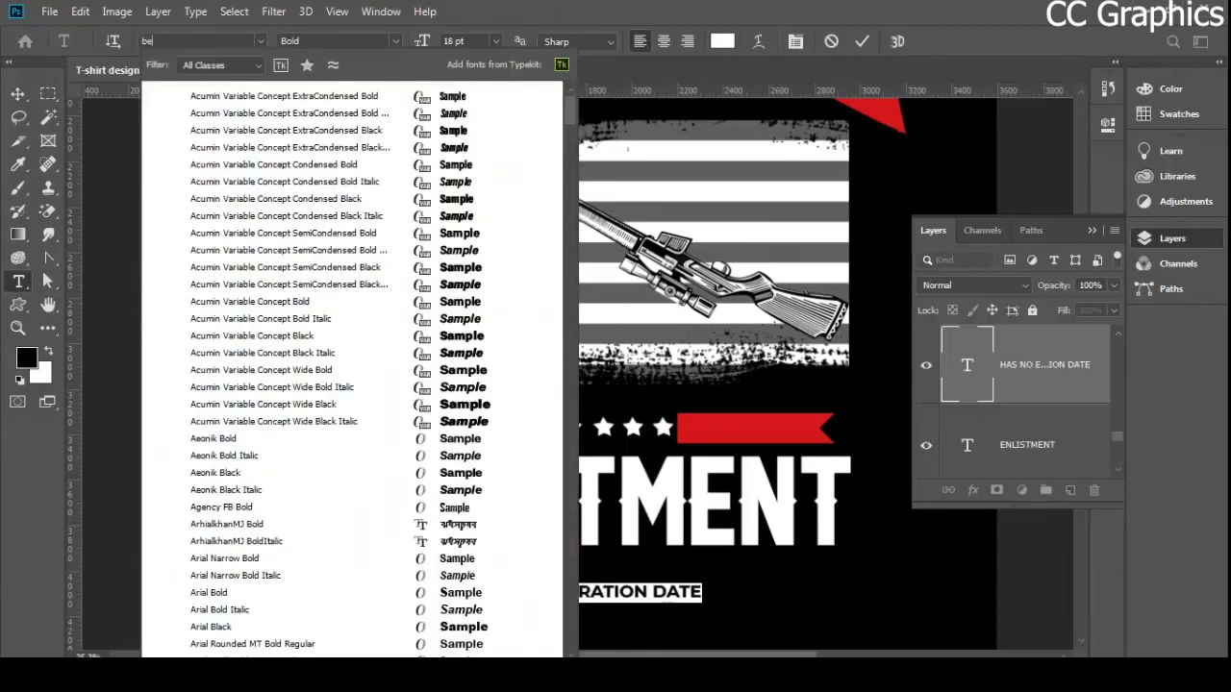
key("Return")
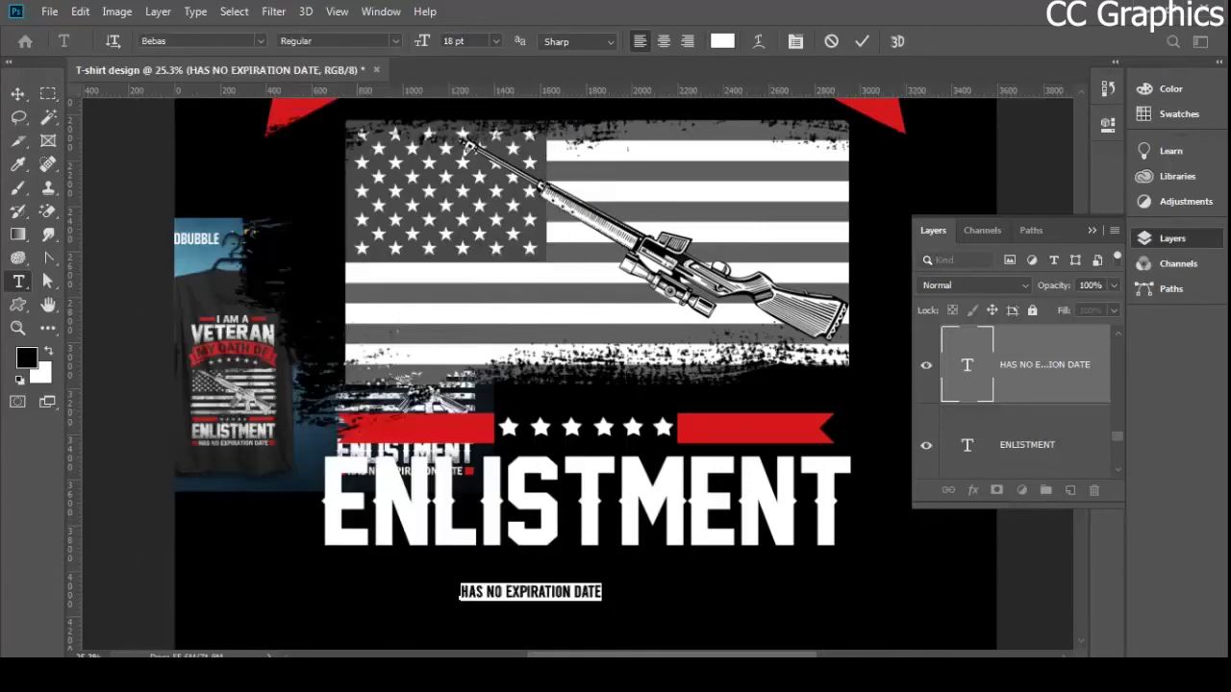
left_click(17, 93)
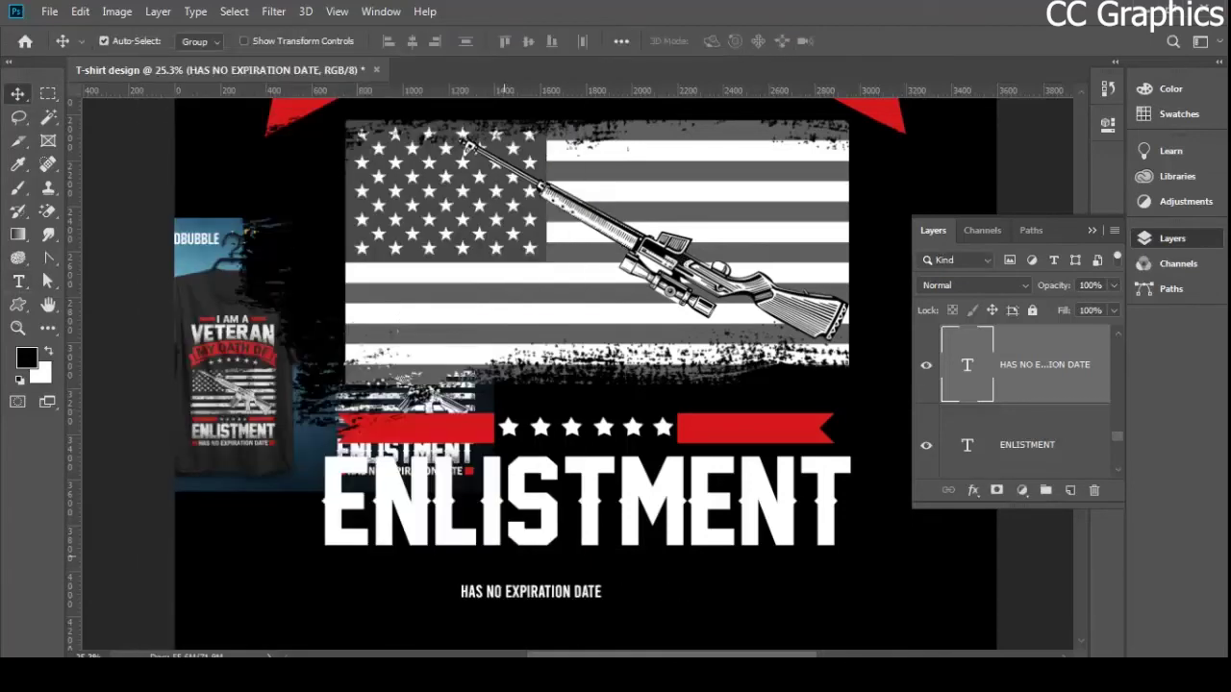
- Scale the "HAS NO EXPIRATION DATE" text down to about 83% of its height and commit the transform
scroll(596, 374, "up", 3)
scroll(596, 375, "down", 5)
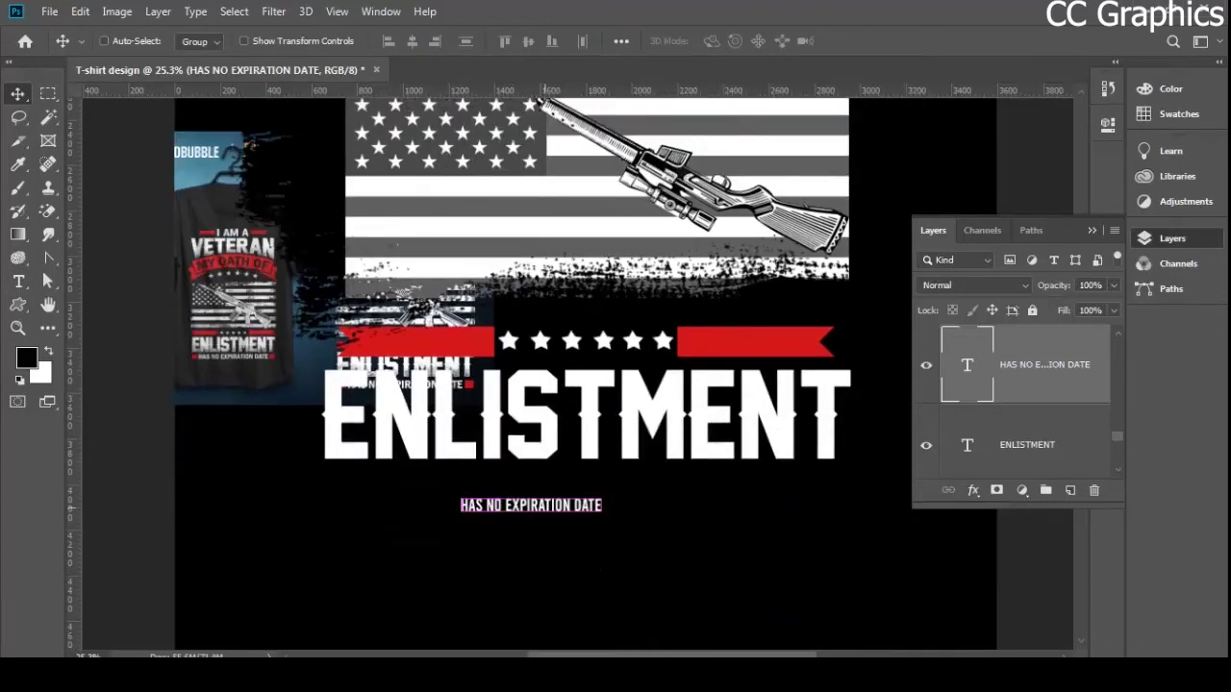
key("ctrl+t")
scroll(541, 531, "up", 3)
scroll(542, 526, "up", 2)
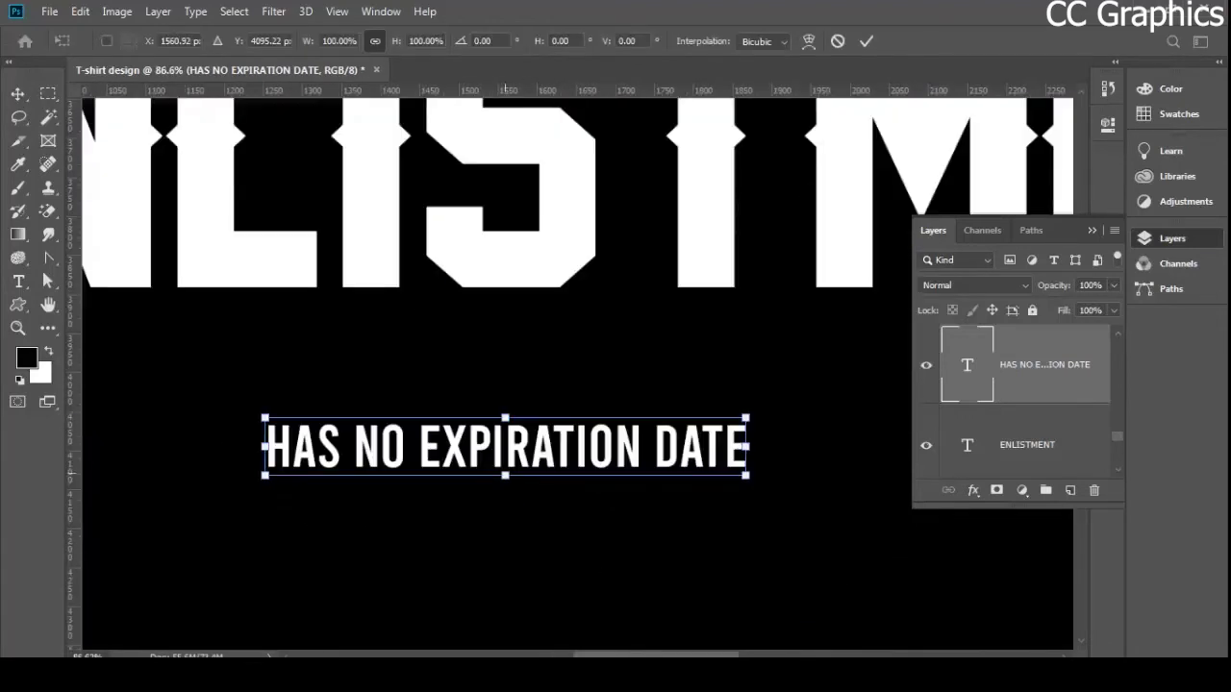
left_click_drag(504, 475, 505, 465)
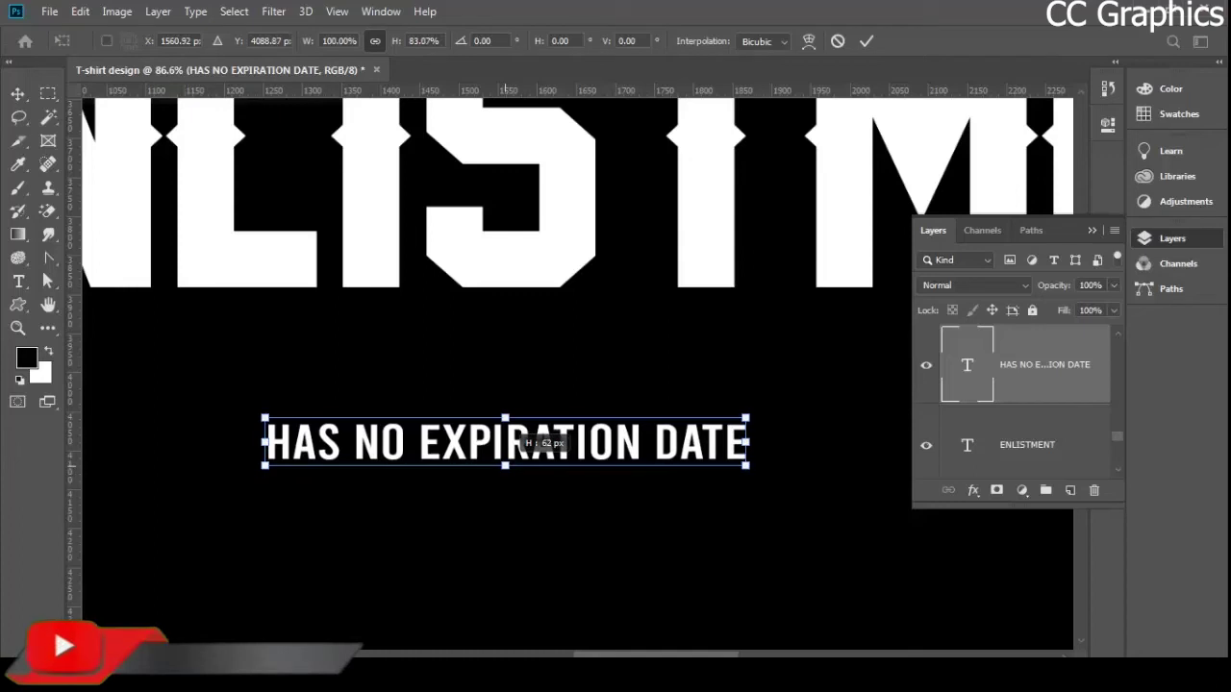
key("Return")
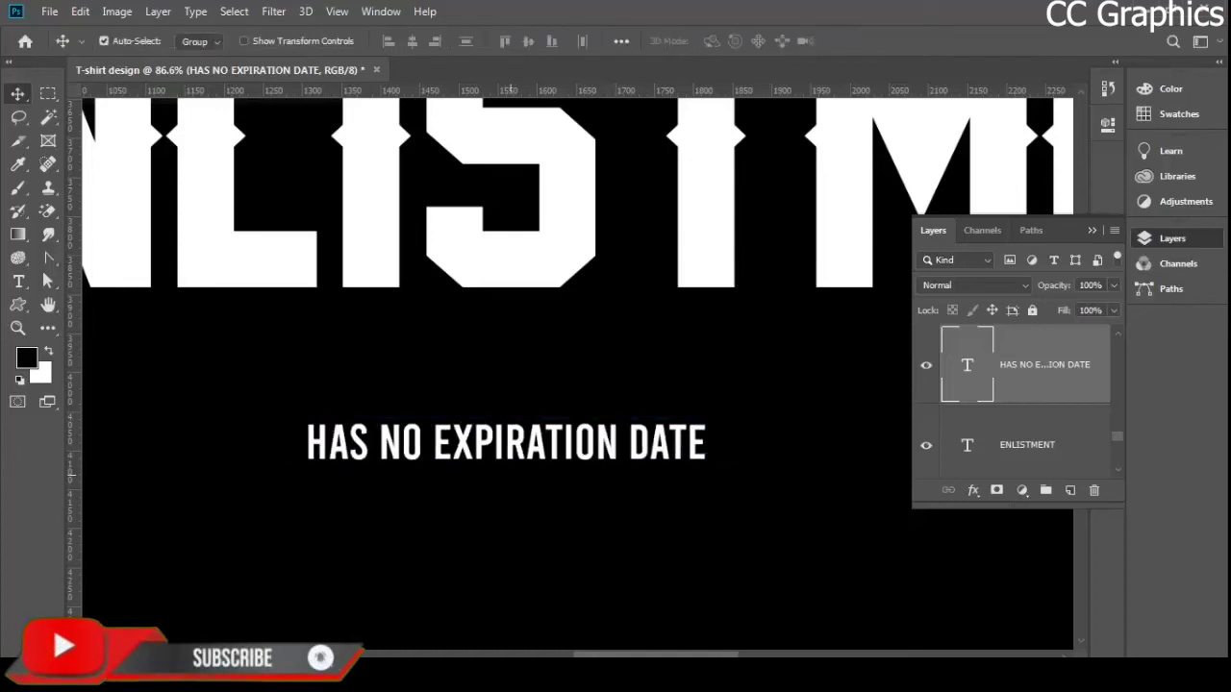
scroll(510, 471, "down", 3)
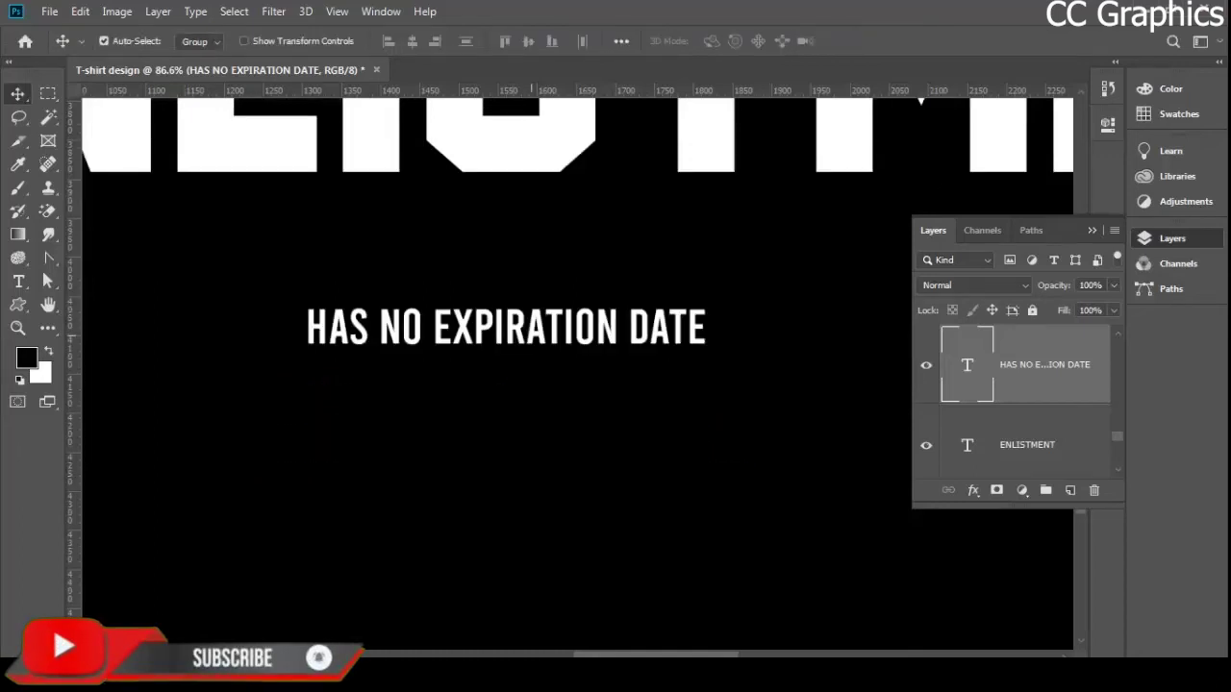
- Try scaling the "HAS NO EXPIRATION DATE" text down slightly, undo that resize, and commit the transform with only a slight adjustment
key("ctrl+t")
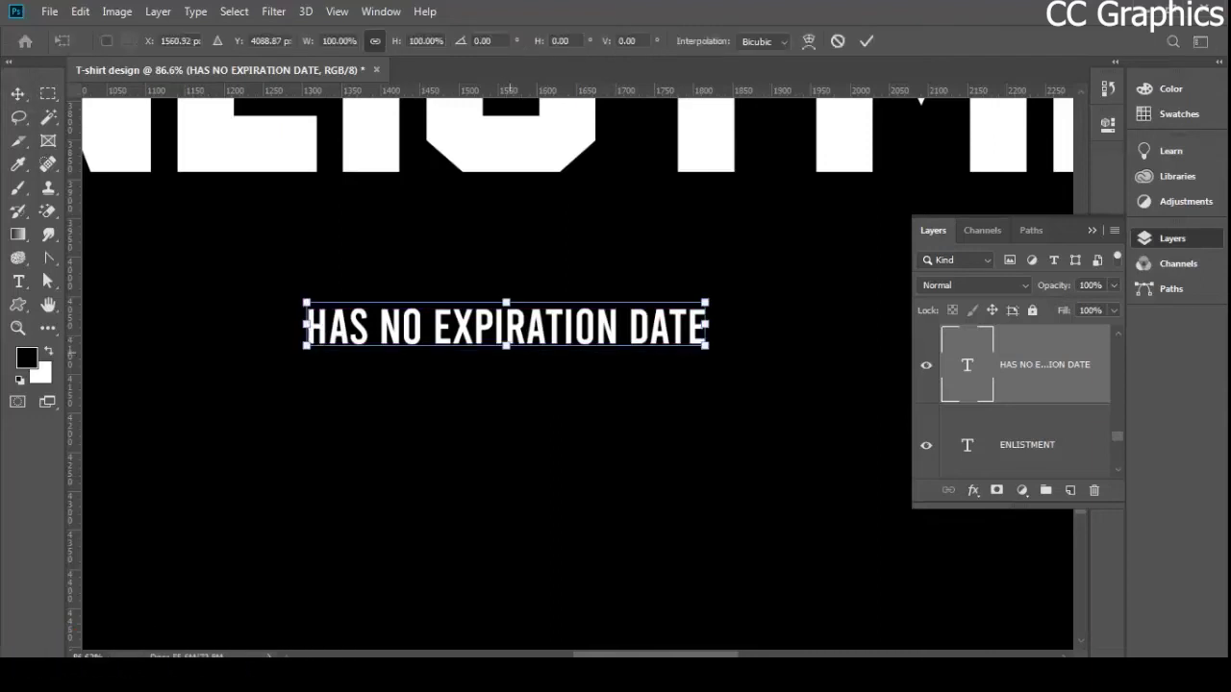
left_click_drag(506, 350, 505, 341)
key("ctrl+z")
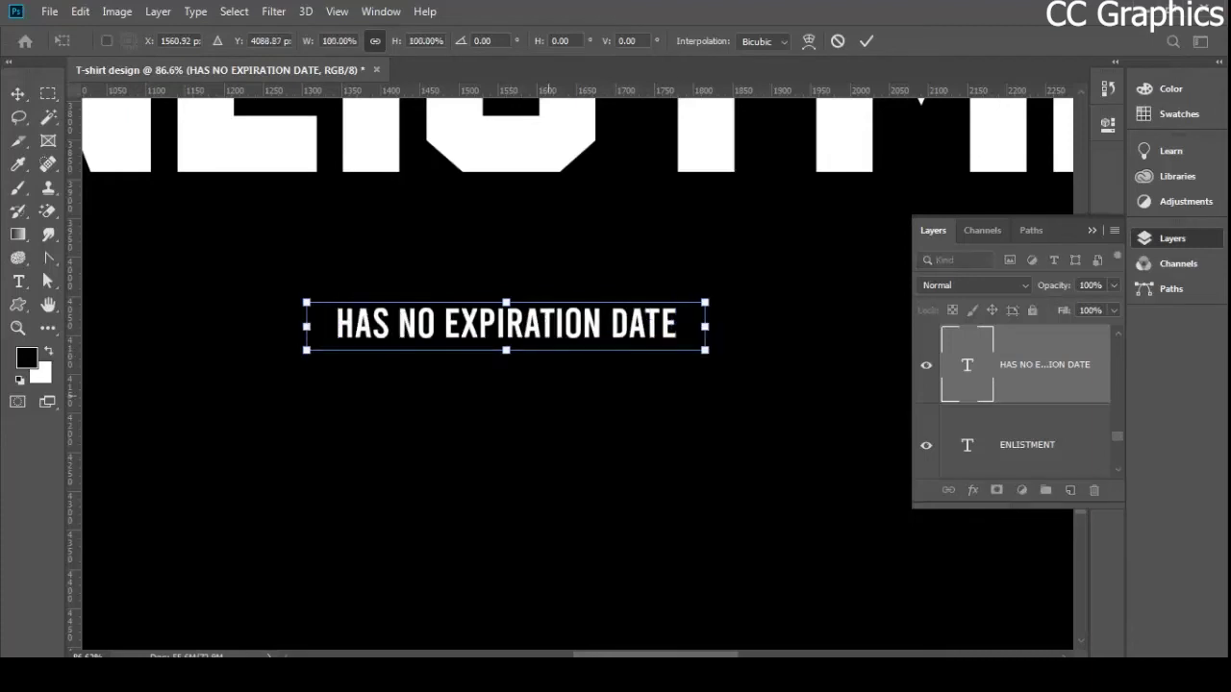
scroll(495, 413, "up", 2)
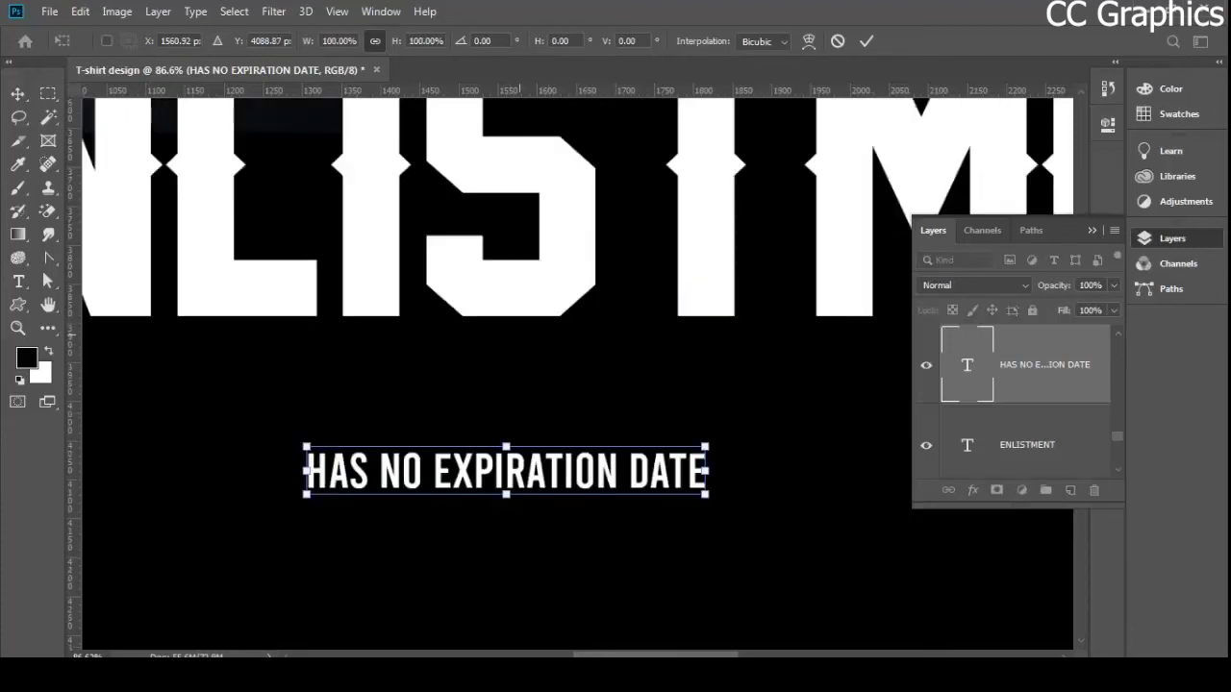
scroll(492, 501, "up", 2)
left_click_drag(514, 486, 535, 477)
key("Return")
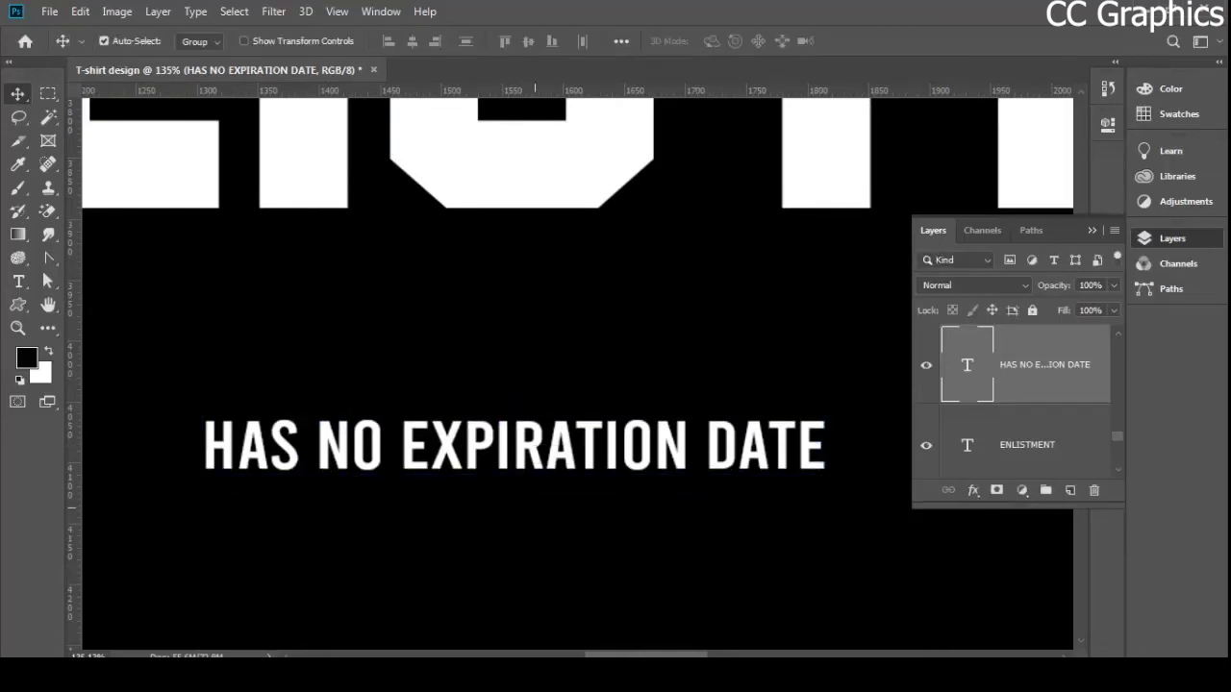
- Scale the "HAS NO EXPIRATION DATE" text up to about 302% and place it beneath "ENLISTMENT"
scroll(536, 507, "down", 2)
scroll(537, 508, "down", 6)
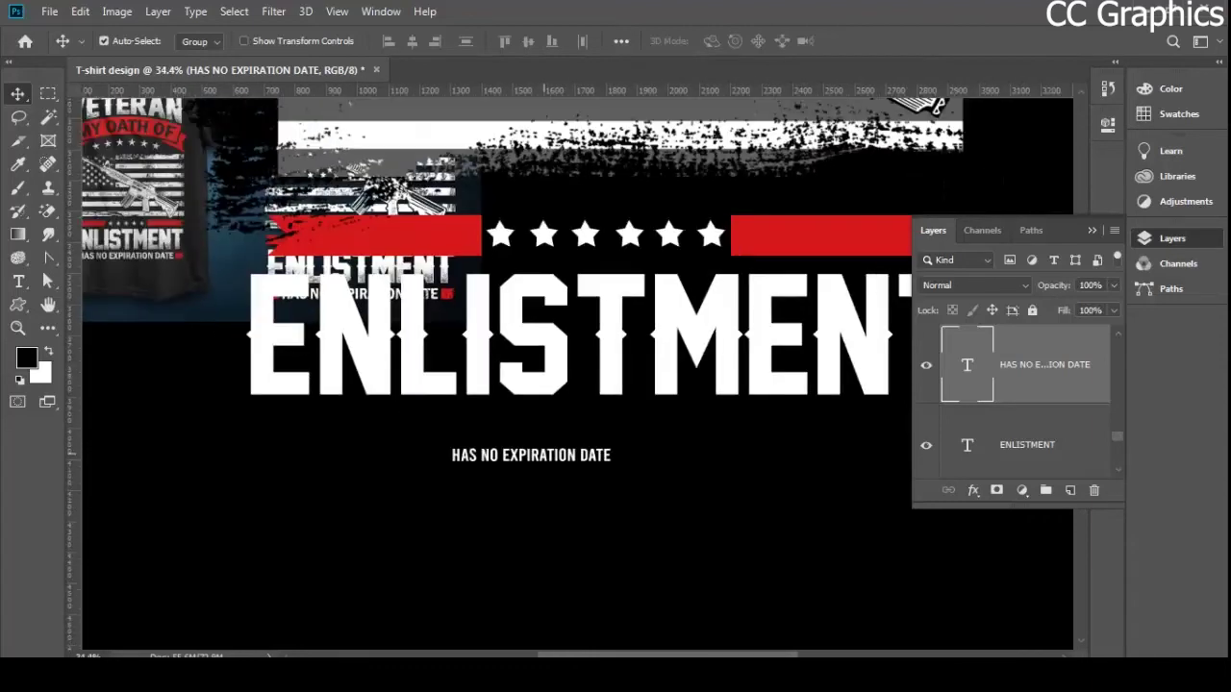
key("ctrl+t")
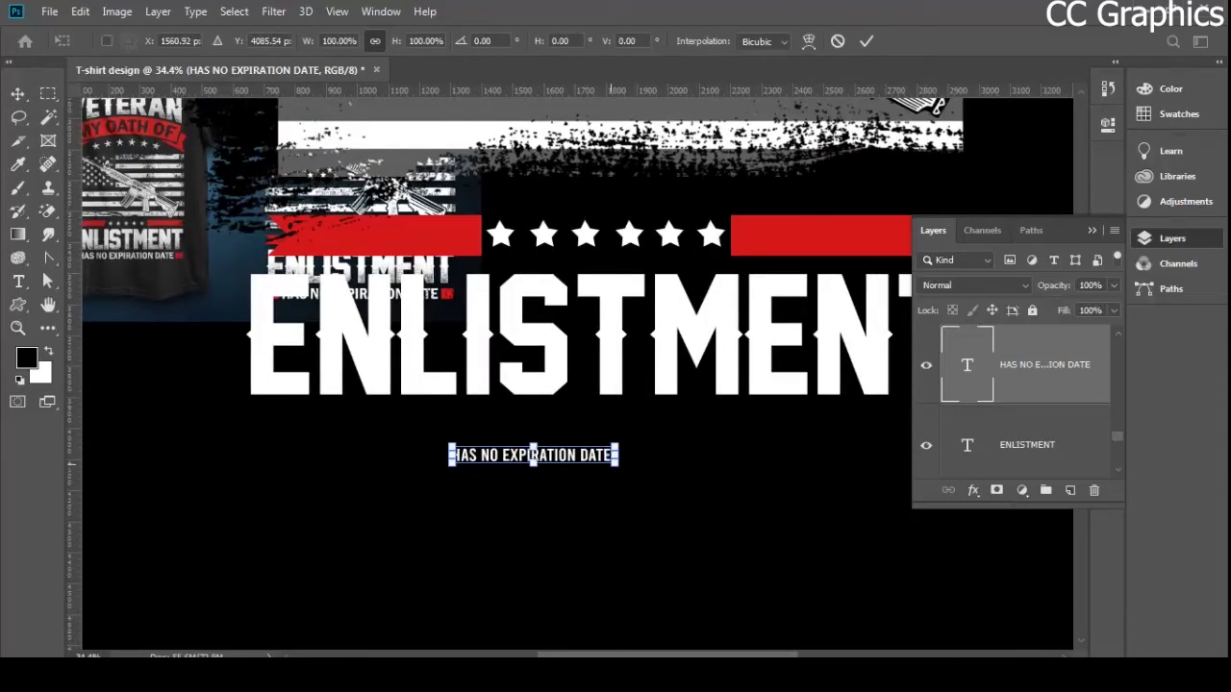
left_click_drag(618, 463, 921, 497)
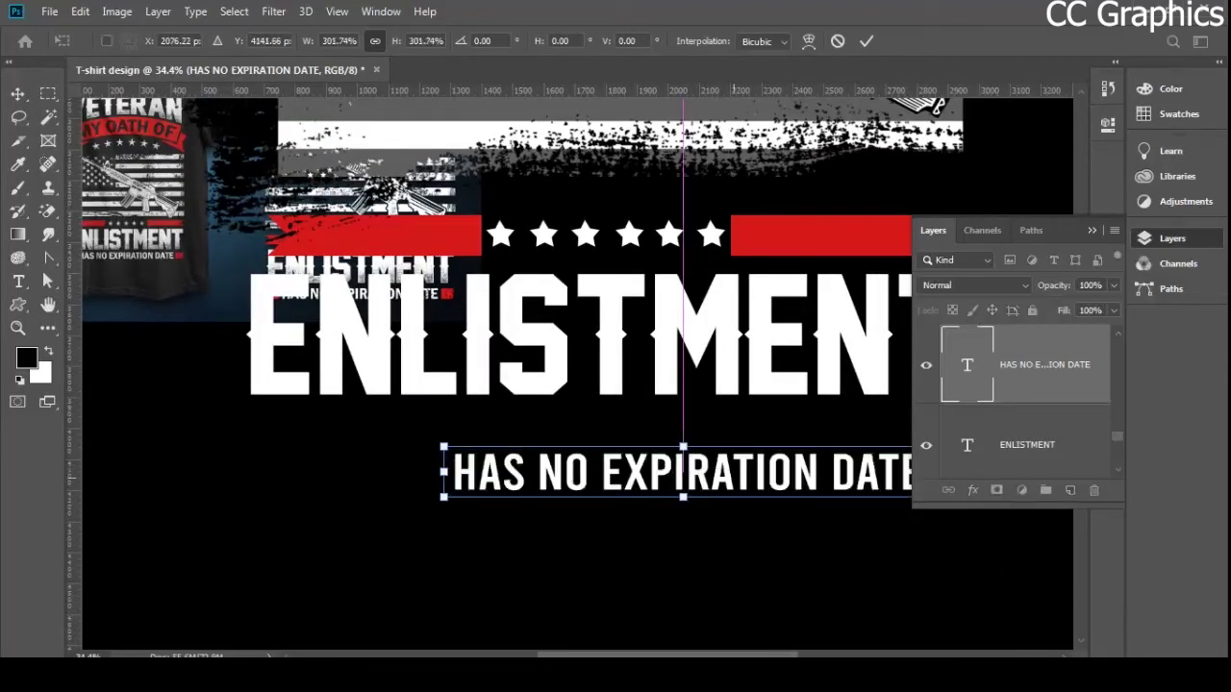
left_click_drag(746, 463, 620, 438)
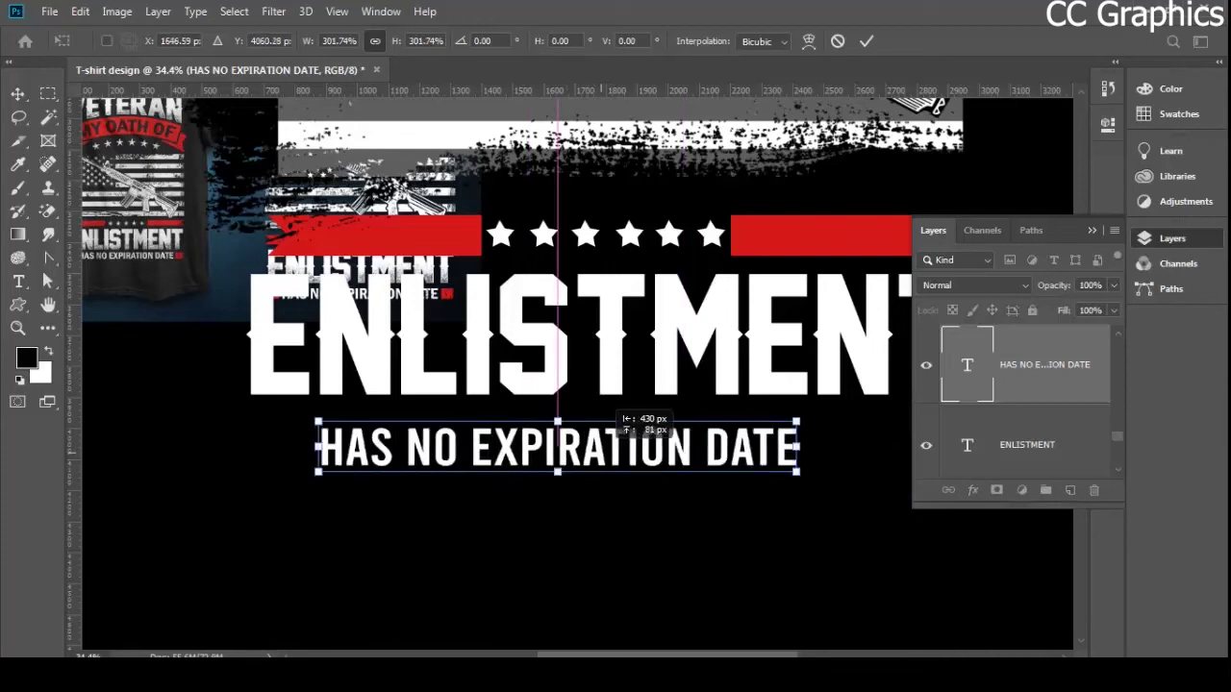
scroll(583, 461, "down", 3)
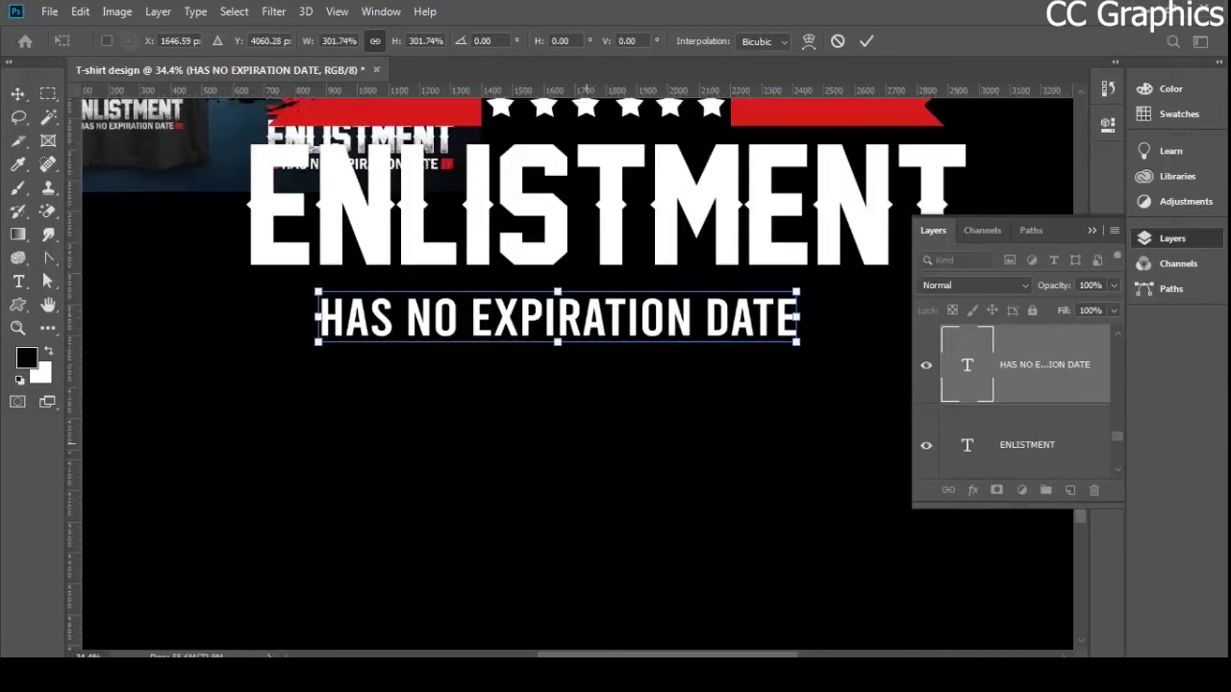
scroll(586, 461, "down", 1)
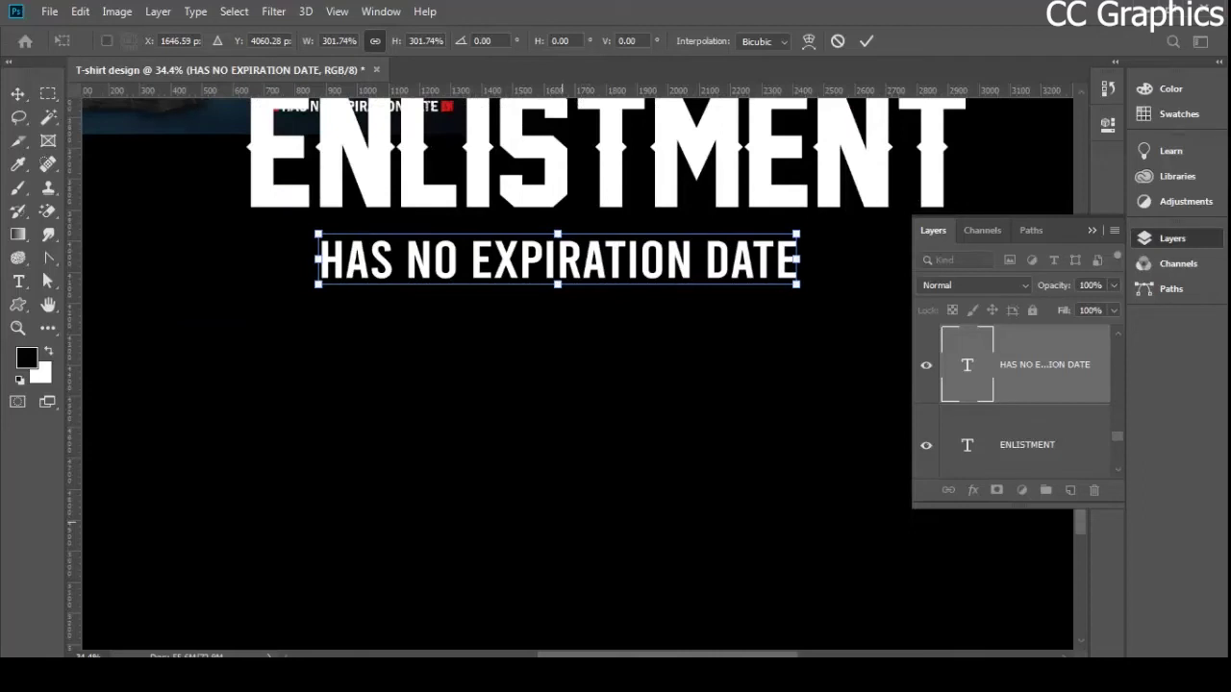
scroll(557, 522, "down", 2)
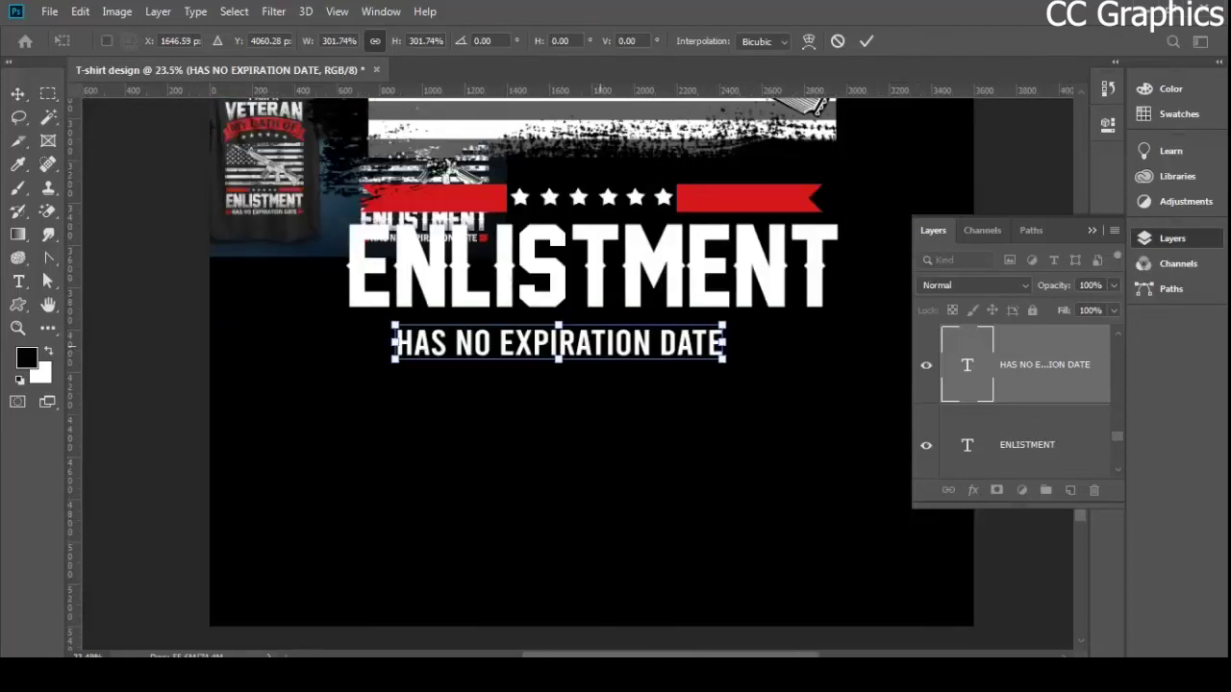
left_click_drag(606, 336, 625, 342)
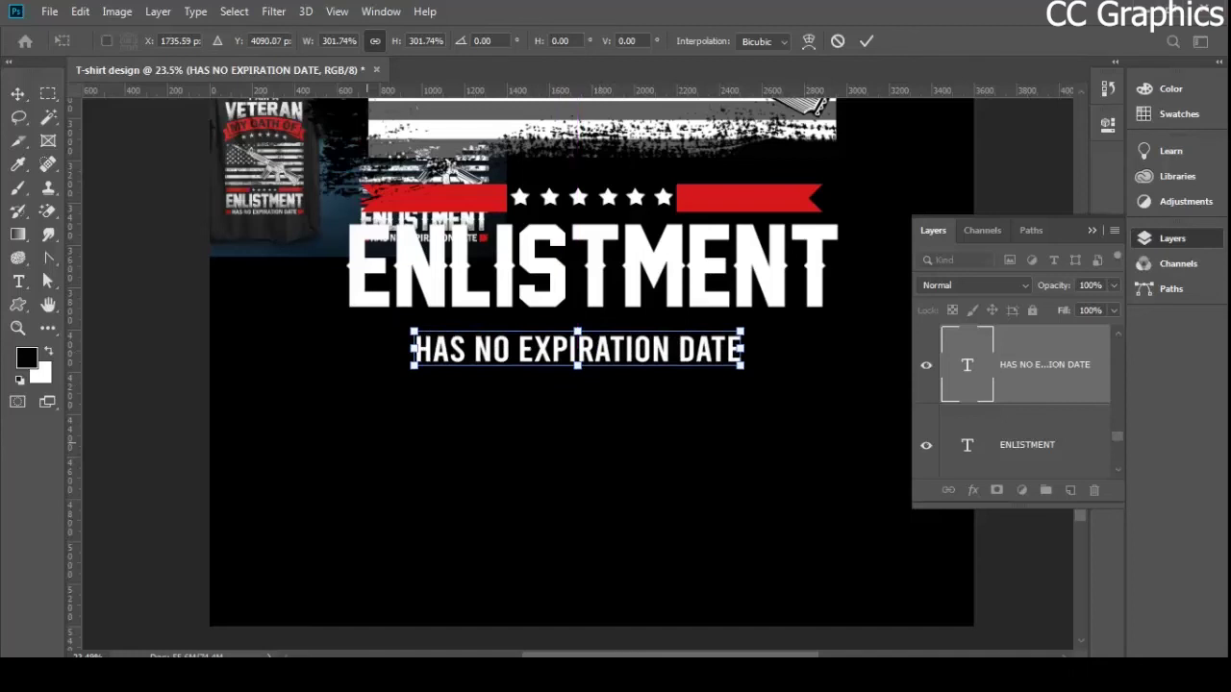
key("Return")
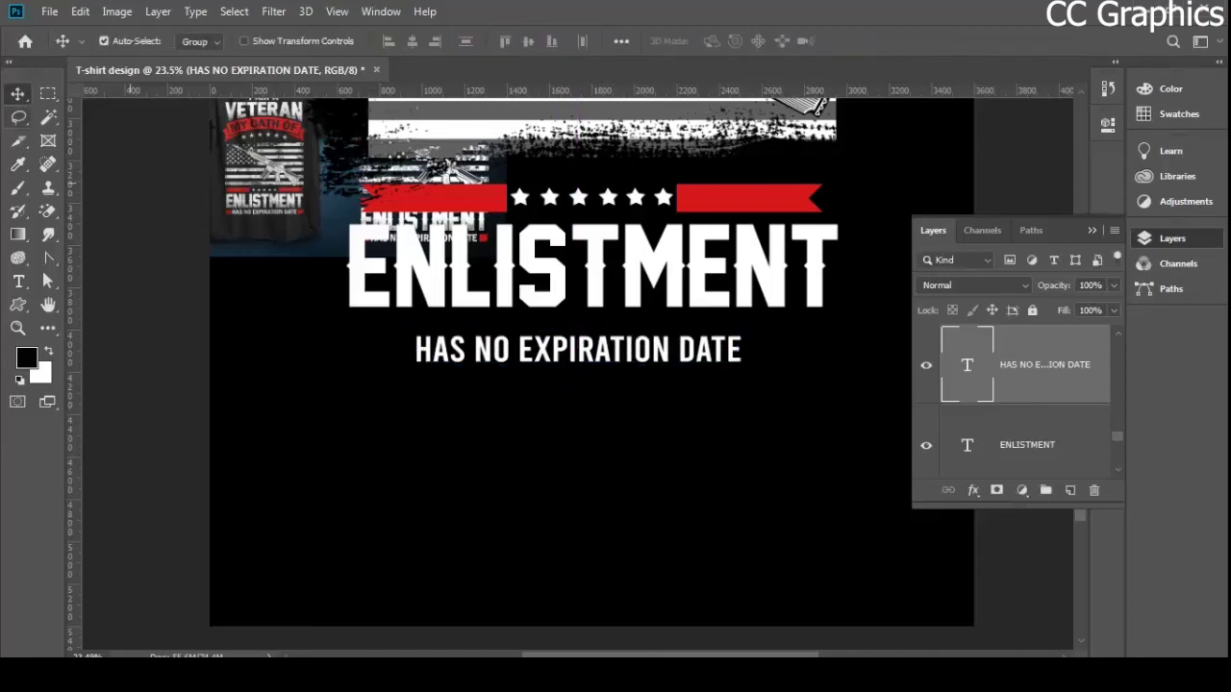
- Centre "HAS NO EXPIRATION DATE" horizontally on the canvas using a full-width rectangular selection, clear the selection and move the text slightly closer to "ENLISTMENT"
key("m")
left_click_drag(206, 297, 1106, 514)
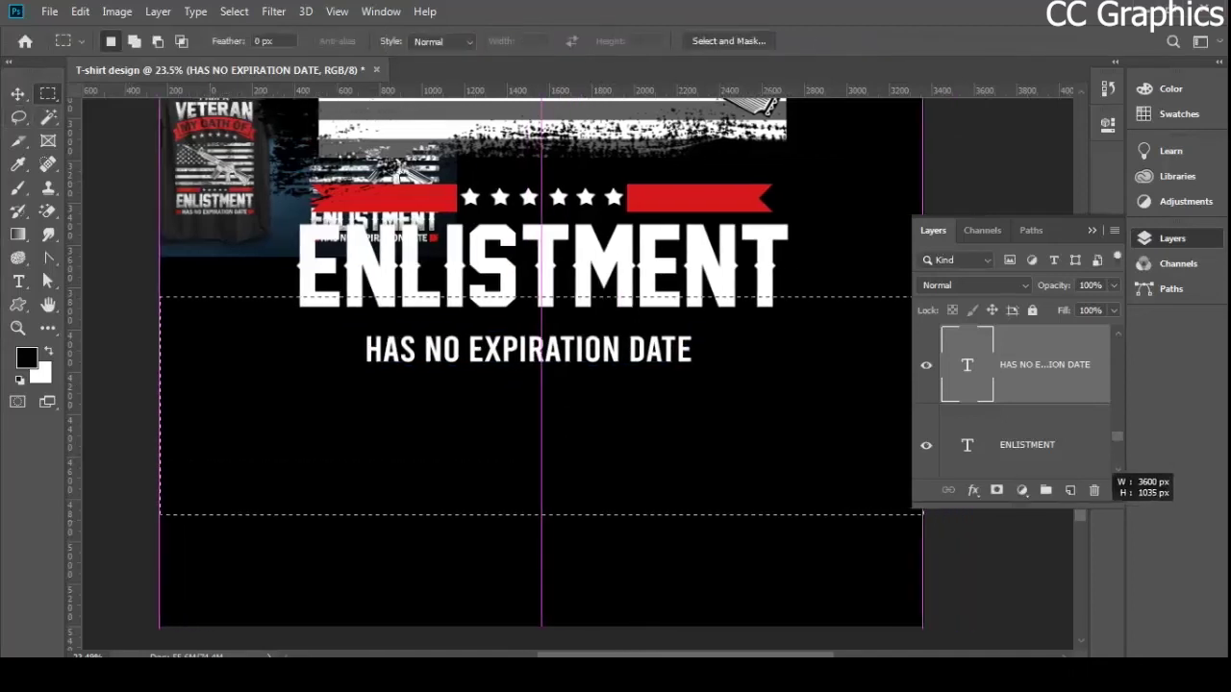
left_click_drag(1105, 471, 1105, 471)
key("ctrl+semicolon")
key("v")
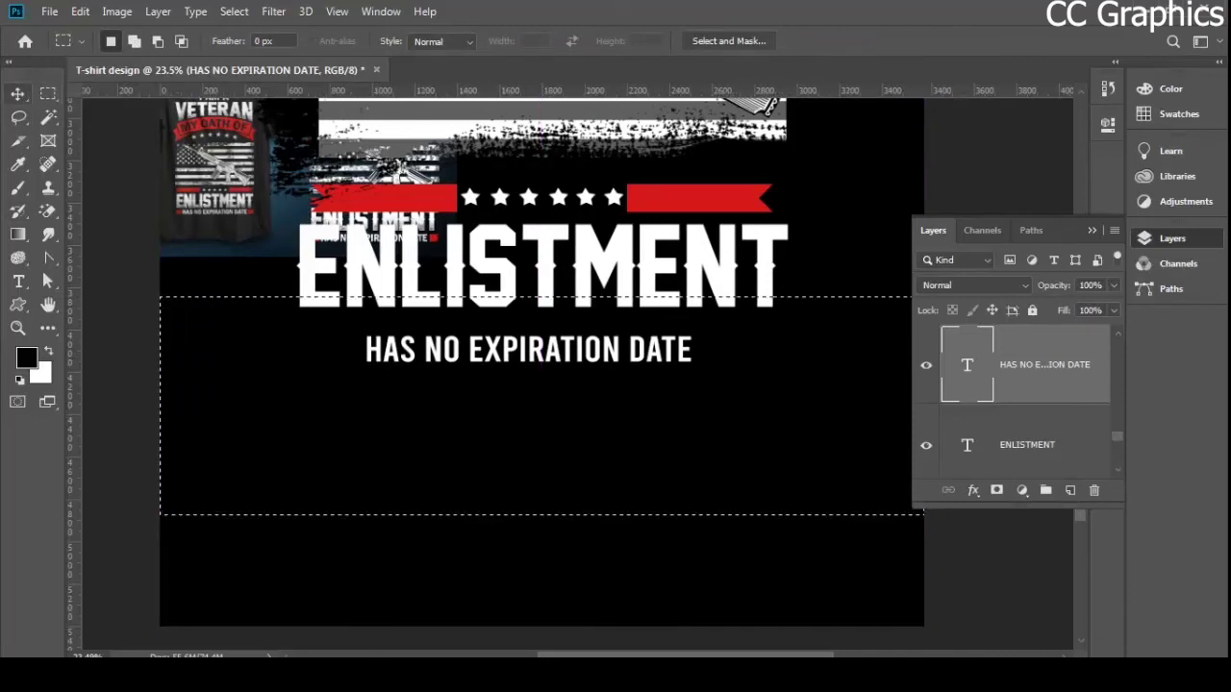
left_click(411, 40)
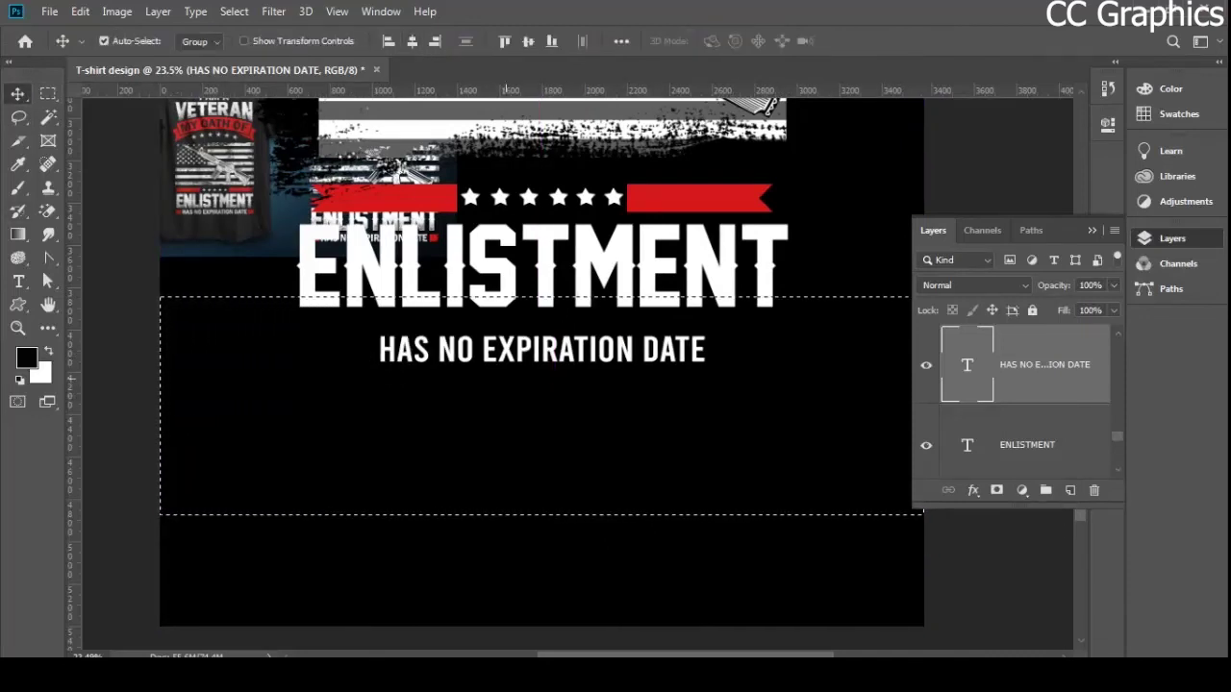
key("ctrl+d")
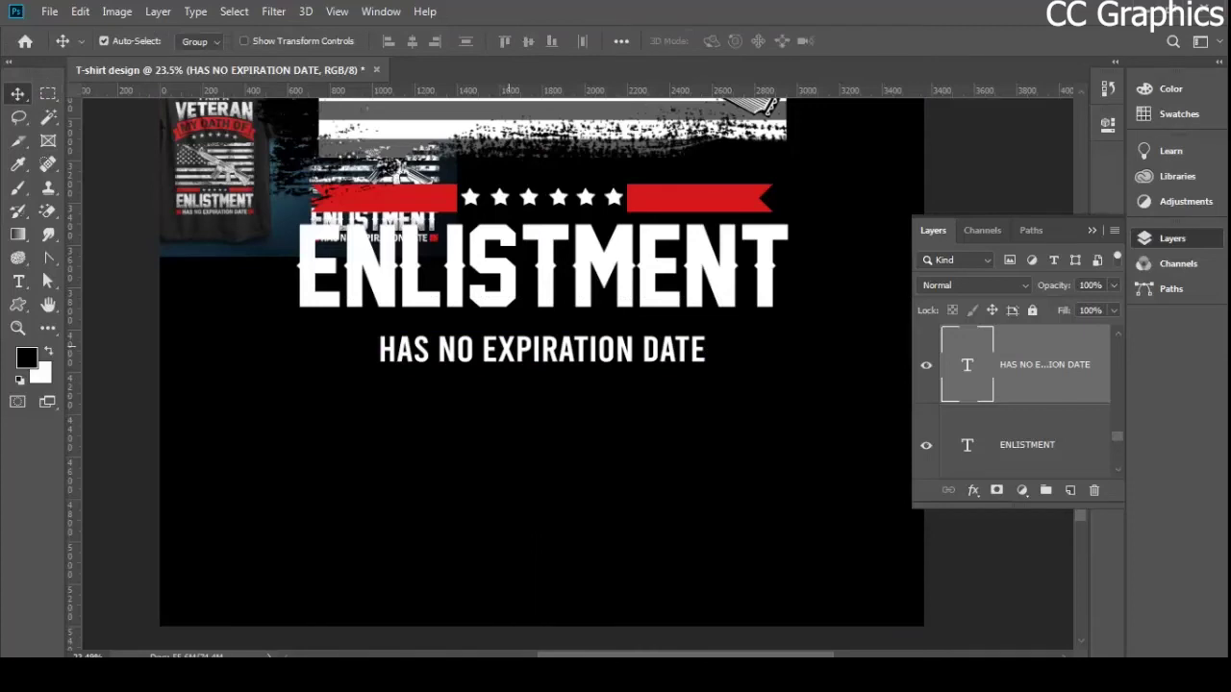
left_click_drag(508, 346, 509, 337)
scroll(519, 442, "up", 1)
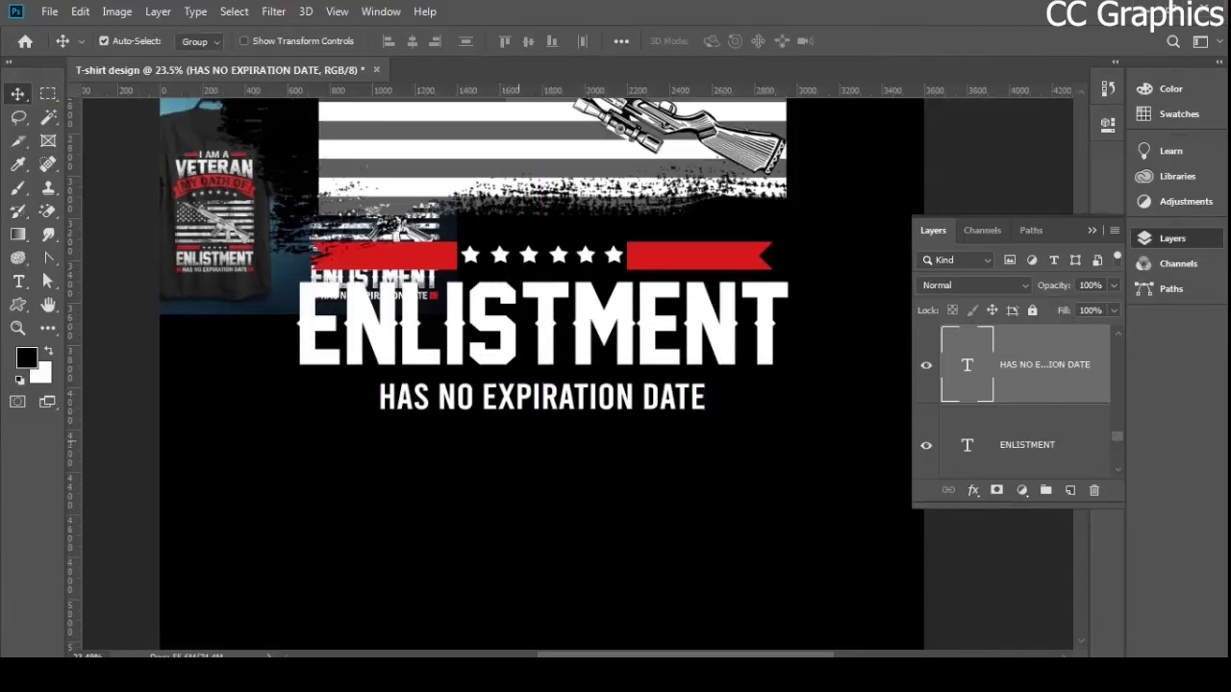
- Draw a rectangle of about 373 × 103 px between the left edge of "ENLISTMENT" and the start of "HAS NO EXPIRATION DATE"
left_click(17, 305)
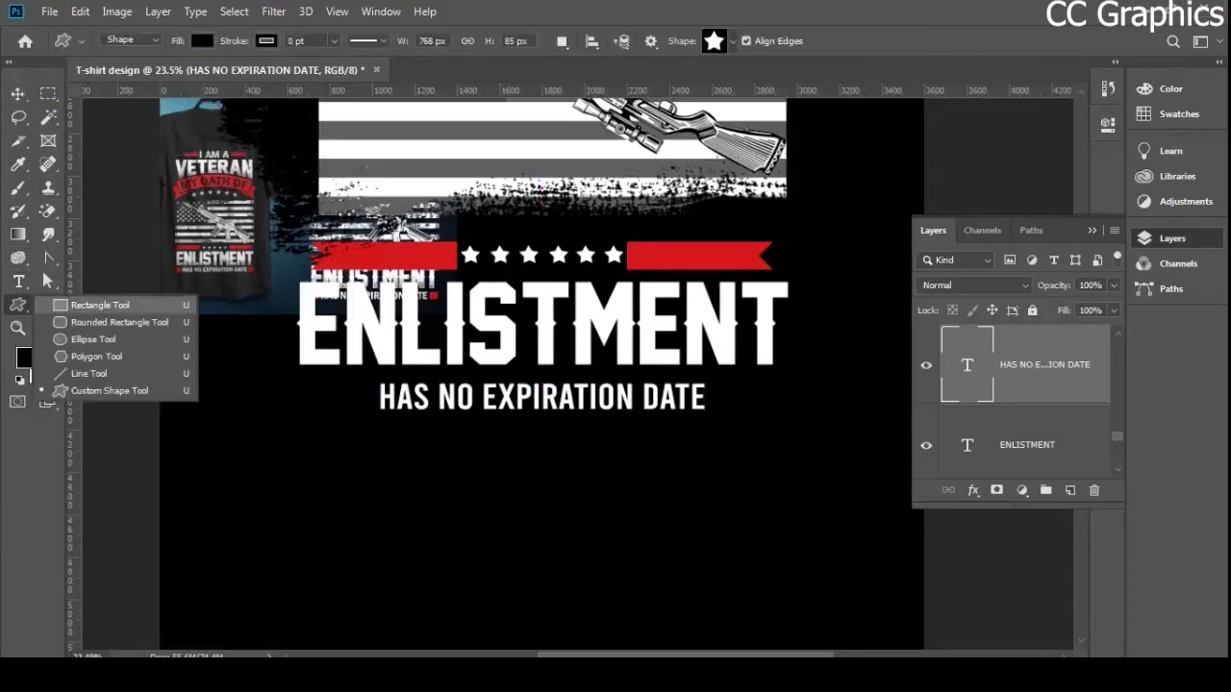
key("Escape")
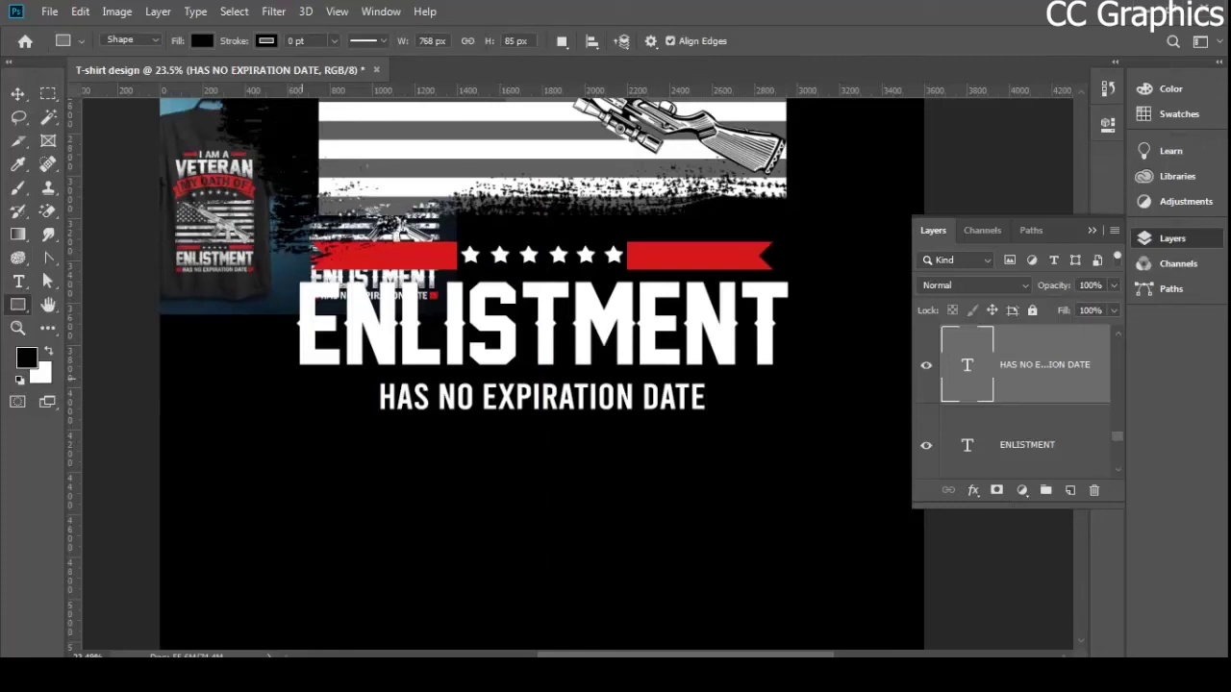
scroll(298, 89, "down", 1)
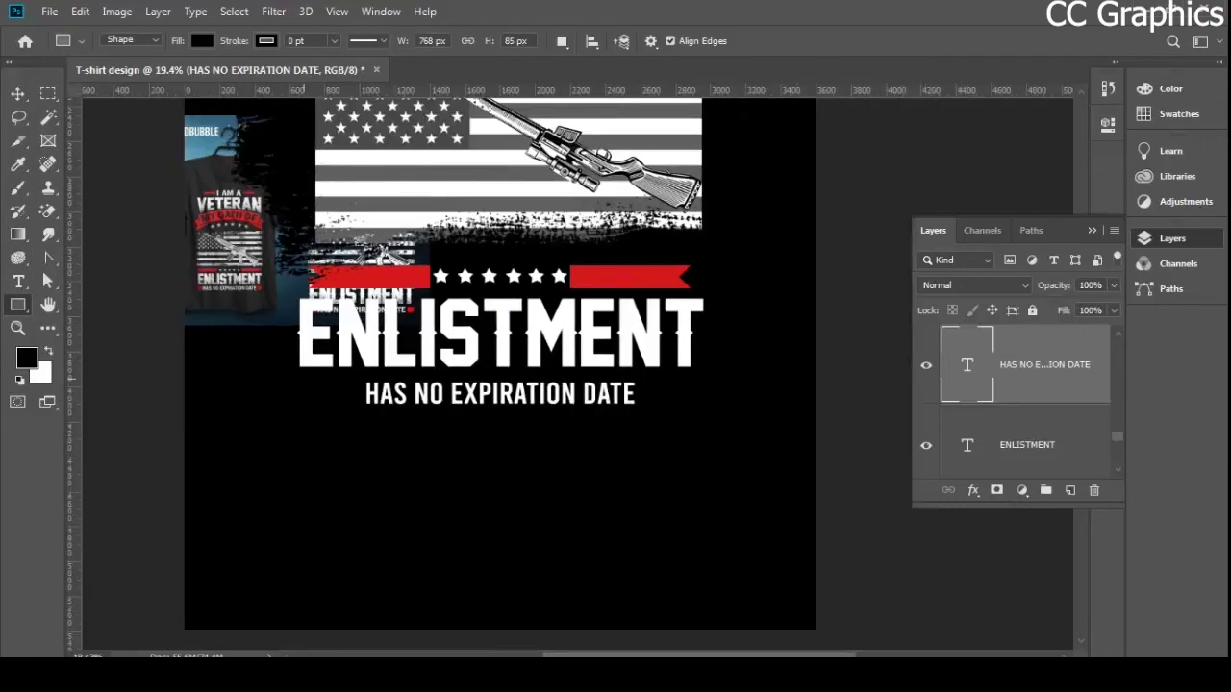
scroll(250, 300, "up", 8)
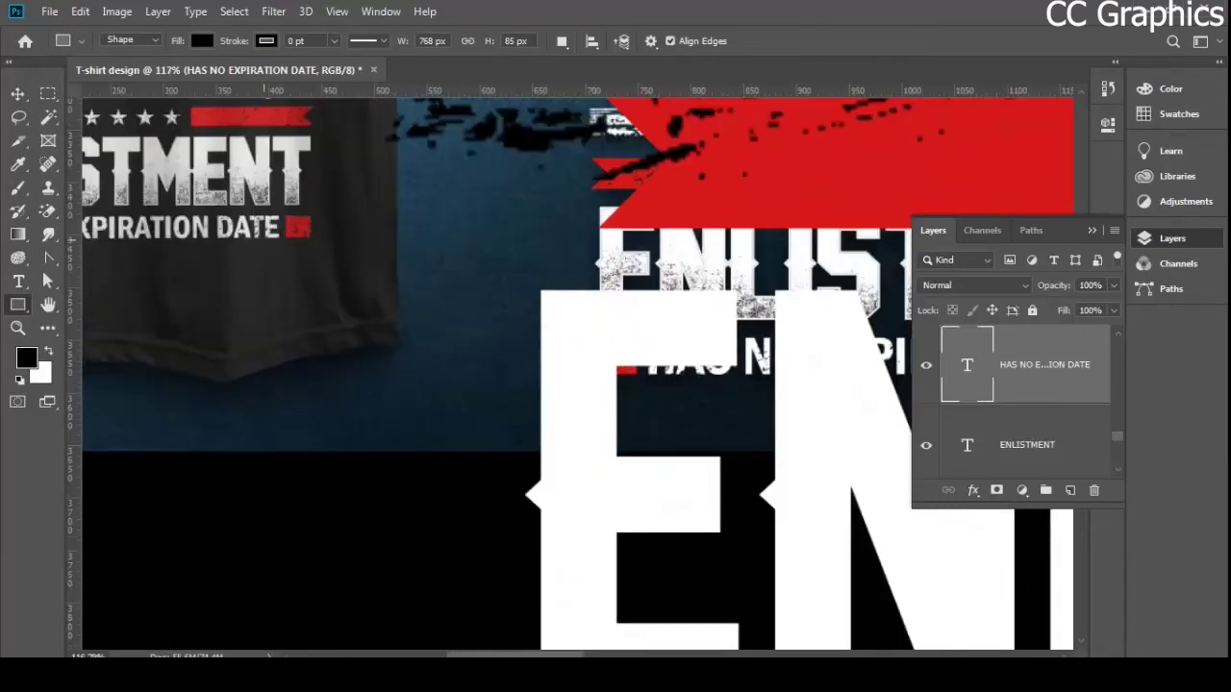
scroll(572, 366, "down", 5)
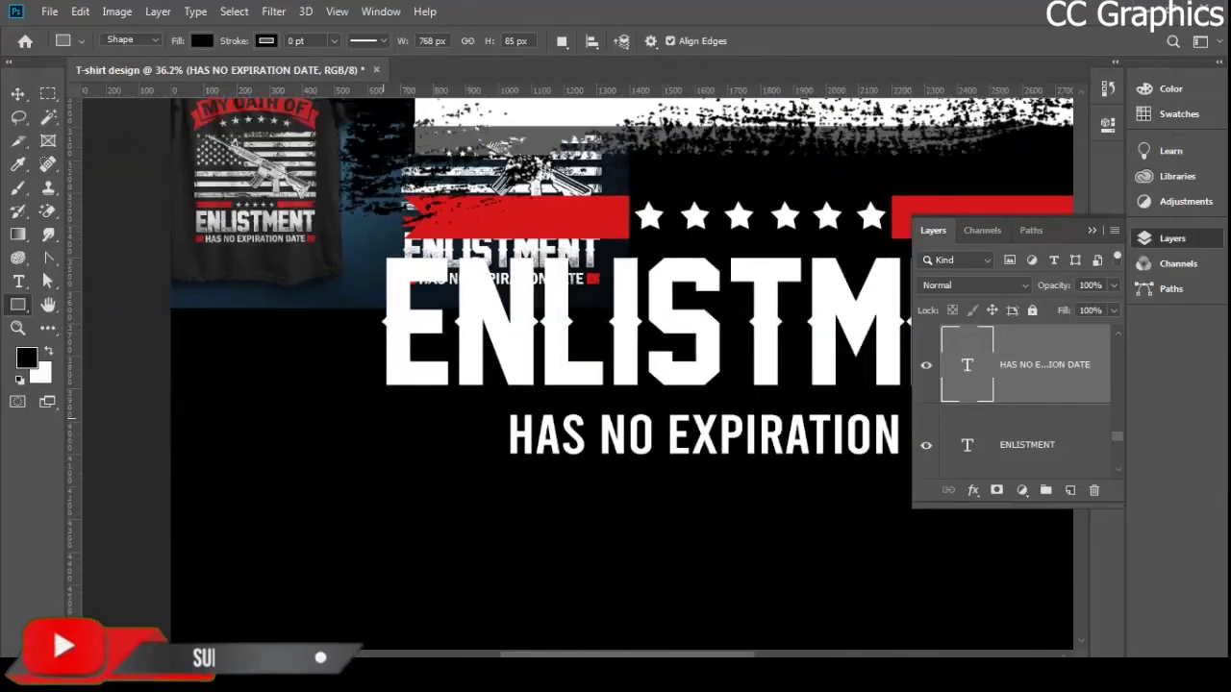
left_click_drag(382, 419, 506, 449)
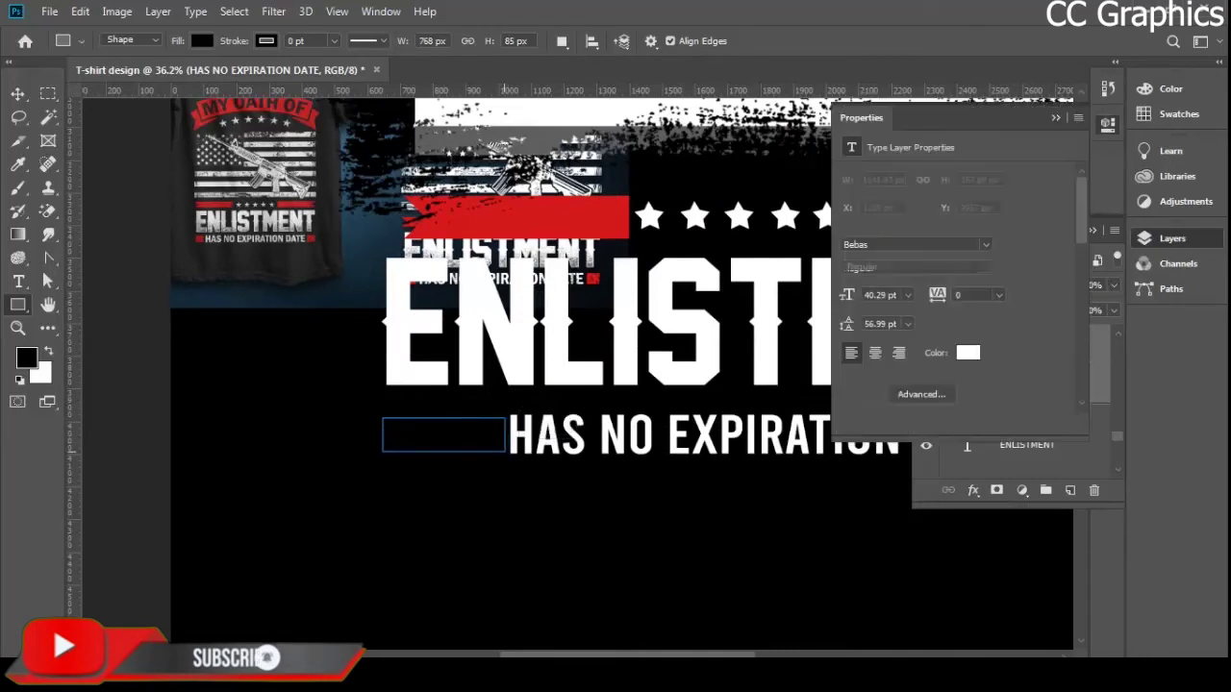
scroll(505, 450, "up", 2)
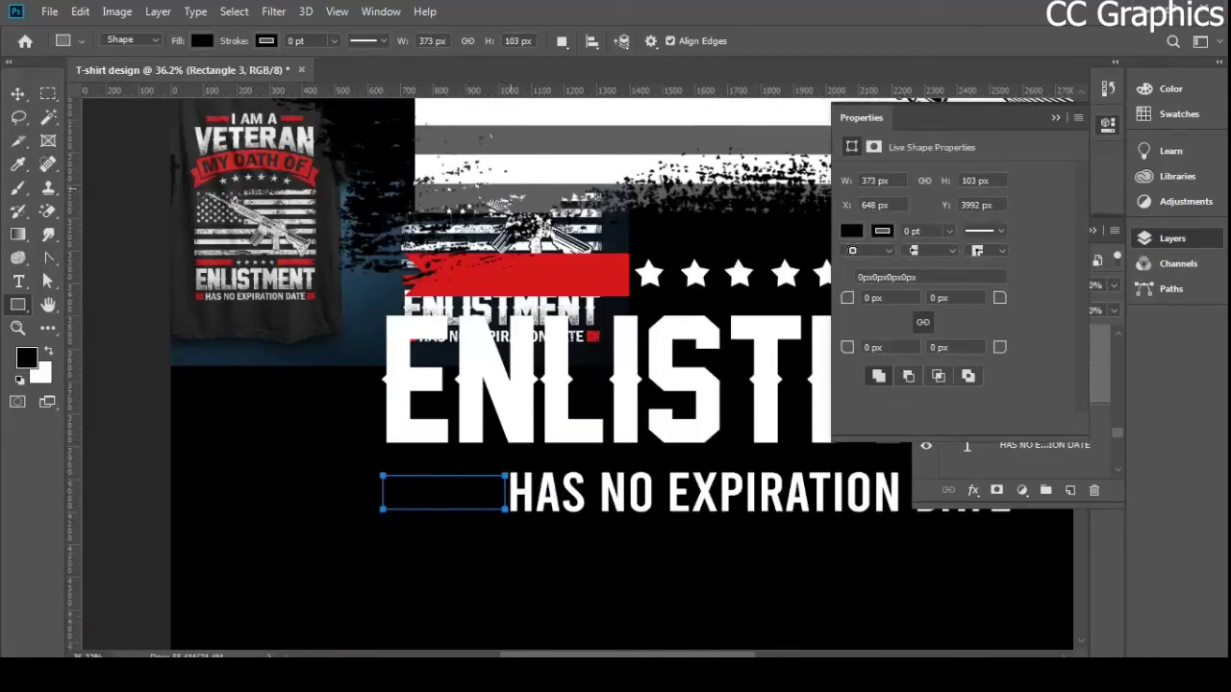
- Fill the new rectangle with the red sampled from the banner above "ENLISTMENT" and deselect it
key("v")
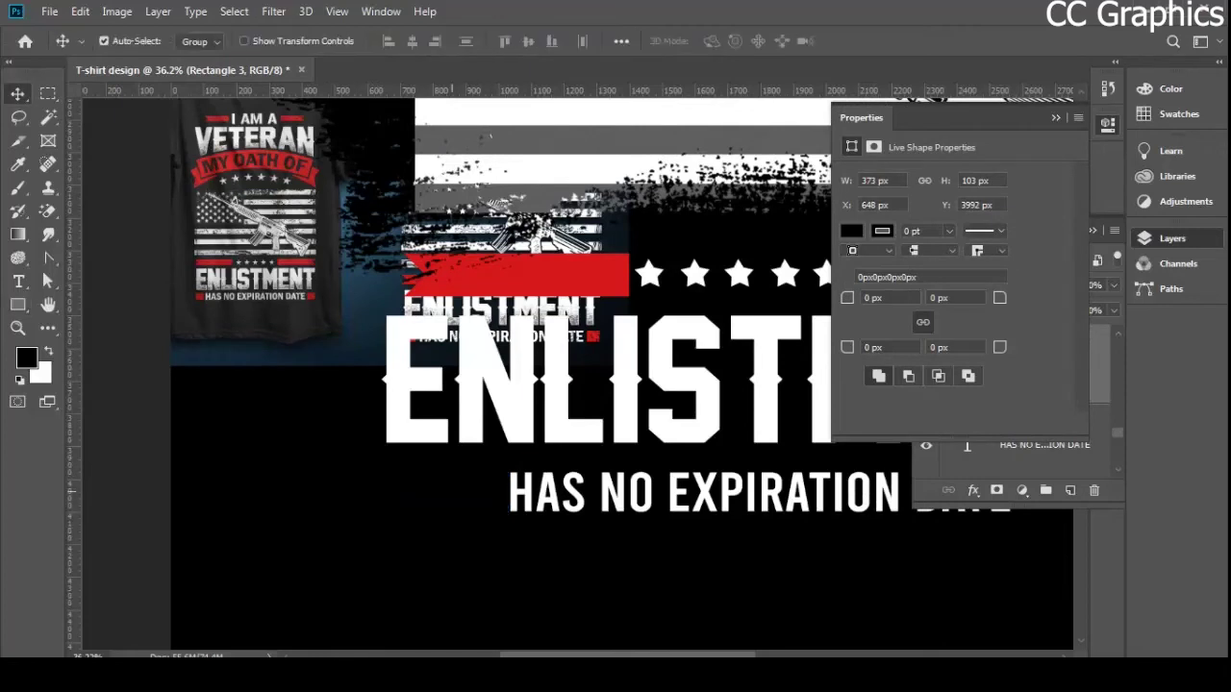
left_click(443, 473)
left_click(444, 488)
left_click(851, 231)
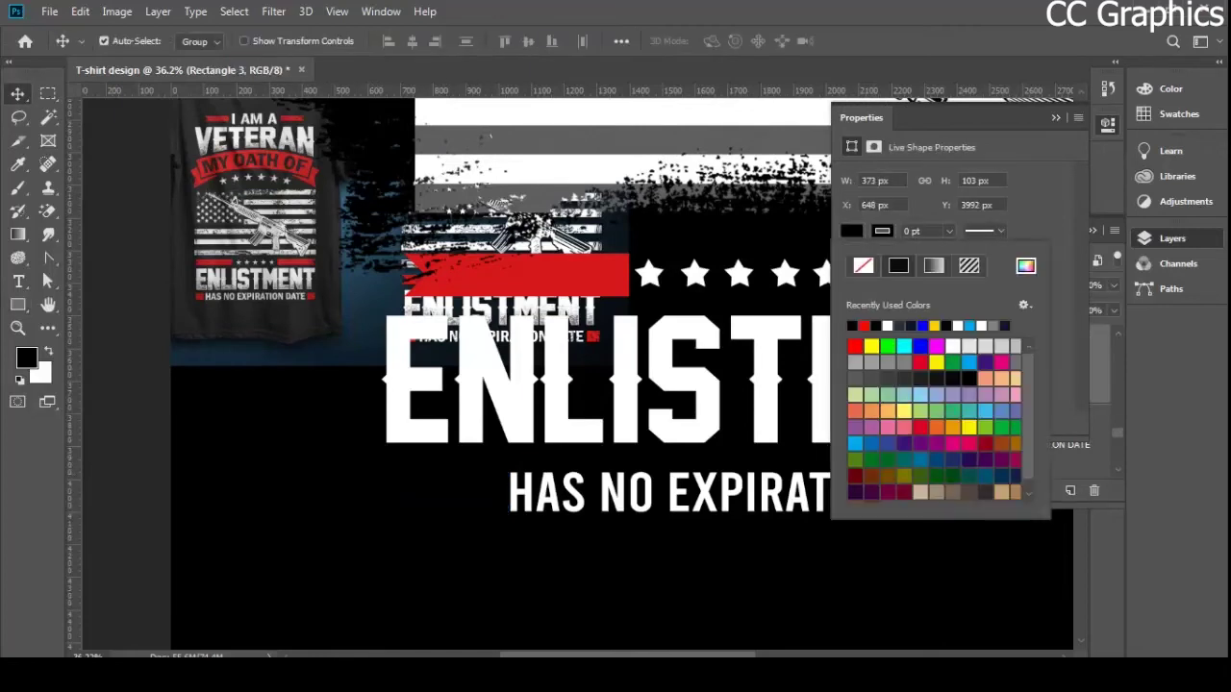
left_click(1026, 266)
left_click(598, 275)
left_click(1080, 344)
left_click(272, 471)
left_click(272, 471)
- Duplicate the red rectangle to the right of "HAS NO EXPIRATION DATE", level with the original, at about X 2584 px, Y 3992 px
scroll(272, 471, "down", 2)
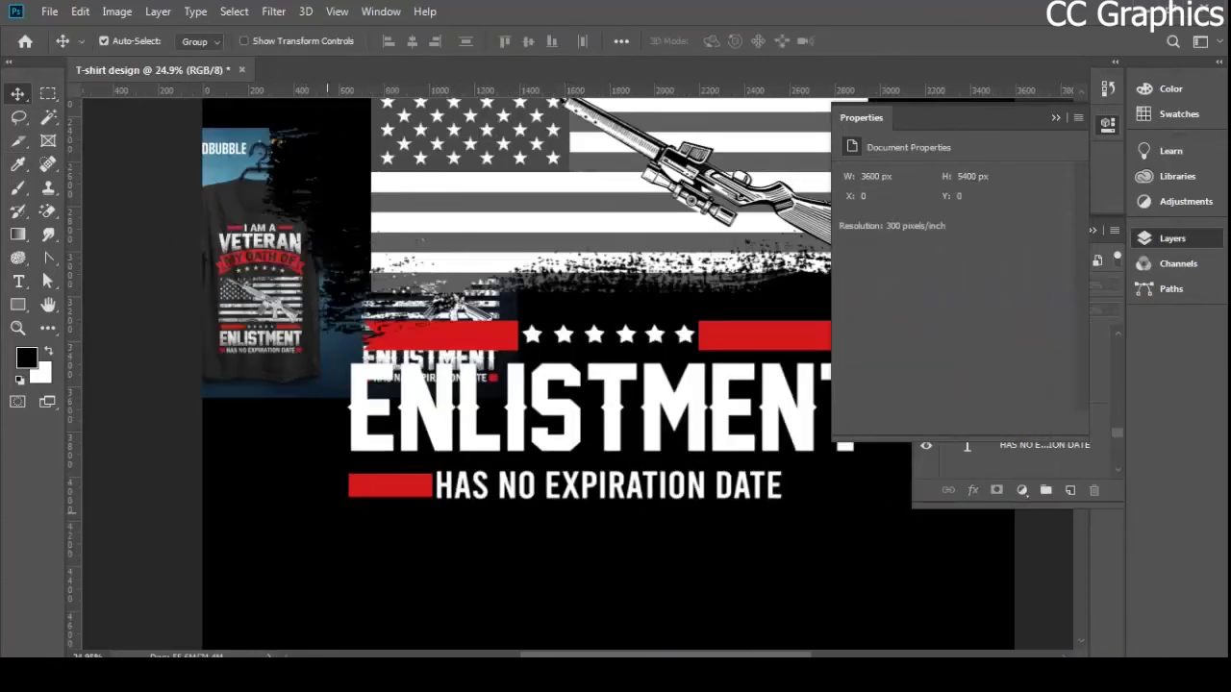
scroll(423, 527, "up", 2)
scroll(404, 524, "down", 4)
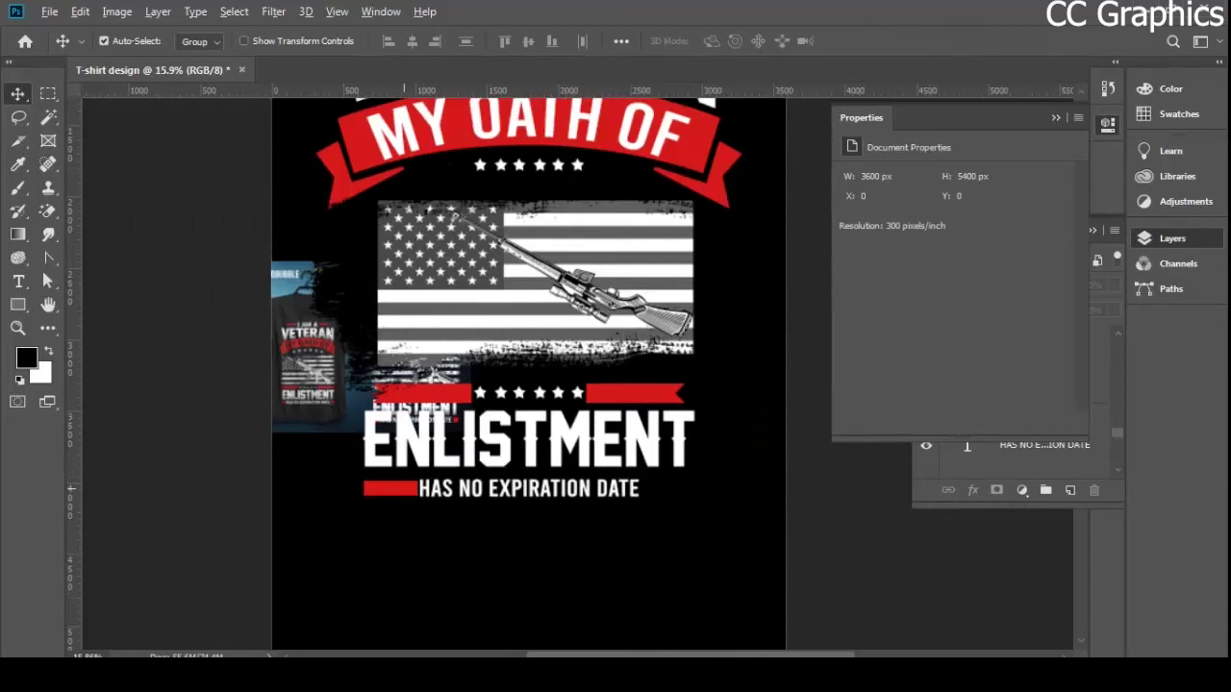
left_click_drag(404, 487, 694, 484)
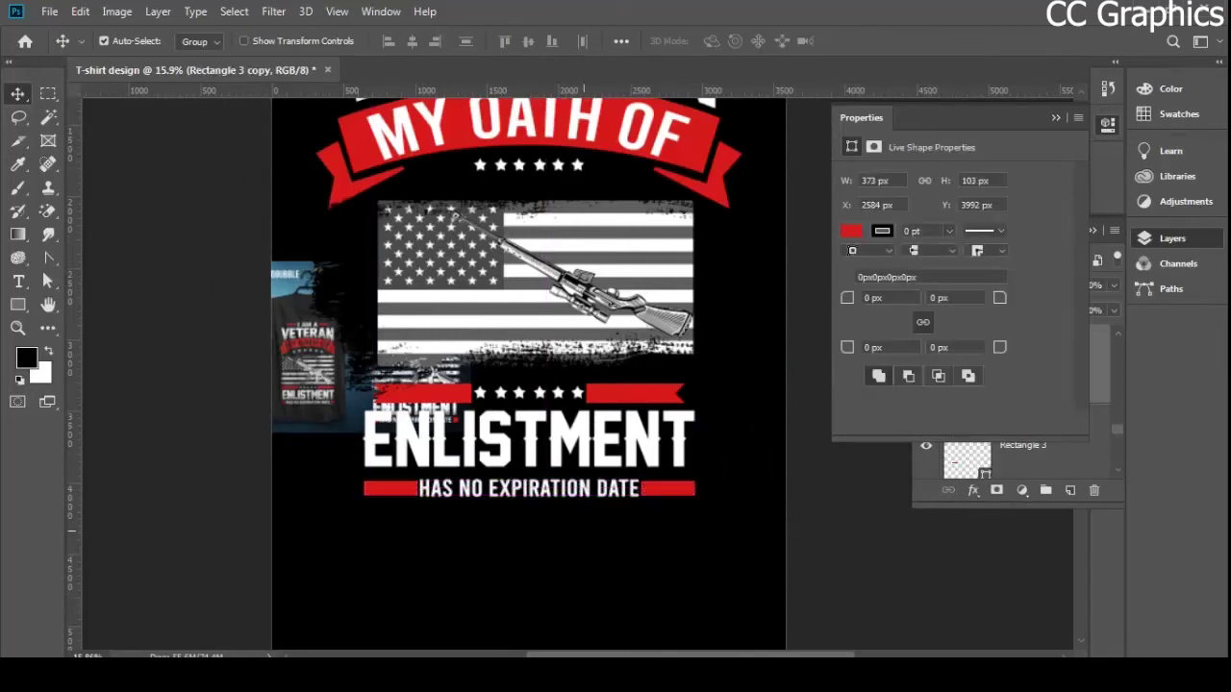
- Place a vertical guide at the outer edge of the right red rectangle to check its alignment with "ENLISTMENT"
scroll(588, 526, "up", 2)
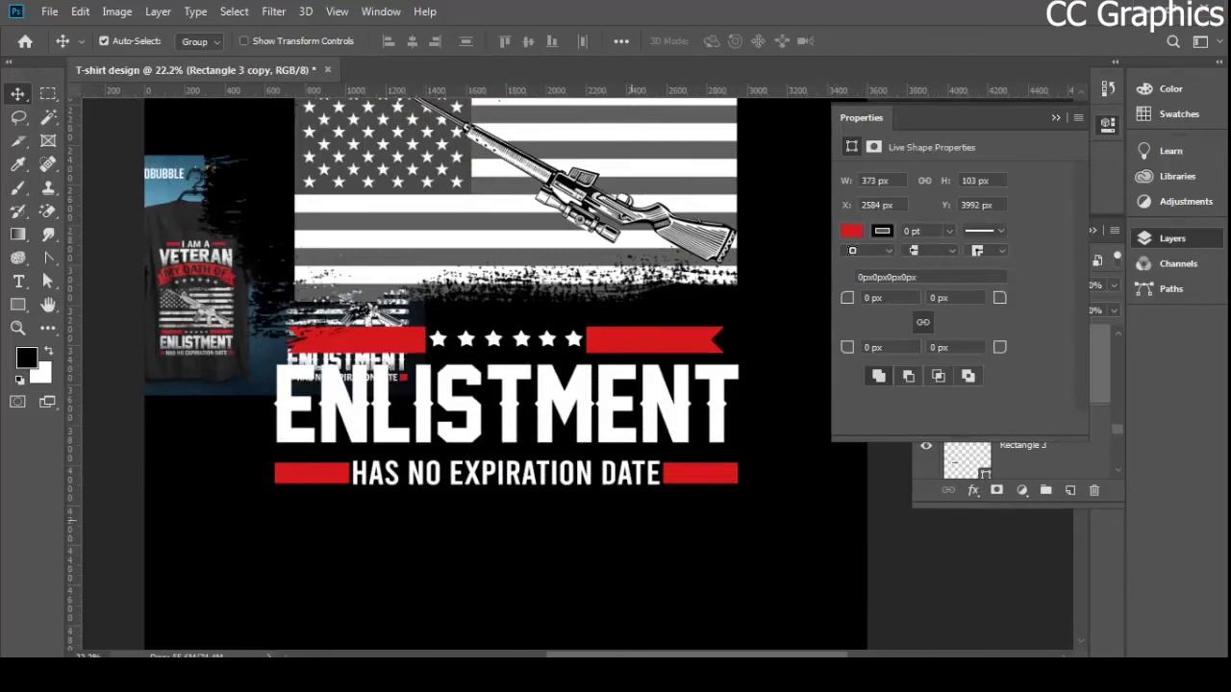
scroll(805, 468, "up", 4)
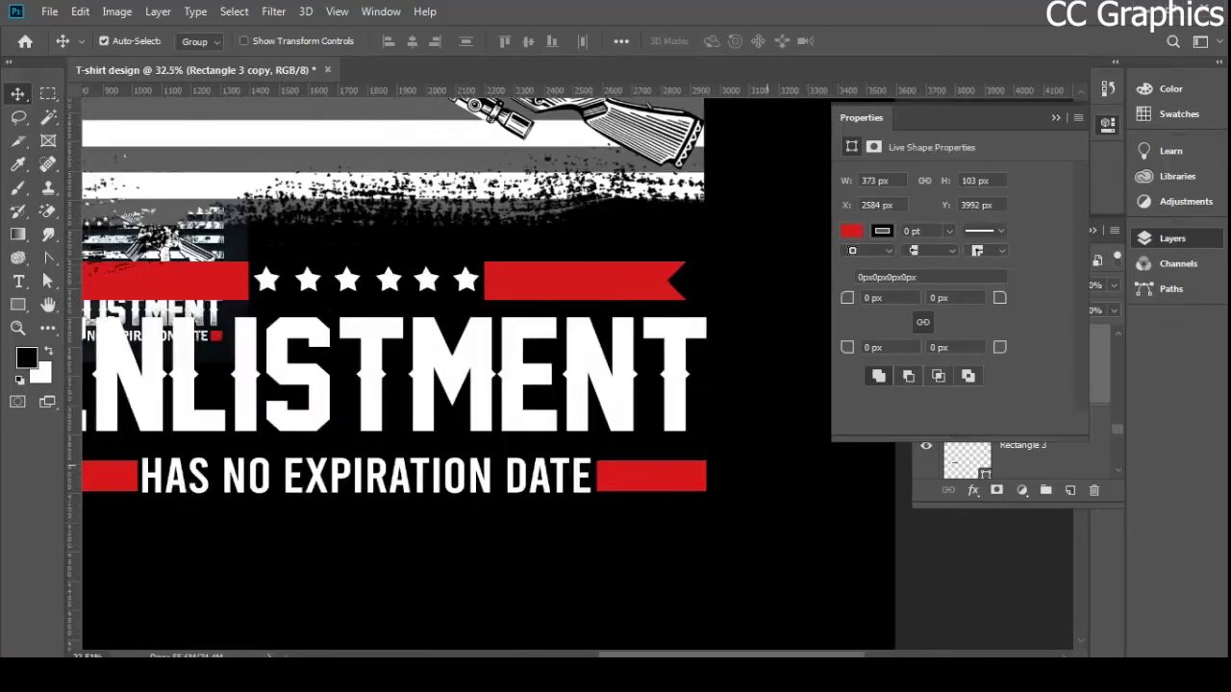
key("ctrl+r")
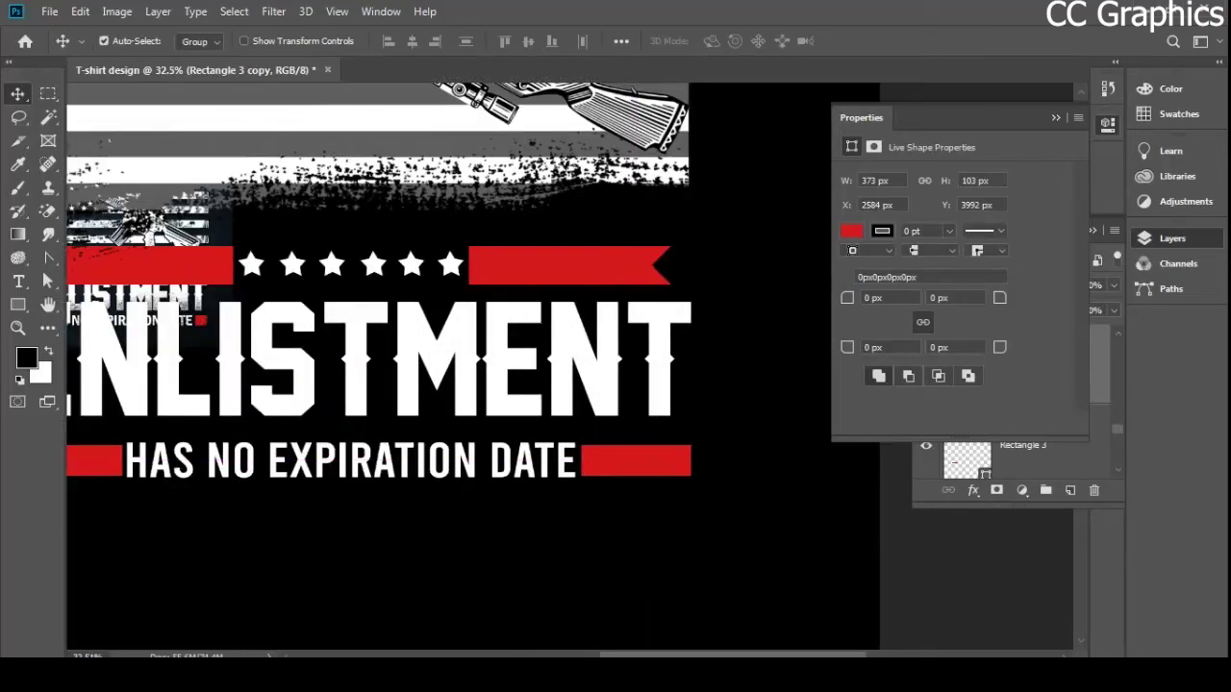
key("ctrl+r")
left_click_drag(75, 409, 705, 375)
scroll(734, 484, "down", 4)
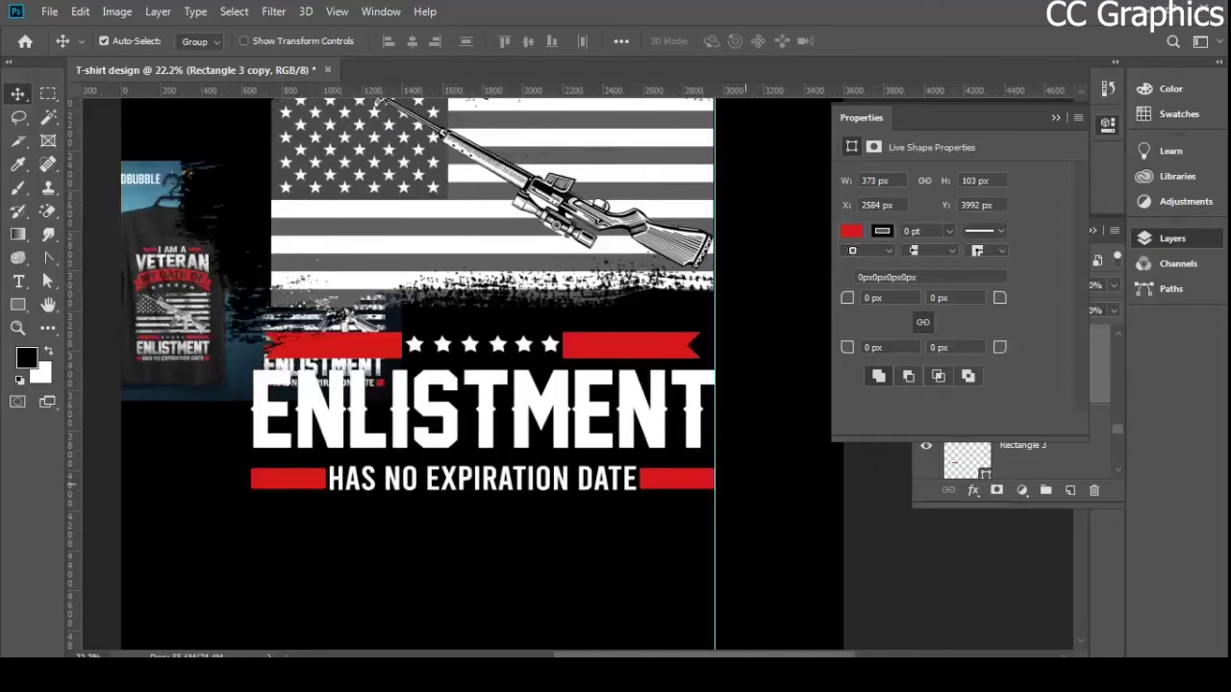
scroll(189, 531, "up", 2)
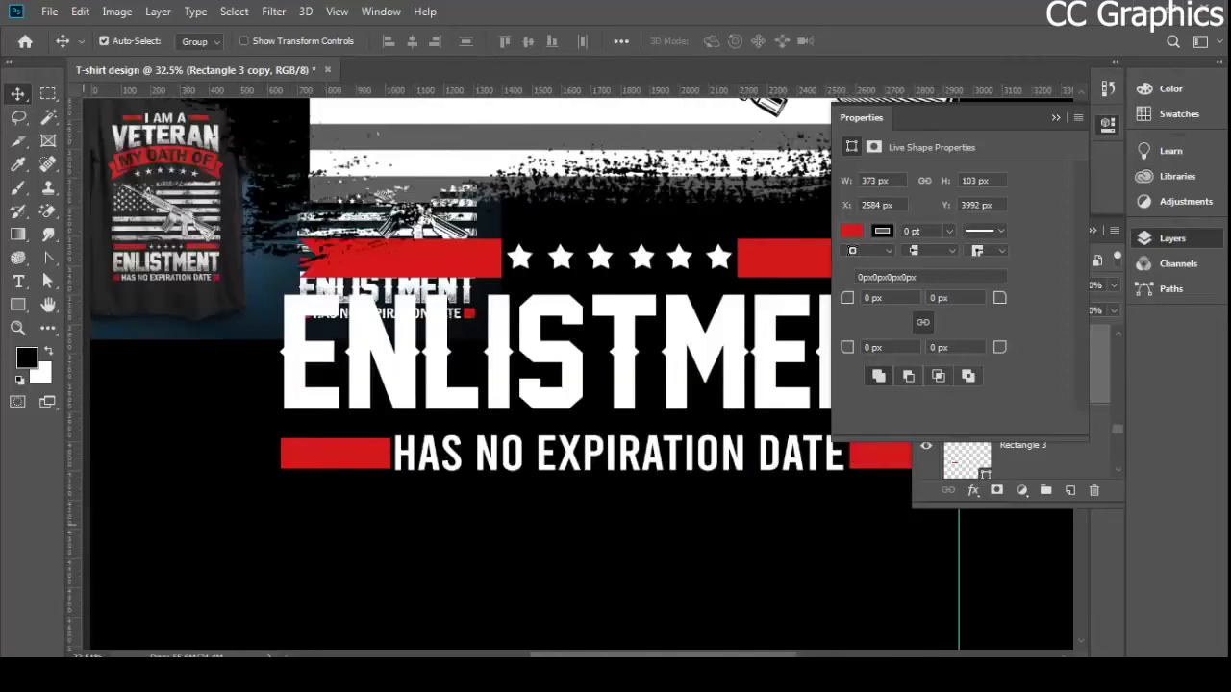
- Place a second vertical guide along the left edge of "ENLISTMENT" and the red rectangle below it
left_click(85, 524)
left_click_drag(76, 524, 284, 495)
scroll(281, 492, "up", 2)
scroll(282, 493, "up", 2)
scroll(284, 496, "down", 5)
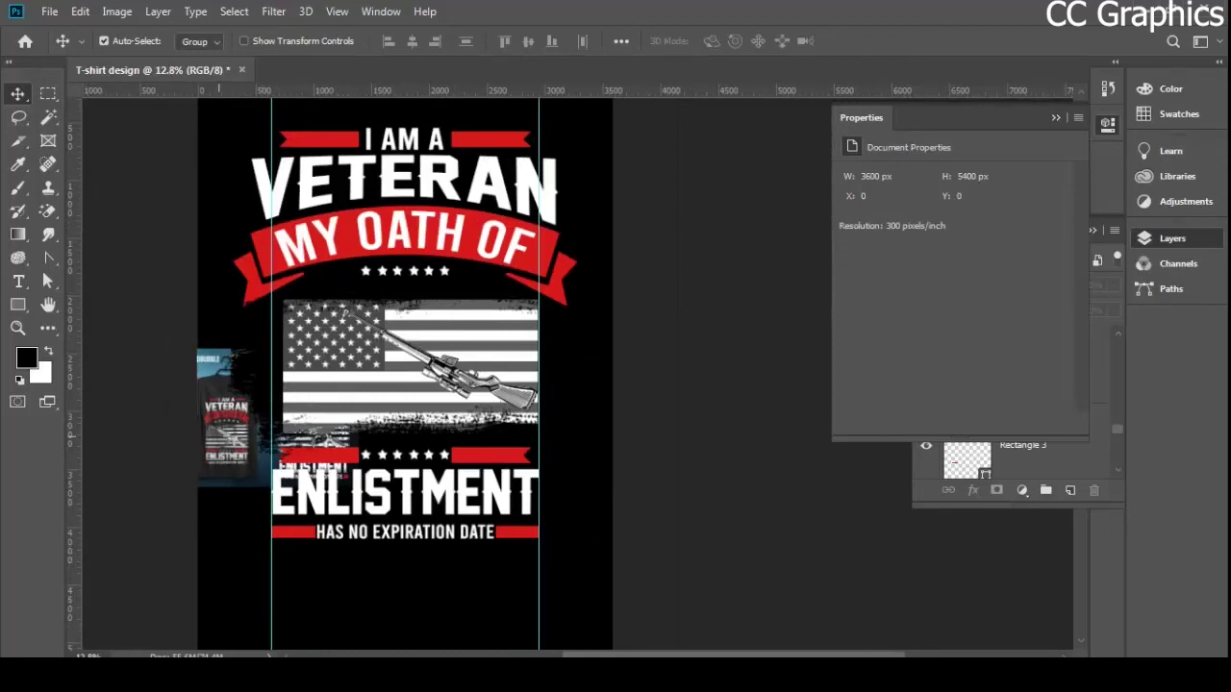
- Collapse the document properties and hide the reference mockup layer, Layer 1
left_click(219, 437)
left_click(1056, 118)
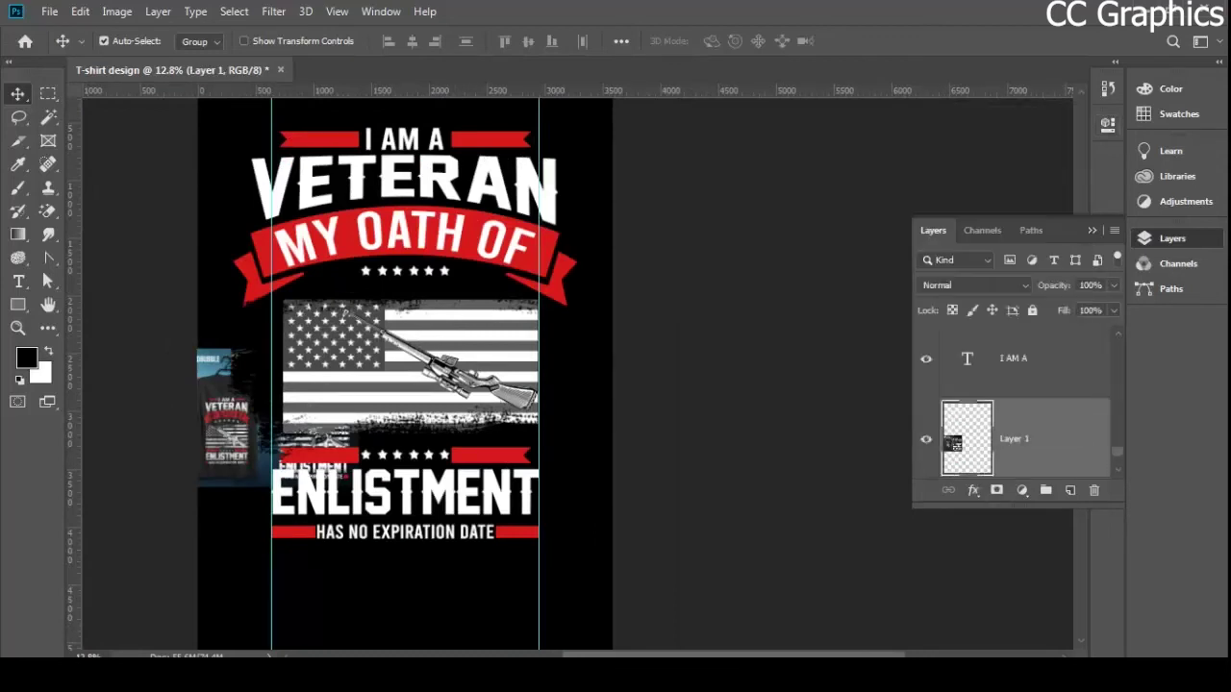
left_click(927, 439)
- Place one horizontal guide at the top edge of "I AM A" and another in the empty black area below the design
scroll(567, 505, "down", 4)
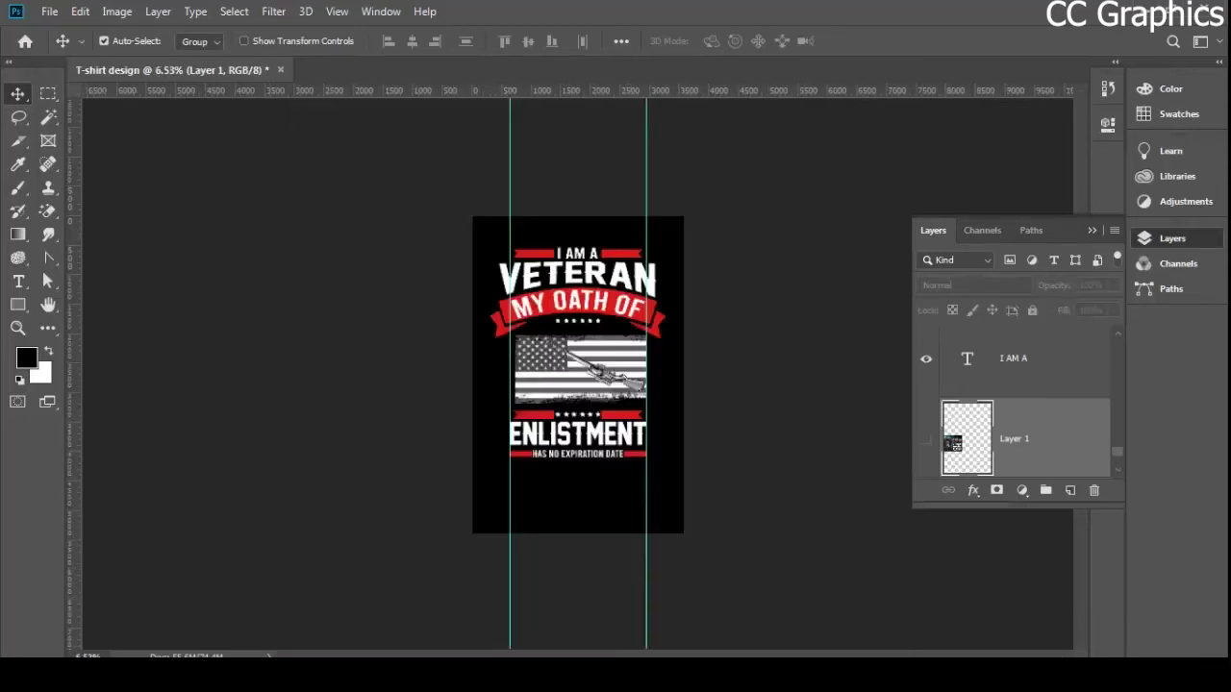
scroll(578, 375, "up", 1)
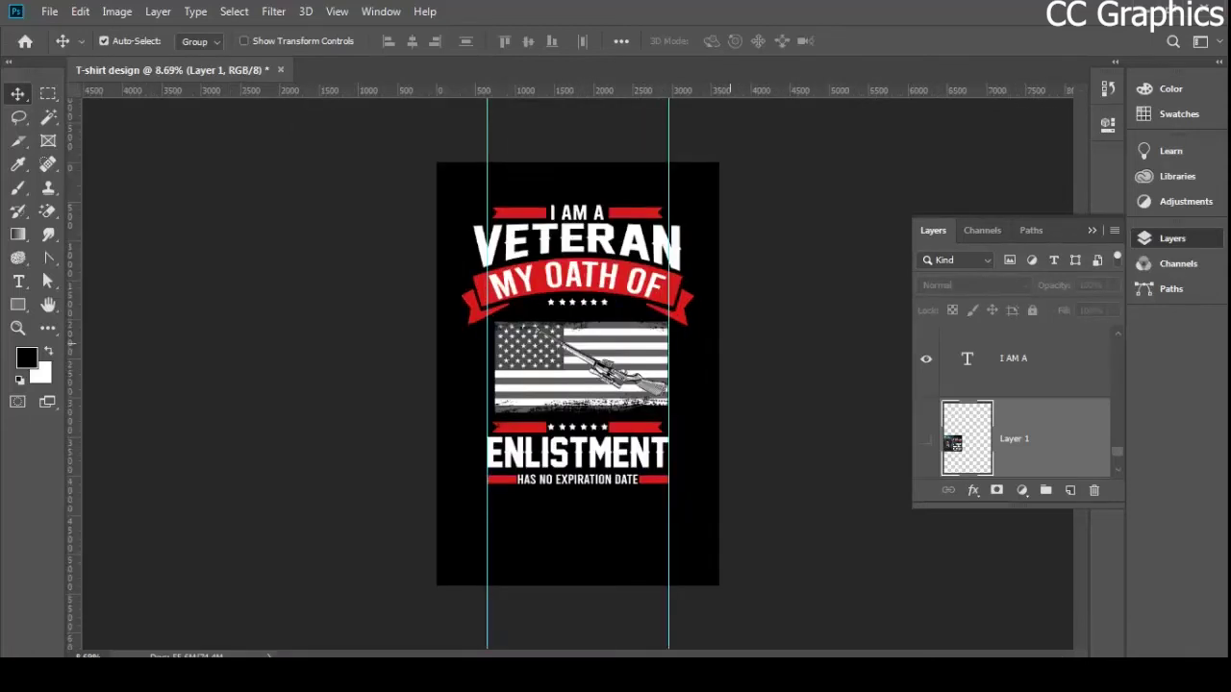
left_click_drag(656, 90, 657, 204)
left_click_drag(678, 90, 721, 539)
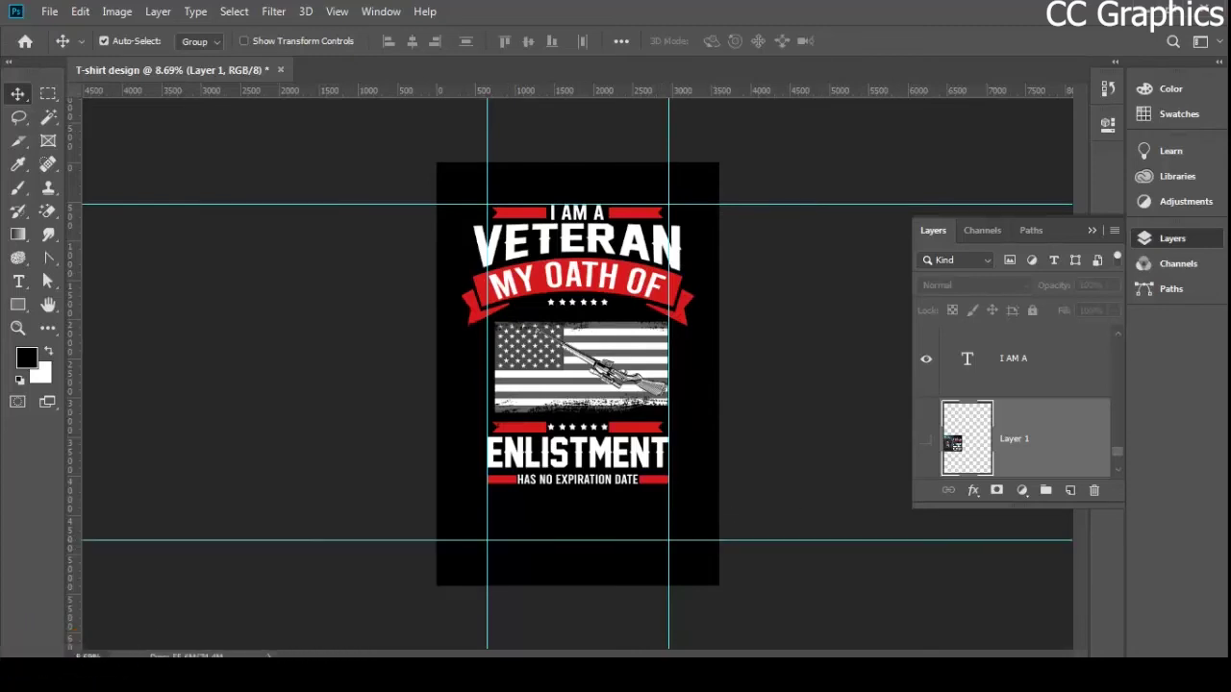
- Select all design layers from Layer 3 down to the "I AM A" text, leaving out Layer 1 and the locked background layers
scroll(1019, 399, "up", 3)
left_click(1023, 358)
scroll(1019, 399, "down", 3)
scroll(1019, 399, "up", 6)
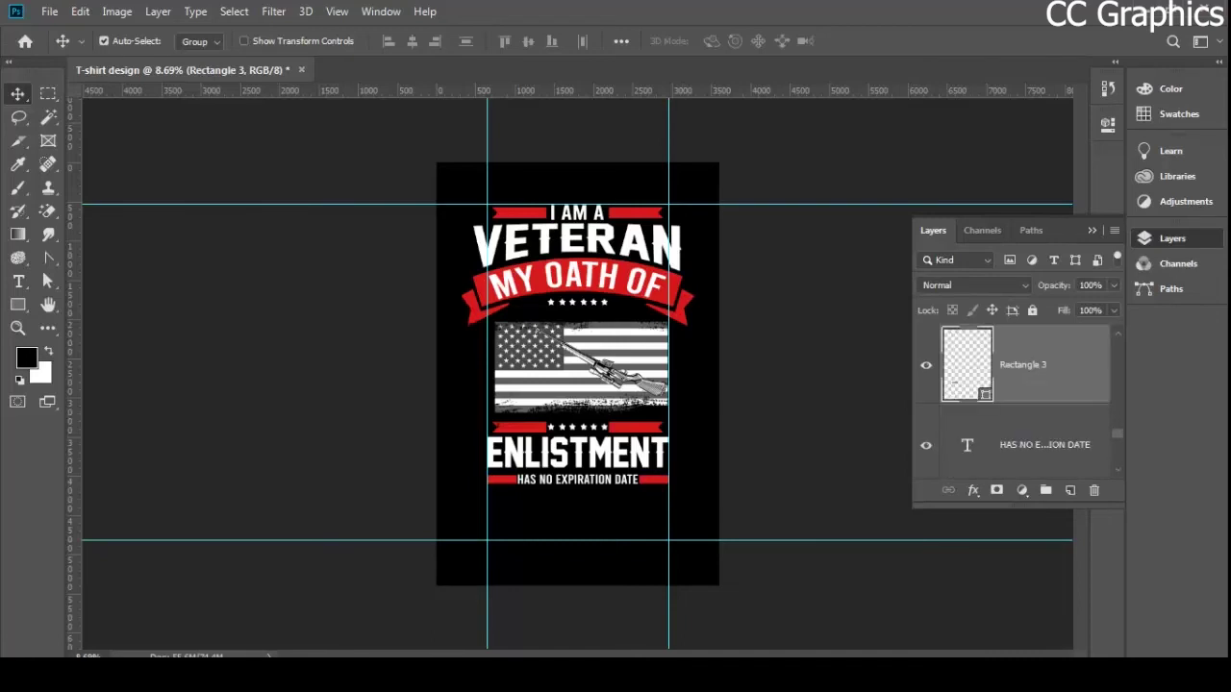
key("ctrl")
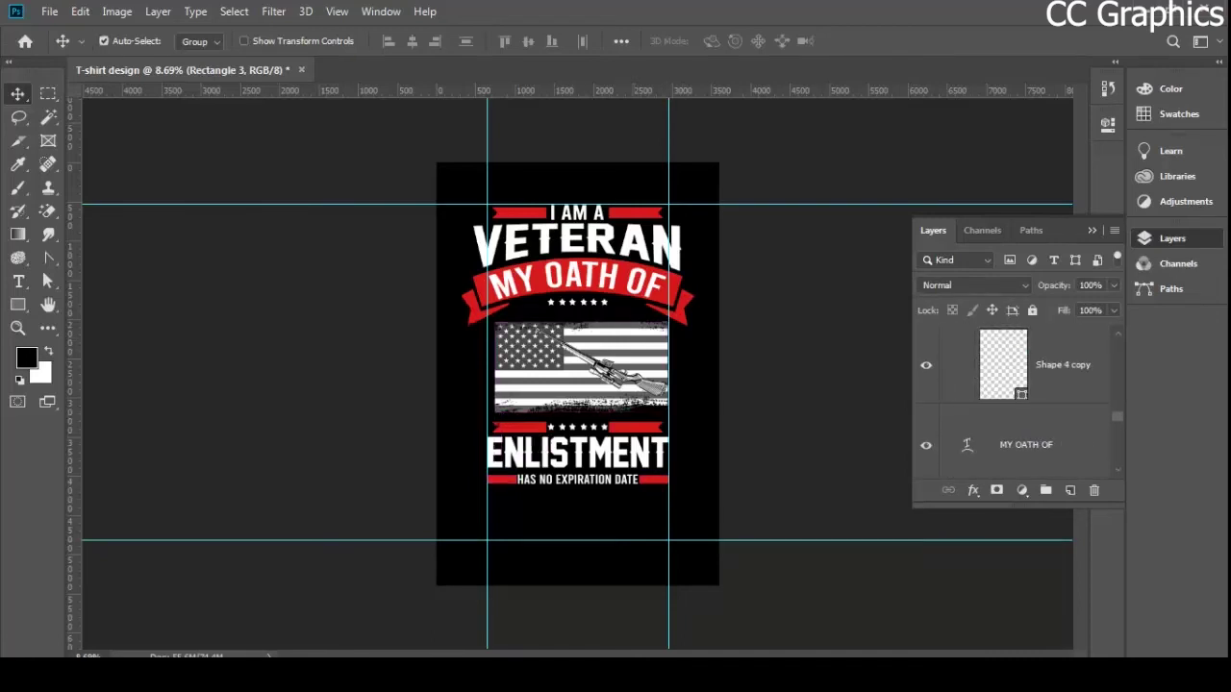
scroll(1019, 399, "up", 5)
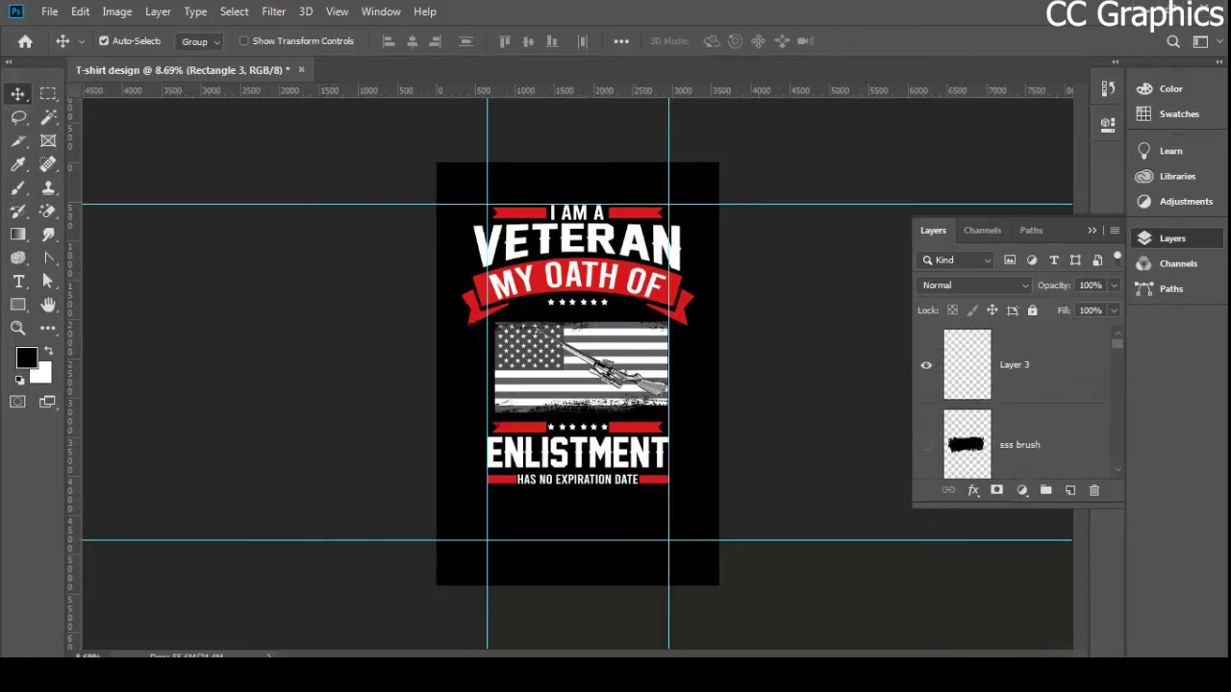
left_click(1015, 365)
scroll(1015, 384, "down", 10)
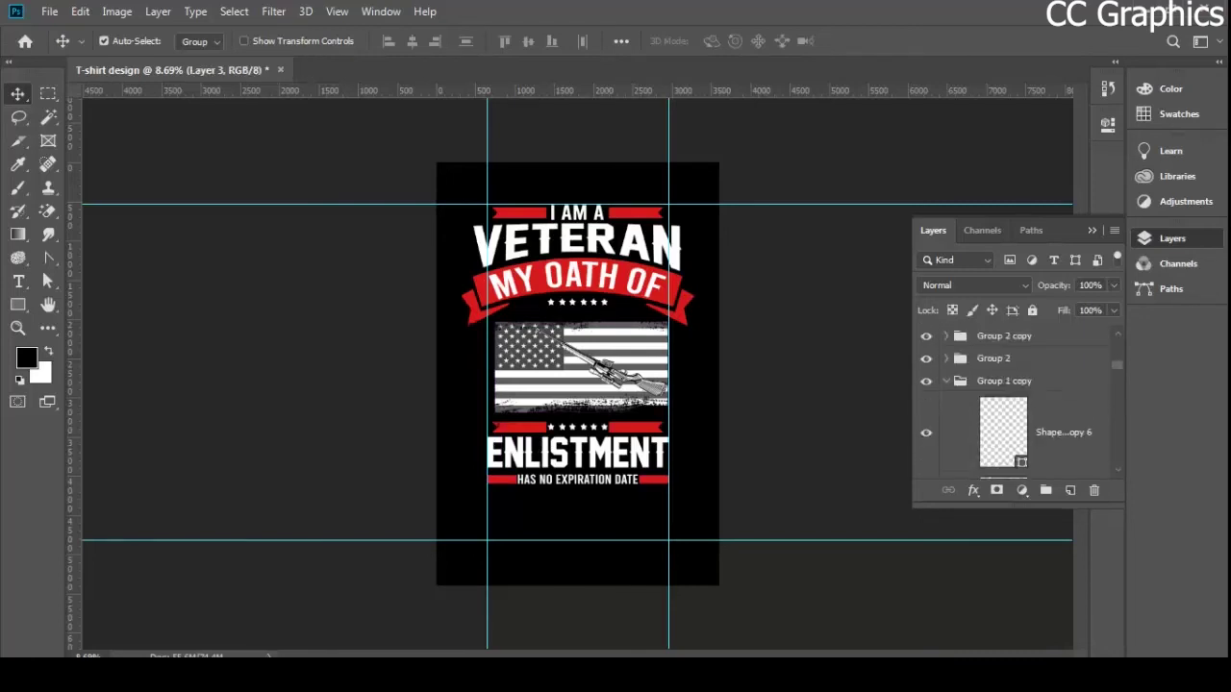
scroll(1019, 399, "down", 3)
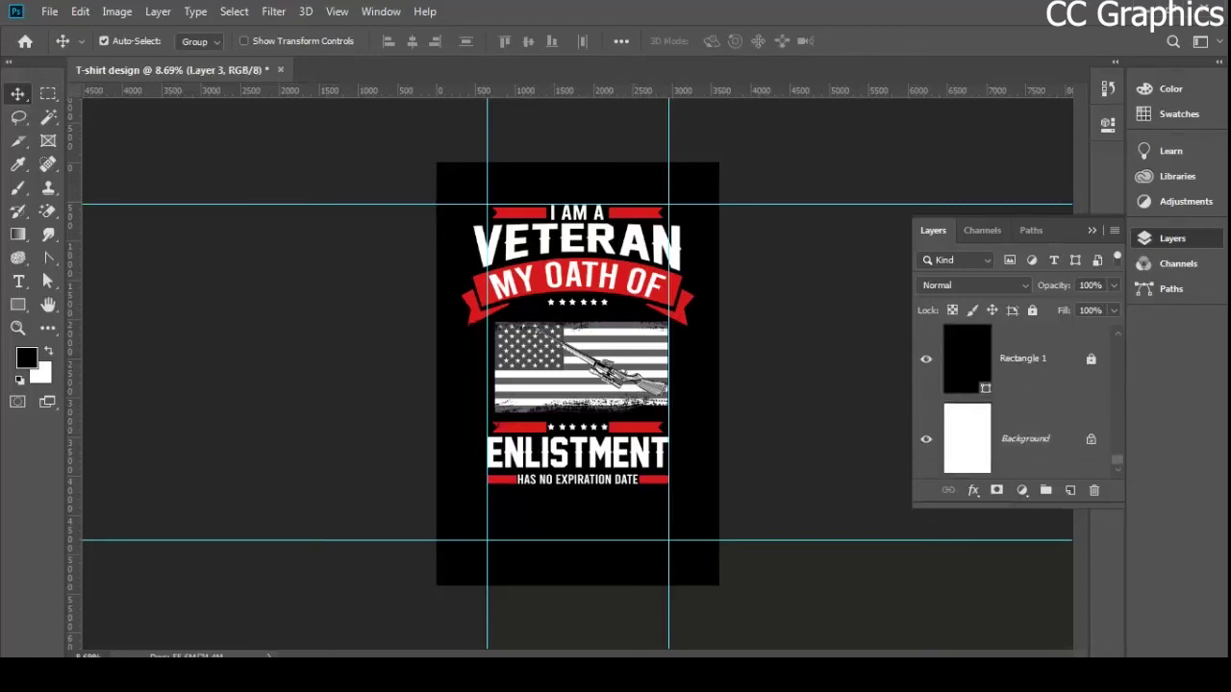
scroll(1019, 399, "up", 2)
scroll(1019, 399, "down", 1)
scroll(1019, 399, "up", 2)
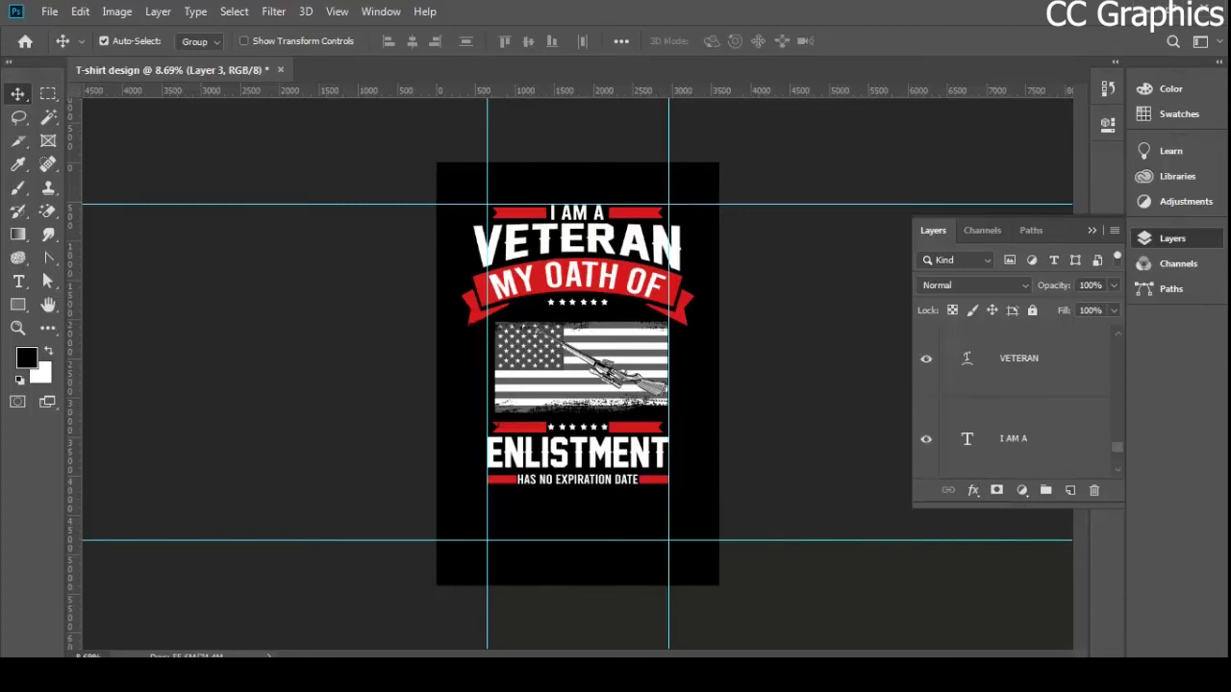
scroll(1019, 399, "down", 1)
scroll(1019, 399, "down", 1)
scroll(1019, 399, "up", 1)
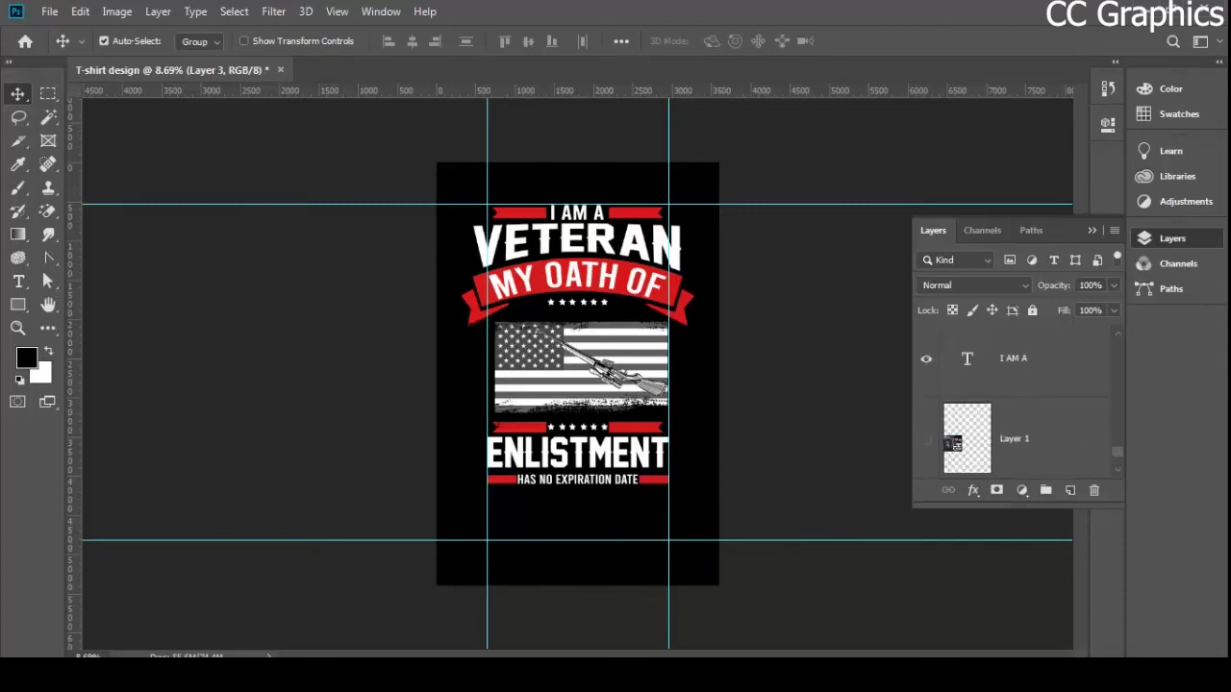
left_click(1019, 361, "shift")
scroll(1019, 399, "up", 3)
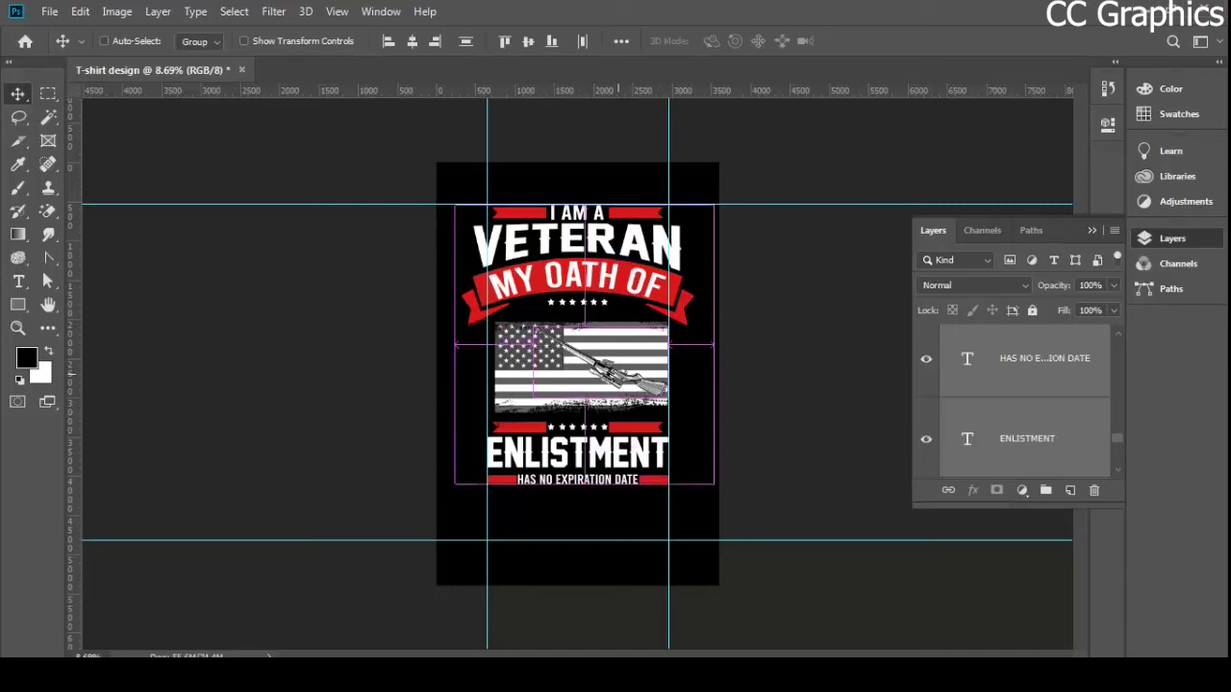
- Move the selected design layers together to the centre of the canvas, at about X 1800 px, Y 2700 px
key("ctrl+t")
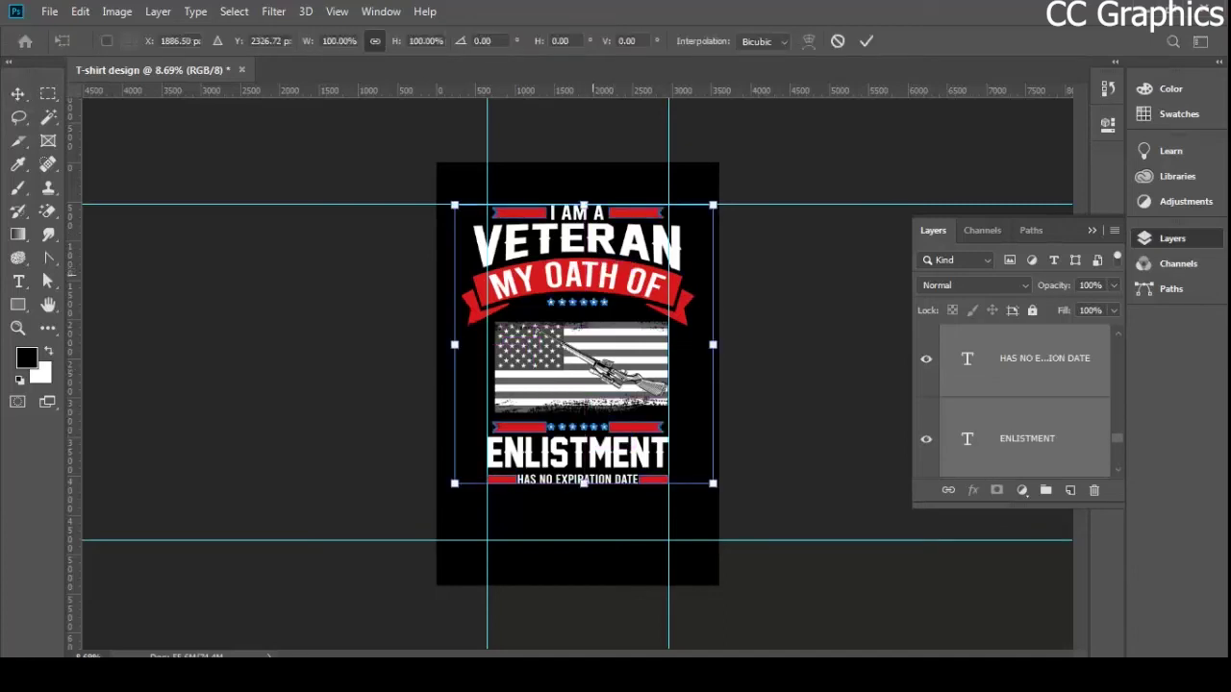
left_click_drag(601, 237, 596, 267)
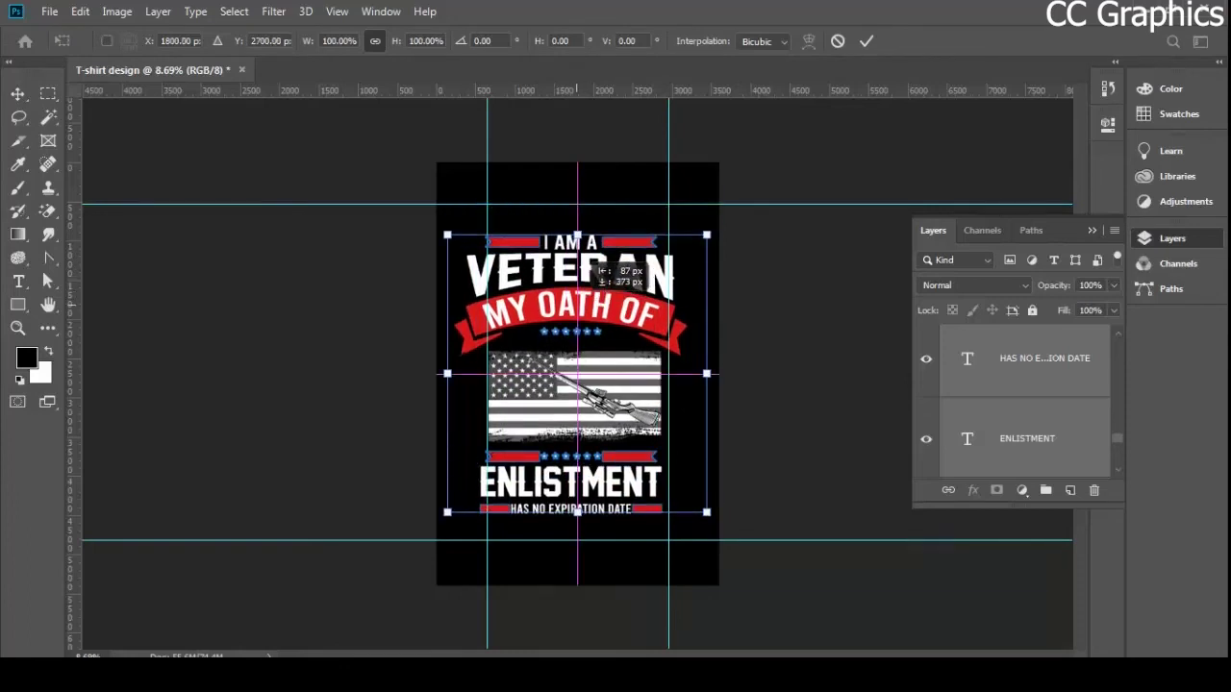
left_click_drag(596, 267, 596, 268)
key("Return")
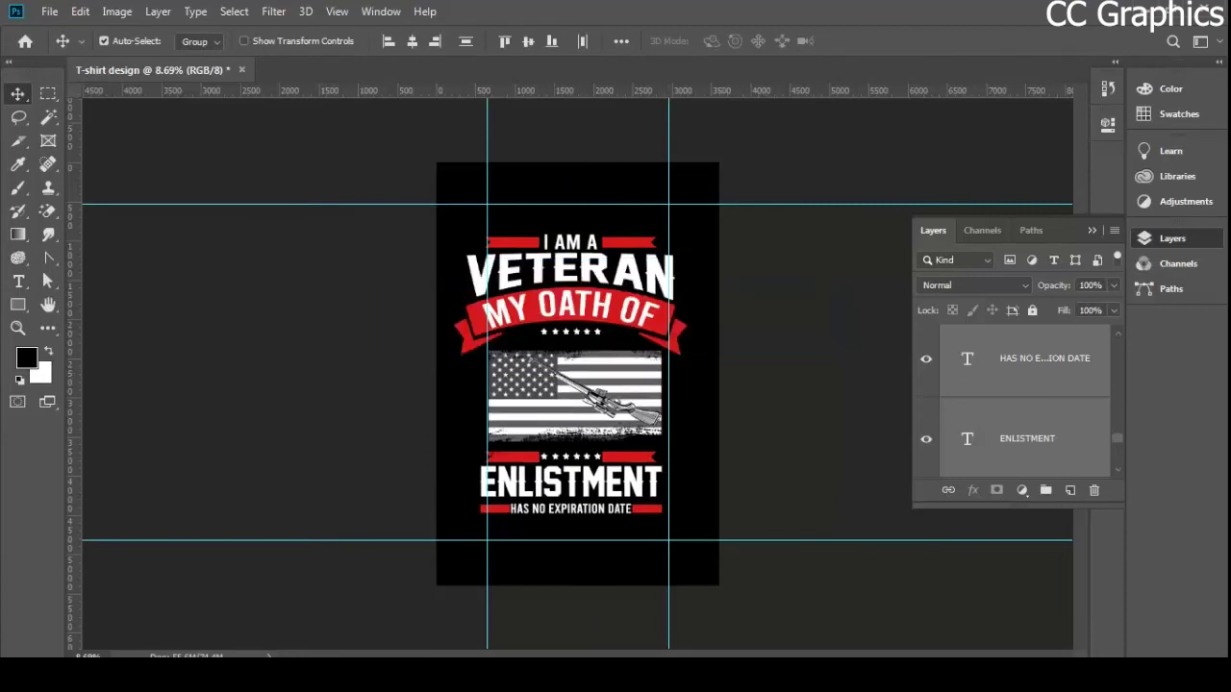
- Try to enlarge the selected design layers about their centre to roughly 109% so they span the canvas width
key("ctrl")
key("ctrl+t")
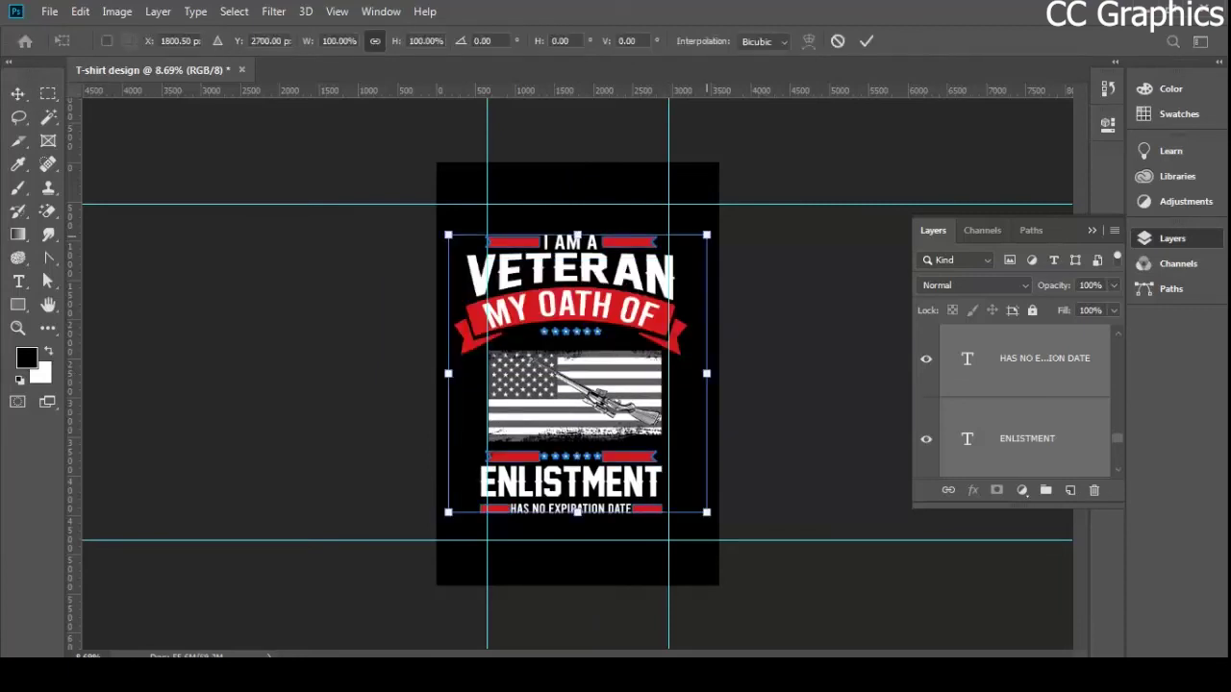
left_click_drag(707, 234, 719, 222)
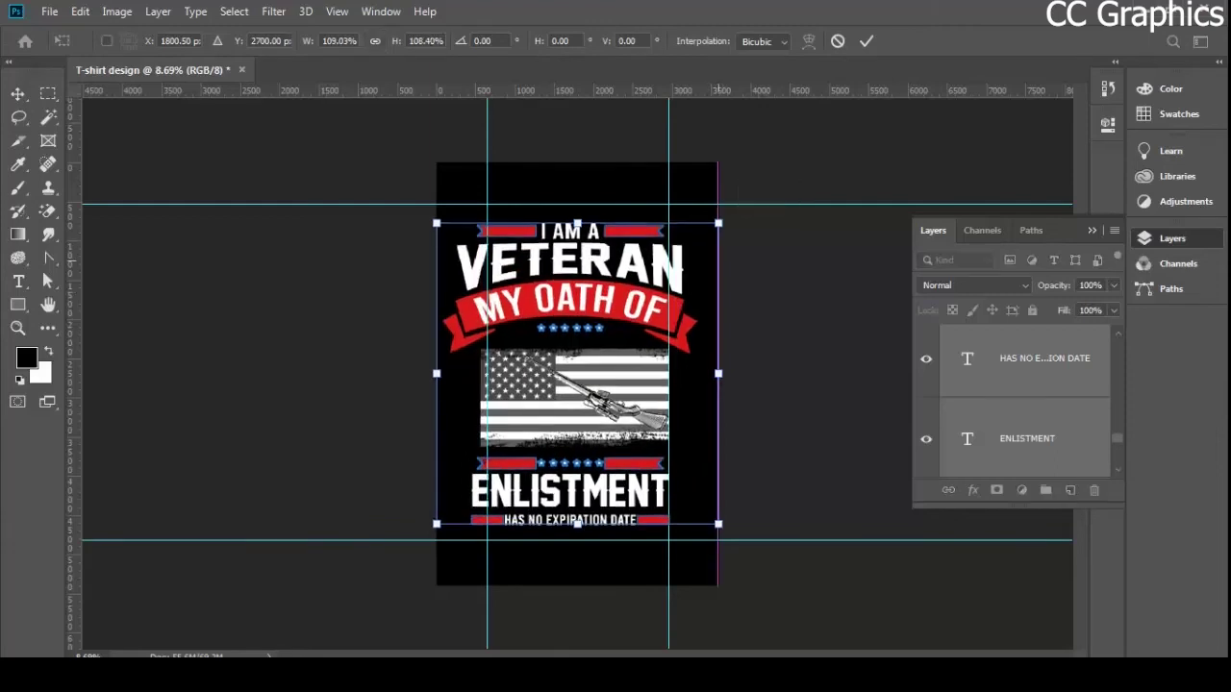
key("ctrl+z")
key("Return")
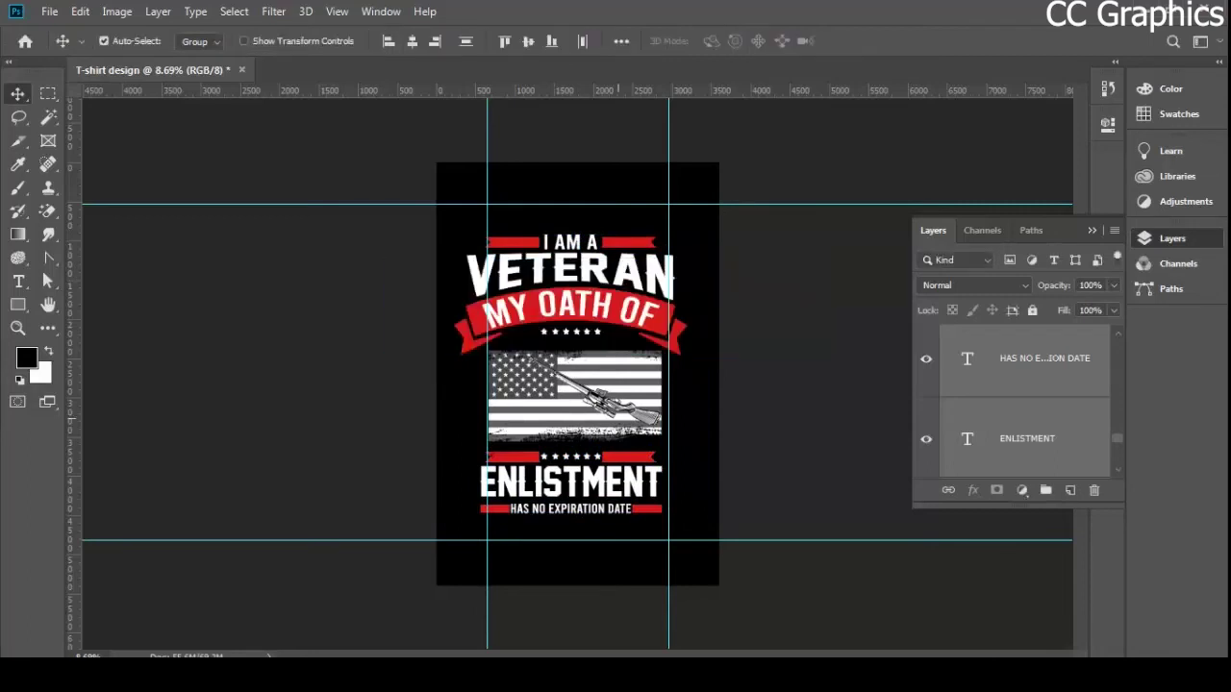
- Remove the two vertical and two horizontal guides from the canvas
scroll(1024, 399, "up", 4)
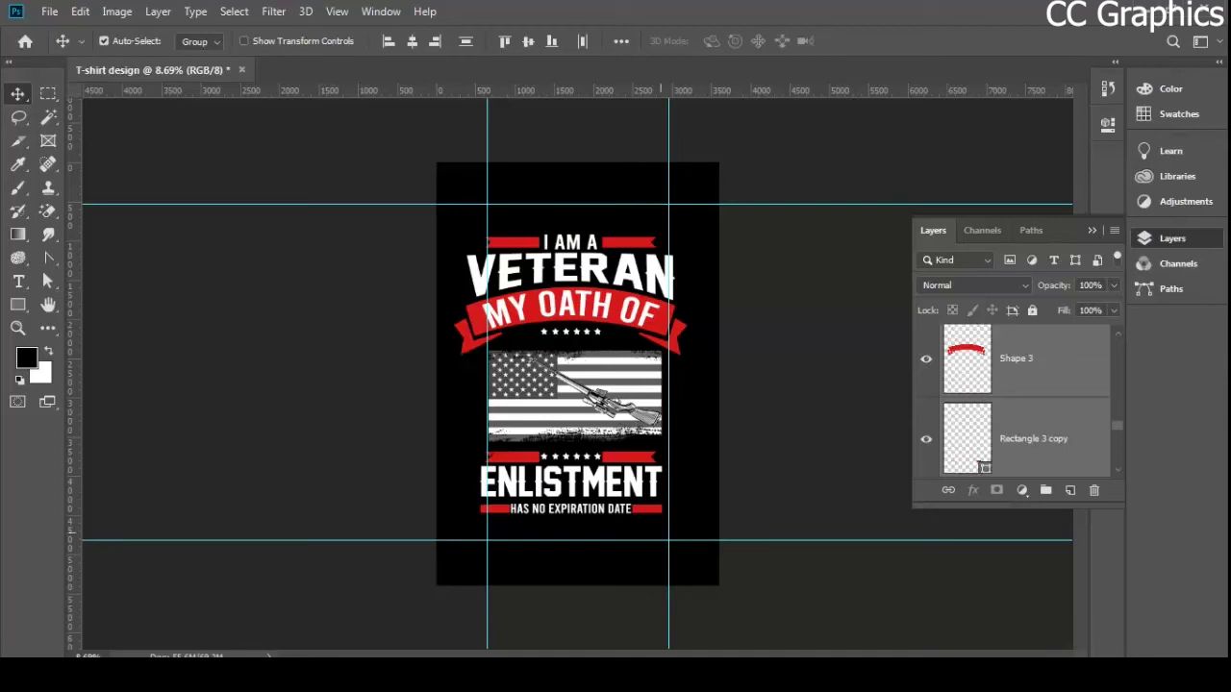
left_click_drag(668, 538, 58, 539)
left_click_drag(495, 541, 39, 125)
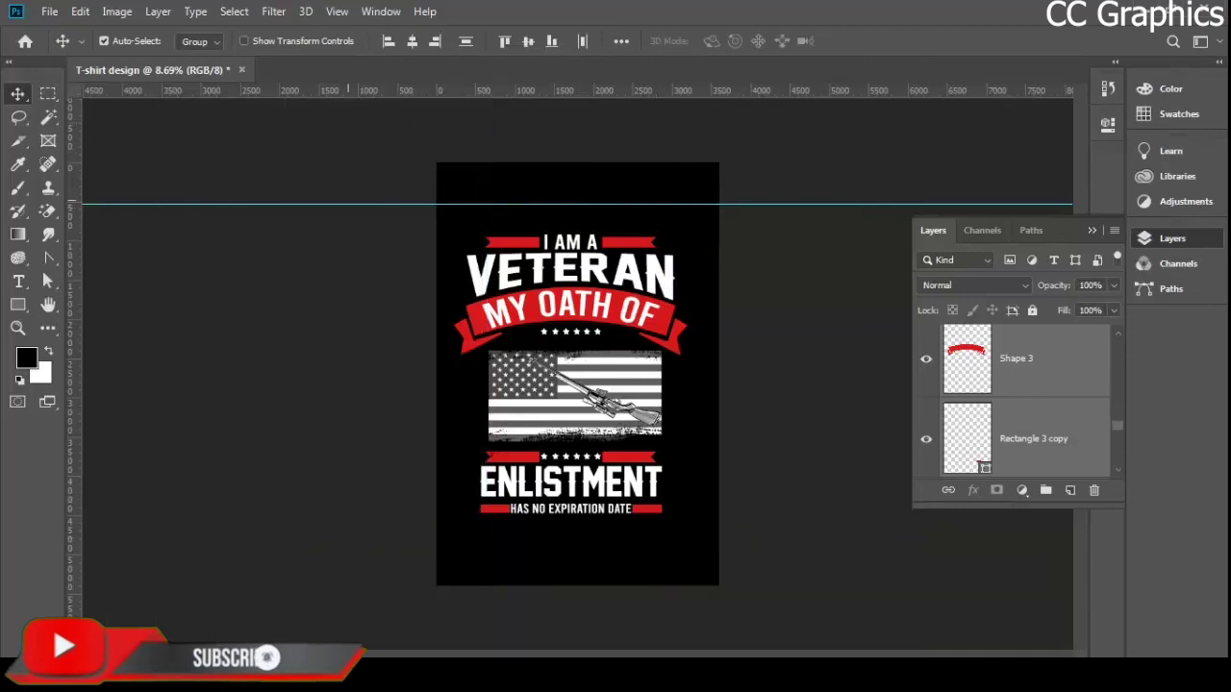
left_click_drag(354, 204, 381, 92)
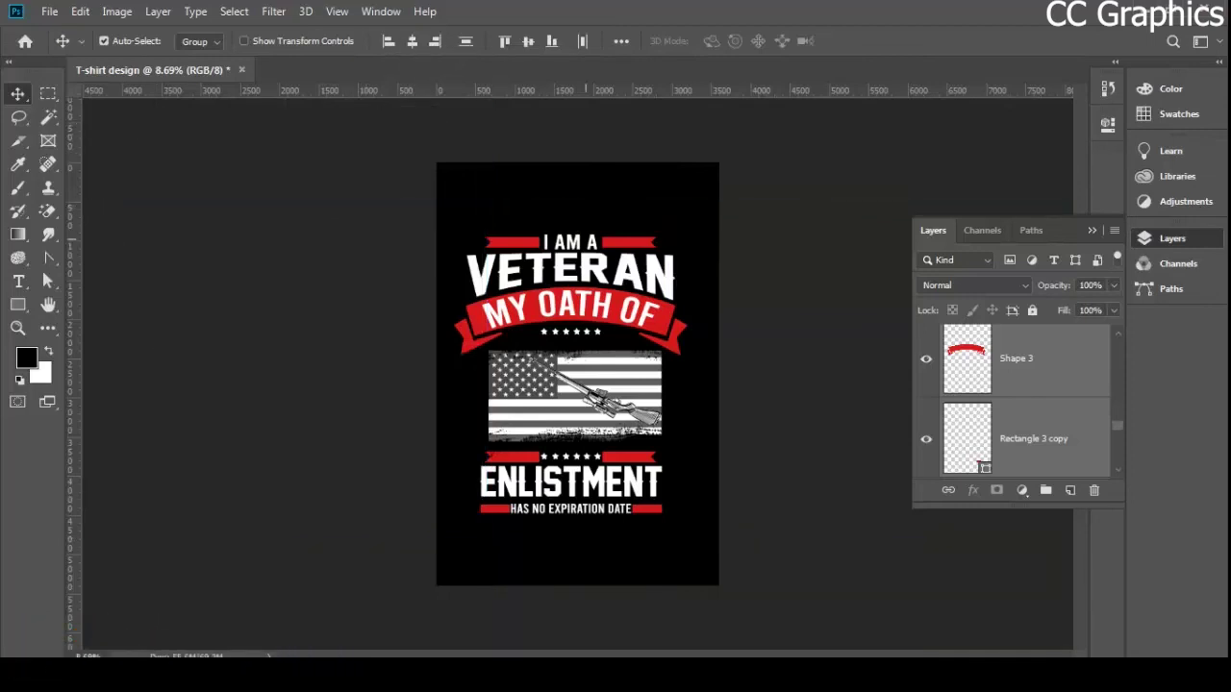
- Merge the selected design layers into a single layer and toggle its visibility to check it, leaving it visible
scroll(1019, 399, "up", 8)
scroll(1019, 399, "up", 2)
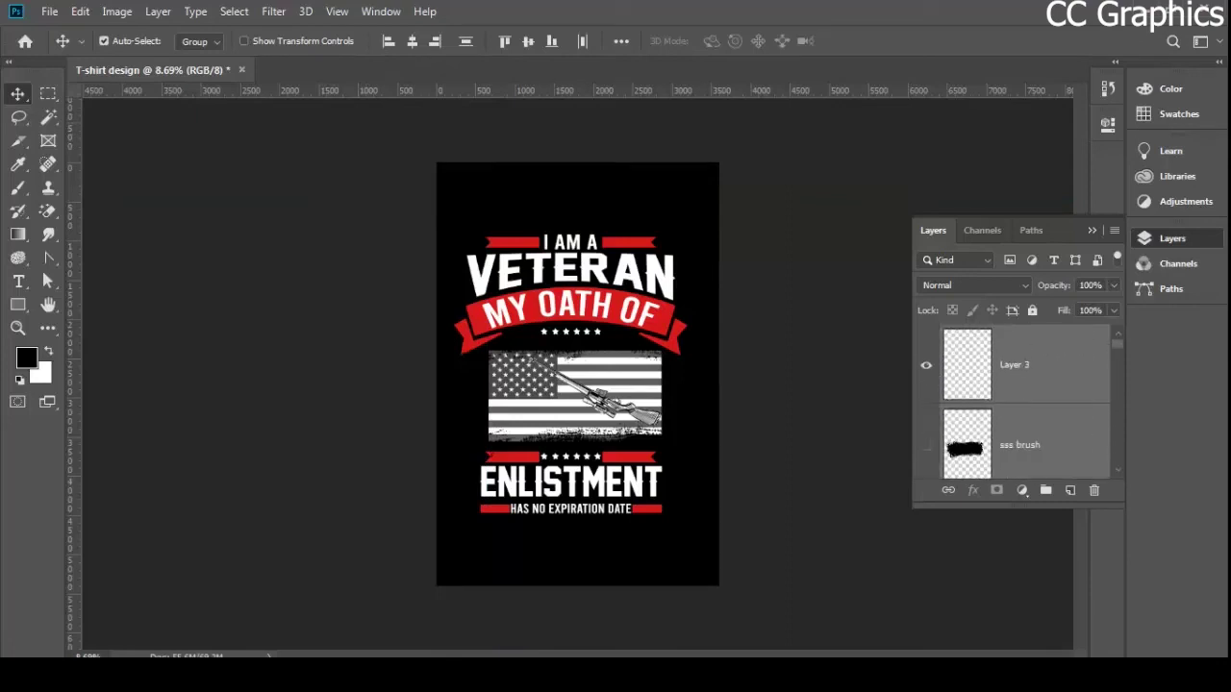
key("ctrl")
key("ctrl+e")
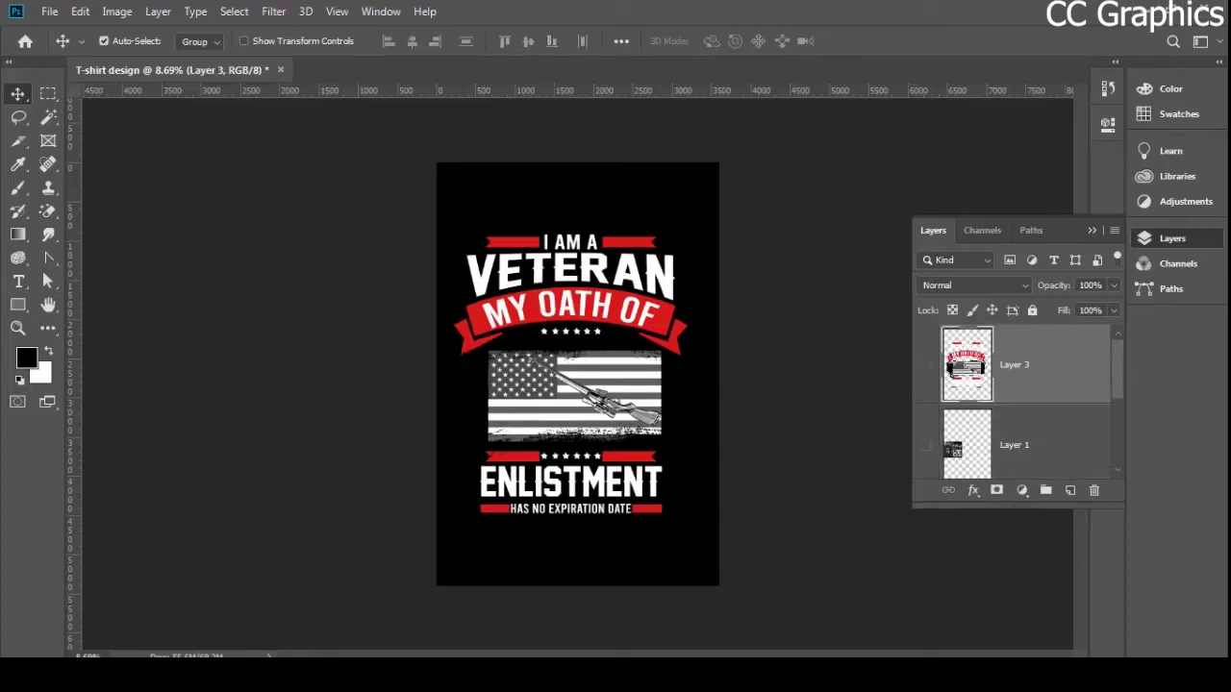
left_click(925, 365)
left_click(926, 364)
left_click(926, 365)
- Scale the merged design proportionally to about 111% and centre it on the canvas at X 1800 px, Y 2700 px
key("ctrl+t")
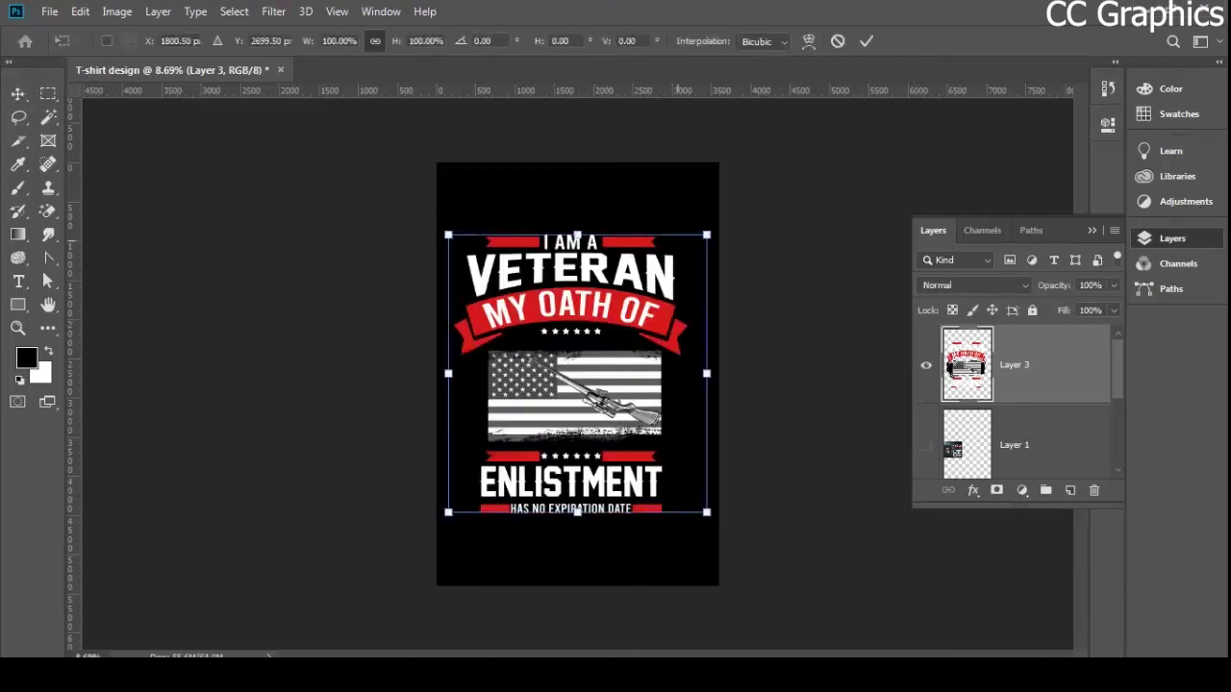
left_click_drag(708, 233, 738, 201)
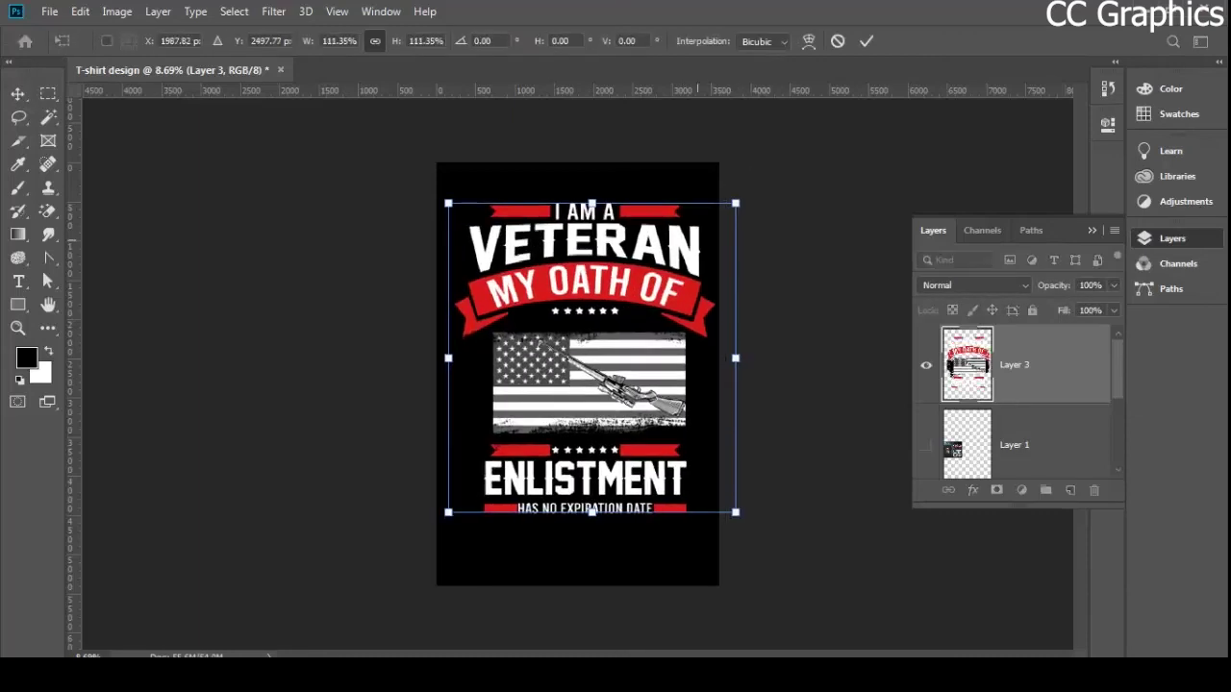
mouse_move(602, 262)
left_mouse_down()
mouse_move(588, 277)
mouse_move(613, 246)
left_mouse_up()
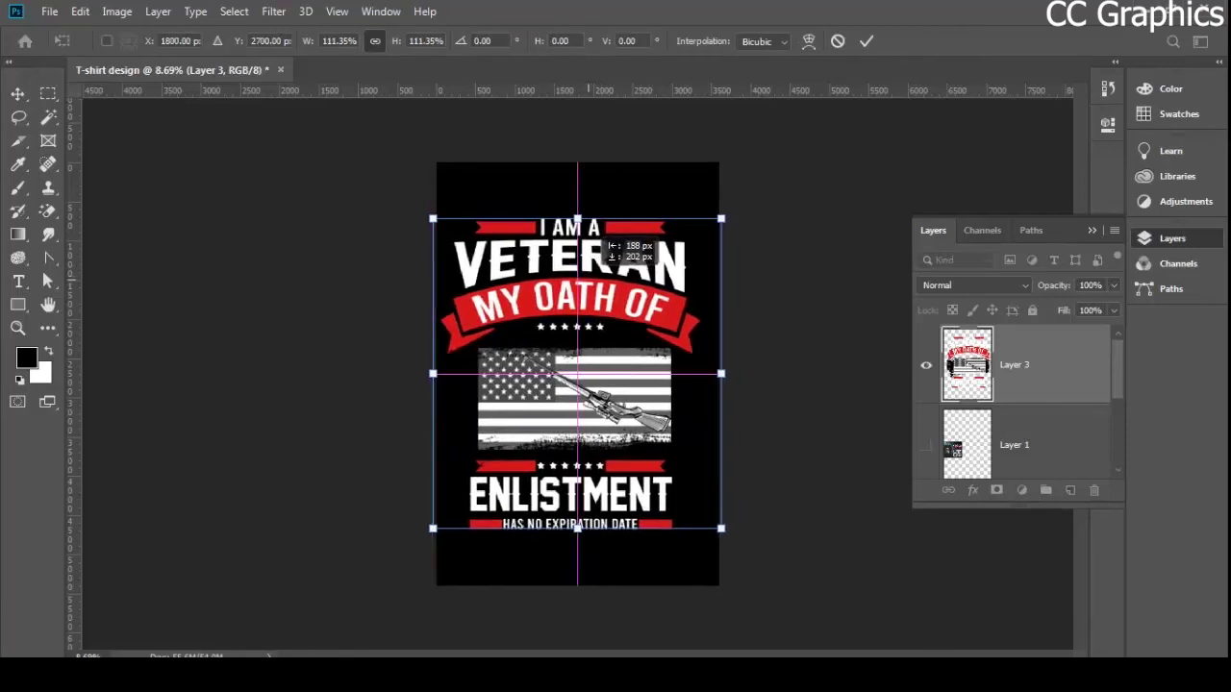
left_click_drag(590, 281, 587, 282)
key("Return")
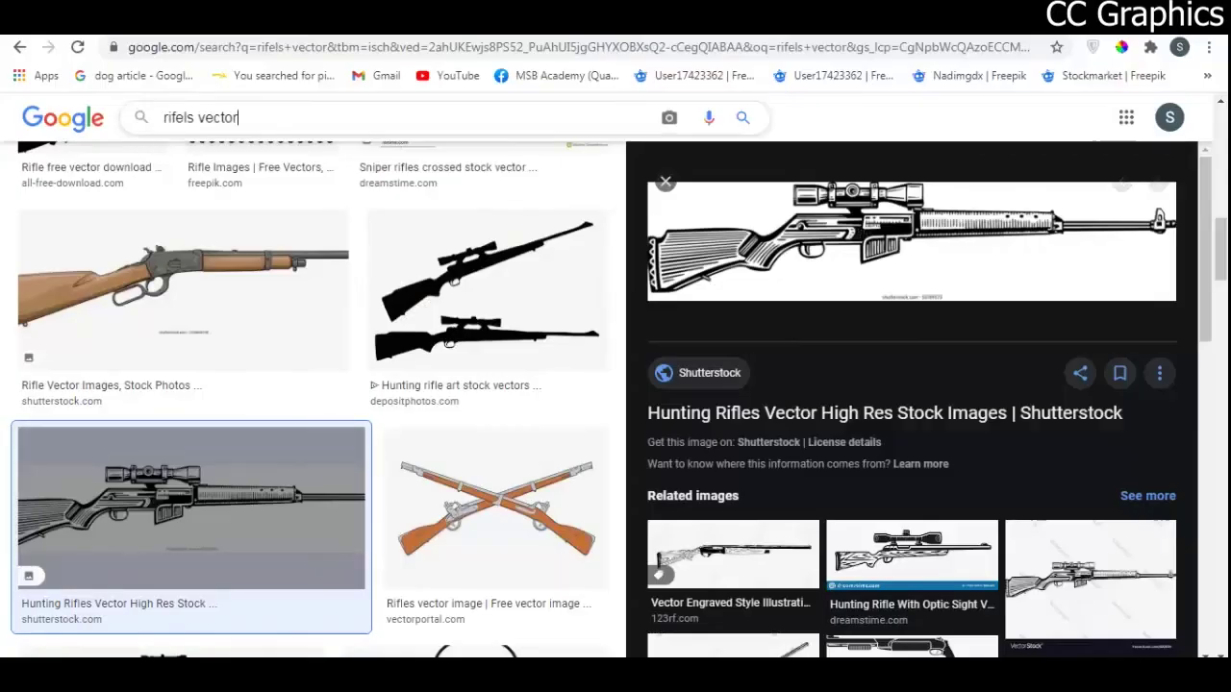
- Search Google Images for "grung effect" in place of the rifle query
key("ctrl+a")
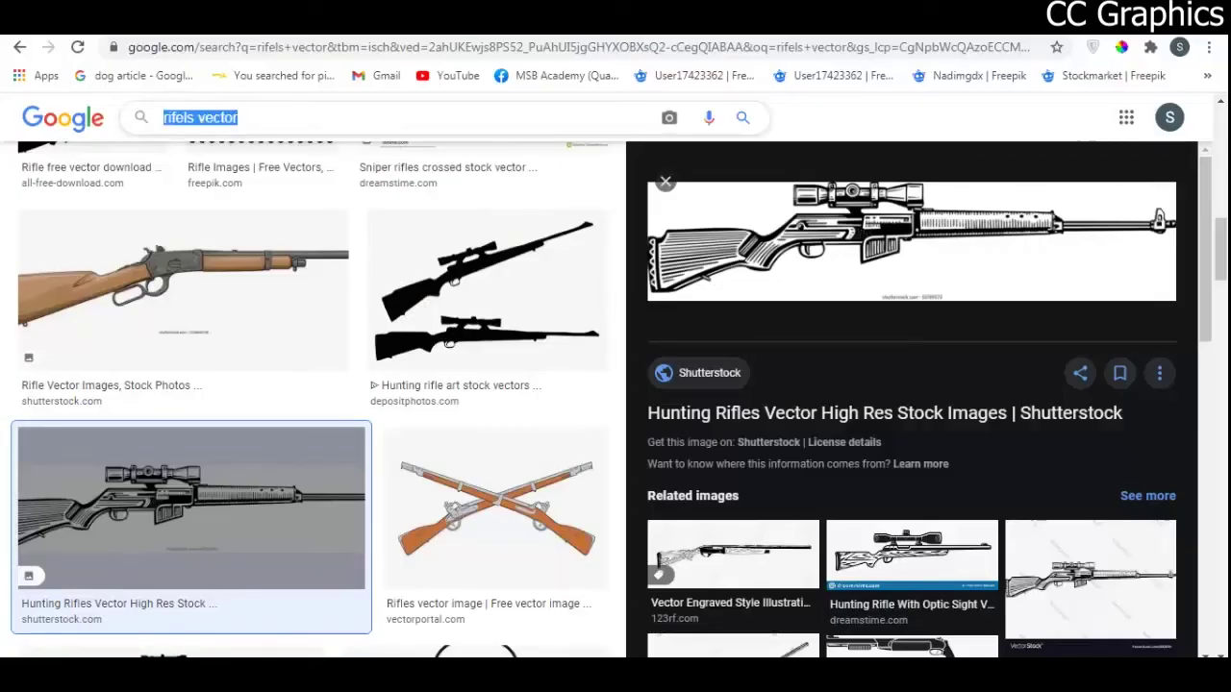
type("g")
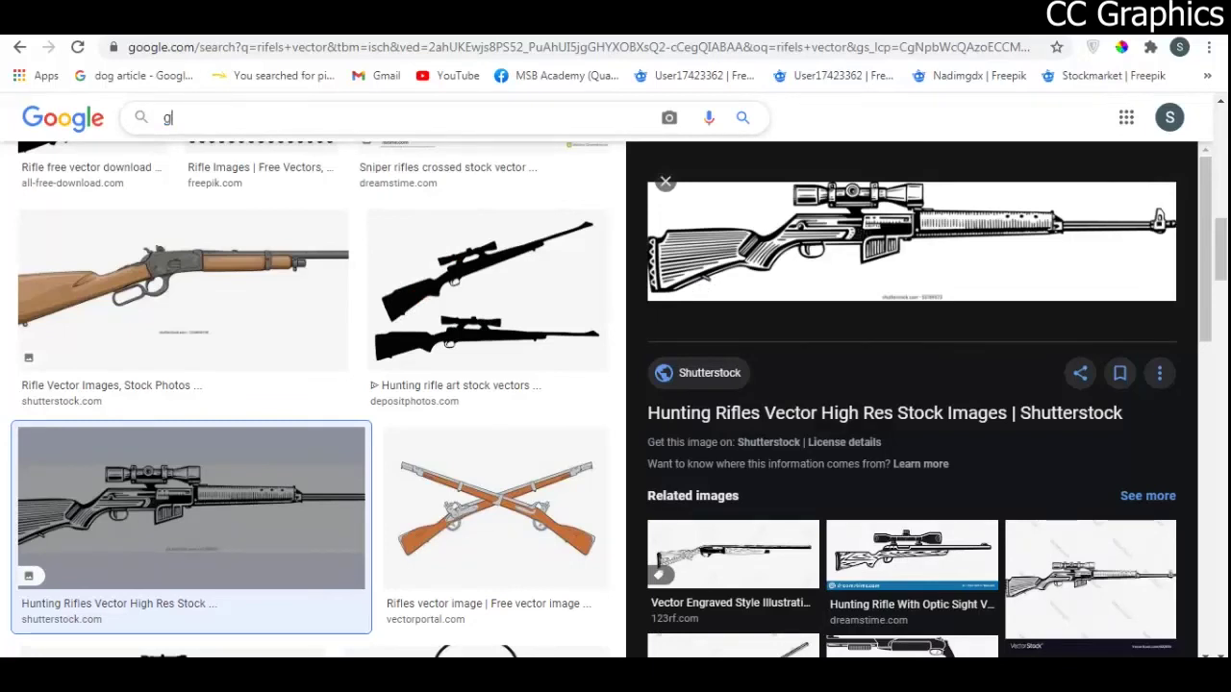
type("rung effect")
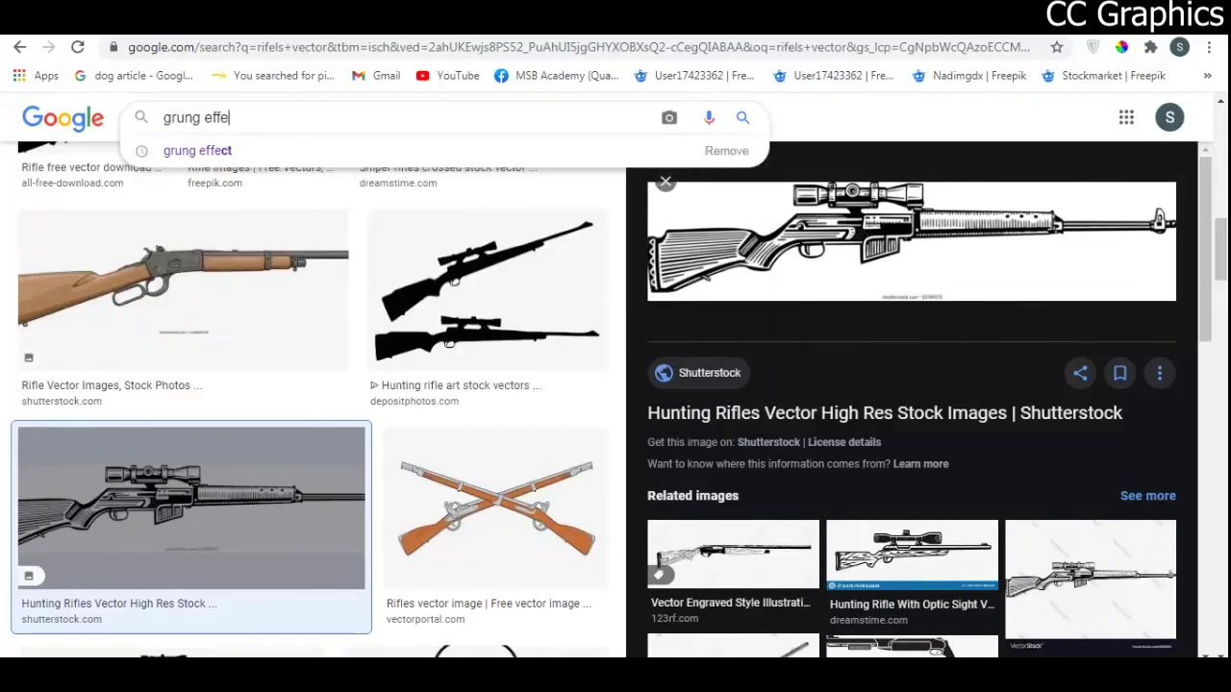
key("Return")
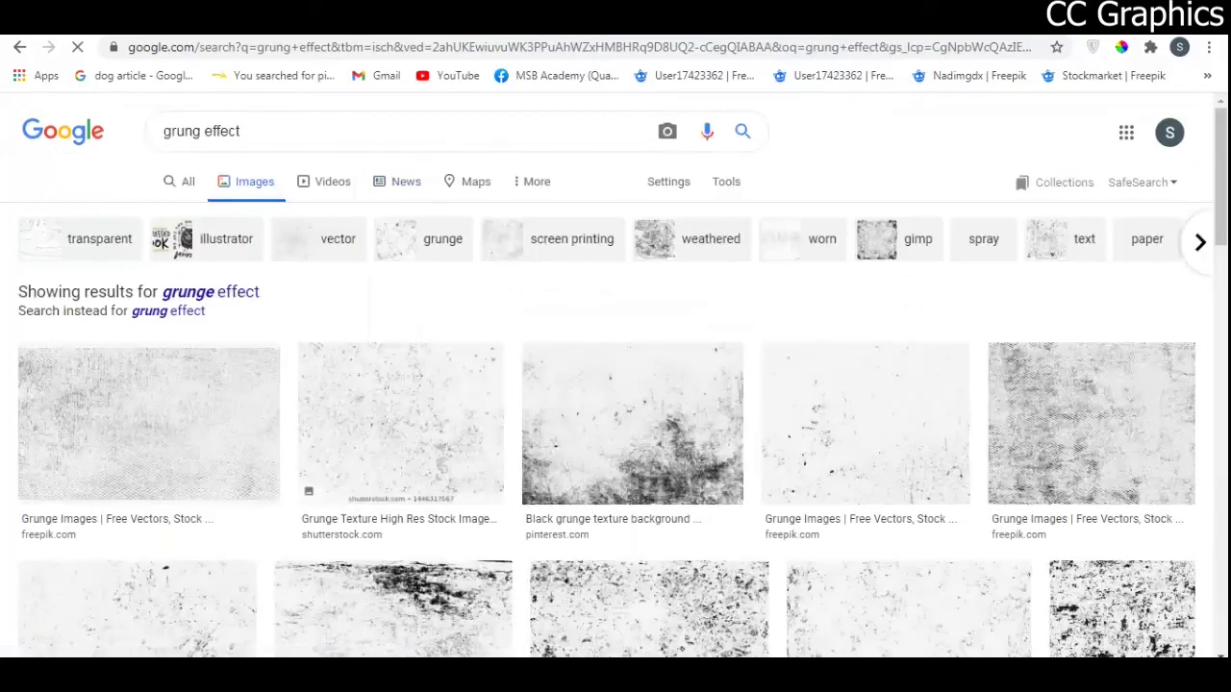
- Browse the grunge effect image results for a texture suitable to overlay on the merged T-shirt artwork
scroll(616, 398, "down", 5)
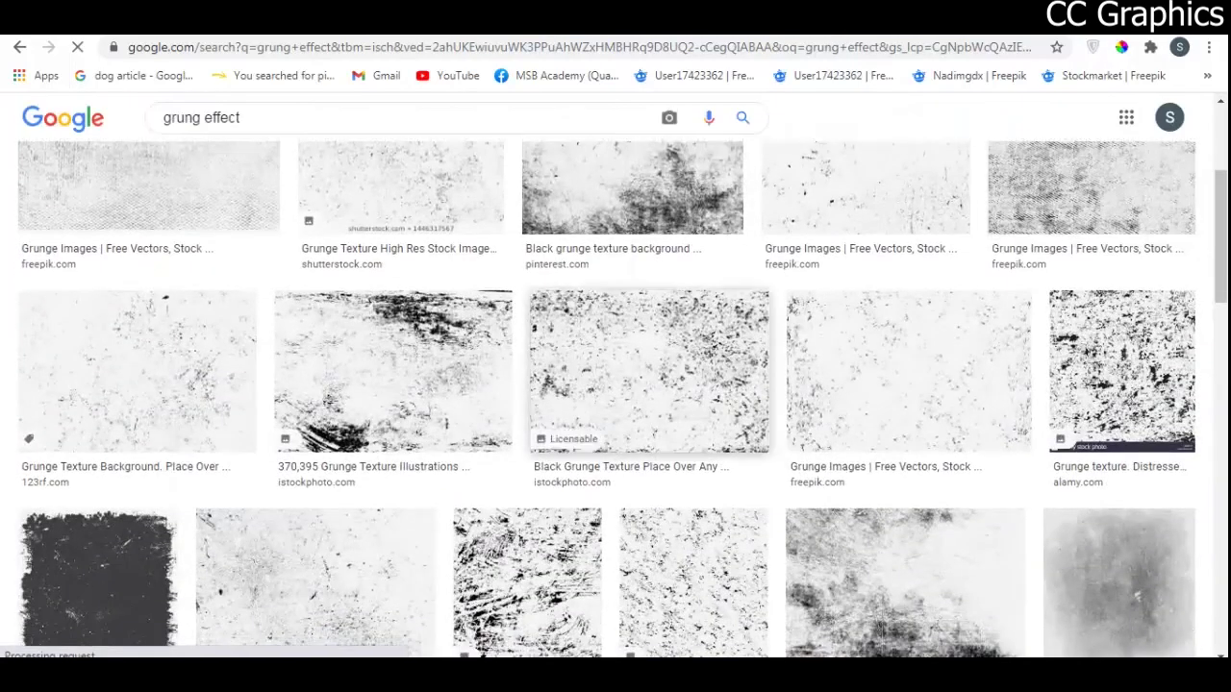
scroll(615, 398, "down", 1)
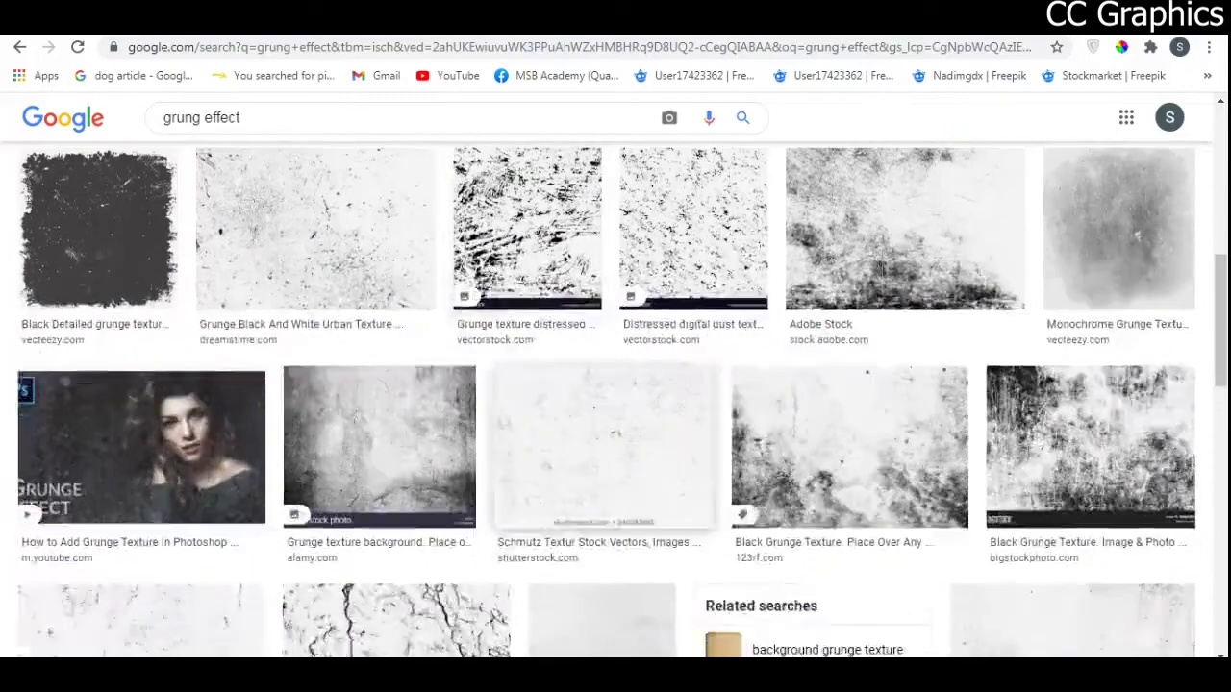
scroll(615, 398, "down", 5)
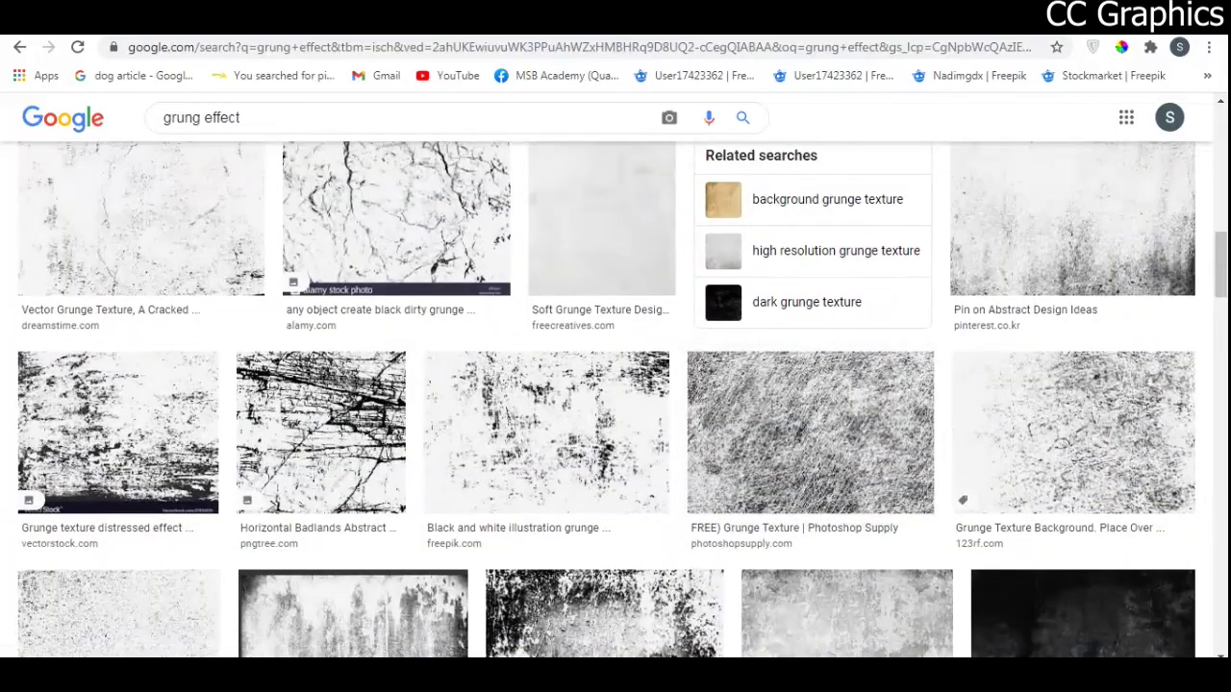
scroll(615, 398, "down", 2)
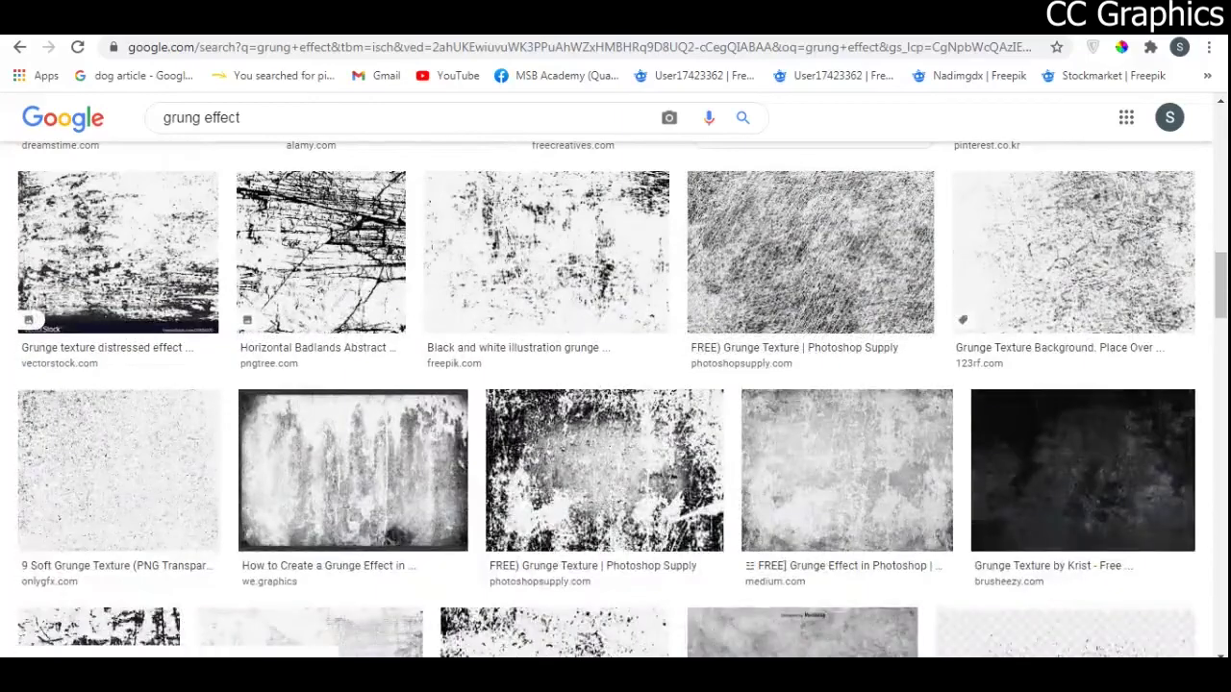
scroll(616, 398, "down", 5)
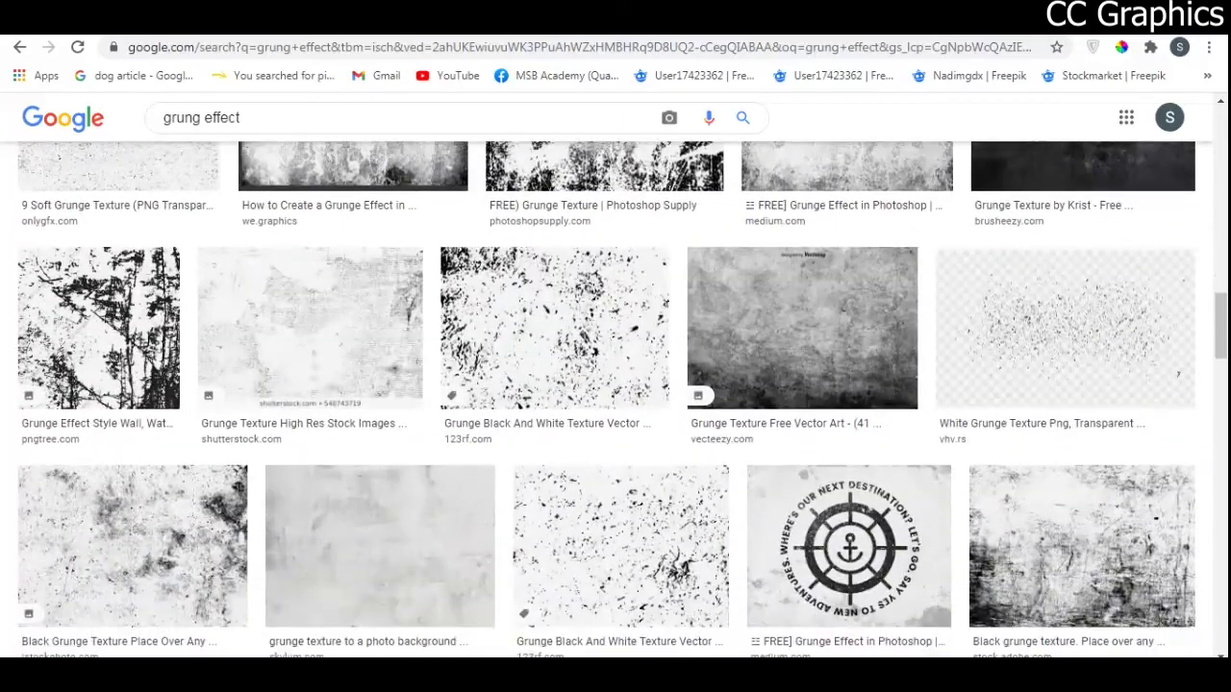
scroll(444, 461, "down", 3)
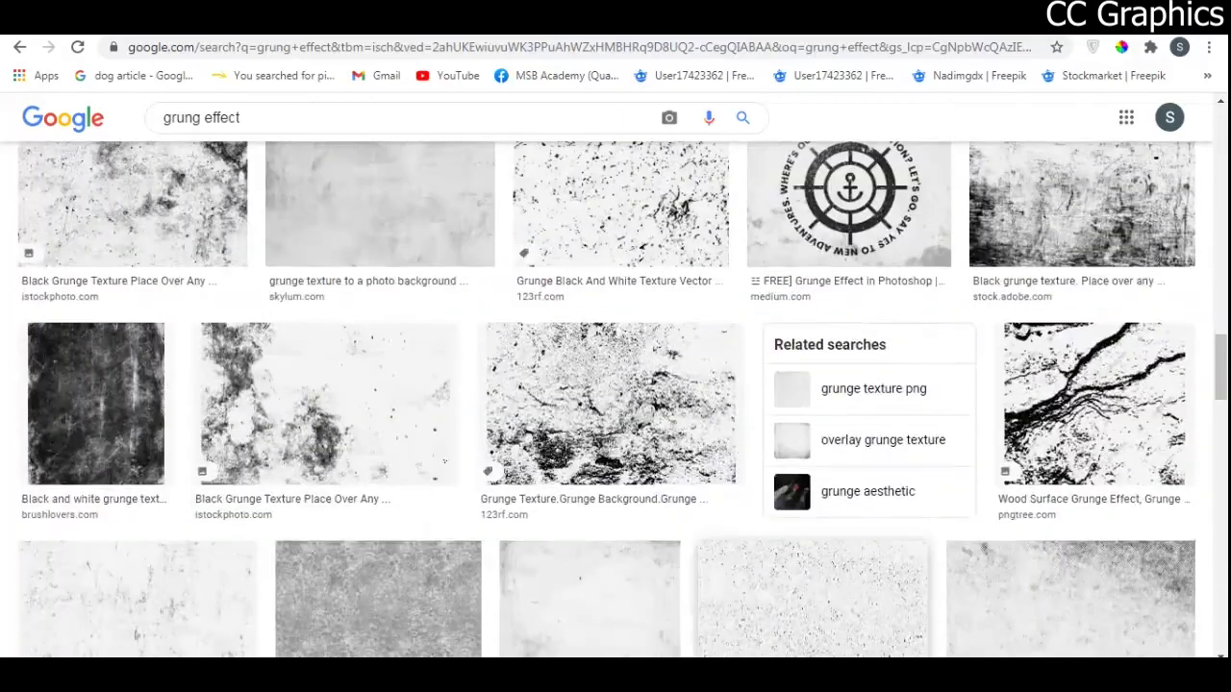
scroll(444, 462, "up", 13)
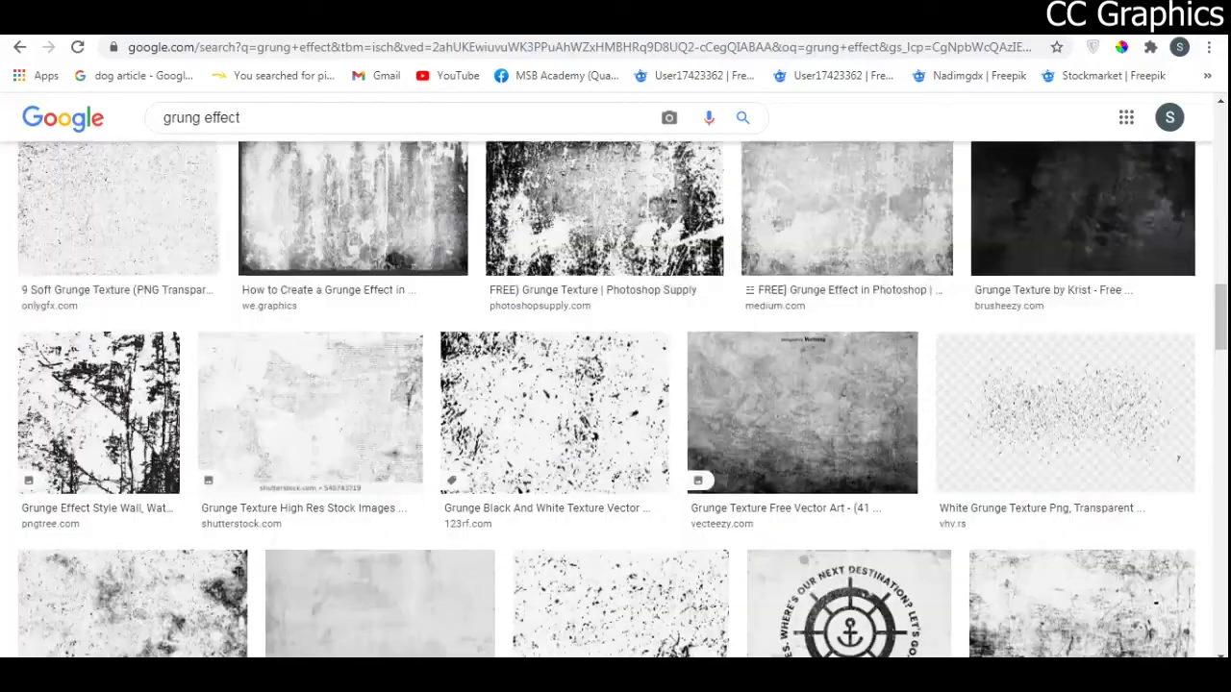
scroll(445, 462, "up", 2)
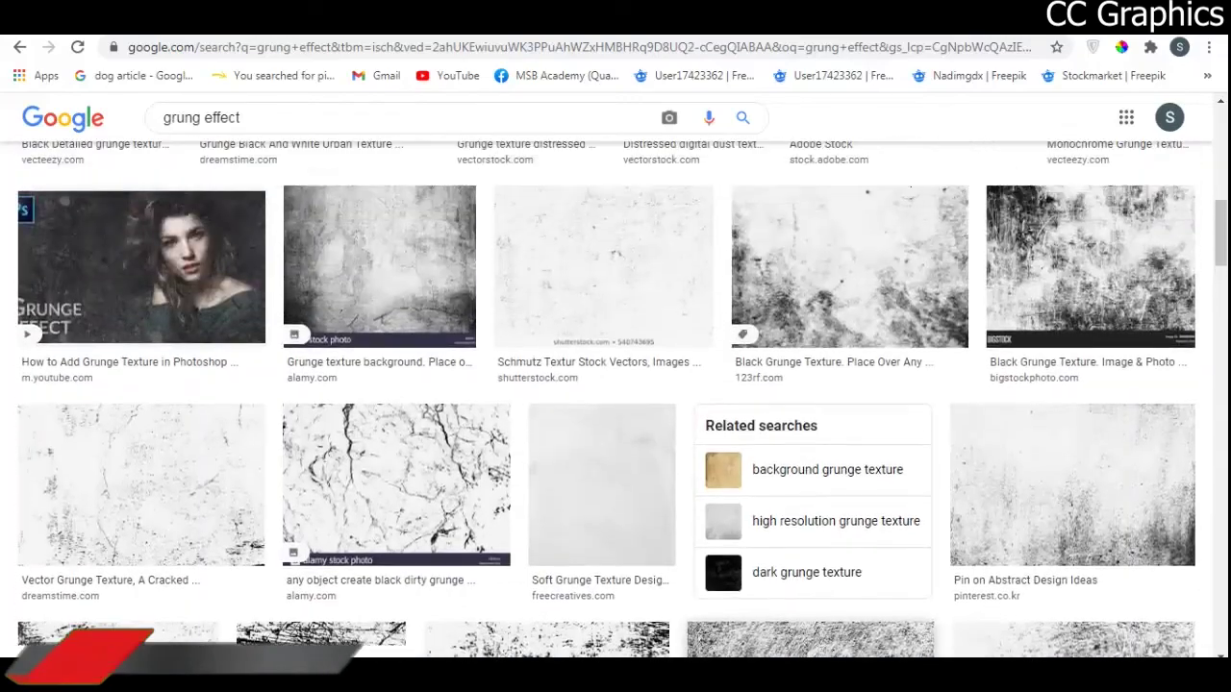
scroll(444, 461, "down", 4)
scroll(444, 461, "up", 2)
scroll(444, 461, "up", 2)
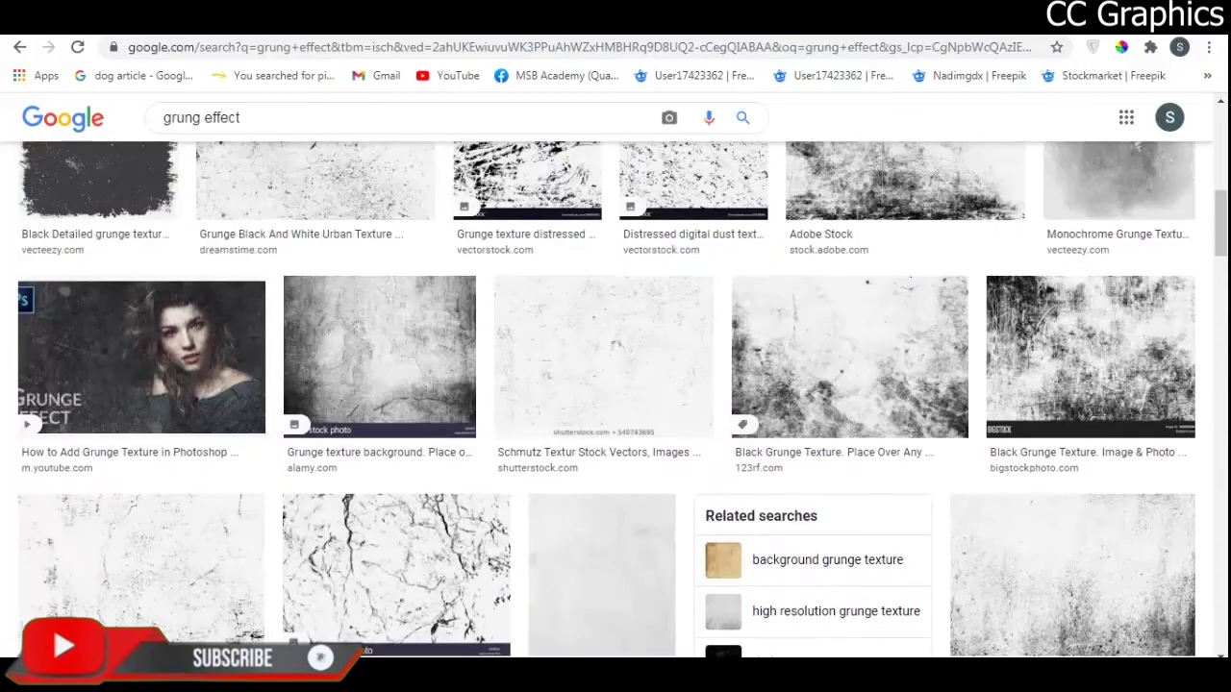
scroll(444, 461, "down", 3)
- Open the scratchy black-and-white grunge texture from Photoshop Supply and copy its preview image
left_click(811, 523)
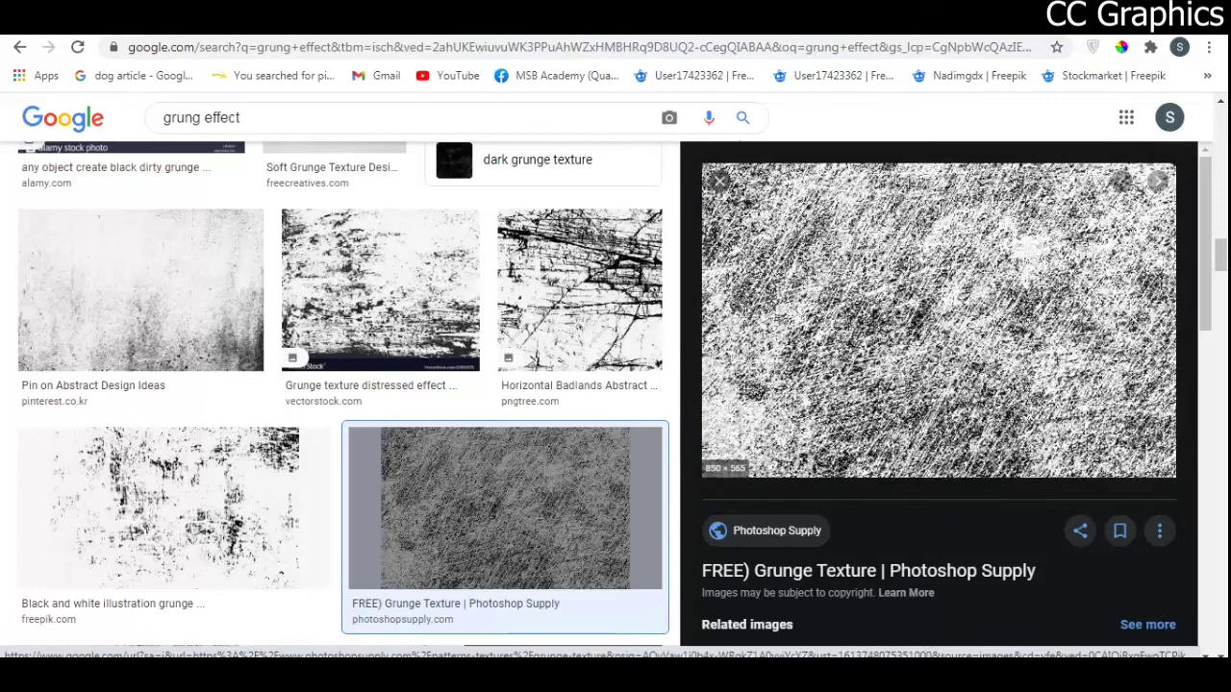
right_click(898, 274)
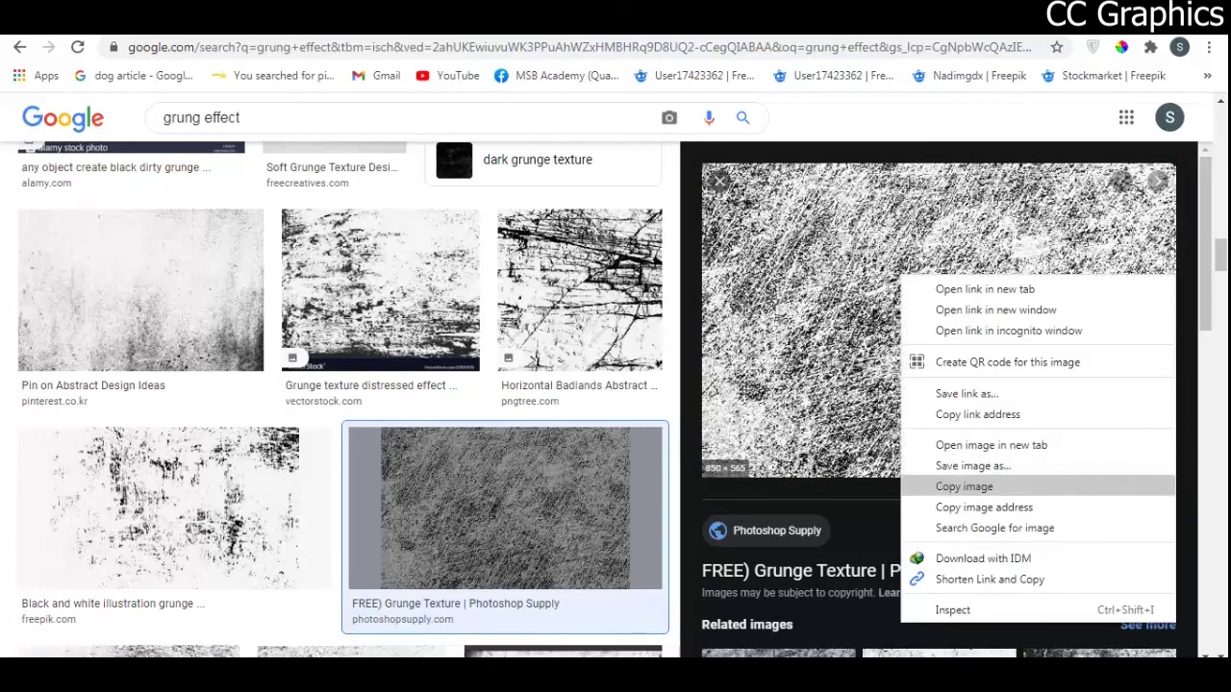
left_click(963, 487)
- Switch to Photoshop and paste the copied grunge texture into a new layer above the merged design
key("alt+Tab")
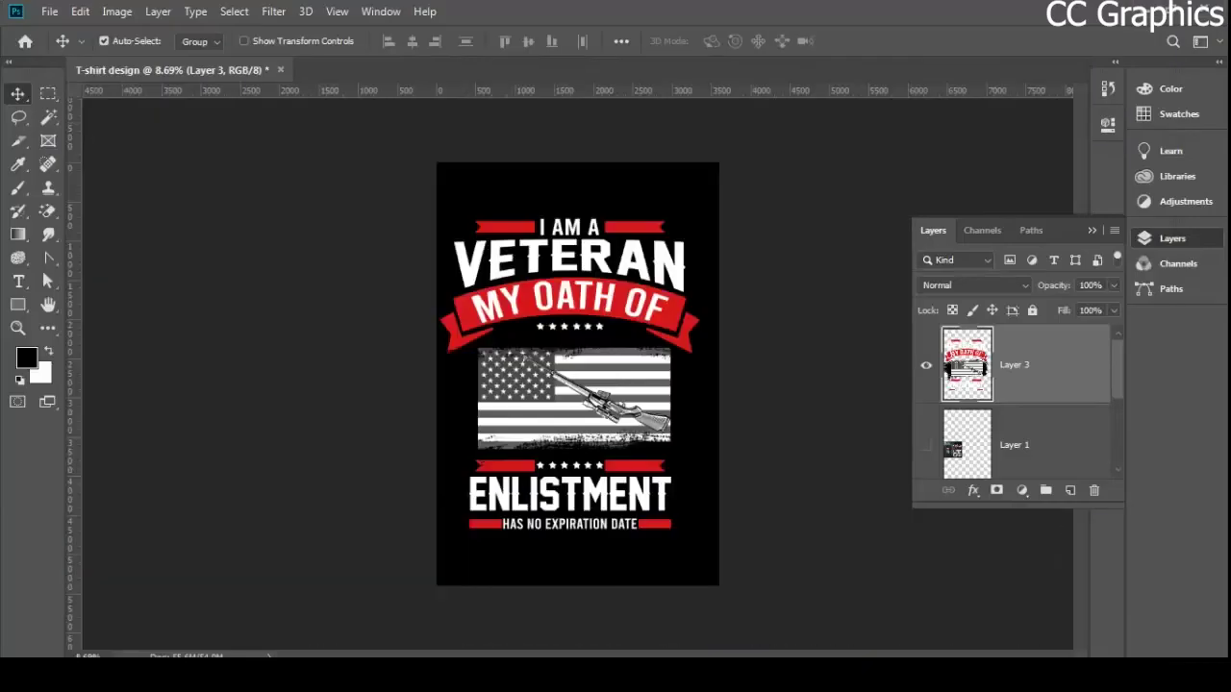
left_click(1069, 490)
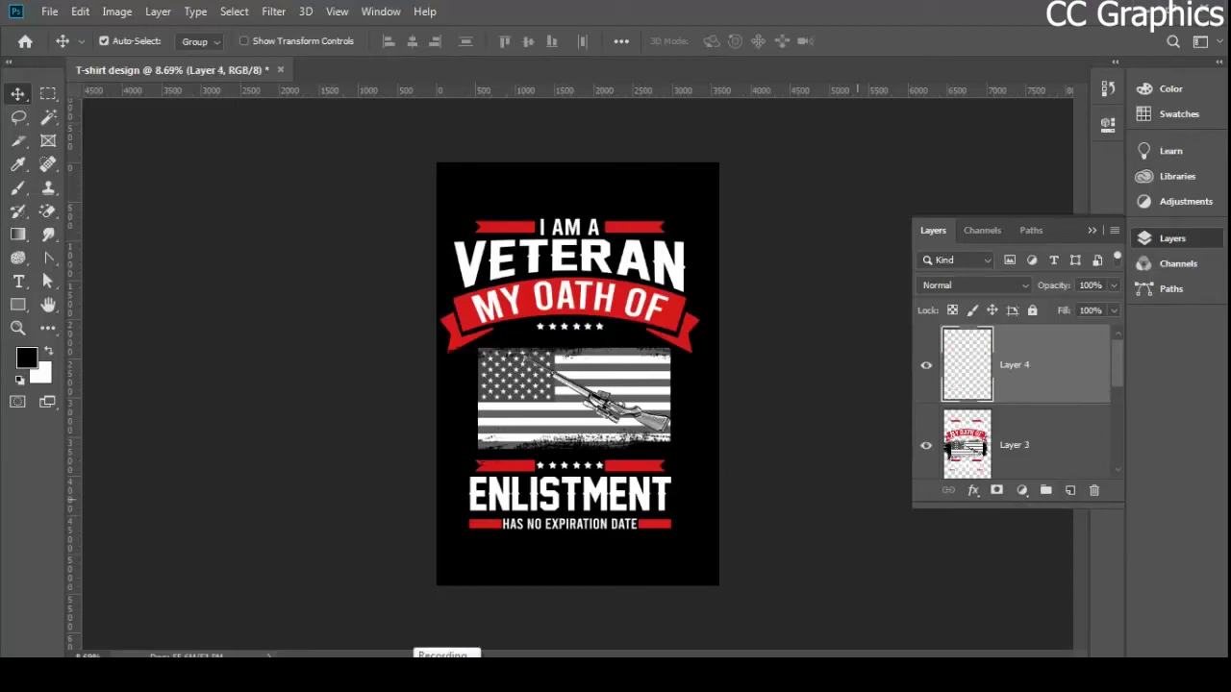
key("ctrl+v")
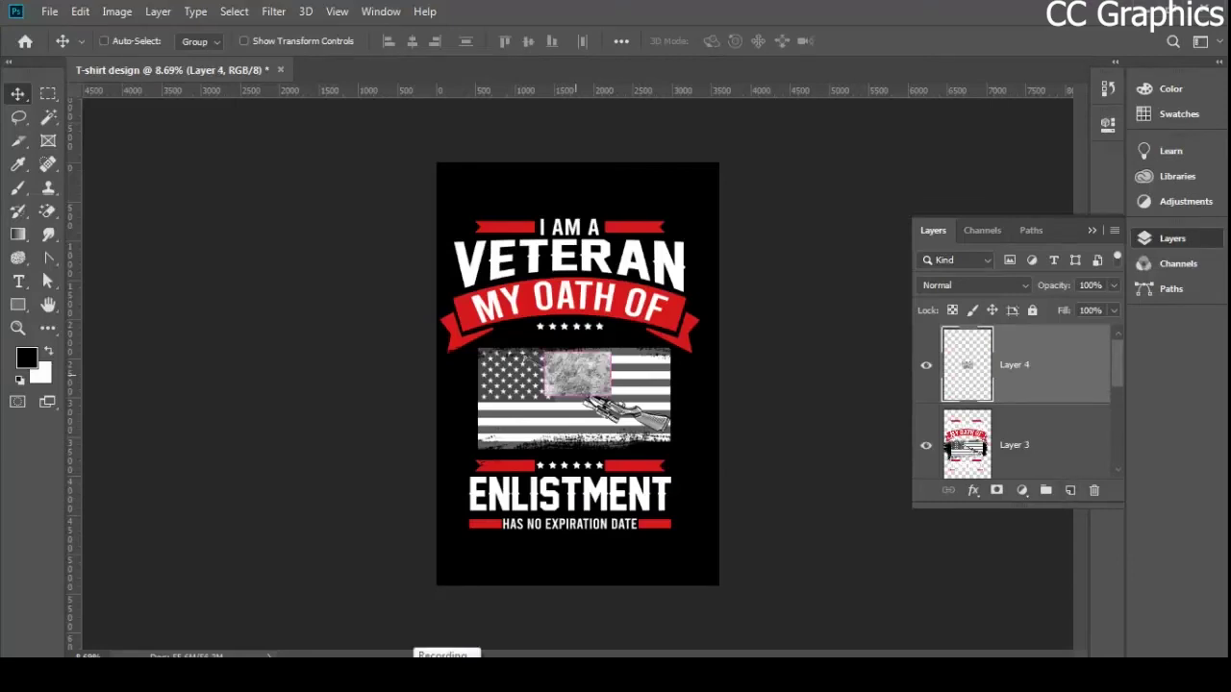
- Rotate the pasted grunge texture -90°, enlarge it proportionally to about 544% and centre it at X 1800 px, Y 2700 px
key("ctrl+t")
left_click_drag(612, 352, 858, 187)
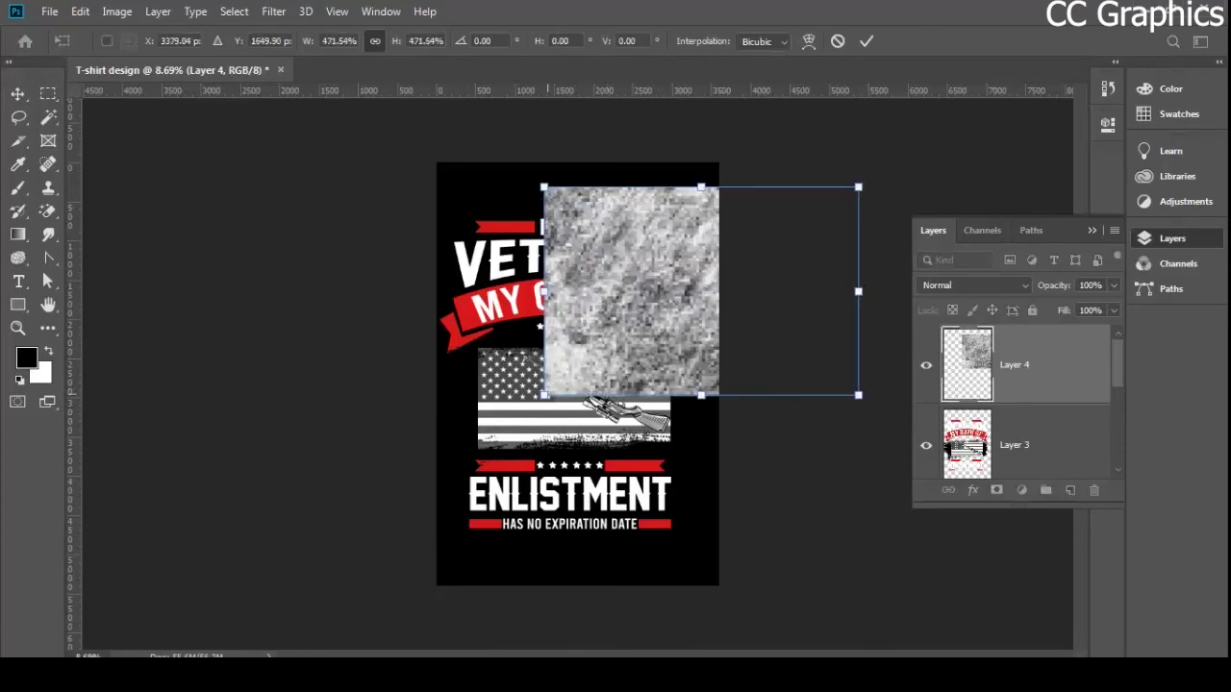
left_click_drag(860, 400, 810, 134)
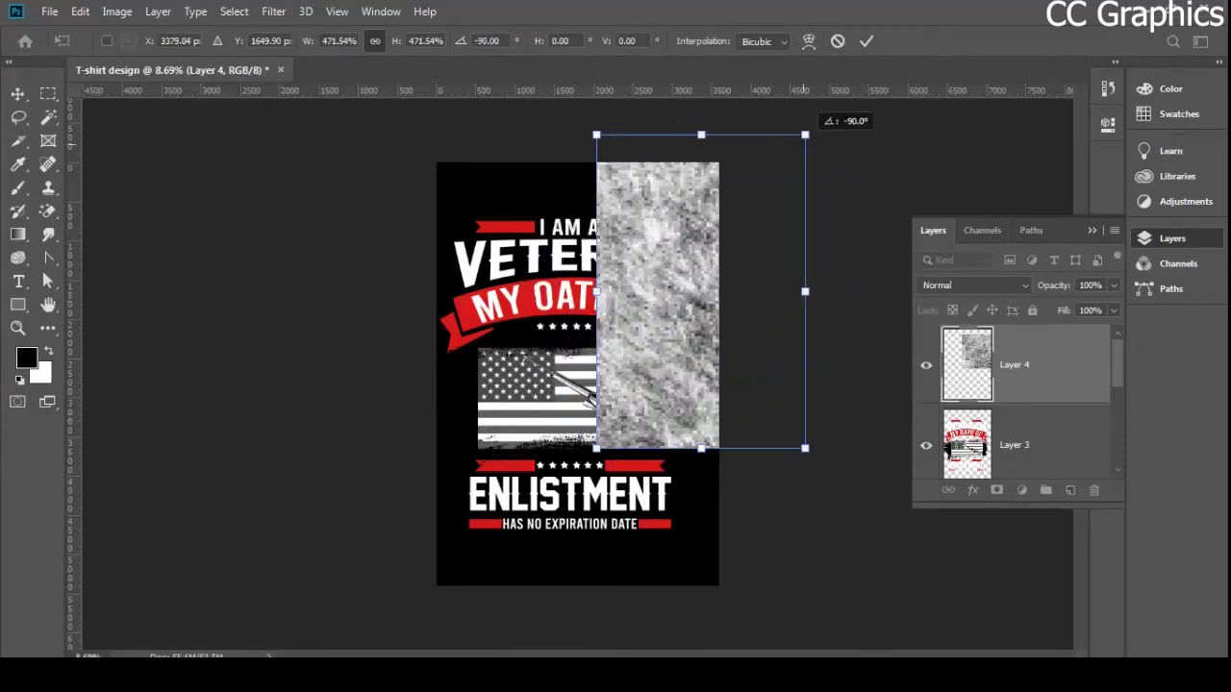
left_click_drag(707, 193, 581, 276)
left_click_drag(575, 319, 599, 309)
left_click_drag(681, 219, 715, 170)
mouse_move(620, 273)
left_mouse_down()
mouse_move(607, 280)
mouse_move(605, 242)
mouse_move(606, 267)
left_mouse_up()
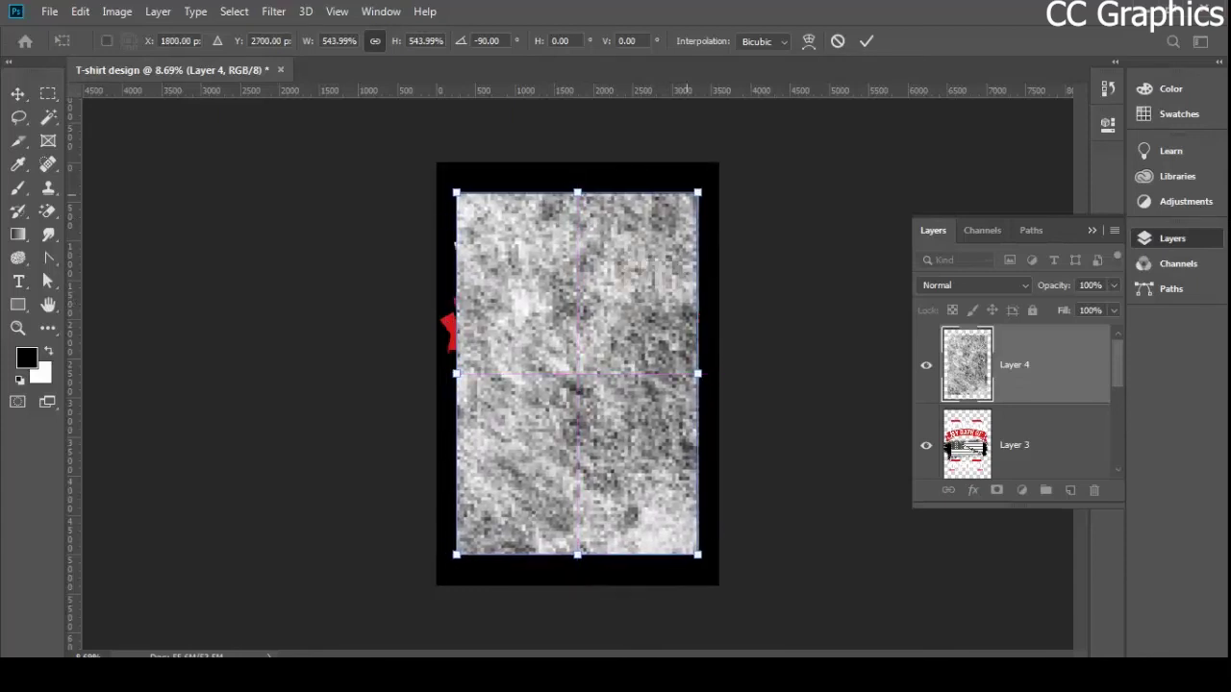
- Enlarge the grunge texture further to about 602%, recentre it at X 1800 px, Y 2700 px and apply the transform
left_click_drag(698, 192, 709, 174)
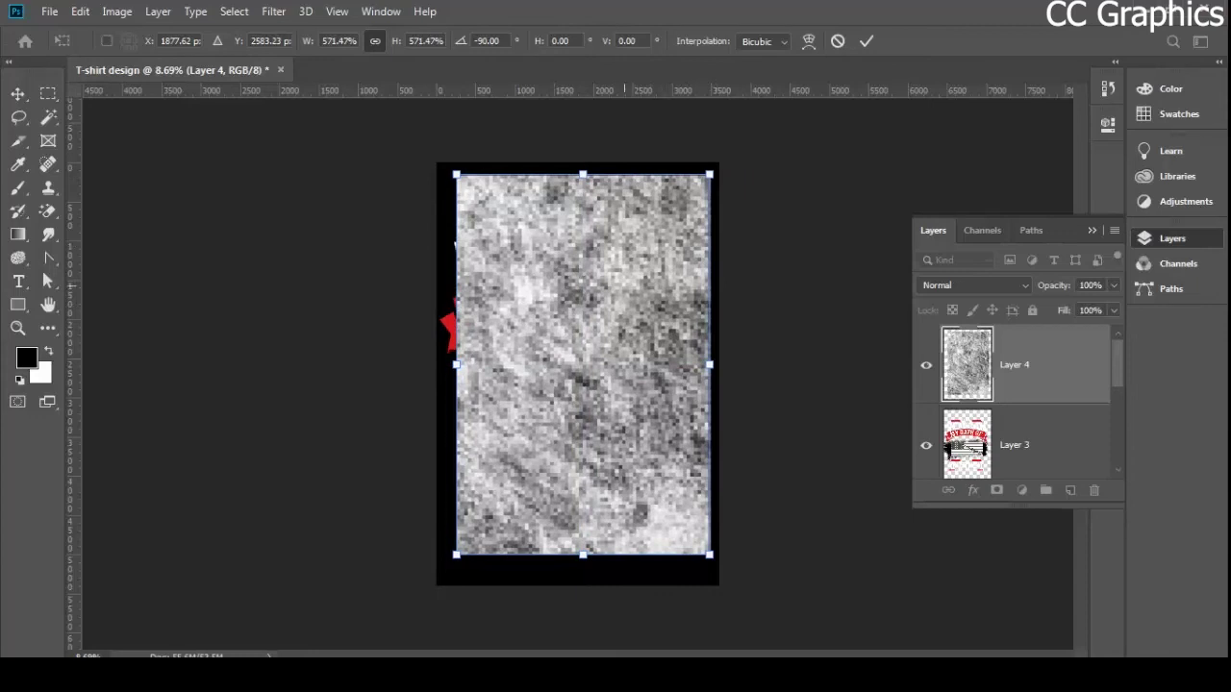
left_click_drag(621, 274, 615, 283)
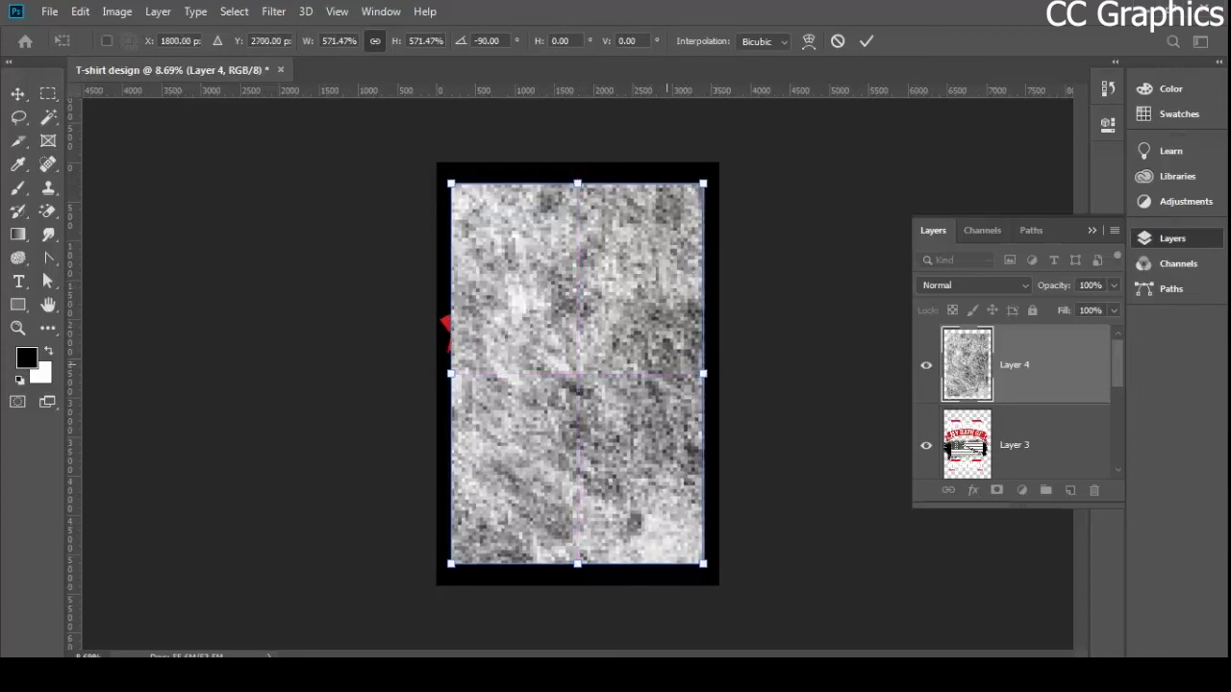
left_click_drag(446, 322, 442, 323)
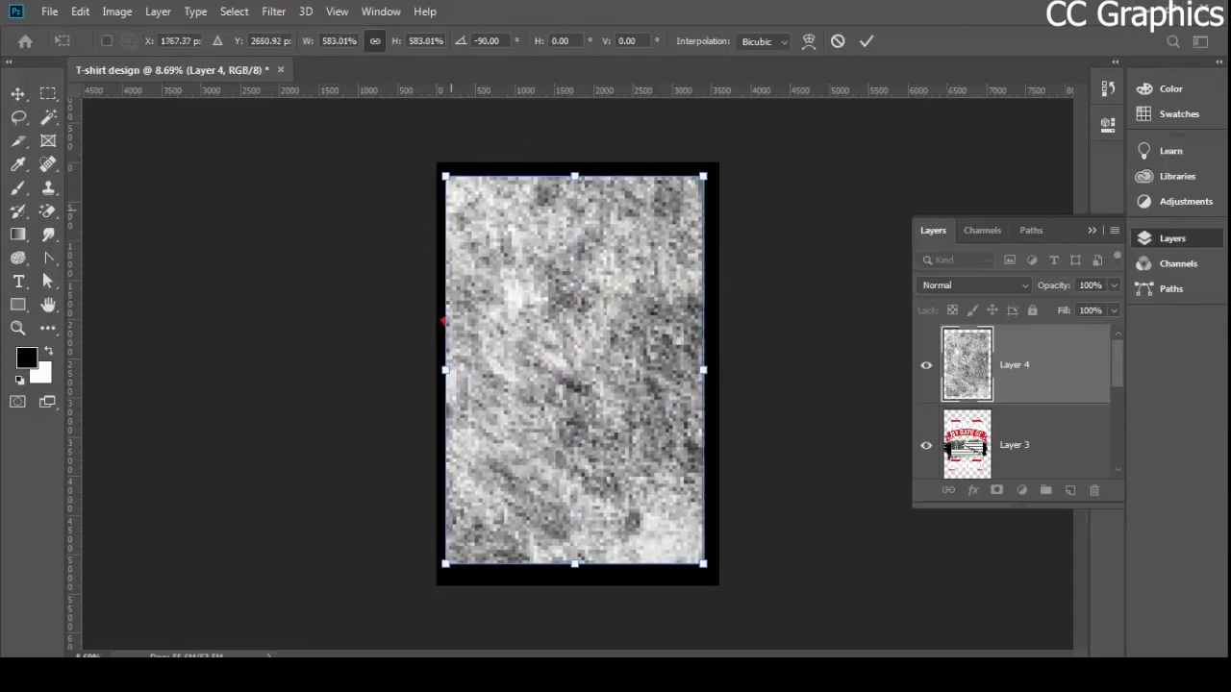
left_click_drag(585, 305, 589, 301)
left_click_drag(593, 252, 592, 252)
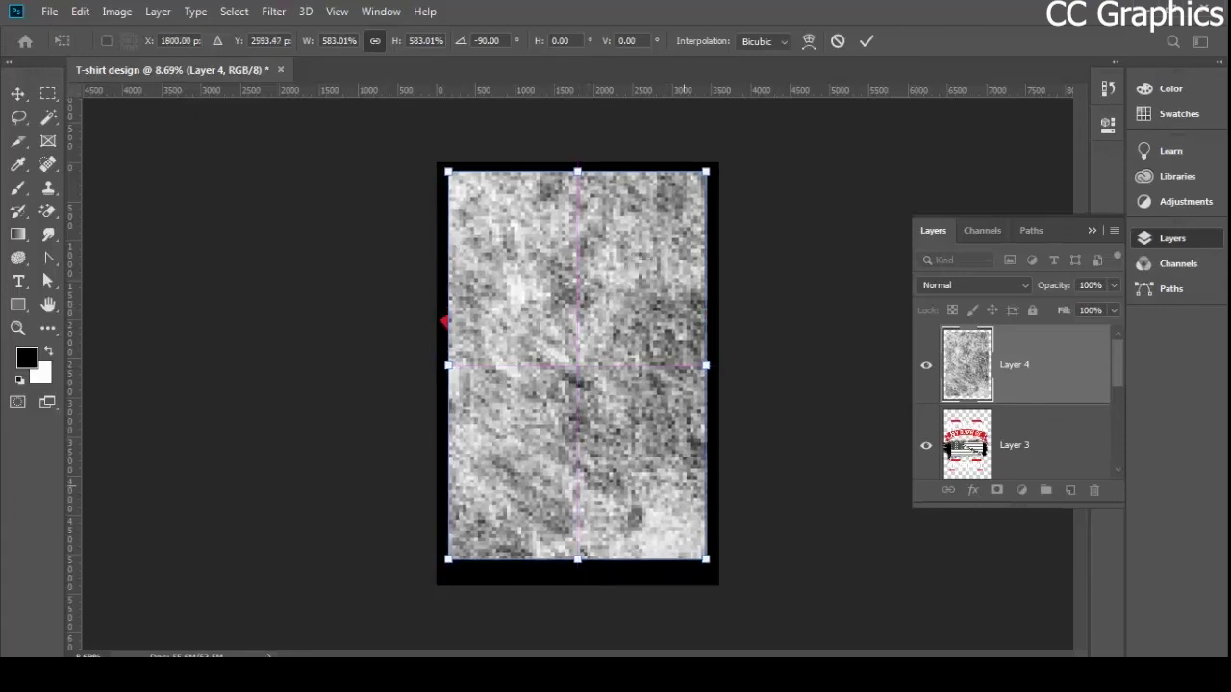
left_click_drag(446, 560, 438, 573)
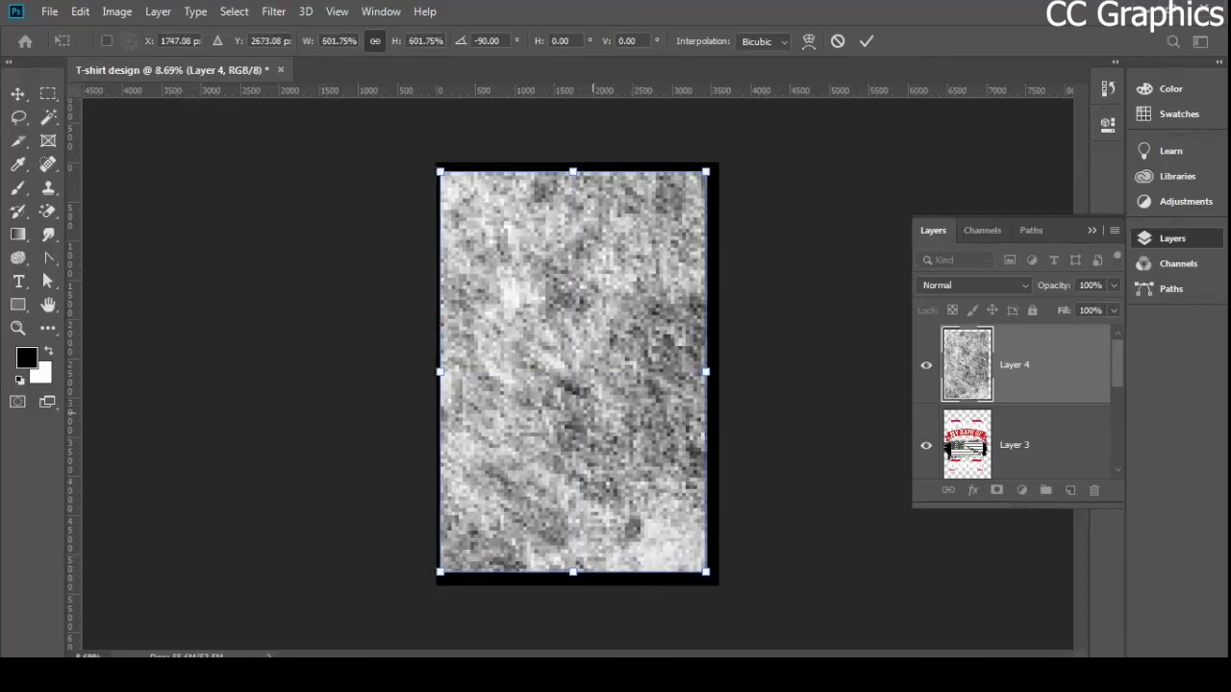
left_click_drag(603, 366, 608, 369)
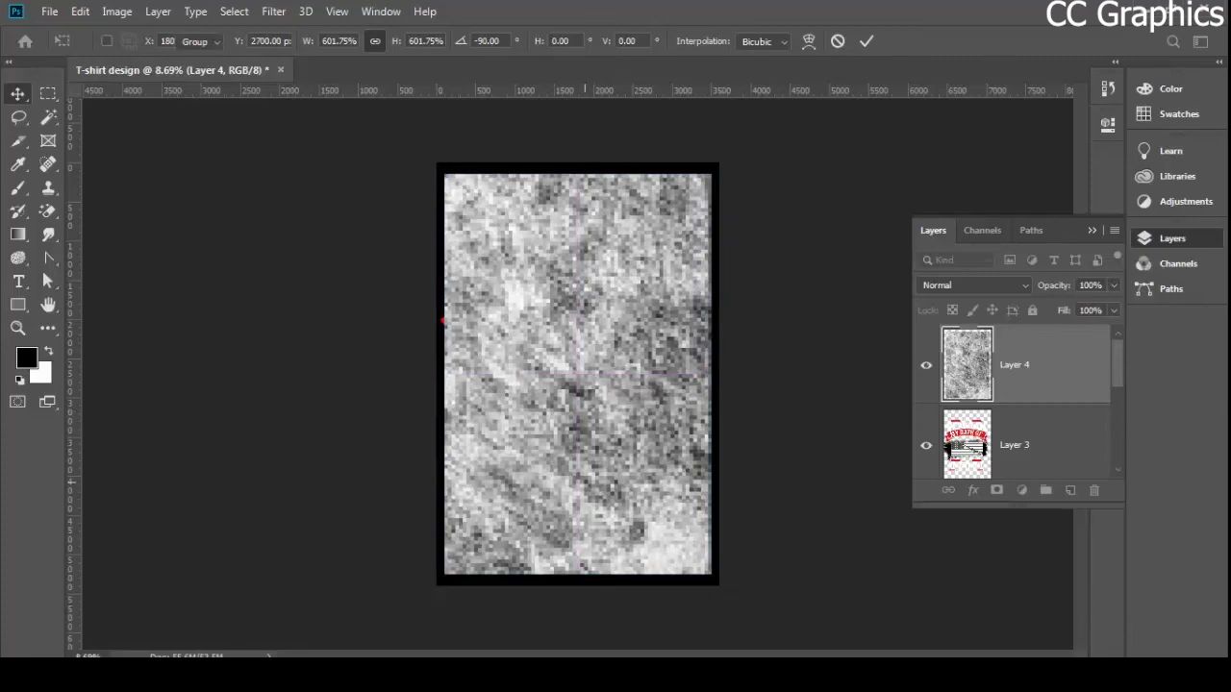
key("Return")
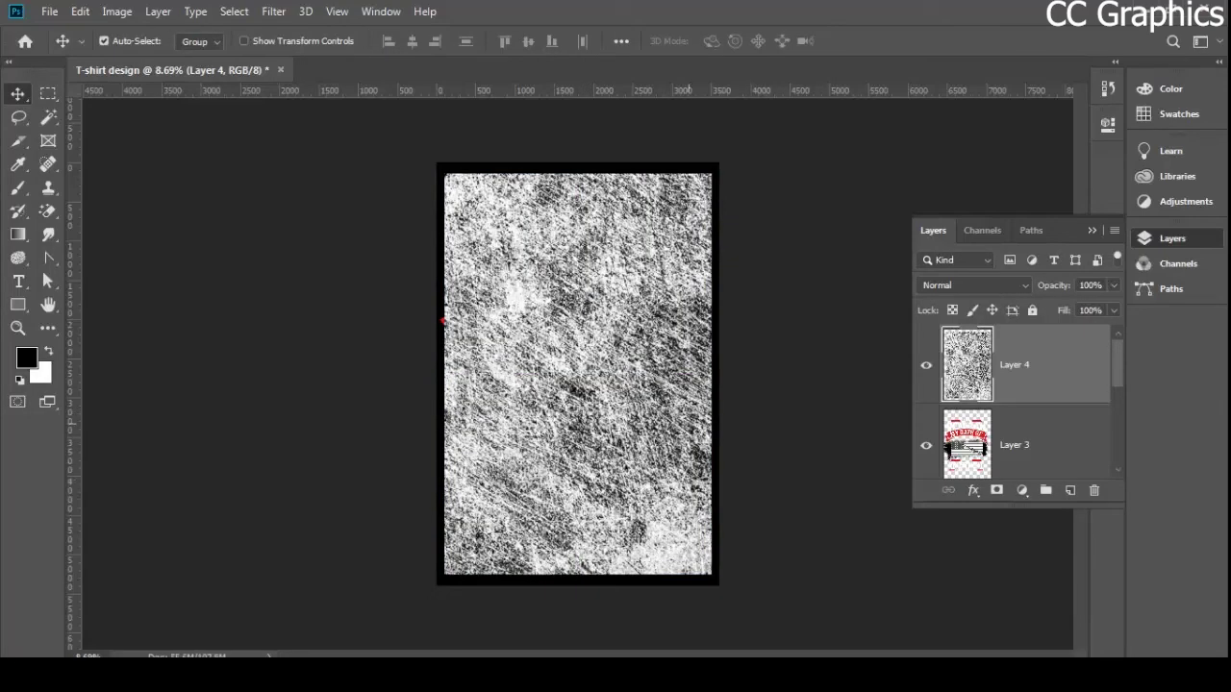
- Set the grunge texture layer's blend mode to Multiply, lower its opacity to 39% and deselect the layer
left_click(973, 284)
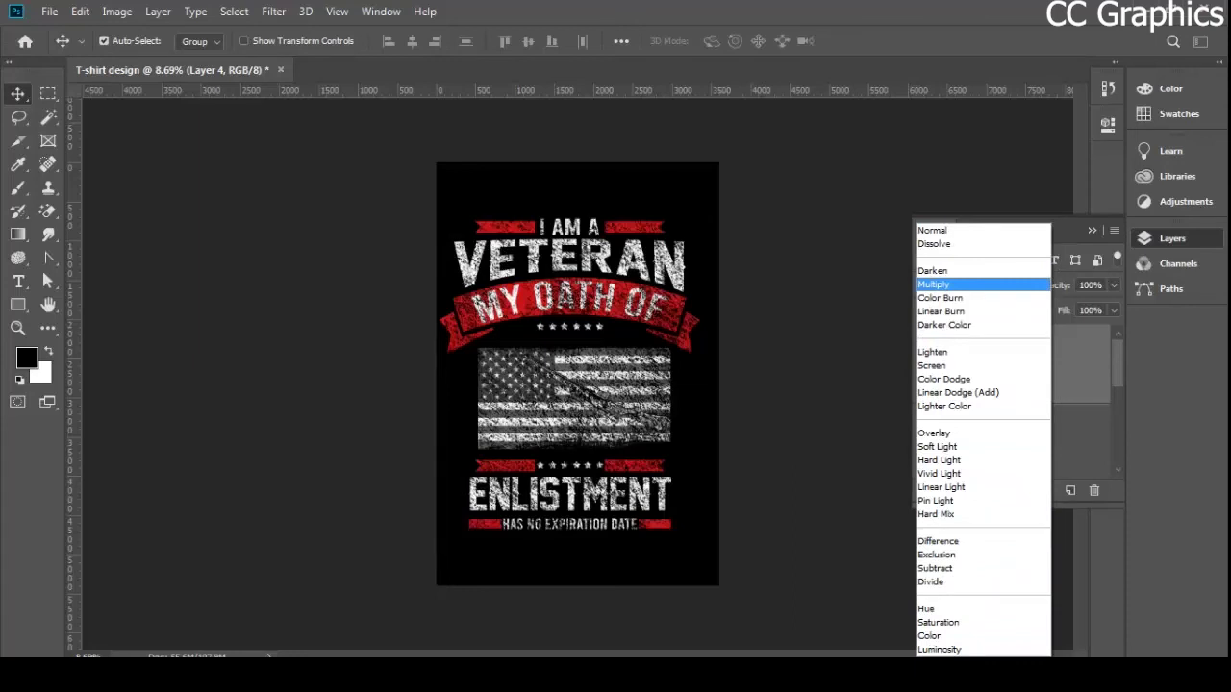
left_click(961, 285)
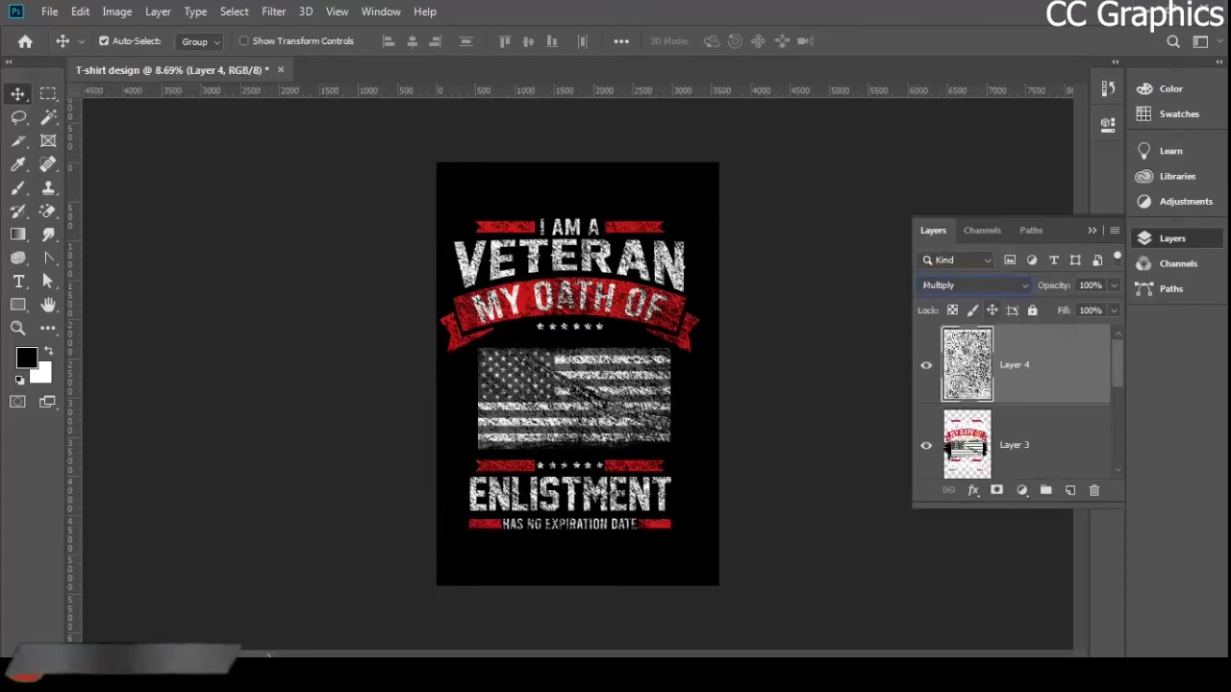
left_click(1114, 285)
left_click_drag(1112, 306, 1070, 305)
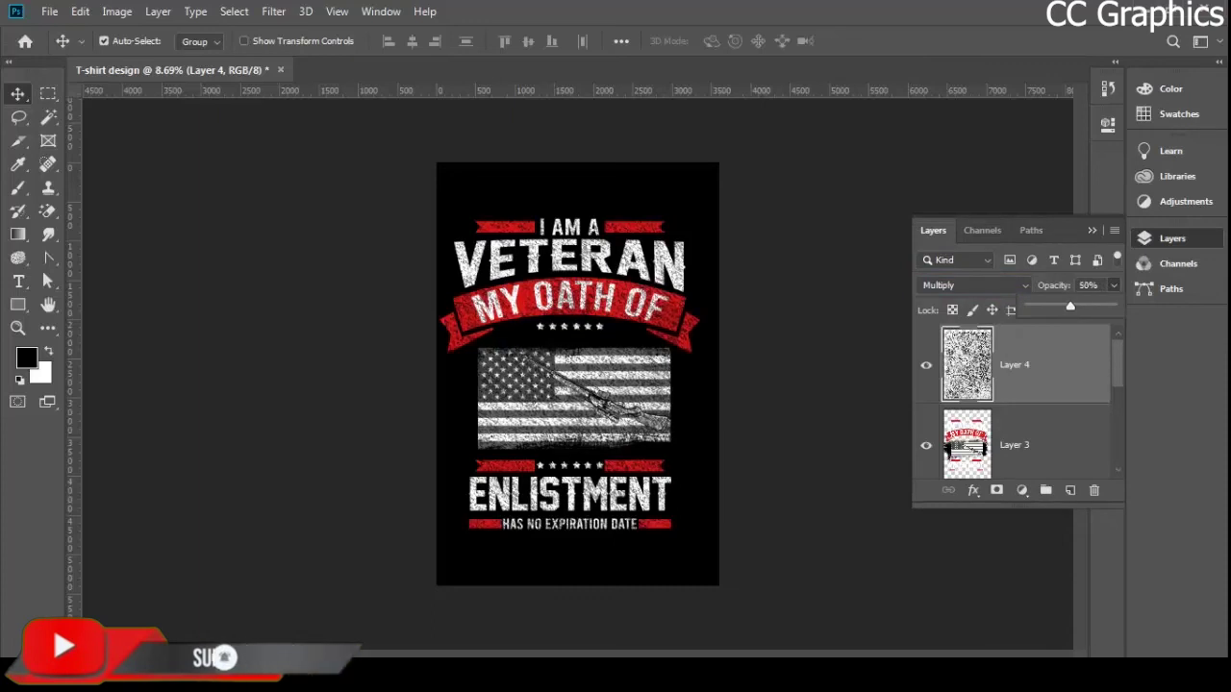
left_click_drag(1070, 305, 1060, 306)
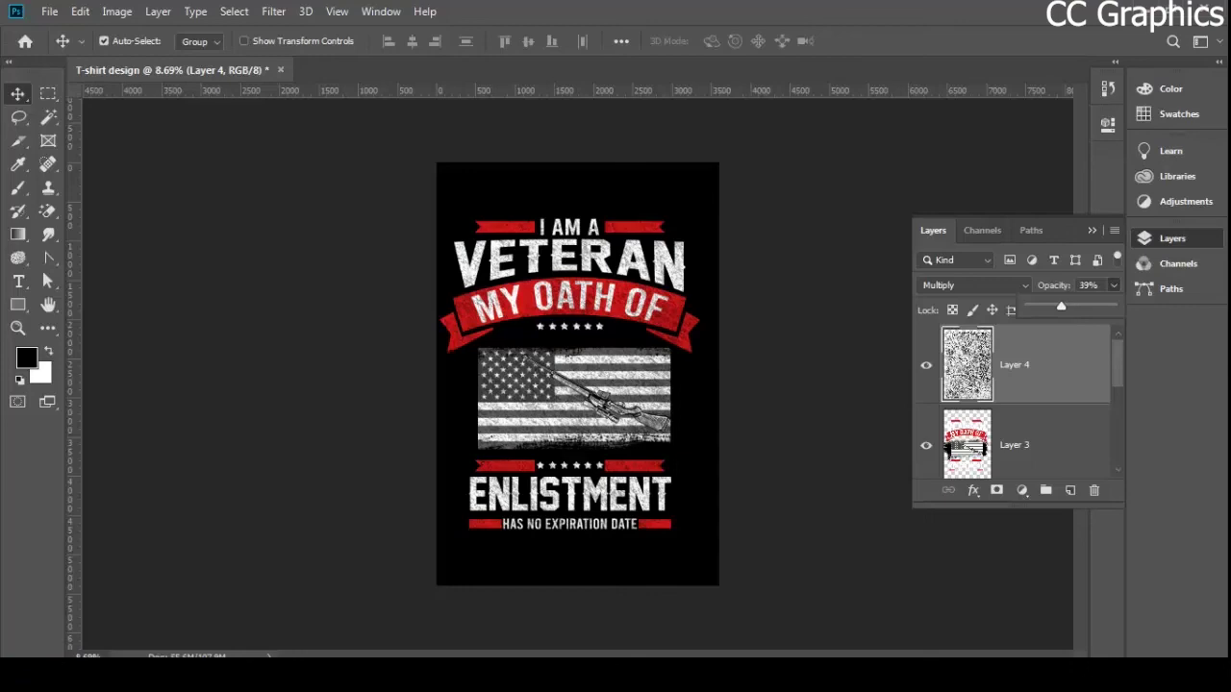
left_click(827, 332)
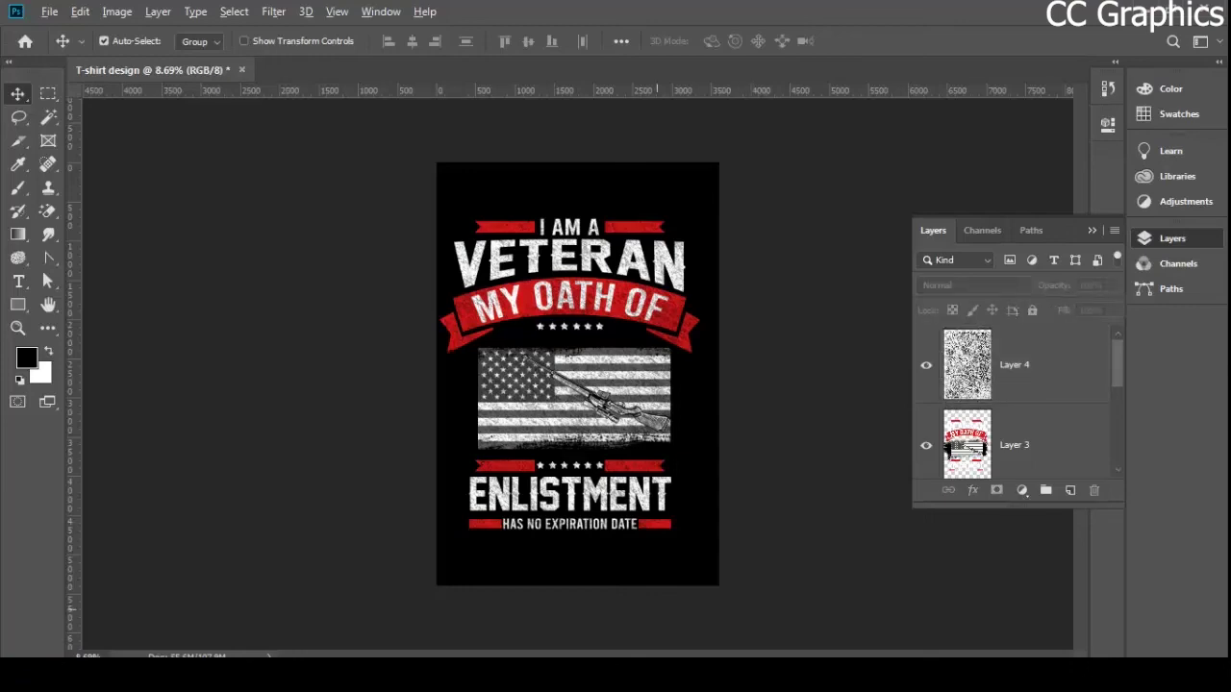
- Inspect the grunge effect across the T-shirt design and switch back to the browser's grunge texture results
scroll(657, 608, "up", 3)
scroll(657, 609, "up", 1)
scroll(522, 395, "down", 3)
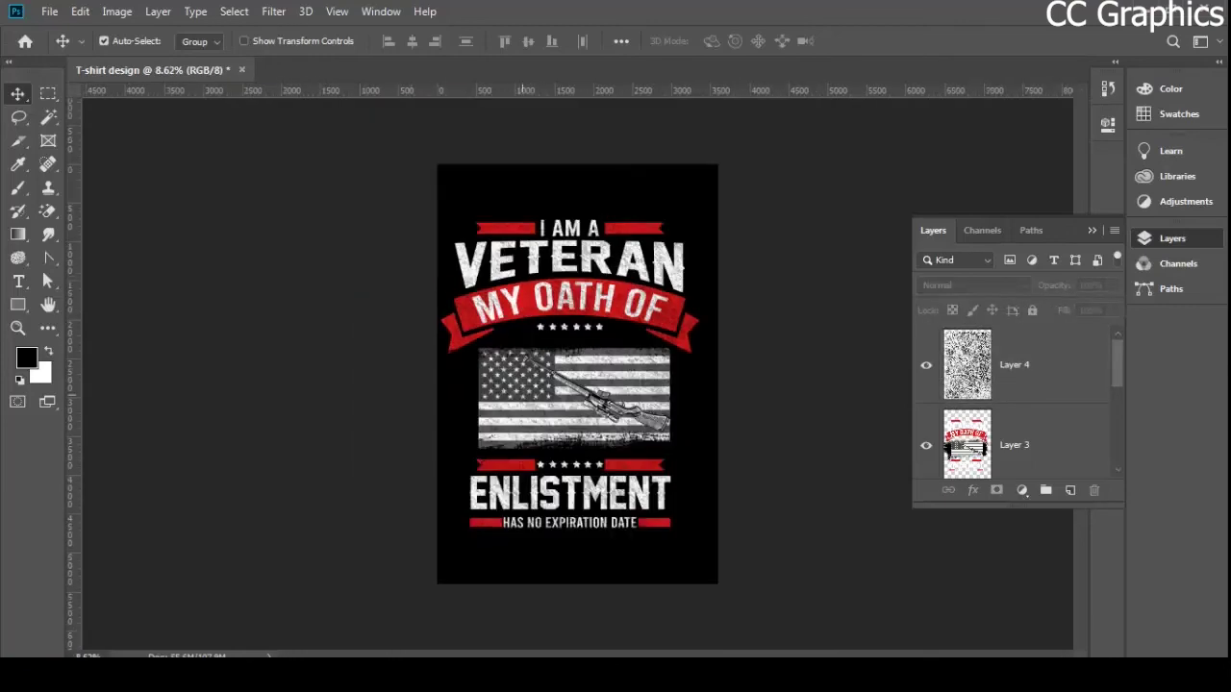
scroll(522, 395, "up", 3)
scroll(527, 424, "down", 3)
key("alt+Tab")
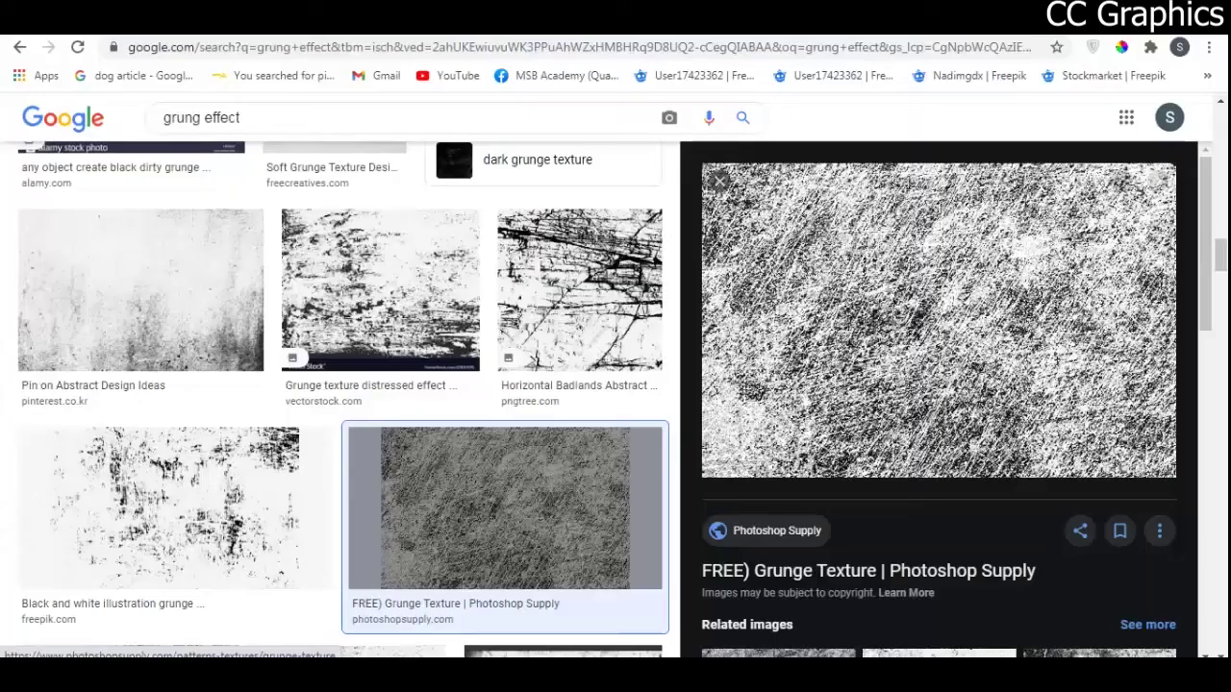
- Replace the grunge image search with a search for "black tshirt"
left_click_drag(243, 118, 159, 118)
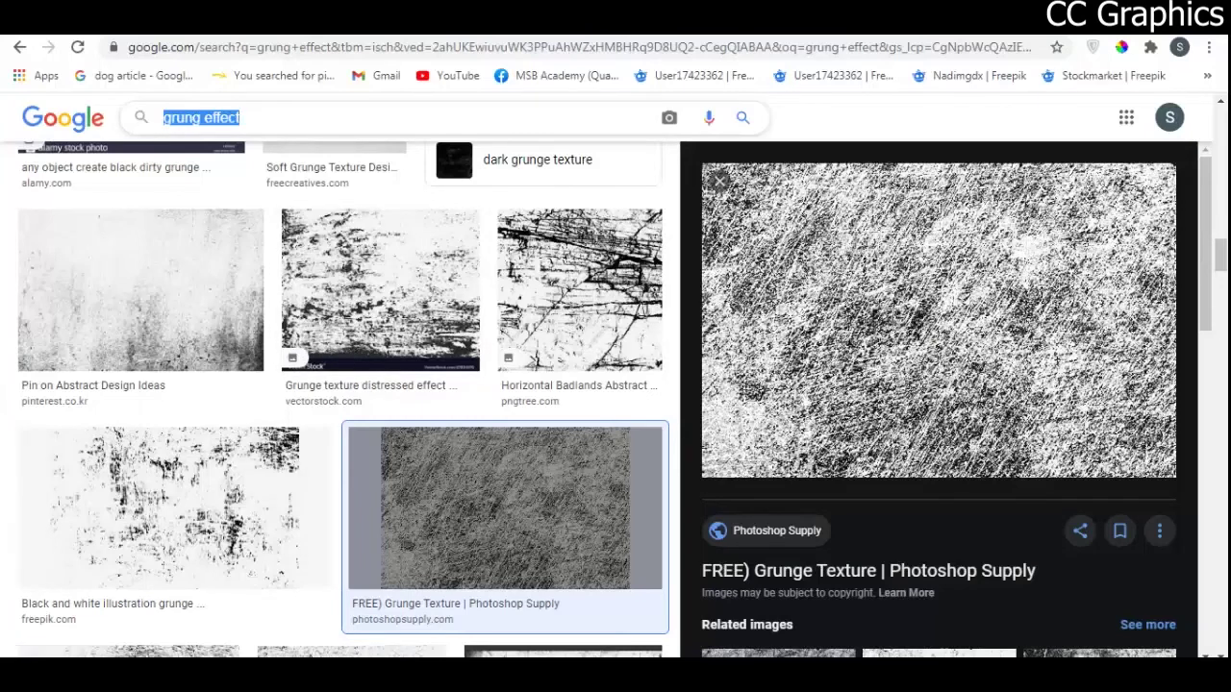
type("b")
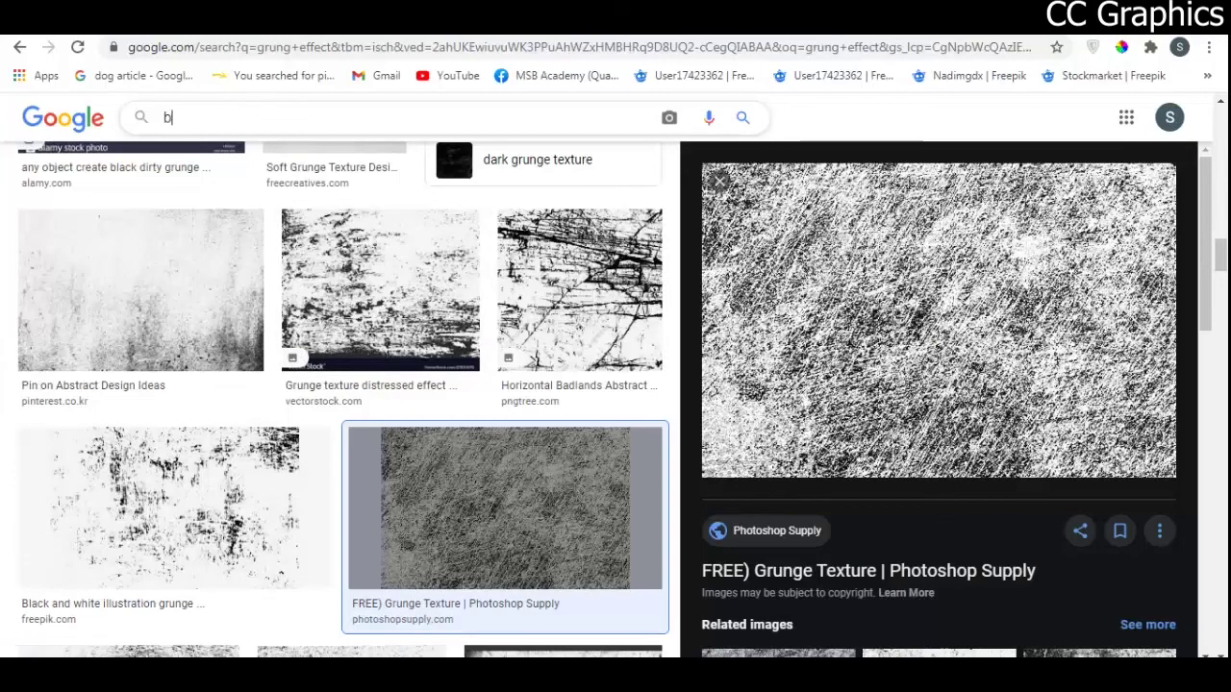
type("lack tshirt")
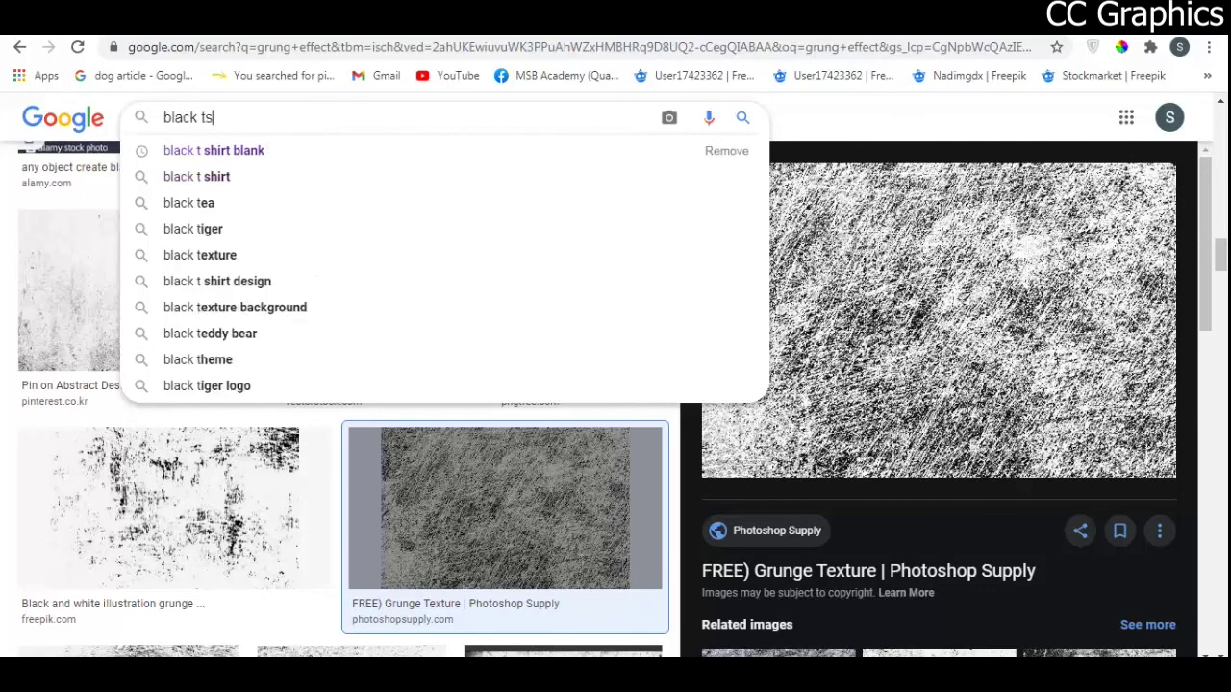
key("Return")
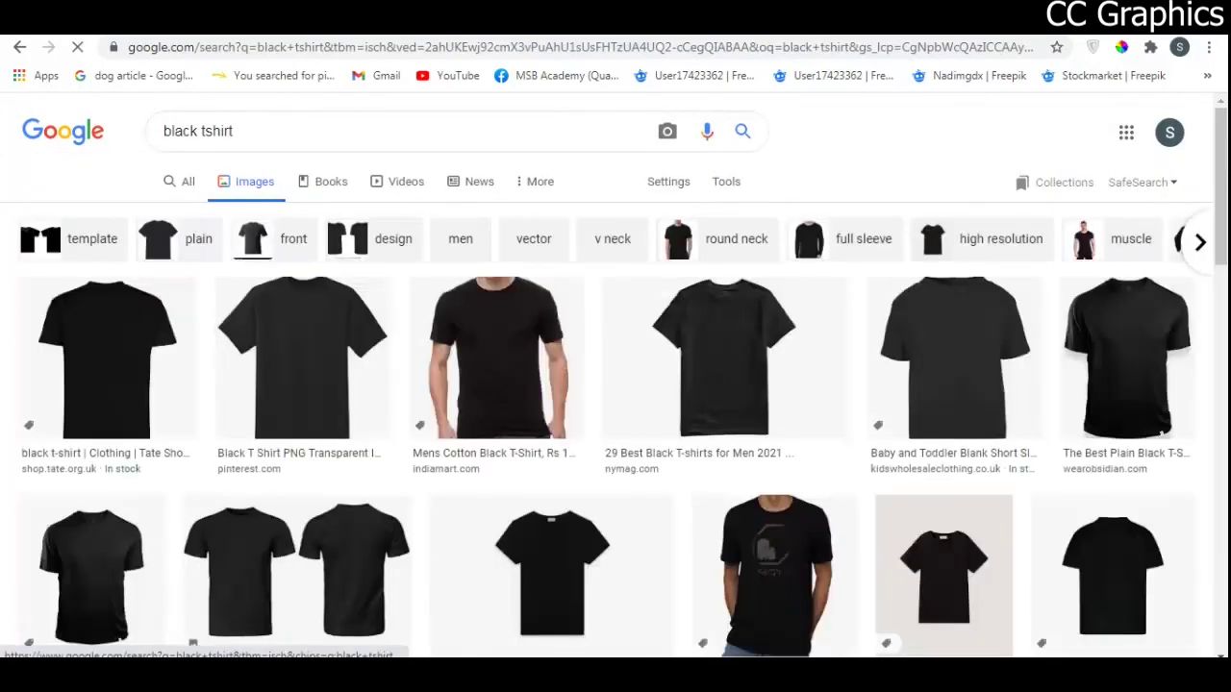
- Find the plain black T-shirt photo worn by a man from CondomShop.pk and copy the image
left_click(496, 357)
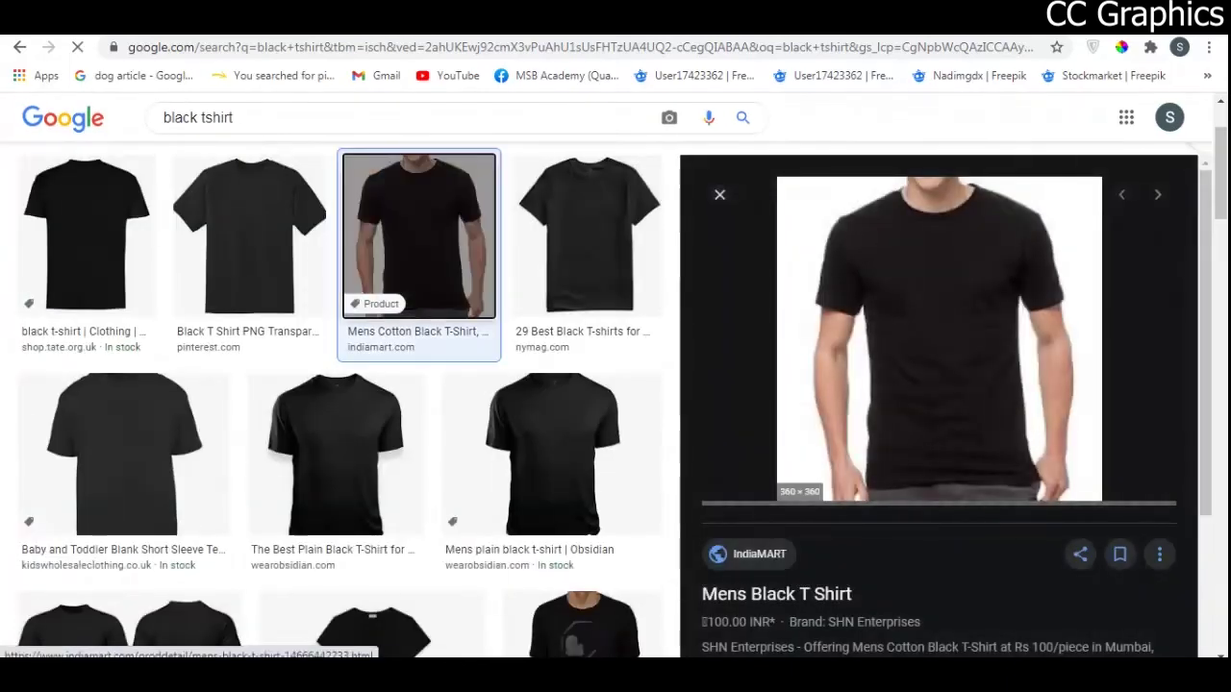
scroll(336, 399, "down", 5)
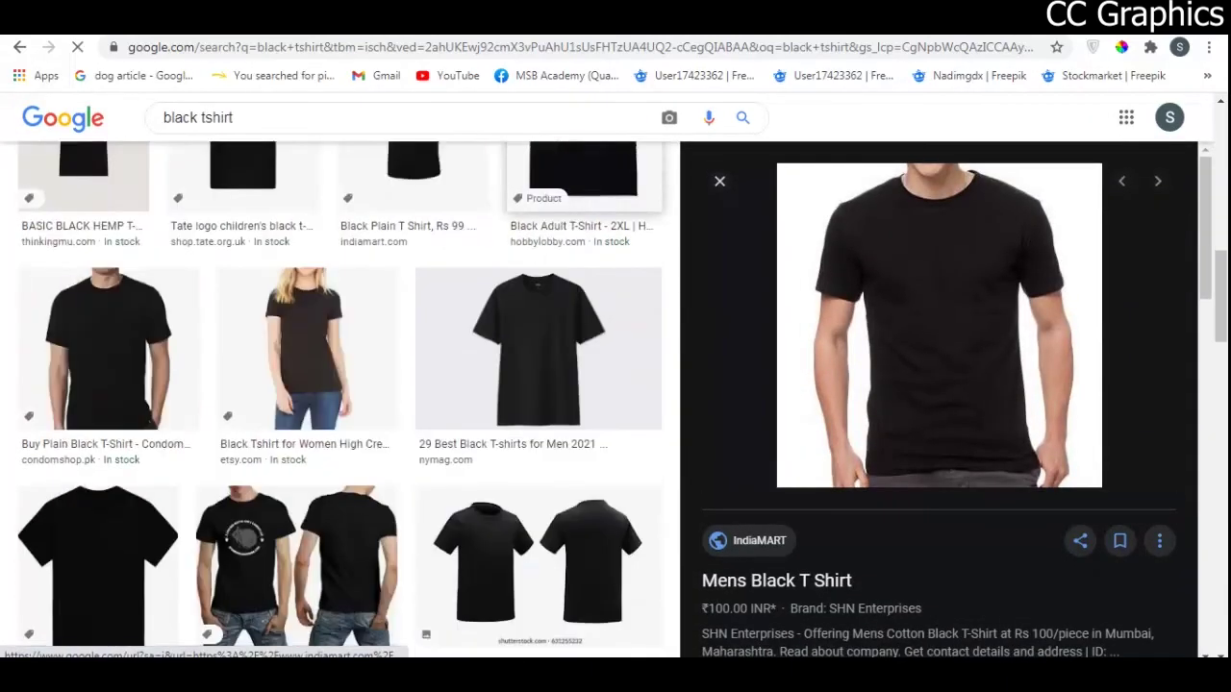
scroll(337, 399, "down", 1)
left_click(107, 298)
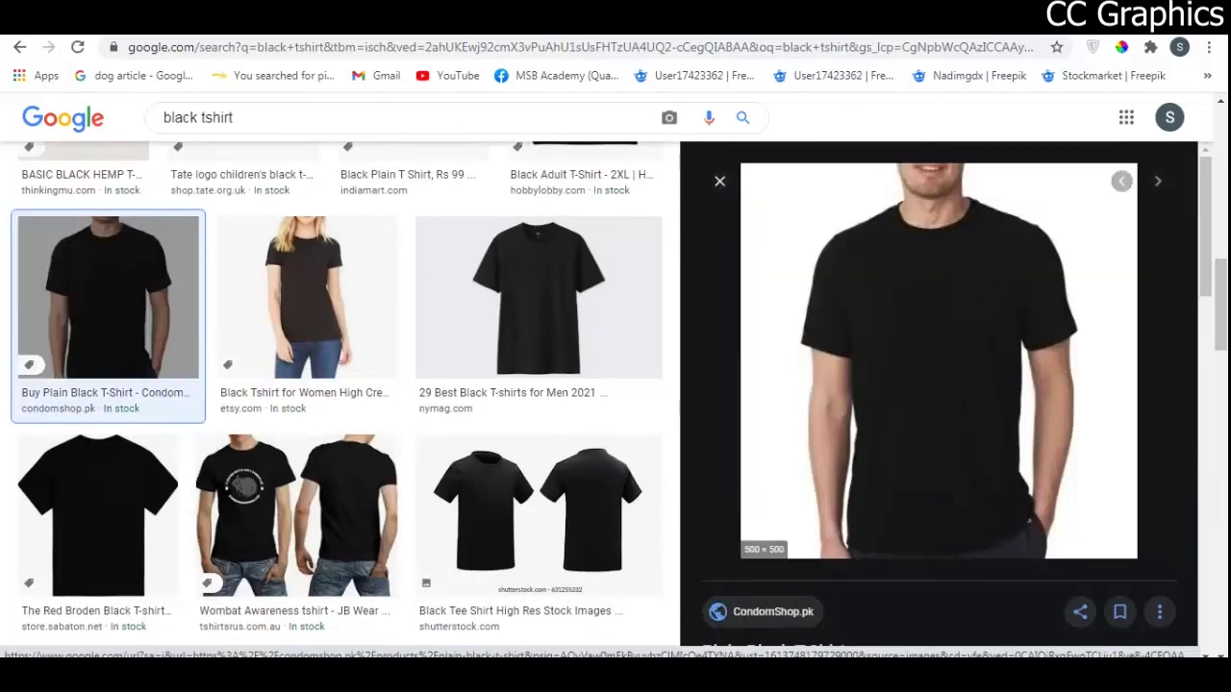
right_click(908, 274)
left_click(971, 488)
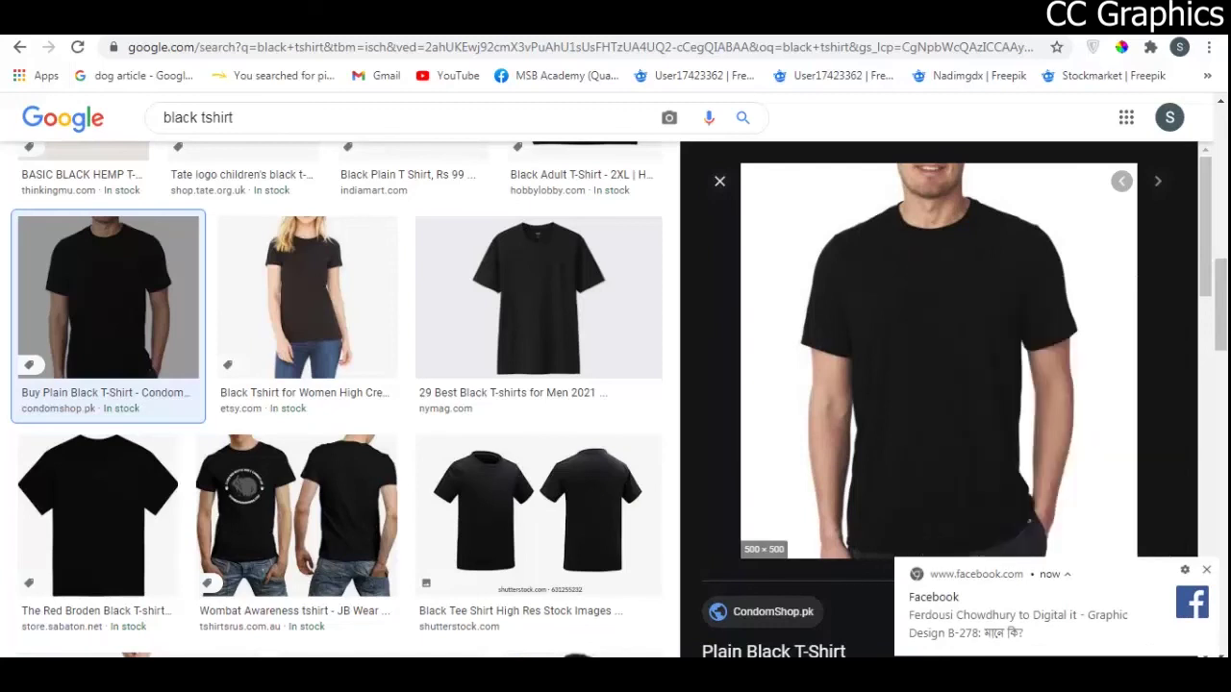
left_click(1207, 570)
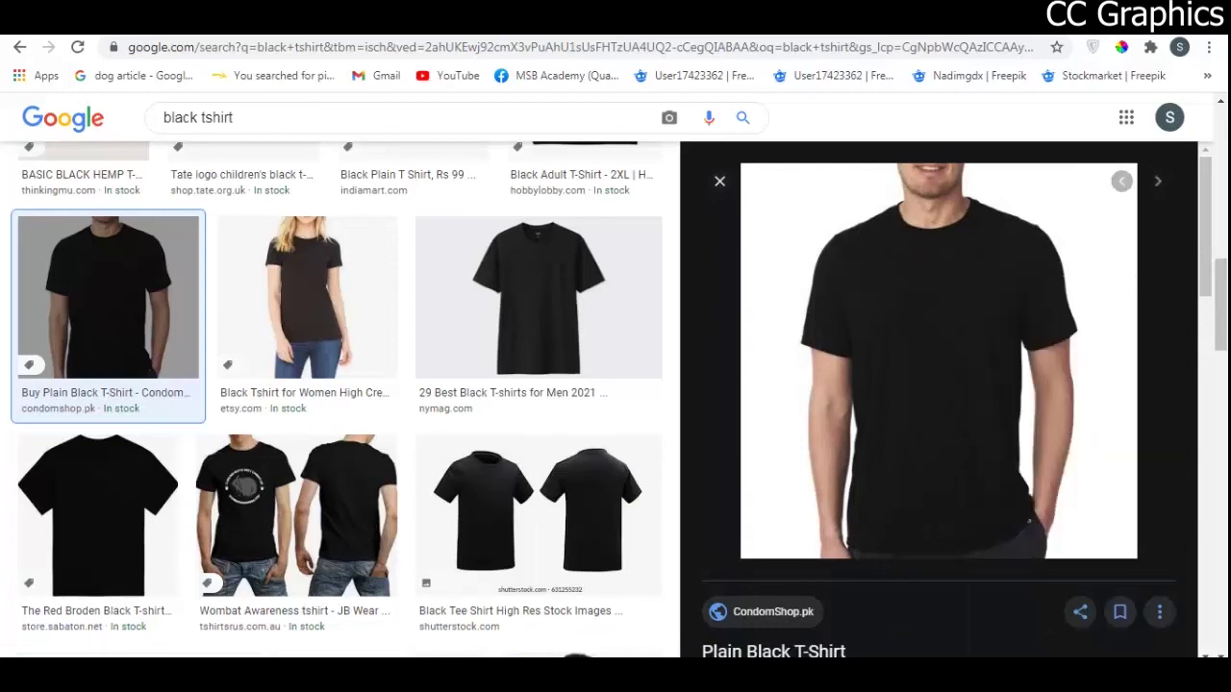
- Switch to Photoshop and create a new white RGB document 2000 px wide and 2800 px high at 72 pixels/inch
key("alt+Tab")
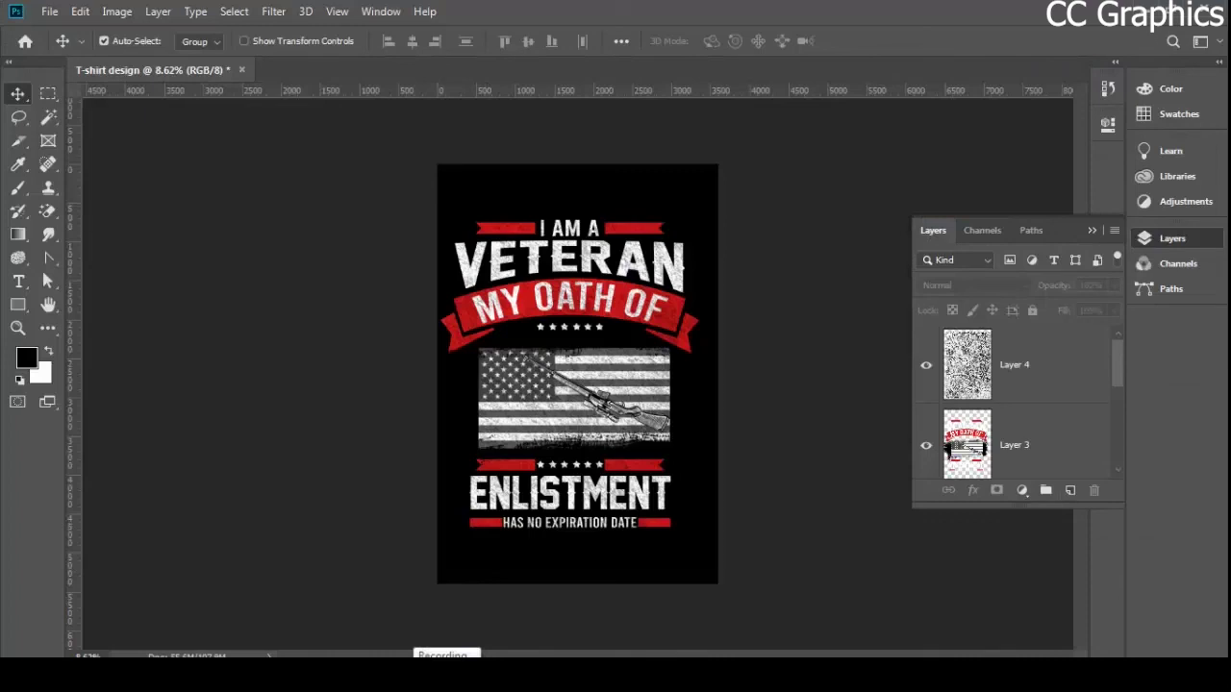
left_click(49, 12)
left_click(69, 32)
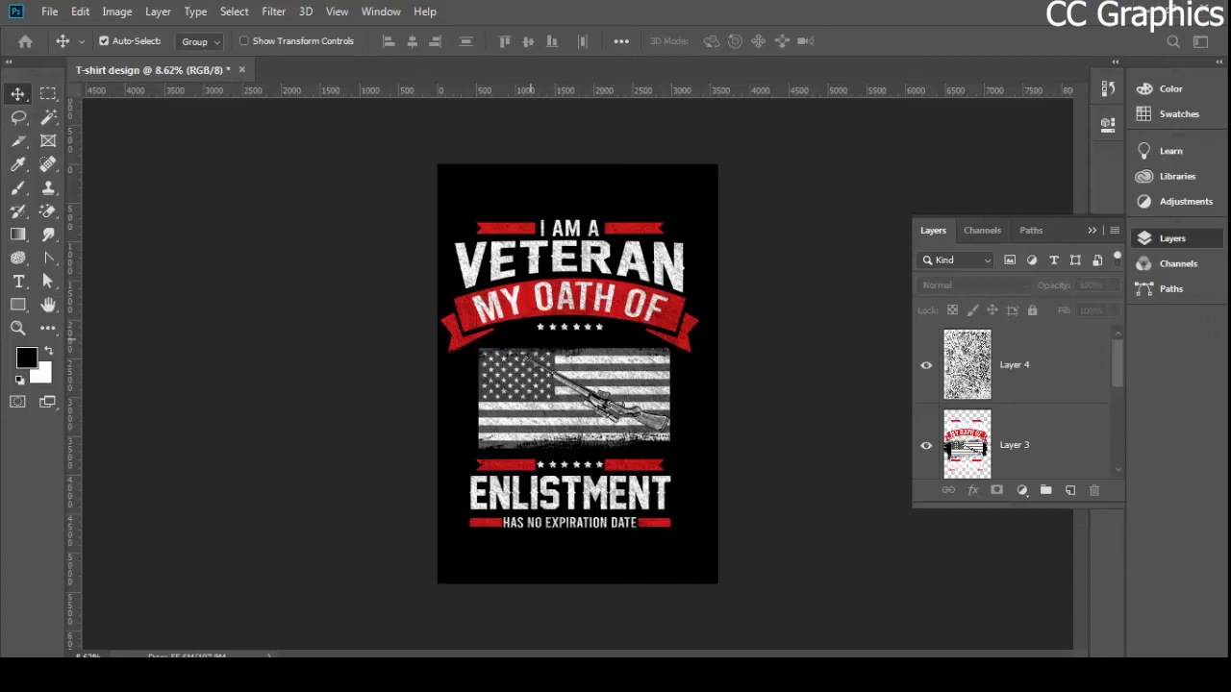
left_click(50, 13)
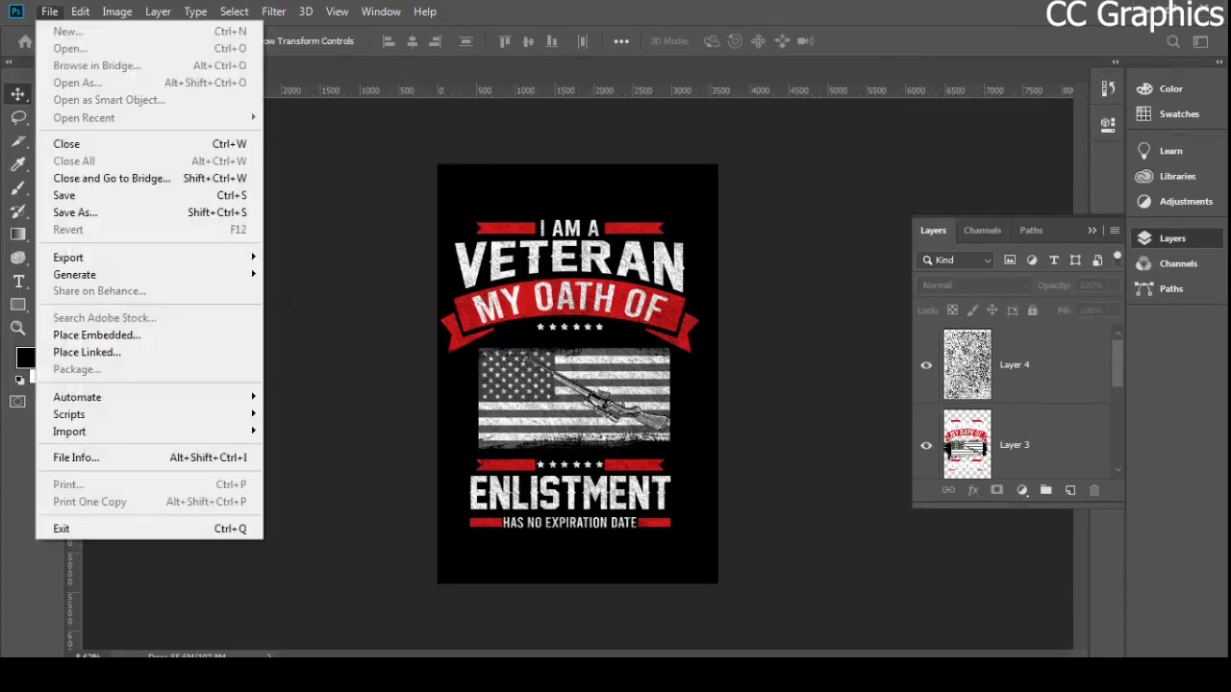
left_click(68, 31)
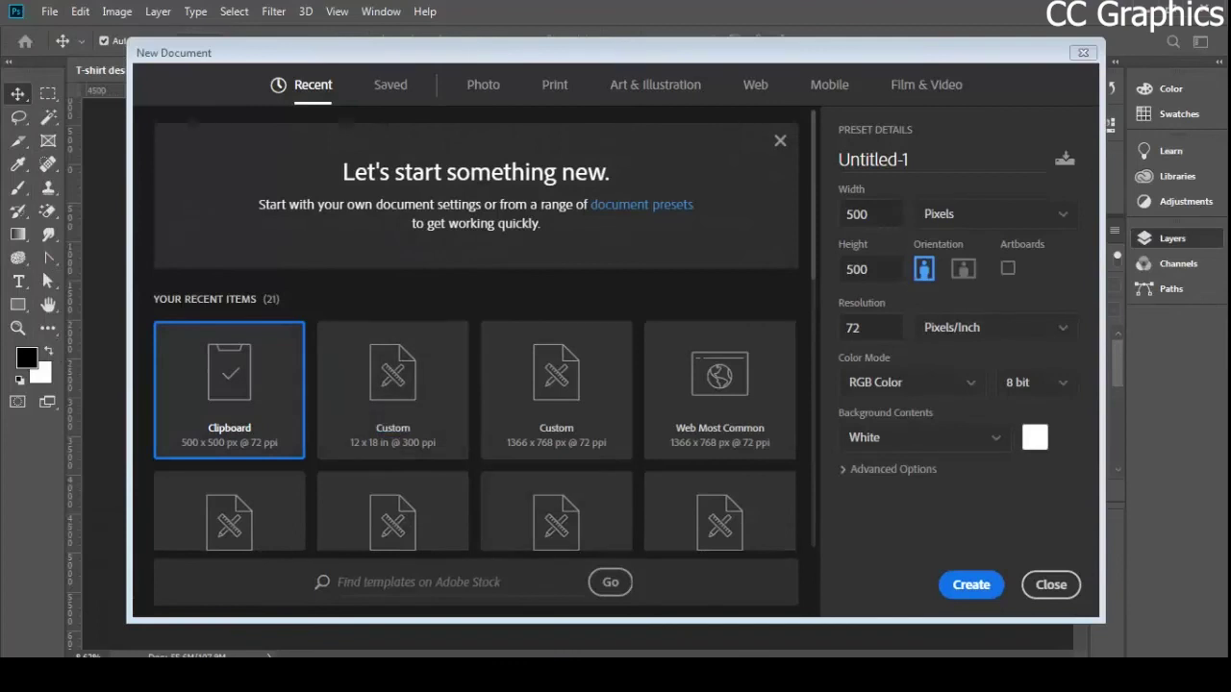
left_click(869, 213)
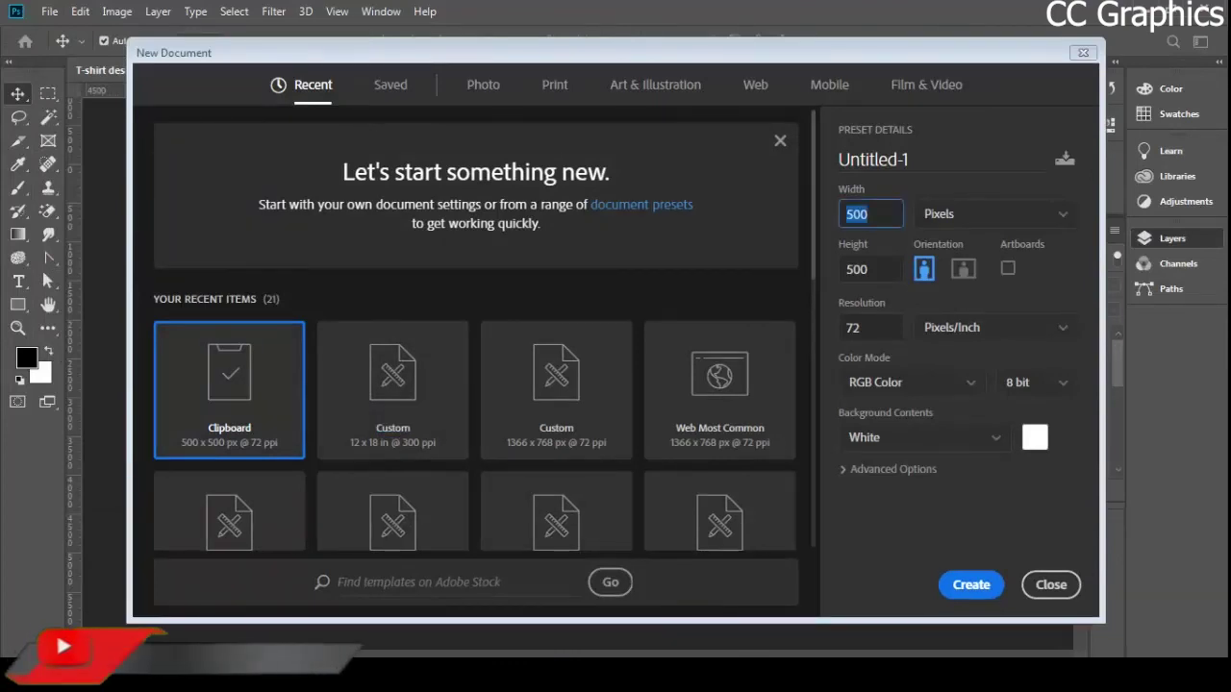
type("2000")
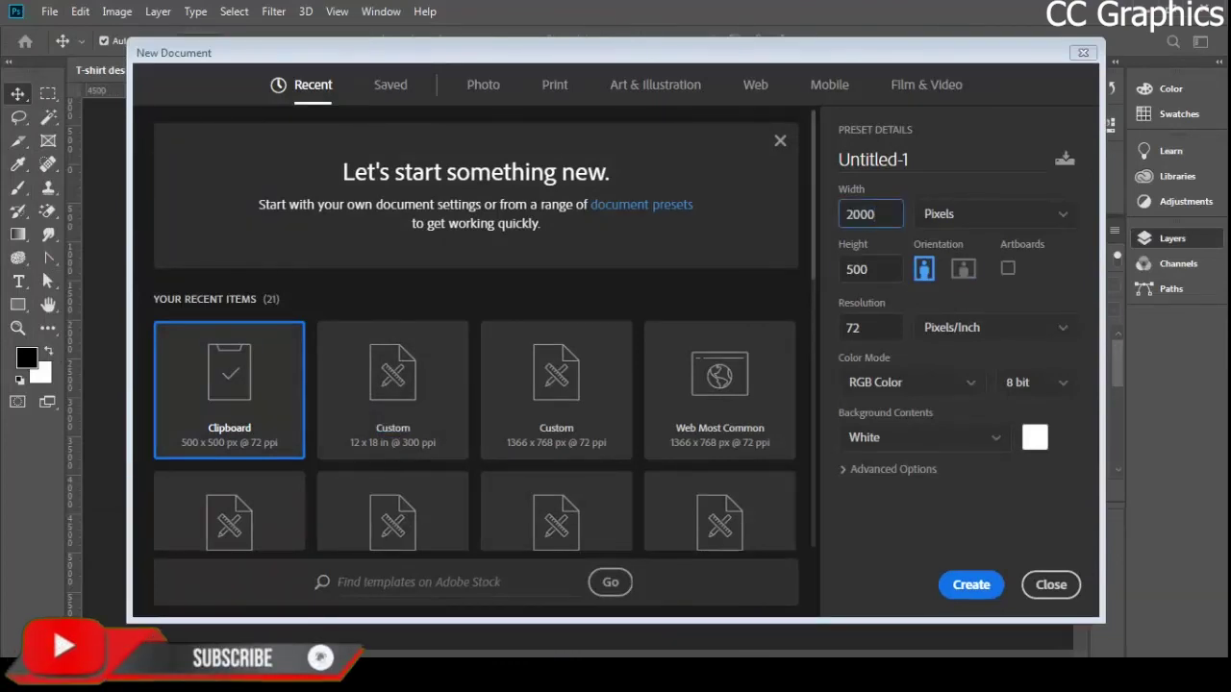
key("Tab")
type("2800")
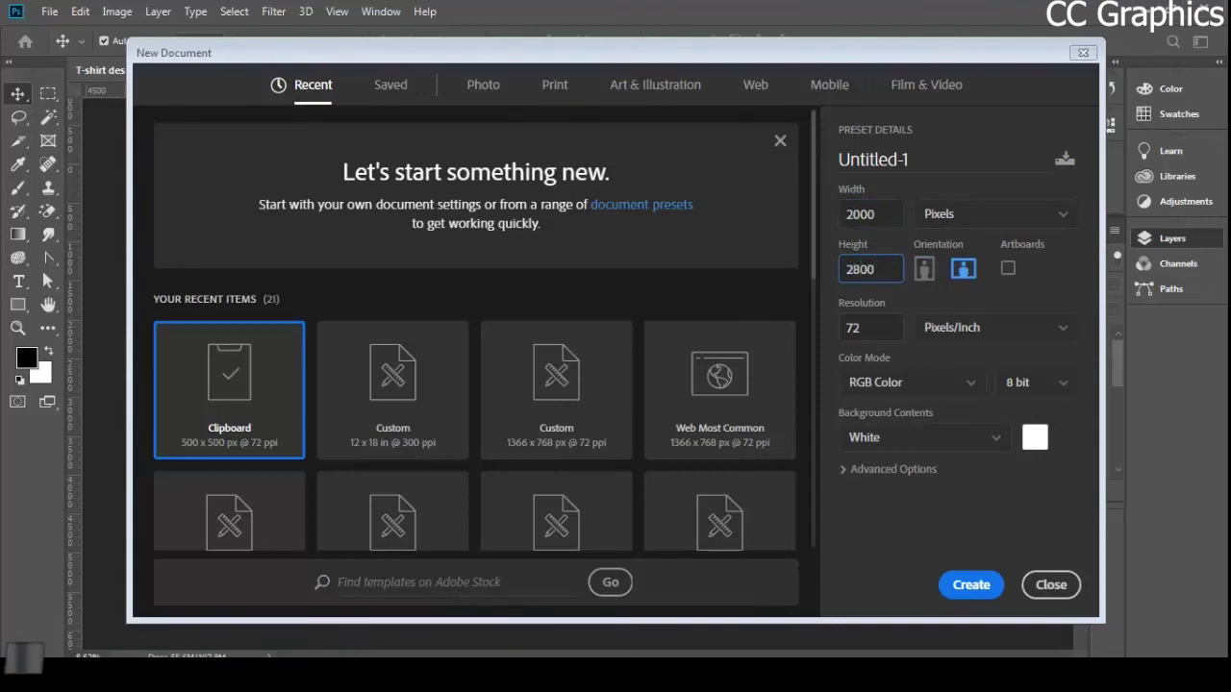
key("Return")
key("Return")
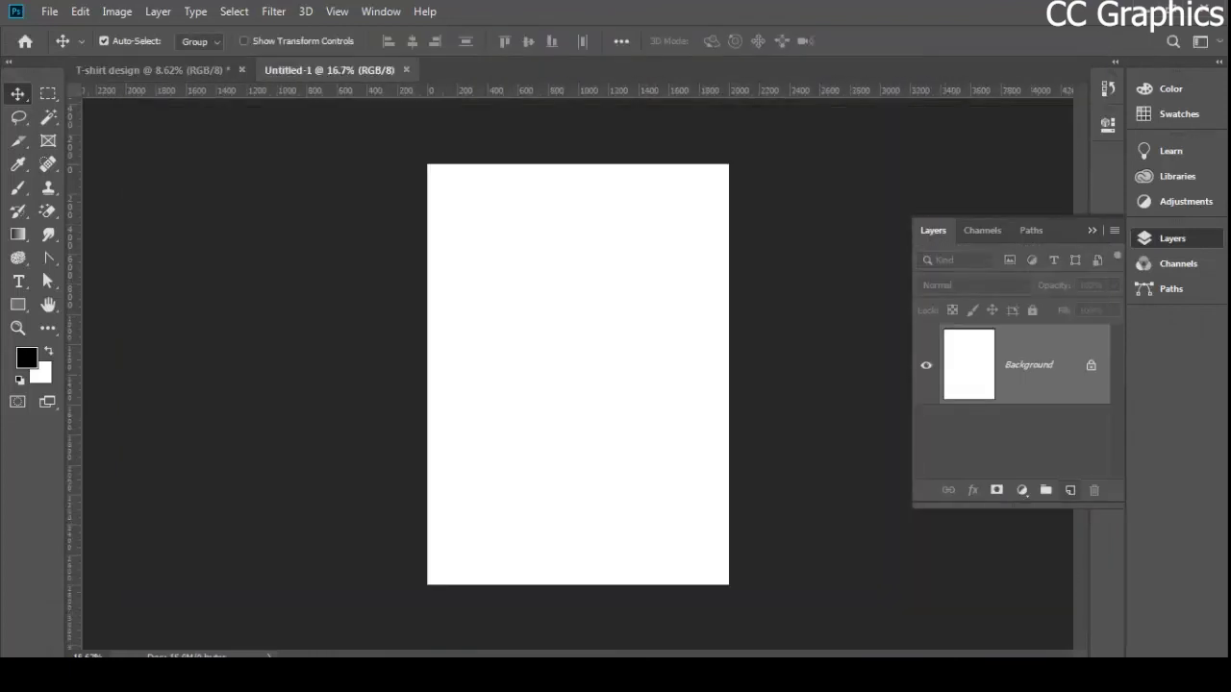
- Paste the T-shirt photo, enlarge it proportionally to about 594%, shift it slightly left to centre the shirt, and return to the T-shirt design document
key("ctrl+v")
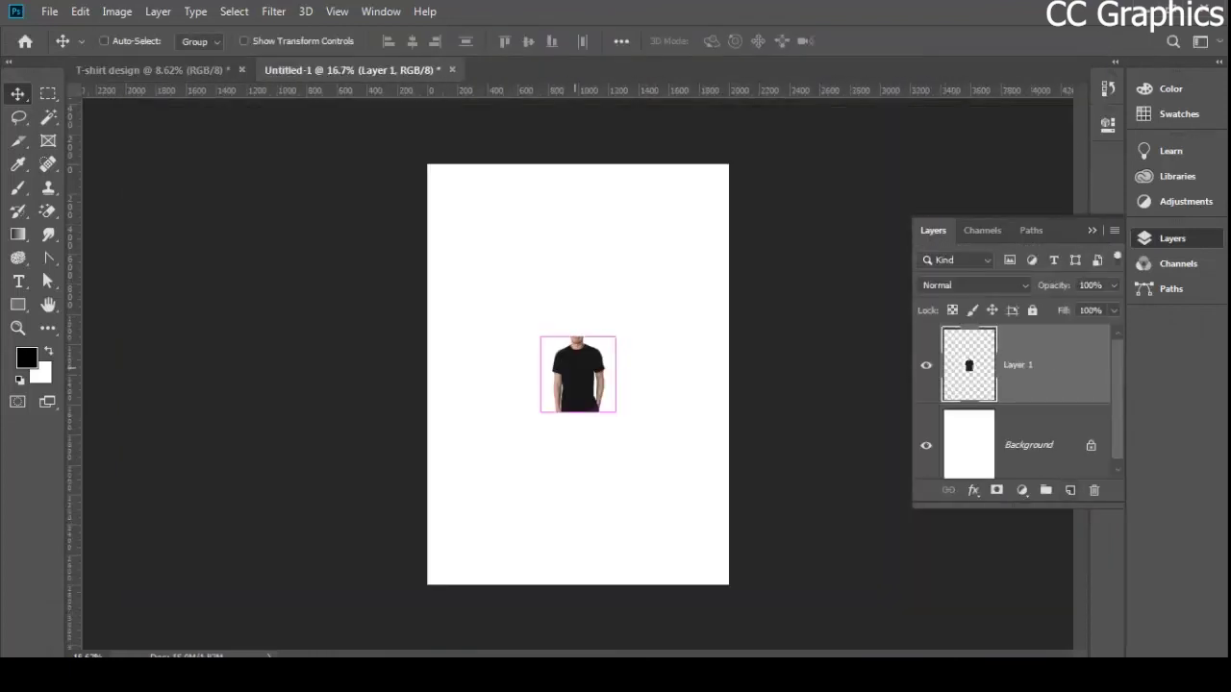
key("ctrl+t")
left_click_drag(615, 336, 748, 200)
left_click_drag(536, 414, 363, 586)
left_click_drag(750, 202, 808, 144)
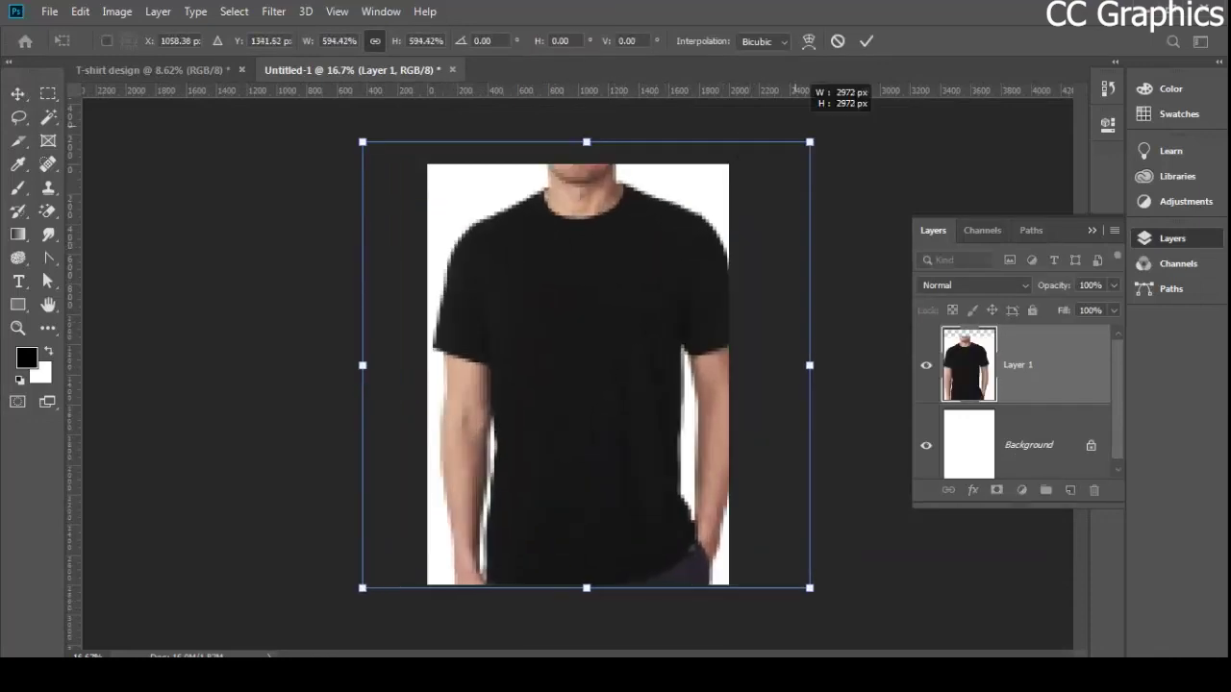
key("Return")
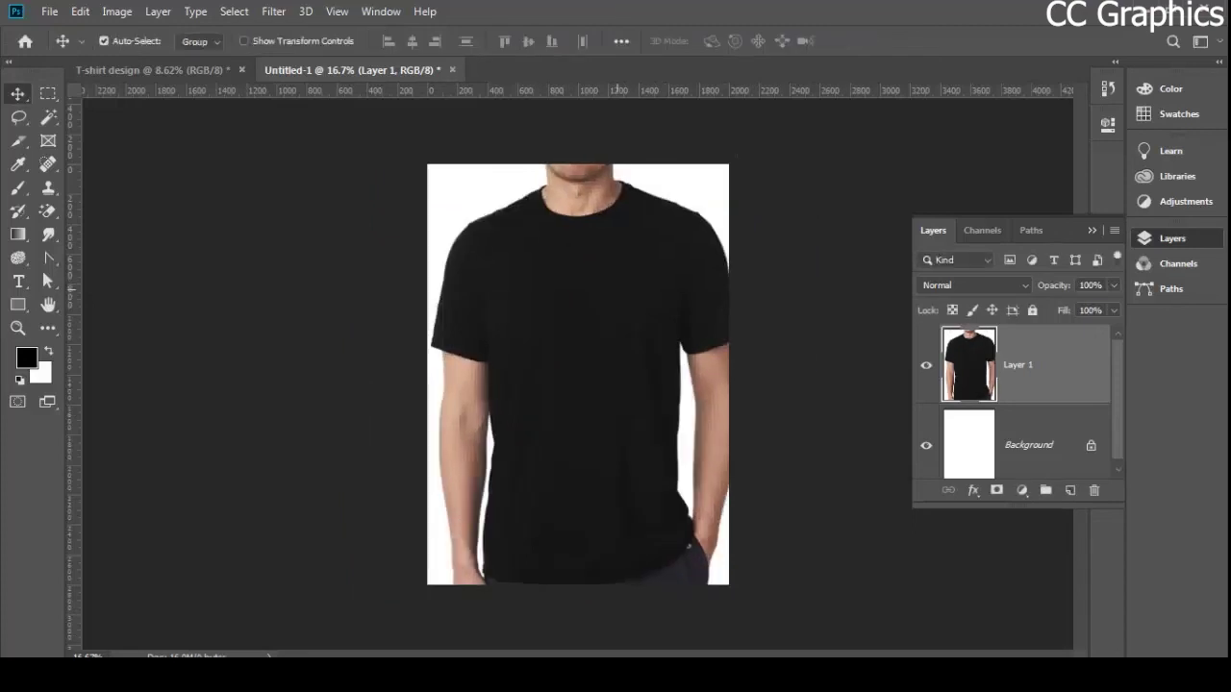
left_click_drag(626, 286, 616, 283)
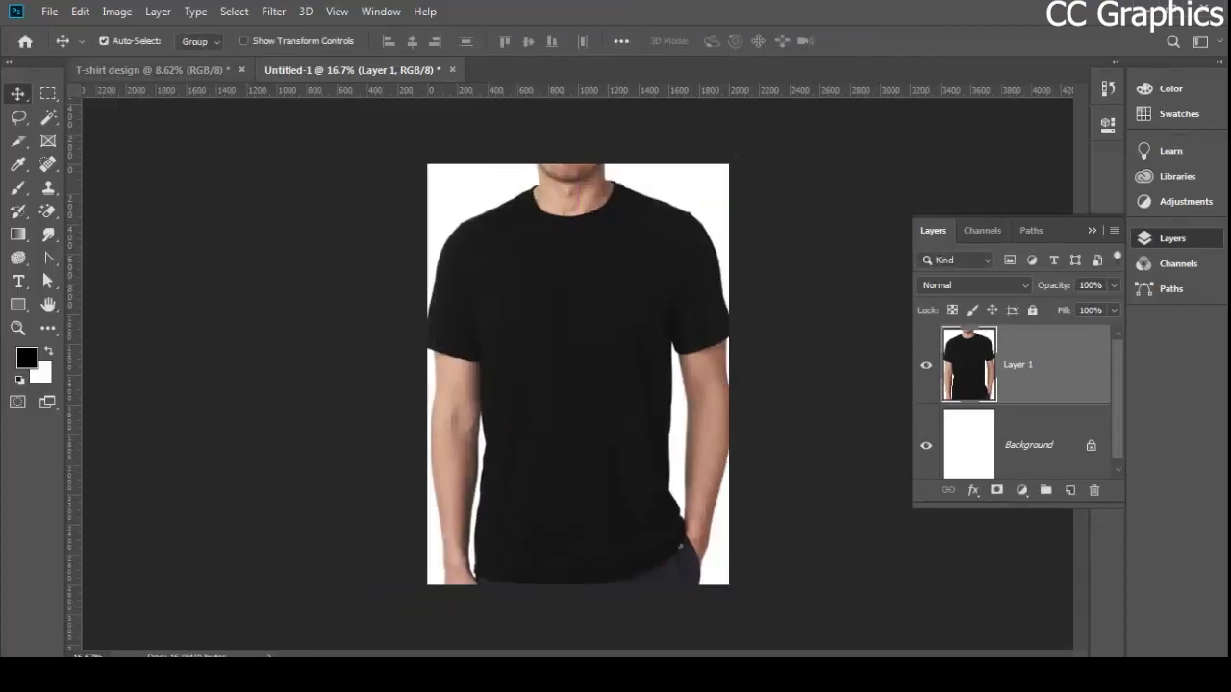
left_click(154, 70)
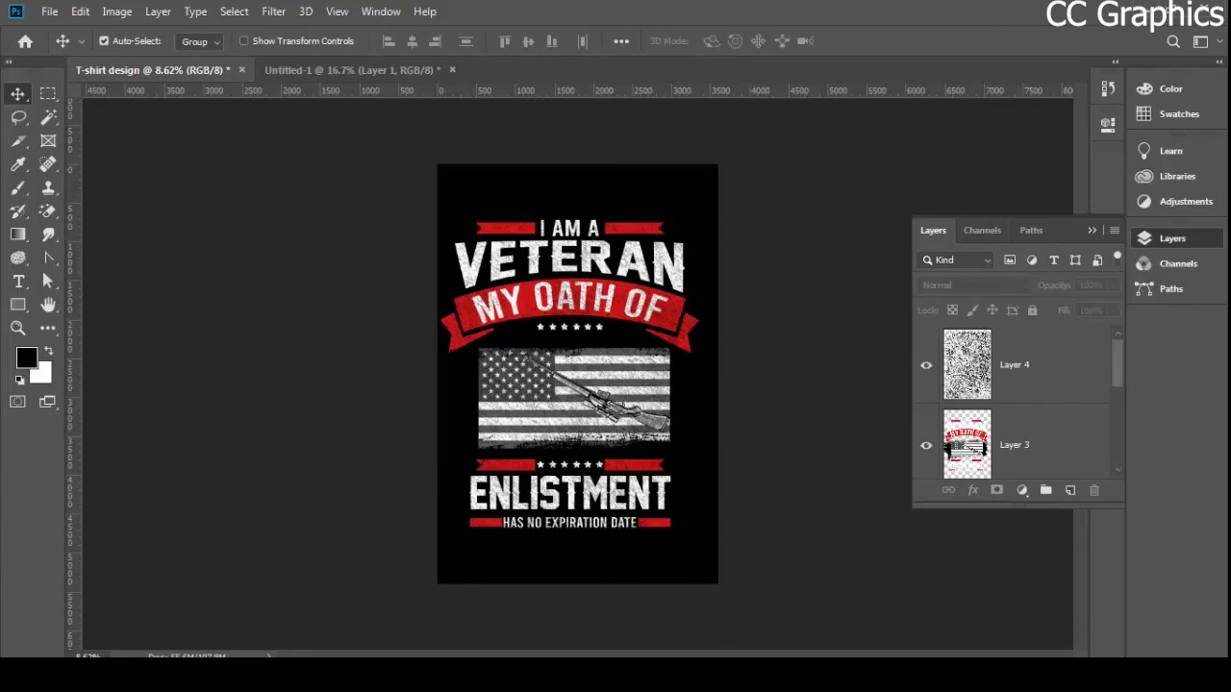
- Try to merge the grunge texture layer with the artwork layer beneath it, undo the merge and deselect both layers
left_click(1018, 445)
scroll(1017, 445, "down", 3)
scroll(1017, 445, "up", 3)
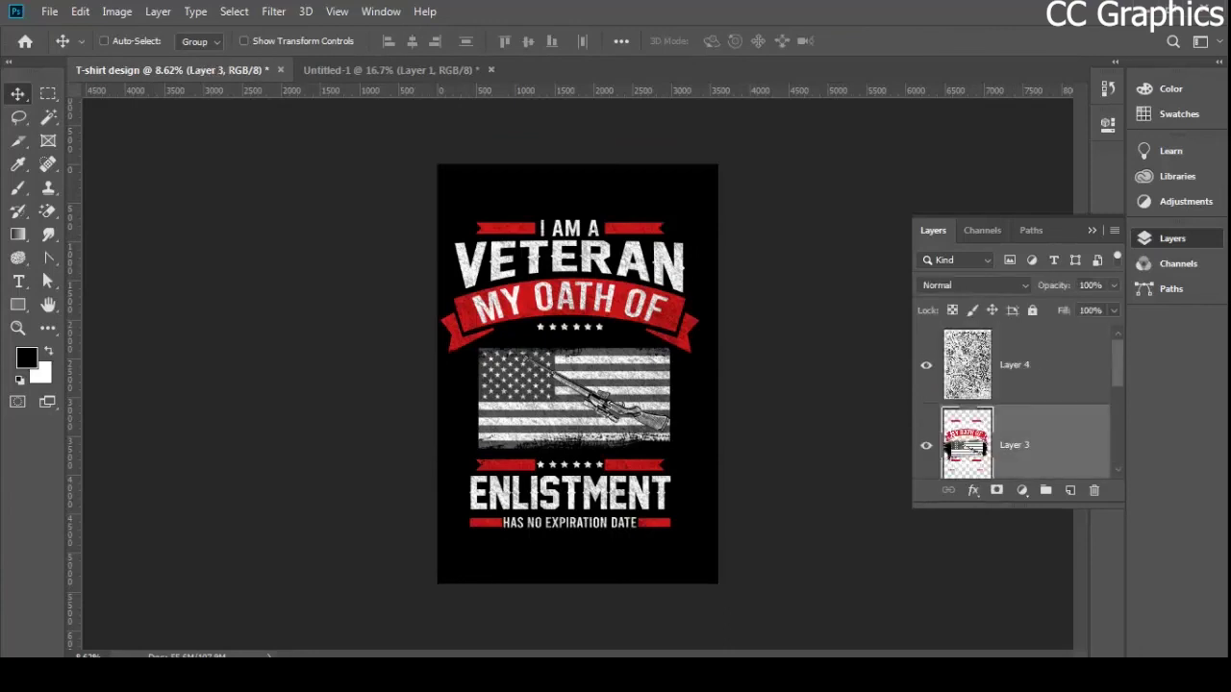
left_click(1017, 365, "ctrl")
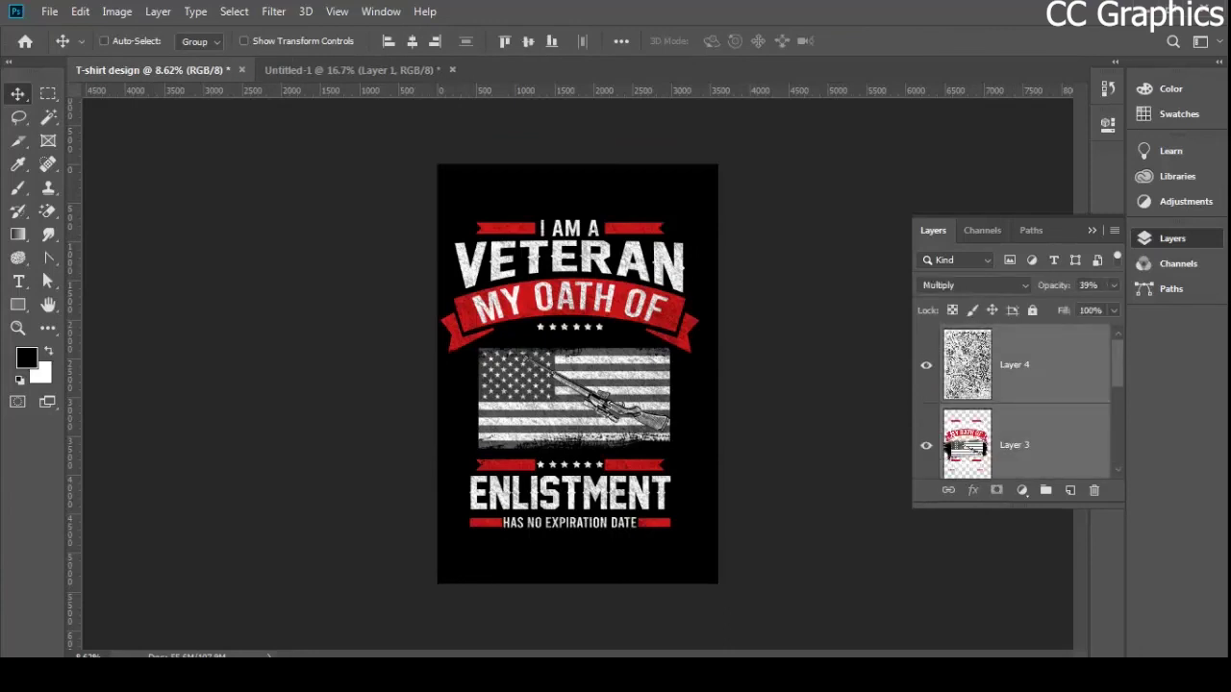
key("ctrl+e")
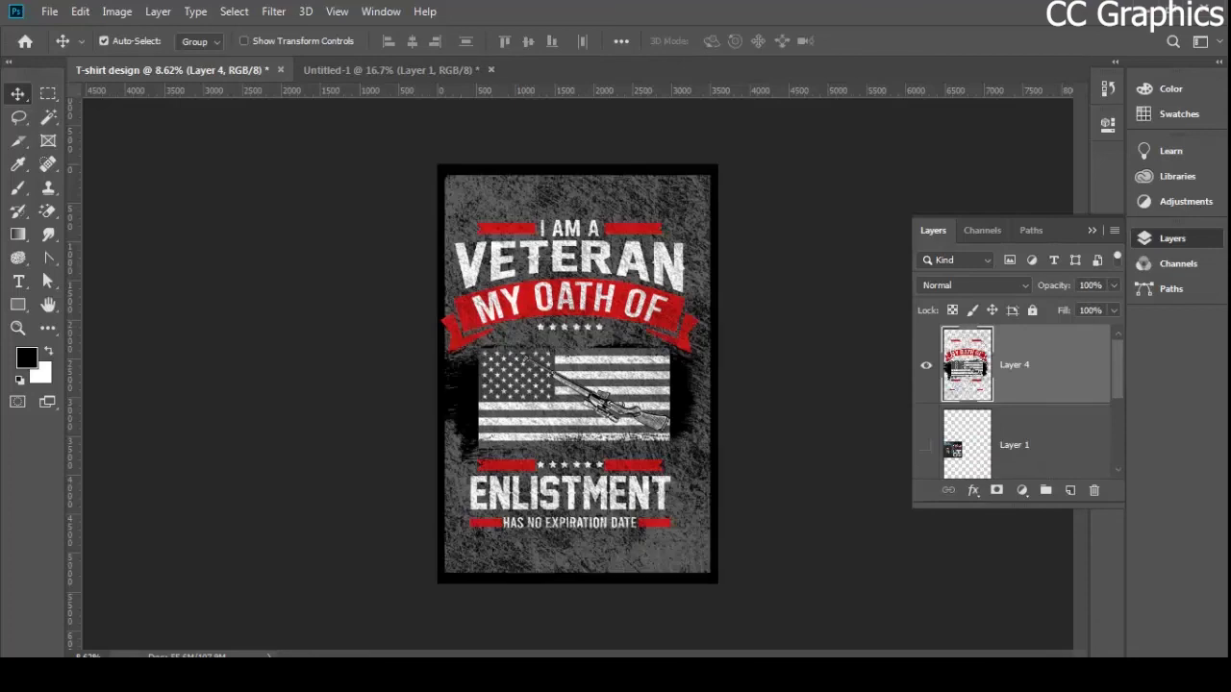
key("ctrl+z")
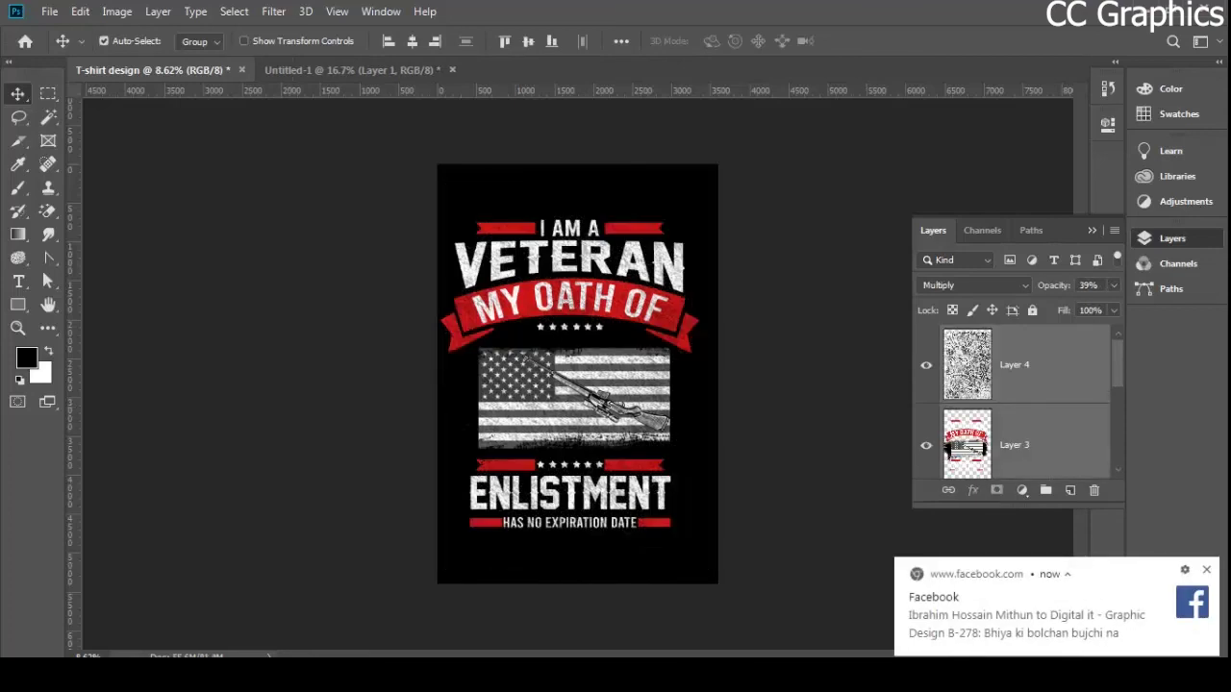
left_click(1205, 570)
left_click(796, 461)
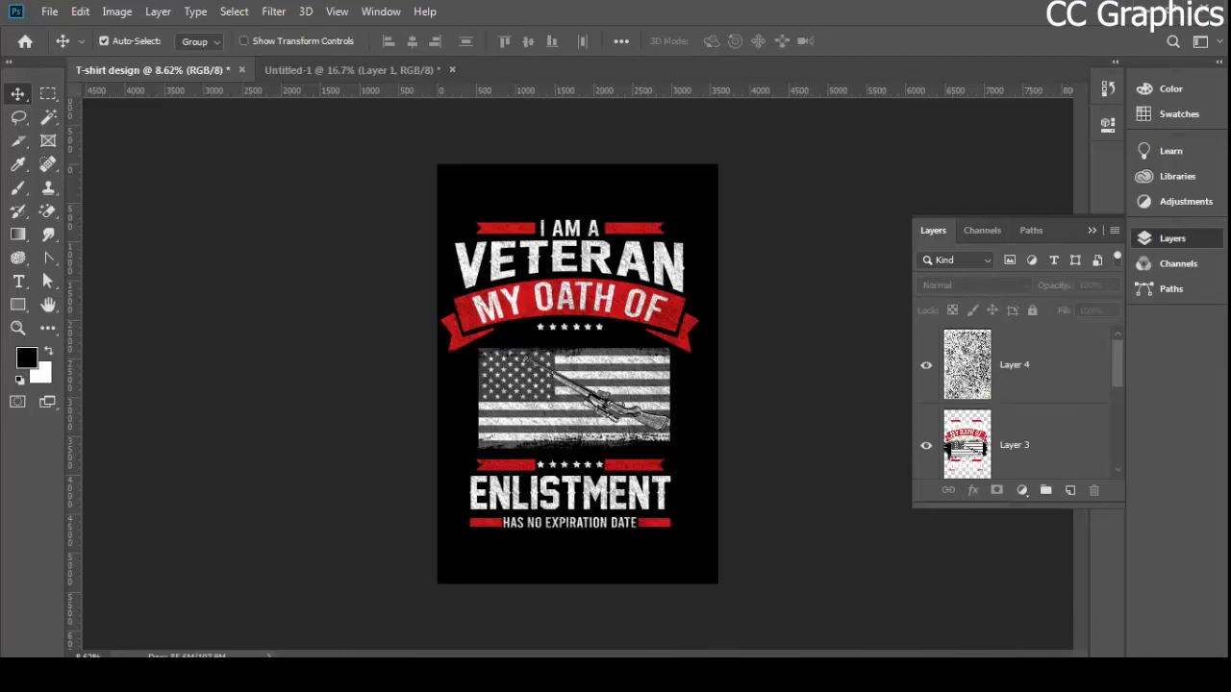
- Toggle the merged artwork layer's visibility and examine the grunge effect up close on the lettering and flag
left_click(1015, 445)
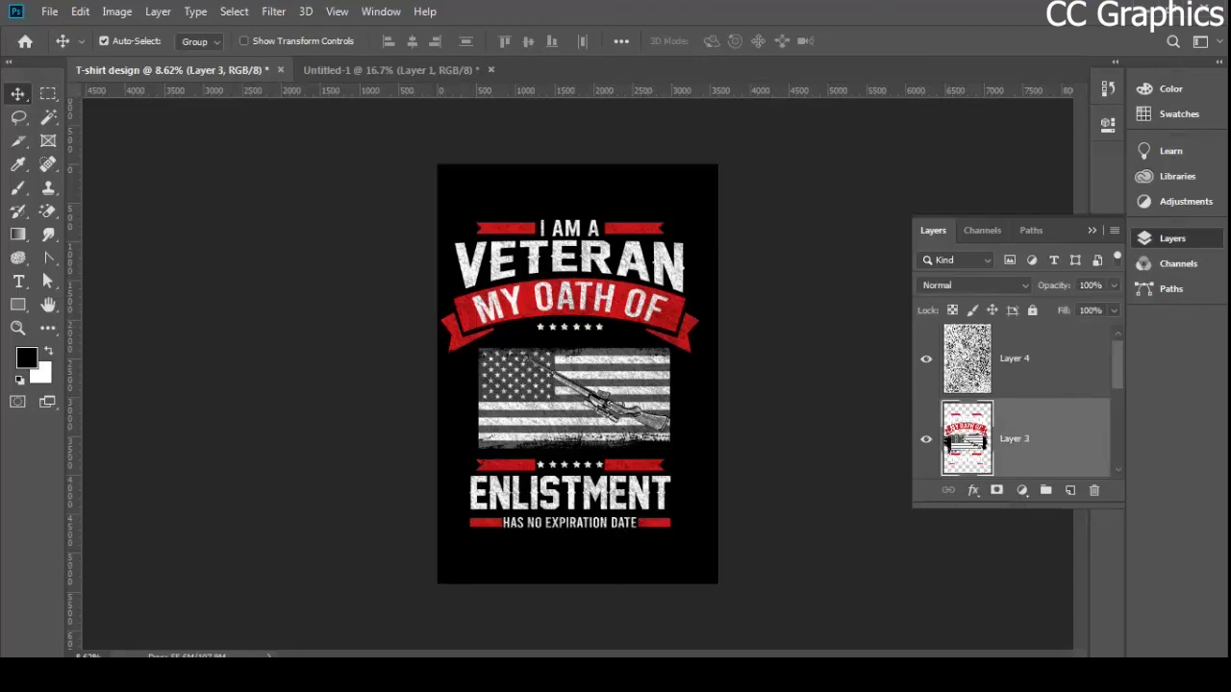
left_click(926, 438)
left_click(926, 438)
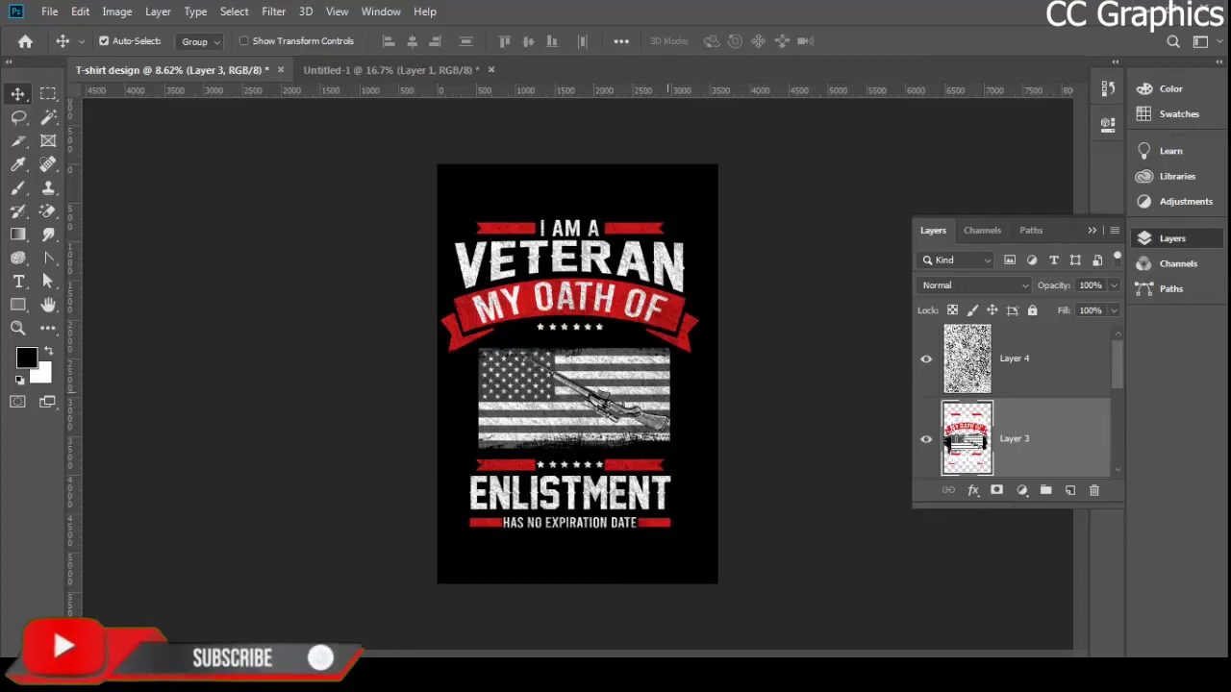
scroll(589, 400, "up", 1)
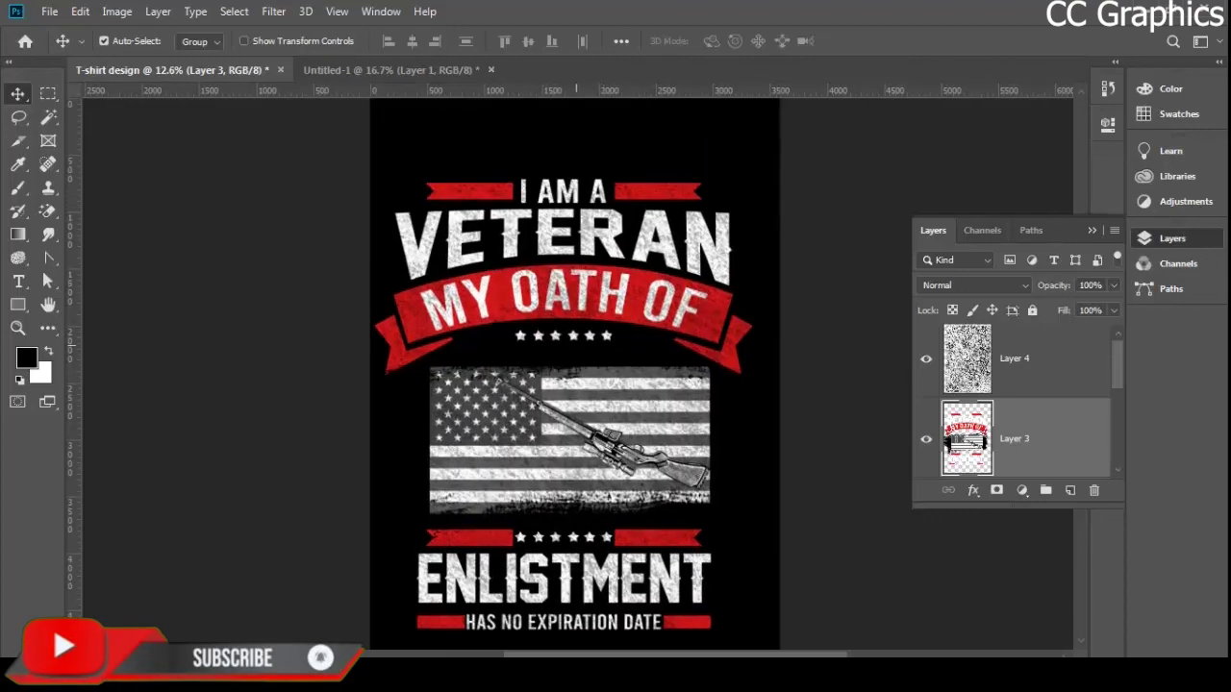
scroll(558, 519, "up", 1)
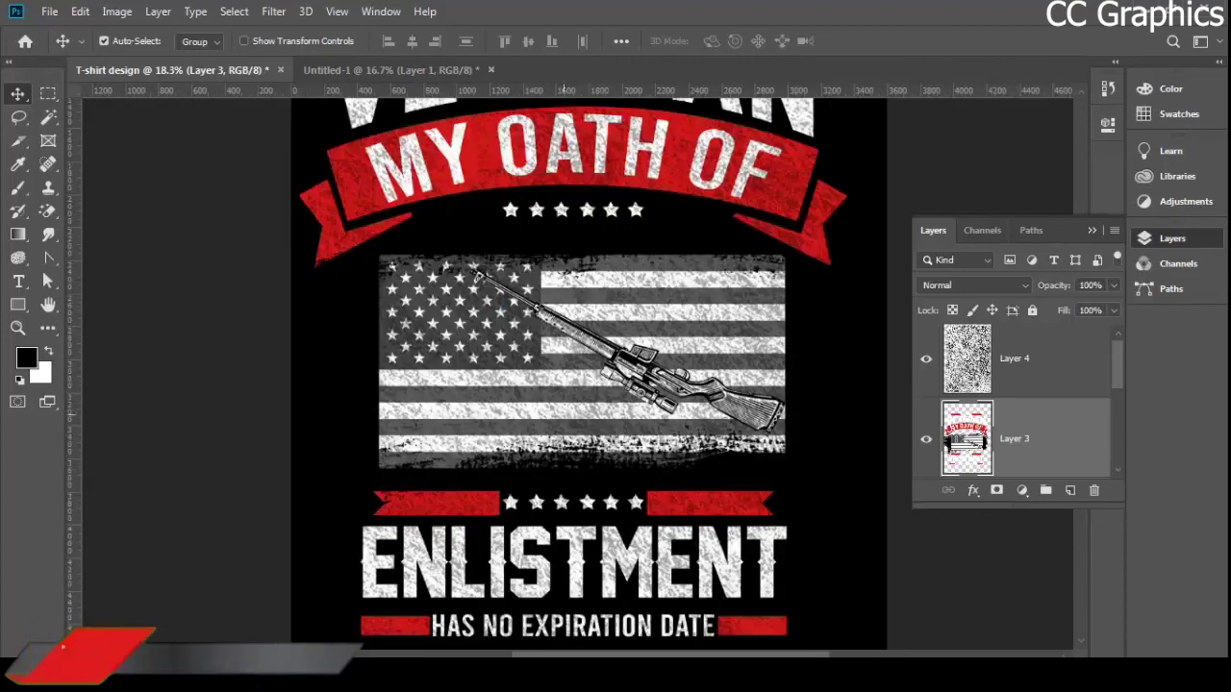
scroll(475, 385, "up", 1)
scroll(356, 327, "down", 1)
scroll(519, 385, "up", 1)
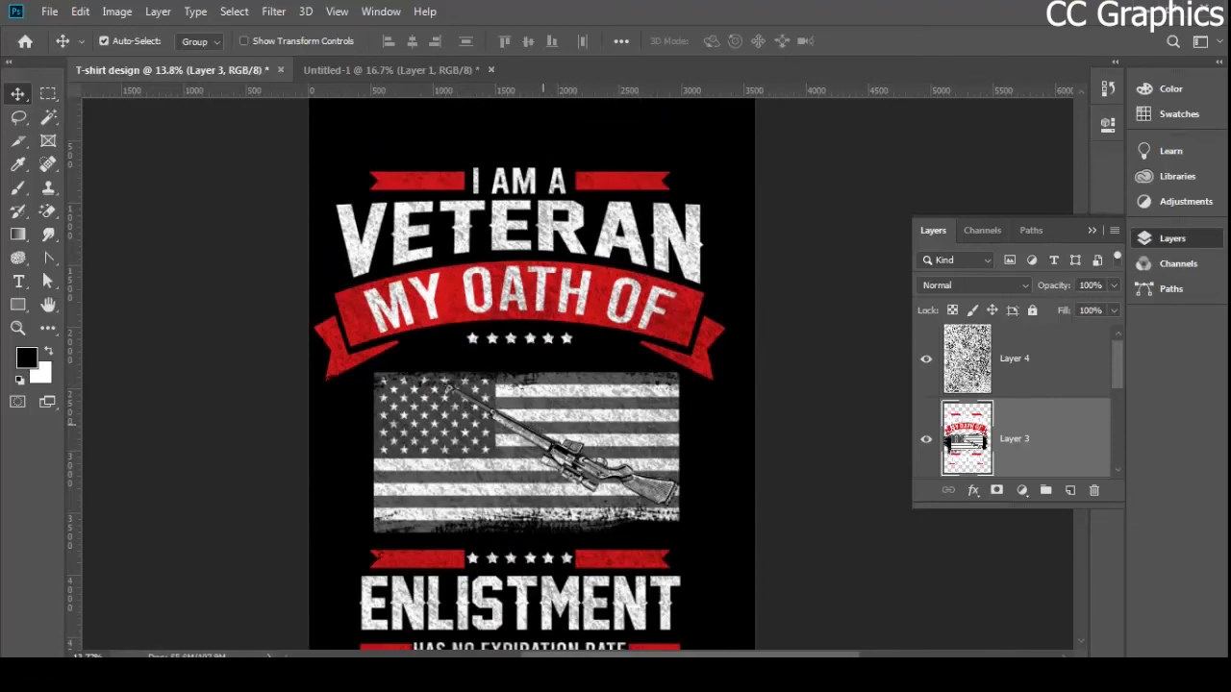
- Copy the artwork and grunge texture layers together from the T-shirt design into the new document over the black T-shirt photo
scroll(545, 424, "down", 1)
scroll(547, 384, "down", 1)
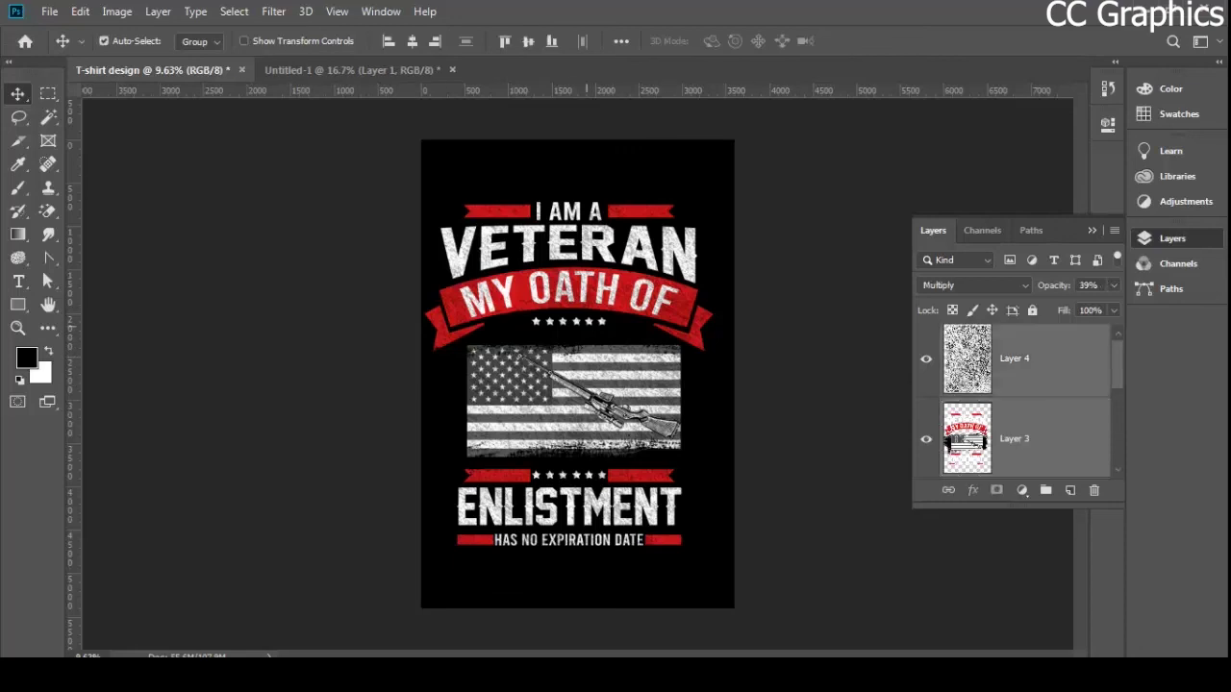
left_click_drag(572, 285, 343, 131)
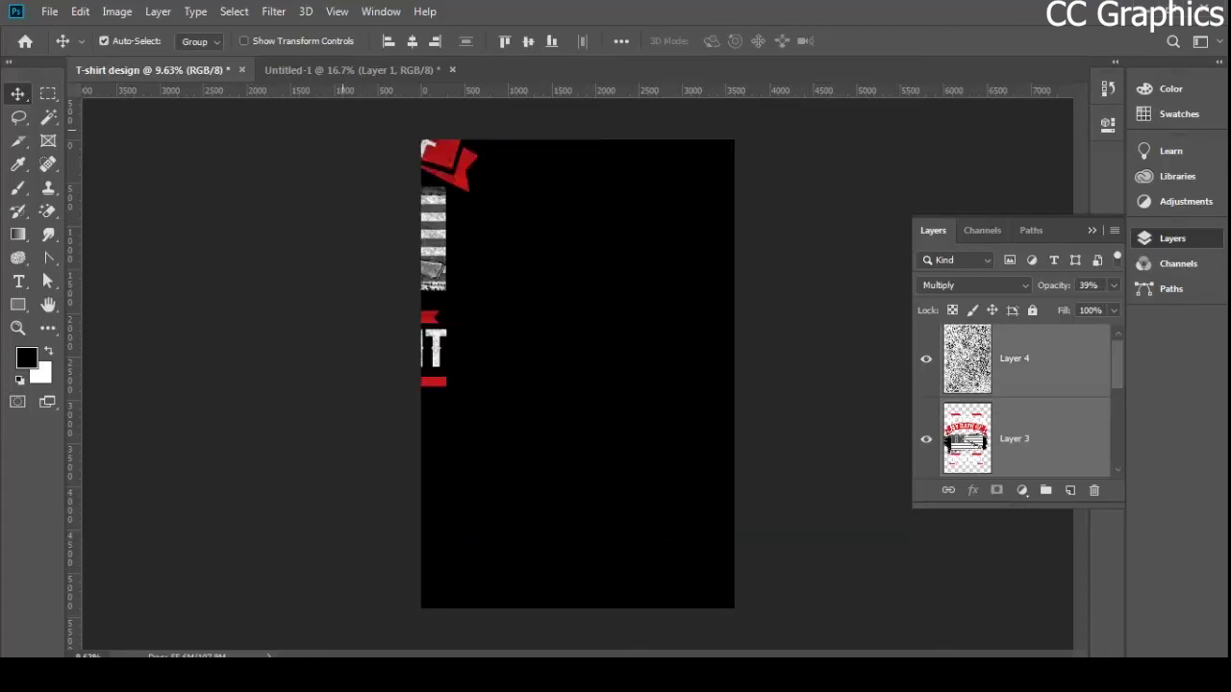
left_click_drag(342, 73, 598, 365)
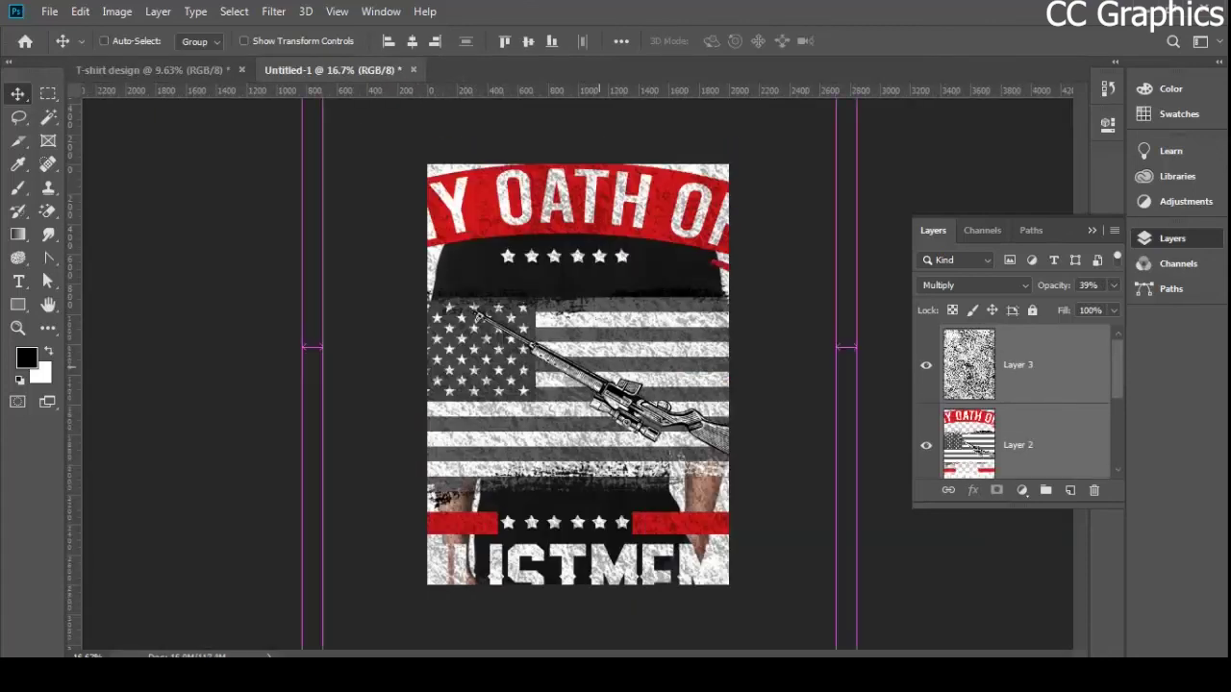
- Scale the pasted artwork and grunge texture layers together to about 25% and centre them on the chest of the black T-shirt
key("ctrl+t")
key("ctrl+0")
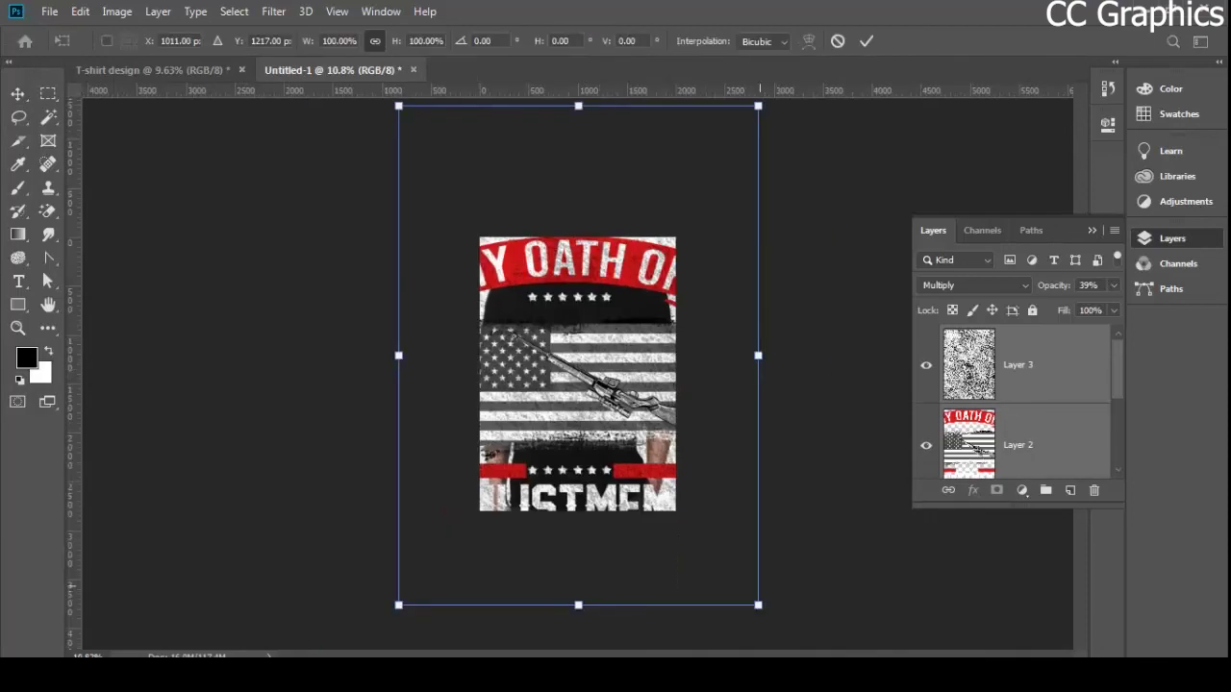
left_click_drag(757, 605, 607, 392)
left_click_drag(499, 188, 568, 319)
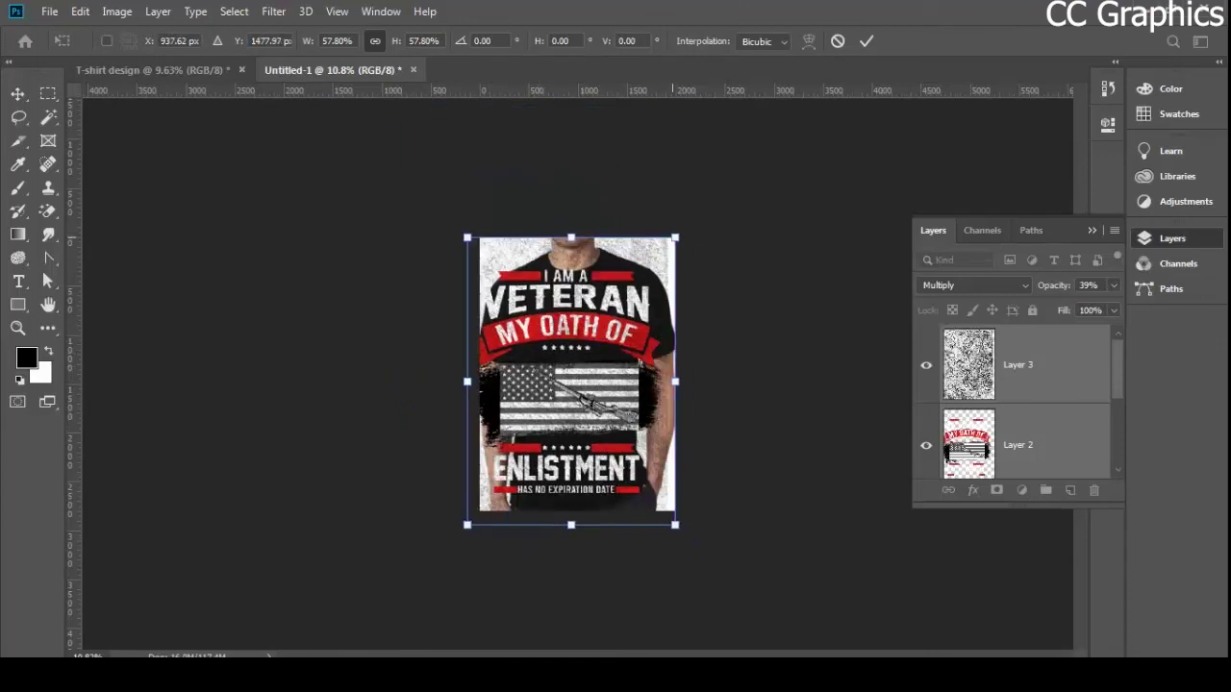
left_click_drag(673, 238, 672, 241)
left_click_drag(625, 291, 599, 343)
left_click_drag(545, 423, 573, 357)
left_click_drag(598, 315, 613, 299)
left_click_drag(642, 443, 600, 385)
left_click_drag(572, 269, 593, 294)
left_click_drag(577, 336, 577, 336)
scroll(636, 384, "up", 3)
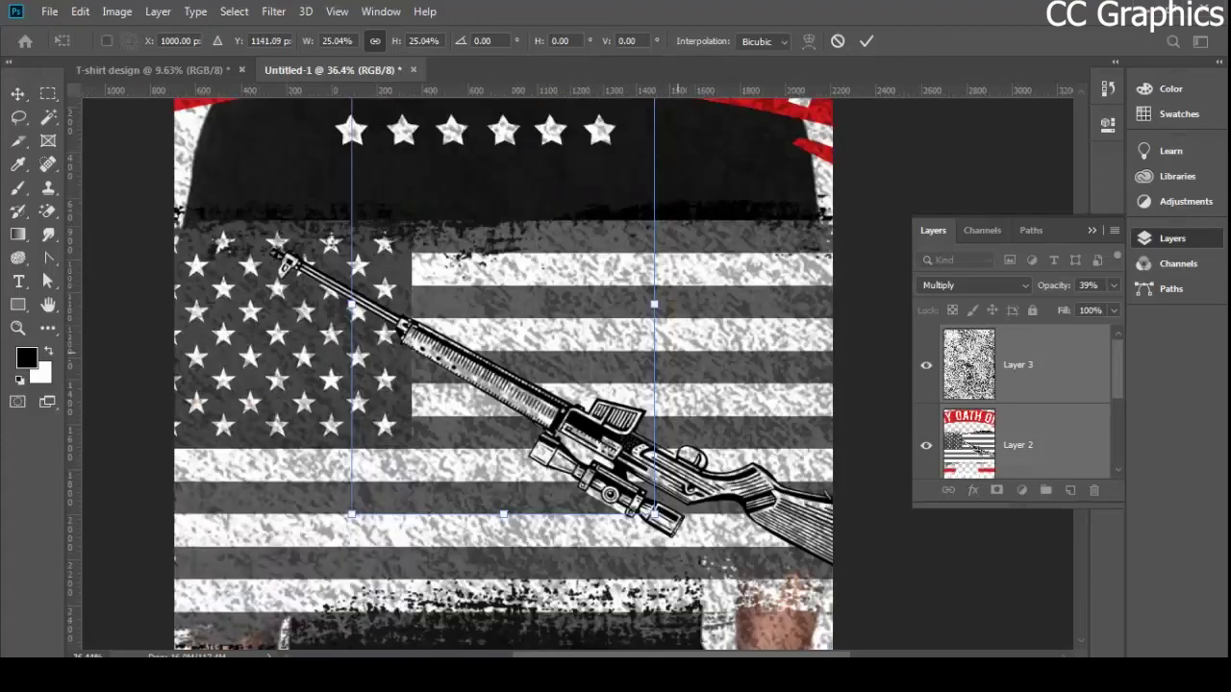
key("Return")
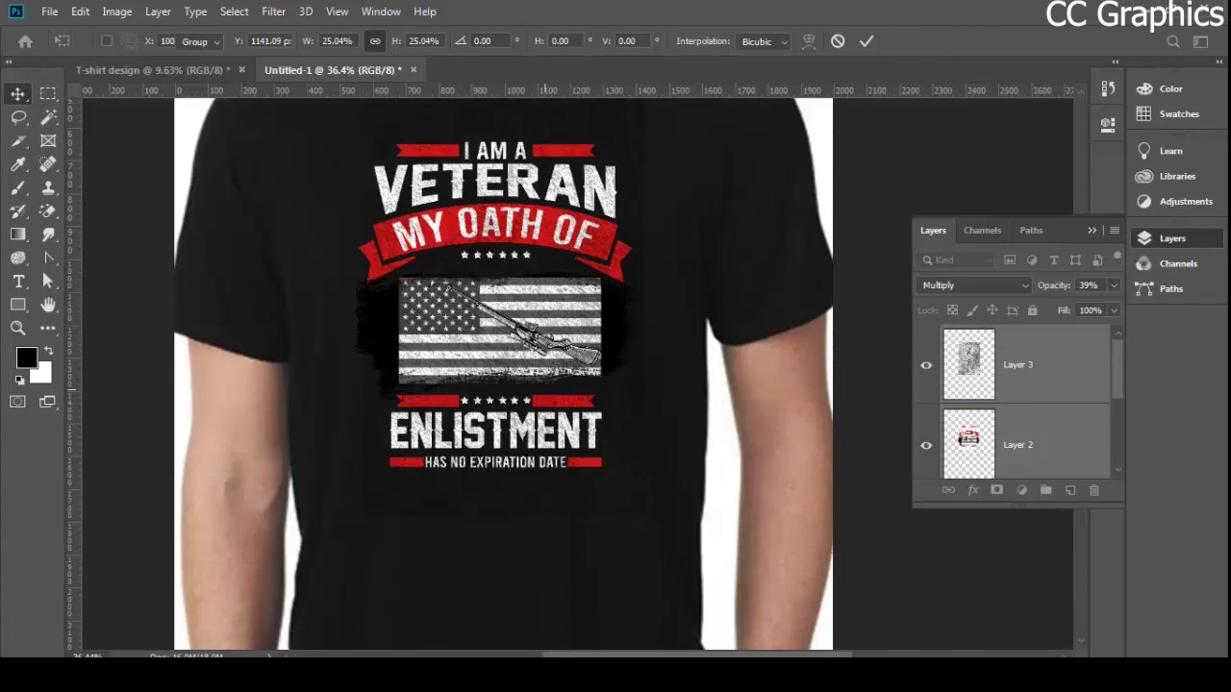
- Examine the print on the T-shirt mockup from afar and up close, comparing its flag and lettering with the original T-shirt design document
scroll(574, 357, "down", 2)
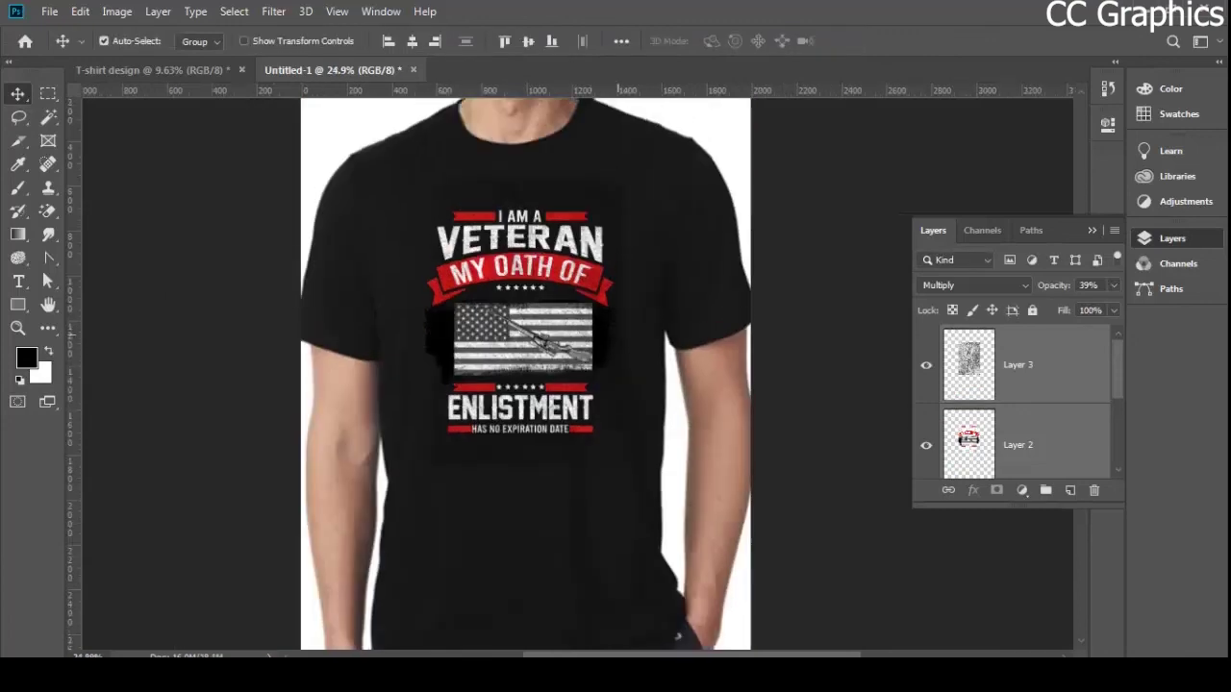
scroll(618, 335, "up", 1)
scroll(630, 336, "down", 2)
scroll(598, 448, "up", 1)
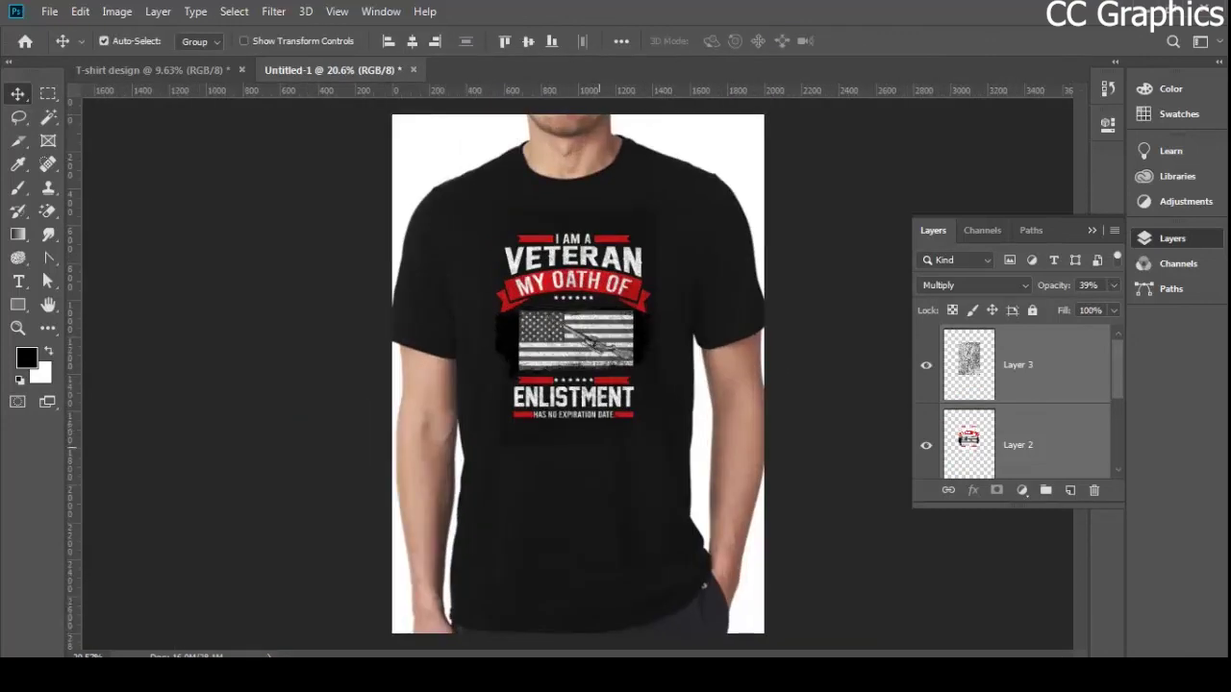
scroll(542, 350, "up", 5)
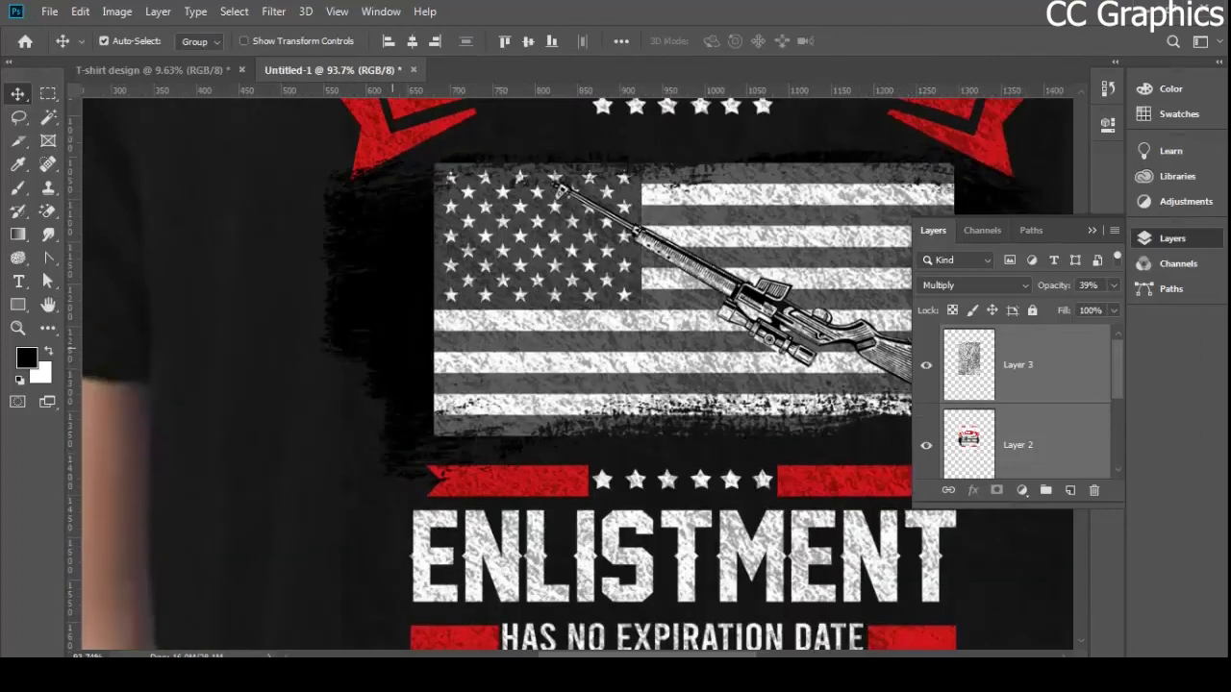
scroll(577, 375, "up", 1)
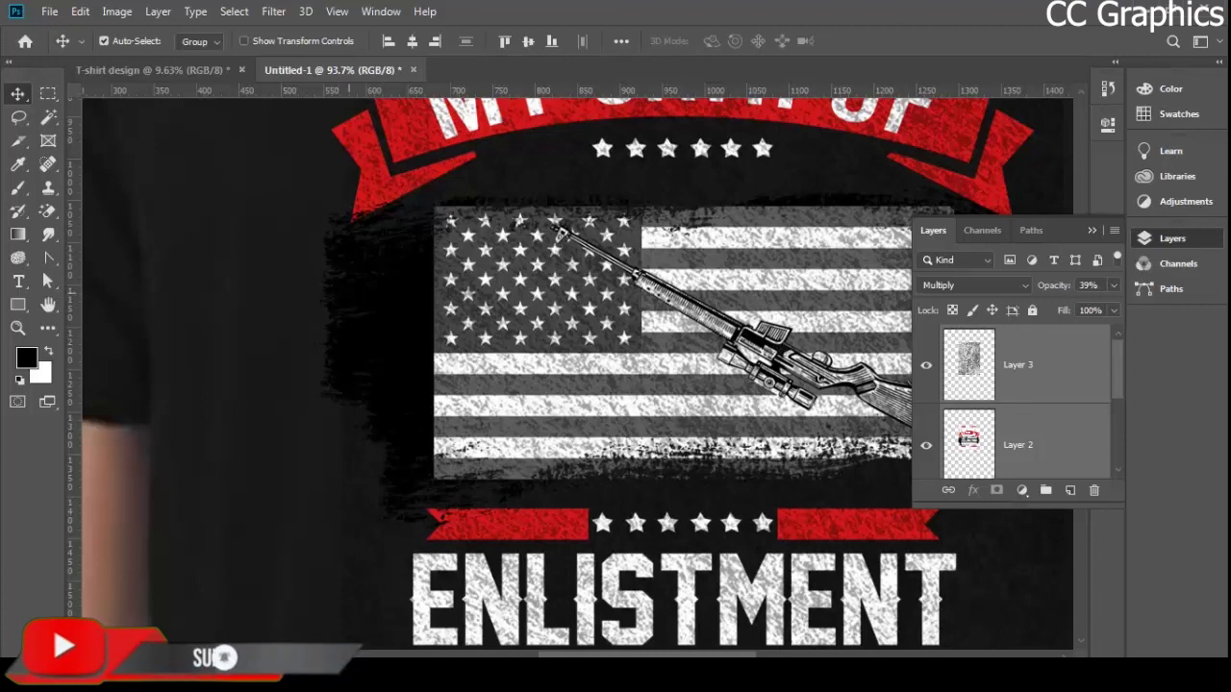
left_click(154, 70)
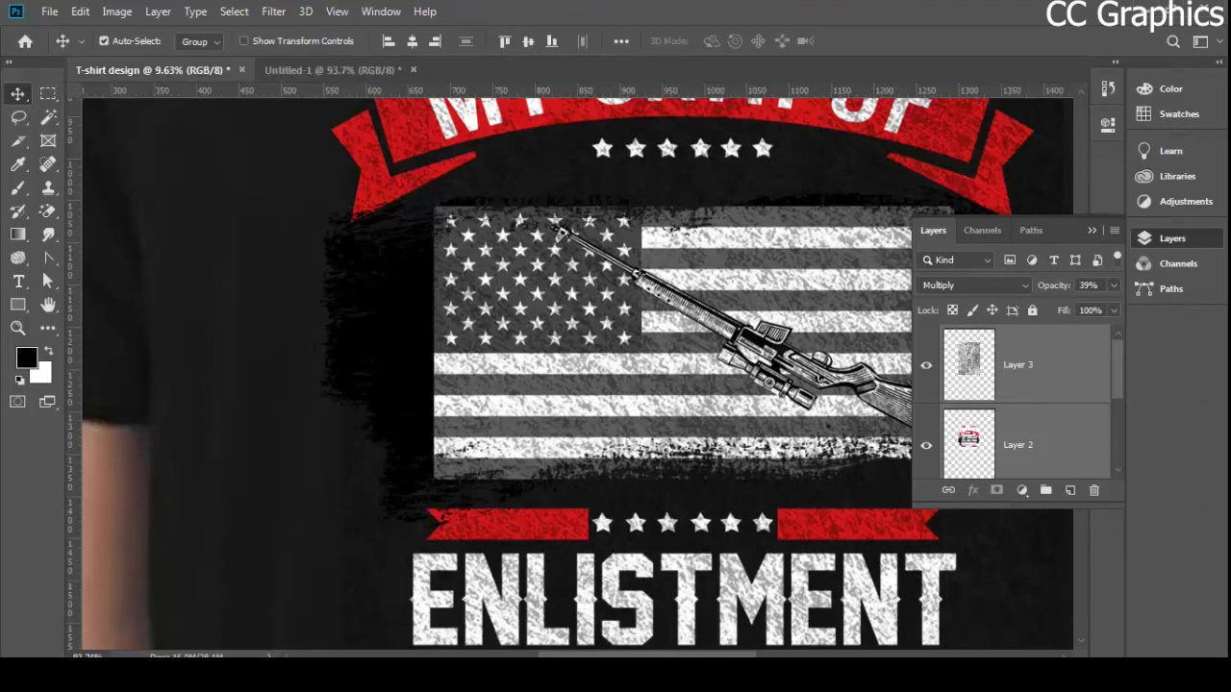
scroll(492, 424, "up", 3)
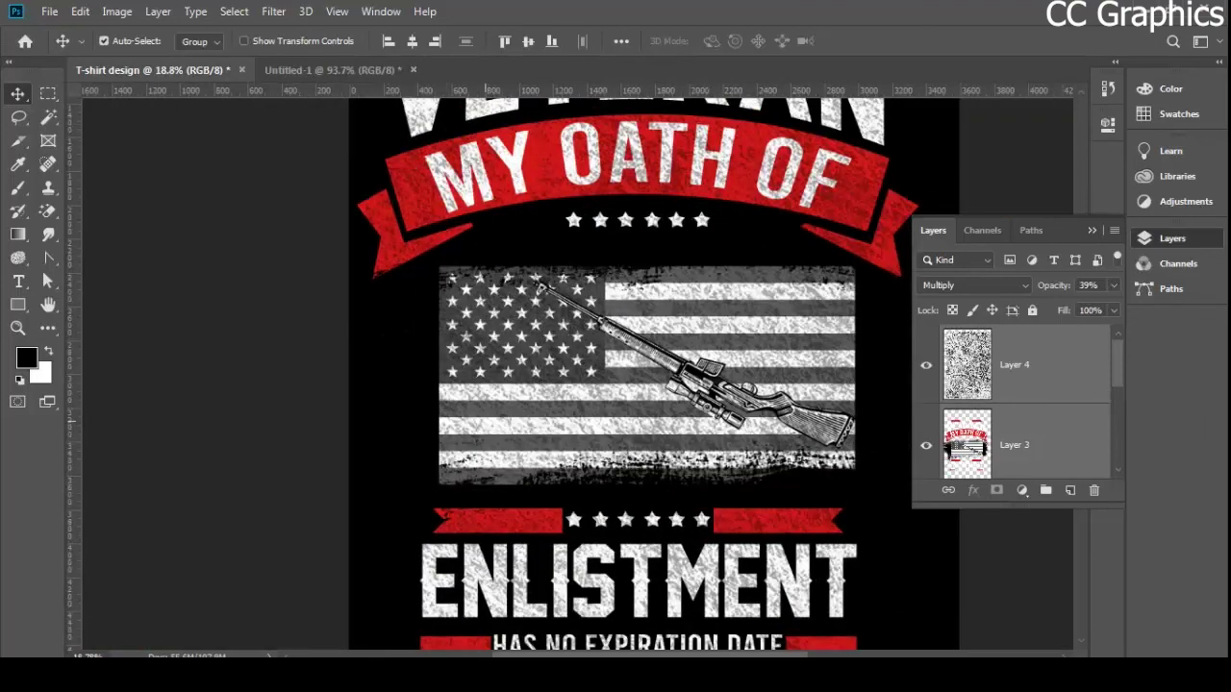
key("ctrl+Tab")
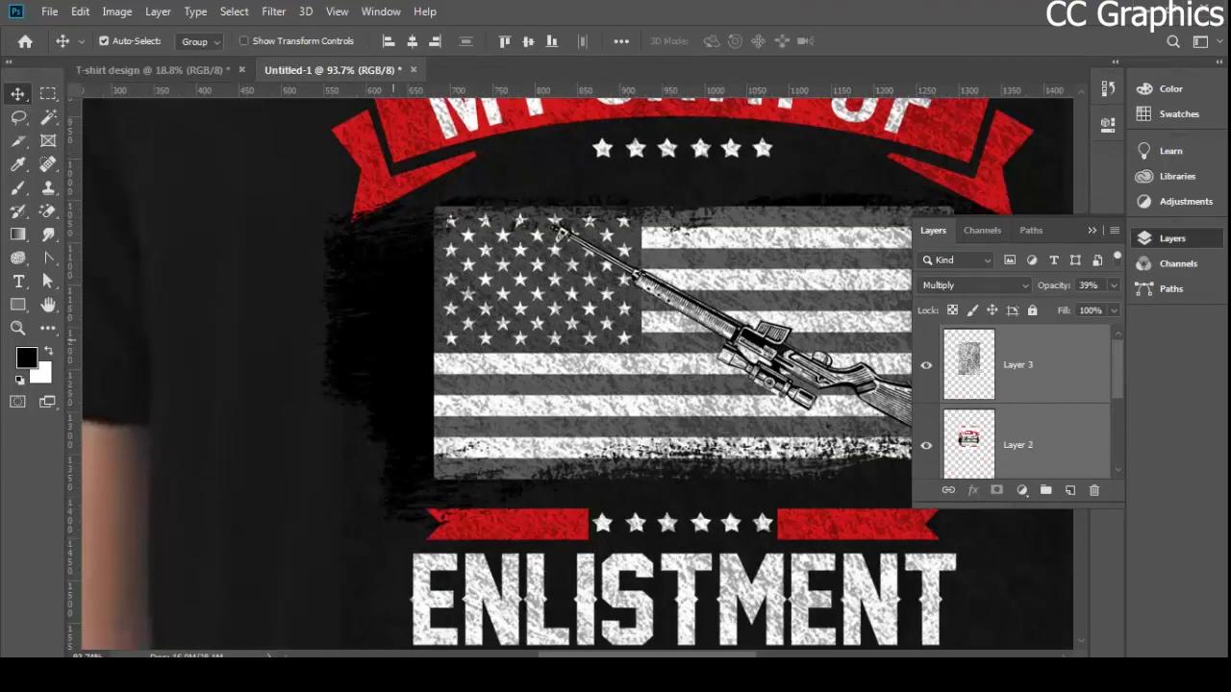
scroll(341, 356, "down", 5)
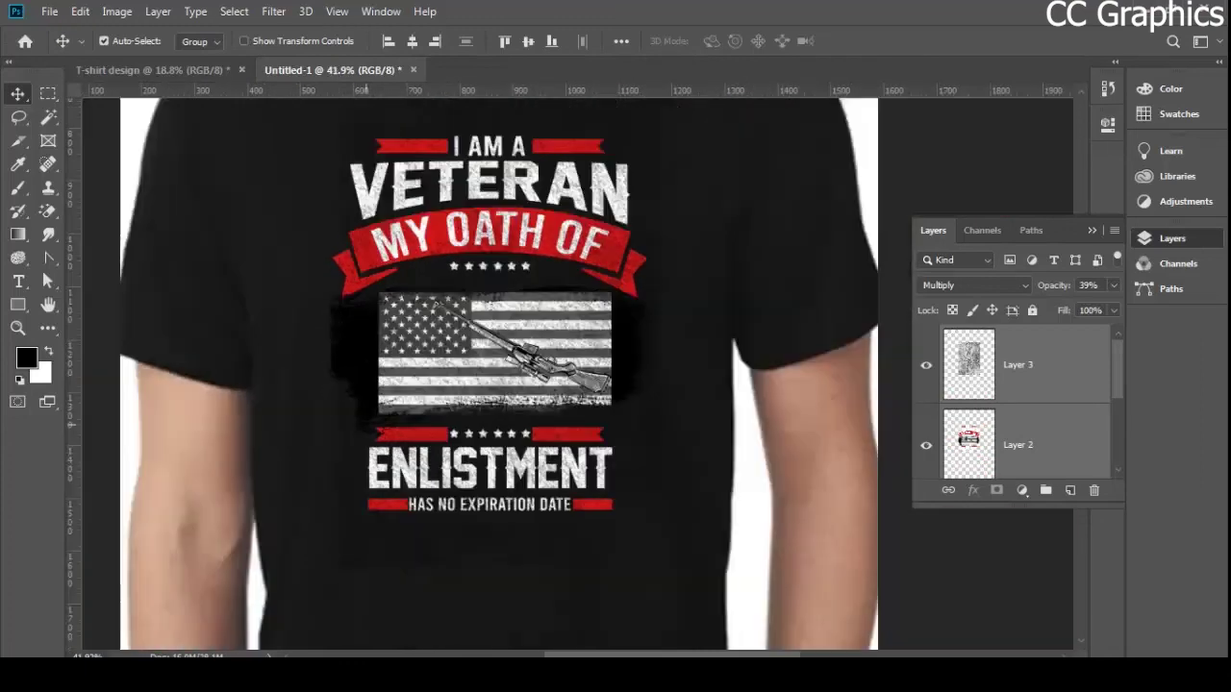
scroll(436, 375, "down", 3)
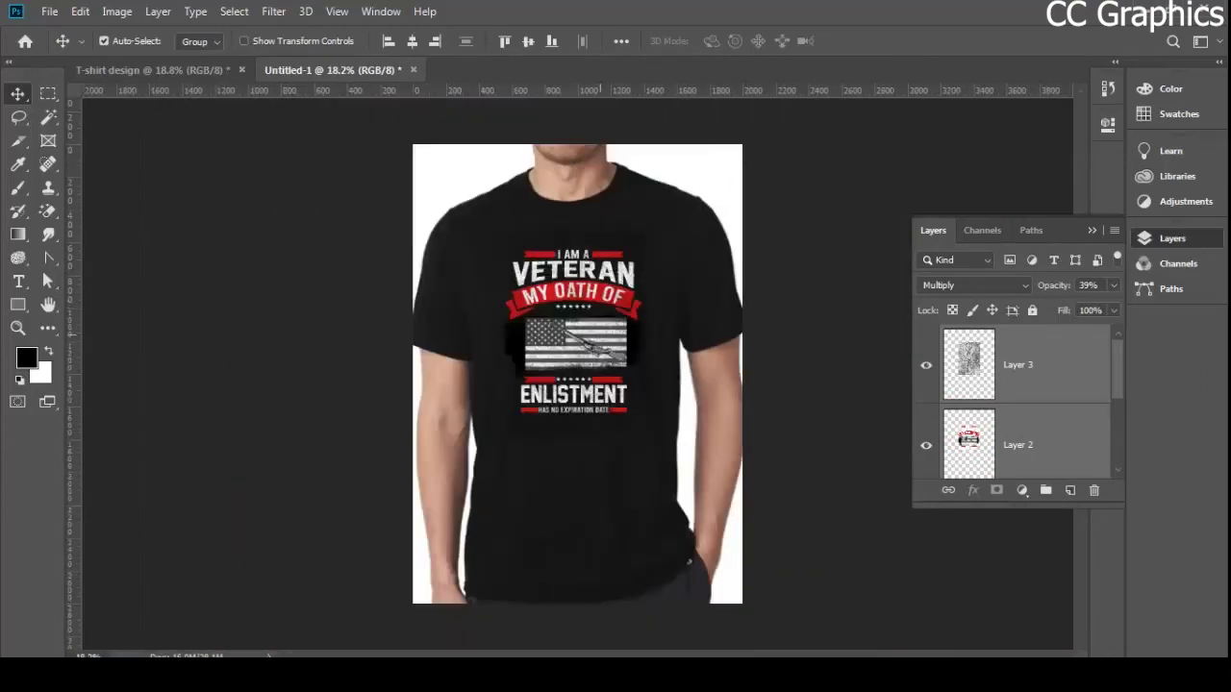
- Enlarge the artwork and texture layers slightly and proportionally, keep them centred on the shirt's chest, and check the finished mockup
key("ctrl+t")
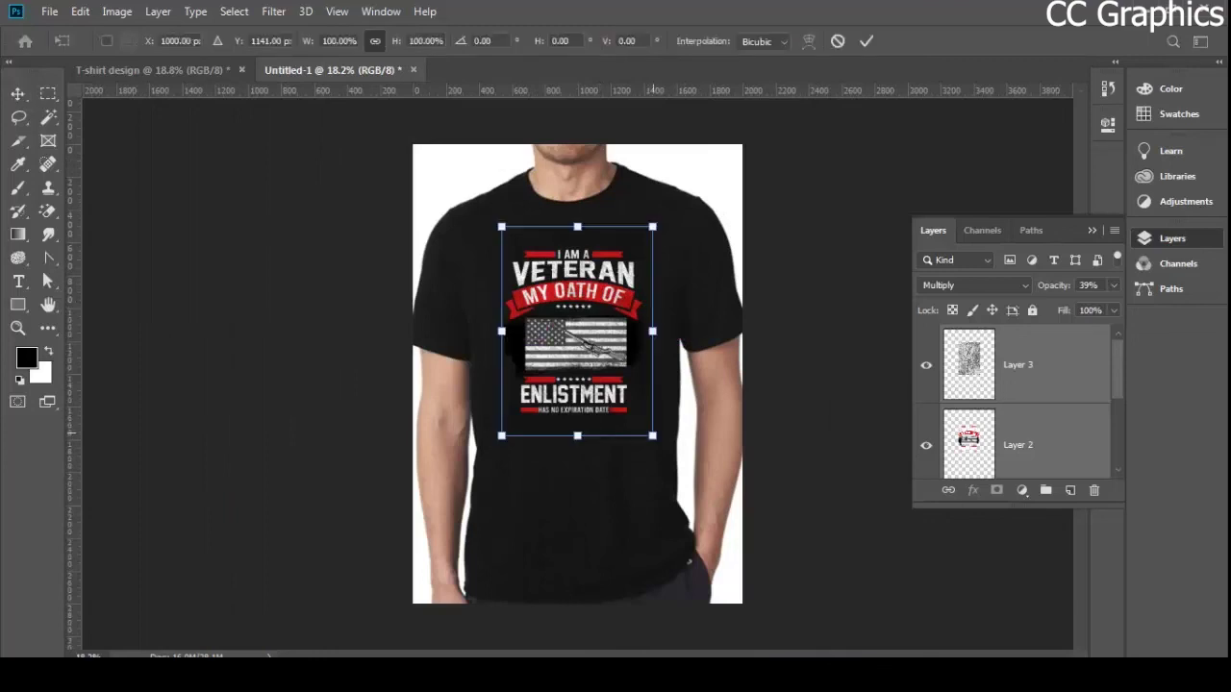
left_click_drag(652, 435, 670, 459)
left_click_drag(636, 263, 630, 267)
key("Return")
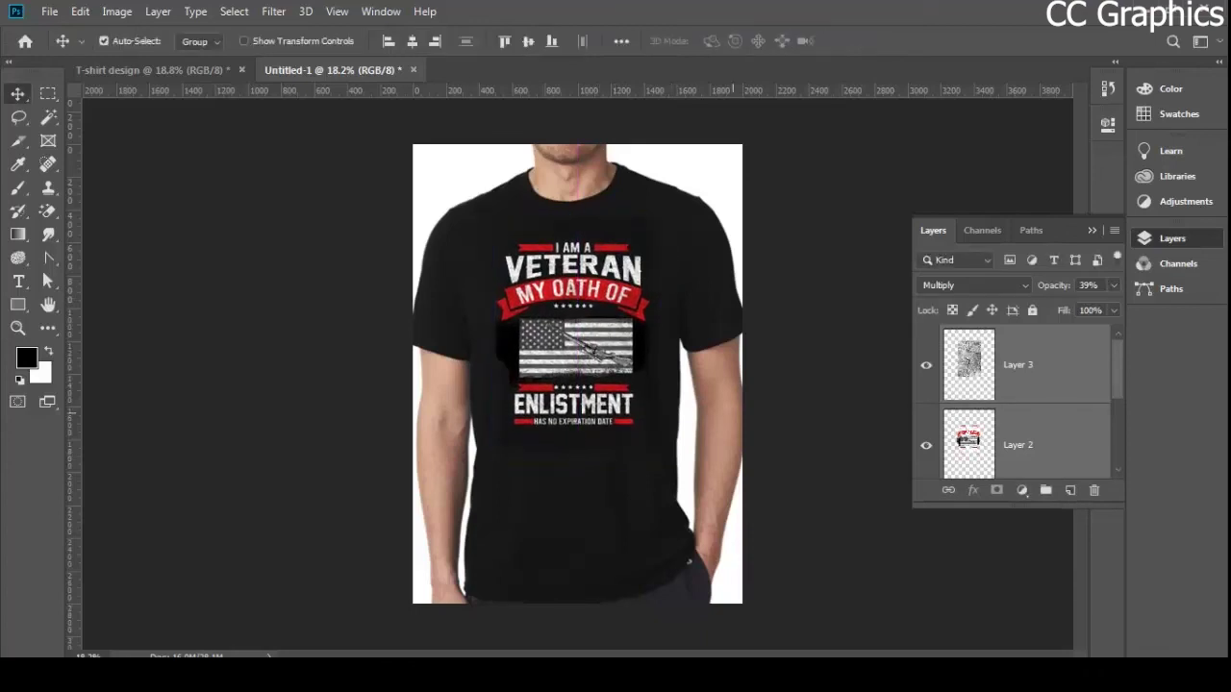
scroll(722, 399, "up", 5)
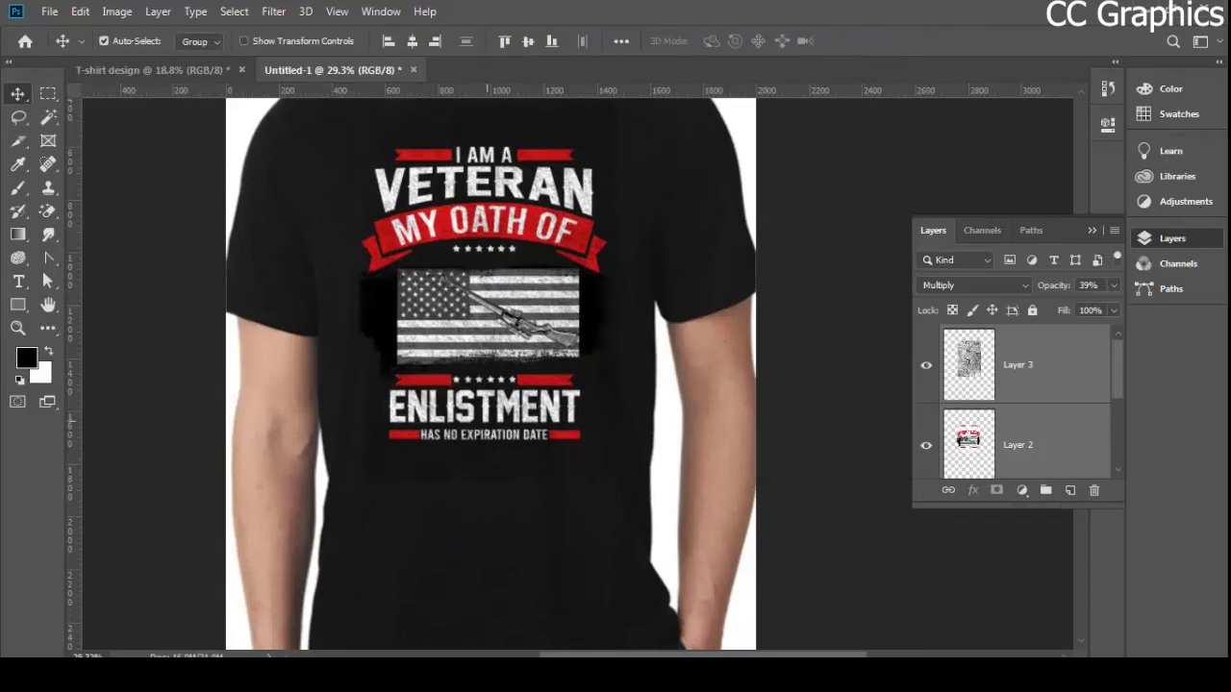
scroll(625, 322, "down", 5)
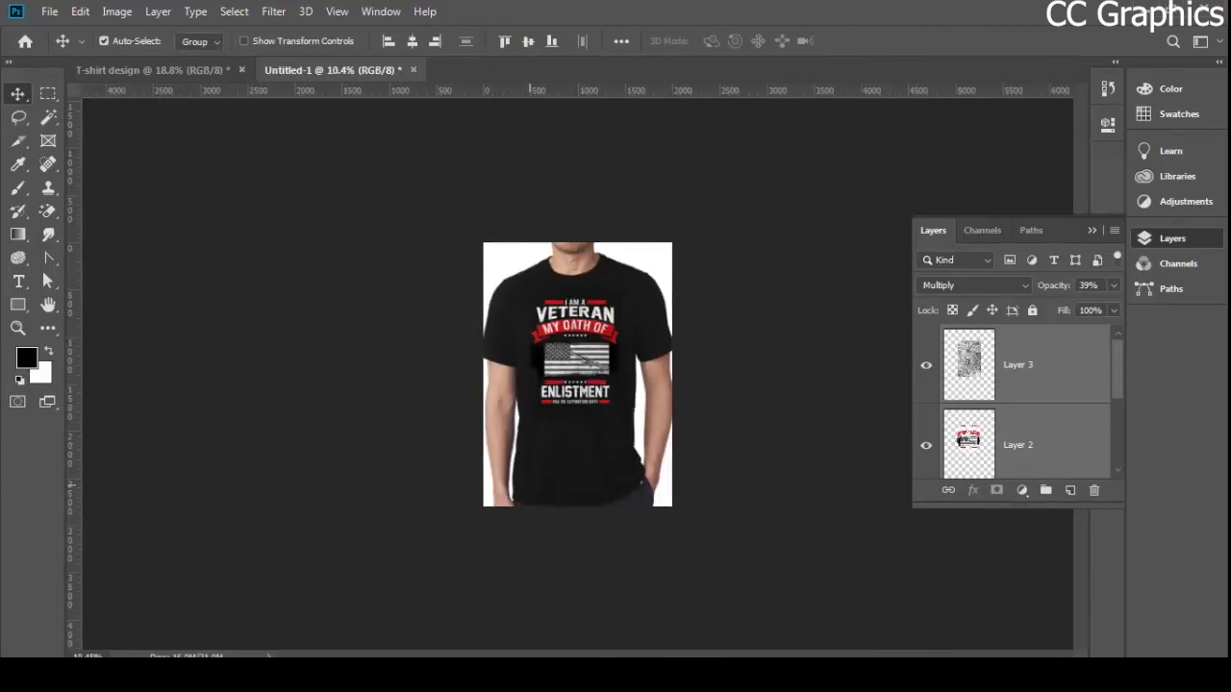